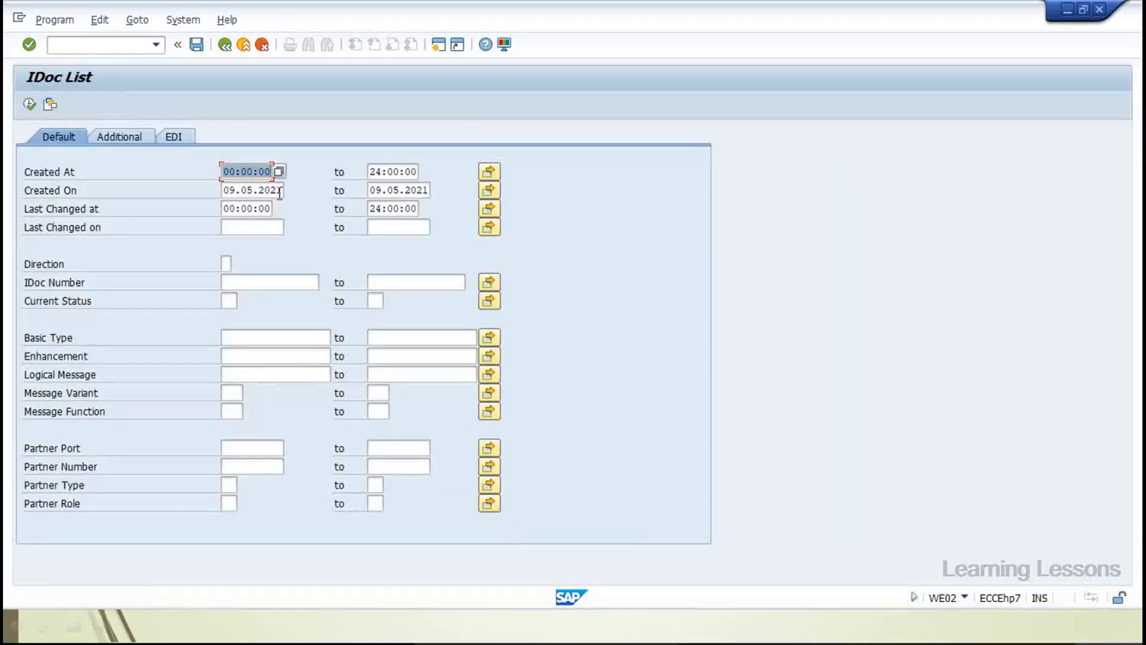
# Set the Created On range to 09.05.2000–09.05.2021 and run the IDoc list
pyautogui.click(279, 192)
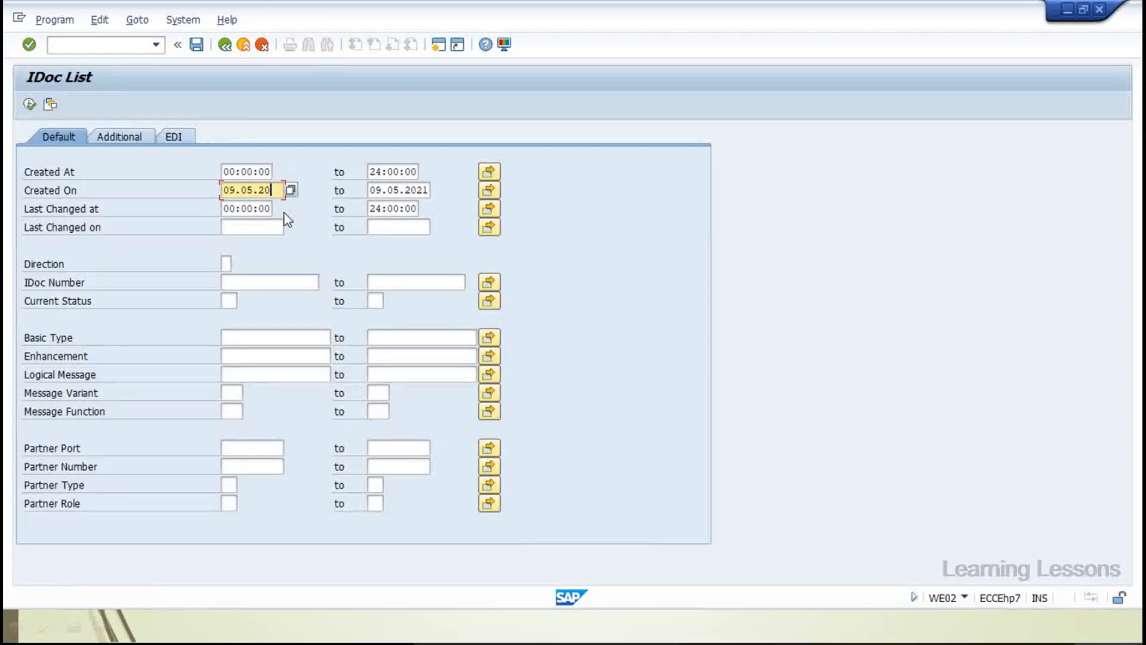
pyautogui.press('Tab')
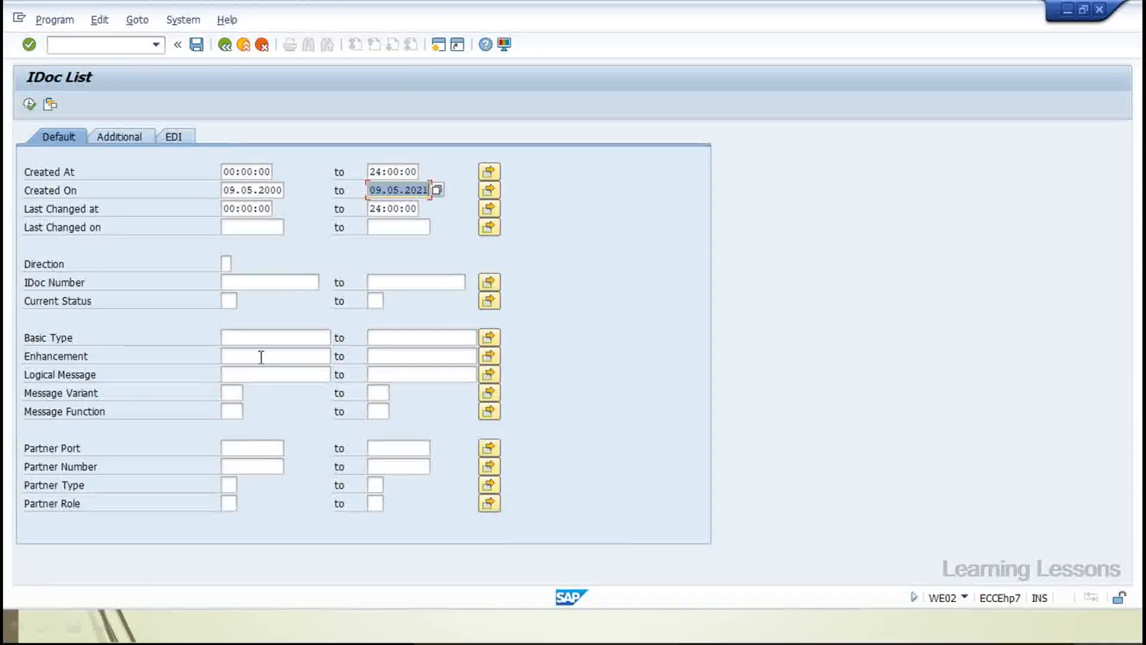
pyautogui.click(30, 104)
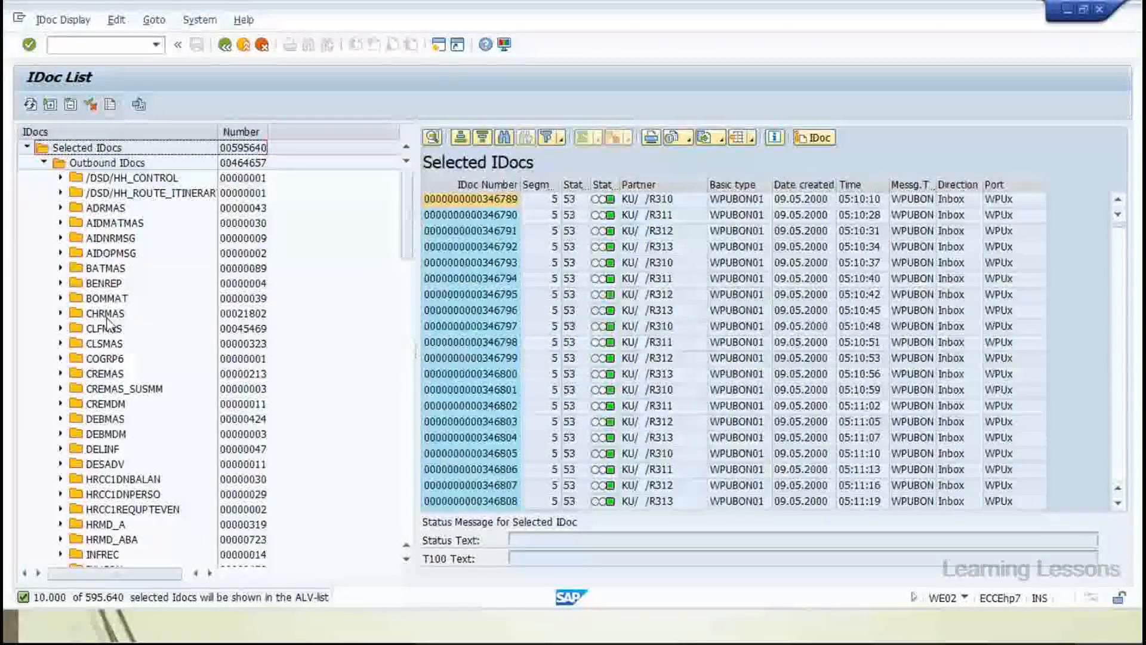
# Show the outbound INVOIC IDocs from the message-type tree
pyautogui.scroll(-1, 79, 192)
pyautogui.scroll(-3, 79, 193)
pyautogui.click(103, 478)
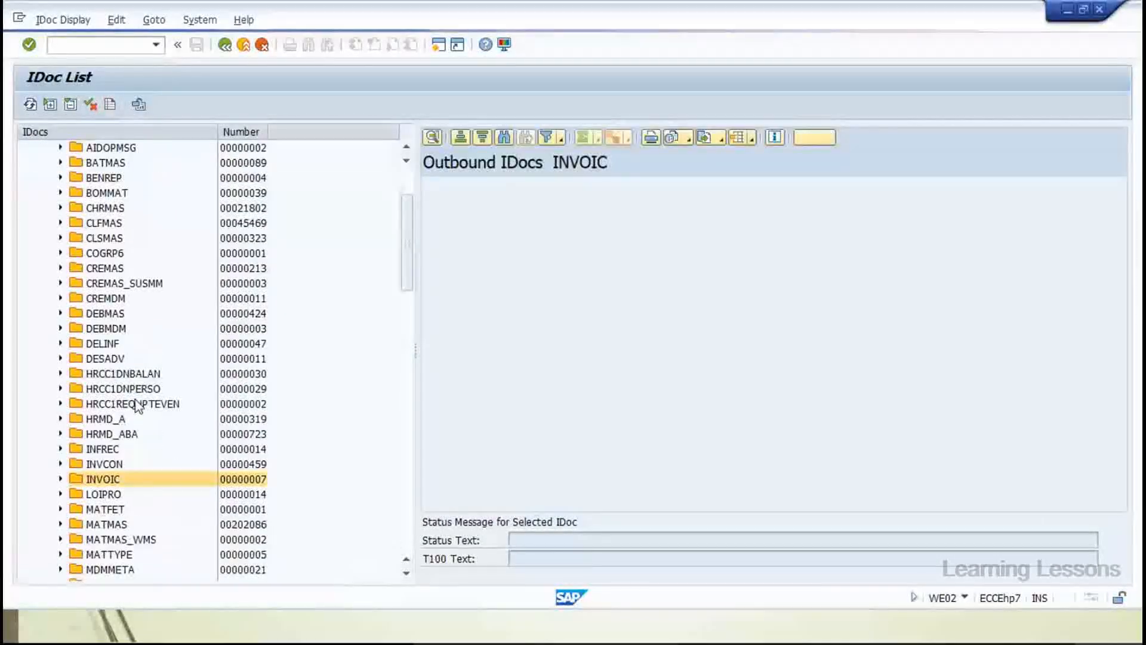
pyautogui.scroll(-1, 137, 405)
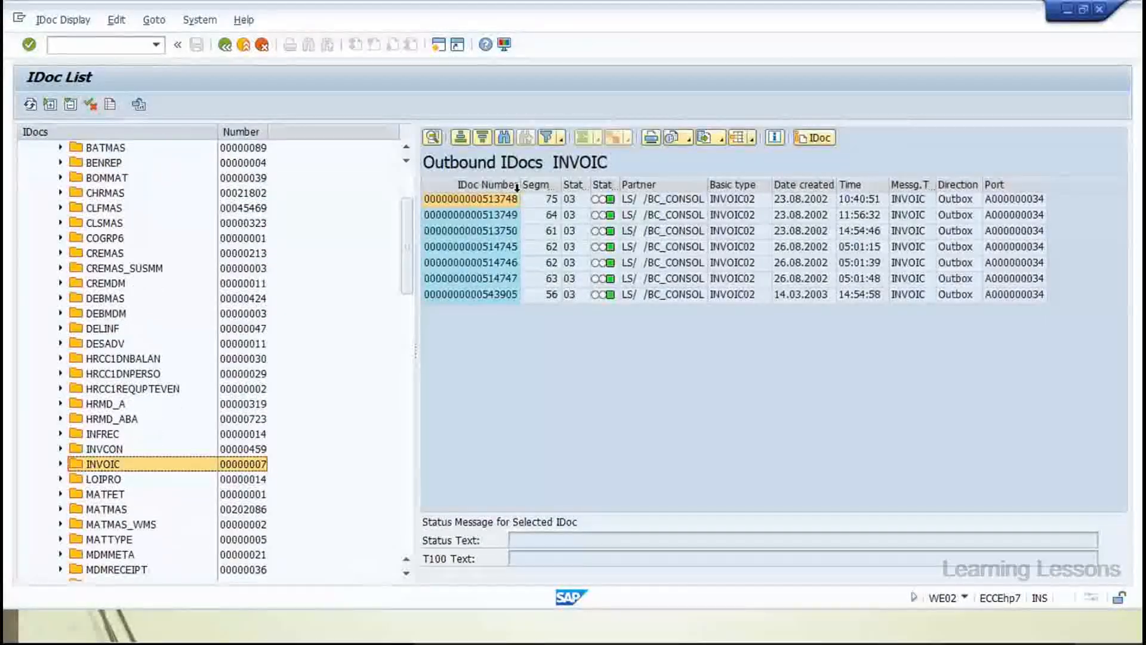
# Widen the Status and Segments columns and select IDoc 514746 in the INVOIC list
pyautogui.moveTo(590, 184); pyautogui.dragTo(654, 186)
pyautogui.moveTo(562, 185); pyautogui.dragTo(586, 184)
pyautogui.click(483, 198)
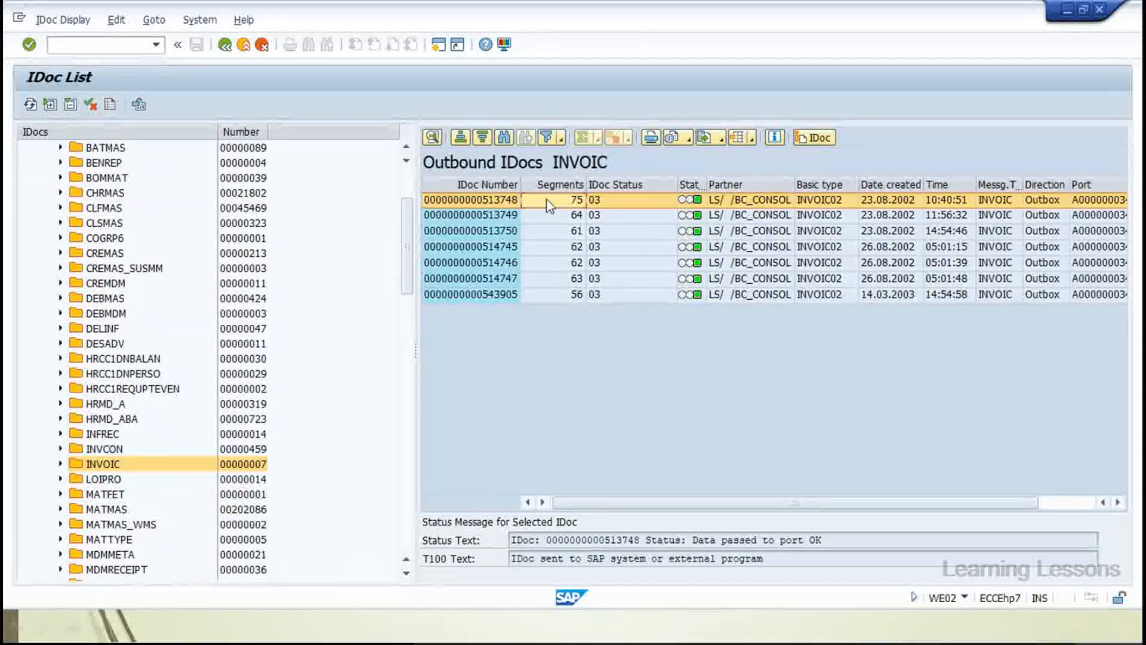
pyautogui.click(603, 201)
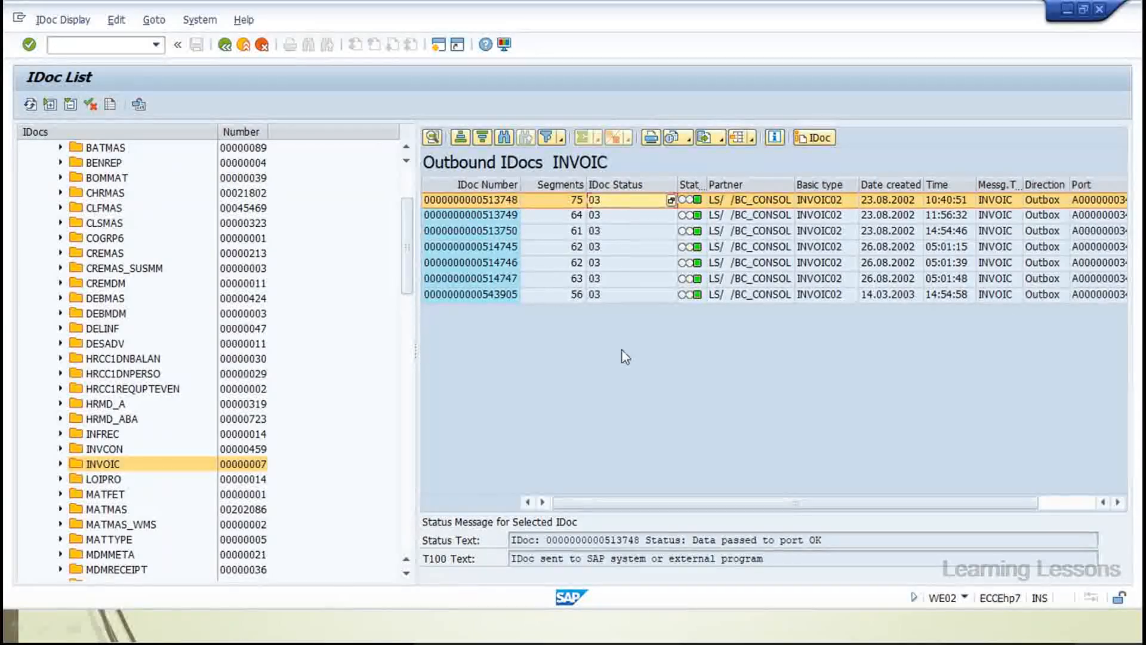
pyautogui.moveTo(655, 507); pyautogui.dragTo(891, 508)
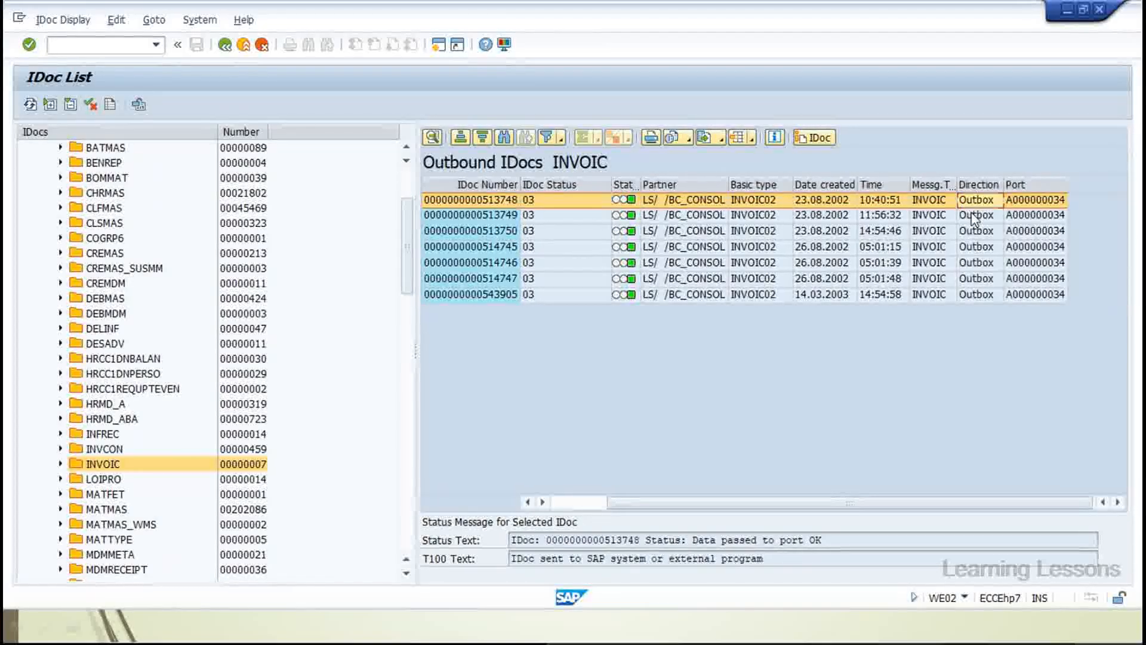
pyautogui.press('Down')
pyautogui.press('Down')
pyautogui.press('Down')
pyautogui.press('Down')
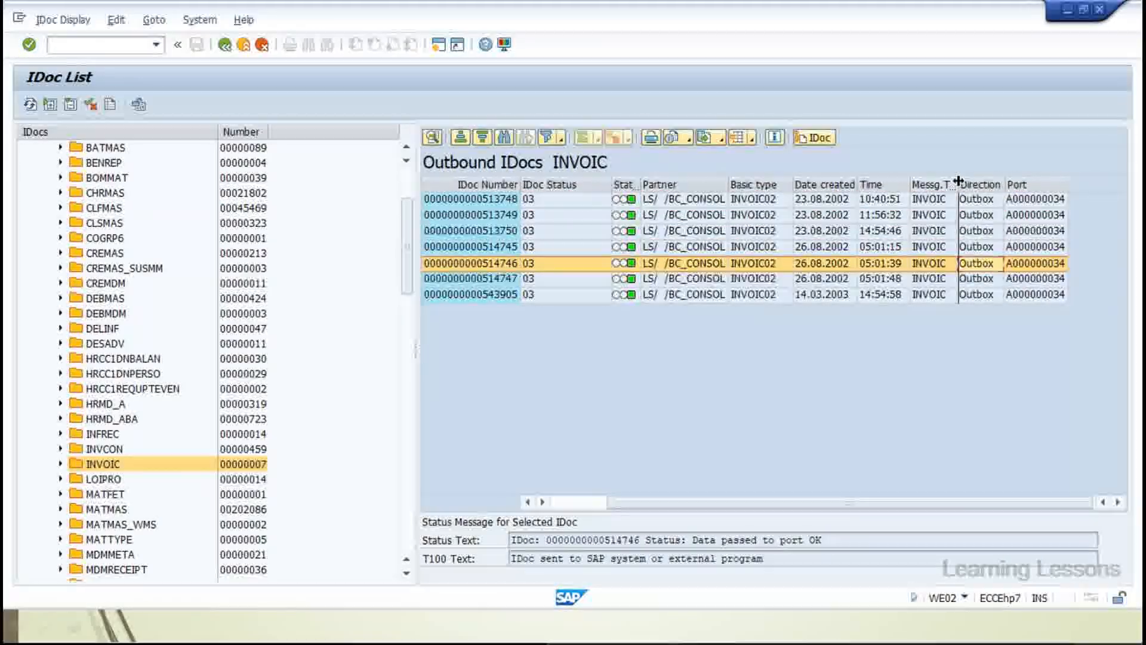
# Widen the Message Type, Partner and Status columns and check the first IDoc's basic type INVOIC02
pyautogui.moveTo(958, 181); pyautogui.dragTo(1024, 181)
pyautogui.click(843, 201)
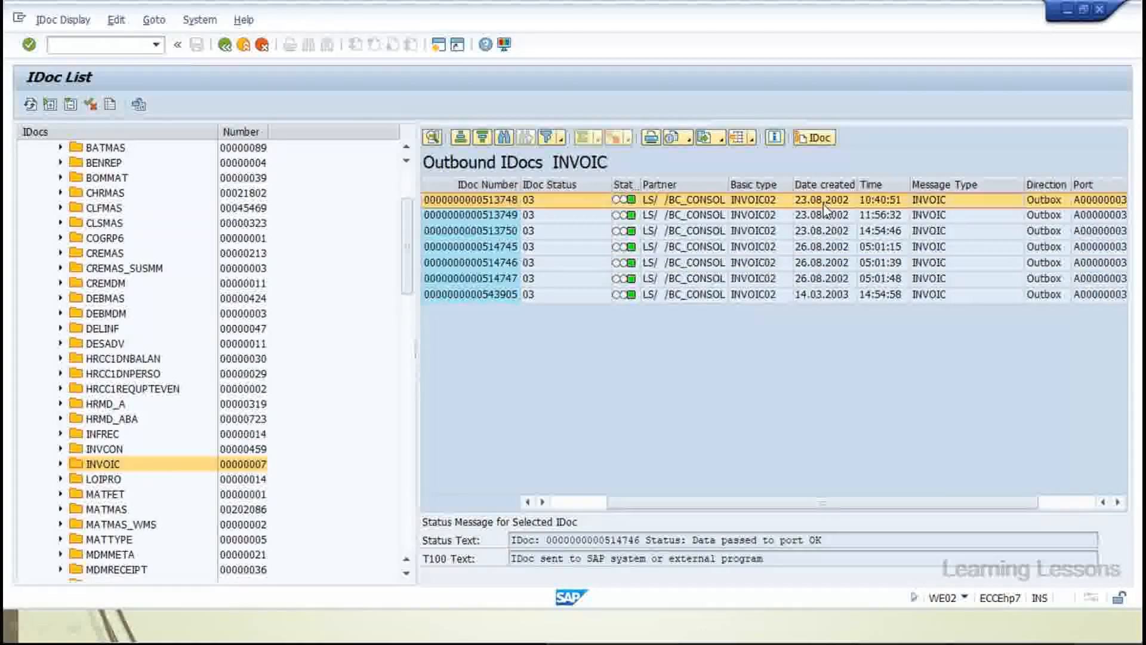
pyautogui.click(751, 203)
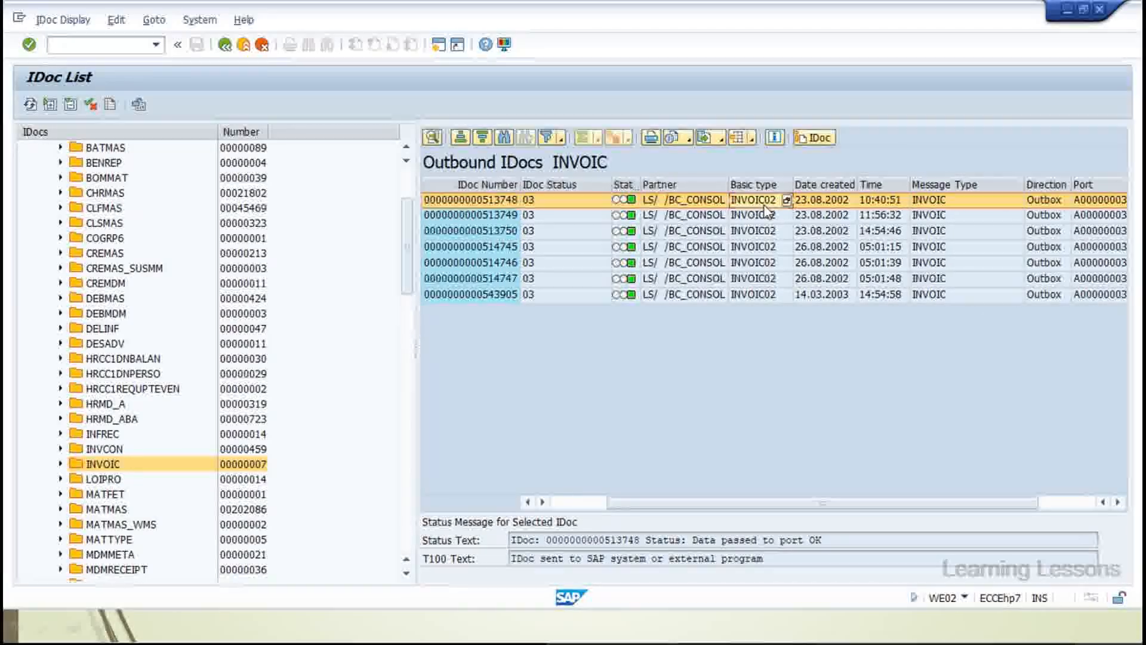
pyautogui.moveTo(728, 184); pyautogui.dragTo(788, 174)
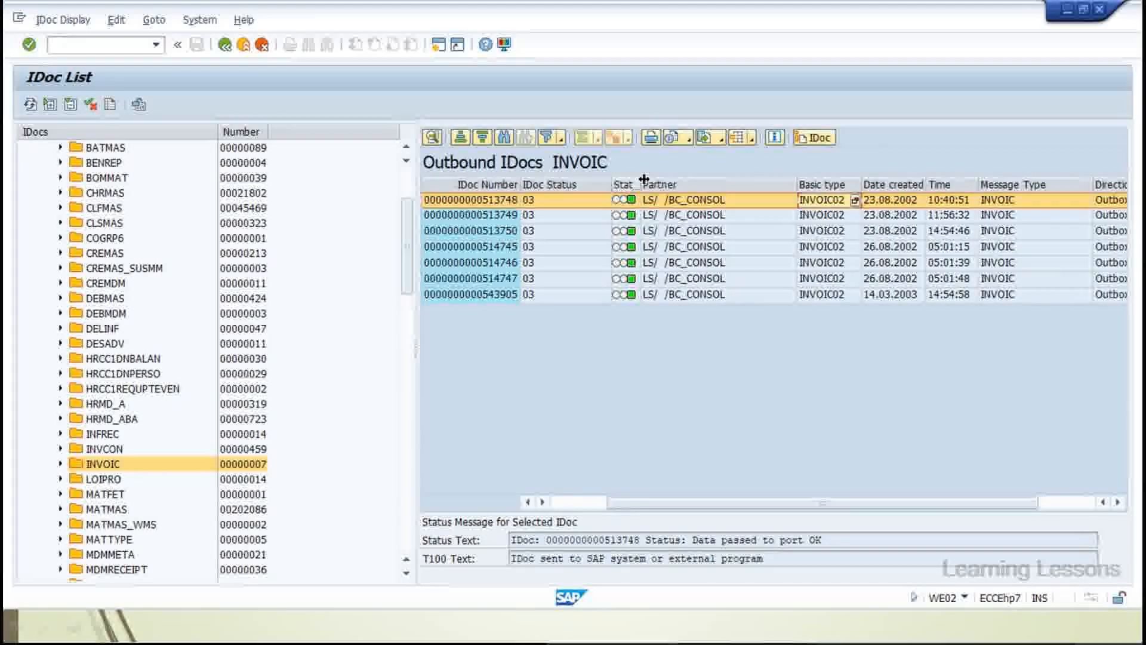
pyautogui.moveTo(644, 179); pyautogui.dragTo(723, 179)
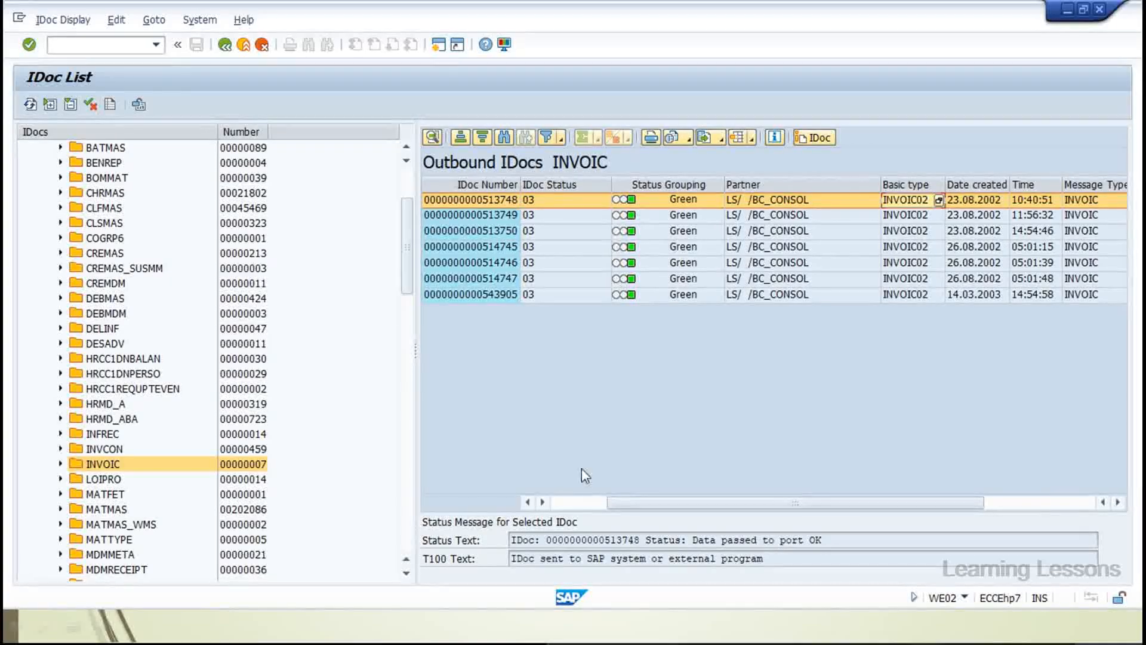
# Shrink the tree to widen the list, highlighting the Port, Time, Basic type and Segments columns
pyautogui.moveTo(625, 502); pyautogui.dragTo(529, 483)
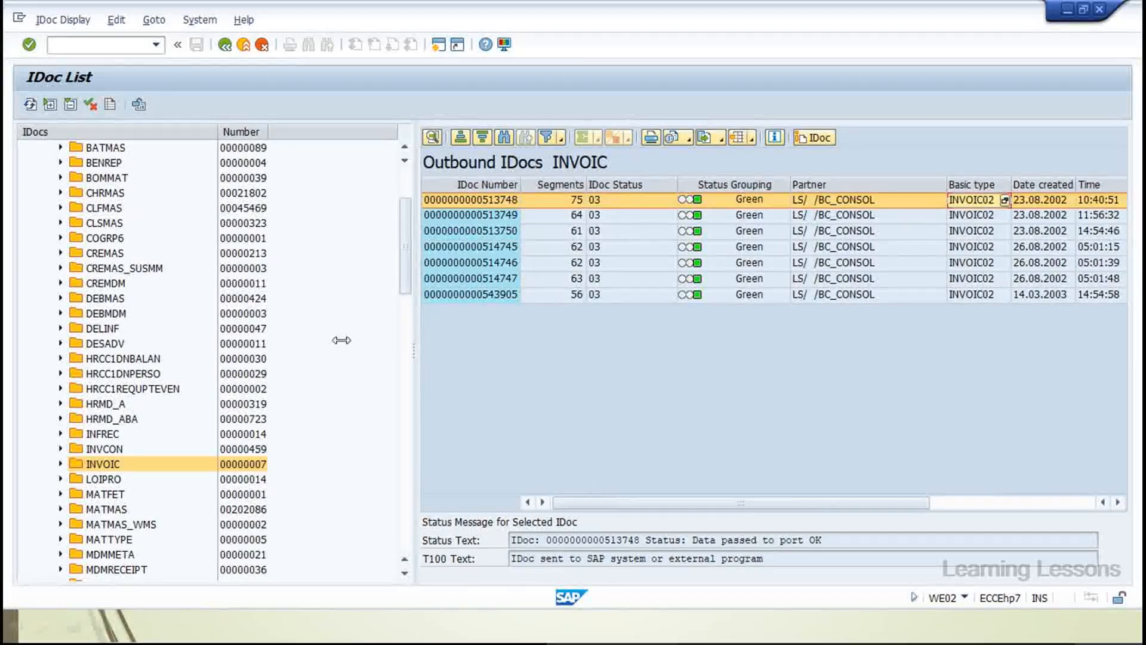
pyautogui.moveTo(342, 340); pyautogui.dragTo(307, 334)
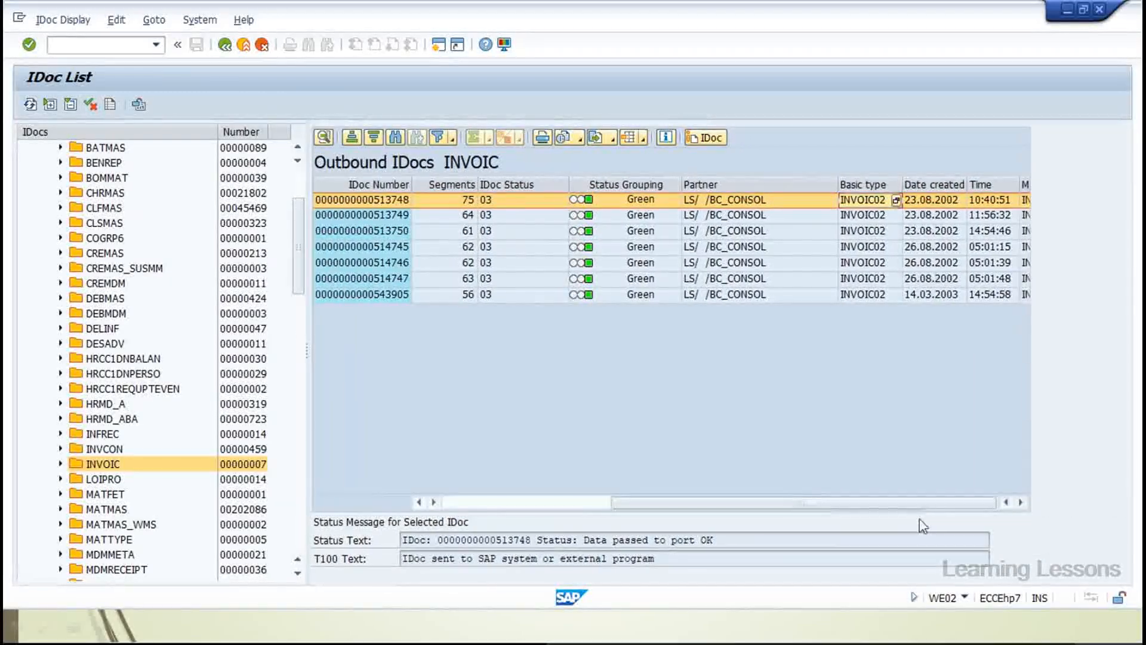
pyautogui.moveTo(920, 520); pyautogui.dragTo(933, 520)
pyautogui.click(919, 184)
pyautogui.click(724, 182)
pyautogui.click(596, 182)
pyautogui.moveTo(636, 496); pyautogui.dragTo(471, 493)
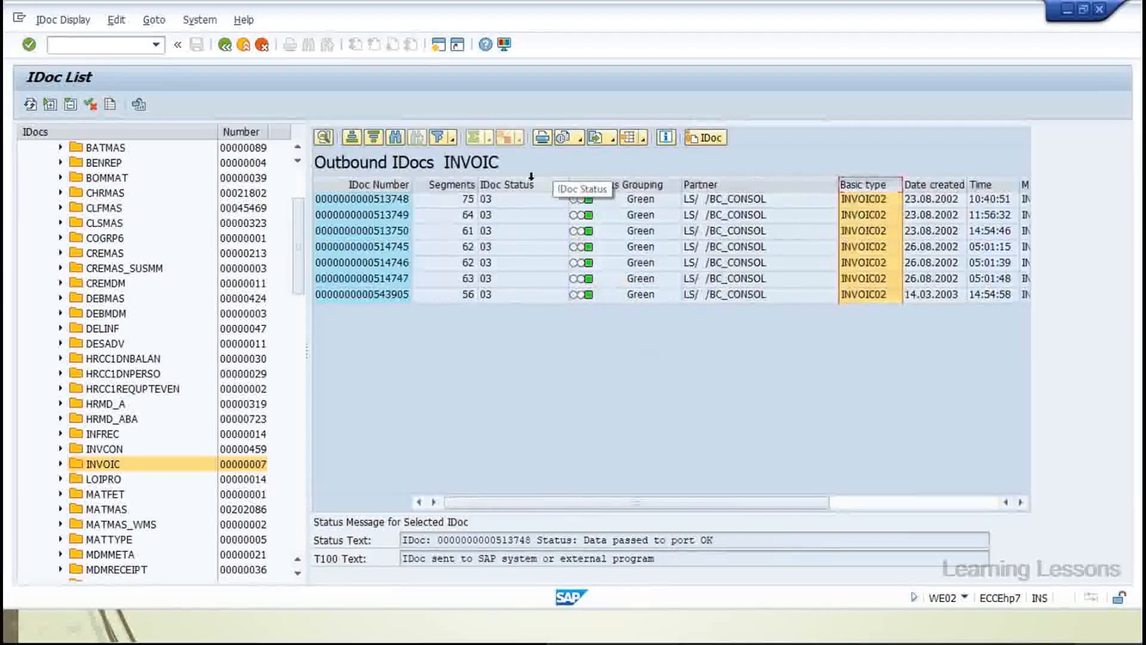
pyautogui.click(433, 180)
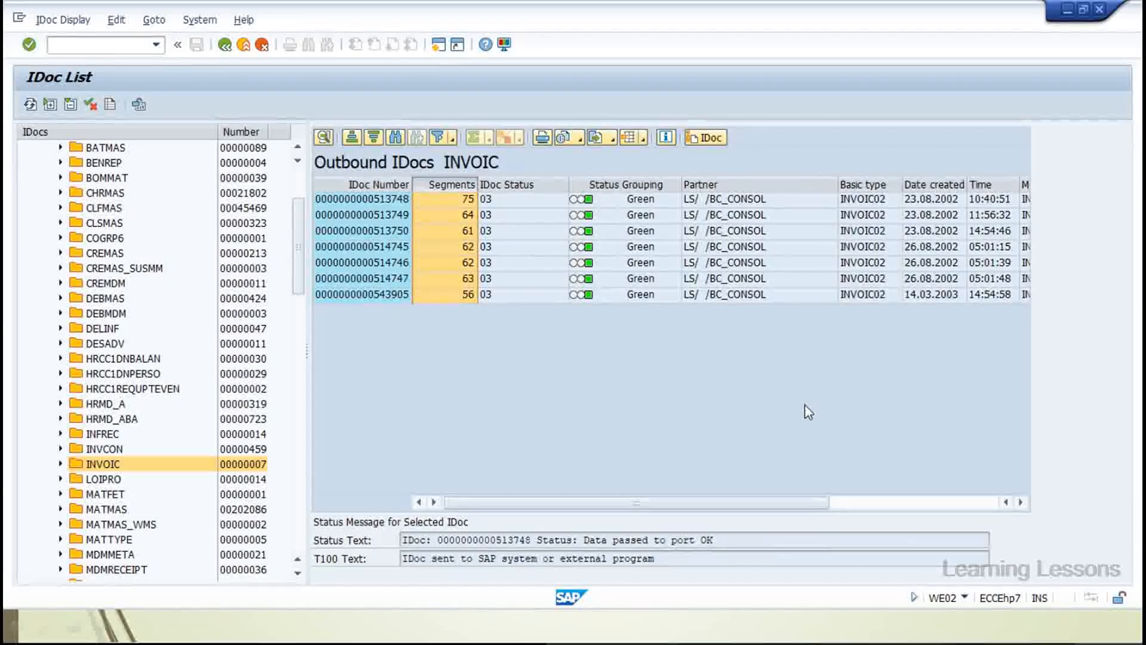
# Display IDoc 513748 and resize its panels to reveal the technical information
pyautogui.doubleClick(388, 203)
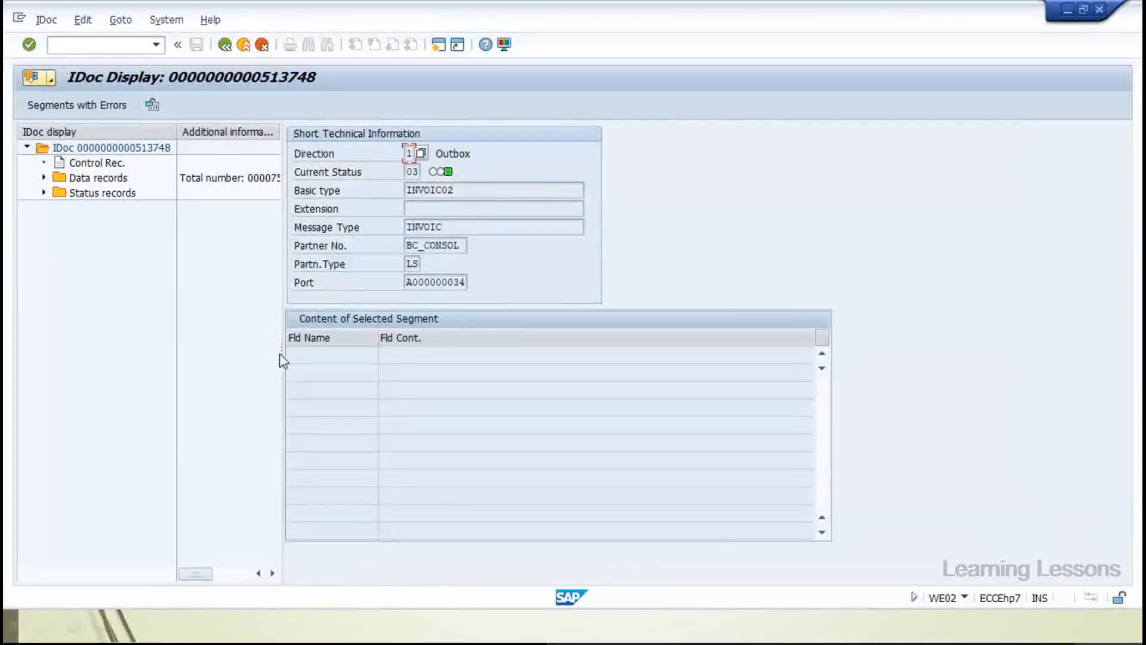
pyautogui.moveTo(281, 352); pyautogui.dragTo(538, 358)
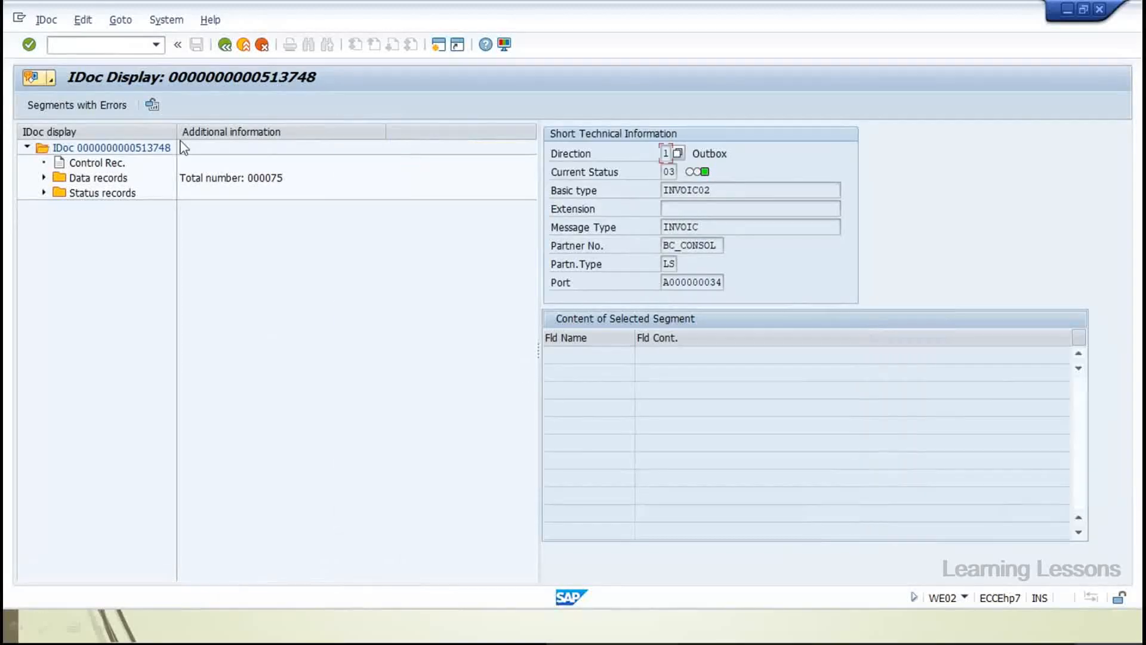
pyautogui.moveTo(172, 131); pyautogui.dragTo(241, 132)
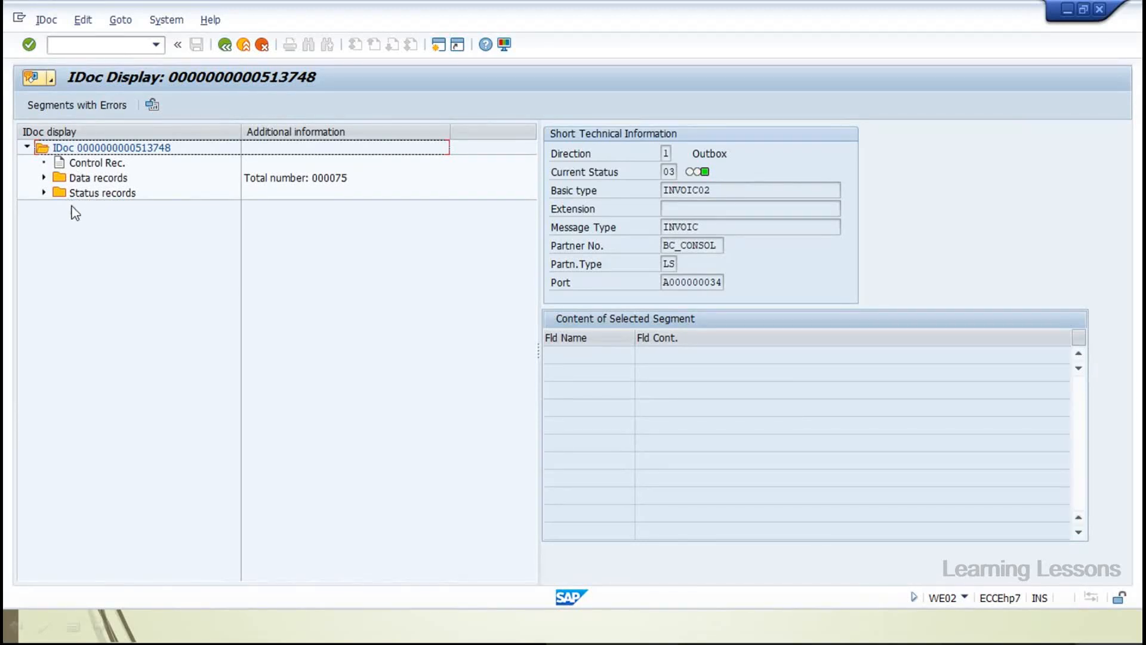
pyautogui.moveTo(536, 353); pyautogui.dragTo(454, 344)
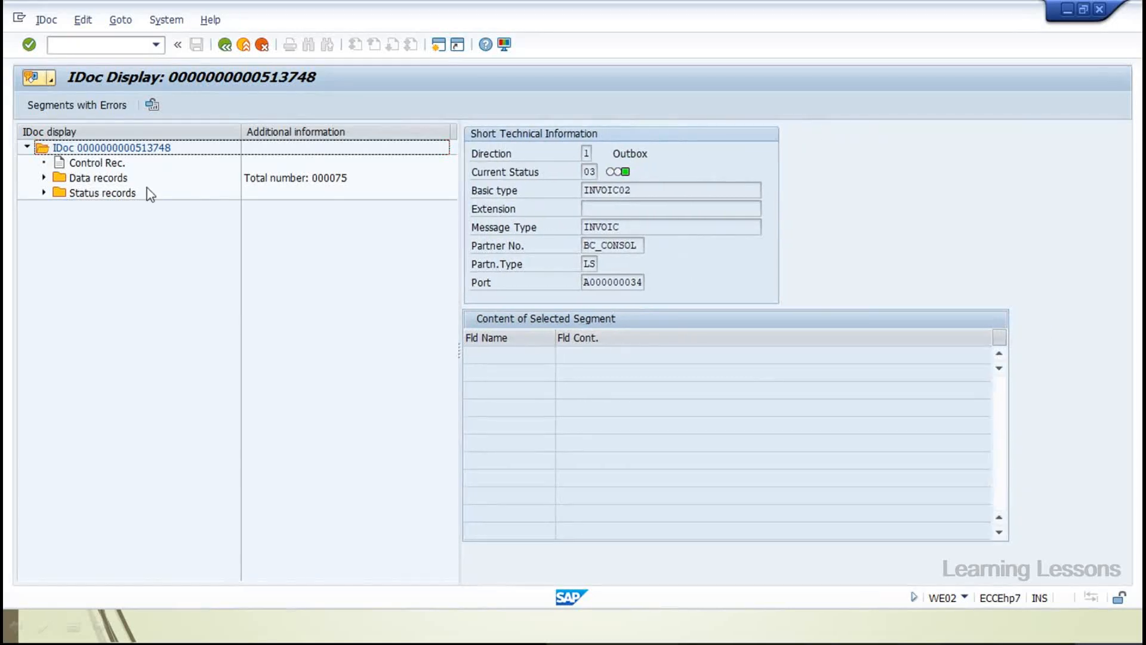
# Review the control record's basic type INVOIC02 and partner ports A000000034 and SAPID3
pyautogui.doubleClick(98, 163)
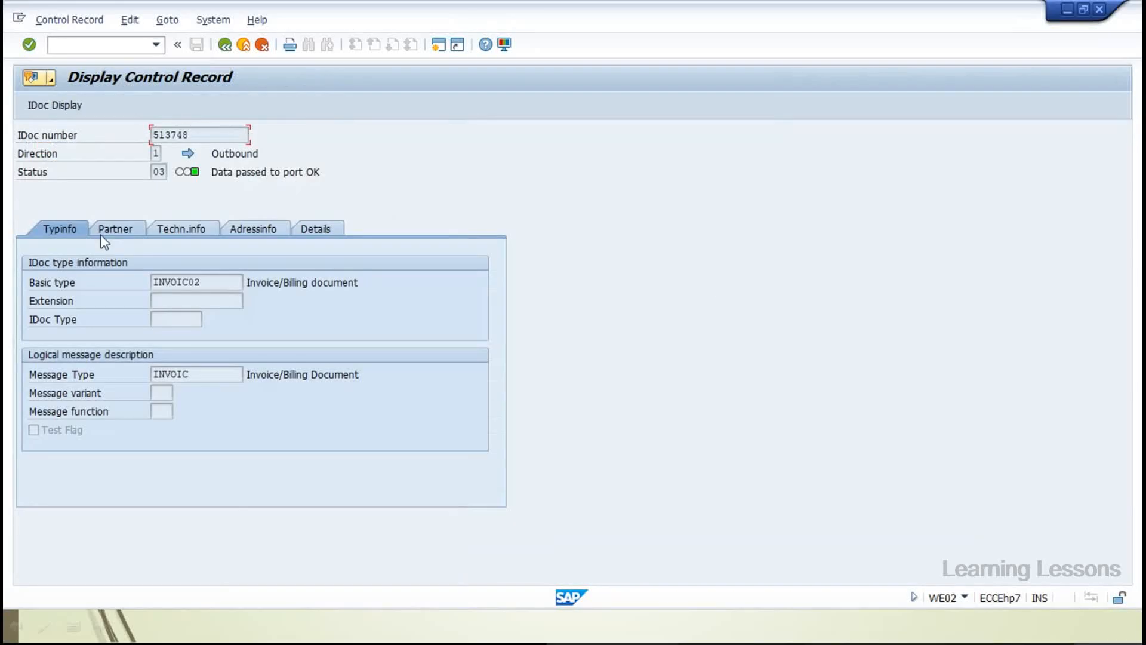
pyautogui.doubleClick(221, 280)
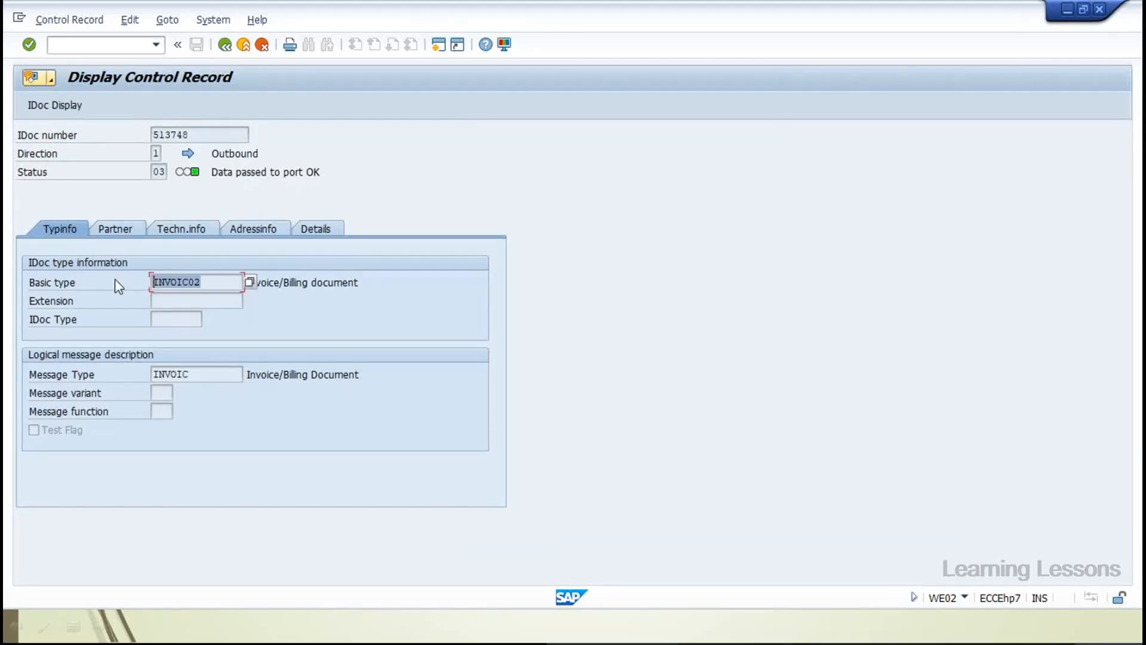
pyautogui.click(115, 232)
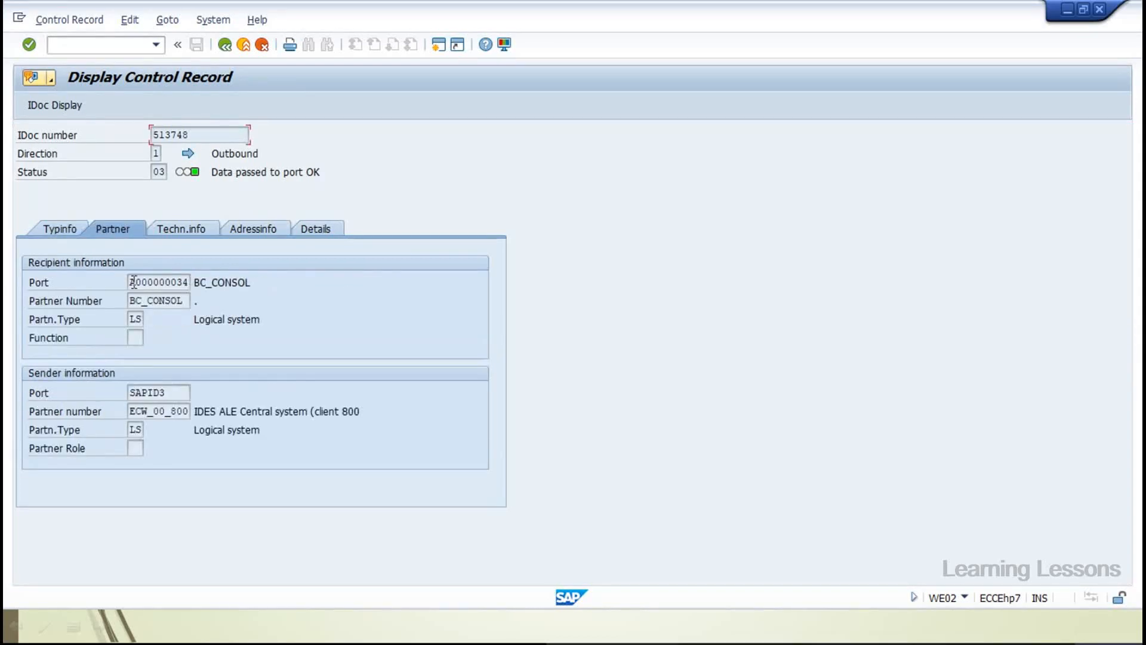
pyautogui.moveTo(134, 283); pyautogui.dragTo(105, 325)
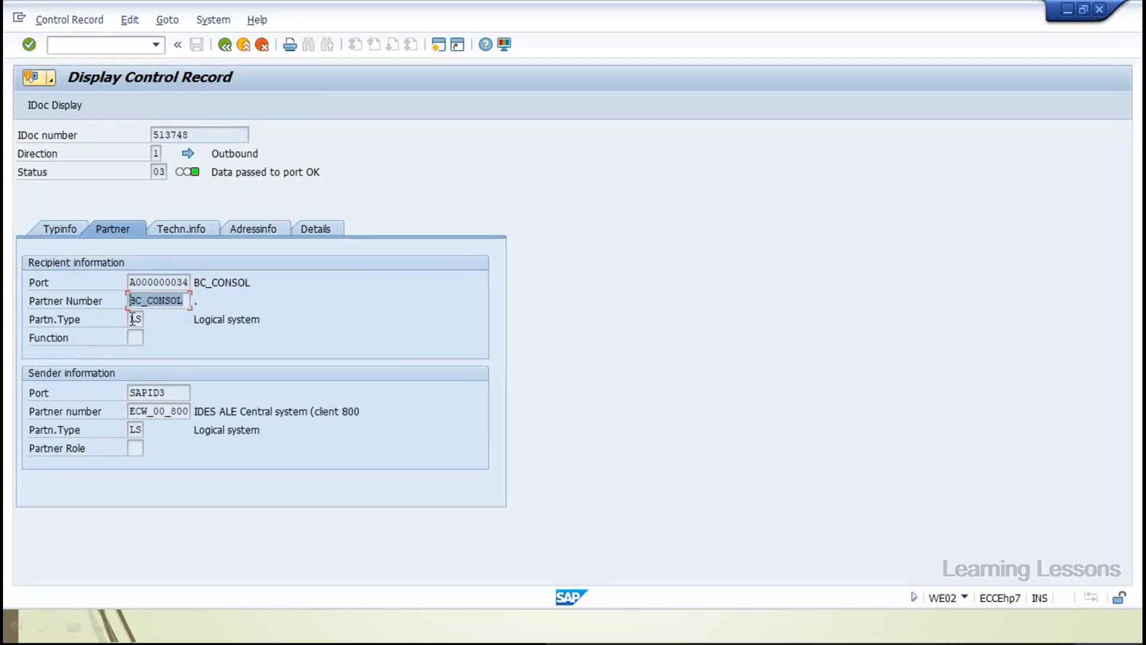
pyautogui.moveTo(170, 392); pyautogui.dragTo(99, 450)
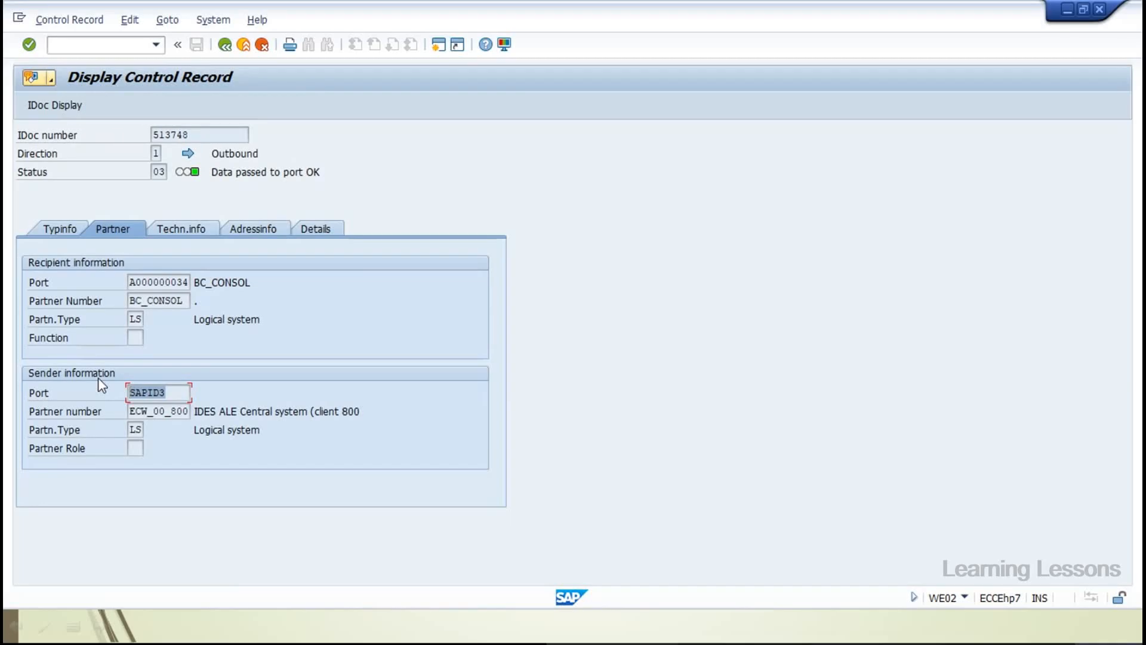
# Check technical and address info, dismiss the direction list, and highlight status 'Data passed to port OK'
pyautogui.click(180, 231)
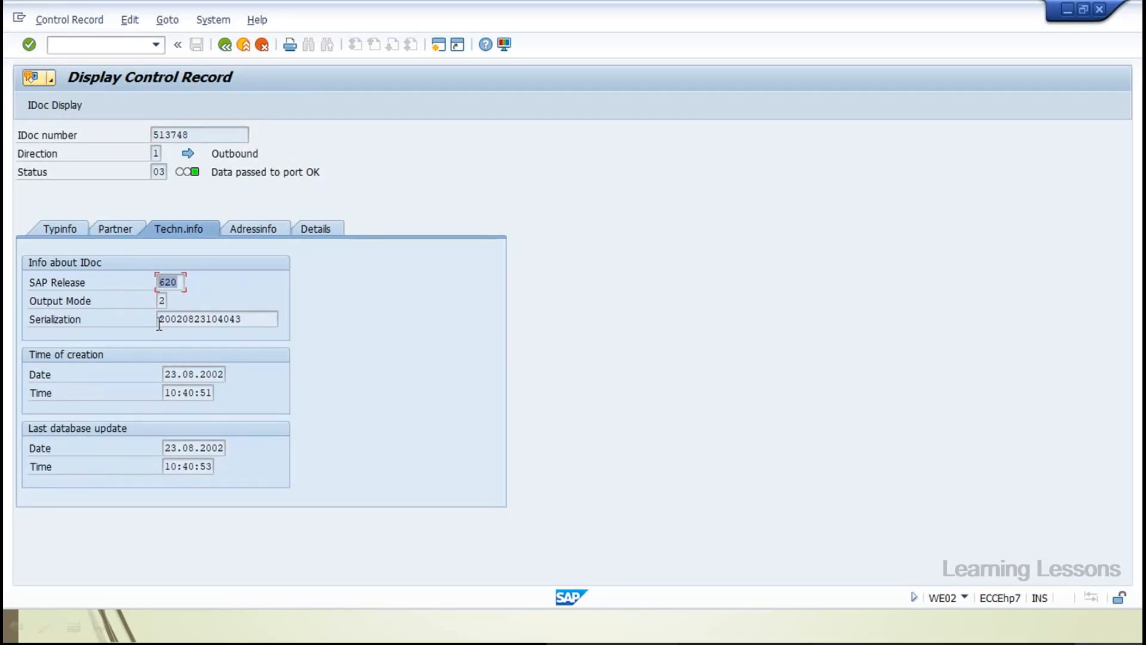
pyautogui.click(246, 235)
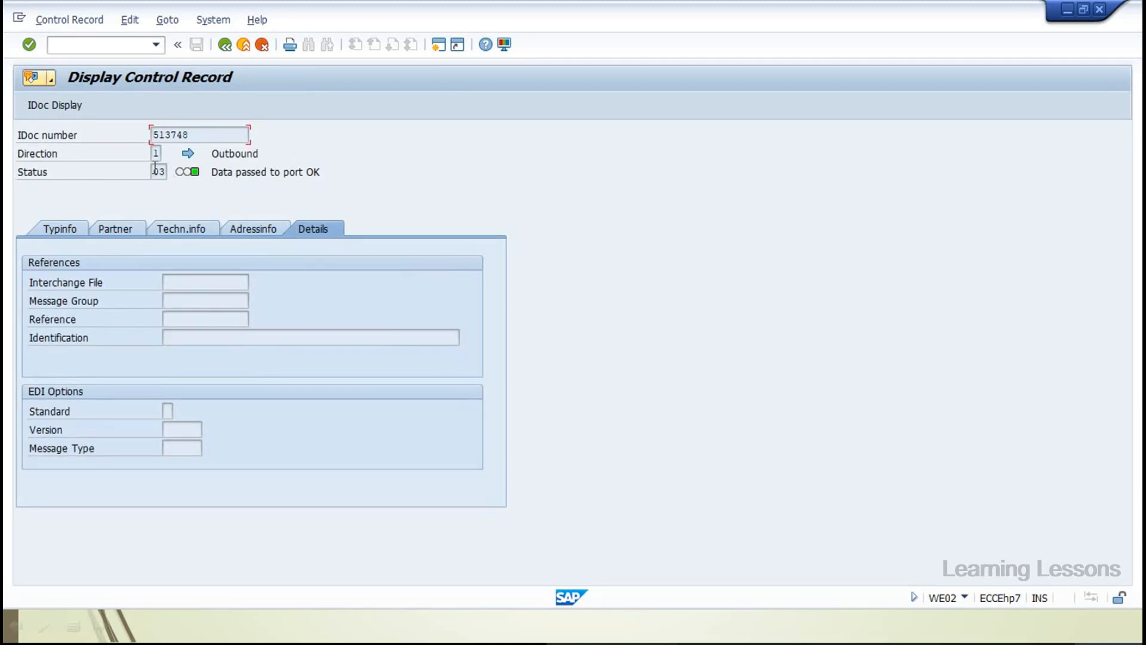
pyautogui.moveTo(211, 172); pyautogui.dragTo(317, 176)
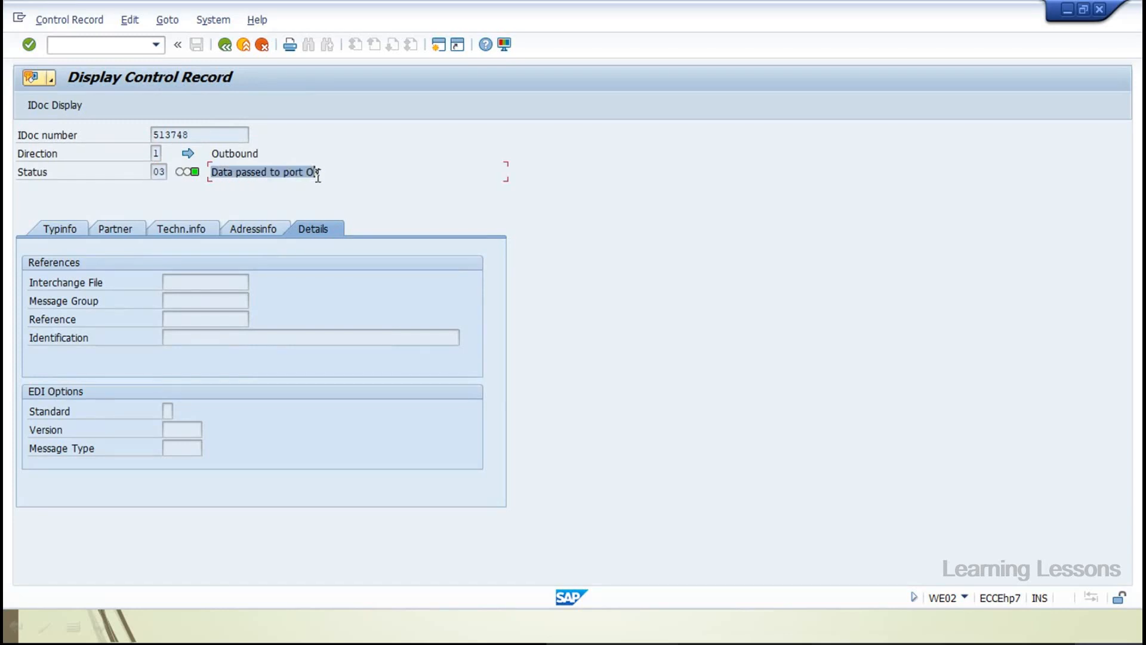
pyautogui.click(159, 153)
pyautogui.click(180, 218)
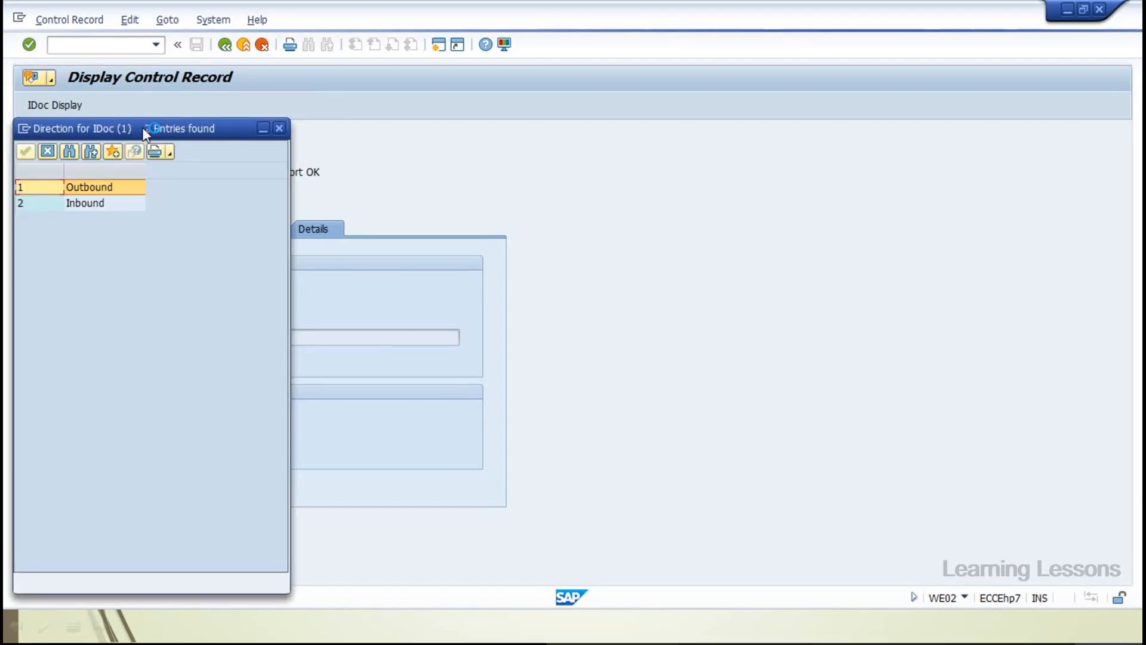
pyautogui.press('Escape')
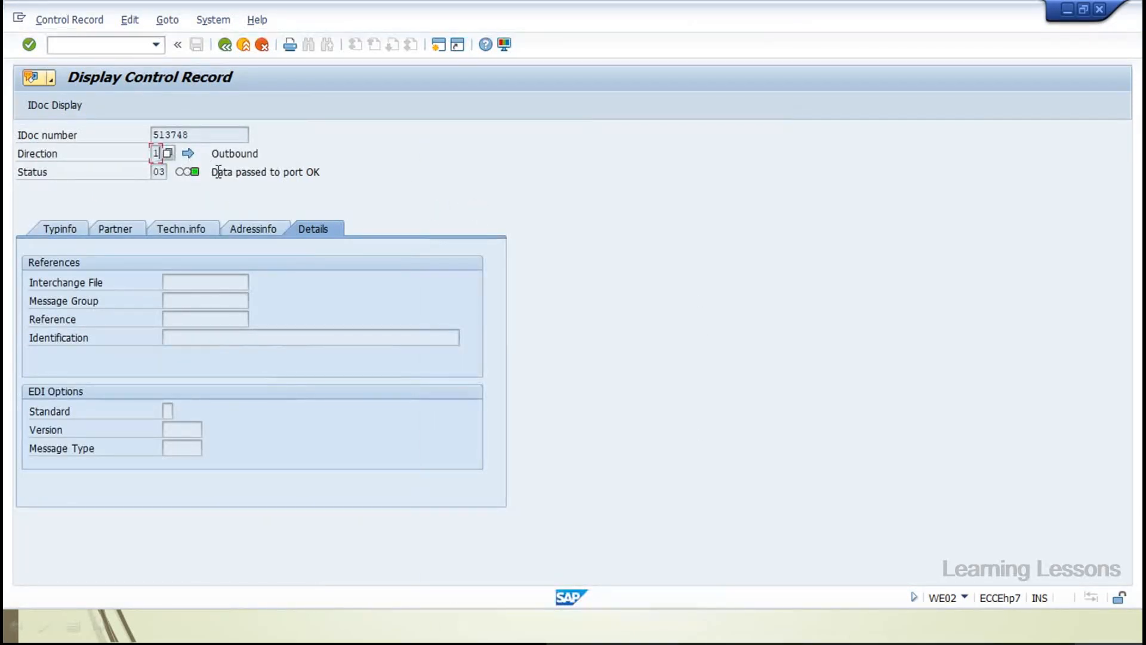
pyautogui.moveTo(213, 172); pyautogui.dragTo(322, 172)
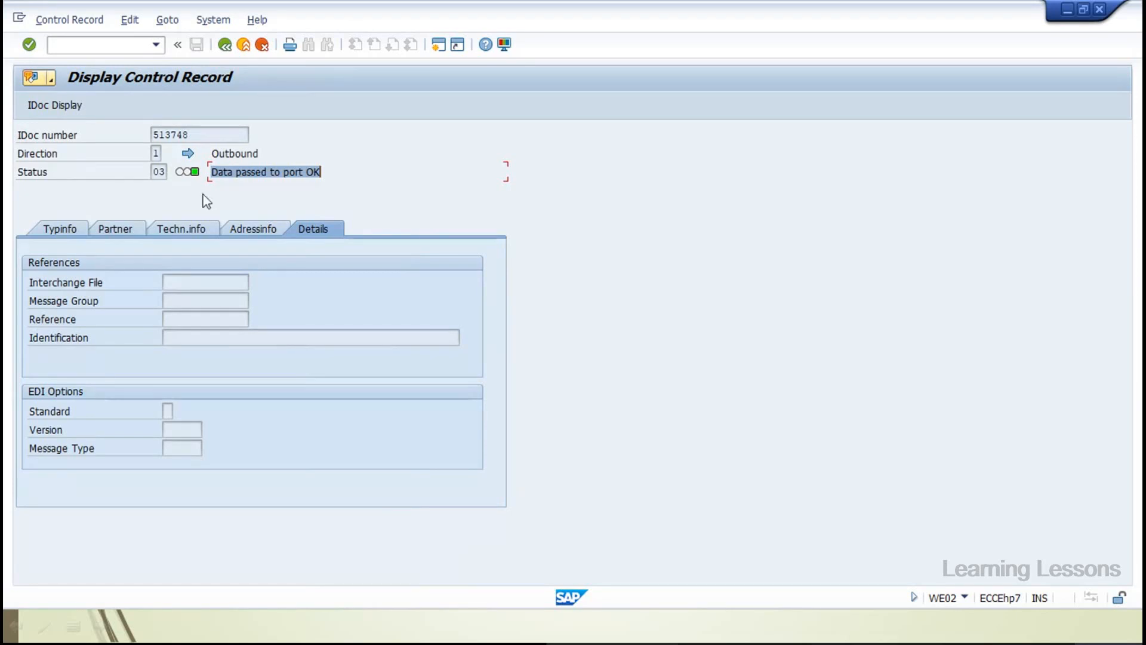
pyautogui.click(164, 173)
# Bring up the 69-entry status code list and scroll down to inbound codes 50–66
pyautogui.click(174, 172)
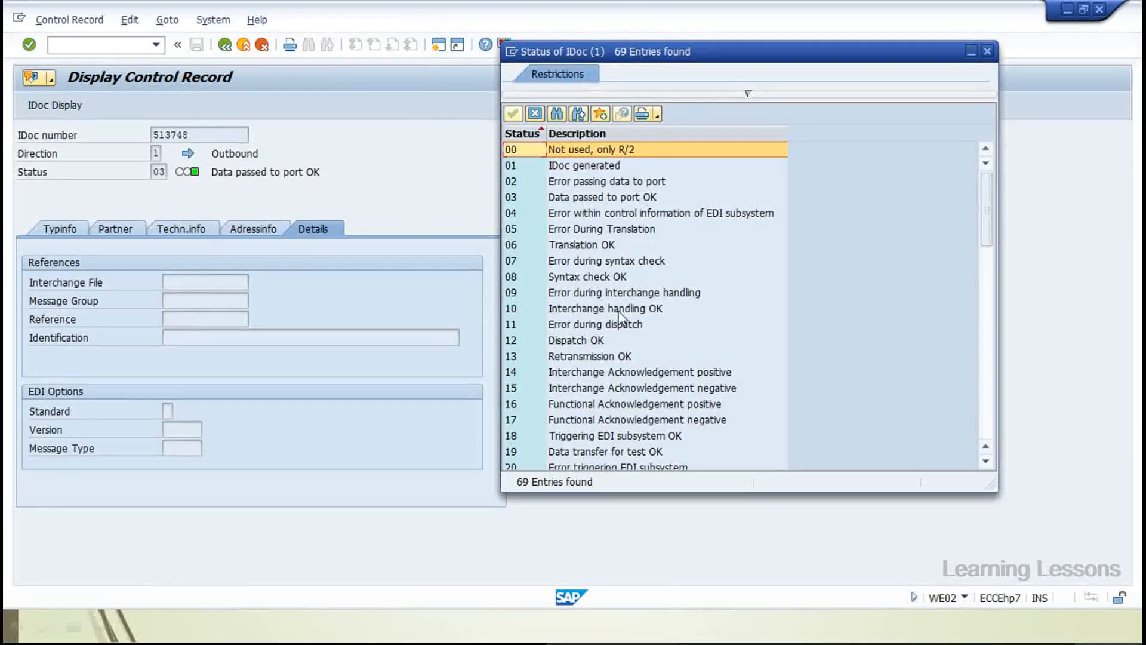
pyautogui.scroll(-1, 621, 317)
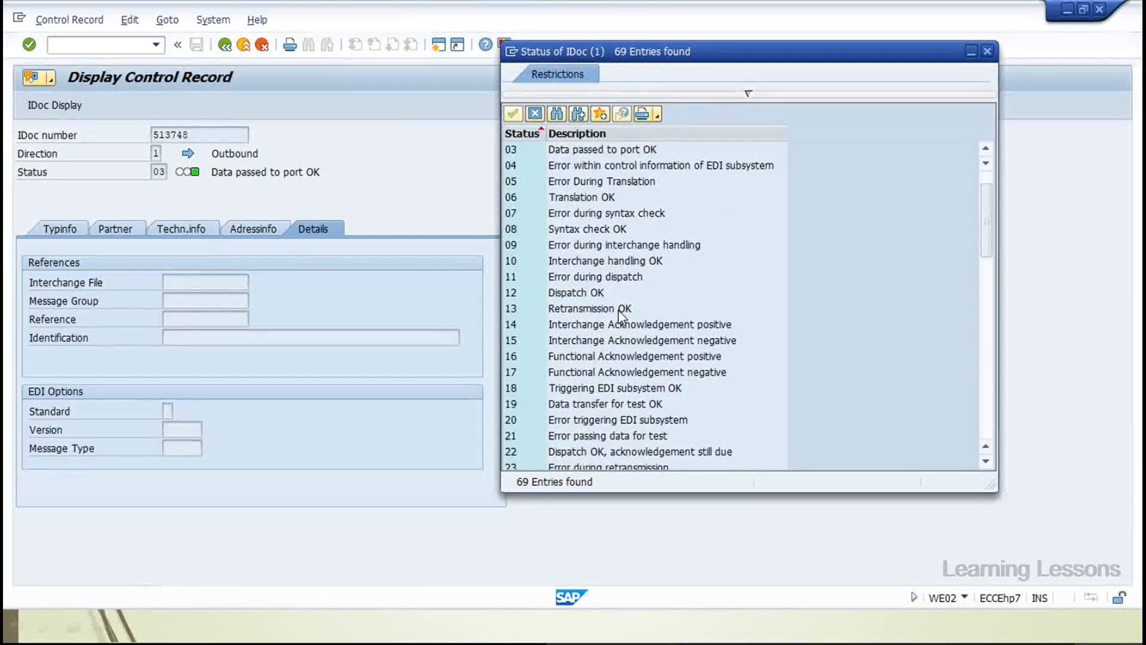
pyautogui.scroll(-2, 621, 315)
pyautogui.scroll(-2, 621, 317)
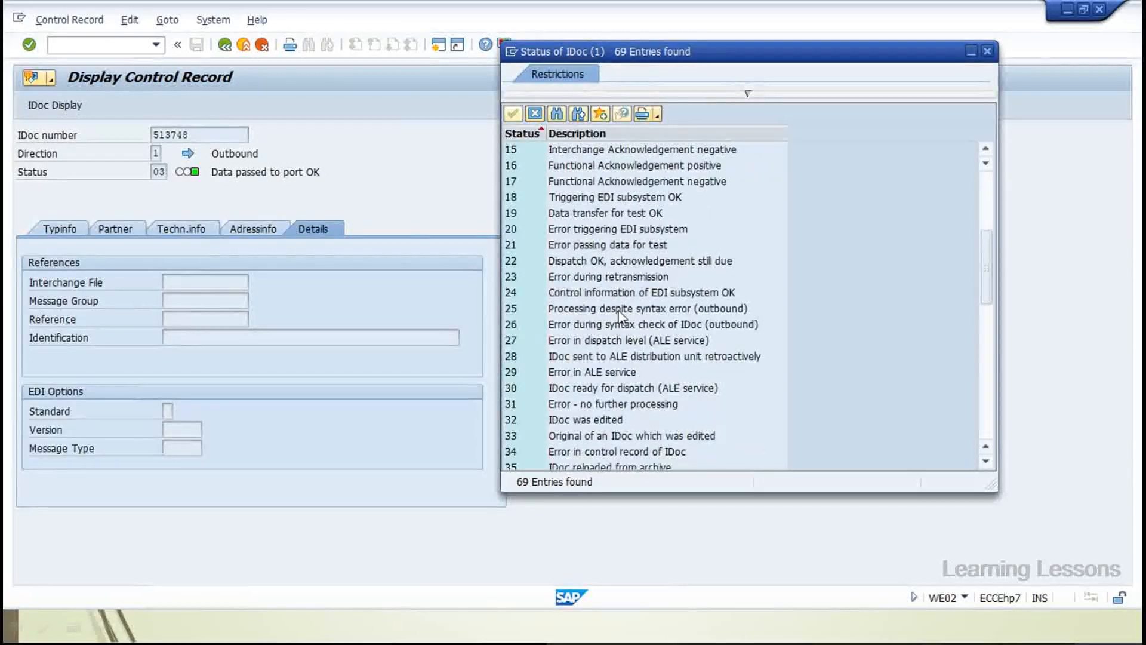
pyautogui.scroll(5, 621, 316)
pyautogui.scroll(-4, 629, 186)
pyautogui.scroll(-3, 628, 186)
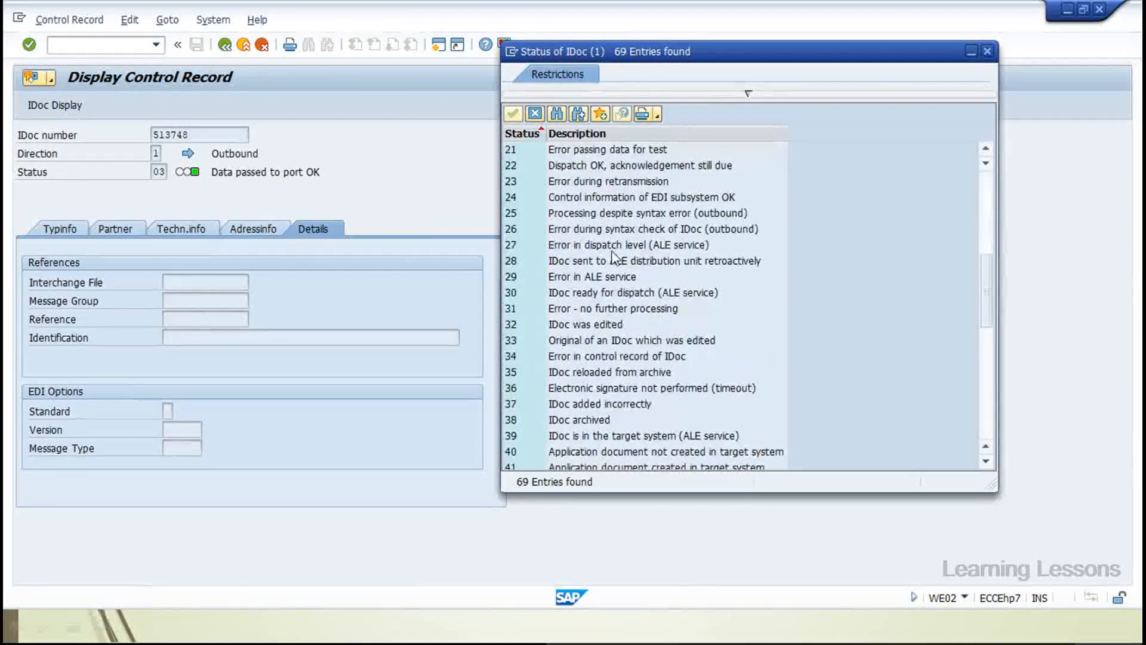
pyautogui.scroll(-2, 517, 395)
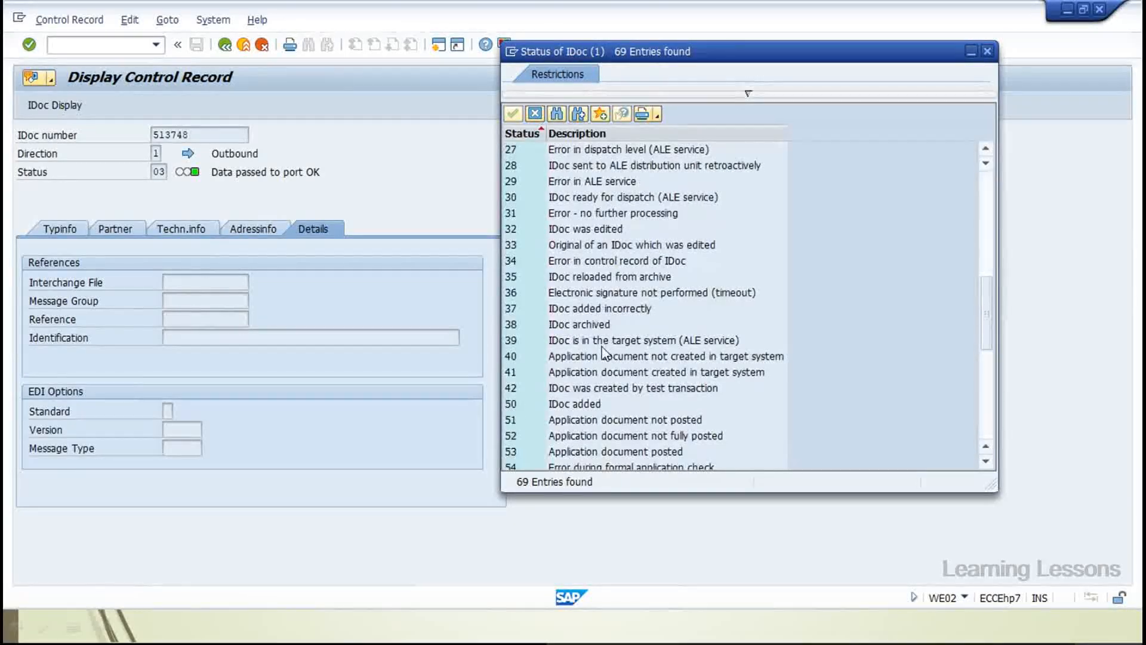
pyautogui.scroll(-4, 603, 354)
# Point out status 50 (IDoc added) and 51 (Application document not posted)
pyautogui.click(561, 215)
pyautogui.click(589, 229)
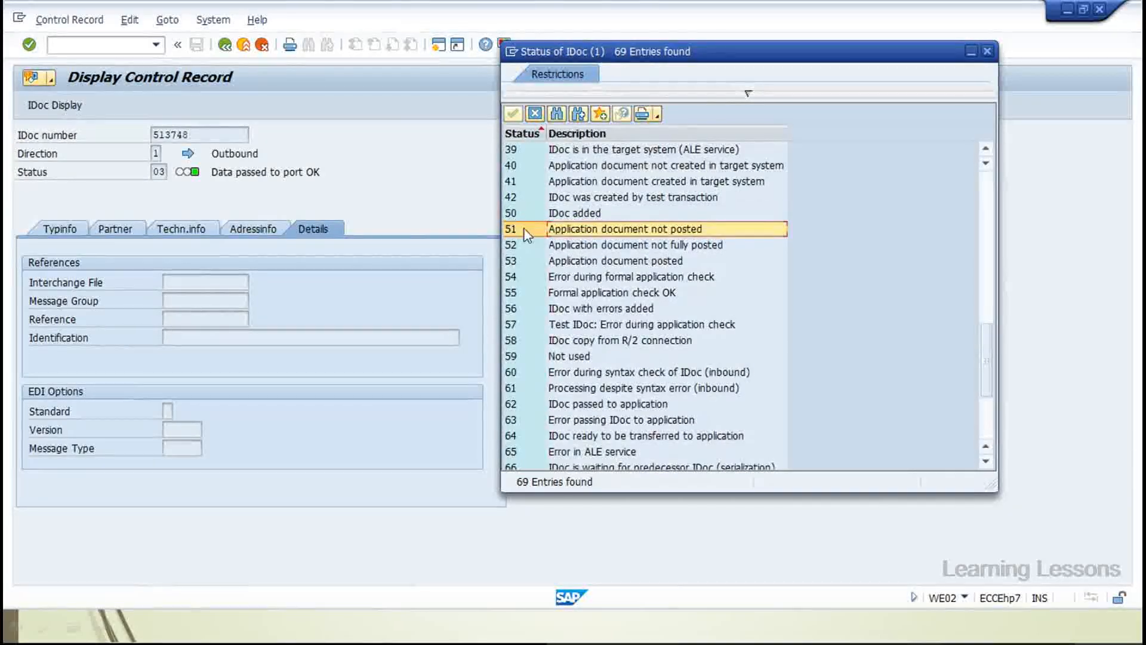
pyautogui.scroll(1, 524, 230)
pyautogui.scroll(4, 523, 235)
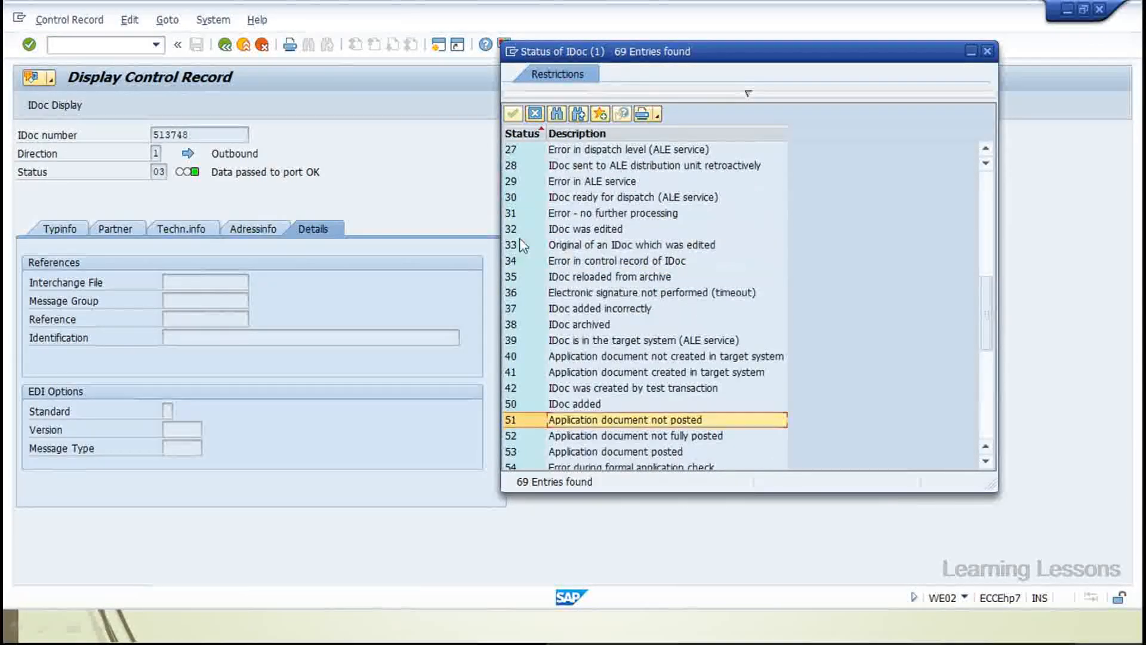
pyautogui.scroll(-2, 523, 245)
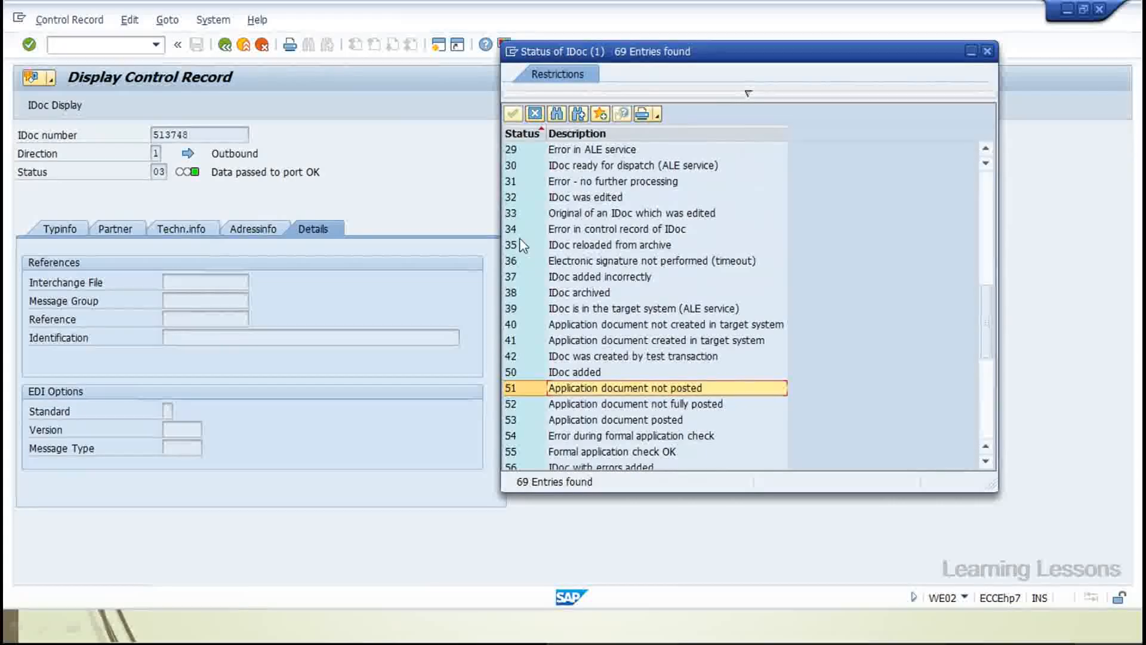
pyautogui.scroll(-3, 518, 345)
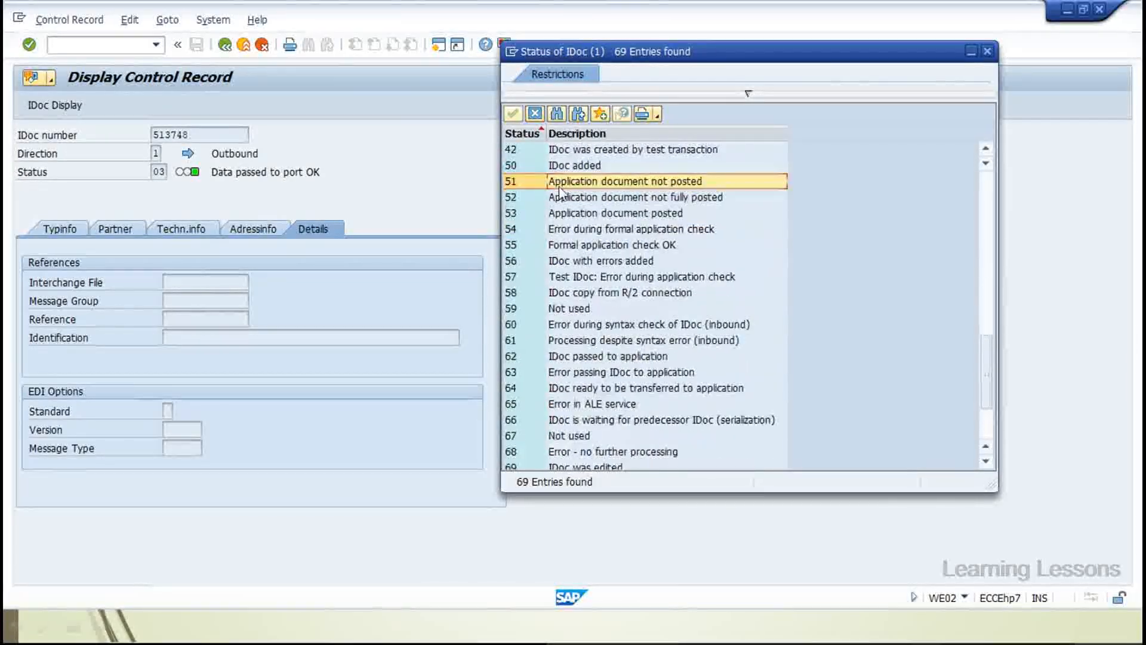
# Point out status 64 (ready for application) and 53 (document posted), then close the list
pyautogui.click(569, 391)
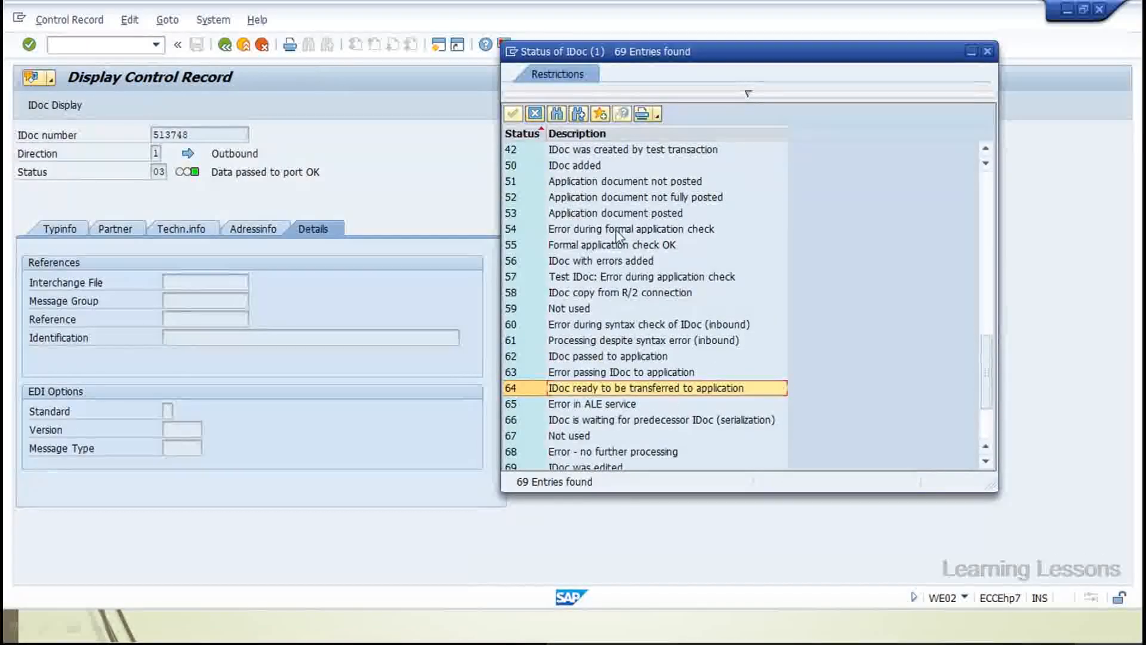
pyautogui.click(568, 215)
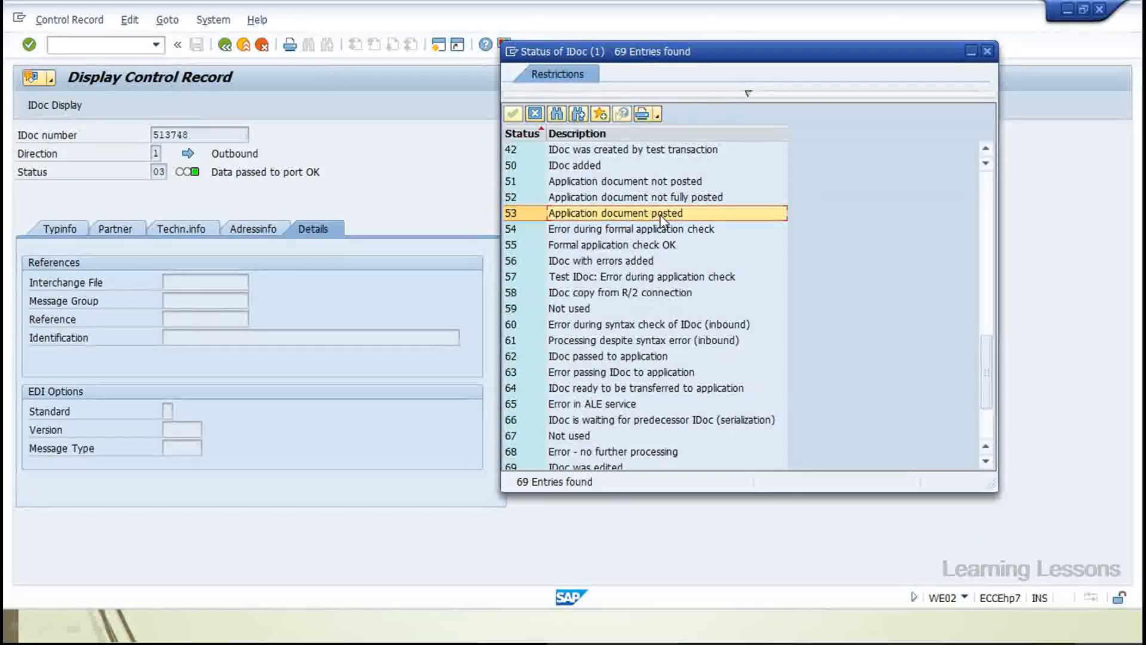
pyautogui.scroll(-2, 661, 221)
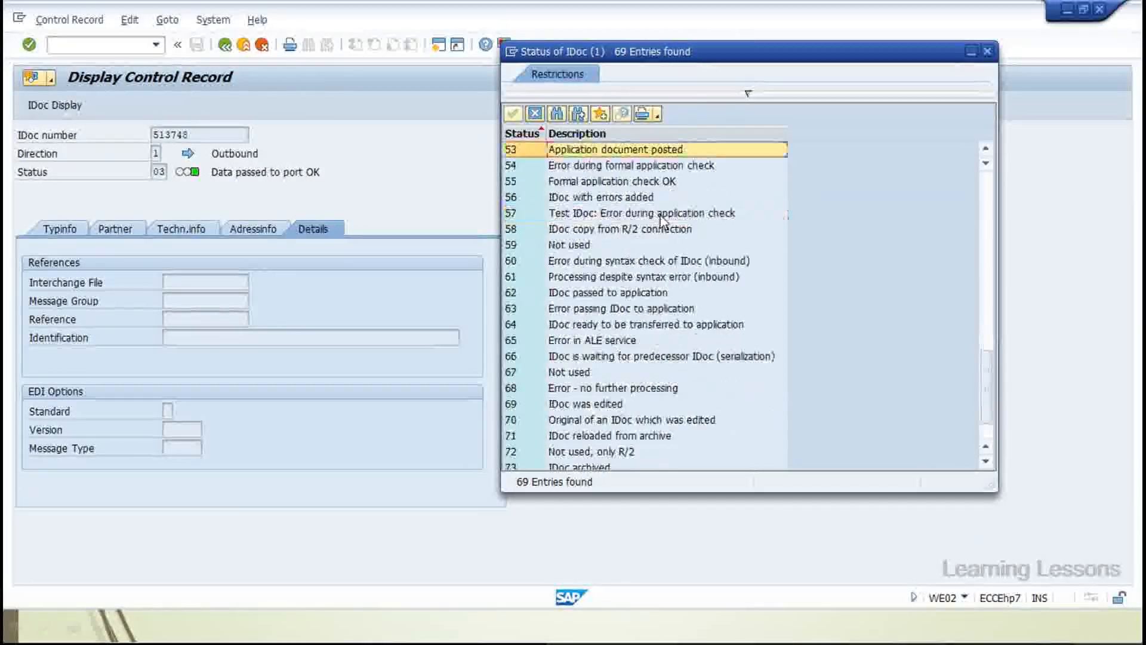
pyautogui.scroll(-1, 662, 221)
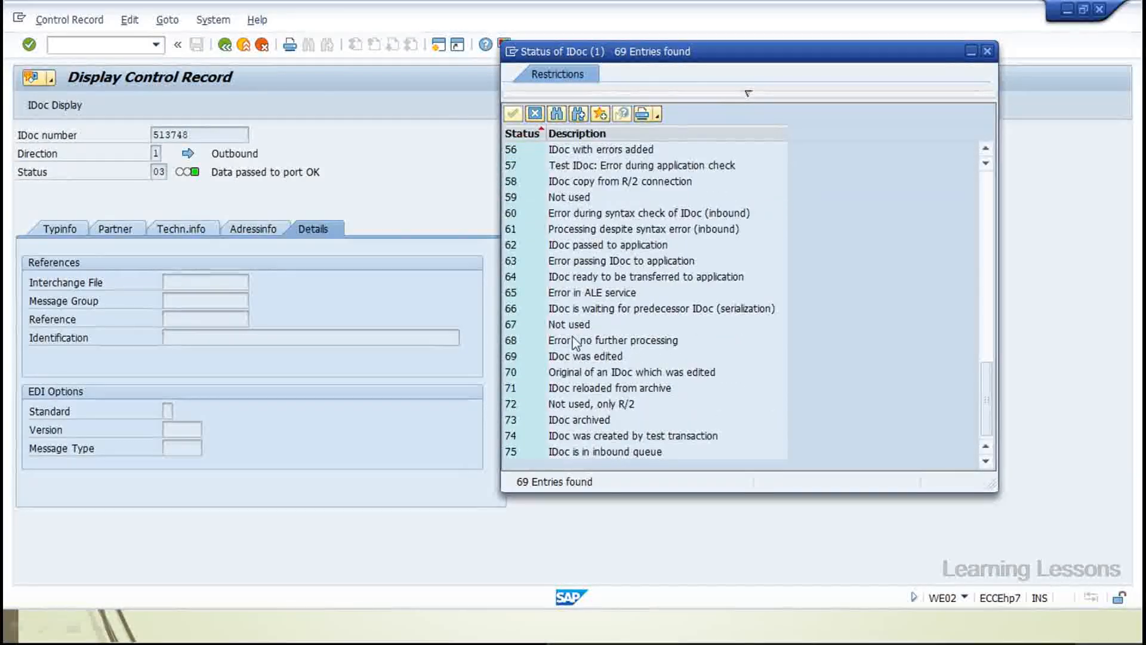
pyautogui.scroll(7, 572, 337)
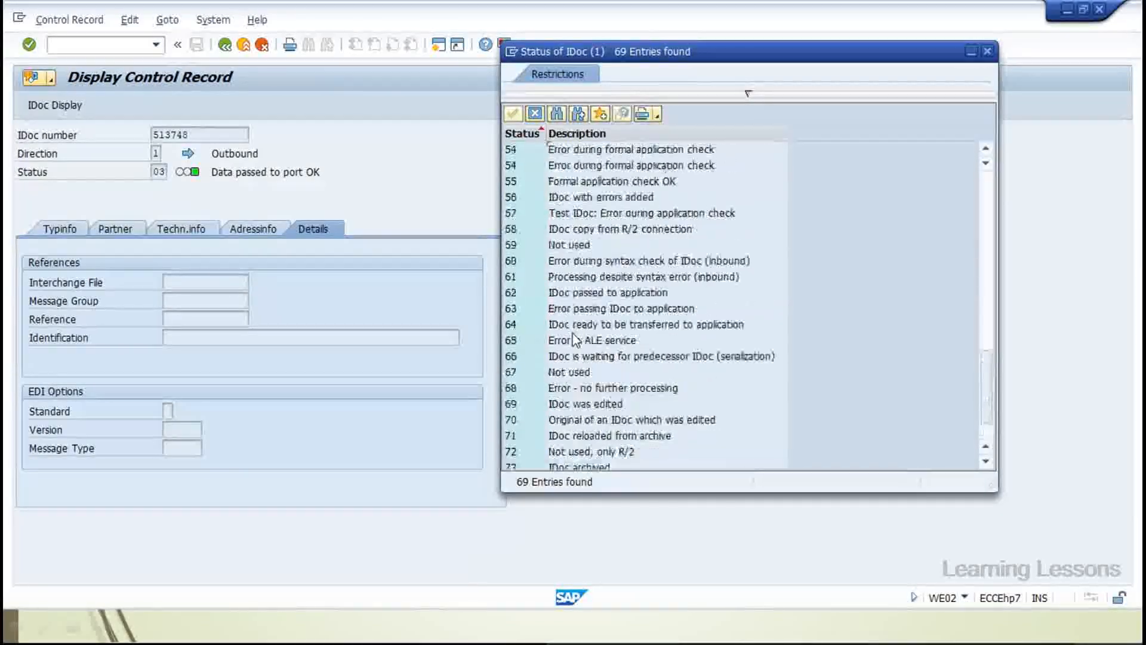
pyautogui.scroll(8, 573, 338)
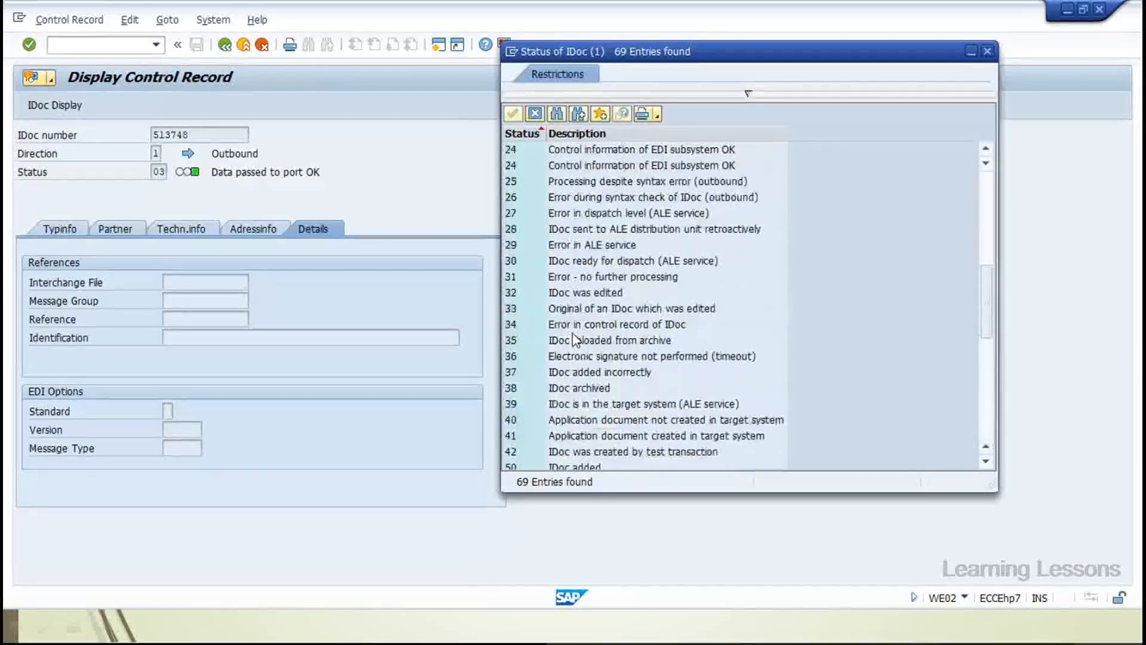
pyautogui.scroll(4, 575, 340)
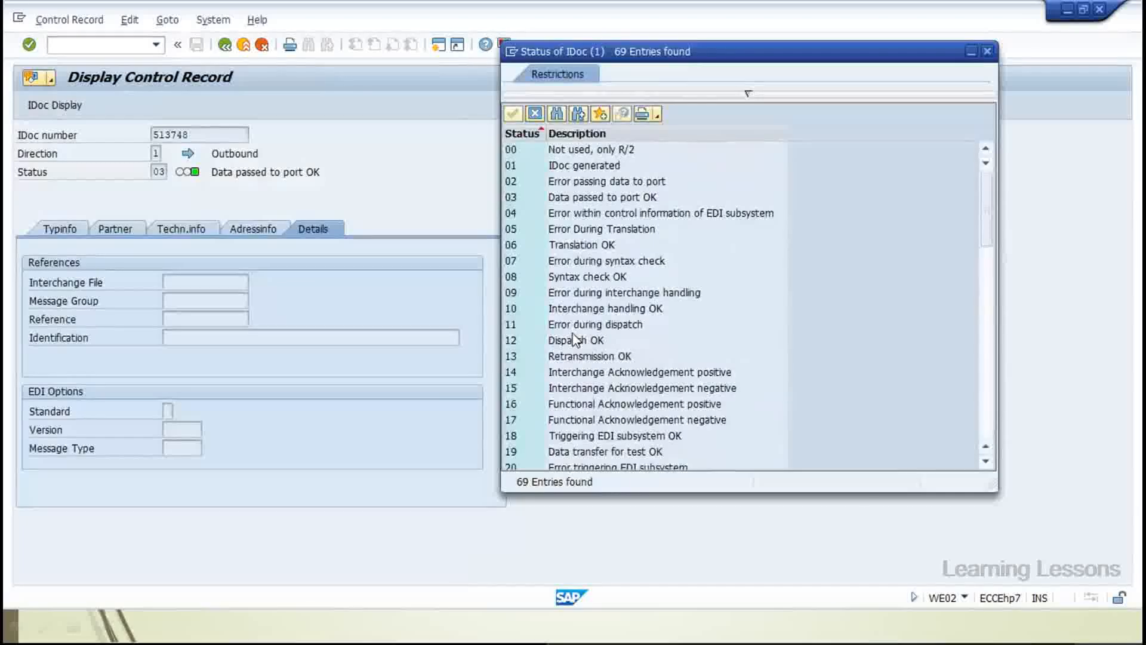
pyautogui.press('Escape')
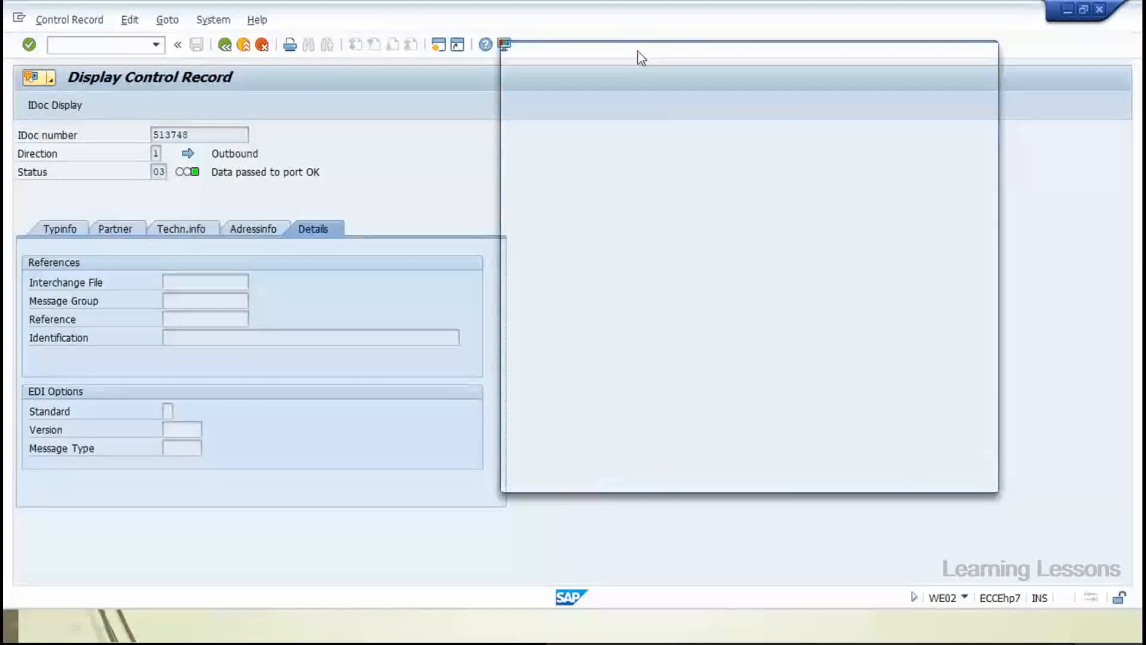
pyautogui.click(226, 47)
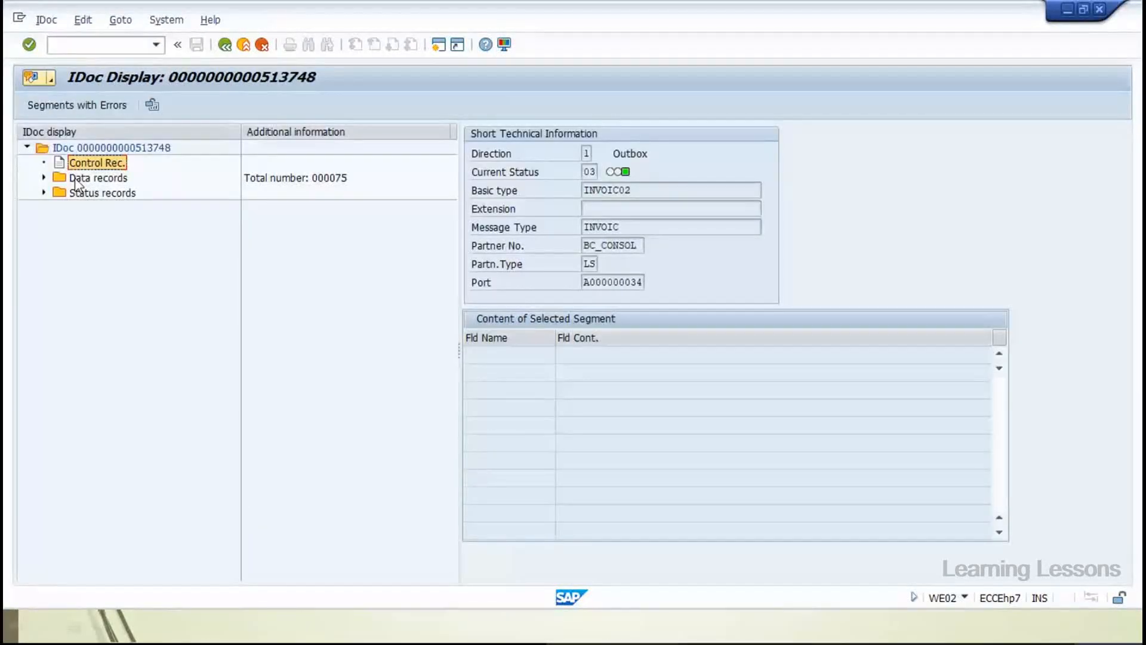
pyautogui.click(43, 177)
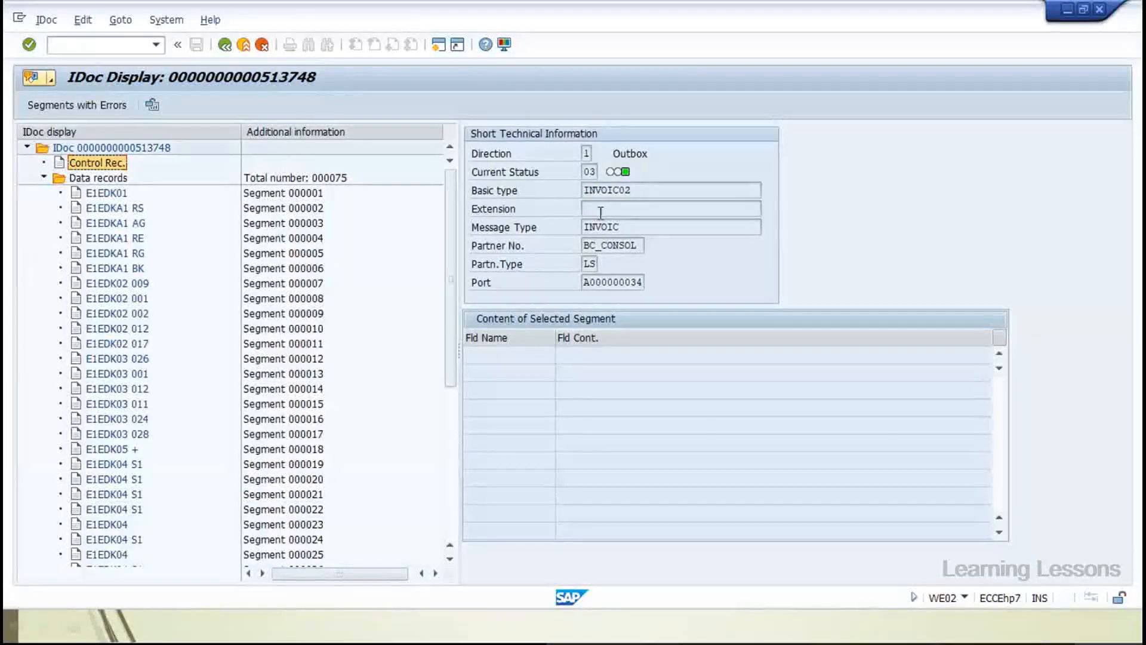
pyautogui.click(638, 189)
pyautogui.doubleClick(638, 188)
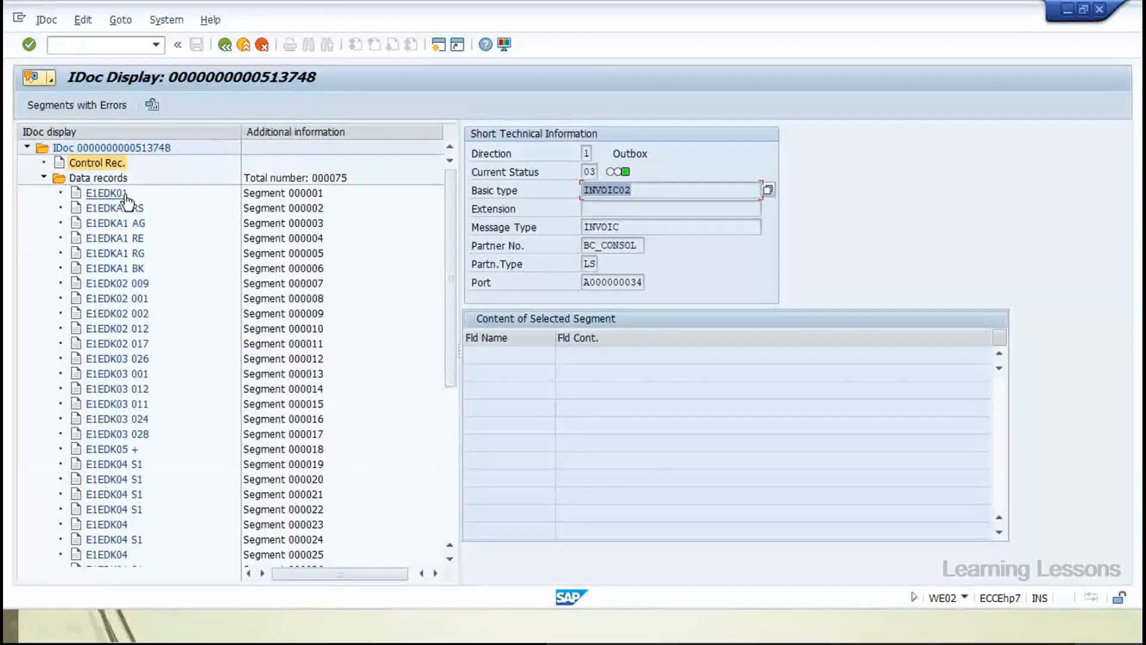
pyautogui.scroll(-6, 101, 447)
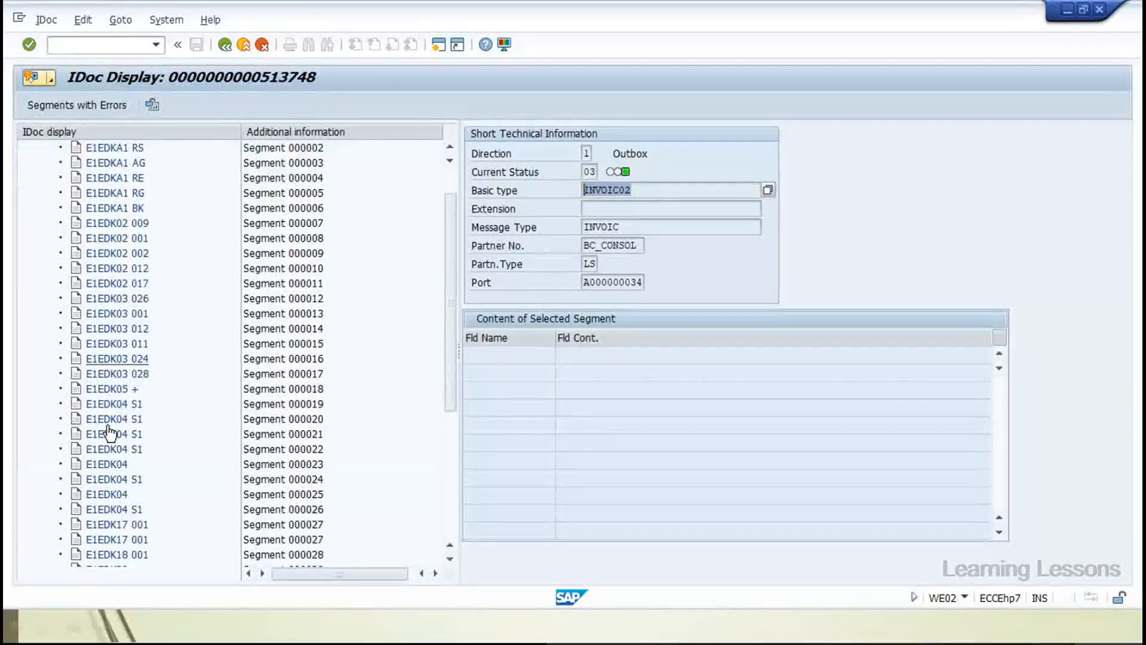
pyautogui.scroll(-1, 109, 433)
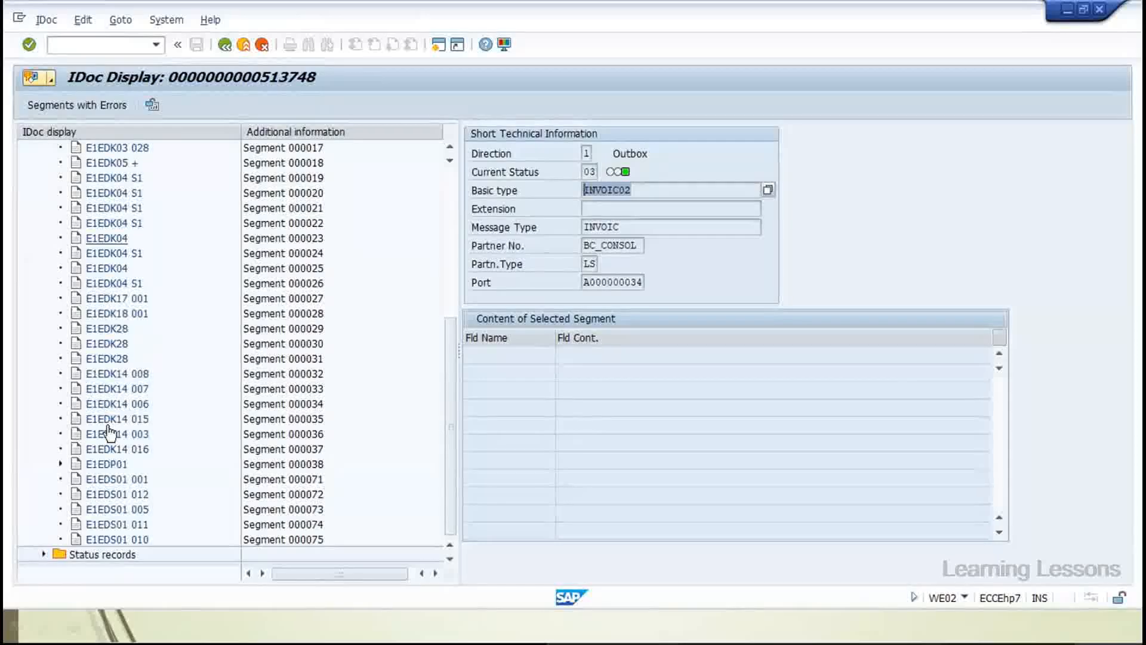
pyautogui.scroll(5, 109, 432)
pyautogui.scroll(2, 109, 433)
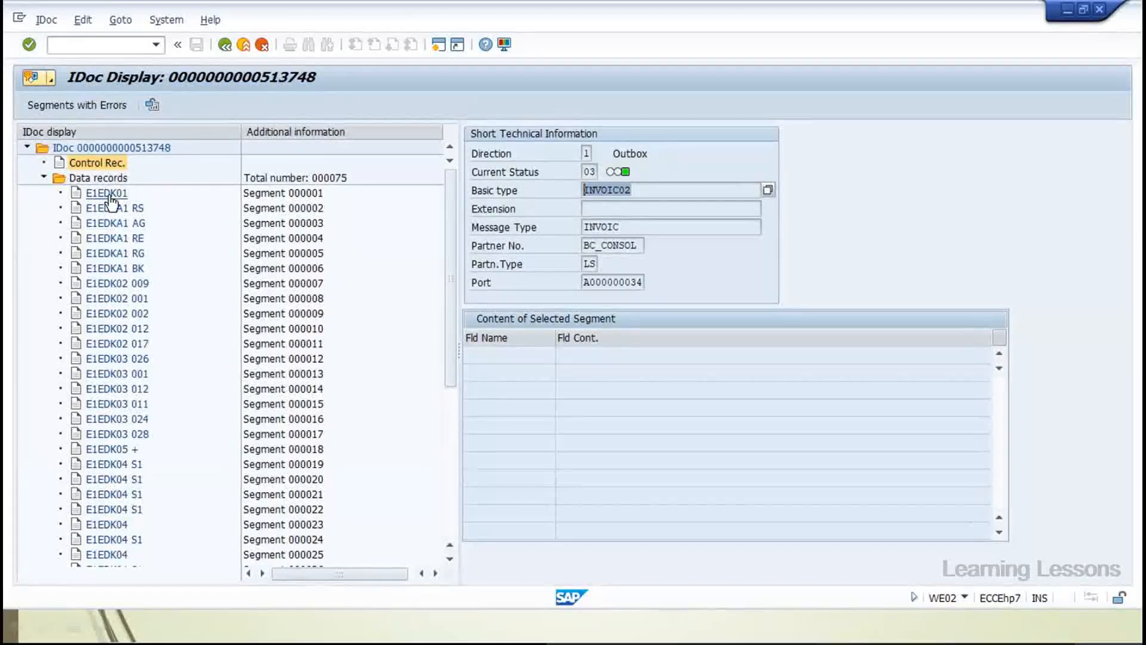
pyautogui.click(106, 194)
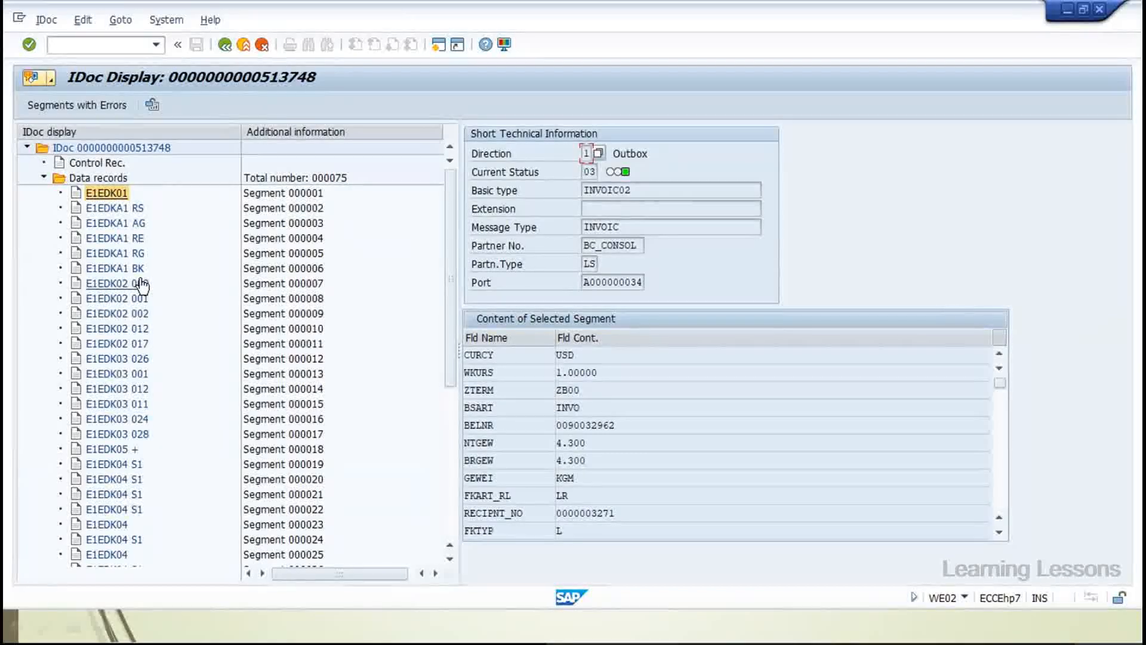
pyautogui.click(524, 354)
pyautogui.moveTo(523, 373); pyautogui.dragTo(463, 373)
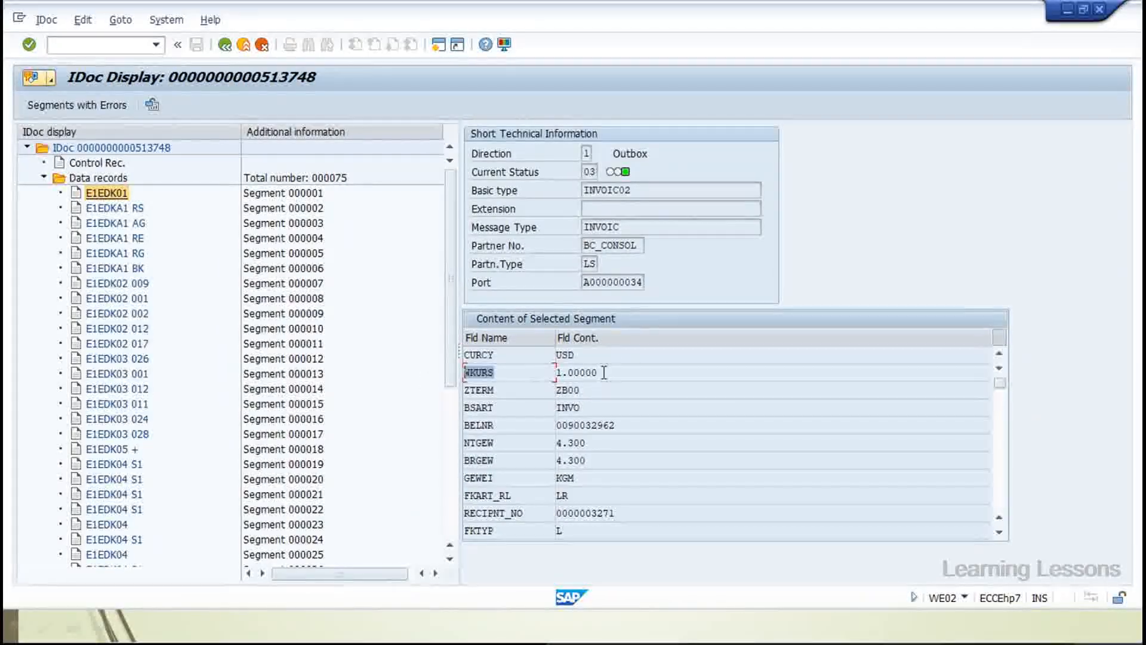
pyautogui.moveTo(611, 372); pyautogui.dragTo(538, 373)
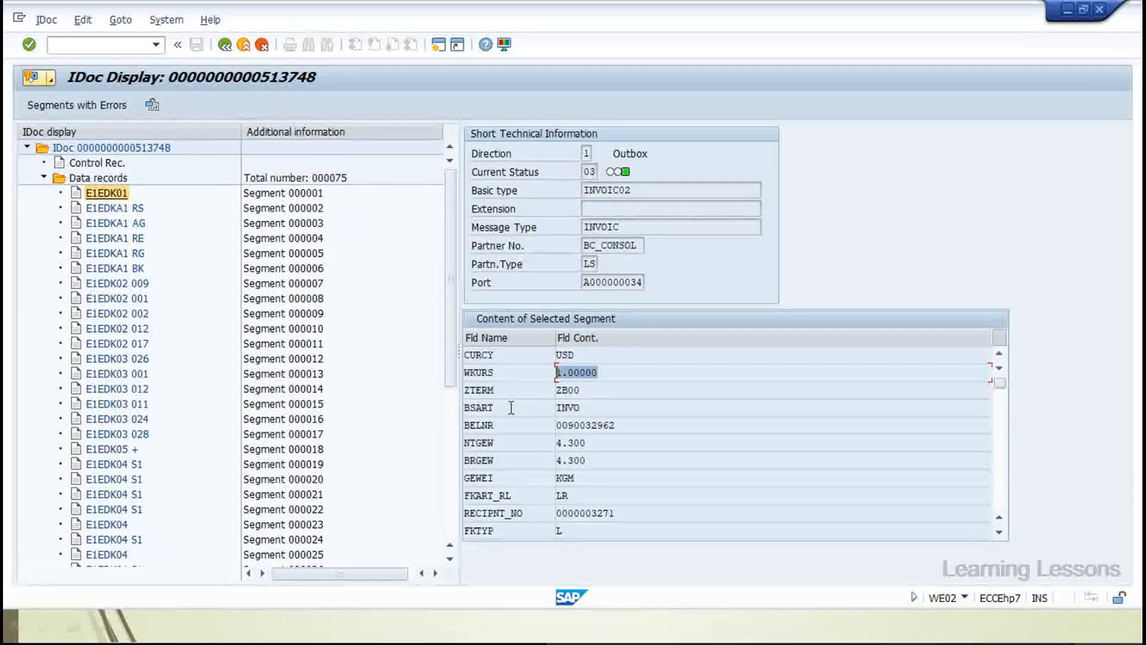
pyautogui.moveTo(506, 443); pyautogui.dragTo(464, 443)
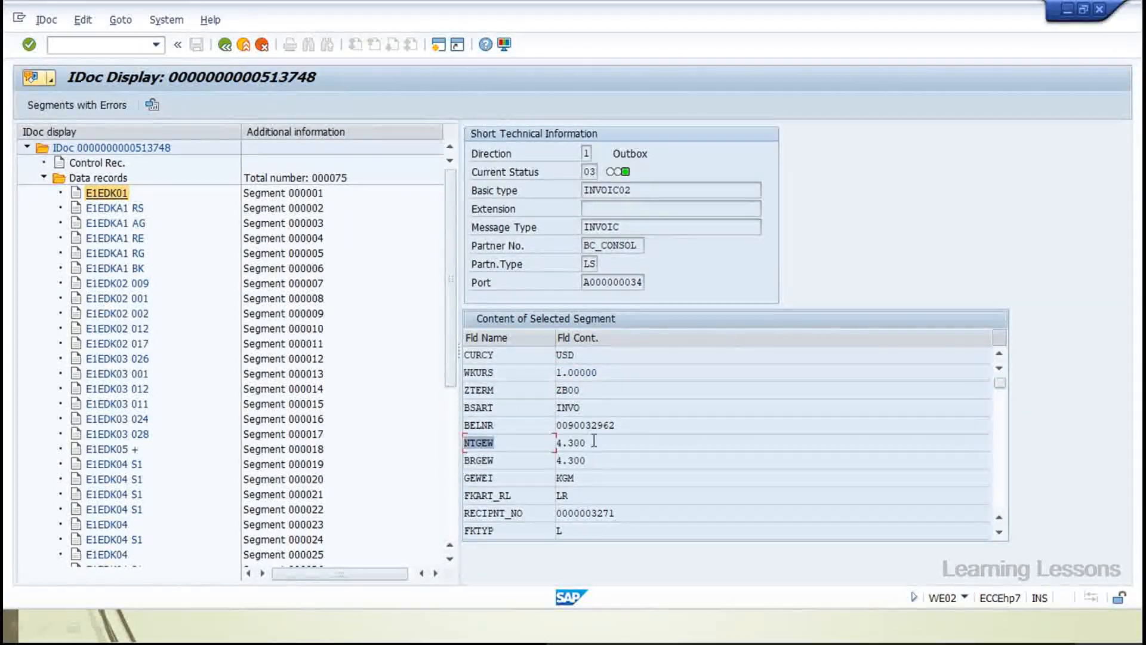
pyautogui.moveTo(601, 442); pyautogui.dragTo(544, 444)
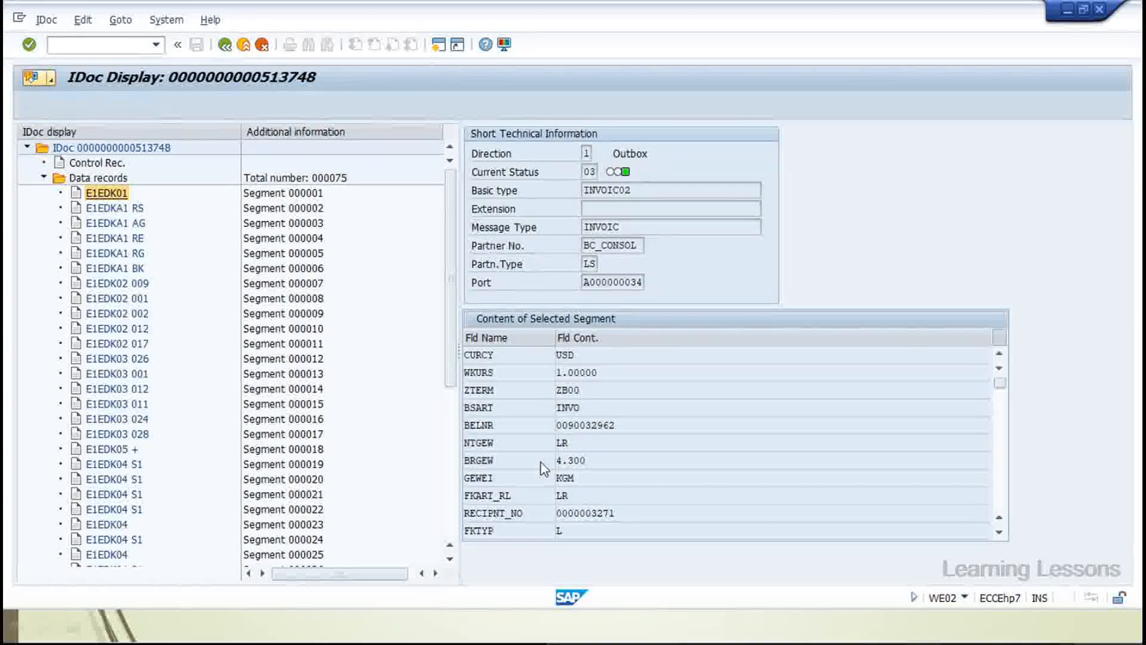
pyautogui.scroll(-3, 543, 469)
pyautogui.scroll(1, 506, 382)
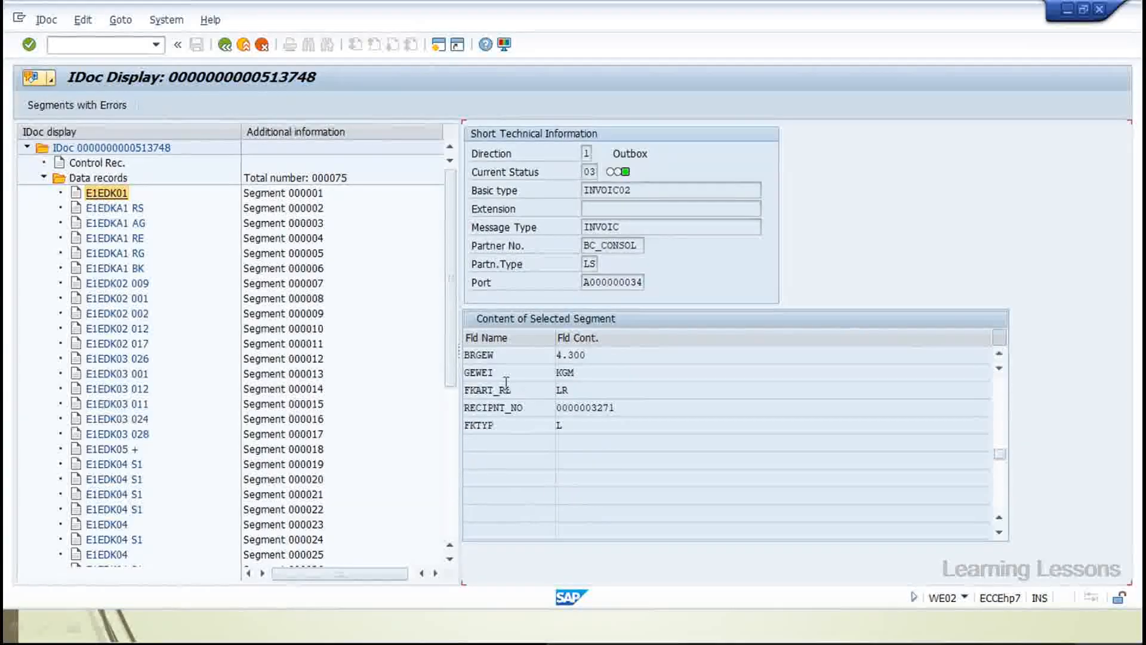
pyautogui.scroll(1, 506, 382)
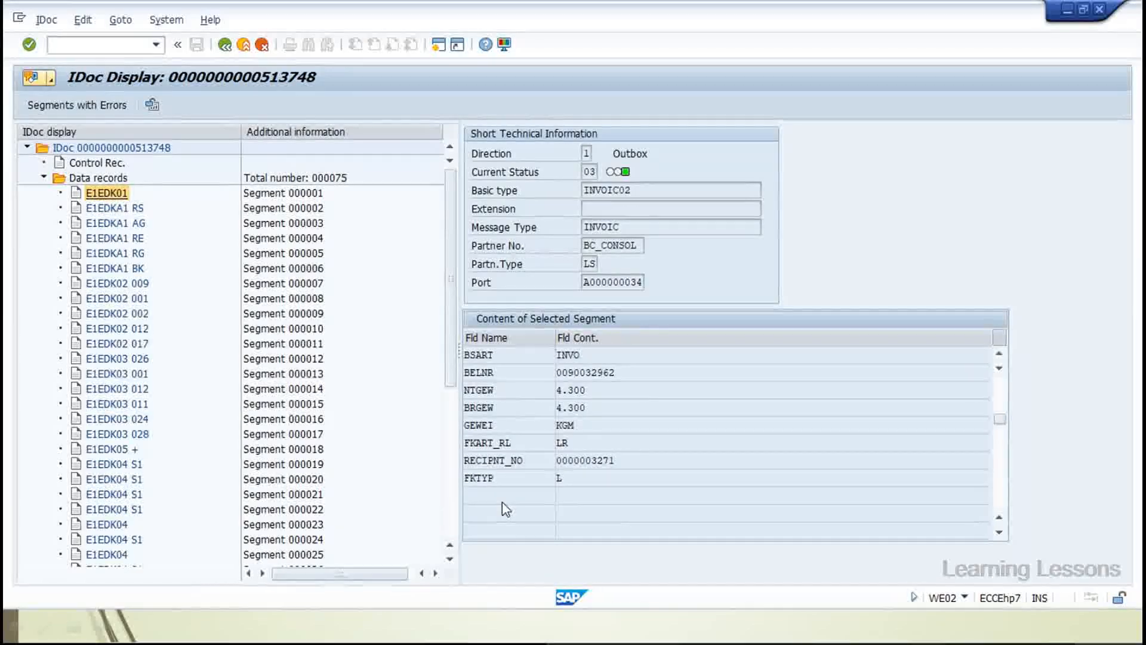
pyautogui.scroll(1, 506, 509)
pyautogui.moveTo(568, 372); pyautogui.dragTo(616, 376)
# Review E1EDKA1 RS fields: Sales Organization Denver, city Denver, country US, region CO, PAORG 3020
pyautogui.click(120, 208)
pyautogui.click(557, 375)
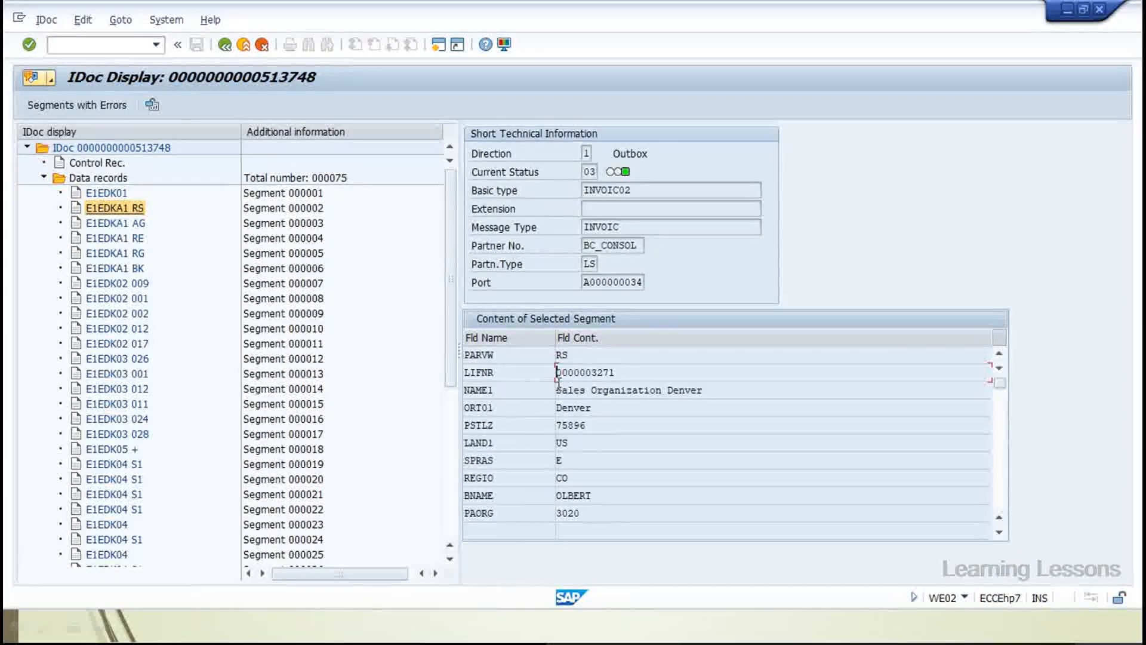
pyautogui.moveTo(628, 370); pyautogui.dragTo(555, 373)
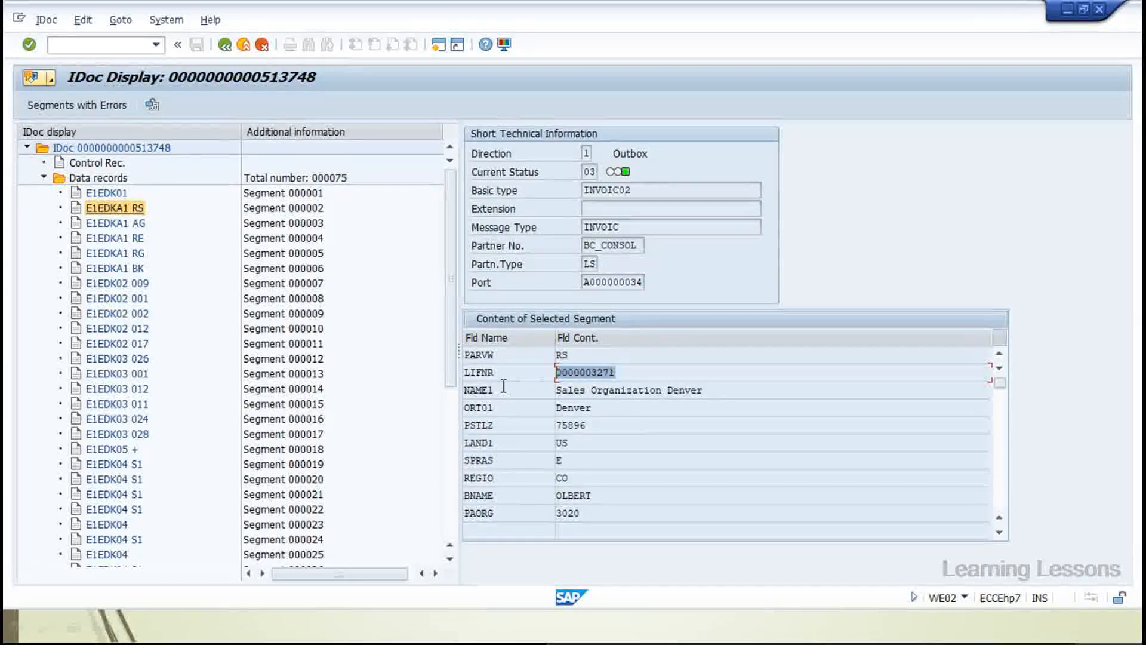
pyautogui.moveTo(711, 390); pyautogui.dragTo(568, 391)
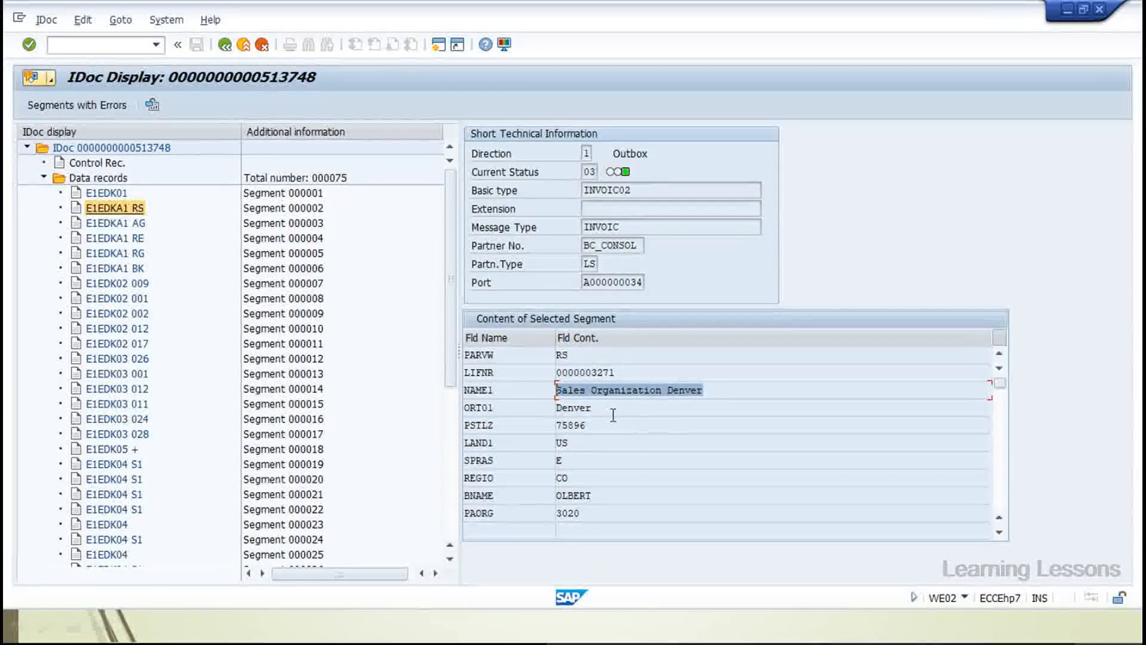
pyautogui.moveTo(598, 408); pyautogui.dragTo(456, 411)
pyautogui.moveTo(593, 409); pyautogui.dragTo(419, 422)
pyautogui.moveTo(582, 446); pyautogui.dragTo(552, 449)
pyautogui.click(487, 462)
pyautogui.doubleClick(487, 462)
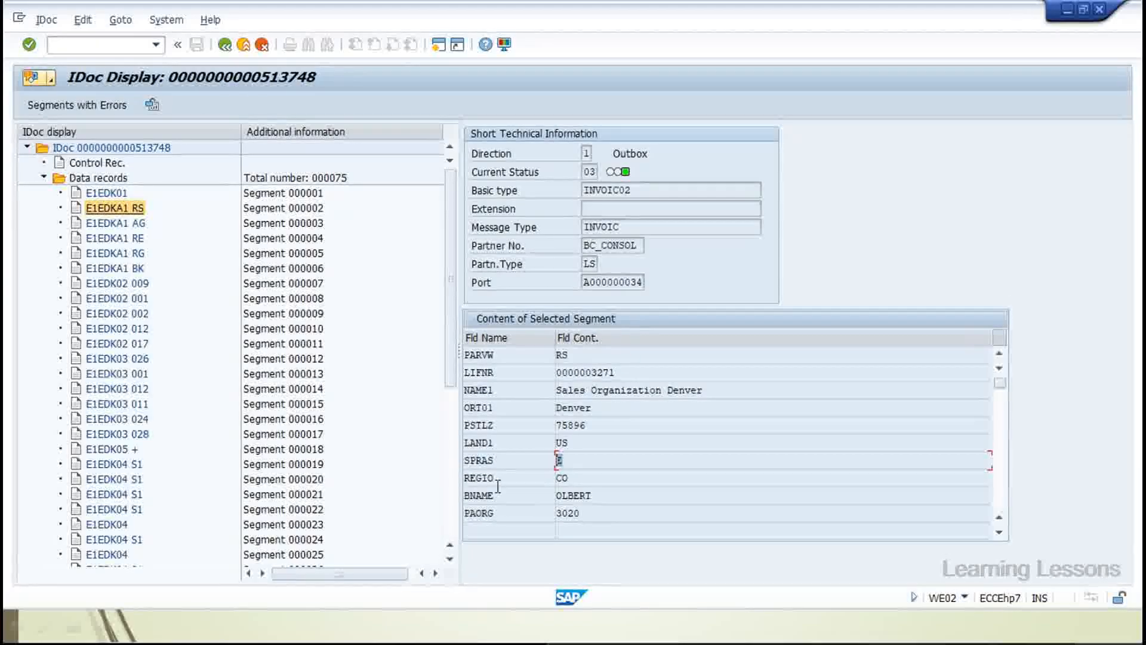
pyautogui.moveTo(590, 478); pyautogui.dragTo(459, 543)
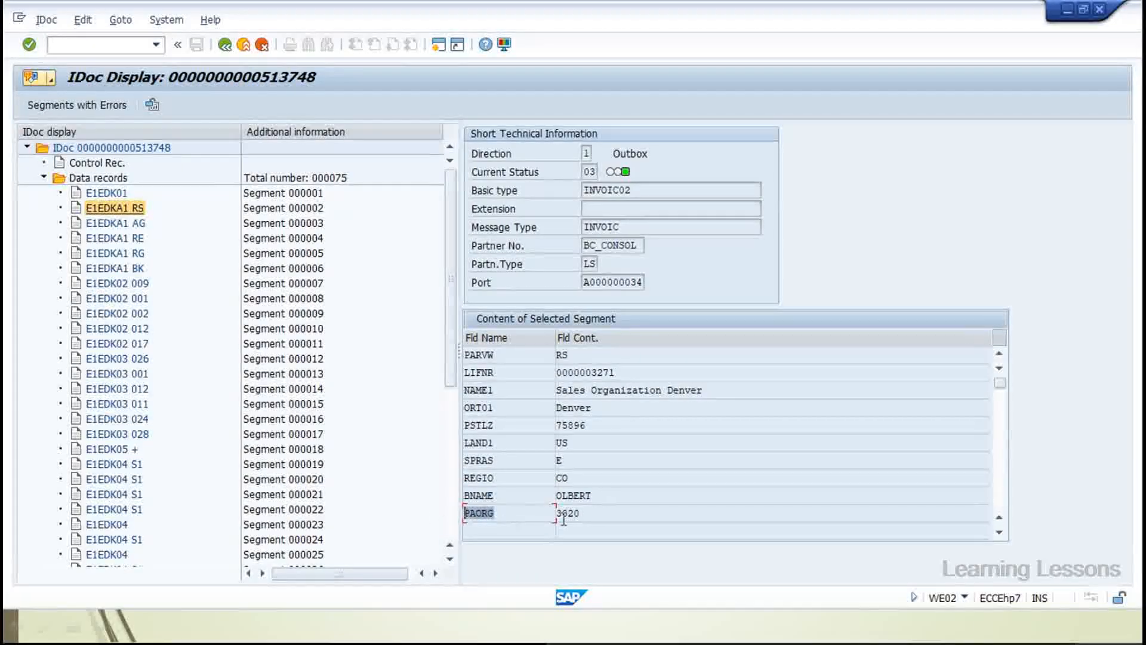
pyautogui.moveTo(596, 514); pyautogui.dragTo(533, 550)
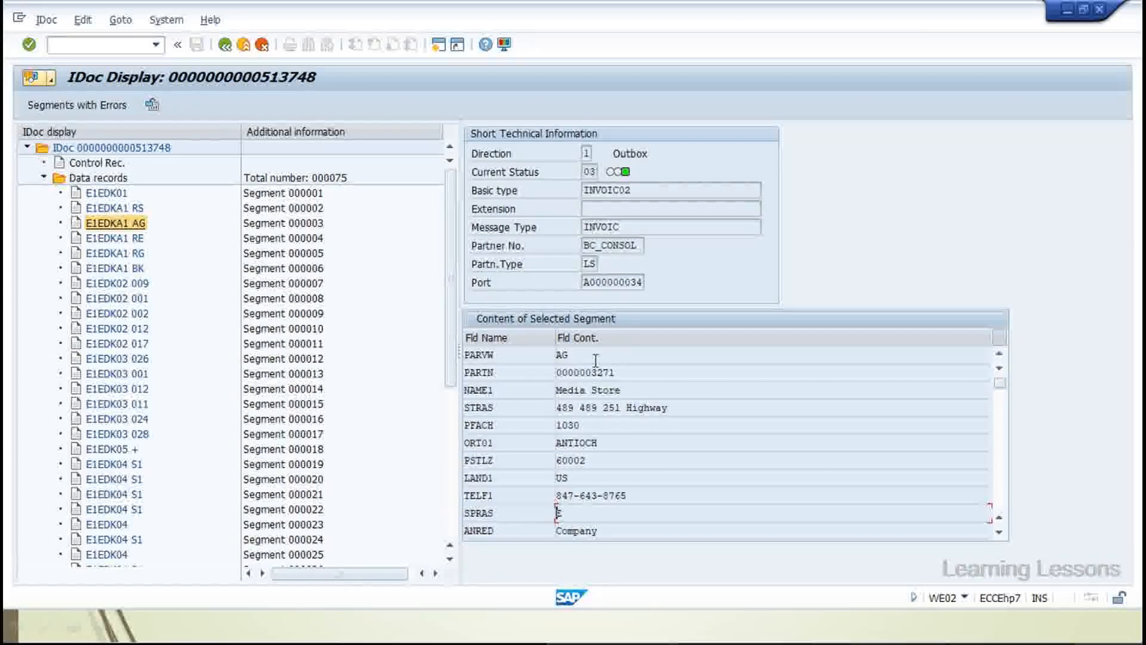
# Step through partner segments RE, RG, BK and E1EDK02 reference segments 009, 001, 002, 012
pyautogui.click(127, 239)
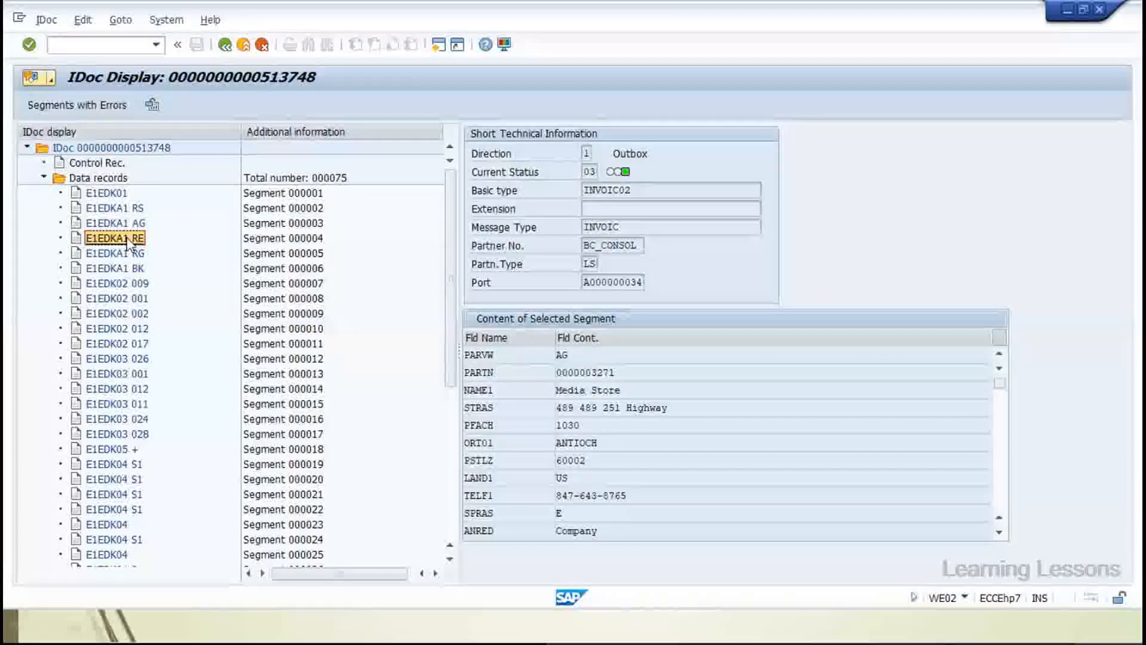
pyautogui.click(119, 253)
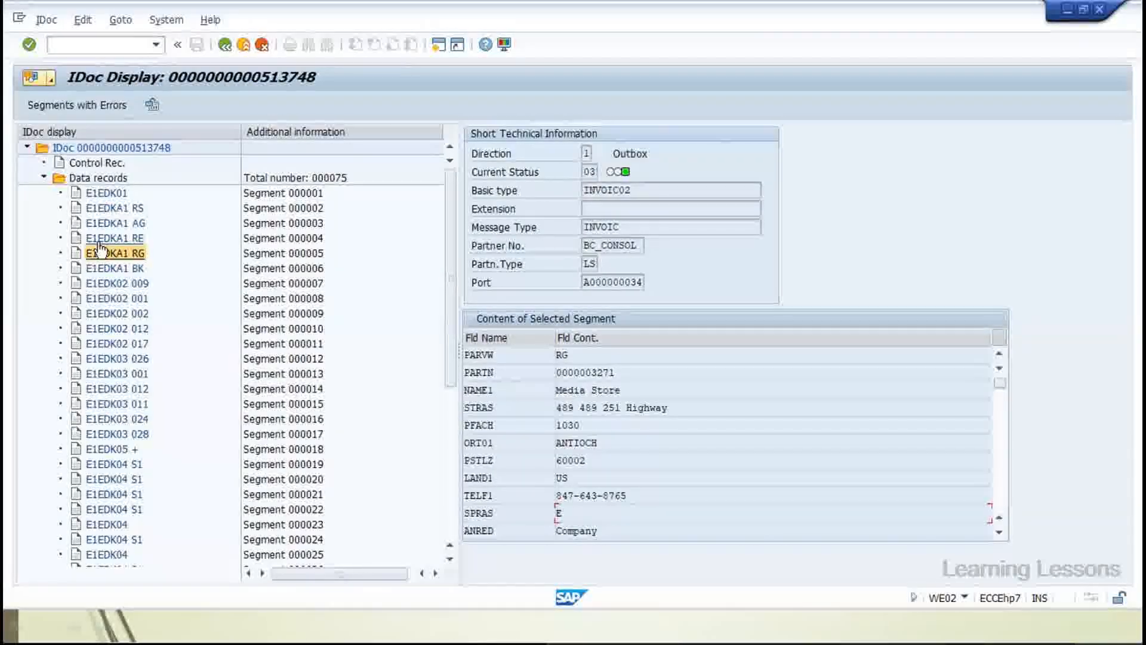
pyautogui.click(112, 268)
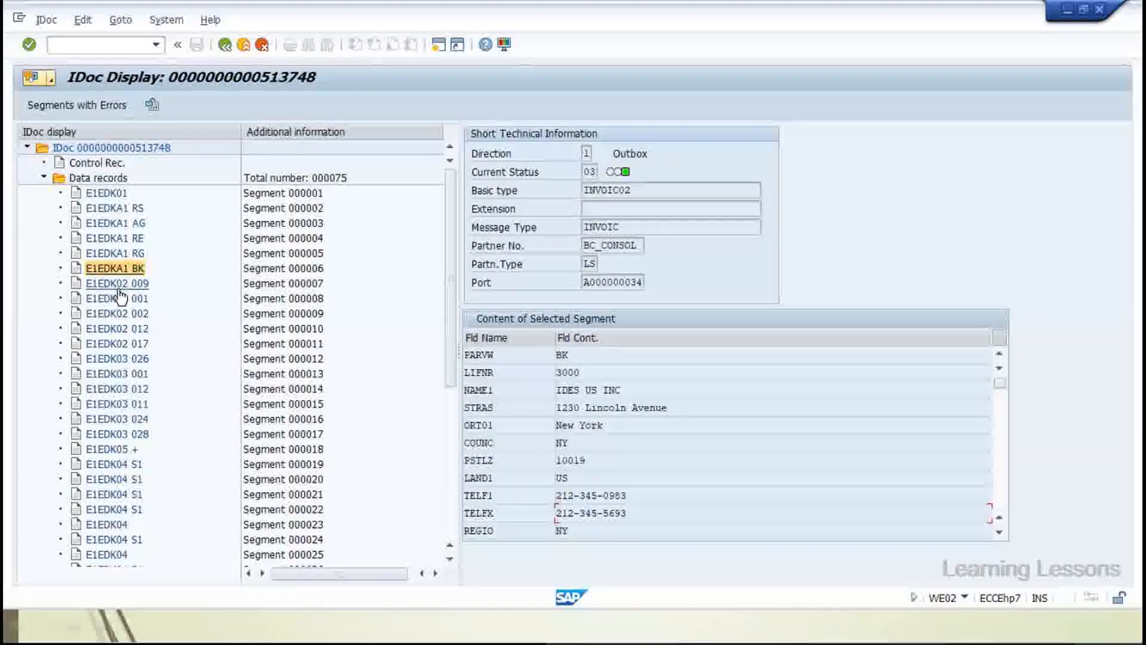
pyautogui.click(119, 288)
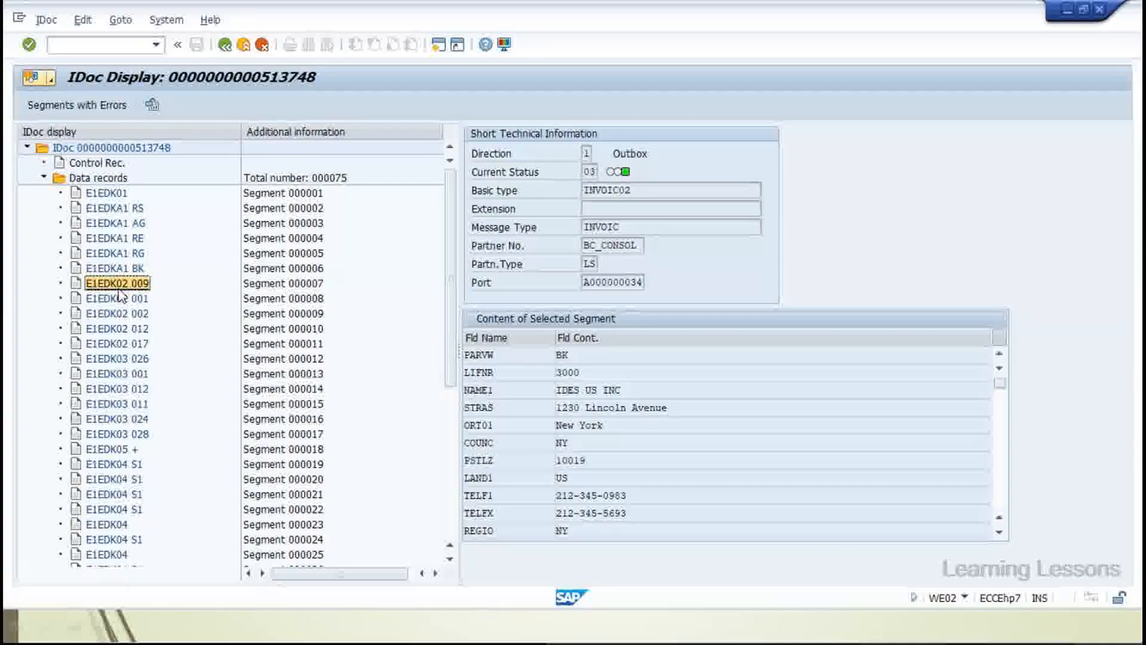
pyautogui.click(119, 298)
pyautogui.click(120, 313)
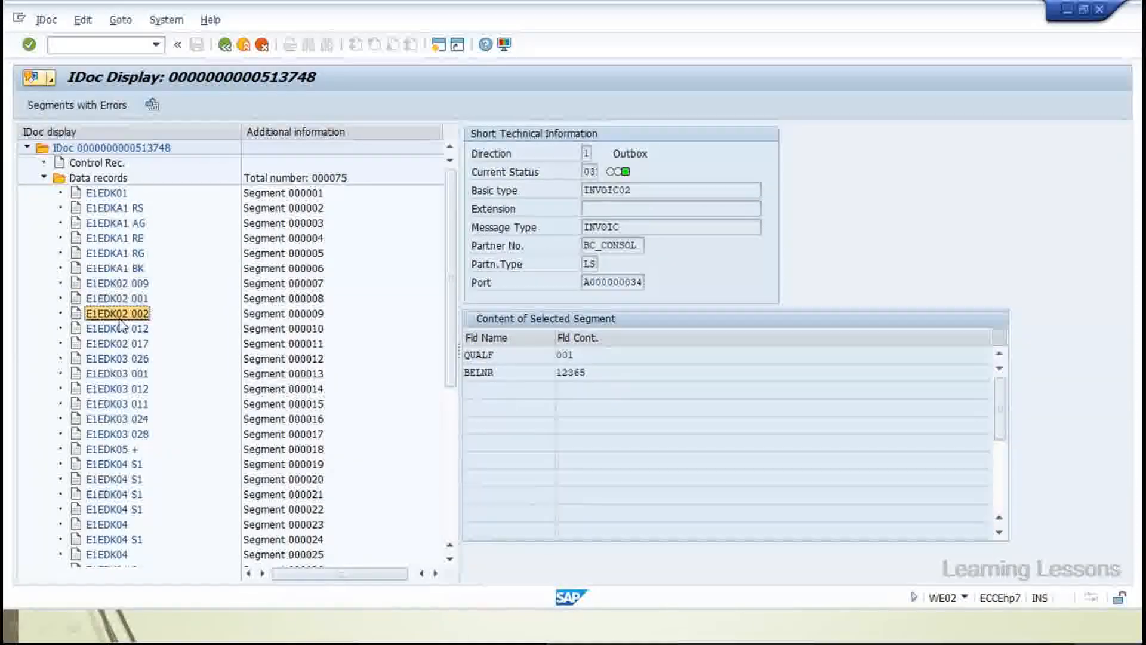
pyautogui.click(119, 329)
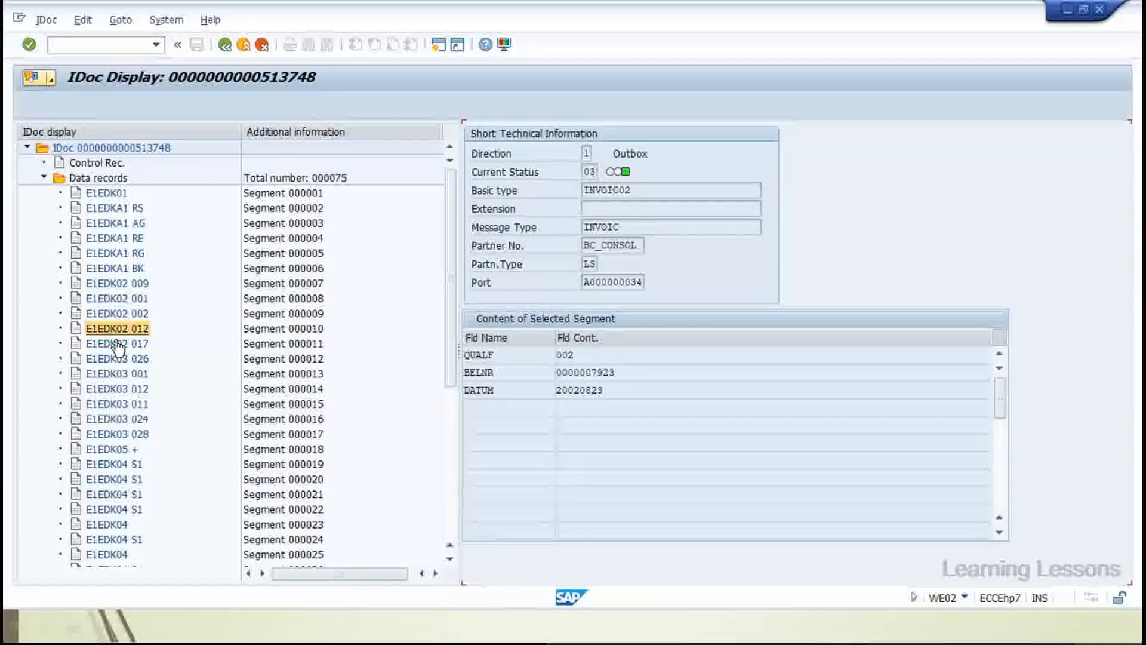
pyautogui.click(119, 359)
# Step through the E1EDK03 date and E1EDK04 S1 tax segments, then return to E1EDKA1 RS
pyautogui.click(119, 374)
pyautogui.click(119, 389)
pyautogui.click(117, 404)
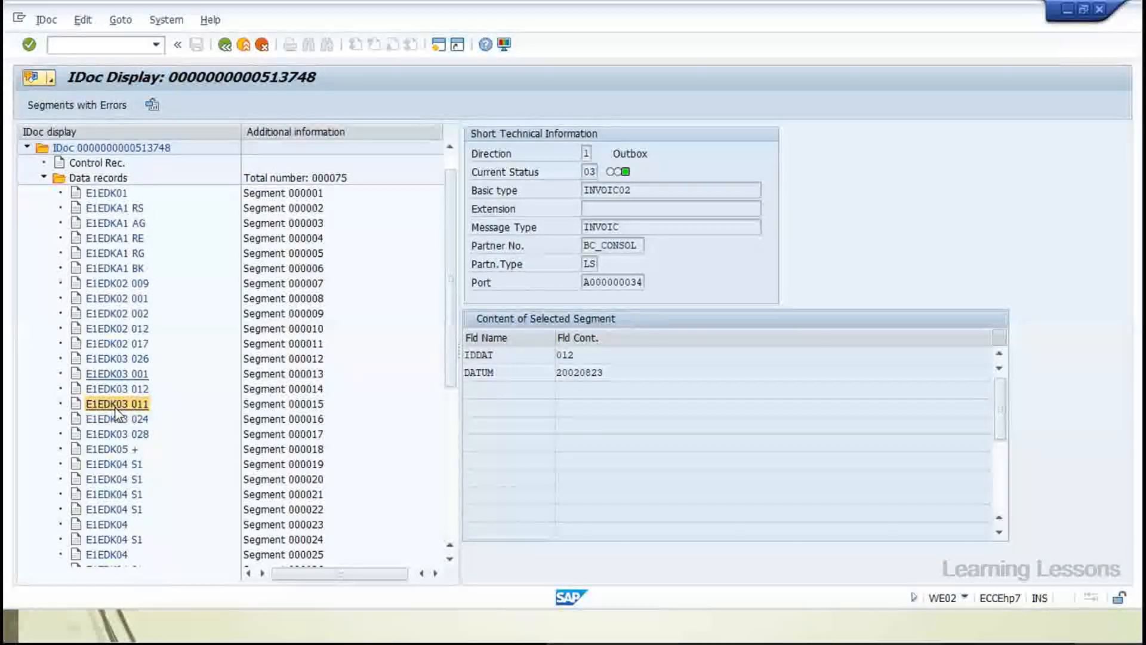
pyautogui.click(115, 419)
pyautogui.click(114, 434)
pyautogui.click(116, 448)
pyautogui.click(119, 464)
pyautogui.click(122, 479)
pyautogui.click(123, 494)
pyautogui.click(120, 509)
pyautogui.click(115, 524)
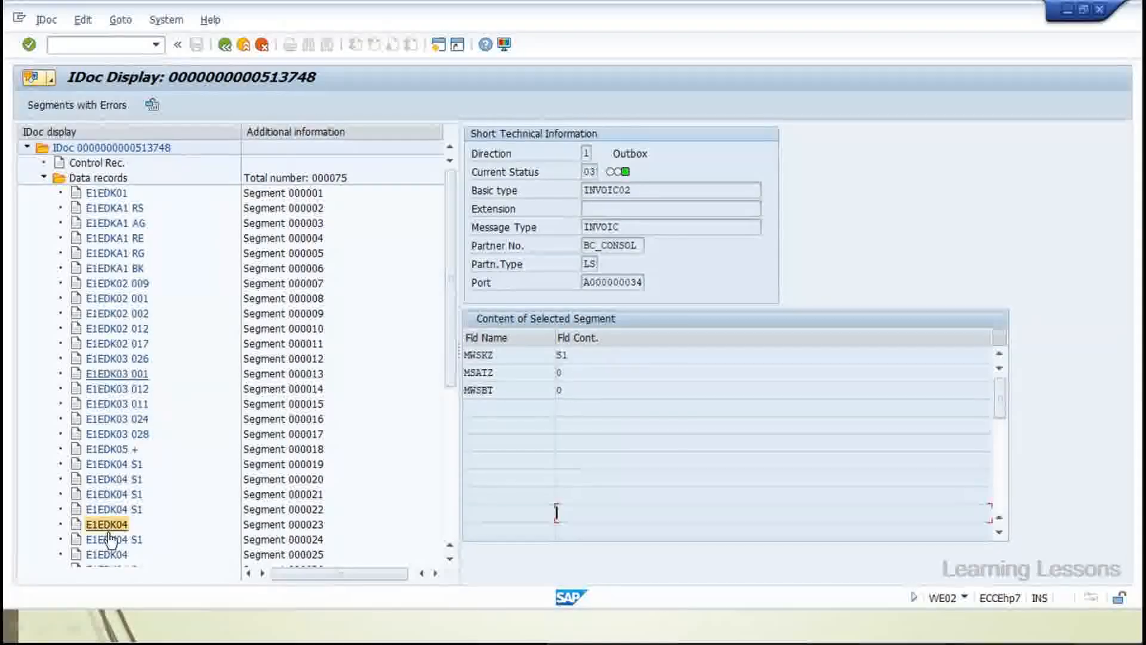
pyautogui.click(109, 539)
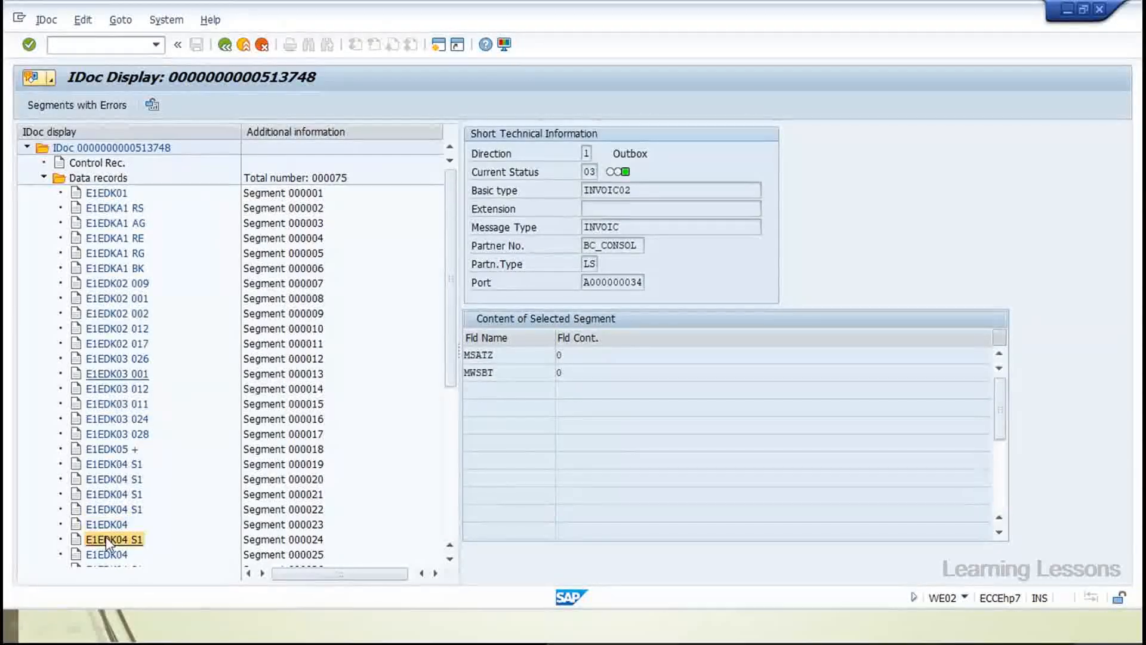
pyautogui.click(123, 209)
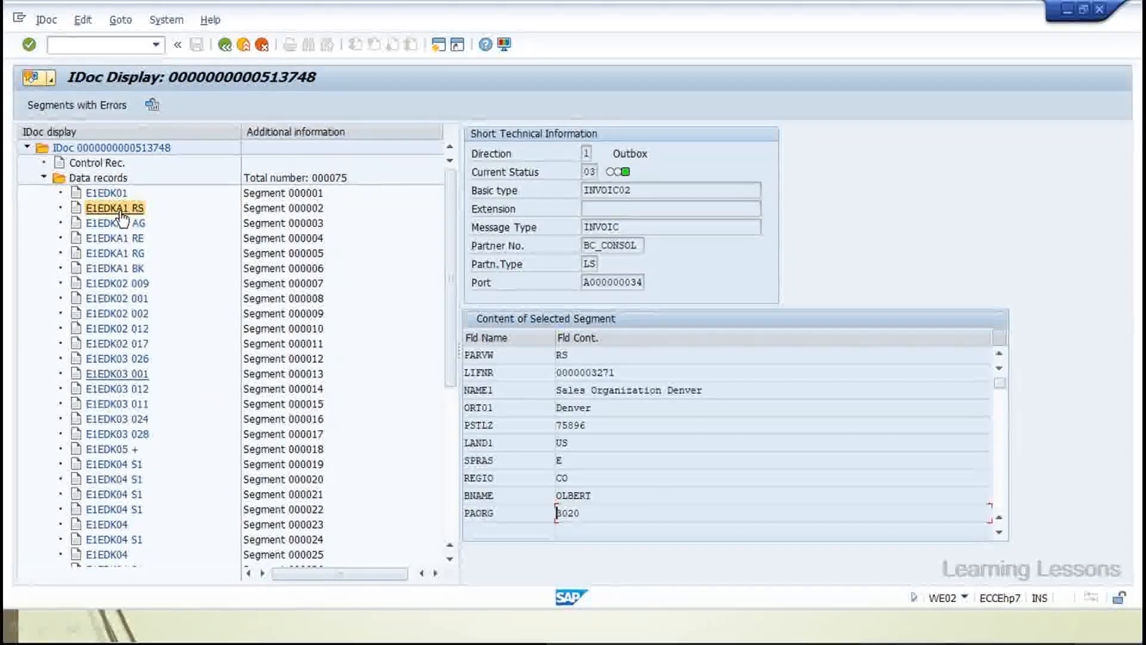
# Check E1EDKA1 RS's LIFNR, role RS and city Denver, view E1EDK01, then collapse Data records
pyautogui.moveTo(617, 373); pyautogui.dragTo(556, 373)
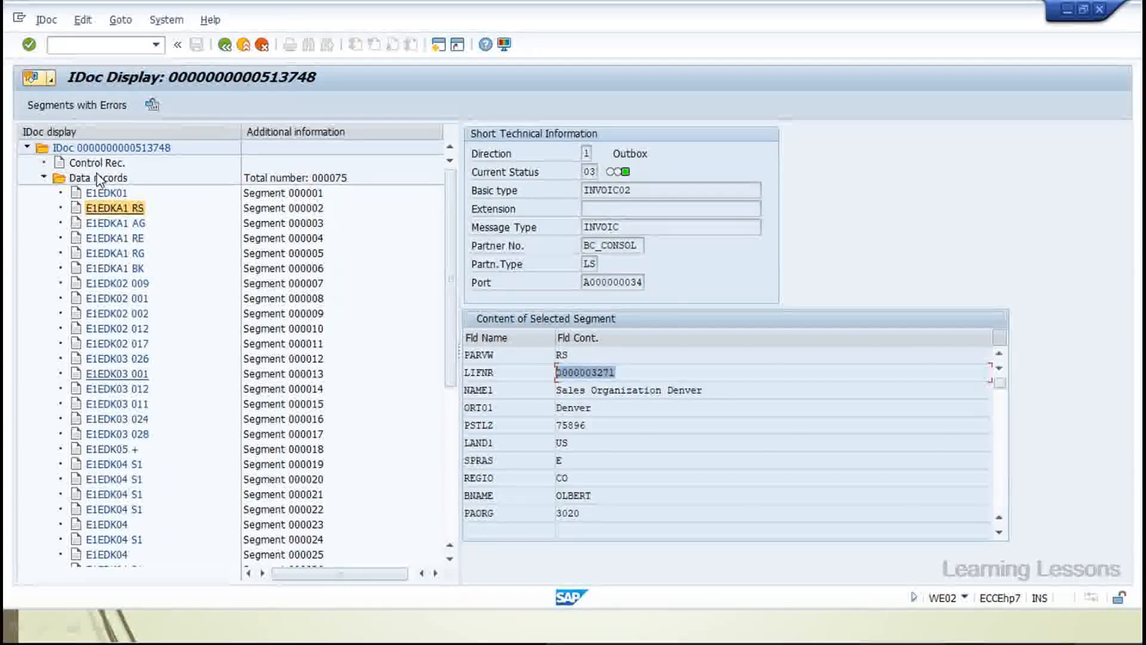
pyautogui.click(584, 356)
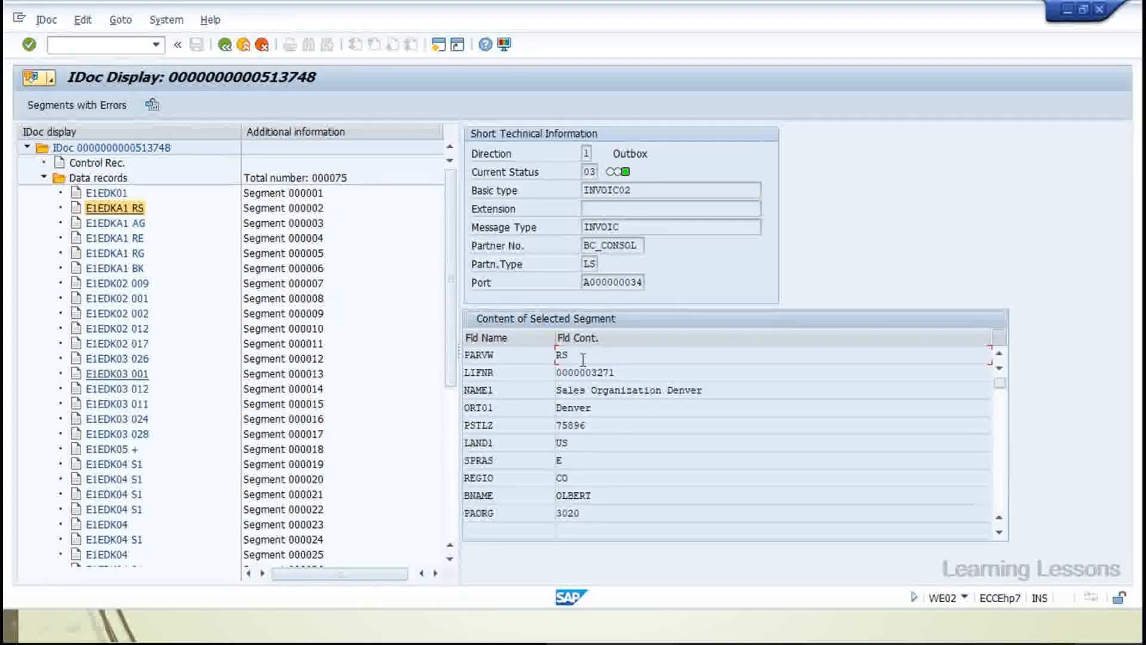
pyautogui.click(601, 408)
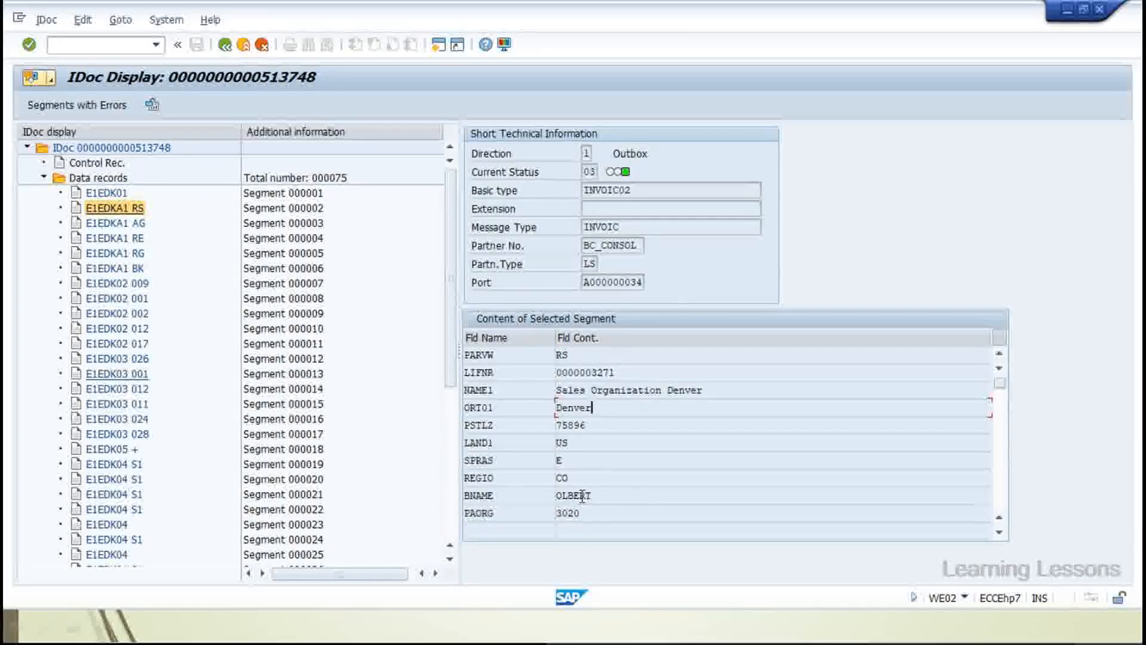
pyautogui.click(106, 197)
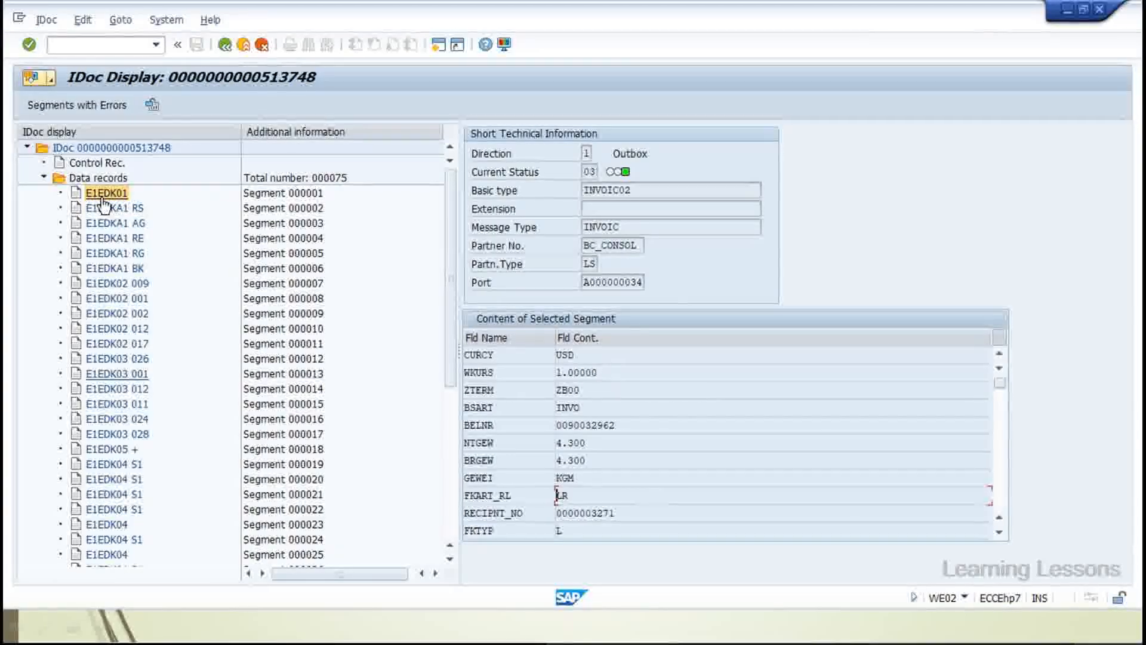
pyautogui.click(113, 209)
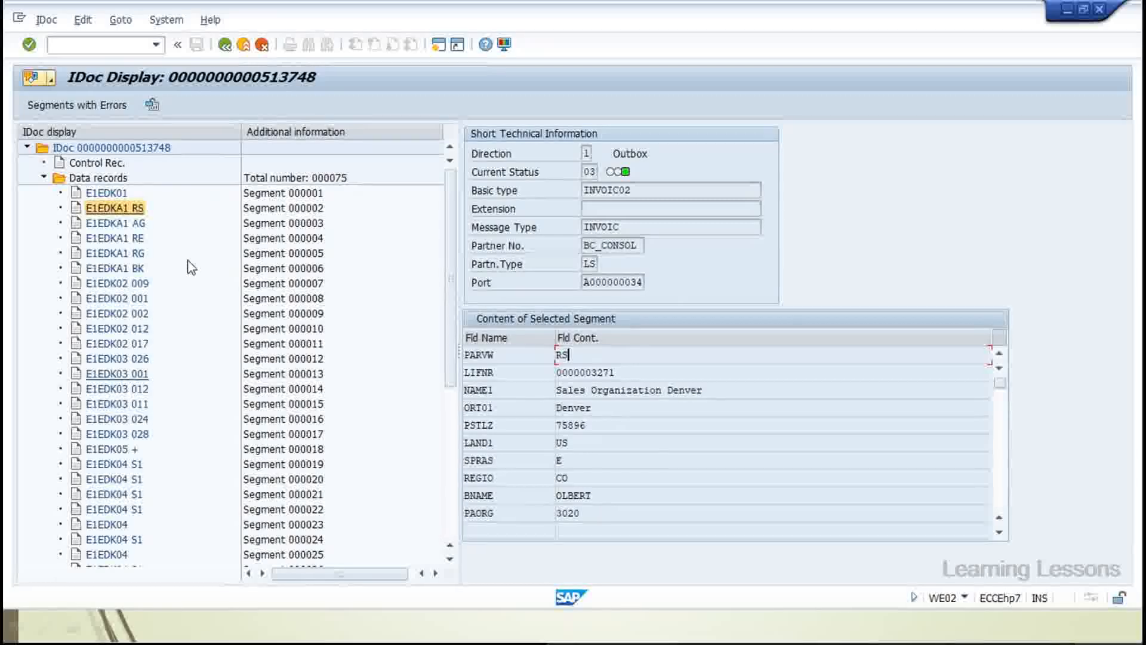
pyautogui.click(44, 177)
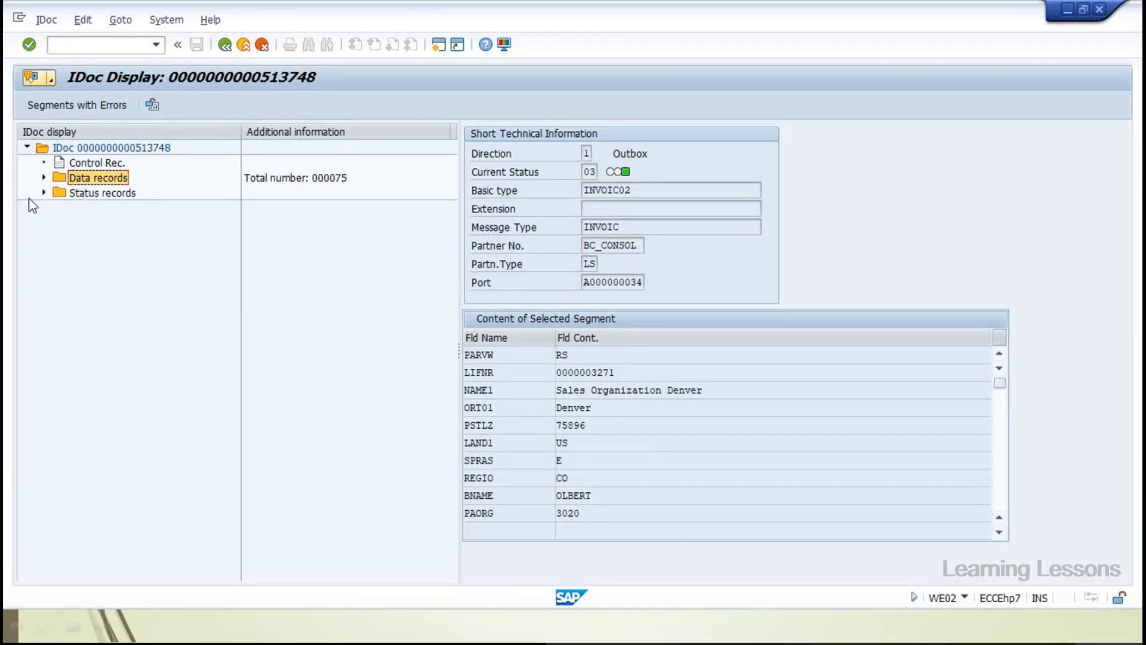
# Expand the status records and view the details of status 01 'IDoc generated'
pyautogui.click(44, 193)
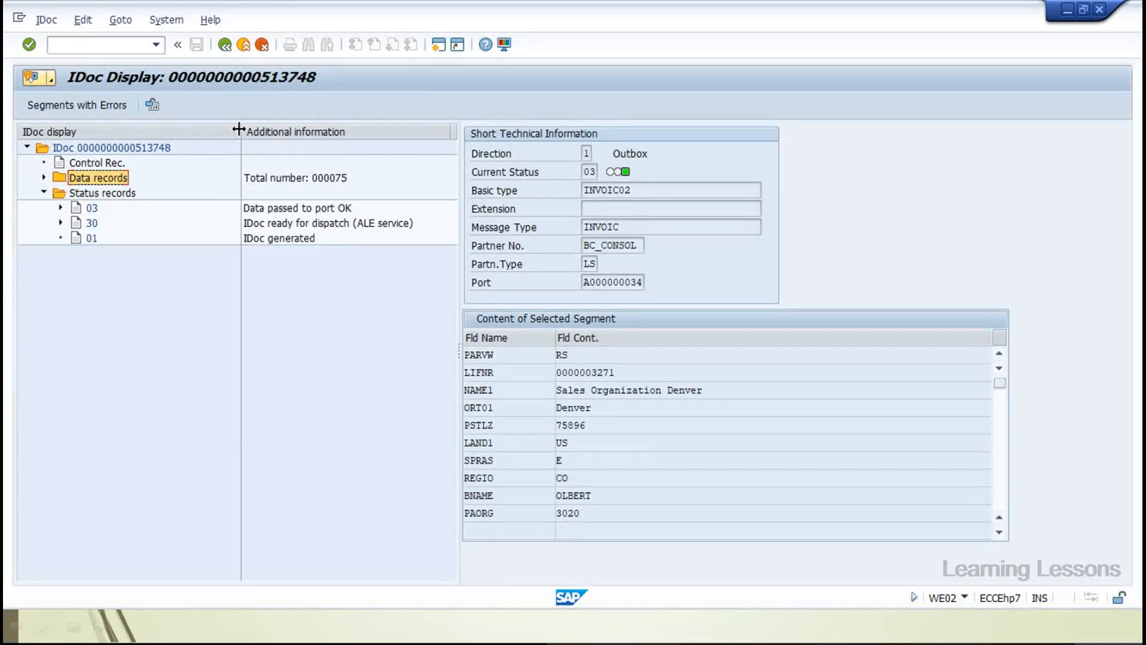
pyautogui.moveTo(244, 129); pyautogui.dragTo(205, 130)
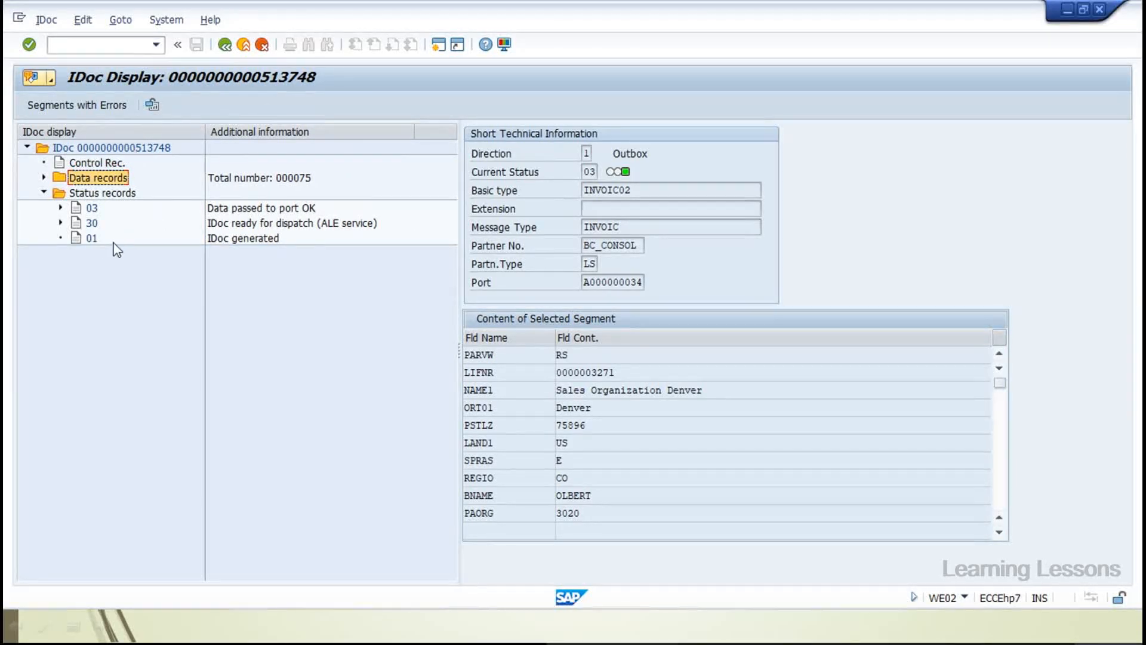
pyautogui.doubleClick(90, 240)
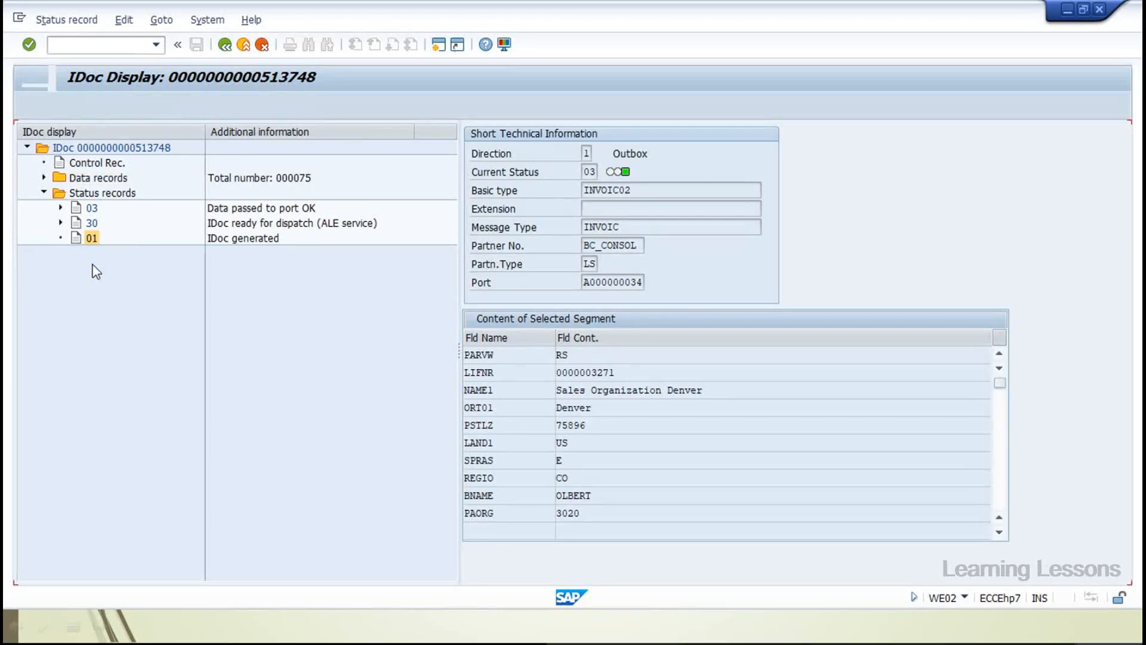
pyautogui.click(225, 45)
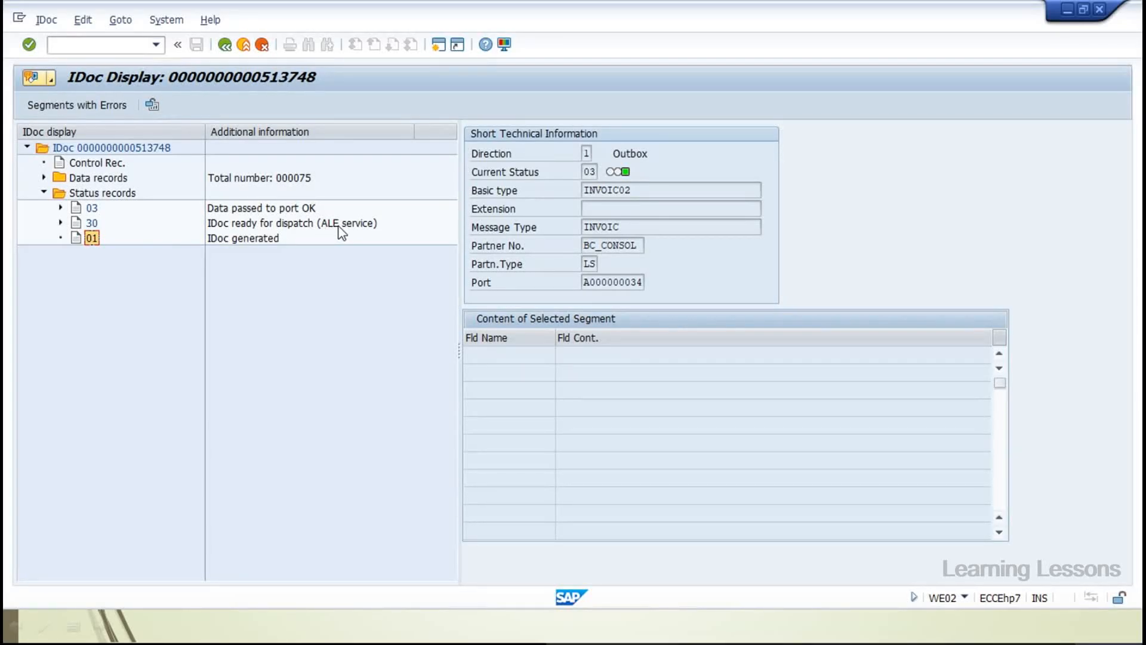
# Collapse status 30 and widen the Additional information column so full descriptions show
pyautogui.click(61, 223)
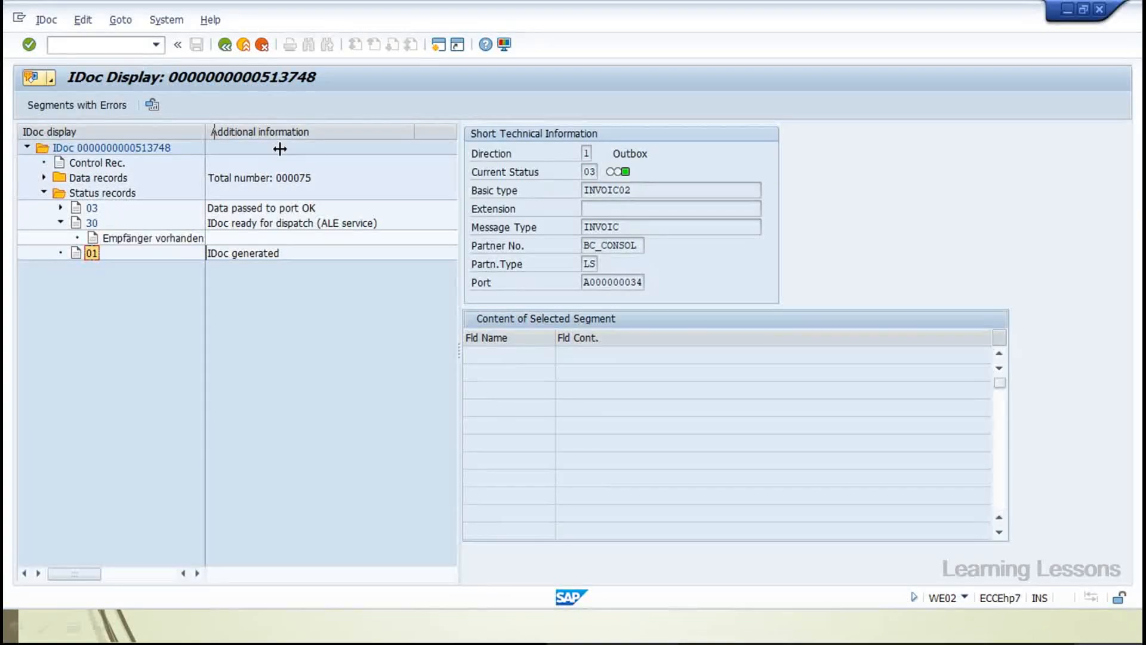
pyautogui.moveTo(206, 132); pyautogui.dragTo(313, 132)
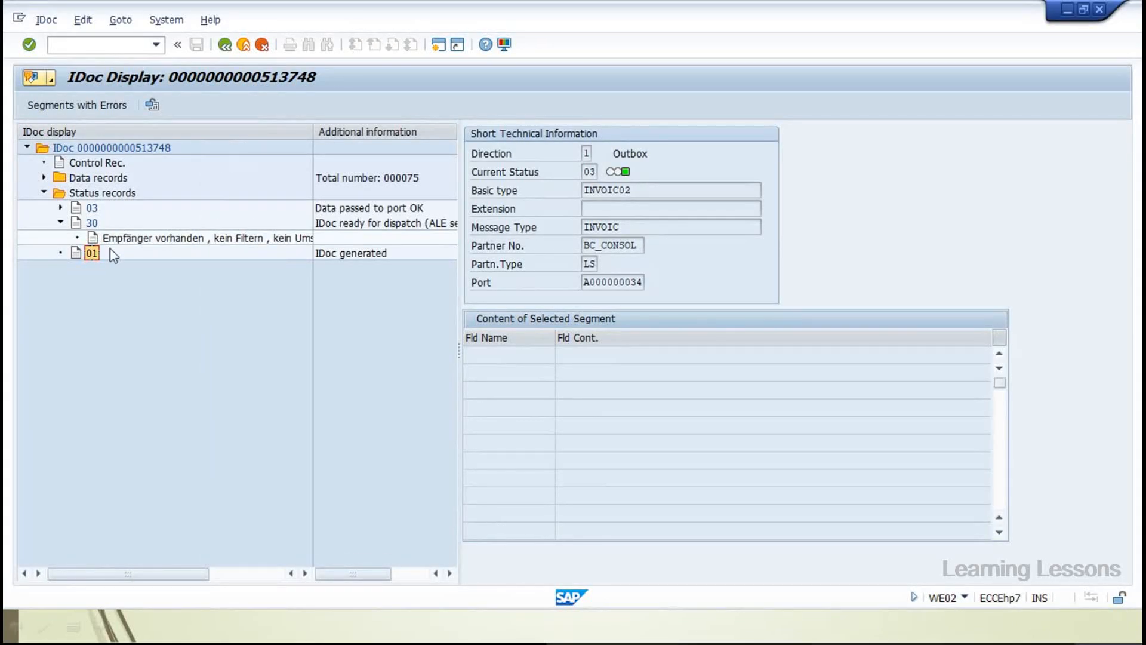
pyautogui.click(61, 223)
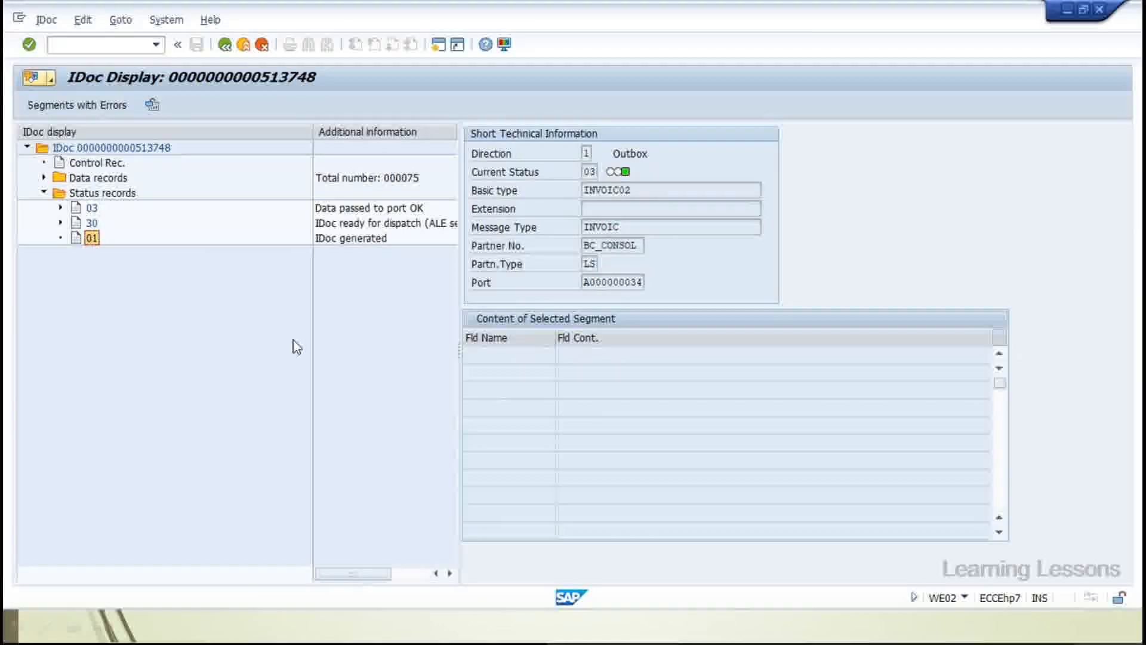
pyautogui.moveTo(312, 124); pyautogui.dragTo(182, 124)
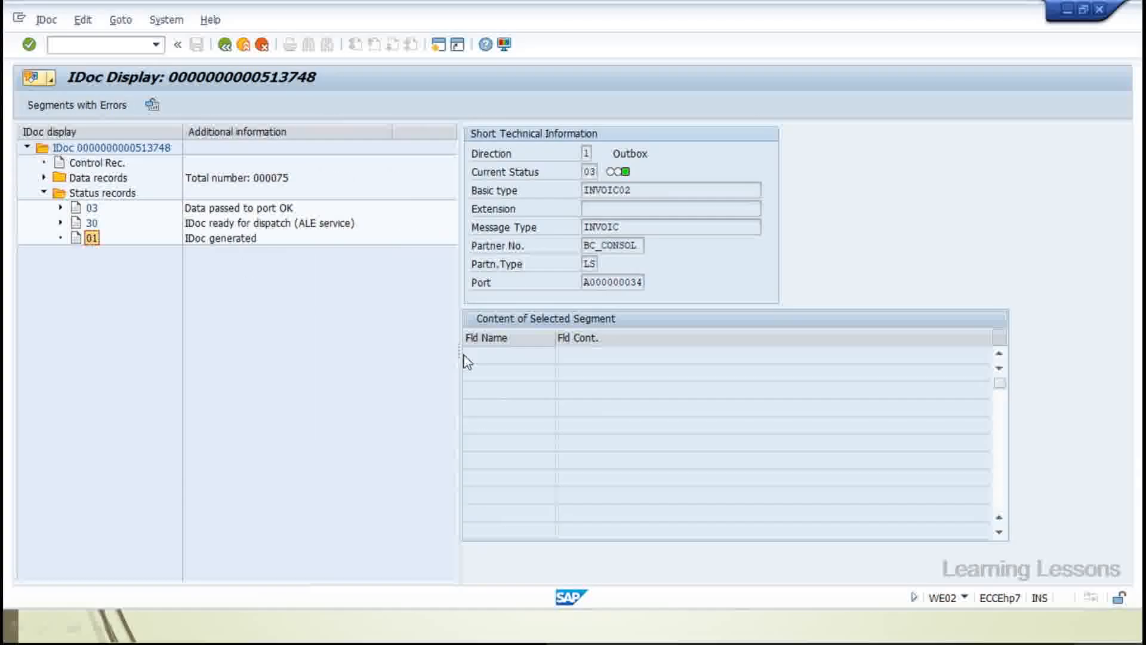
pyautogui.moveTo(461, 352); pyautogui.dragTo(403, 330)
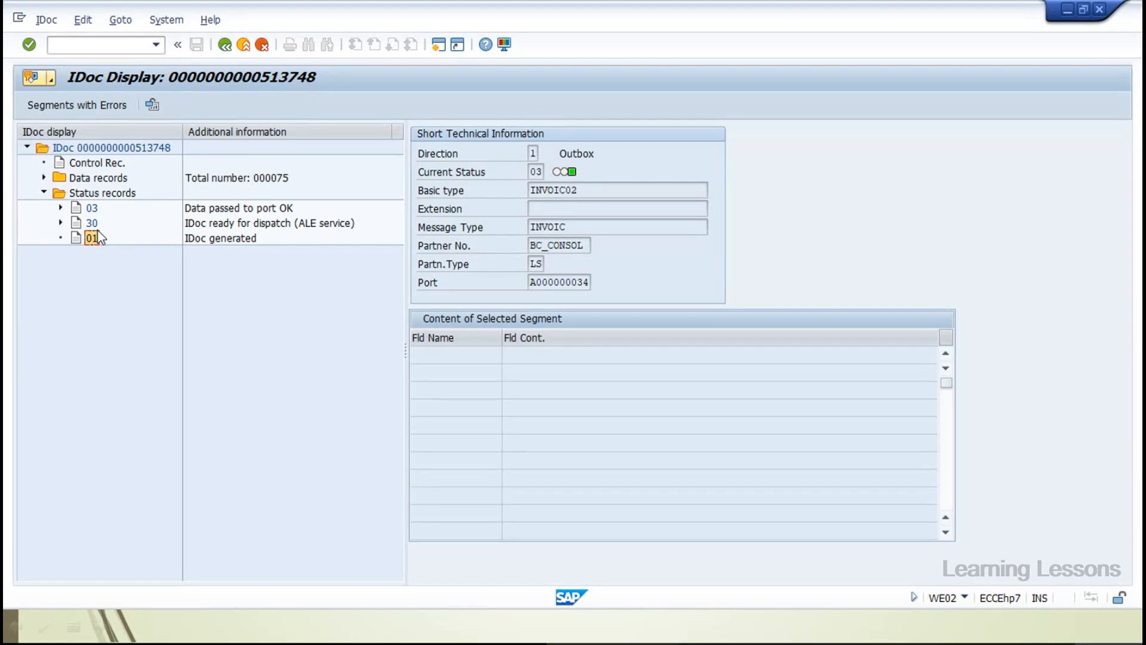
pyautogui.click(218, 48)
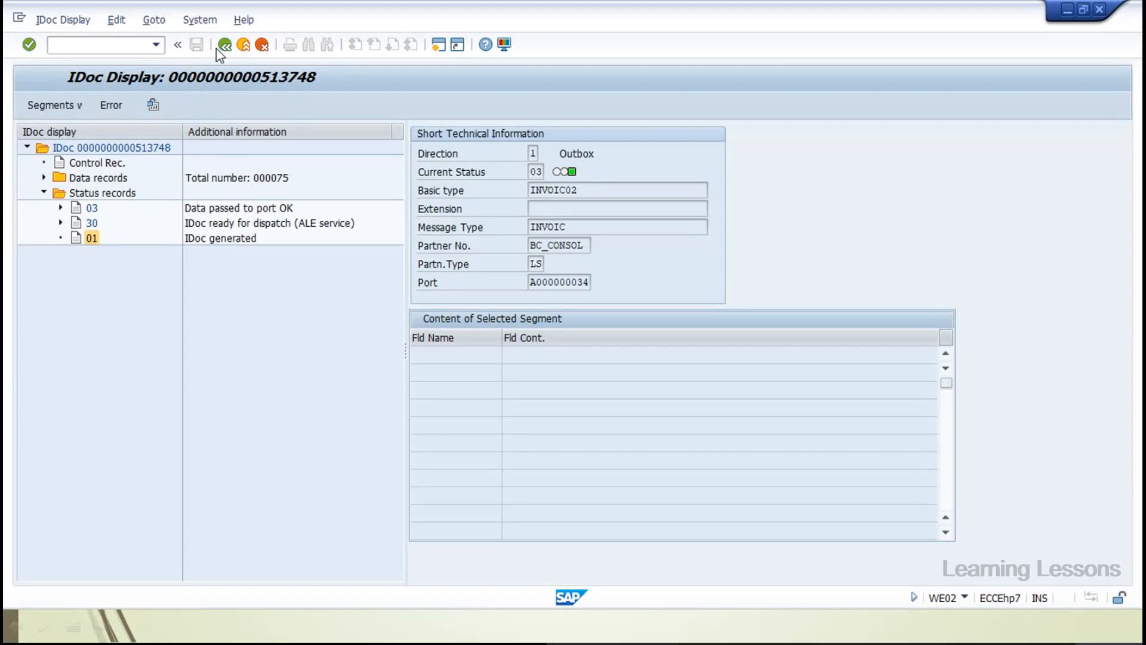
# Open outbound CREMAS IDoc 1067195 and show its E1LFA1M segment fields
pyautogui.click(216, 48)
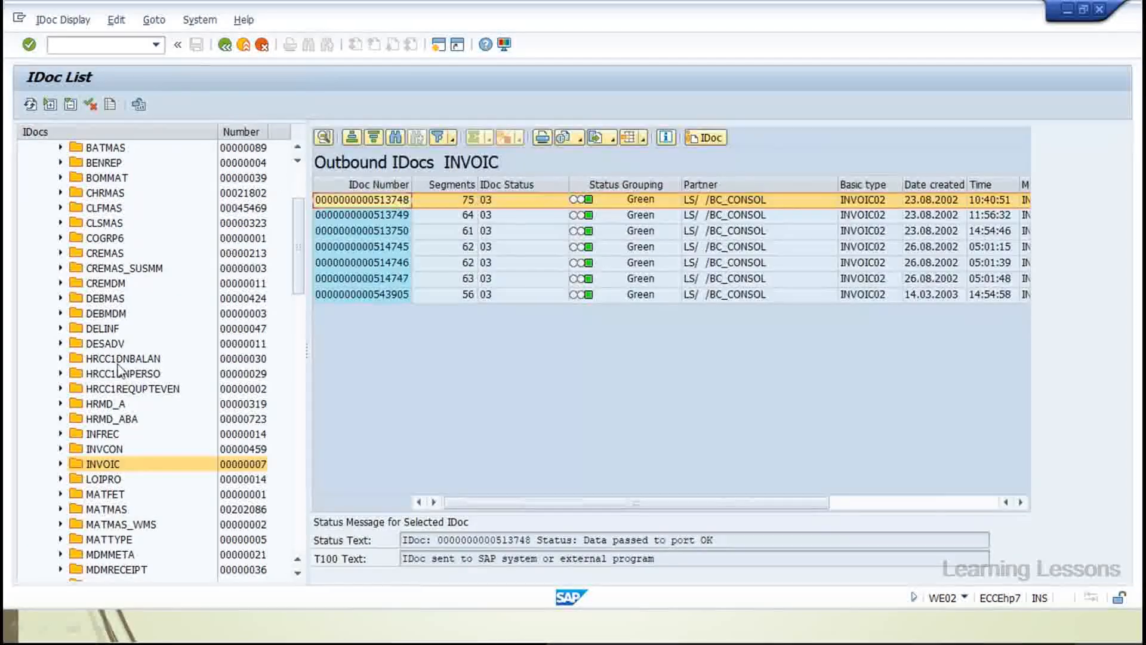
pyautogui.click(105, 253)
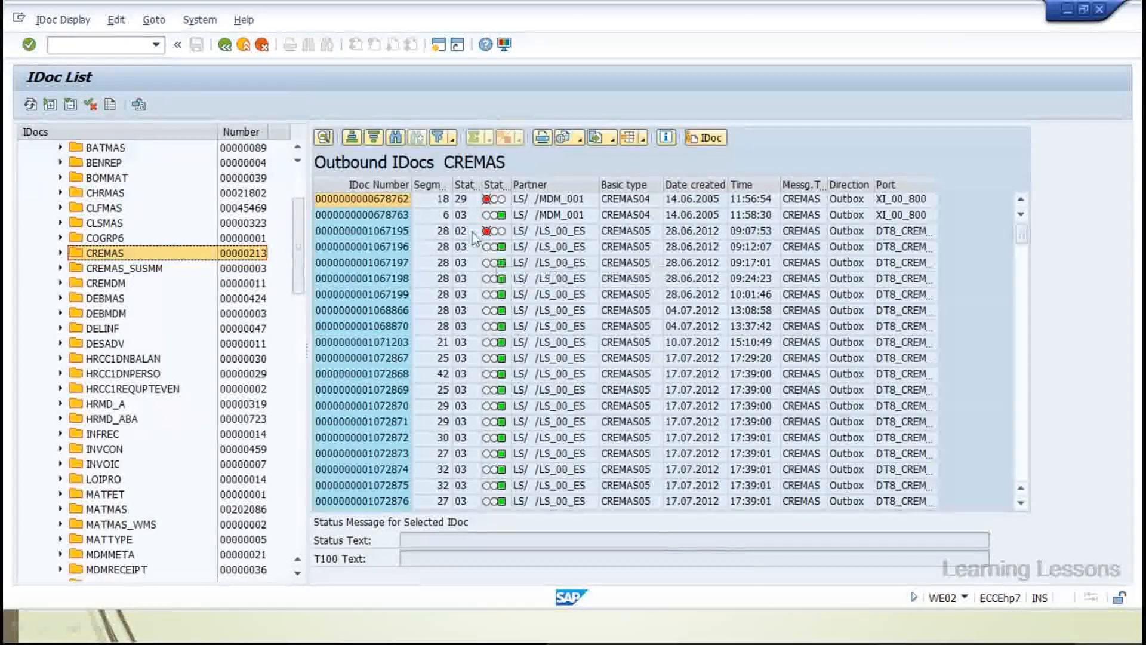
pyautogui.click(389, 231)
pyautogui.doubleClick(389, 232)
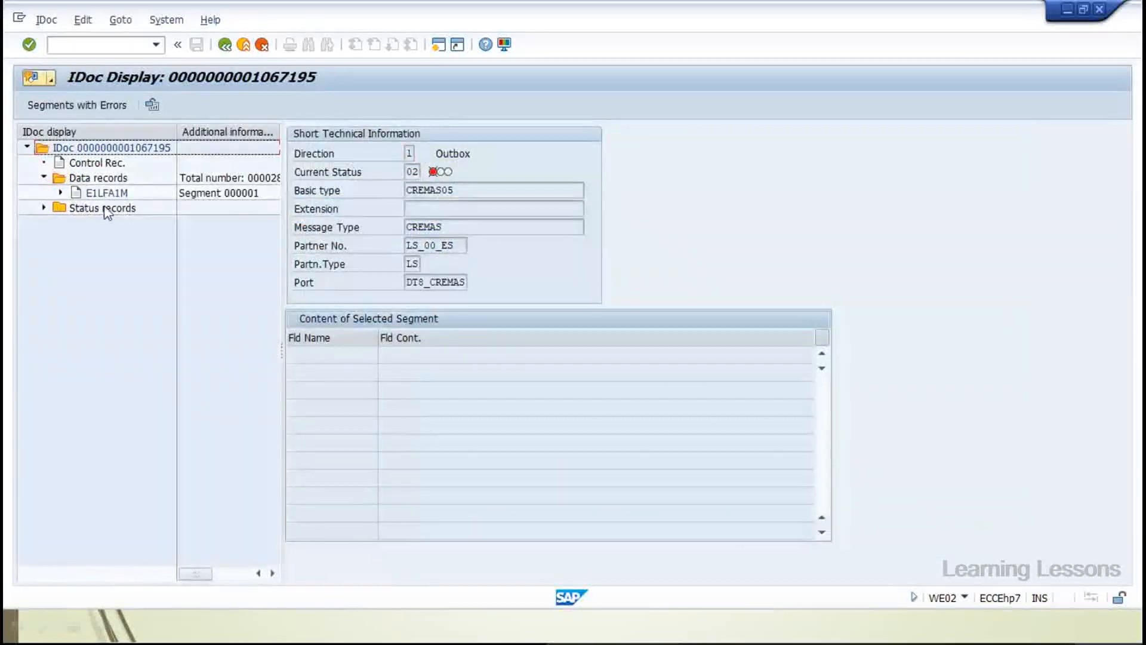
pyautogui.doubleClick(107, 193)
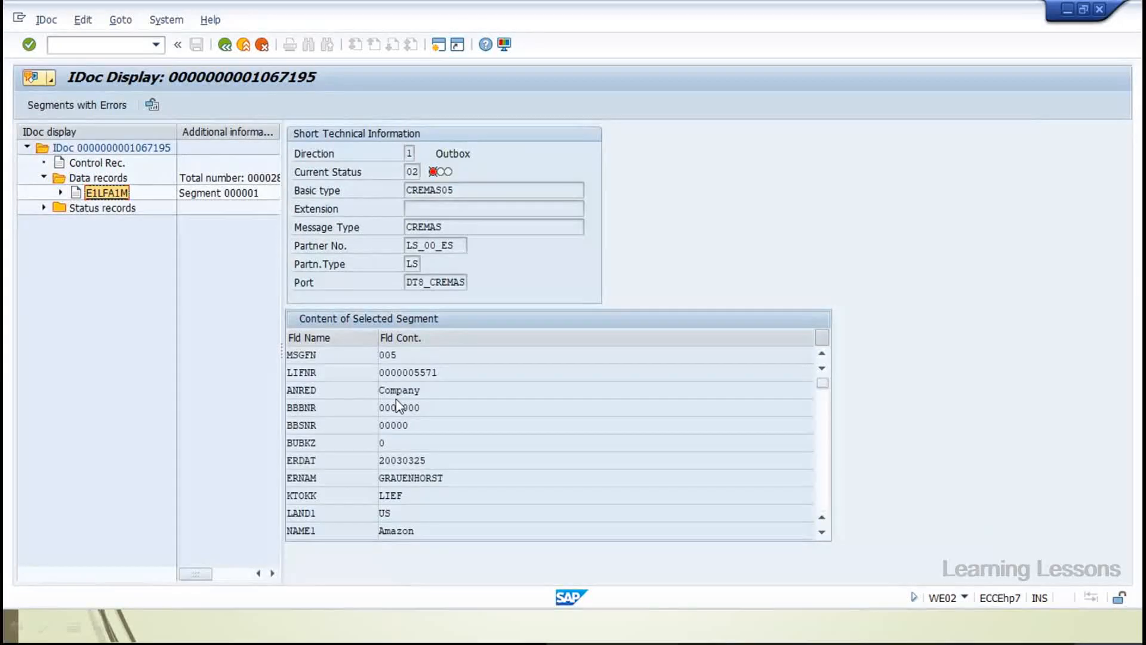
pyautogui.moveTo(255, 387); pyautogui.dragTo(253, 387)
pyautogui.moveTo(478, 378); pyautogui.dragTo(316, 375)
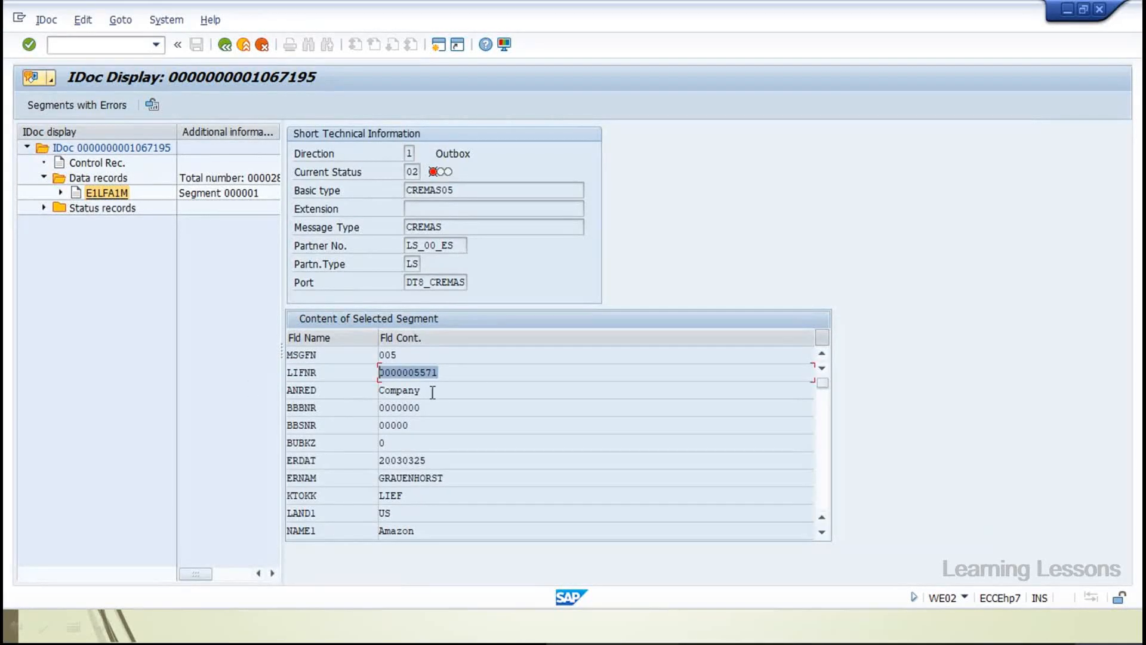
pyautogui.moveTo(432, 392); pyautogui.dragTo(327, 393)
pyautogui.moveTo(453, 477); pyautogui.dragTo(249, 477)
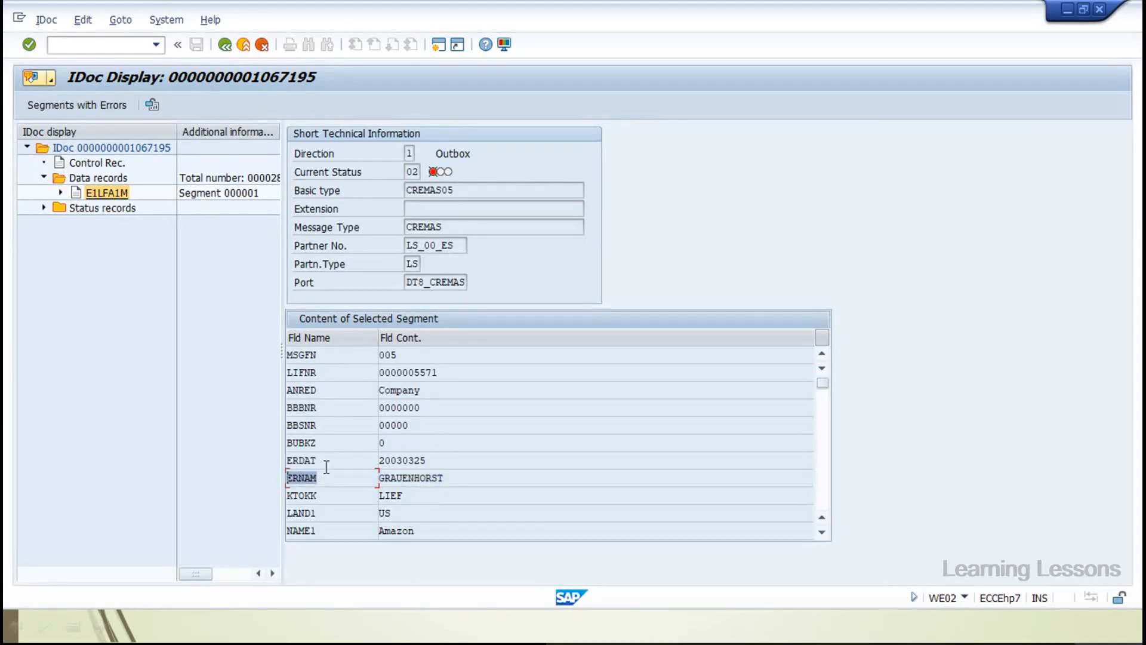
pyautogui.moveTo(391, 461); pyautogui.dragTo(287, 513)
pyautogui.moveTo(416, 513); pyautogui.dragTo(265, 534)
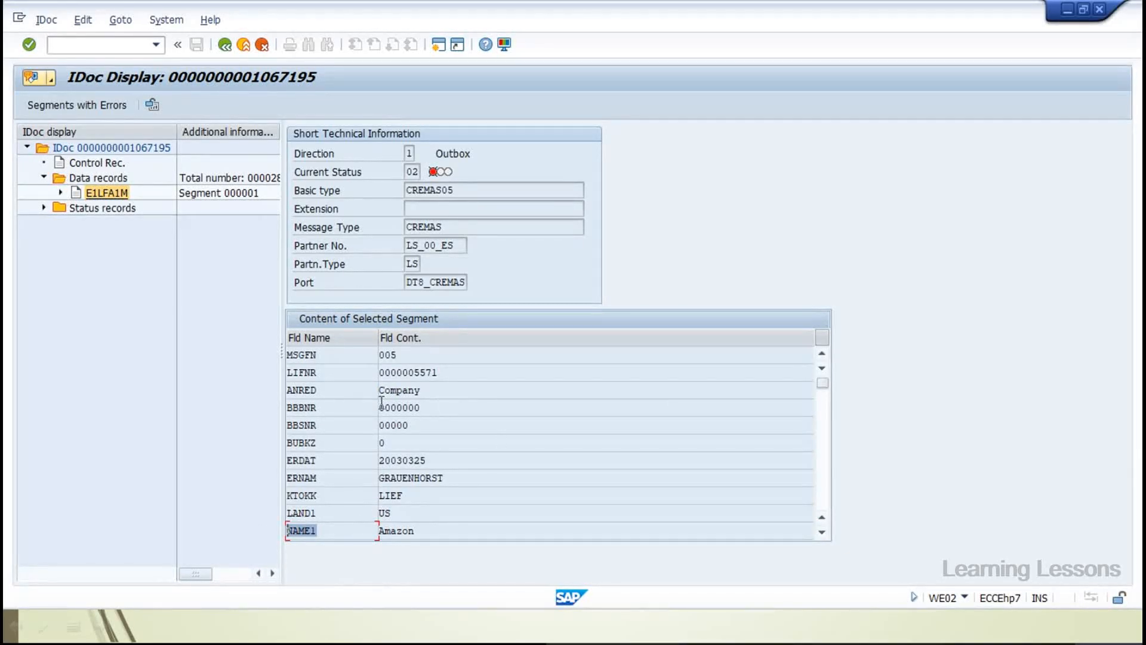
pyautogui.click(821, 456)
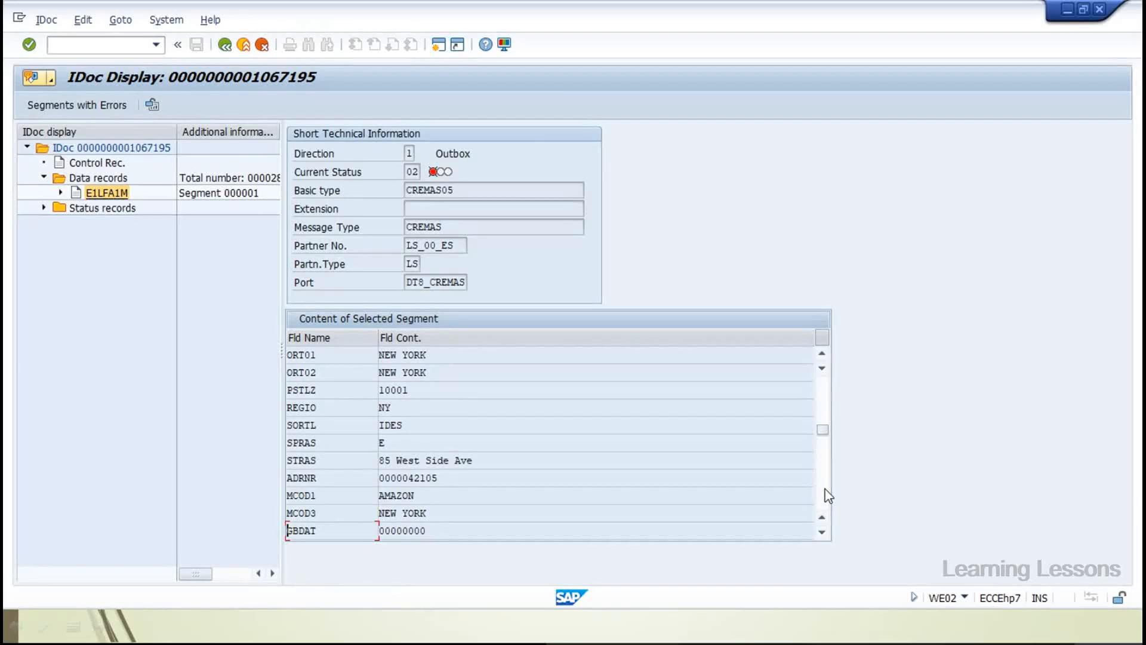
pyautogui.moveTo(427, 512); pyautogui.dragTo(379, 513)
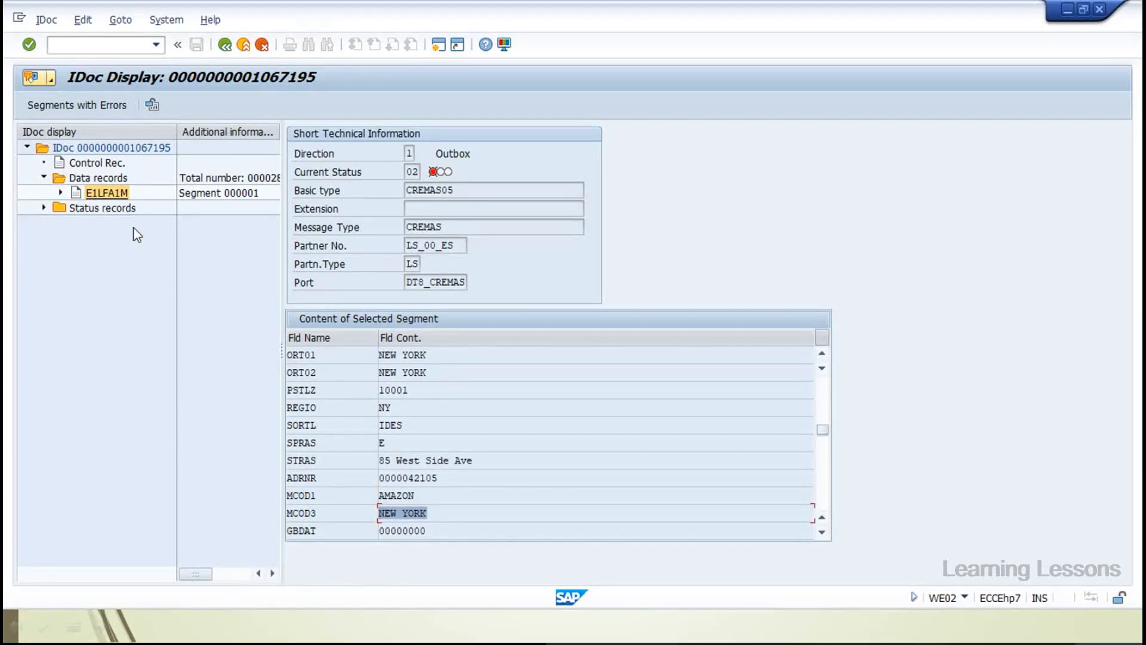
pyautogui.click(44, 208)
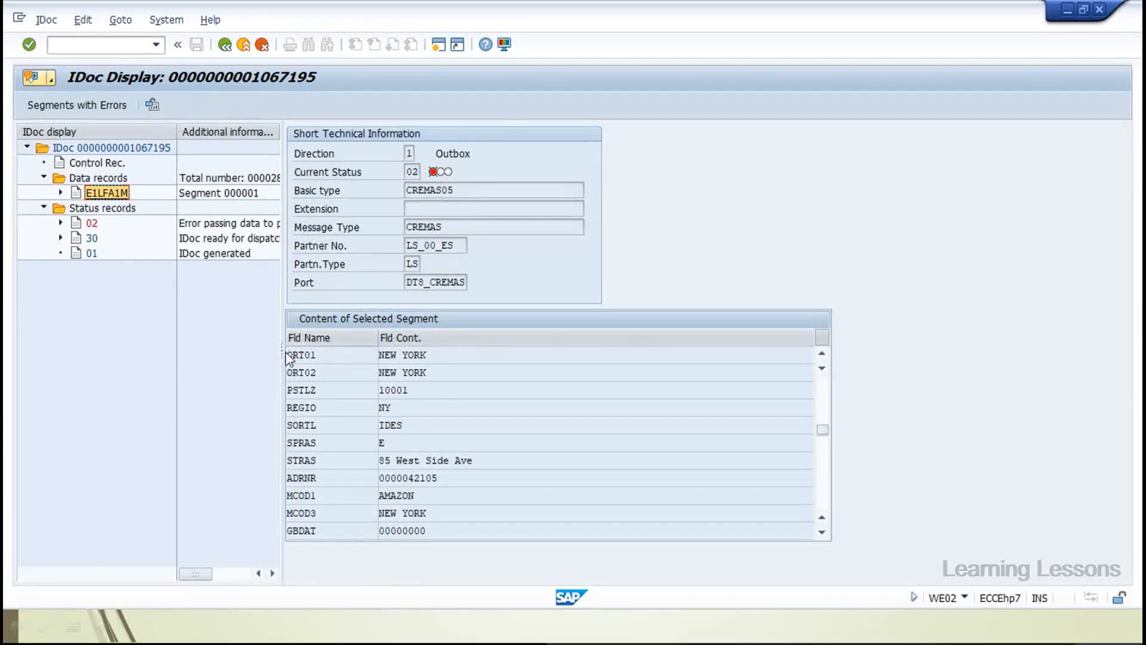
# Open status record 02's details and highlight the message 'Error when sending by HTTP'
pyautogui.moveTo(285, 353); pyautogui.dragTo(467, 353)
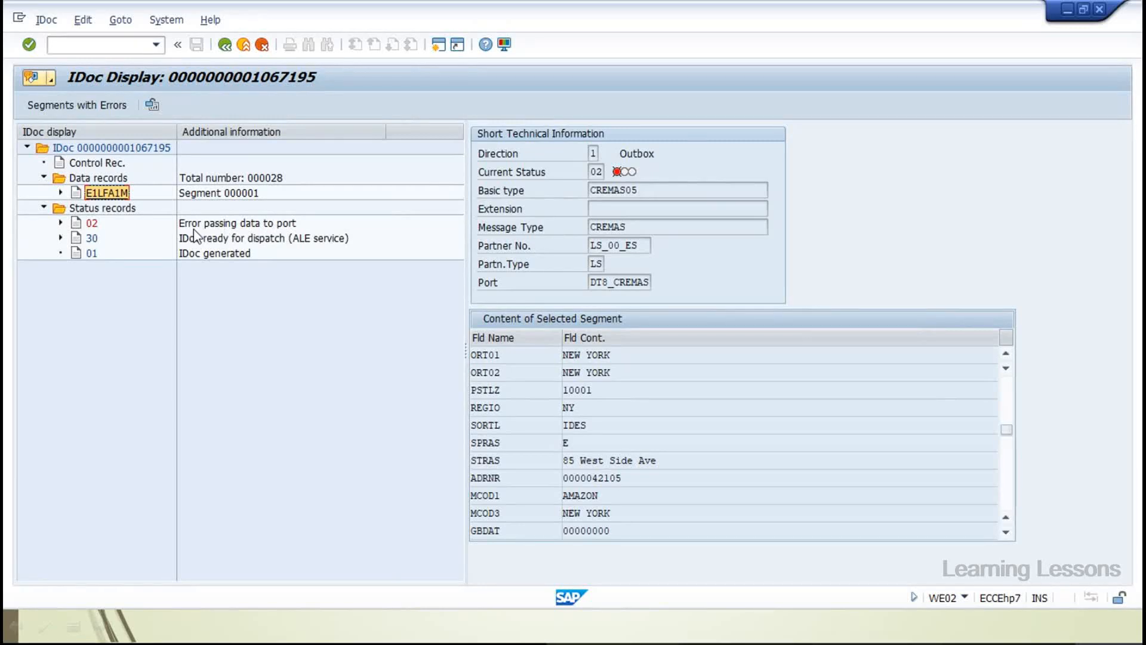
pyautogui.doubleClick(91, 223)
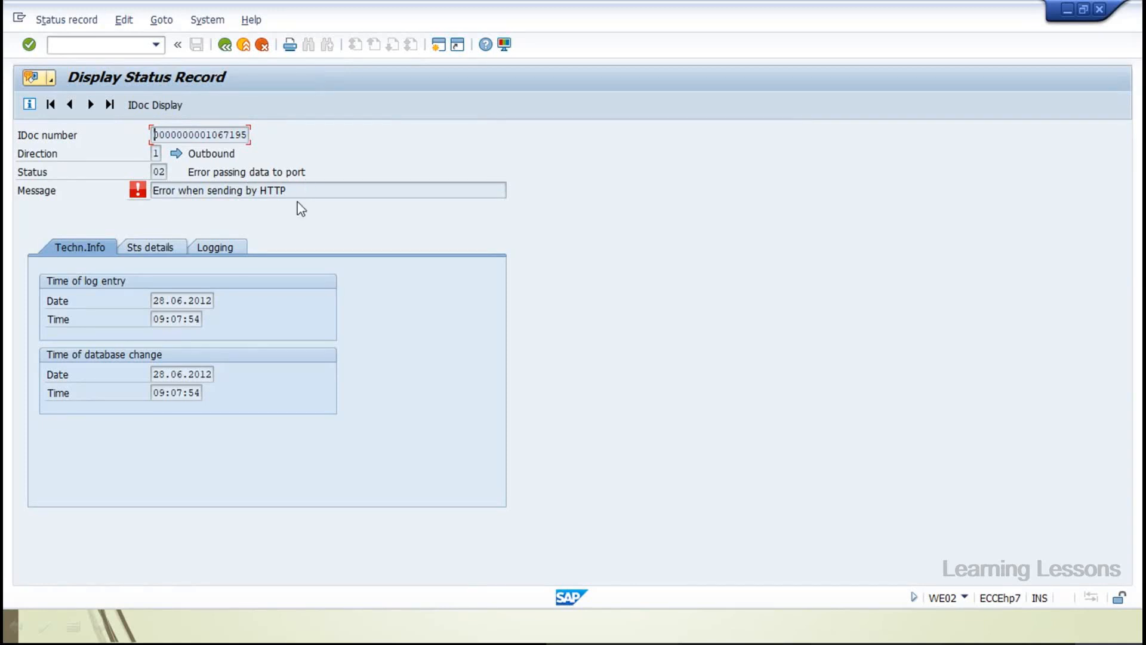
pyautogui.moveTo(289, 190); pyautogui.dragTo(152, 190)
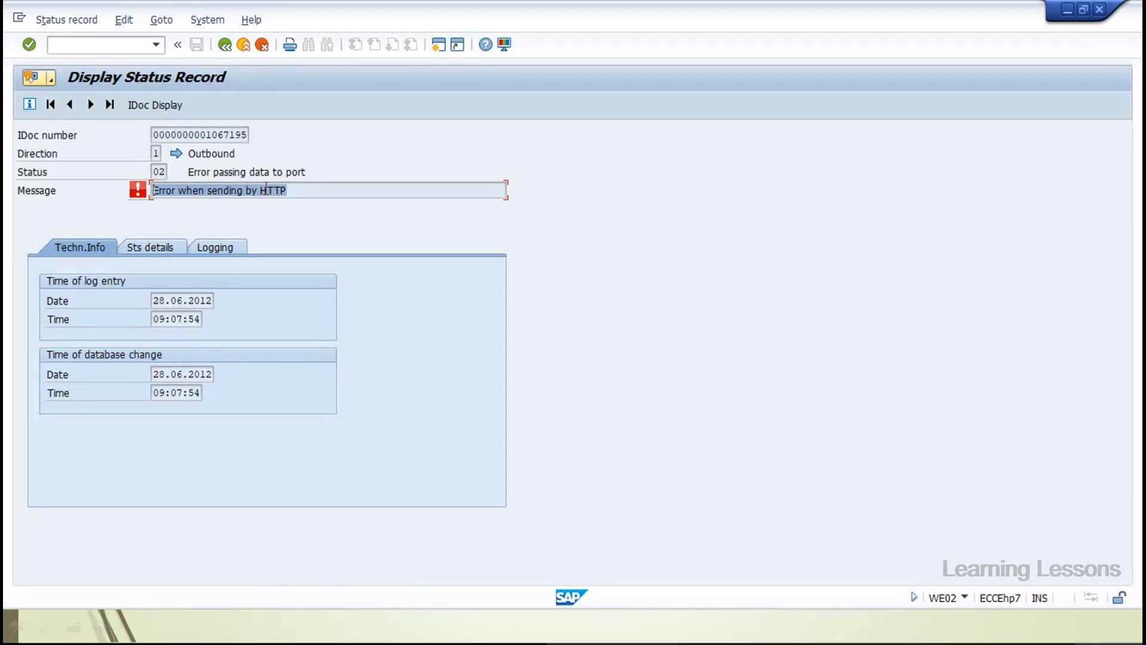
# Read status 02's 'Error when sending by HTTP' message in a wider column, then go back to the IDoc list
pyautogui.click(229, 46)
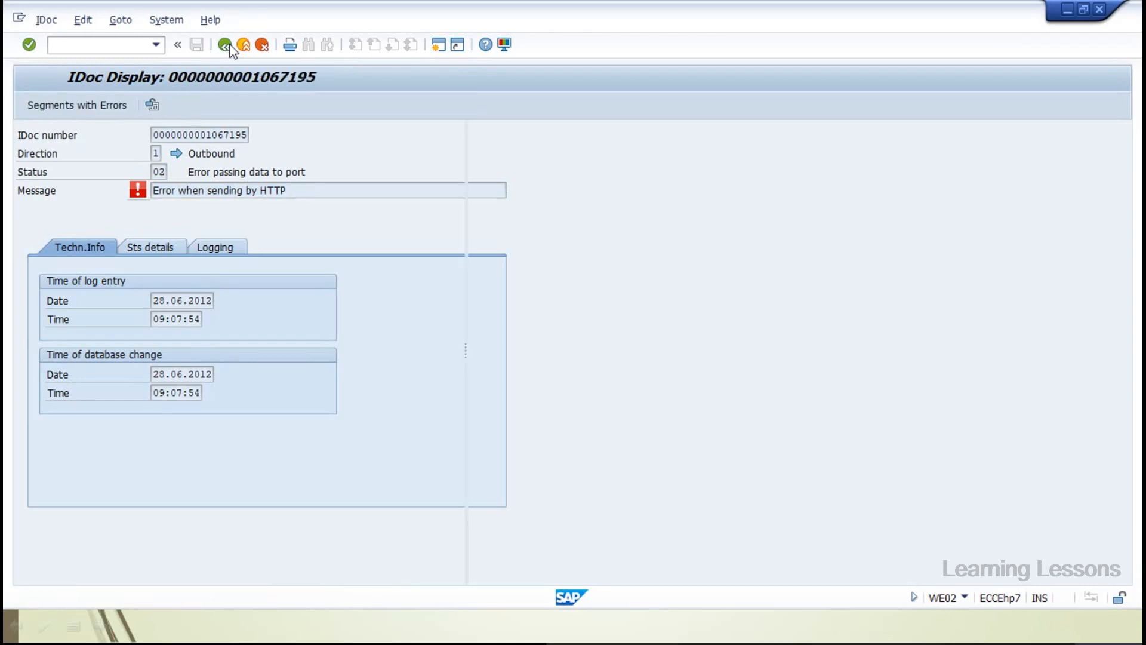
pyautogui.click(61, 222)
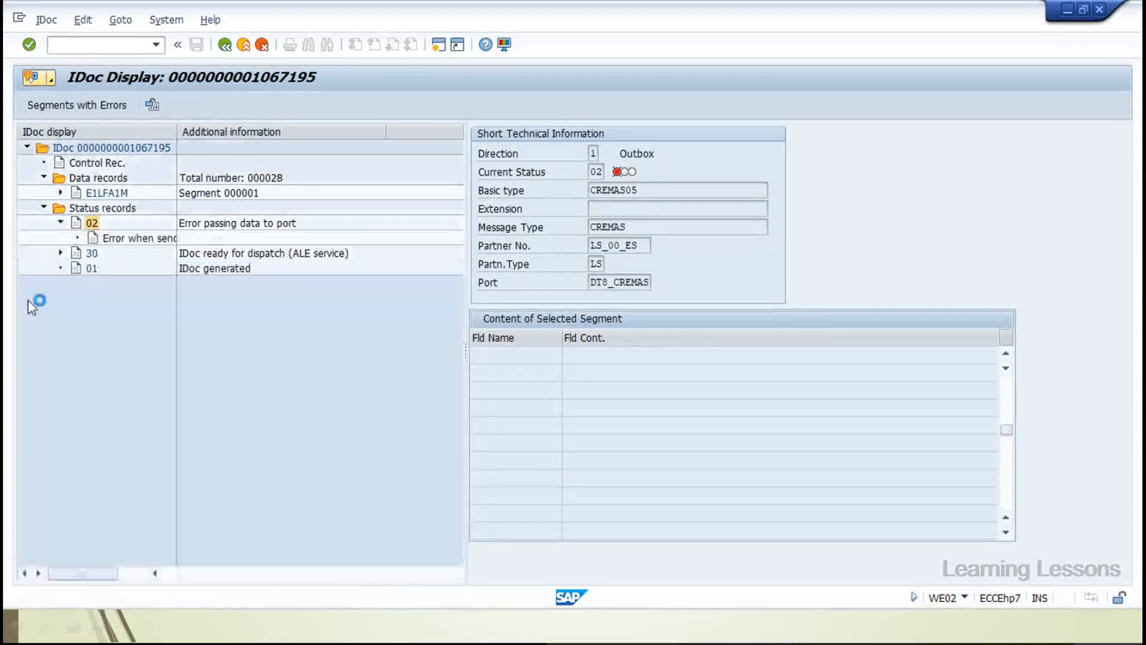
pyautogui.moveTo(177, 131); pyautogui.dragTo(404, 131)
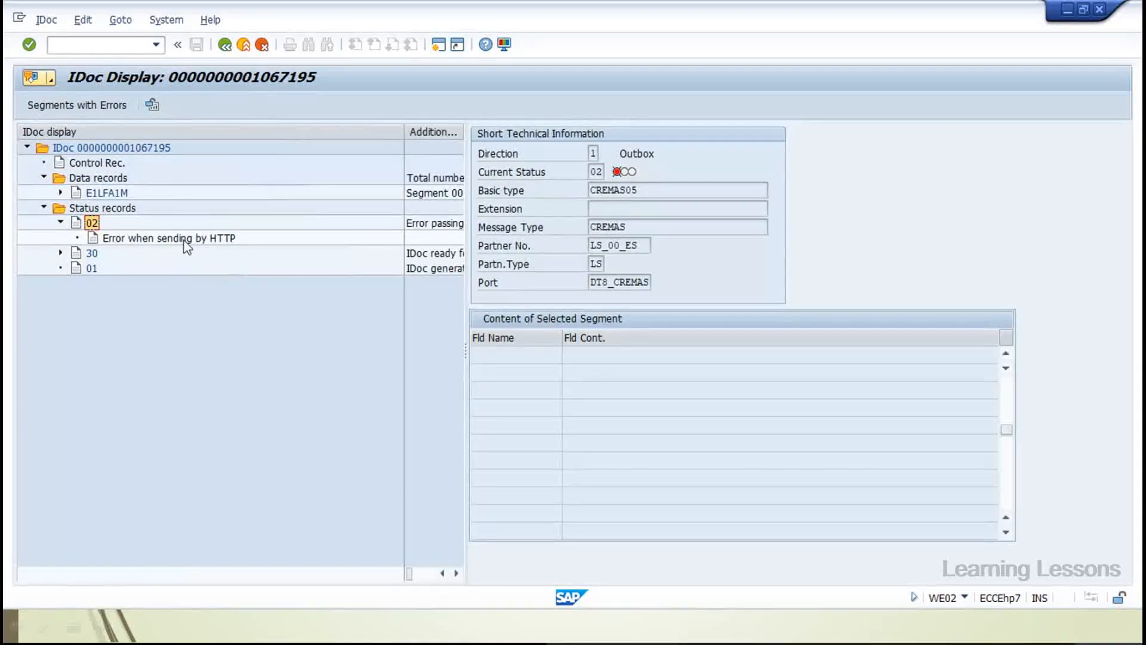
pyautogui.click(185, 240)
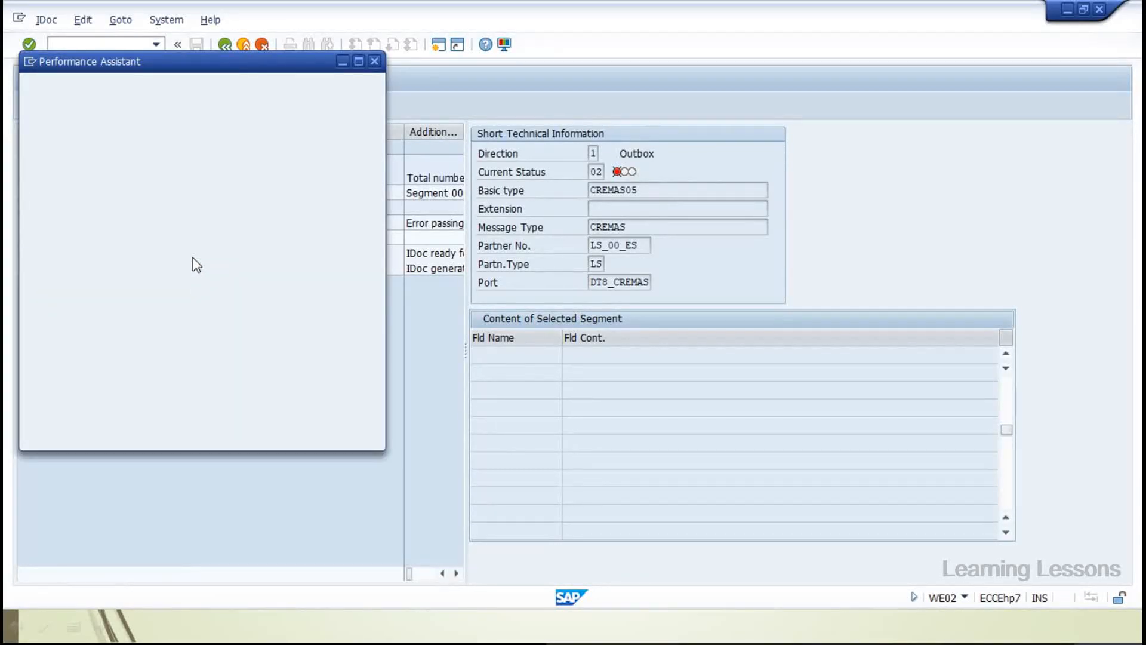
pyautogui.click(375, 62)
pyautogui.click(232, 48)
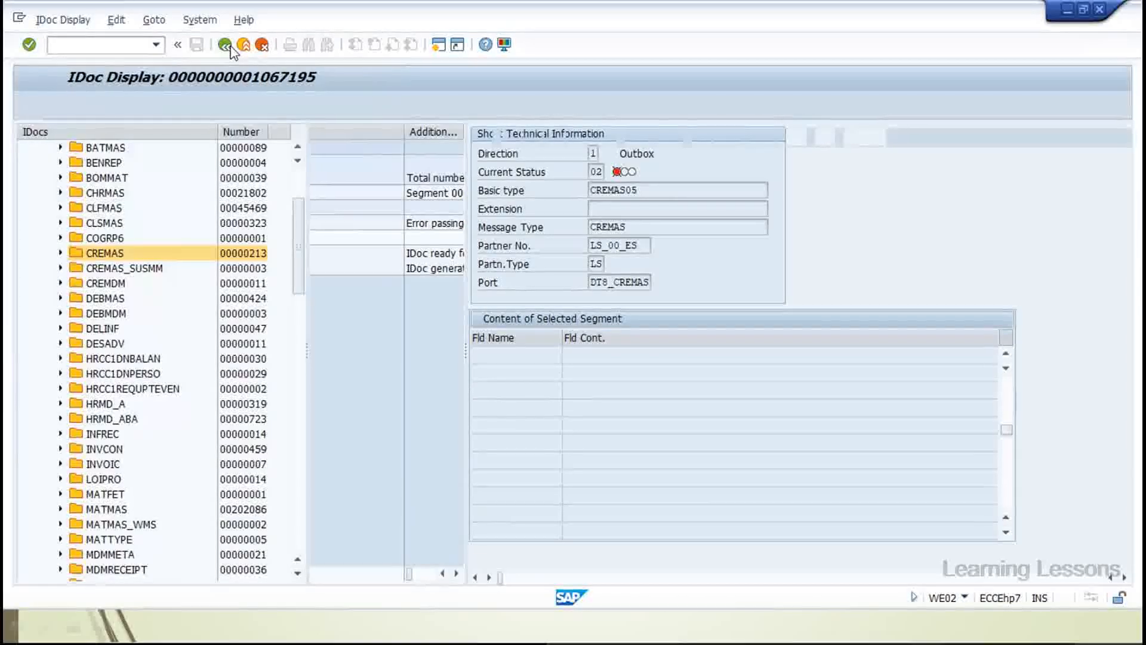
# Open CREMAS IDoc 2499760 from the list and expand its status records
pyautogui.scroll(-9, 468, 280)
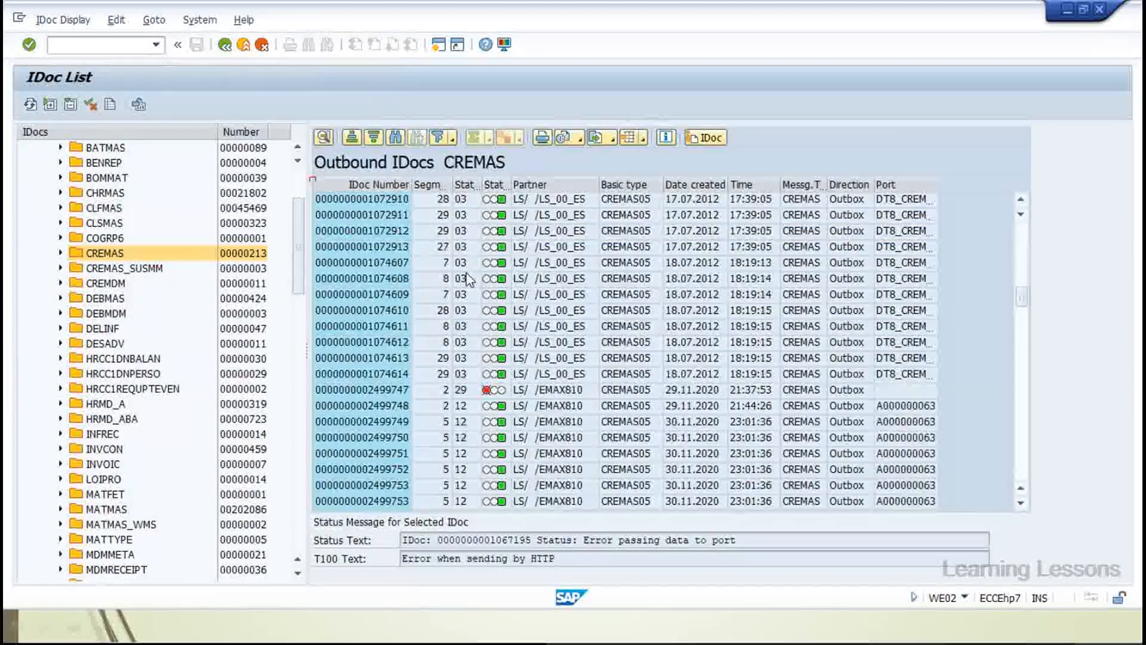
pyautogui.scroll(-8, 468, 279)
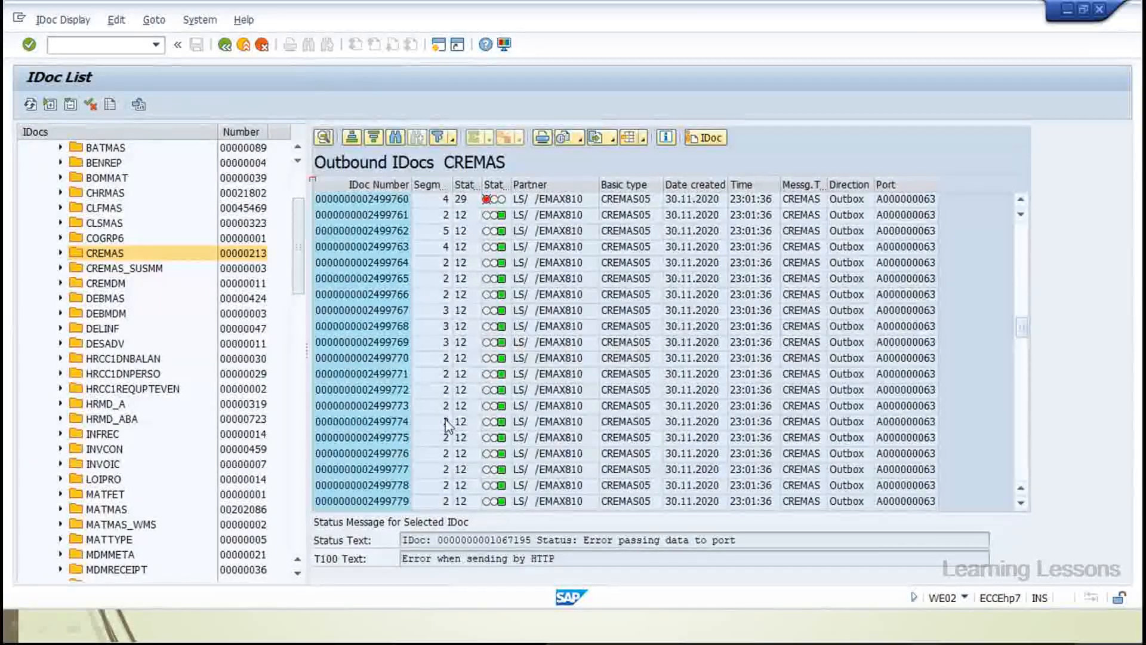
pyautogui.scroll(4, 448, 425)
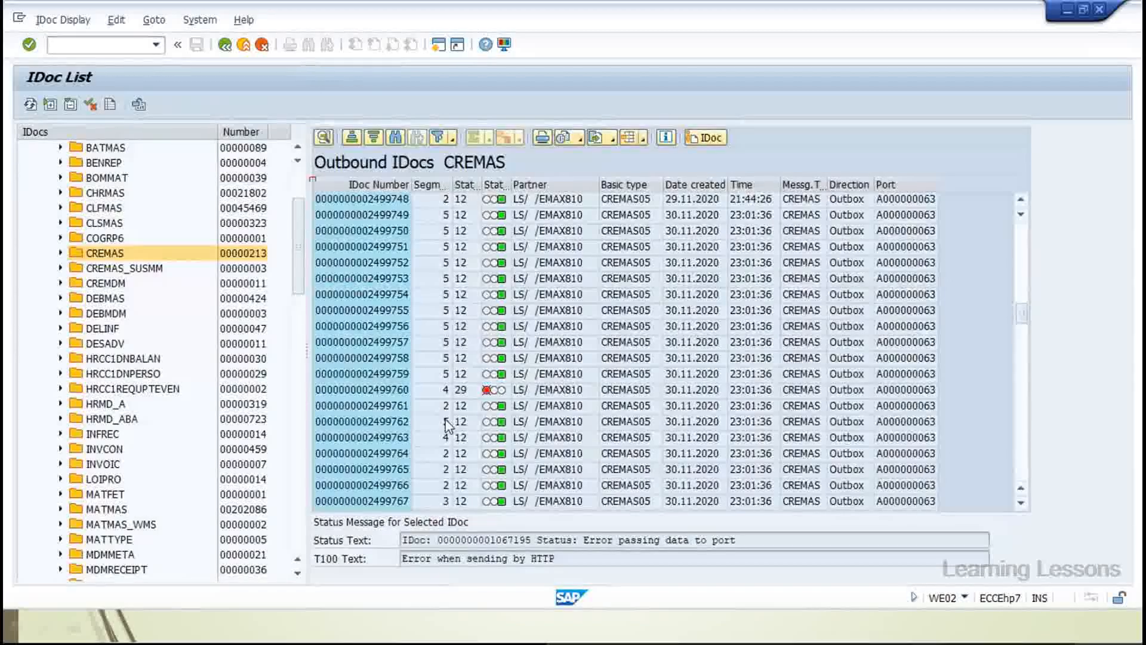
pyautogui.scroll(3, 447, 425)
pyautogui.scroll(-4, 448, 425)
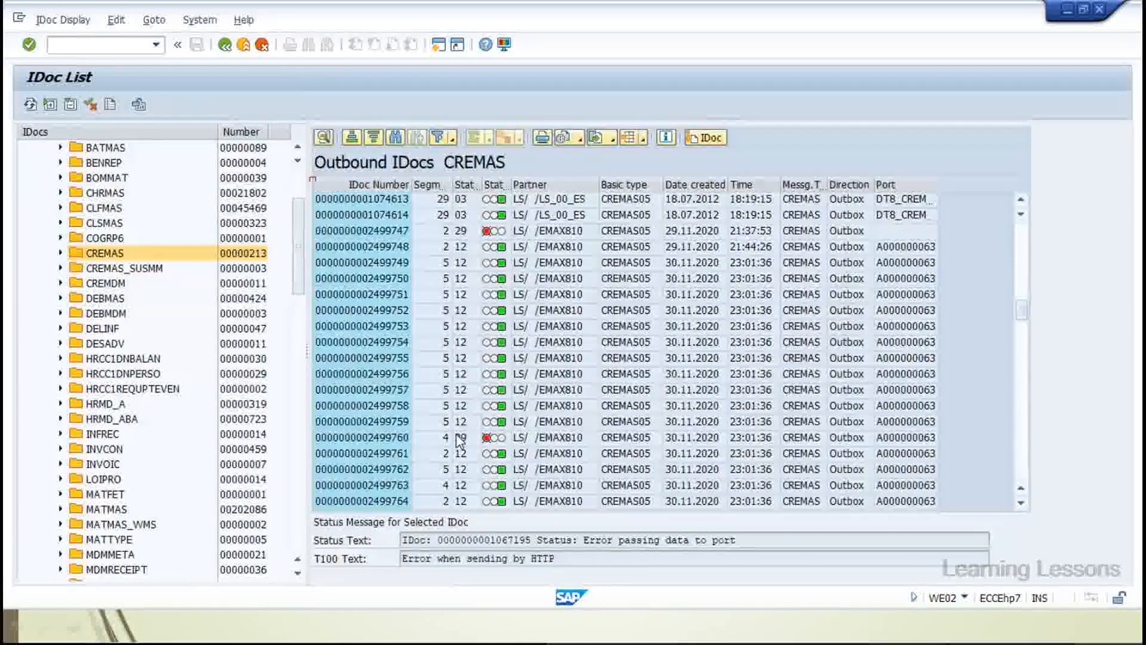
pyautogui.click(403, 438)
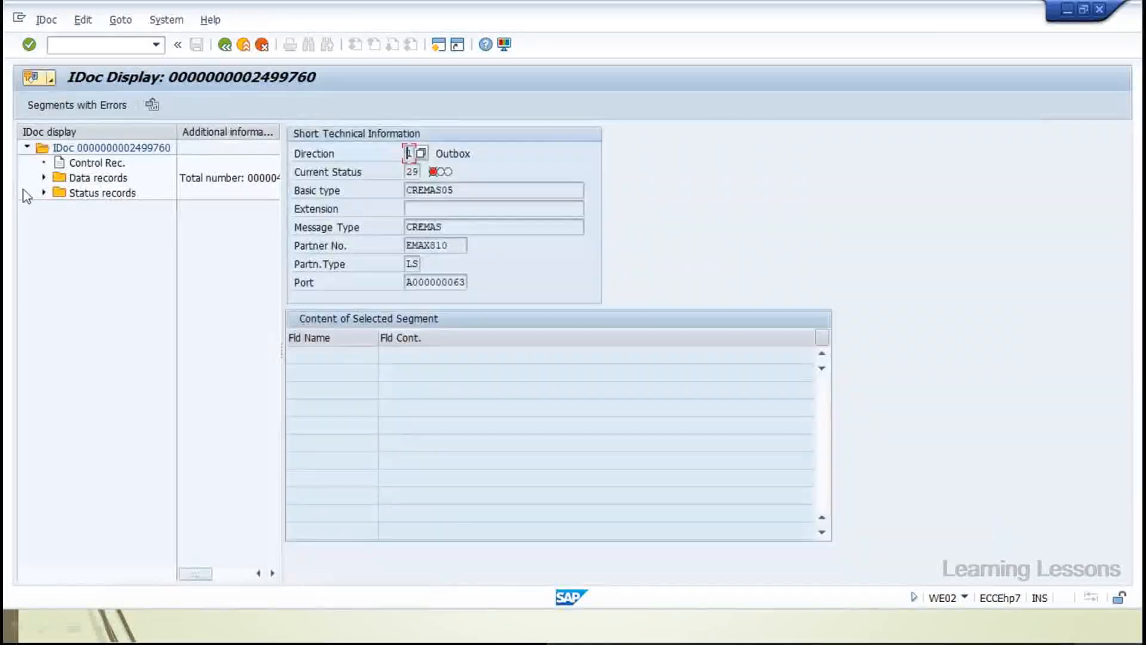
pyautogui.click(43, 192)
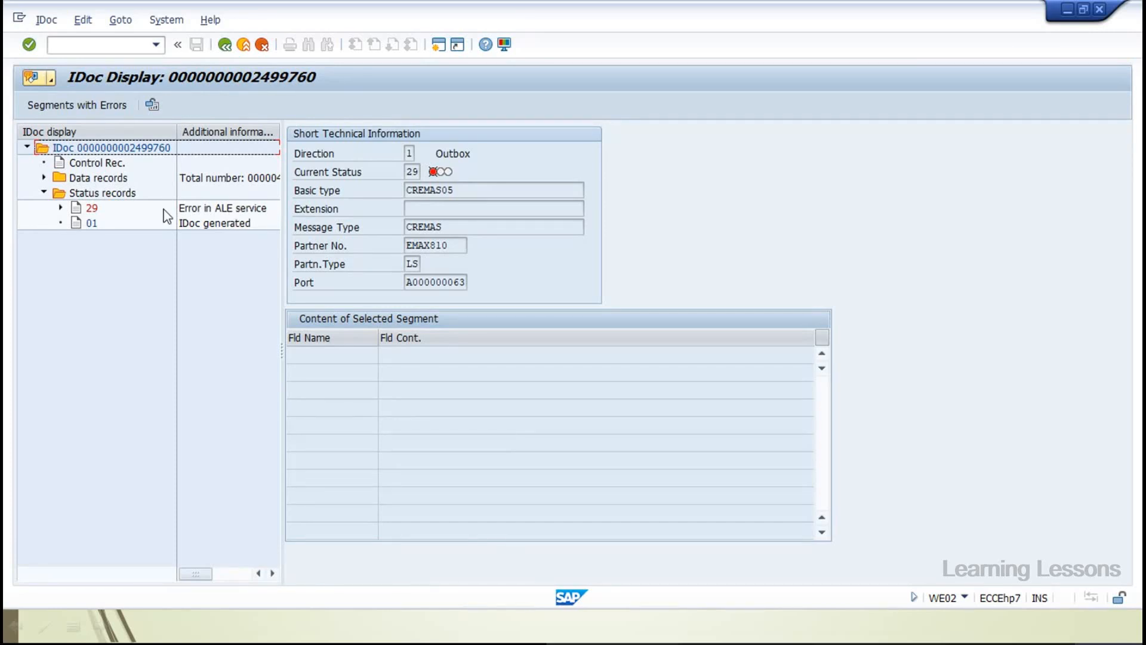
# Read status 29's long text about company code ZBD1 lacking a global company code
pyautogui.click(61, 208)
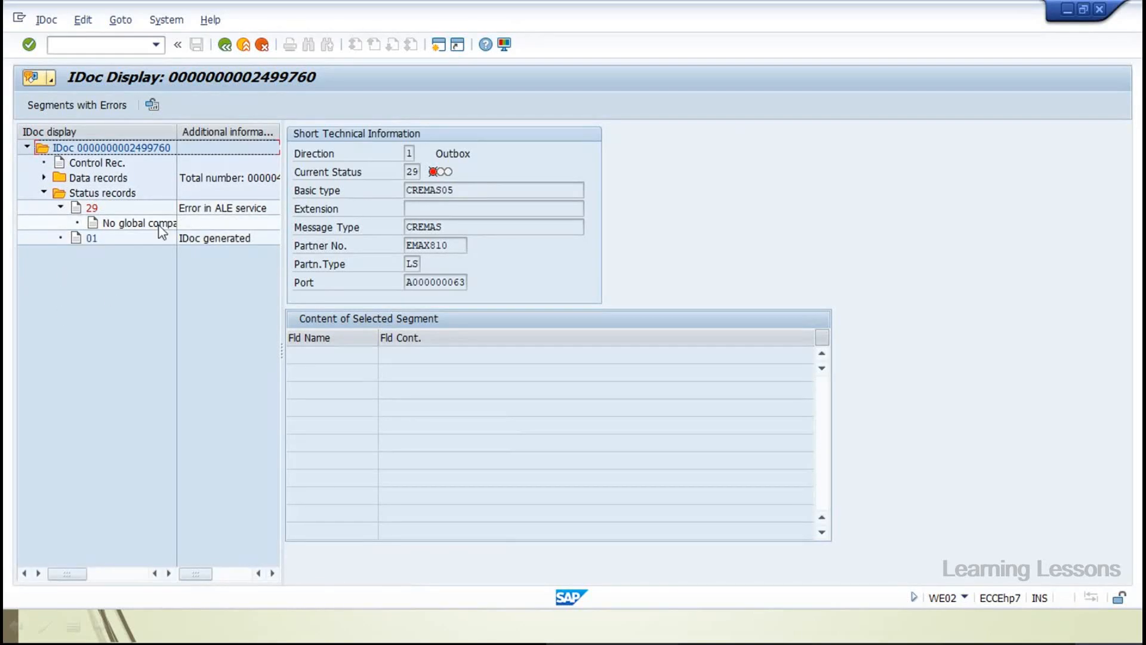
pyautogui.moveTo(178, 147); pyautogui.dragTo(259, 148)
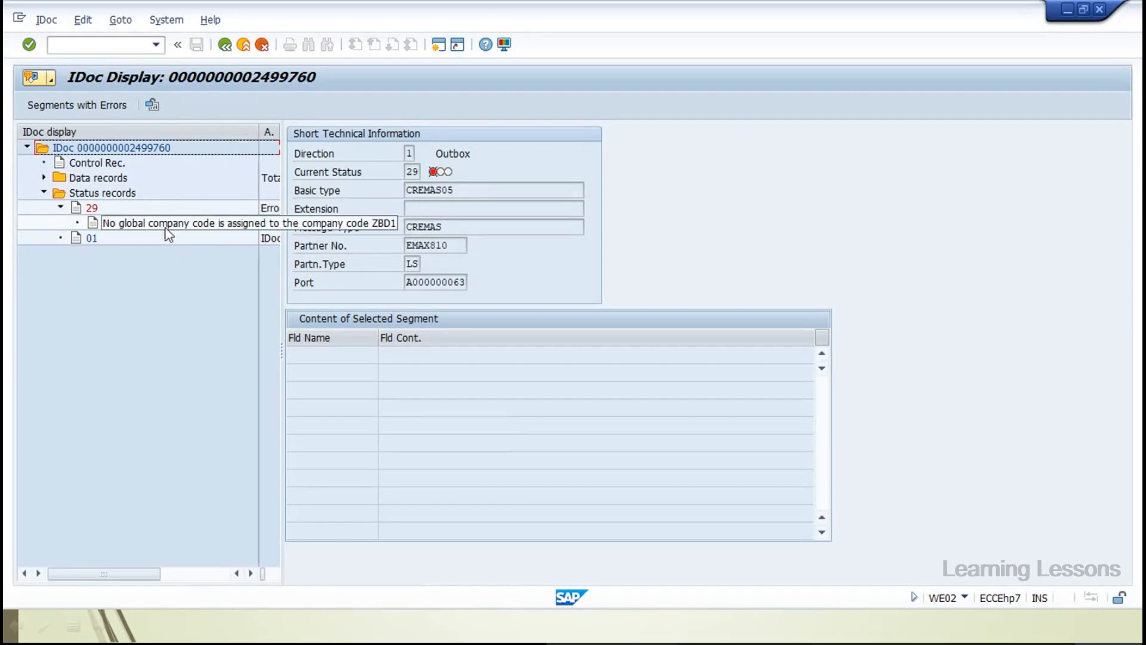
pyautogui.click(165, 224)
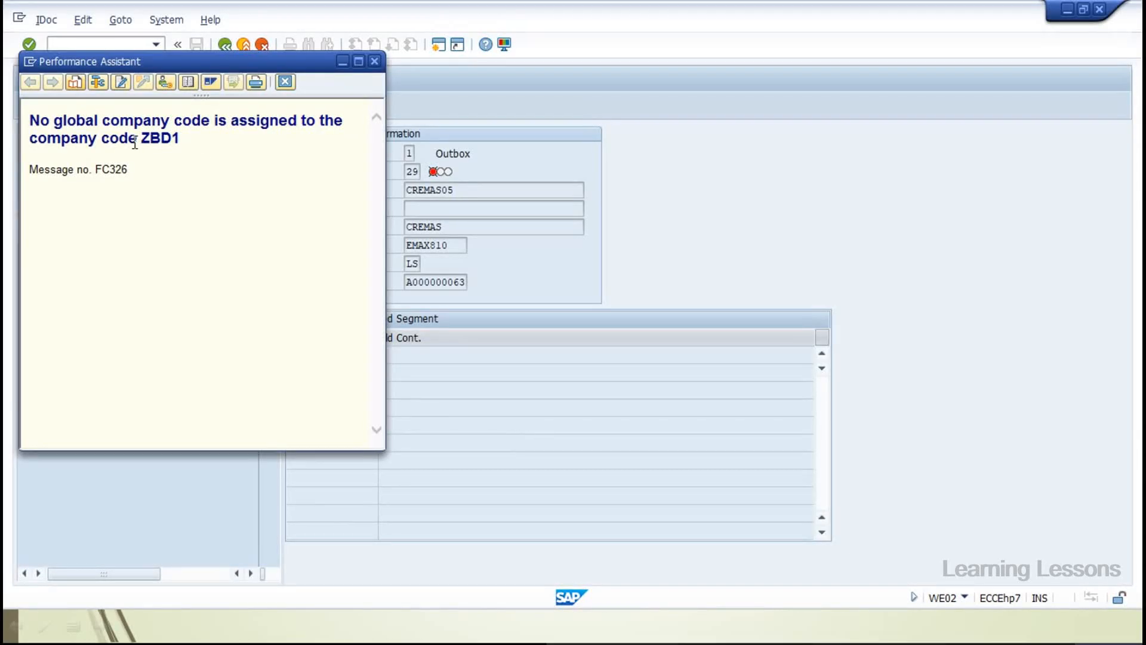
pyautogui.doubleClick(165, 141)
pyautogui.click(285, 82)
pyautogui.moveTo(282, 356); pyautogui.dragTo(416, 348)
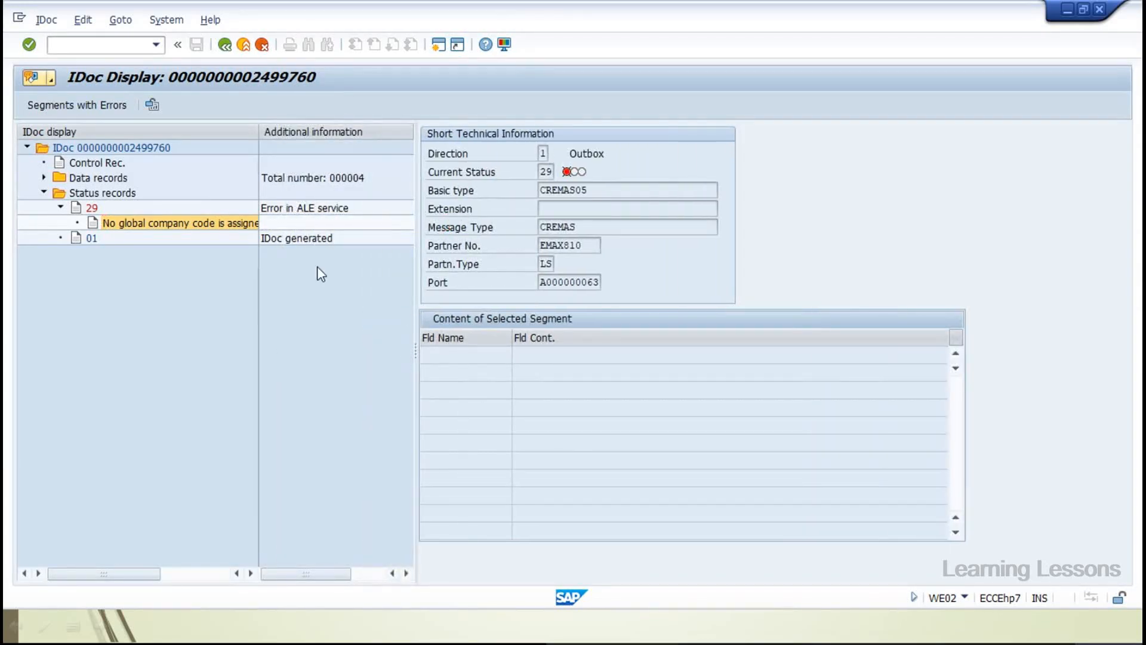
# Show the E1LFA1M segment's field contents and mark the BUBKZ field with value 0
pyautogui.click(44, 177)
pyautogui.click(106, 193)
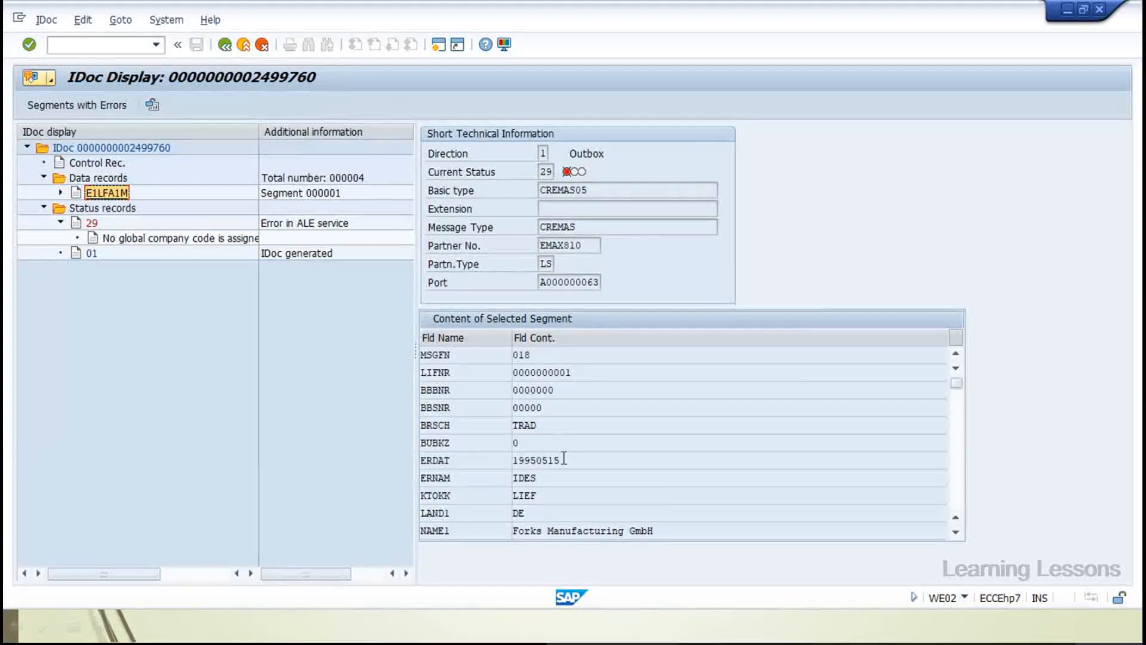
pyautogui.scroll(-4, 565, 465)
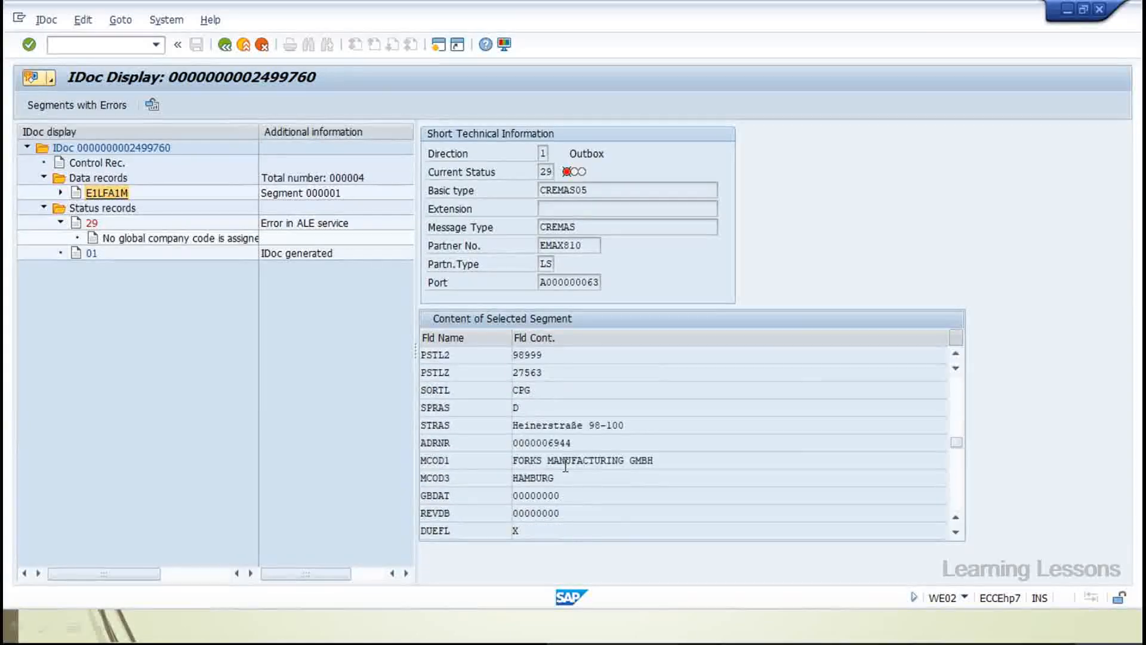
pyautogui.scroll(-1, 565, 465)
pyautogui.scroll(2, 566, 465)
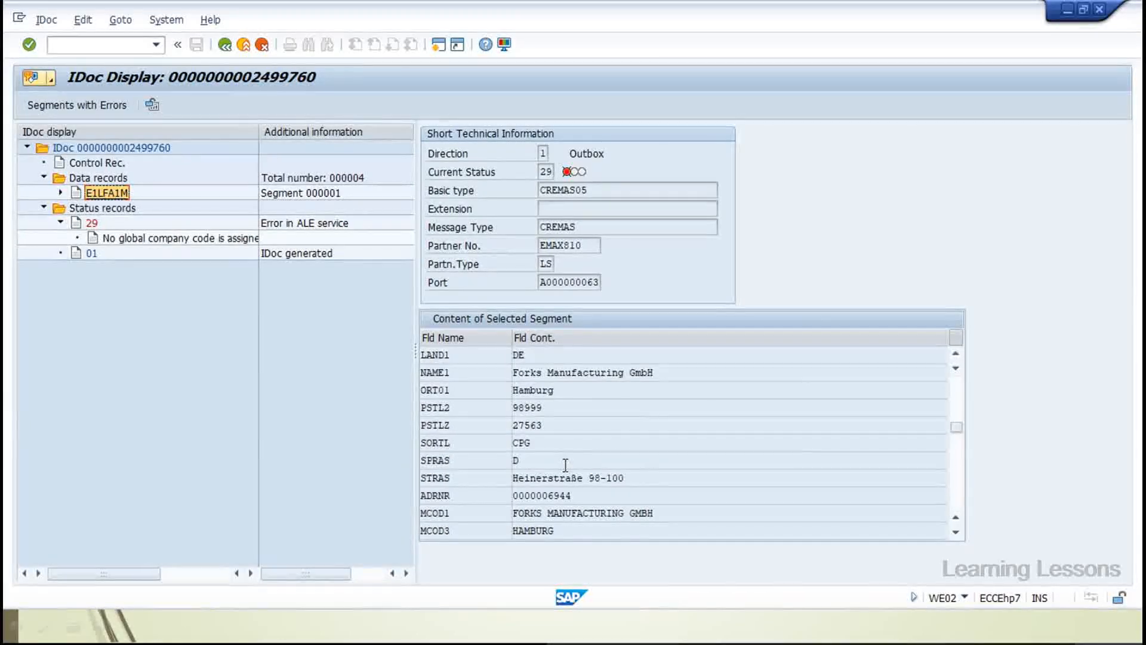
pyautogui.scroll(1, 565, 465)
pyautogui.scroll(1, 566, 465)
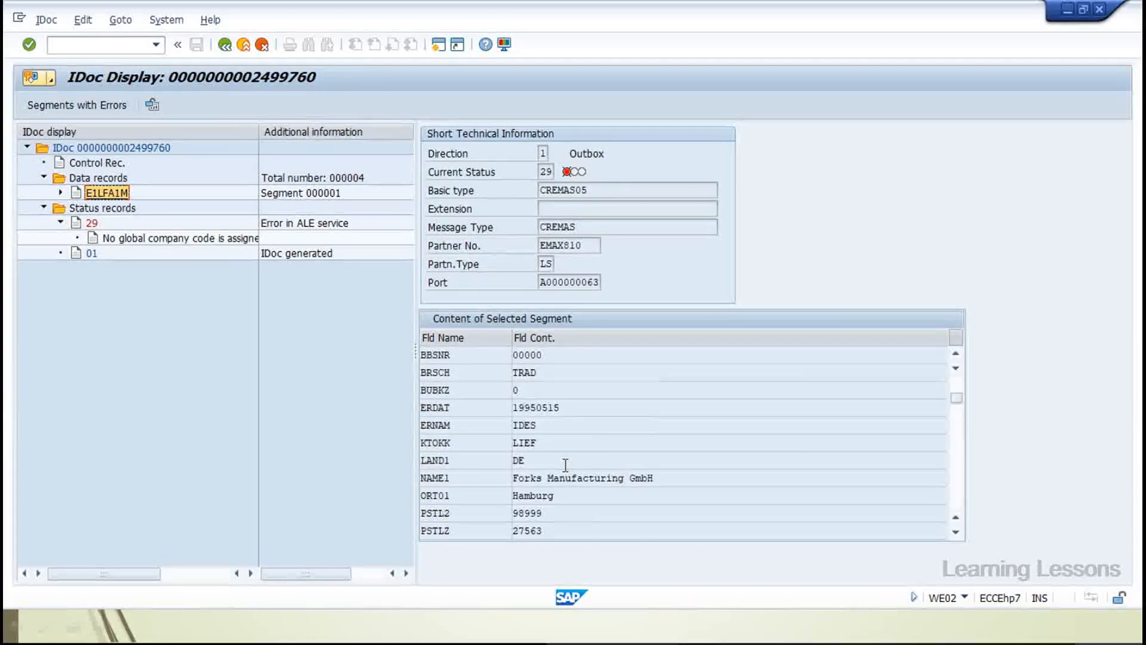
pyautogui.scroll(1, 565, 471)
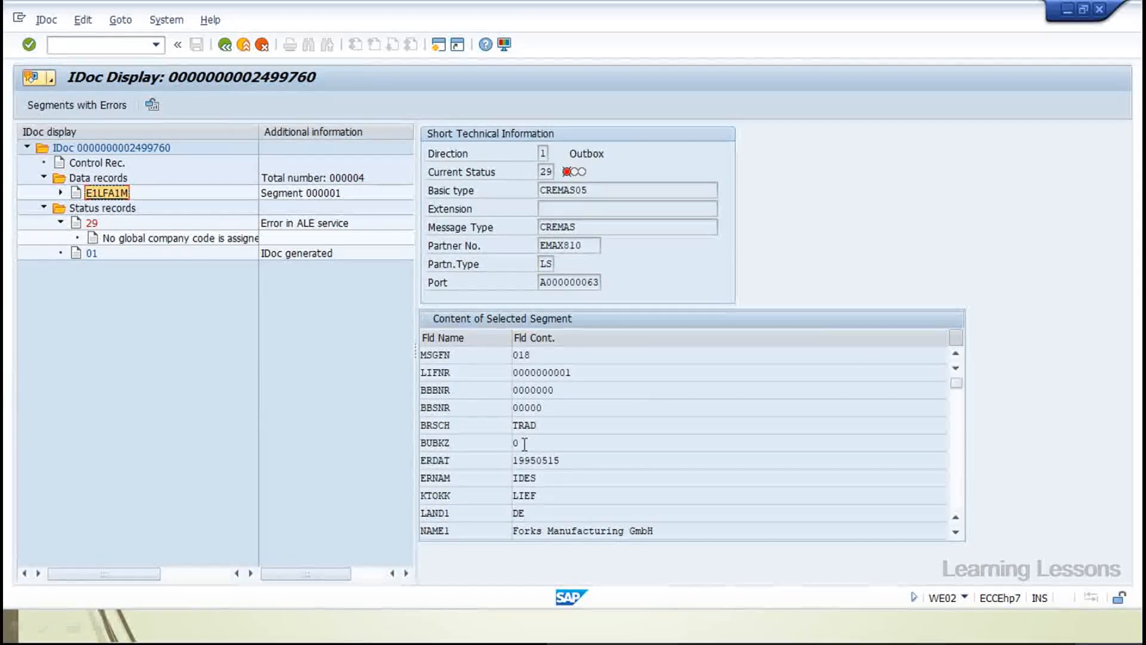
pyautogui.click(444, 442)
pyautogui.doubleClick(445, 442)
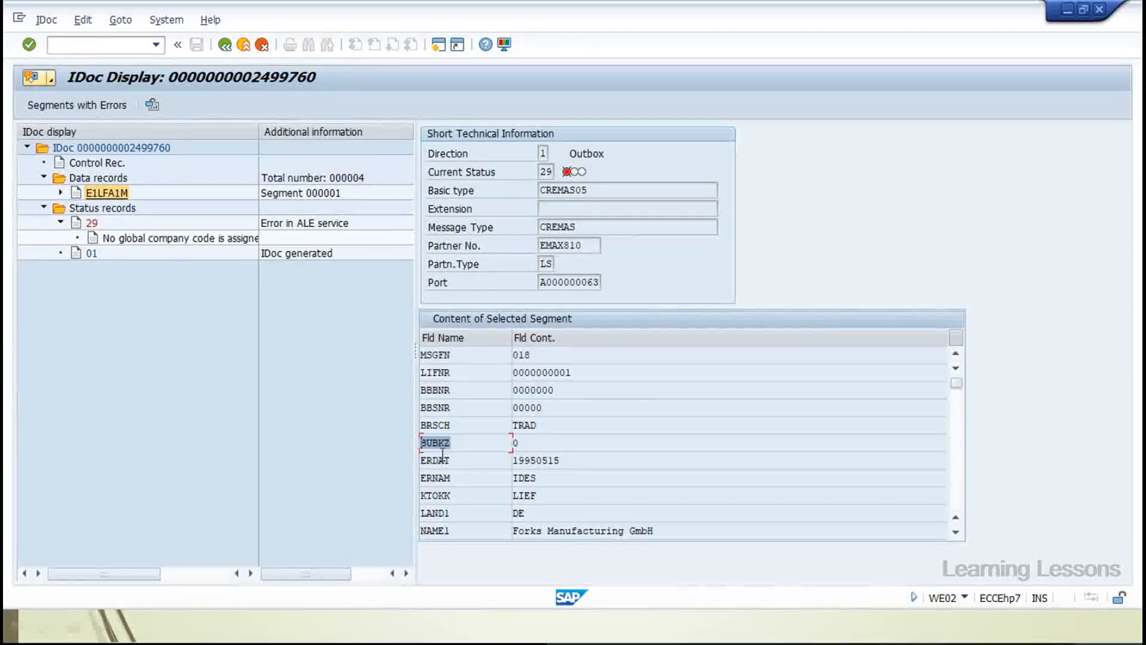
pyautogui.doubleClick(515, 442)
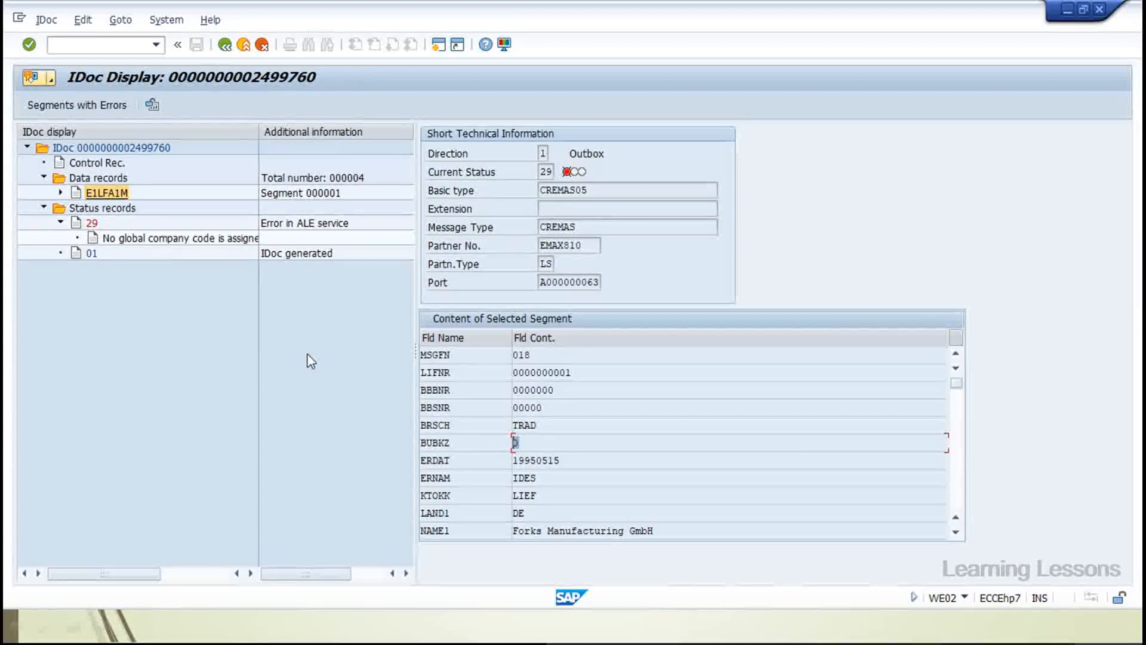
# Leave the IDoc display and return to the IDoc list overview
pyautogui.click(227, 46)
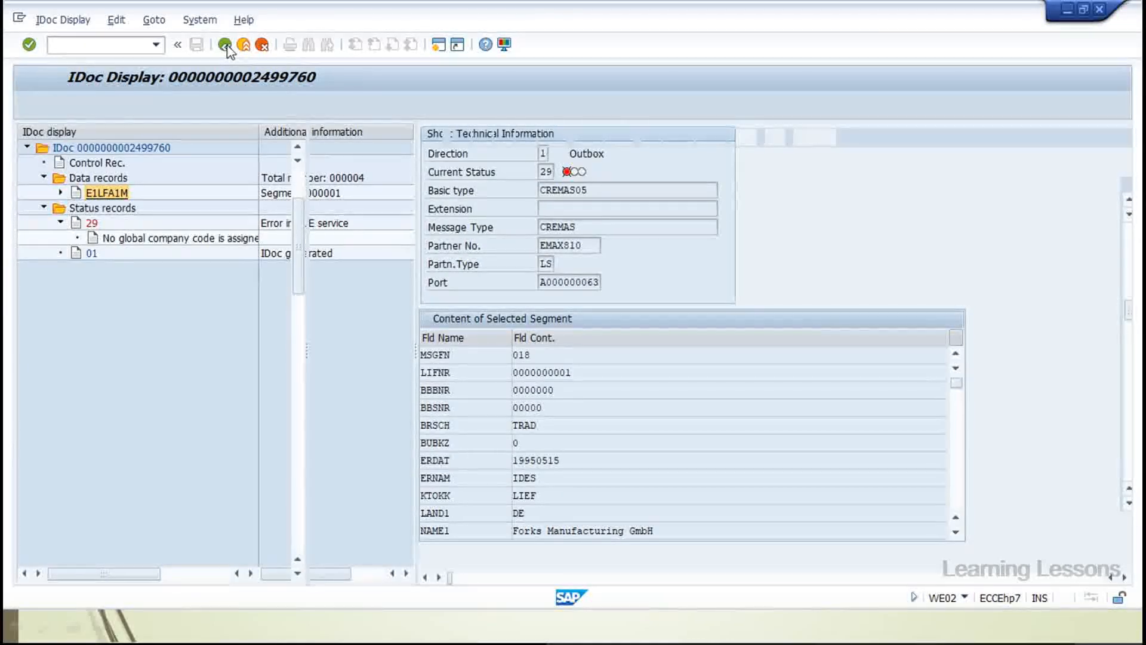
pyautogui.click(227, 49)
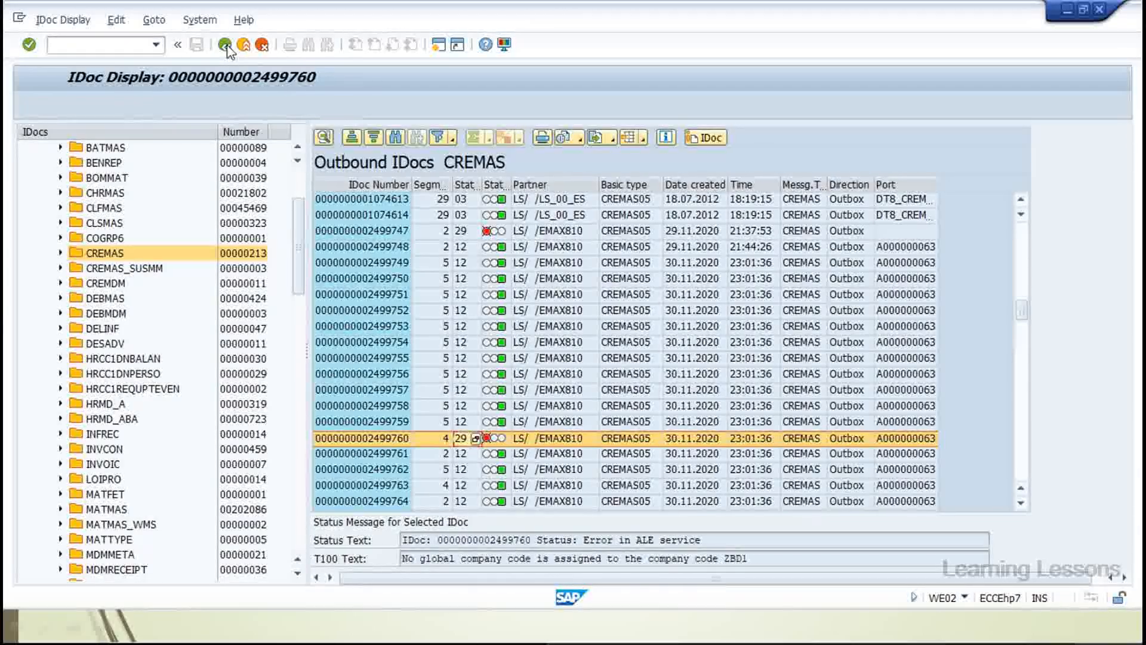
pyautogui.click(225, 45)
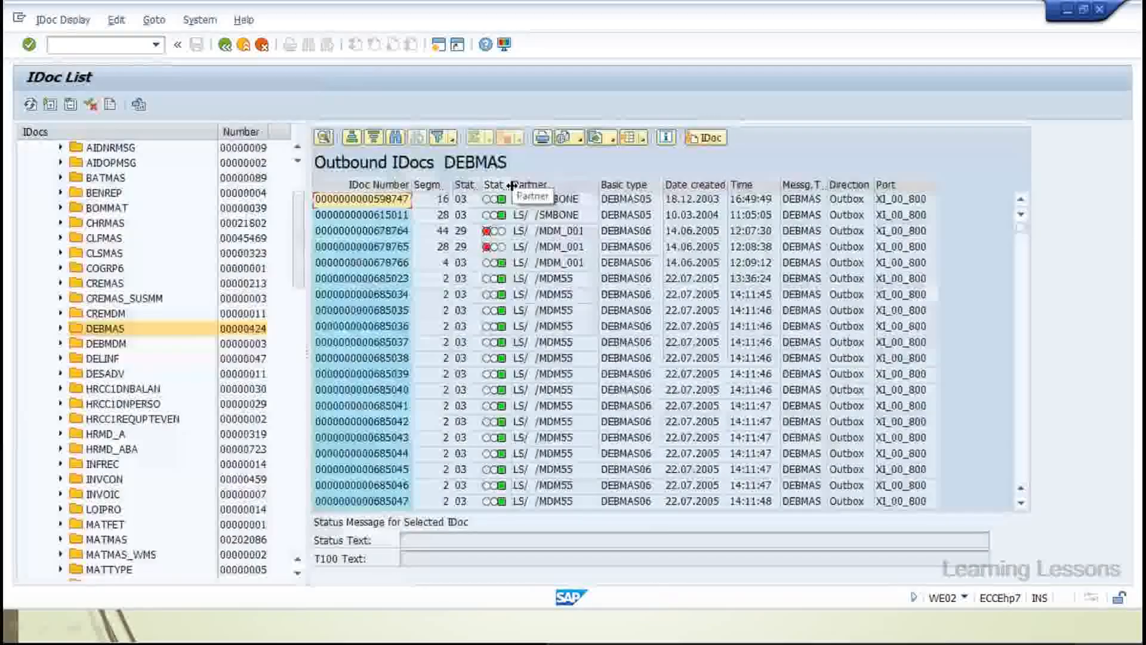
# Widen the Status Grouping column in the DEBMAS IDoc list to its full heading
pyautogui.doubleClick(511, 185)
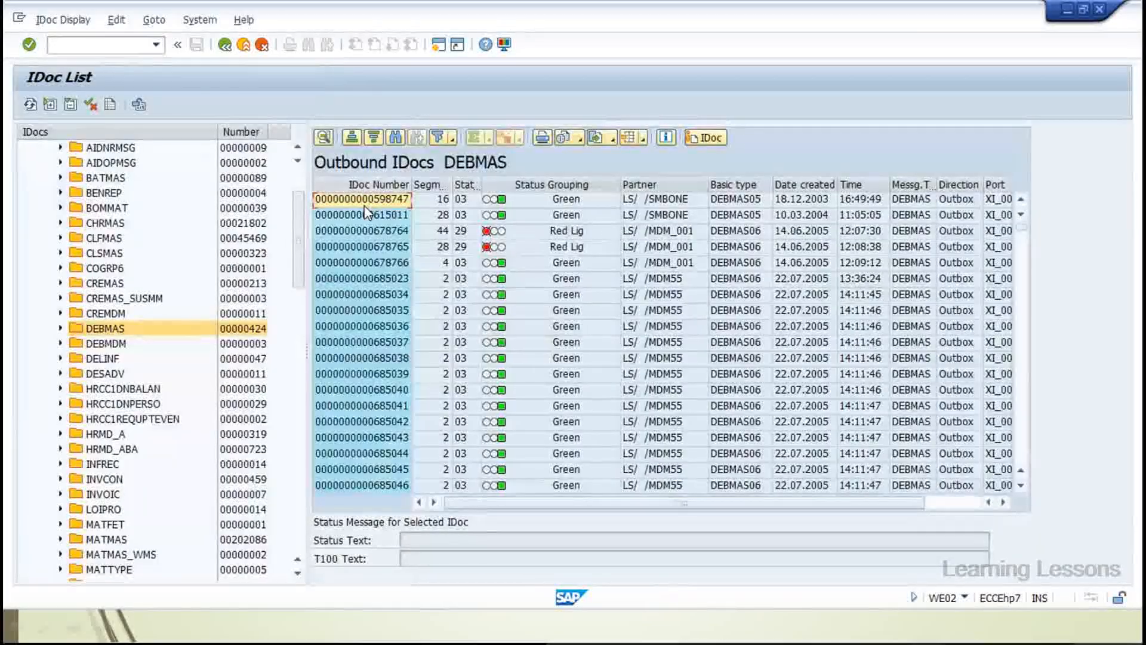
pyautogui.moveTo(487, 186); pyautogui.dragTo(535, 187)
pyautogui.click(403, 204)
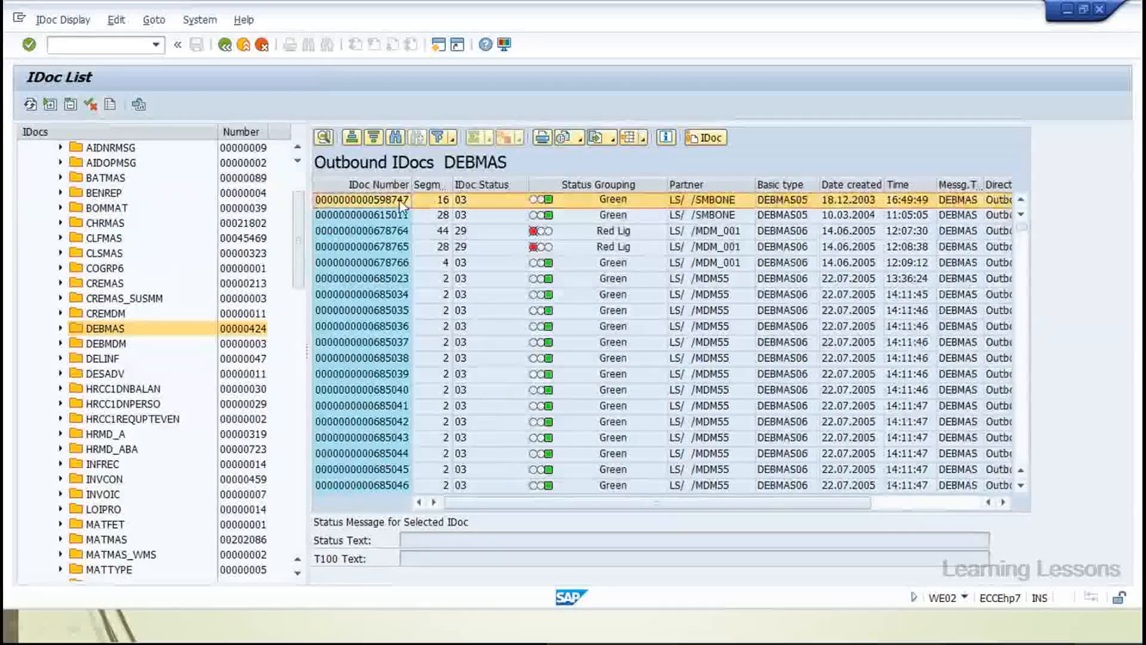
# Check IDoc 678764's status 29 error, then list all outbound IDocs
pyautogui.click(469, 232)
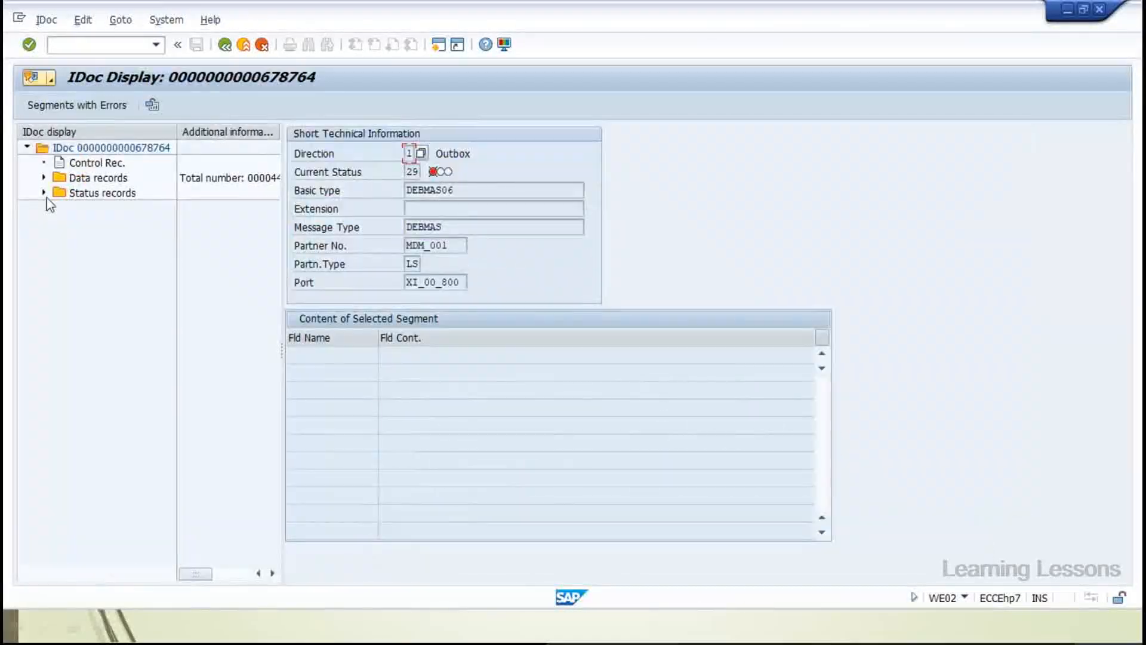
pyautogui.click(60, 207)
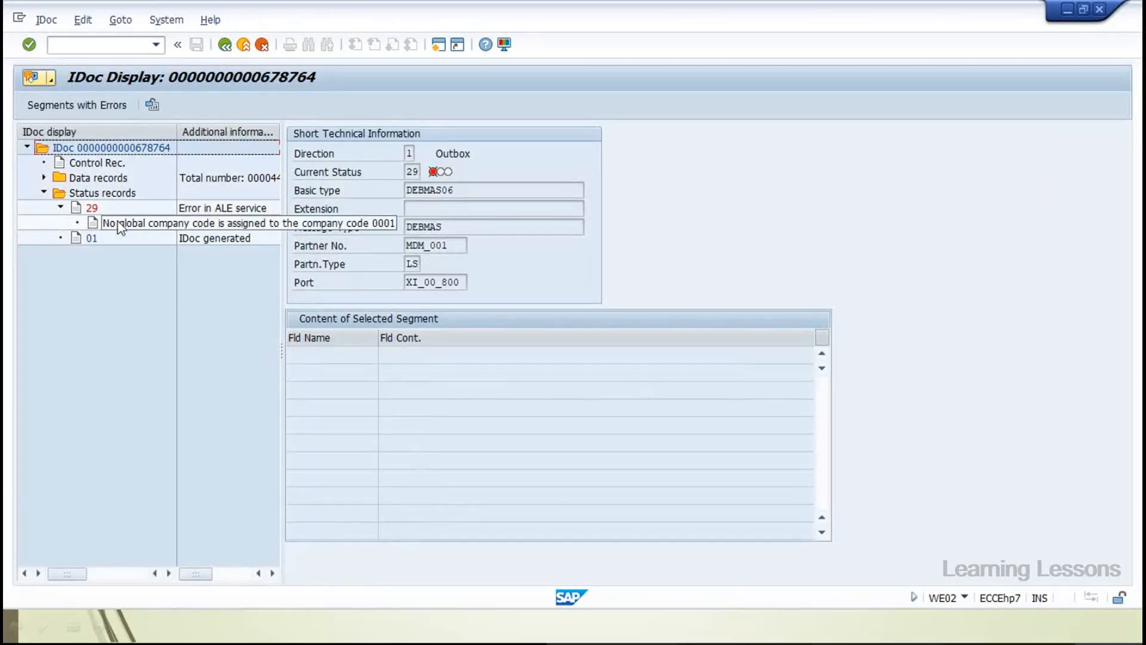
pyautogui.click(227, 47)
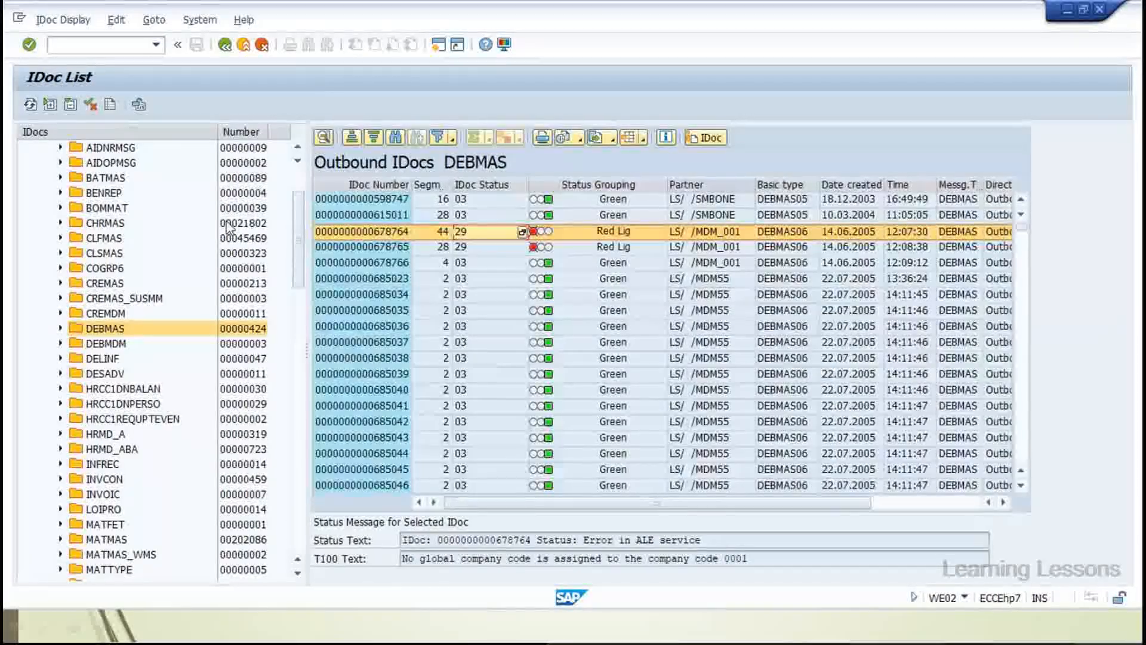
pyautogui.scroll(2, 229, 227)
pyautogui.click(43, 163)
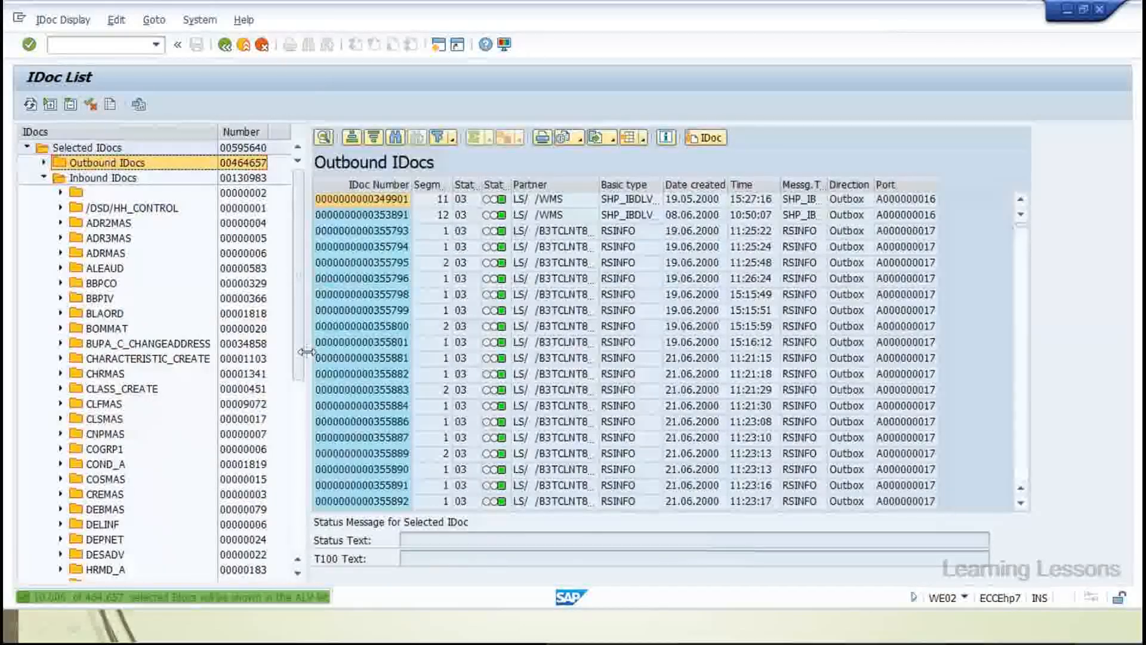
# Show the inbound CREMAS IDocs and widen the Segments and status columns
pyautogui.scroll(-1, 99, 480)
pyautogui.click(98, 480)
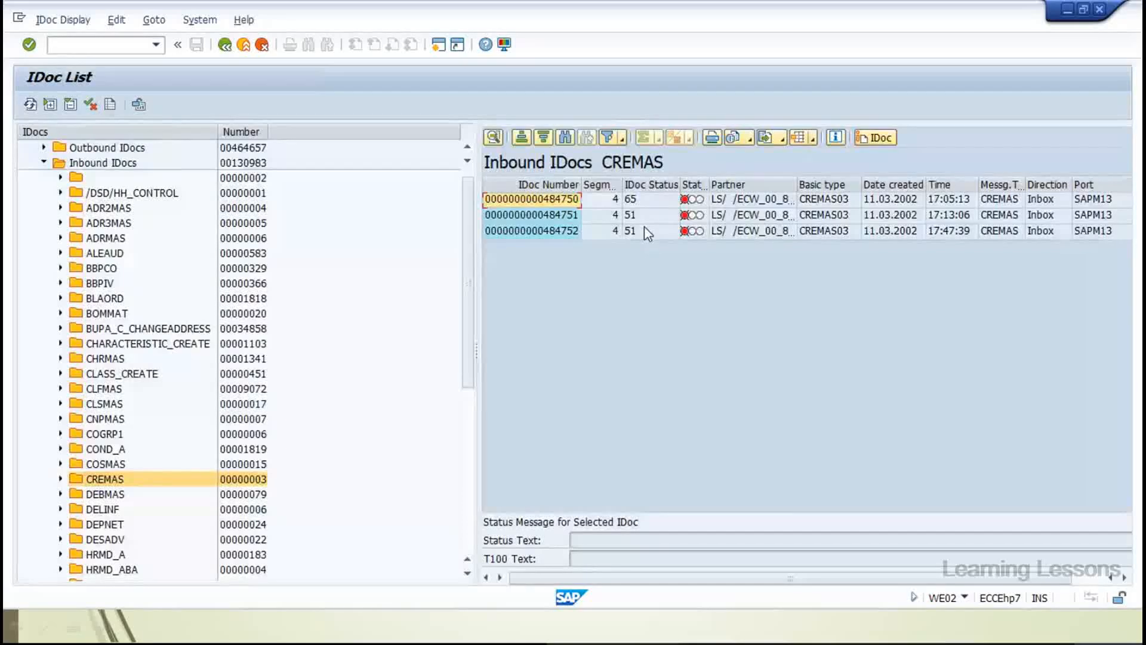
pyautogui.doubleClick(626, 188)
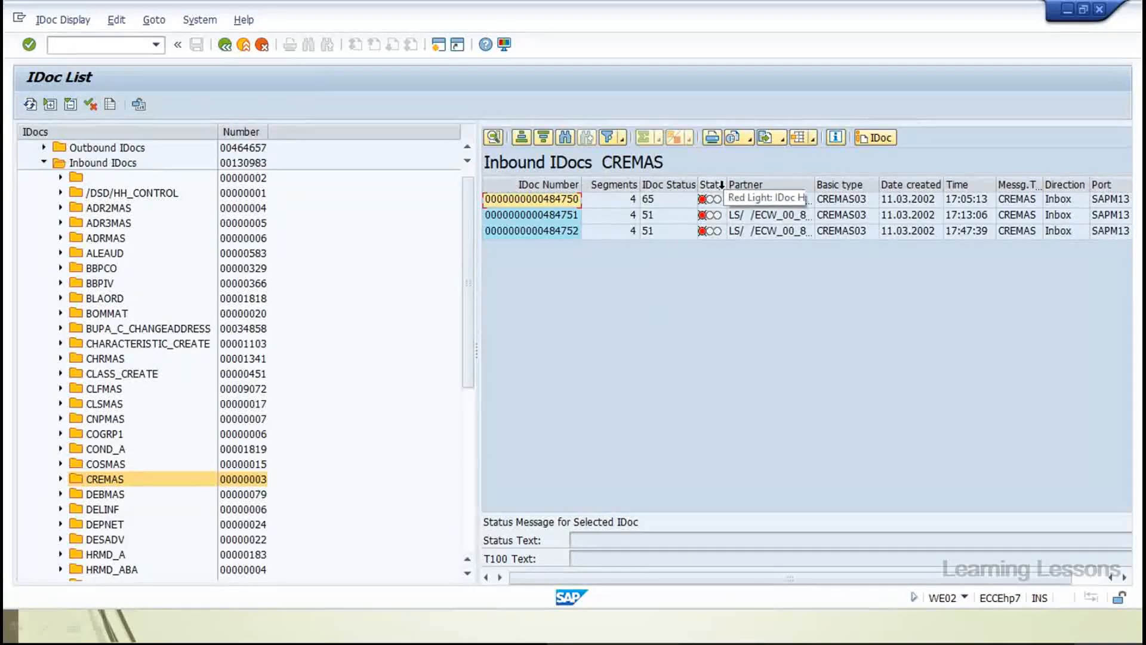
pyautogui.moveTo(726, 184); pyautogui.dragTo(790, 182)
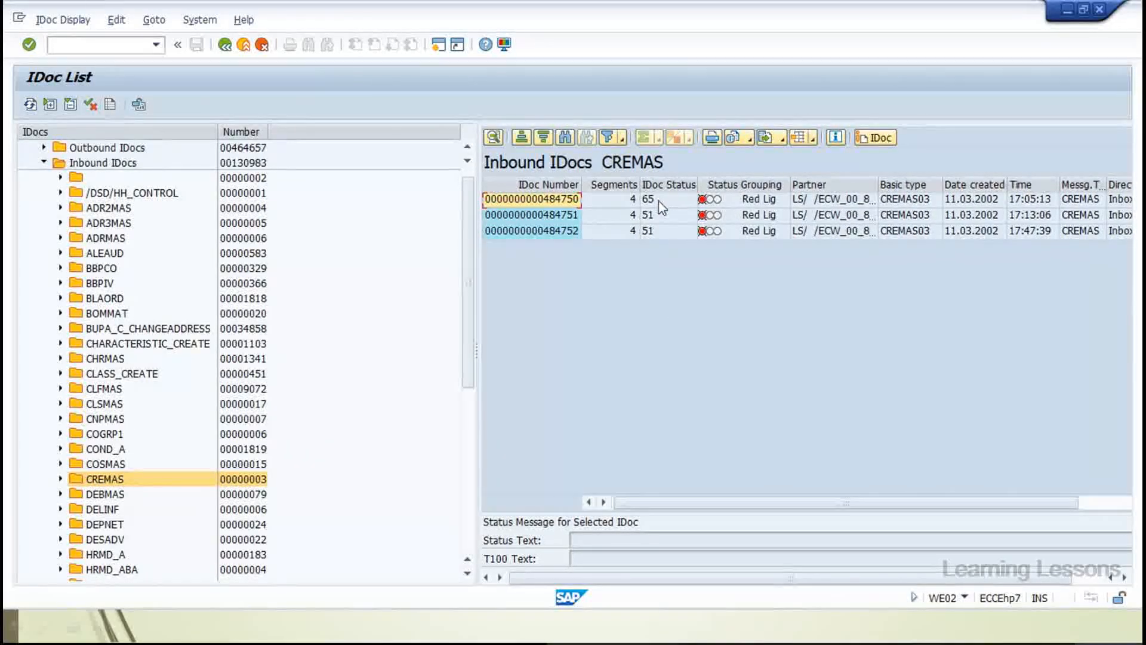
# Review inbound IDoc 484750's status records, then select IDoc 484751 in the list
pyautogui.doubleClick(561, 200)
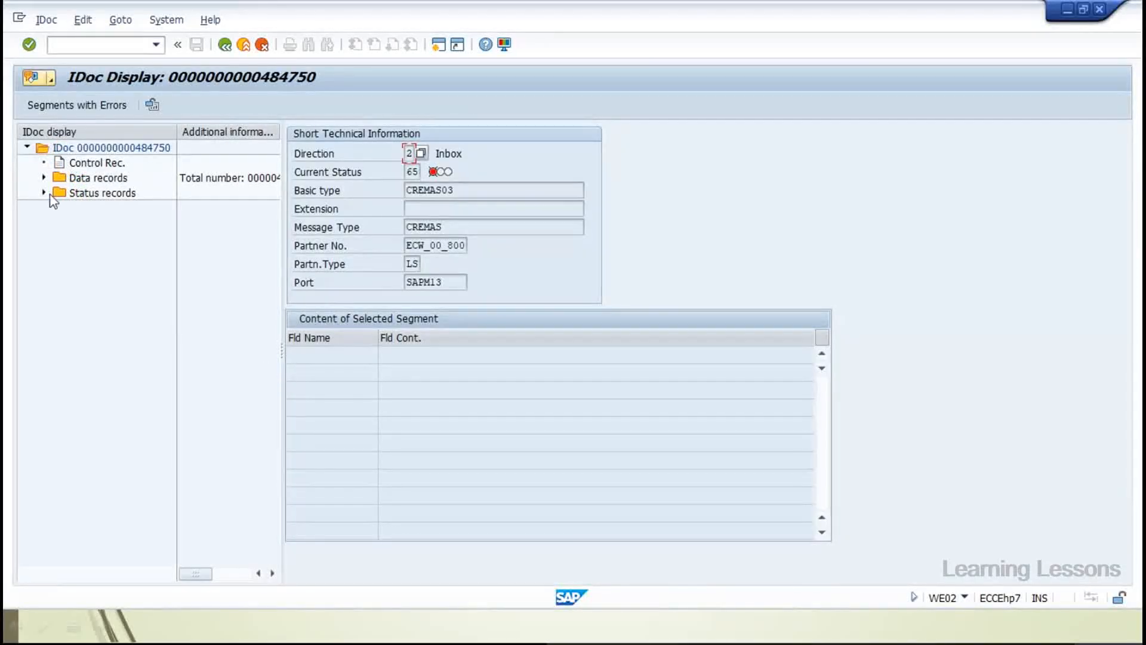
pyautogui.click(46, 194)
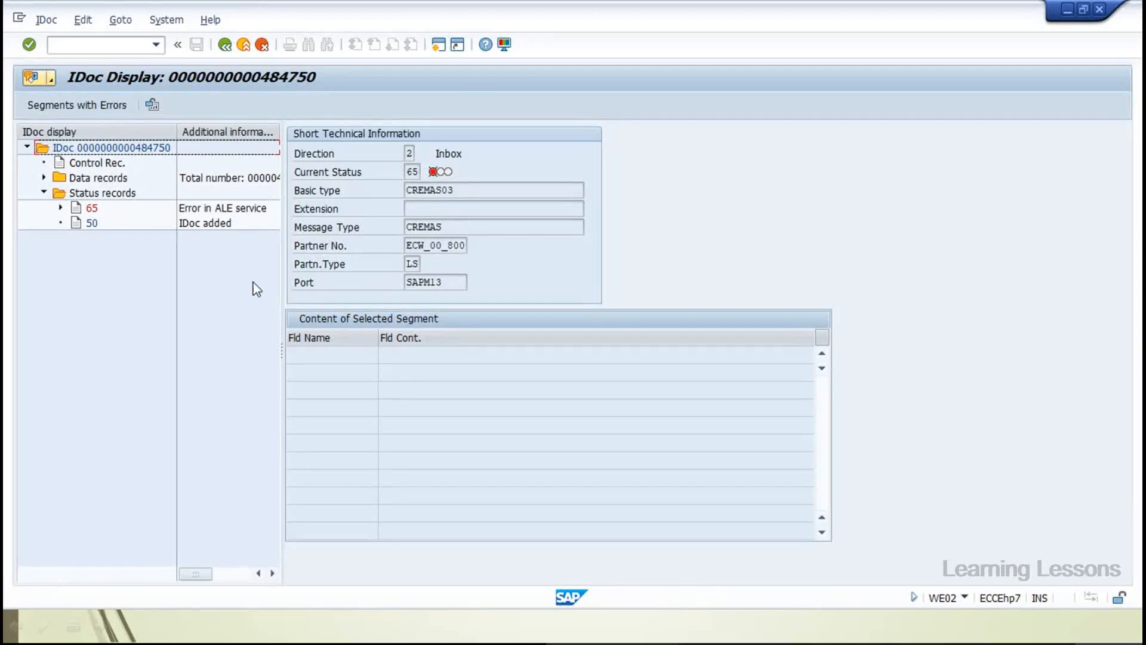
pyautogui.moveTo(281, 351); pyautogui.dragTo(415, 356)
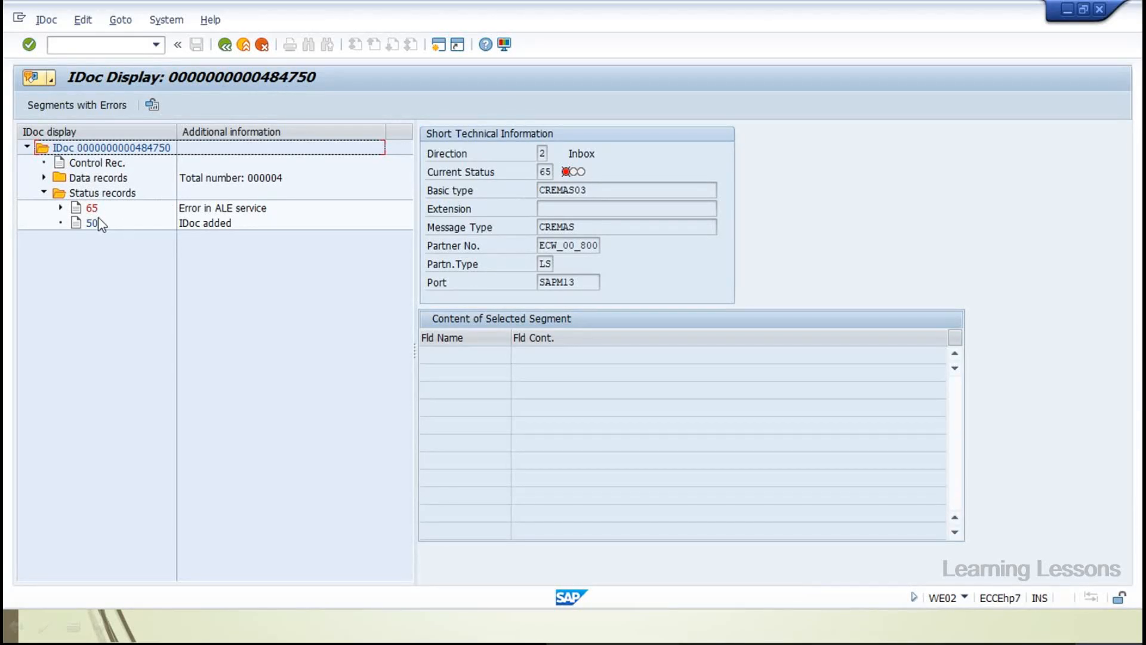
pyautogui.click(227, 51)
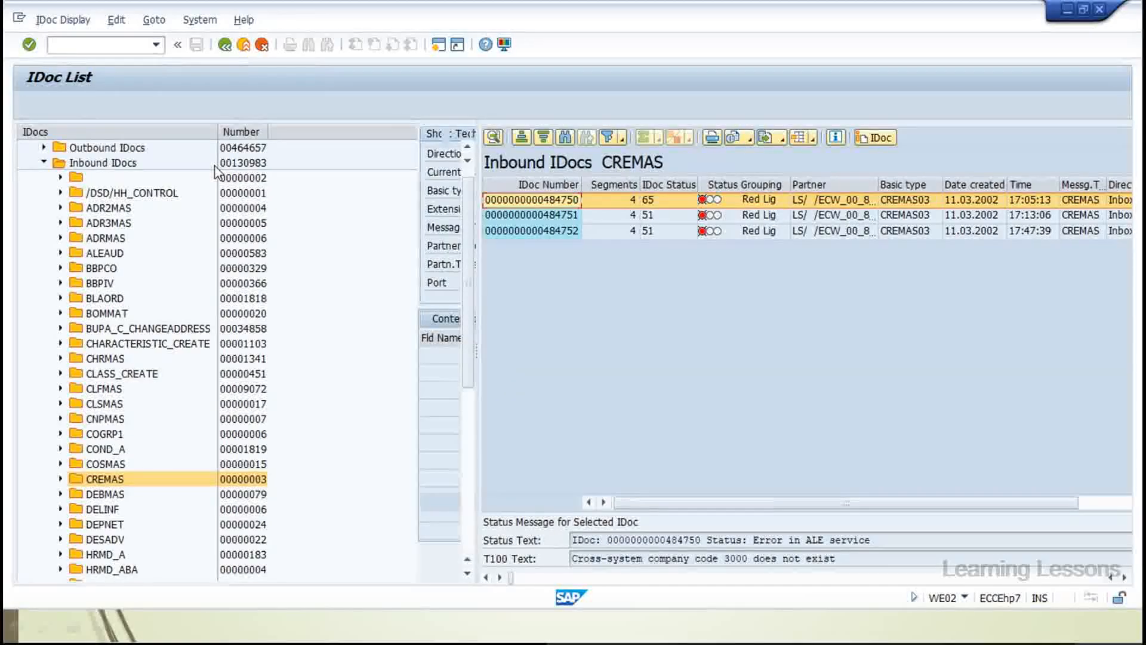
pyautogui.click(657, 216)
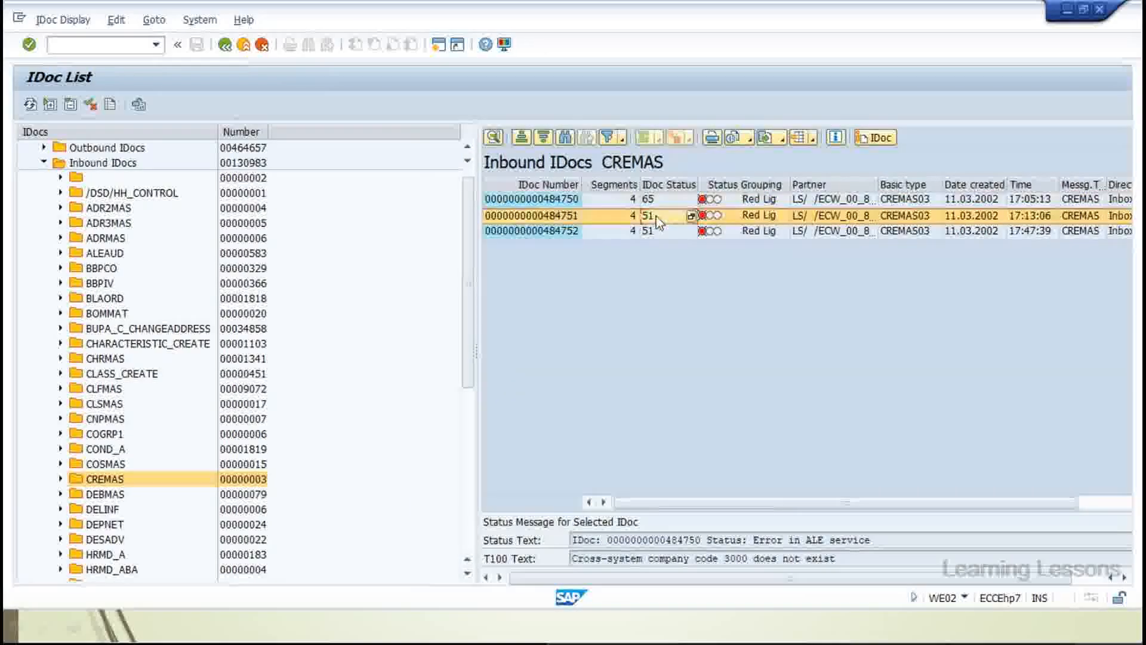
# Open IDoc 484751 and read status 51's long text on the undetermined tax jurisdiction code
pyautogui.doubleClick(658, 220)
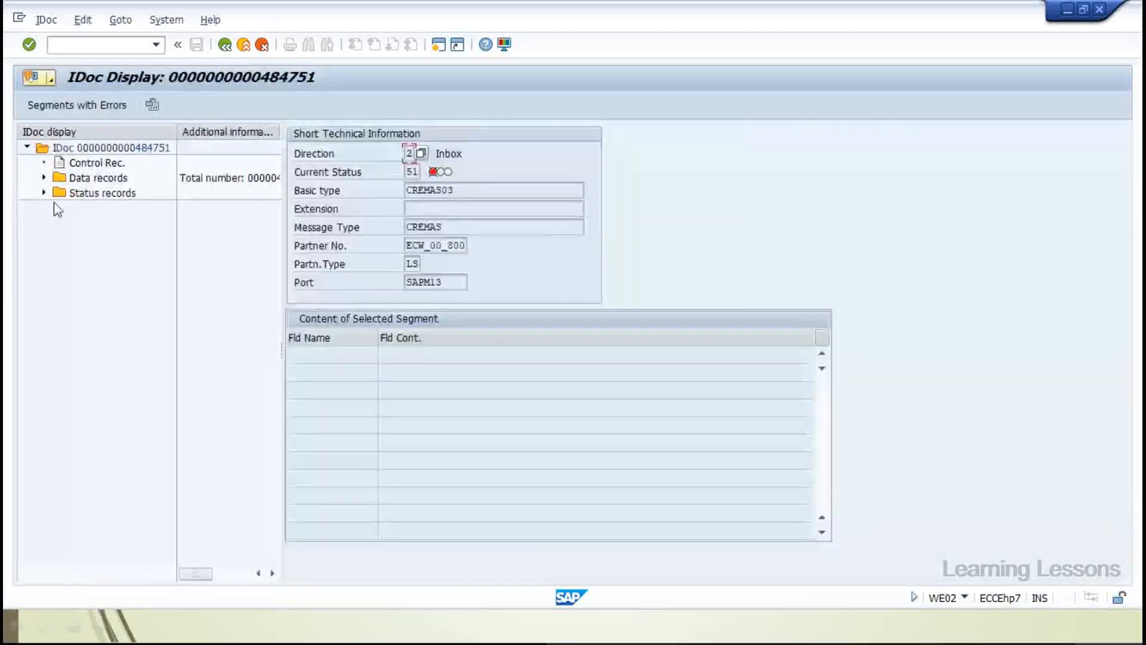
pyautogui.moveTo(286, 352); pyautogui.dragTo(545, 370)
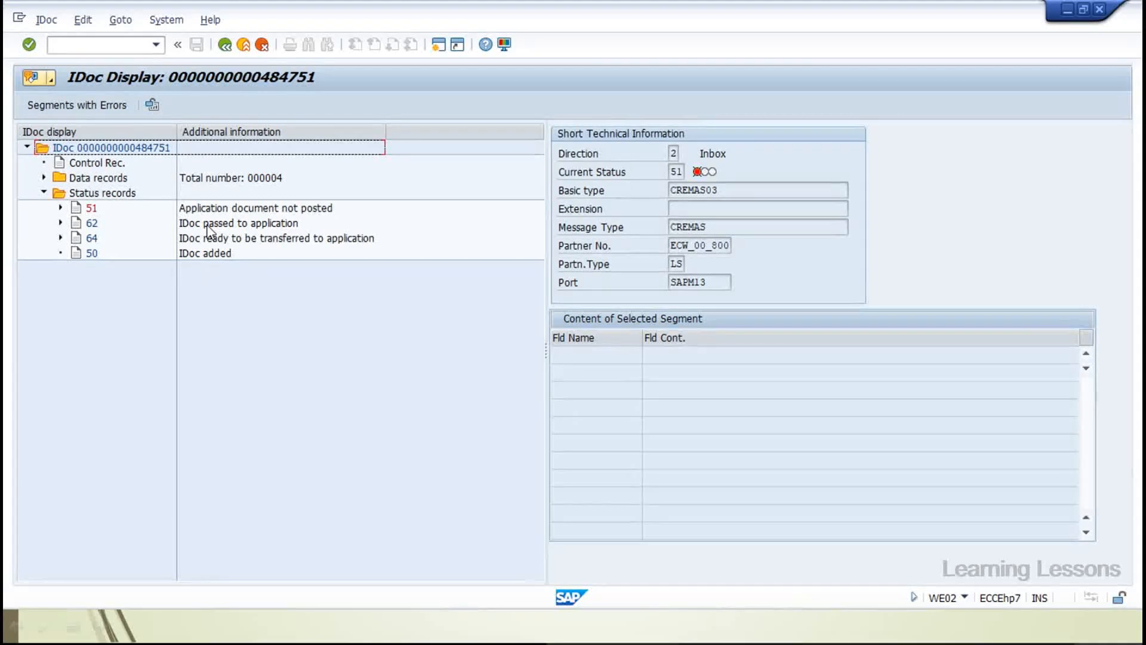
pyautogui.click(60, 208)
pyautogui.moveTo(174, 131); pyautogui.dragTo(394, 161)
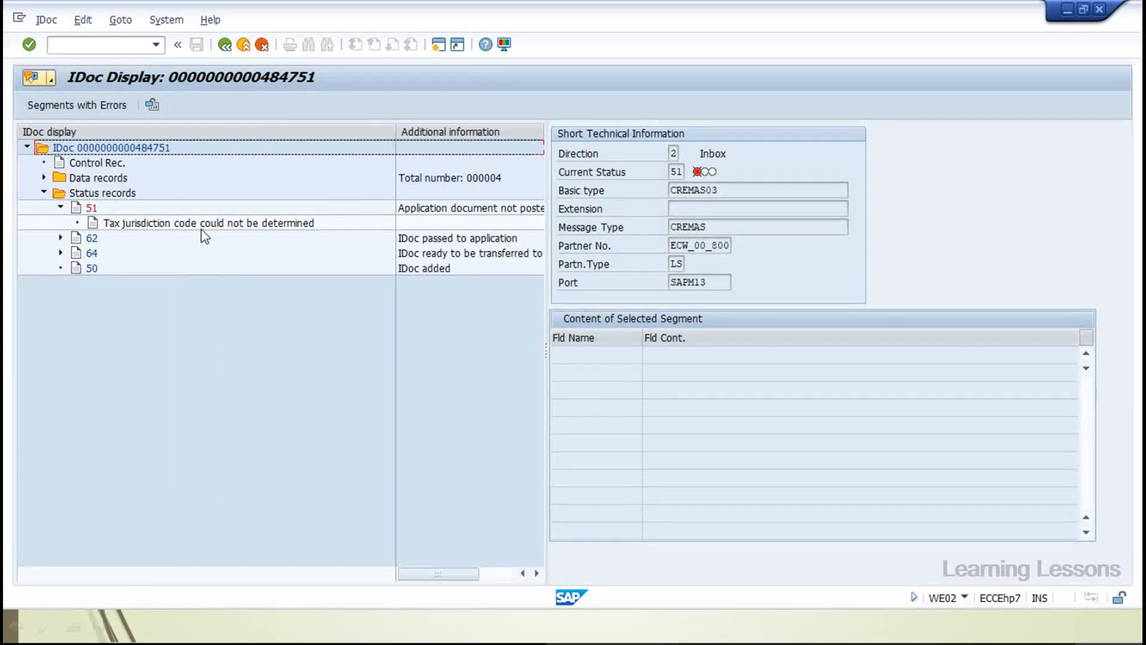
pyautogui.click(154, 223)
pyautogui.press('F1')
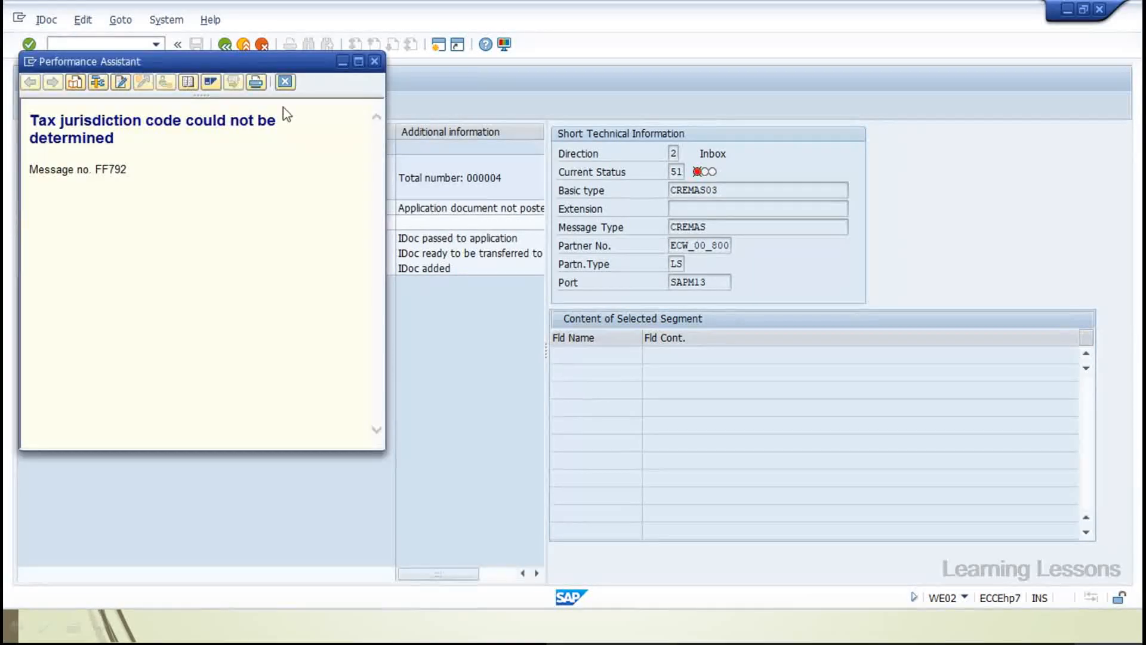
pyautogui.press('Escape')
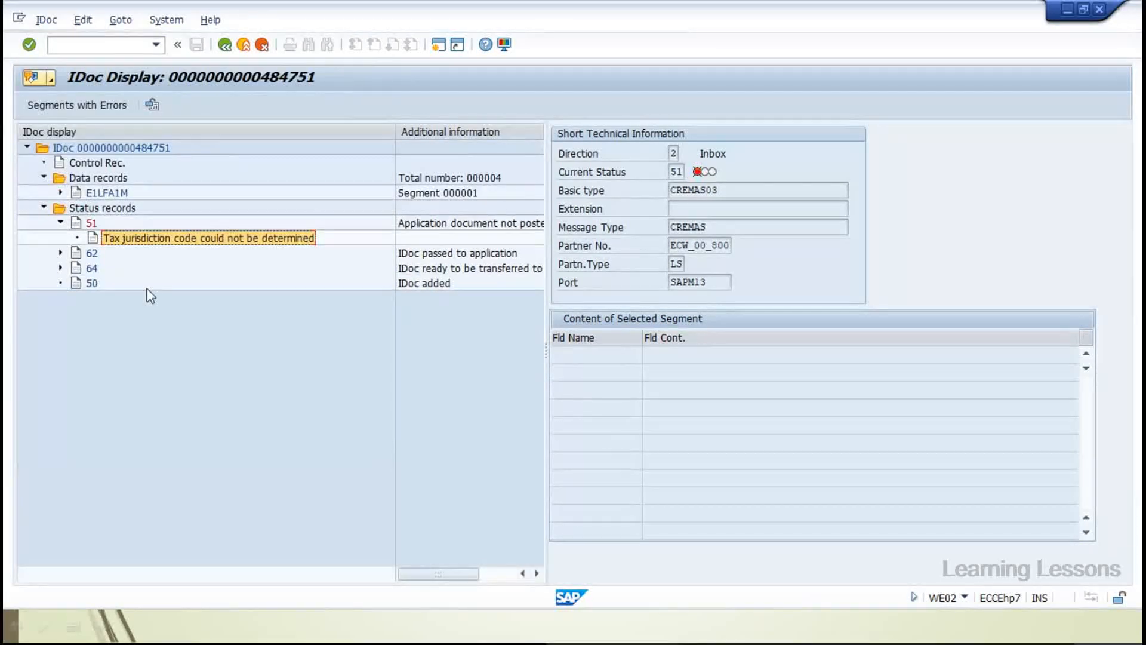
# Inspect the TAXBS field in the E1LFA1M segment, then return to the IDoc list
pyautogui.click(107, 194)
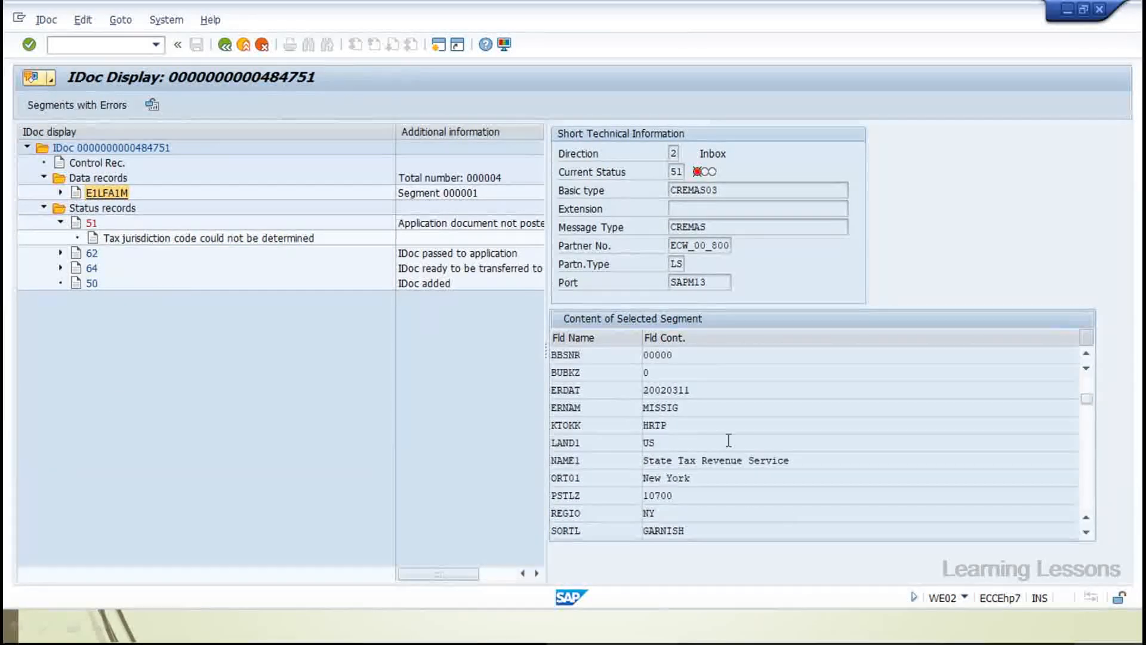
pyautogui.scroll(-2, 729, 441)
pyautogui.scroll(-2, 729, 441)
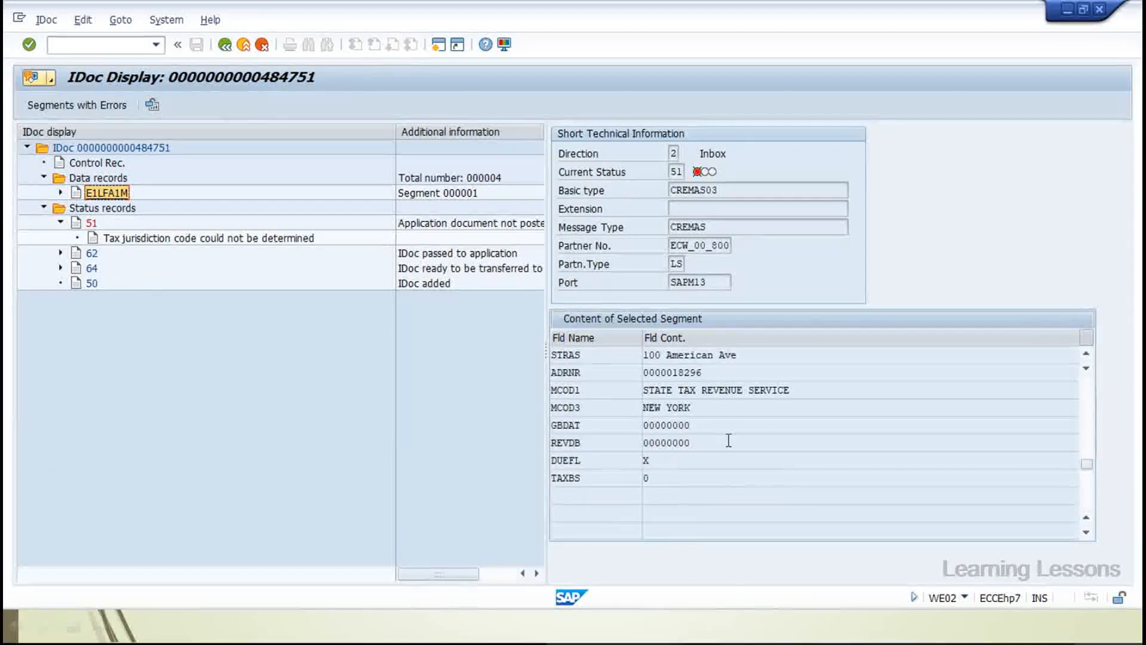
pyautogui.moveTo(582, 478); pyautogui.dragTo(524, 480)
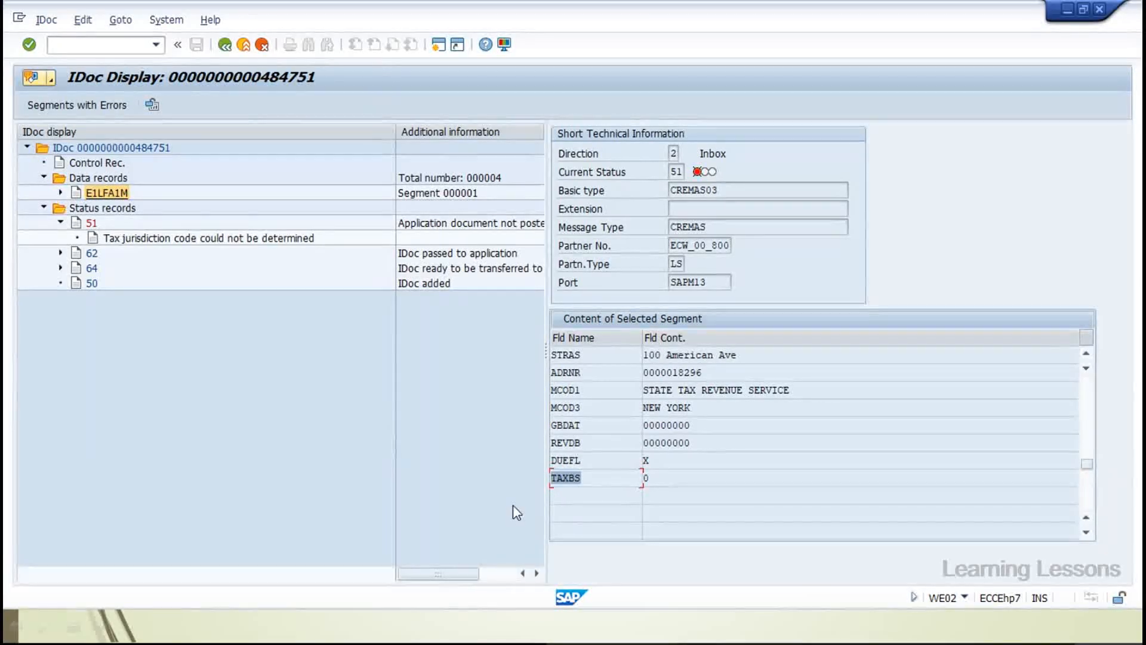
pyautogui.click(662, 481)
pyautogui.click(586, 479)
pyautogui.scroll(4, 587, 480)
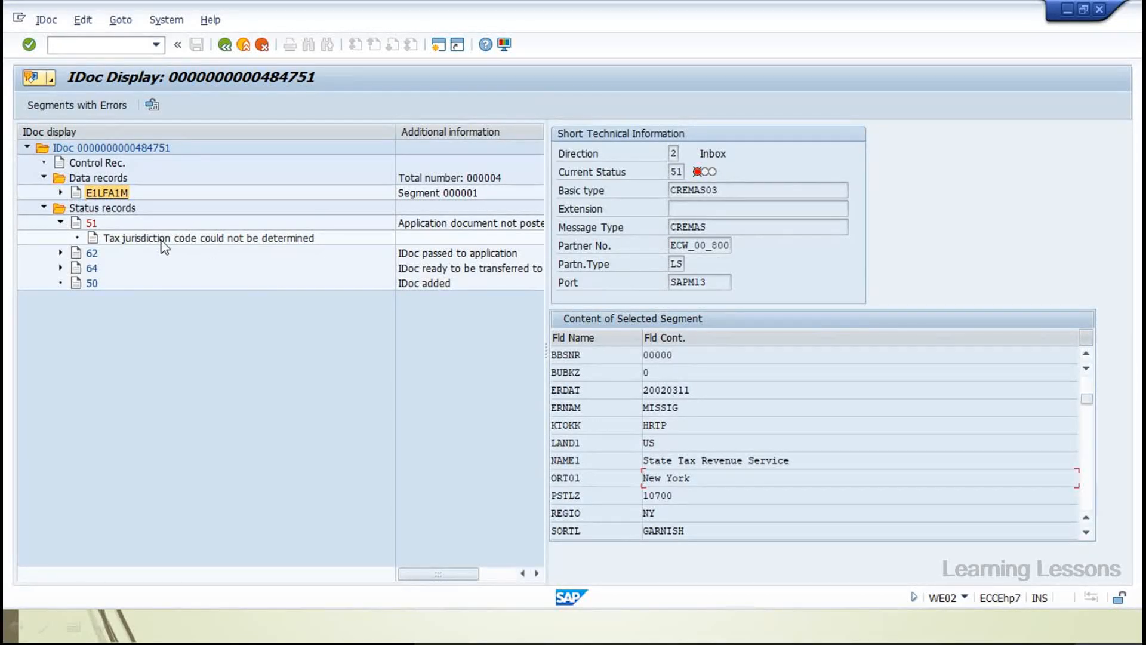
pyautogui.click(362, 194)
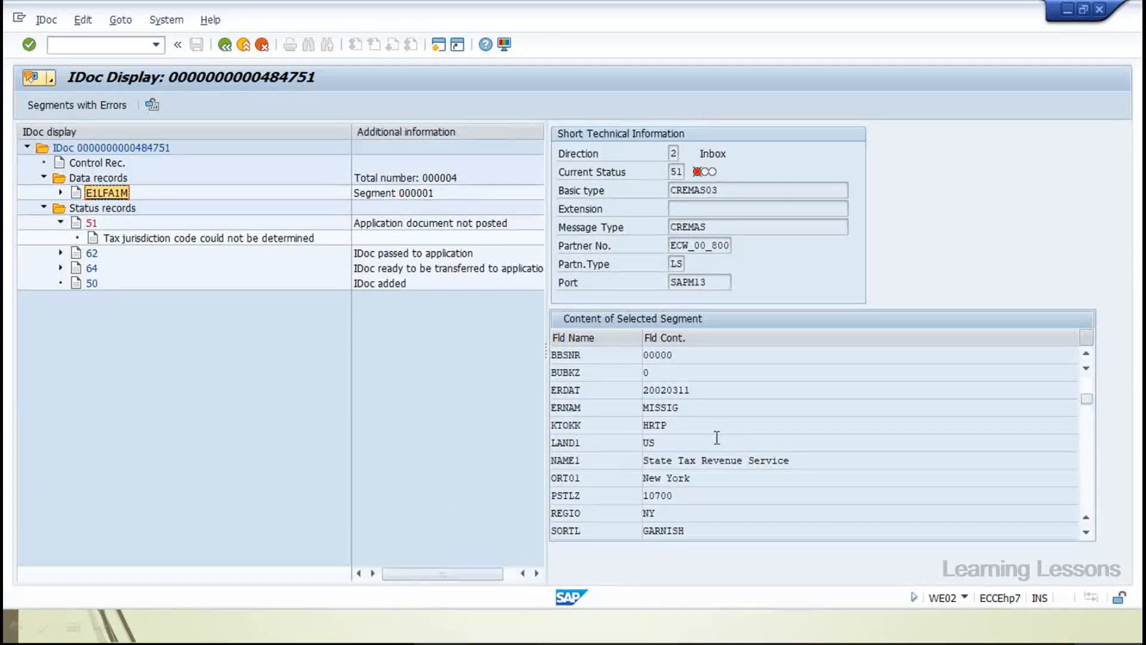
pyautogui.scroll(-3, 639, 406)
pyautogui.scroll(-2, 638, 406)
pyautogui.click(563, 425)
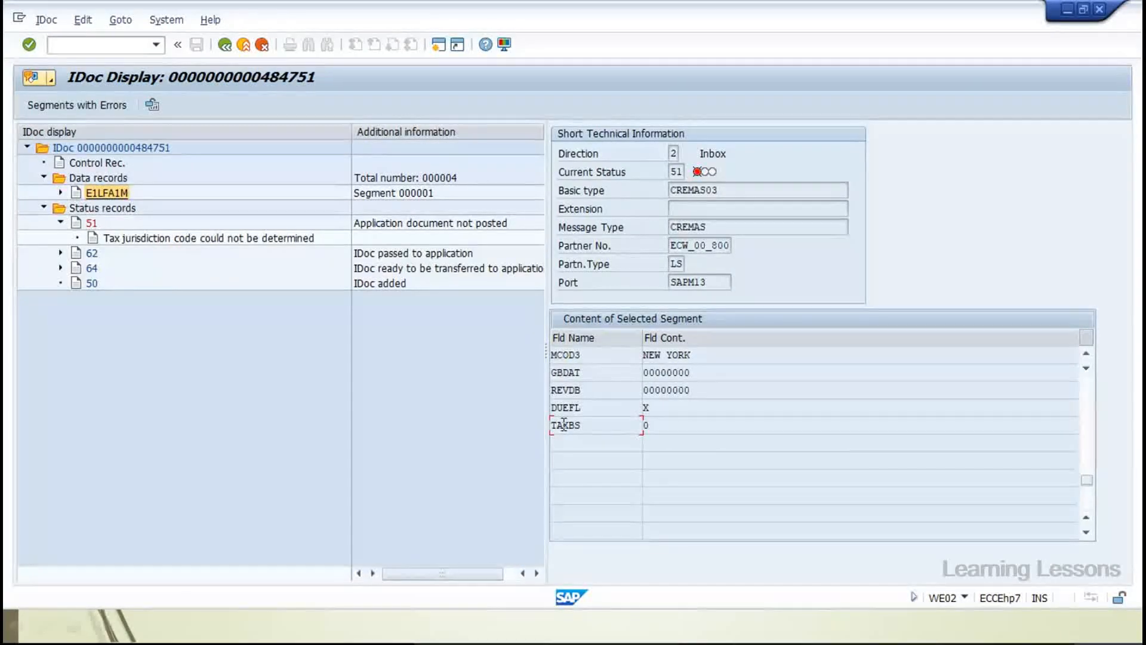
pyautogui.doubleClick(564, 425)
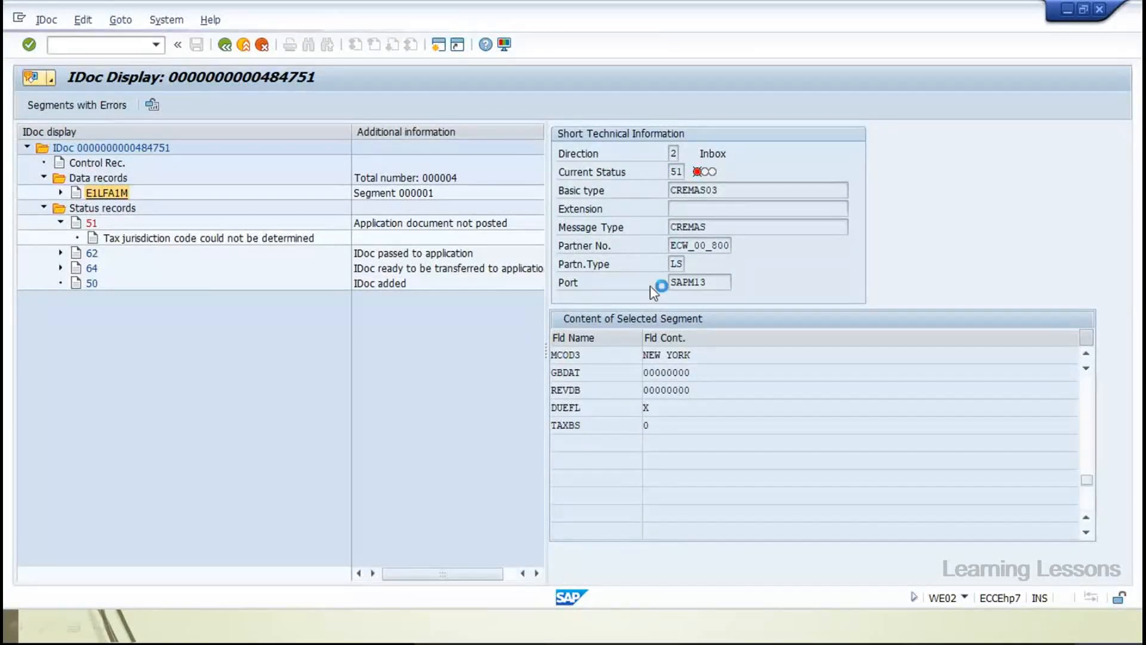
pyautogui.click(222, 49)
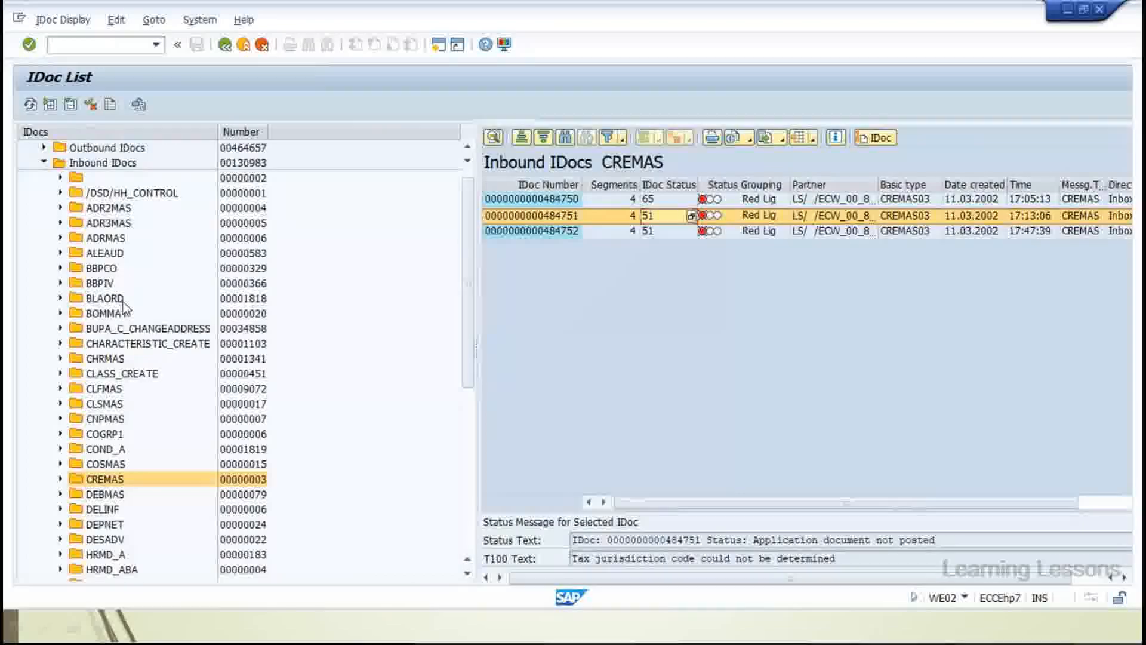
# Collapse the Inbound IDocs folder and widen the IDoc tree's Number column
pyautogui.scroll(-5, 124, 308)
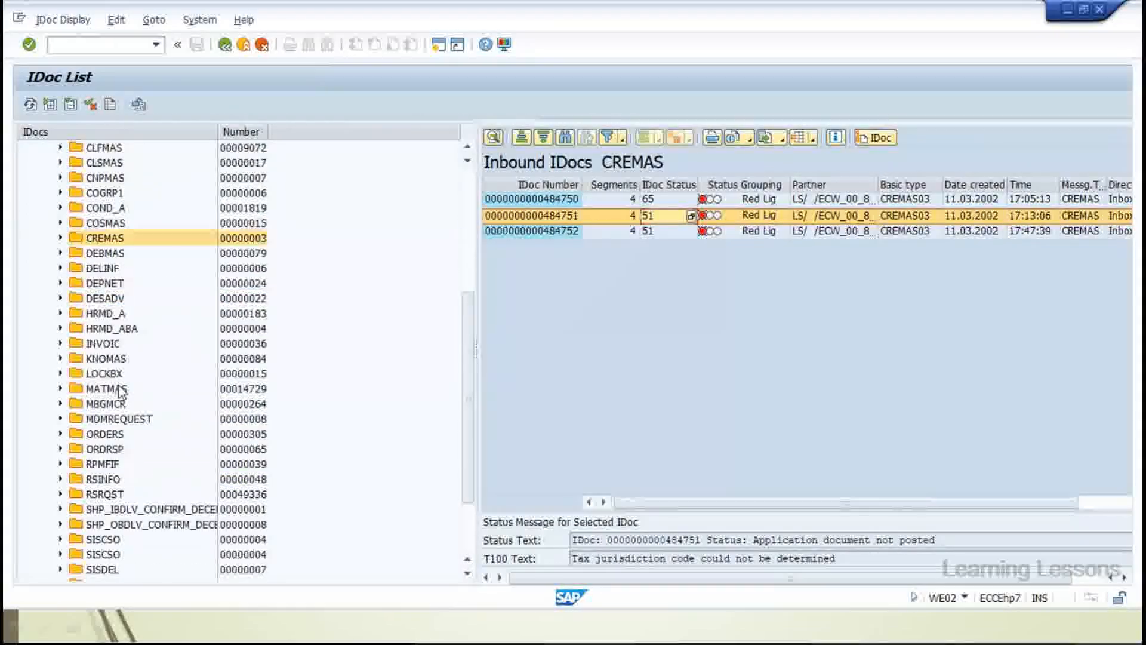
pyautogui.scroll(-1, 114, 404)
pyautogui.scroll(-1, 114, 404)
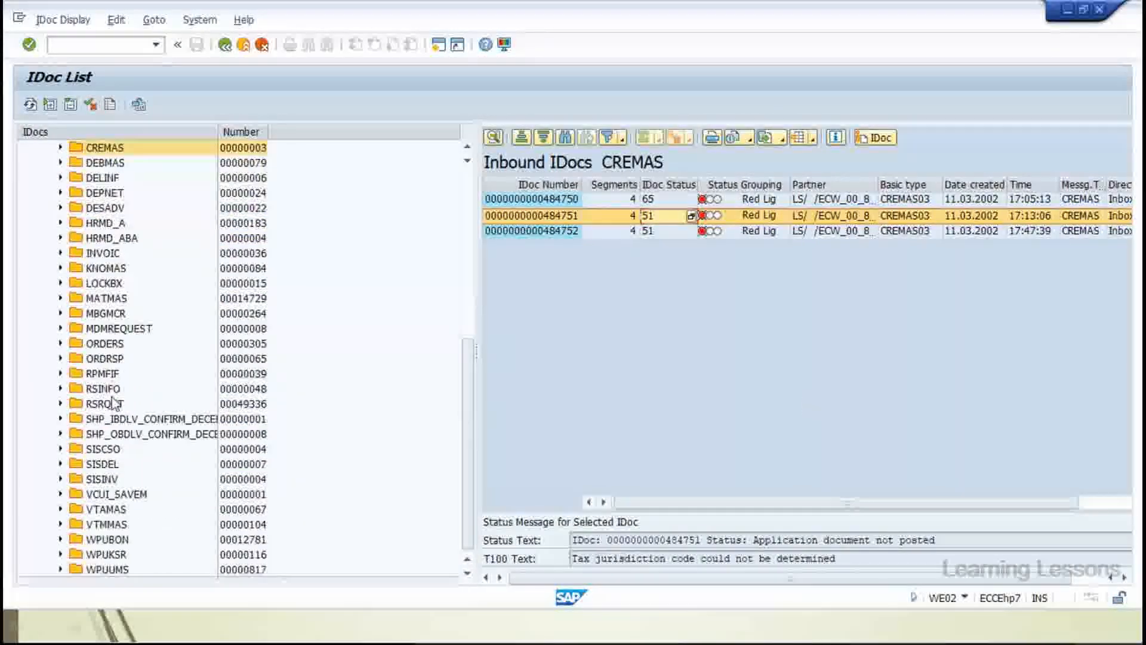
pyautogui.scroll(6, 115, 404)
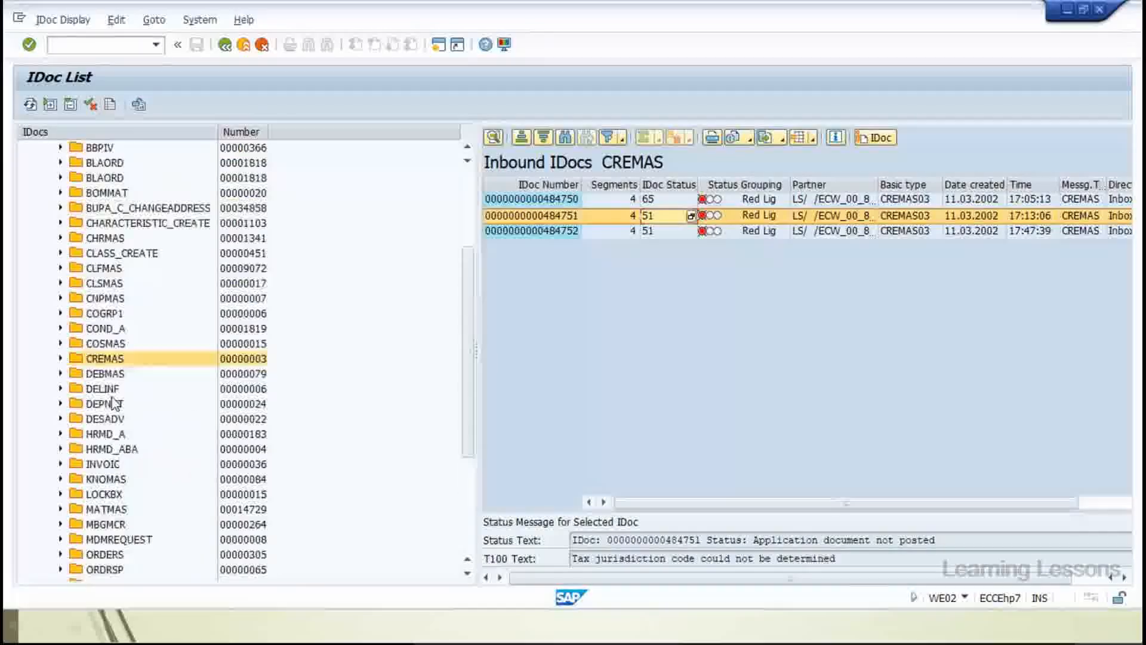
pyautogui.scroll(-5, 116, 406)
pyautogui.scroll(-2, 117, 406)
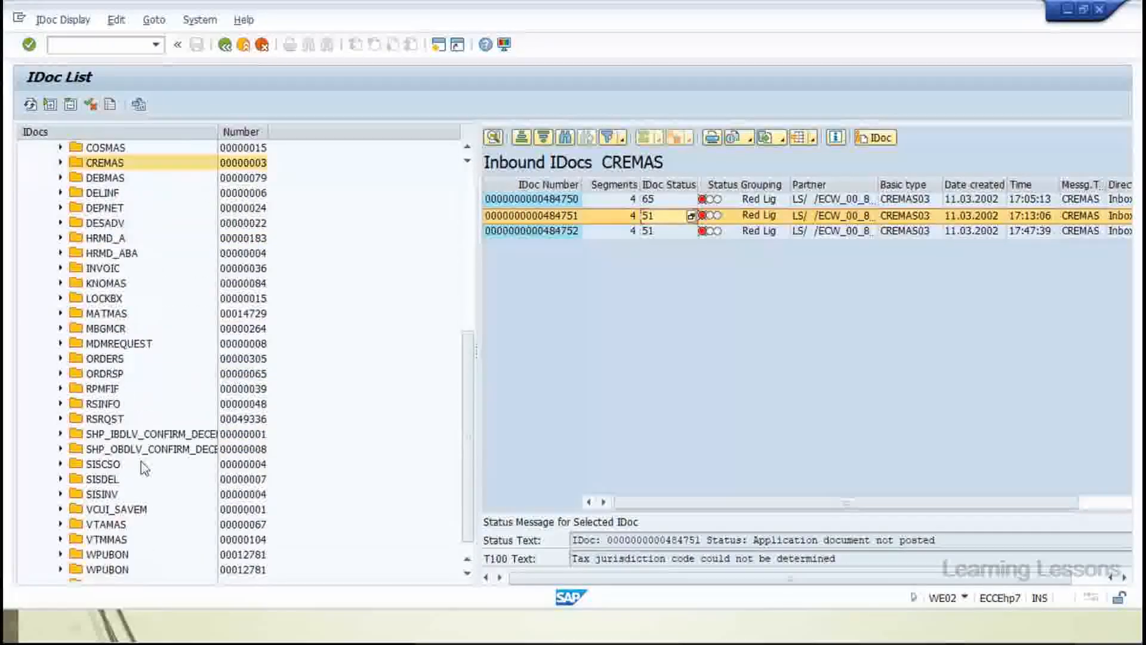
pyautogui.scroll(-1, 83, 574)
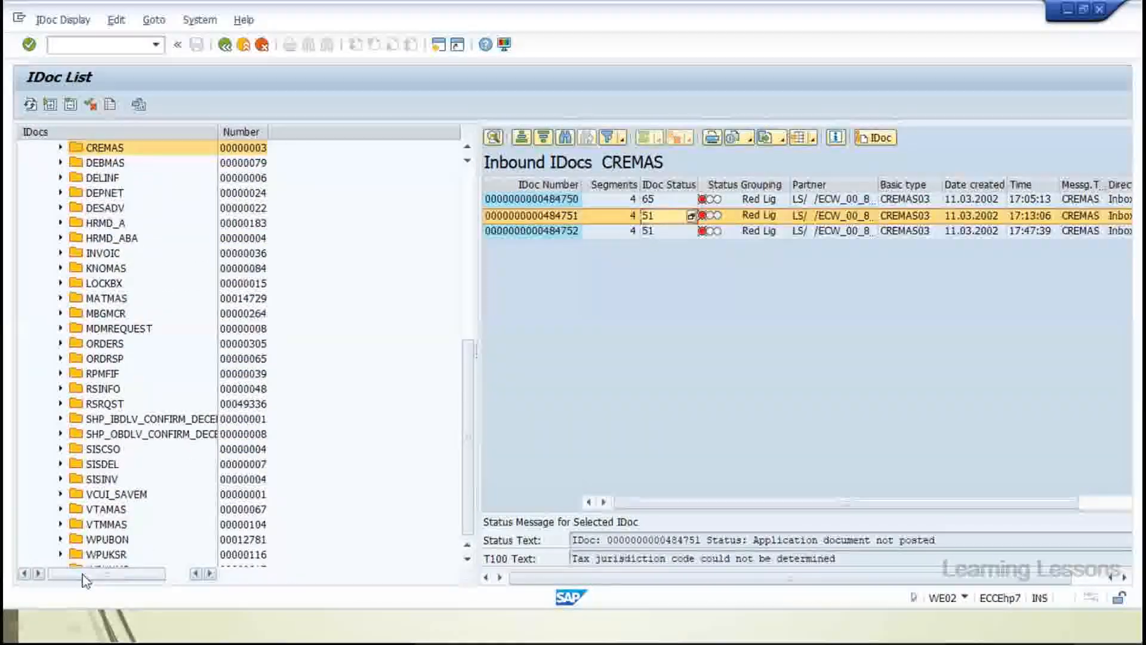
pyautogui.scroll(-1, 84, 581)
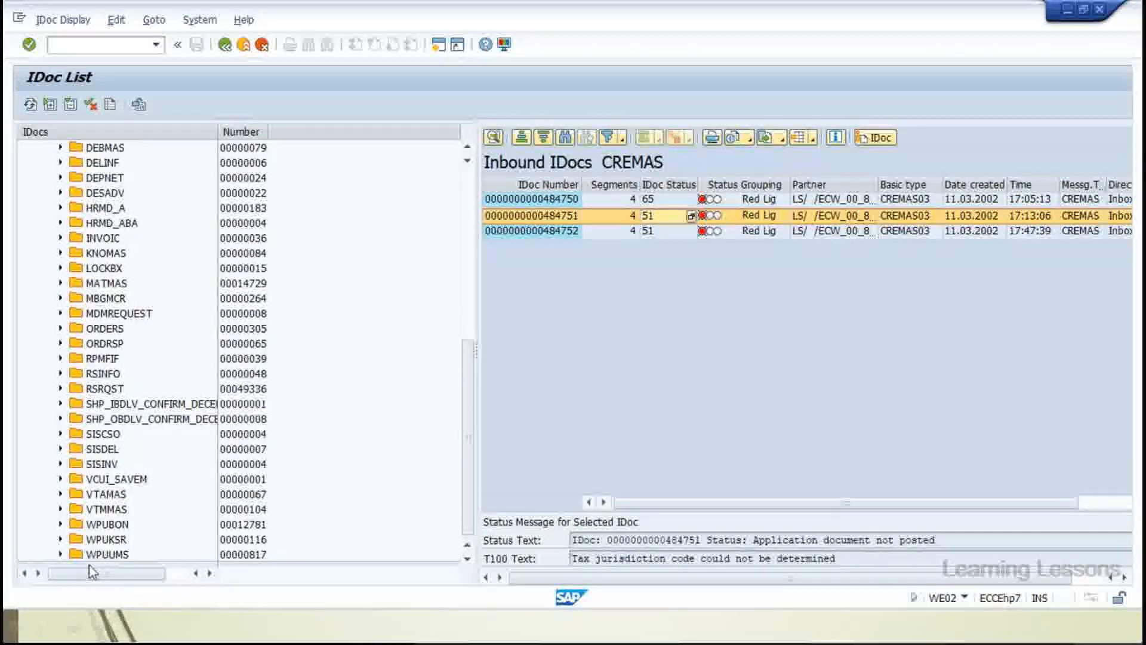
pyautogui.scroll(3, 93, 552)
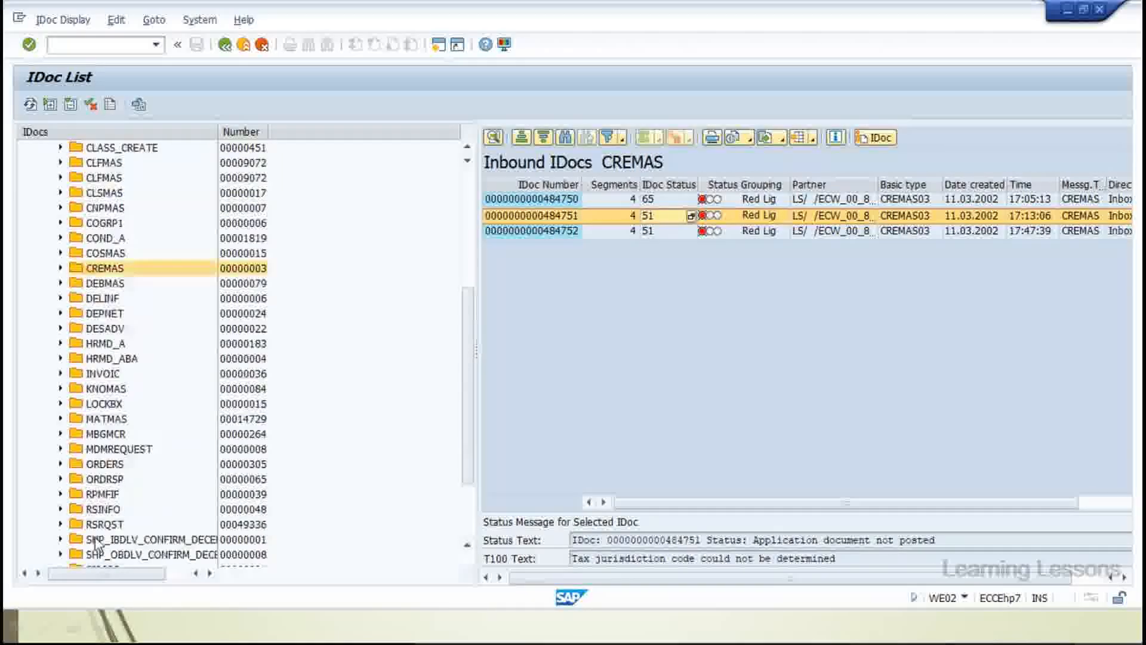
pyautogui.scroll(4, 95, 542)
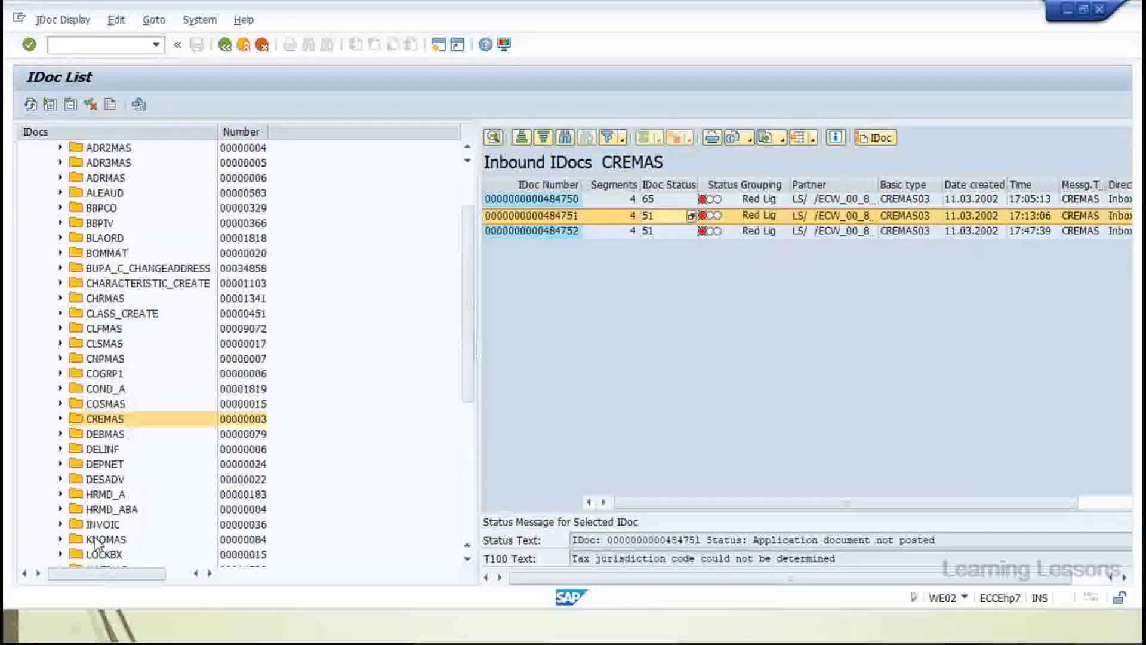
pyautogui.scroll(2, 95, 542)
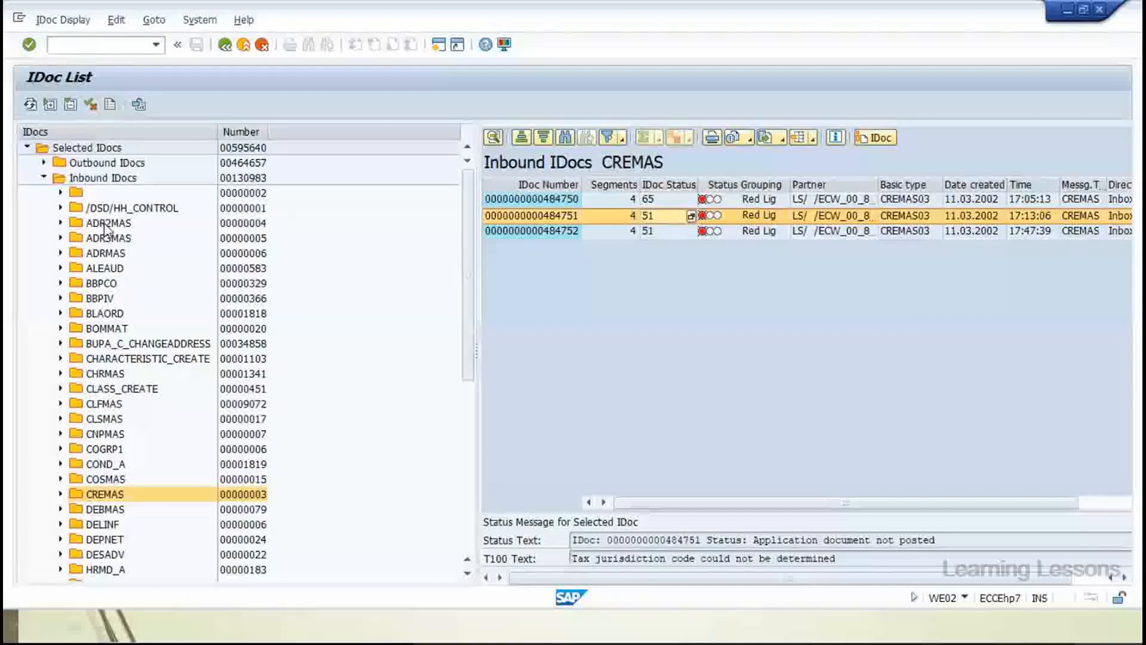
pyautogui.doubleClick(242, 177)
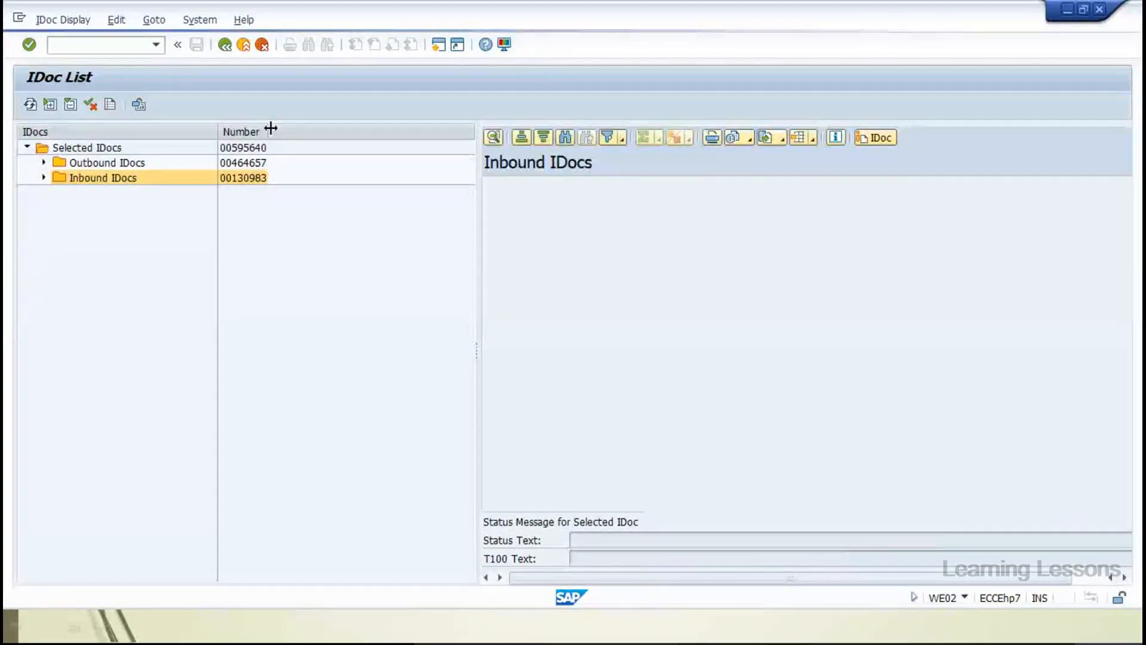
pyautogui.moveTo(271, 128); pyautogui.dragTo(381, 127)
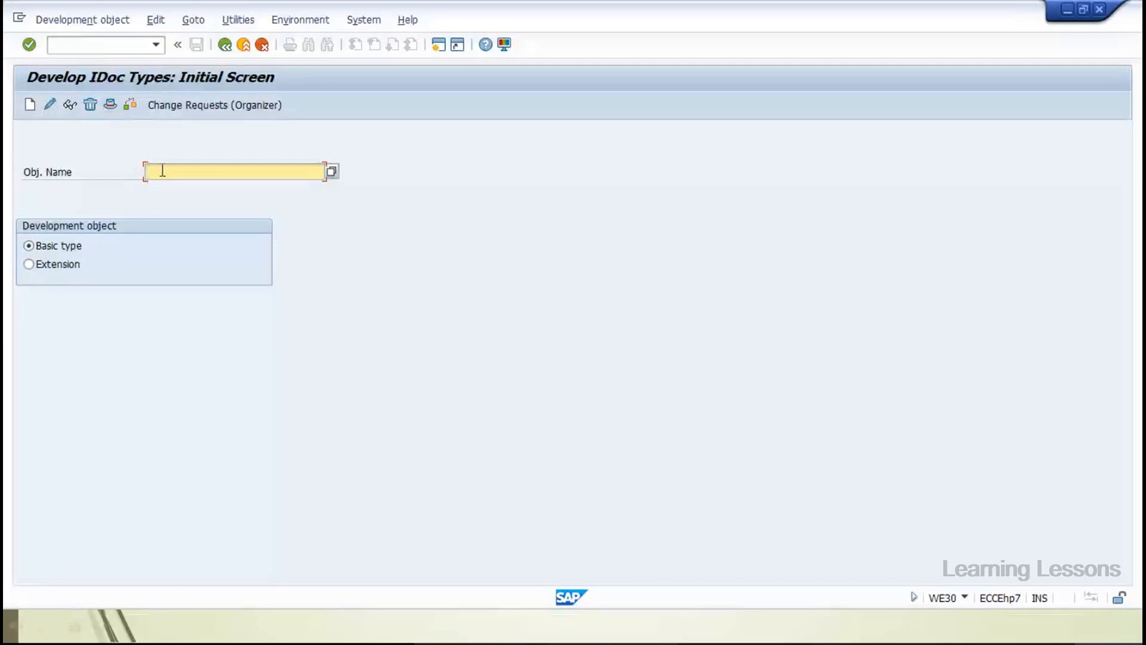
# Display basic type ORDERS01 (Purchasing/Sales) with its header segments E1EDK01 through E1EDS01
pyautogui.write('orders01')
pyautogui.press('F7')
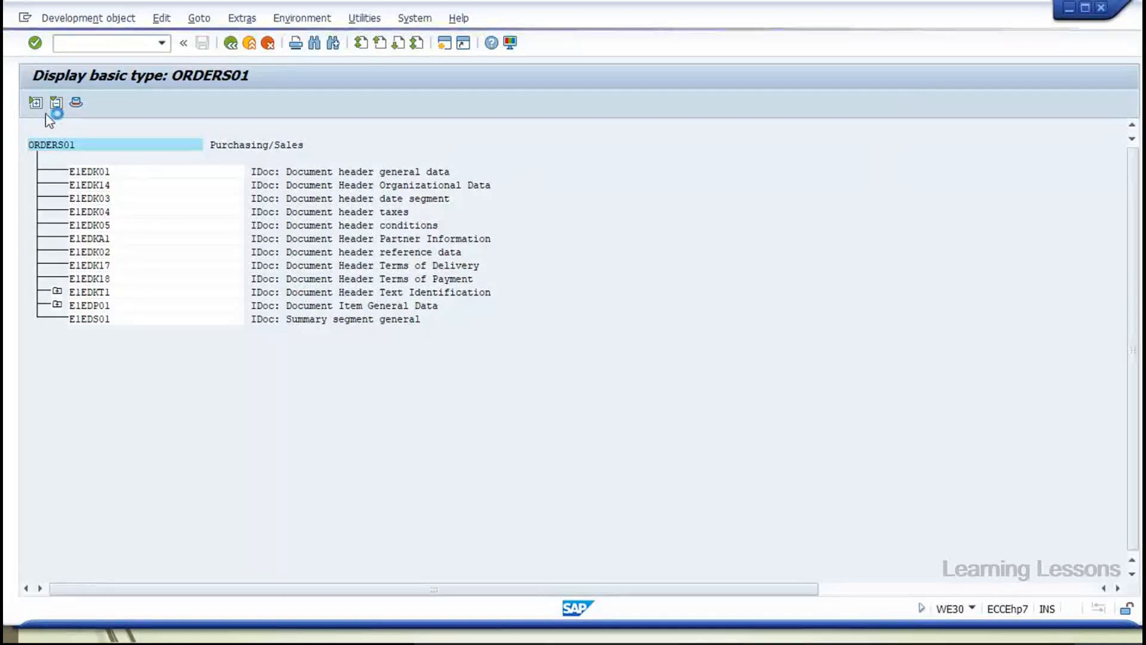
pyautogui.click(25, 17)
# After the broken connection, log back into the ABAP Training system with user name and password
pyautogui.click(58, 157)
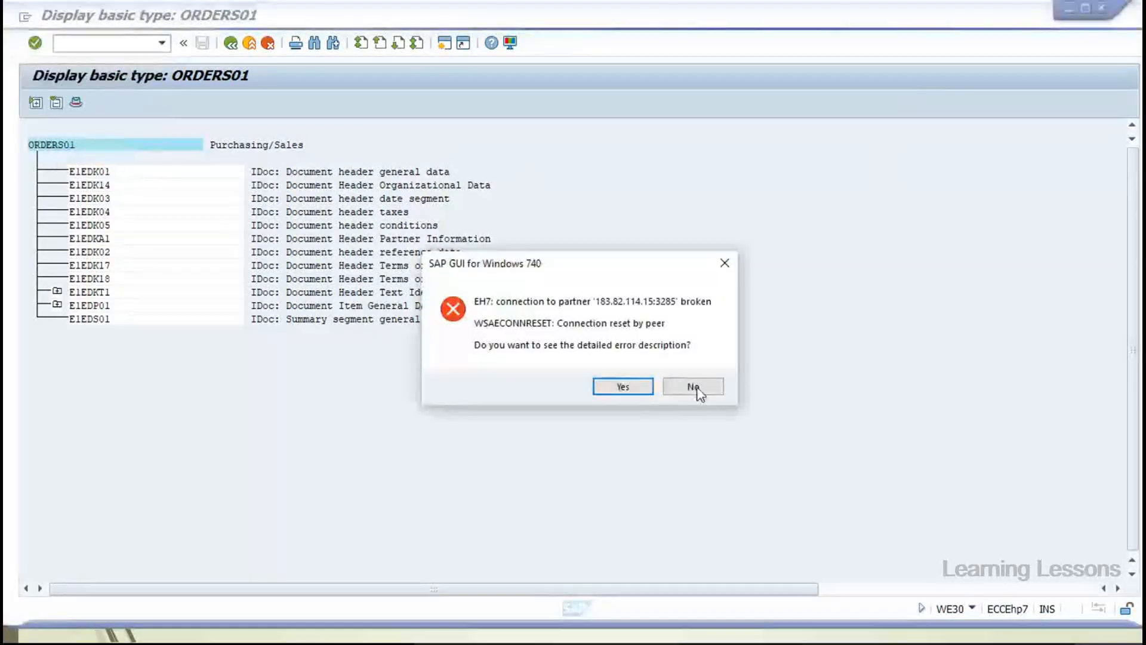
pyautogui.click(693, 387)
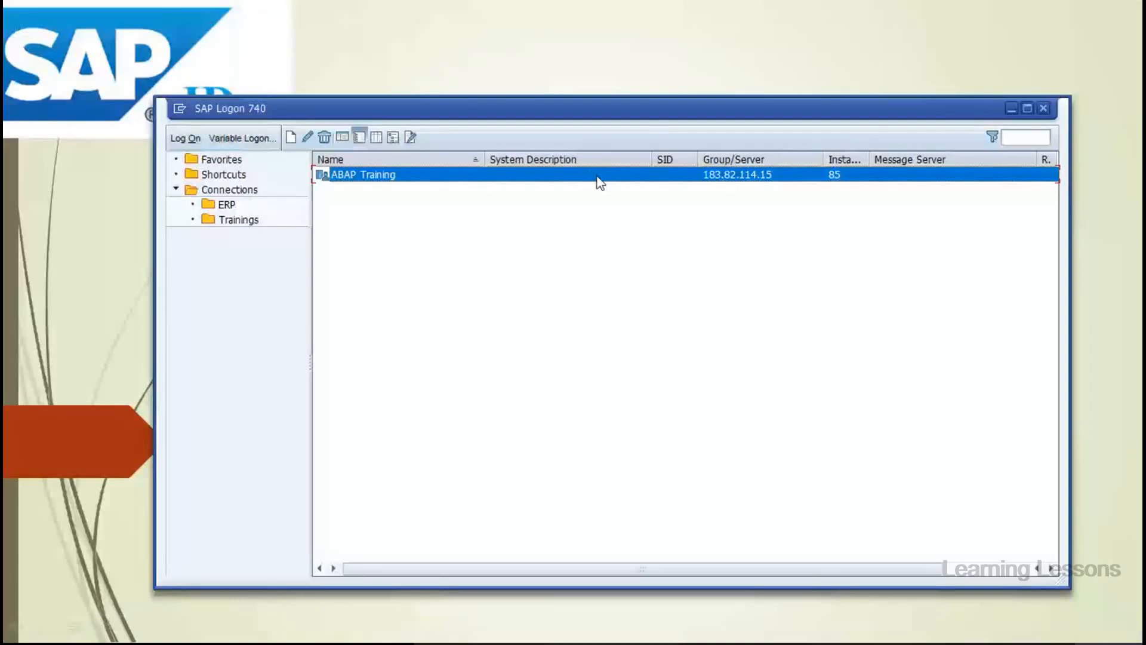
pyautogui.doubleClick(597, 176)
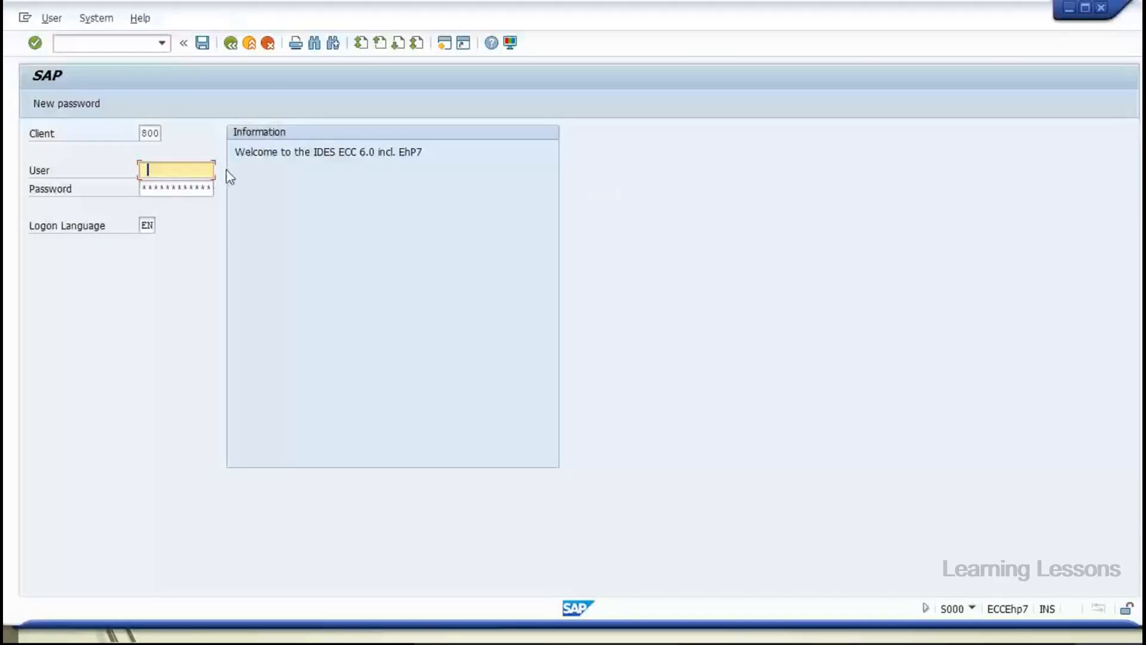
pyautogui.write('8')
pyautogui.click(186, 234)
pyautogui.press('Tab')
pyautogui.write('***')
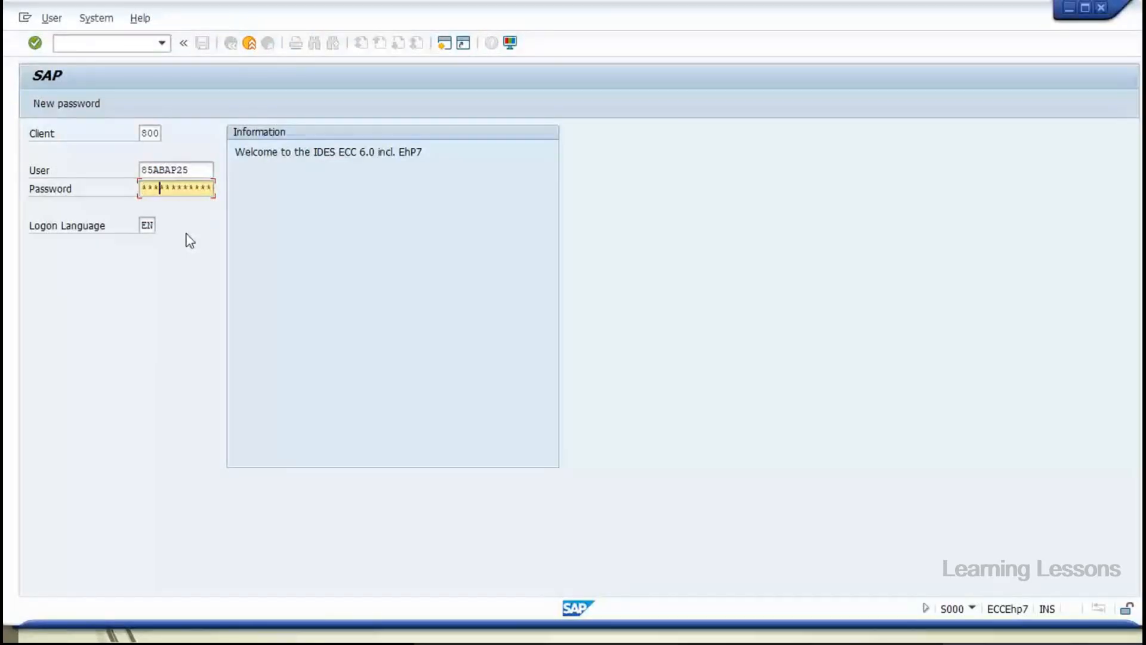
pyautogui.write('*****')
pyautogui.press('Return')
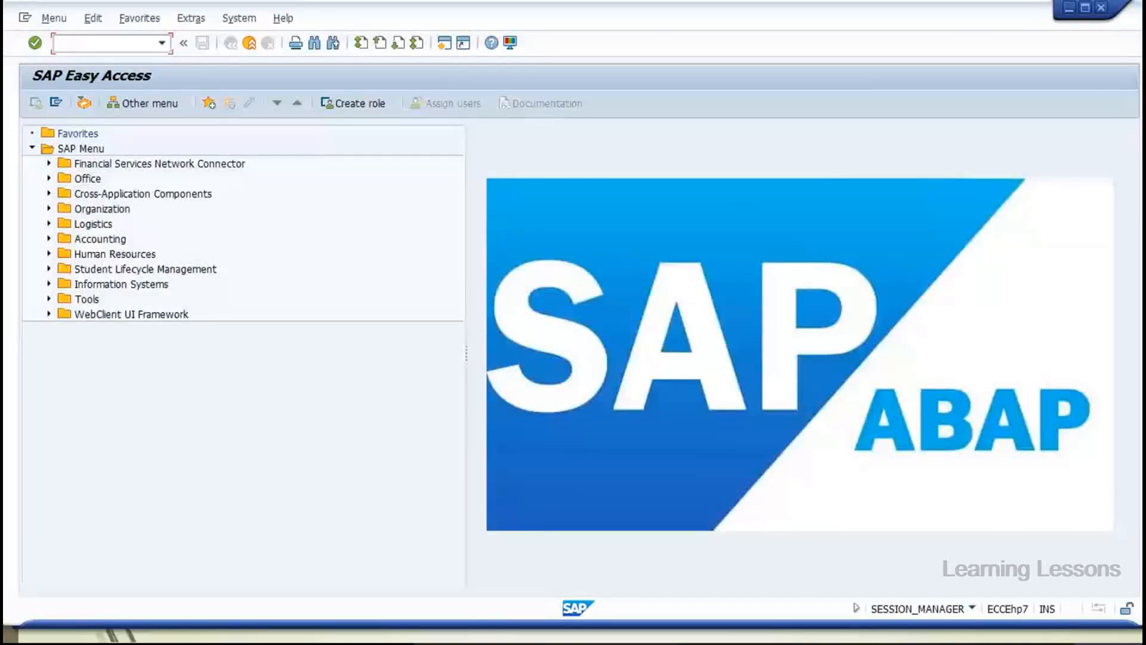
# In WE30, display the ORDERS01 basic type's segment tree from E1EDK01 to E1EDS01
pyautogui.write('WE30')
pyautogui.press('Return')
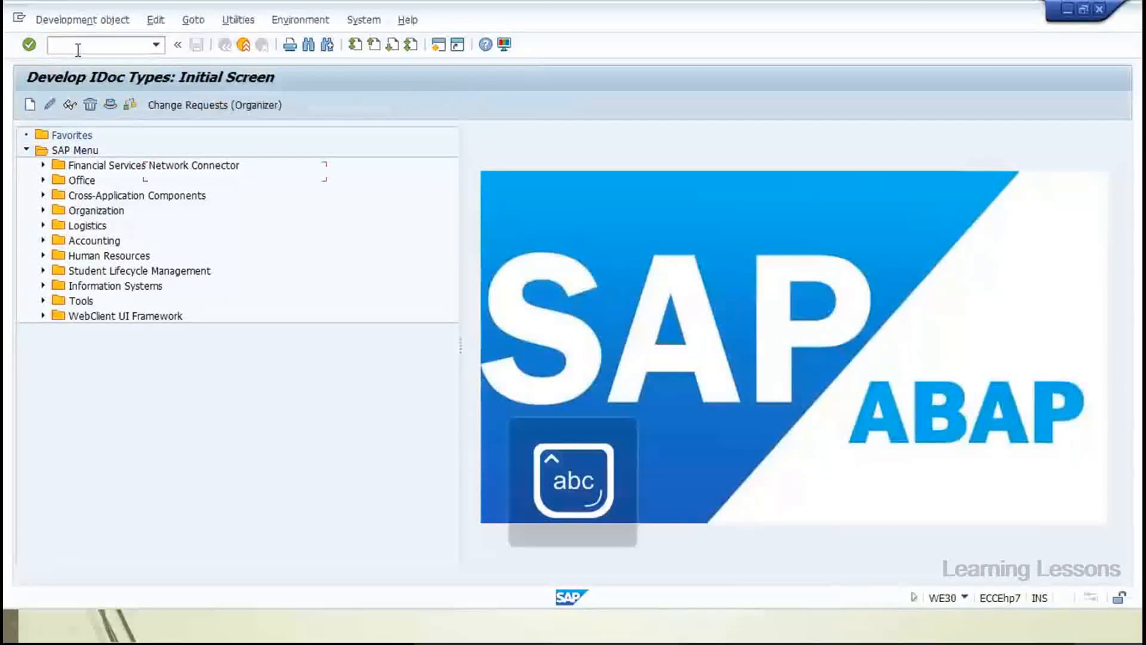
pyautogui.click(186, 172)
pyautogui.click(189, 201)
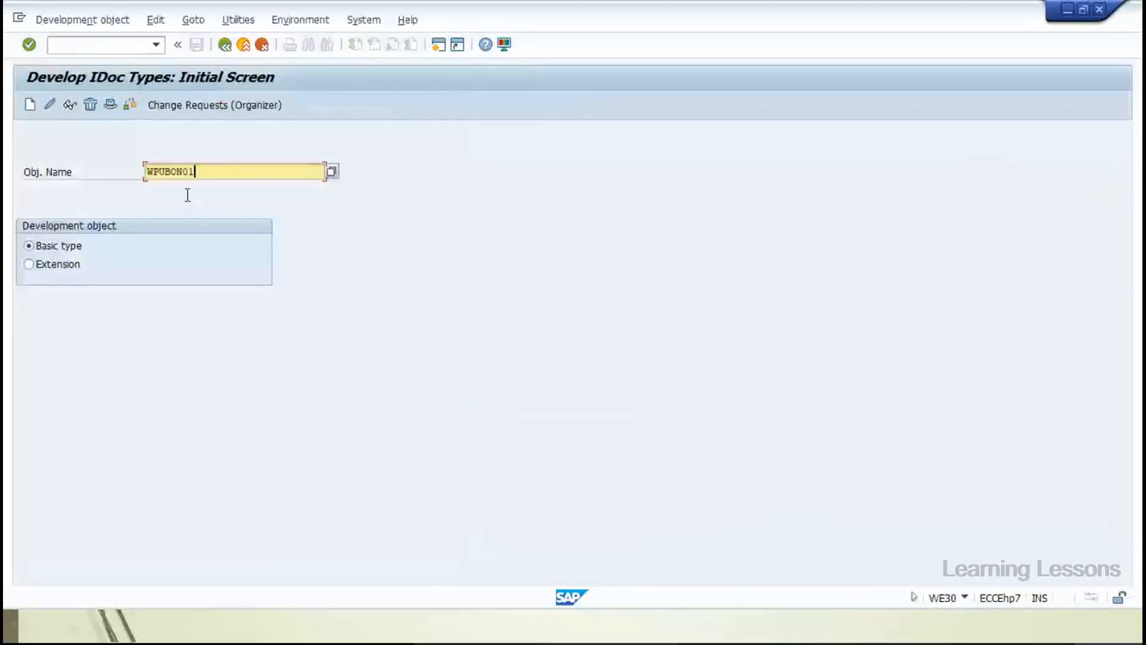
pyautogui.press('BackSpace')
pyautogui.press('BackSpace')
pyautogui.press('BackSpace')
pyautogui.press('BackSpace')
pyautogui.press('BackSpace')
pyautogui.press('BackSpace')
pyautogui.press('BackSpace')
pyautogui.press('BackSpace')
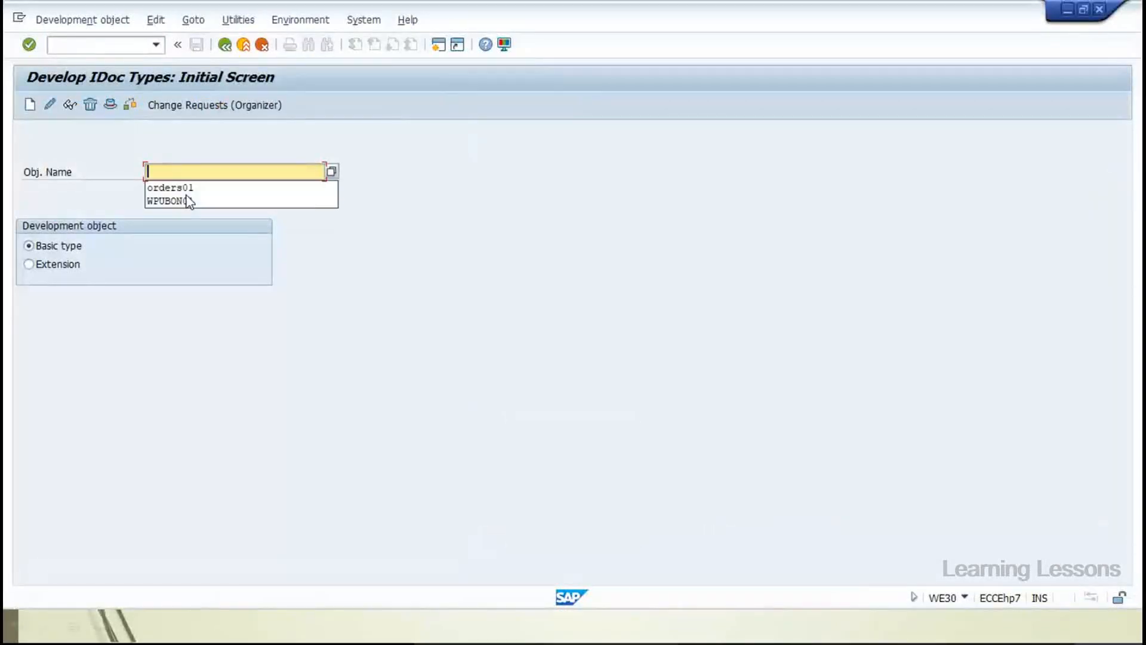
pyautogui.click(181, 189)
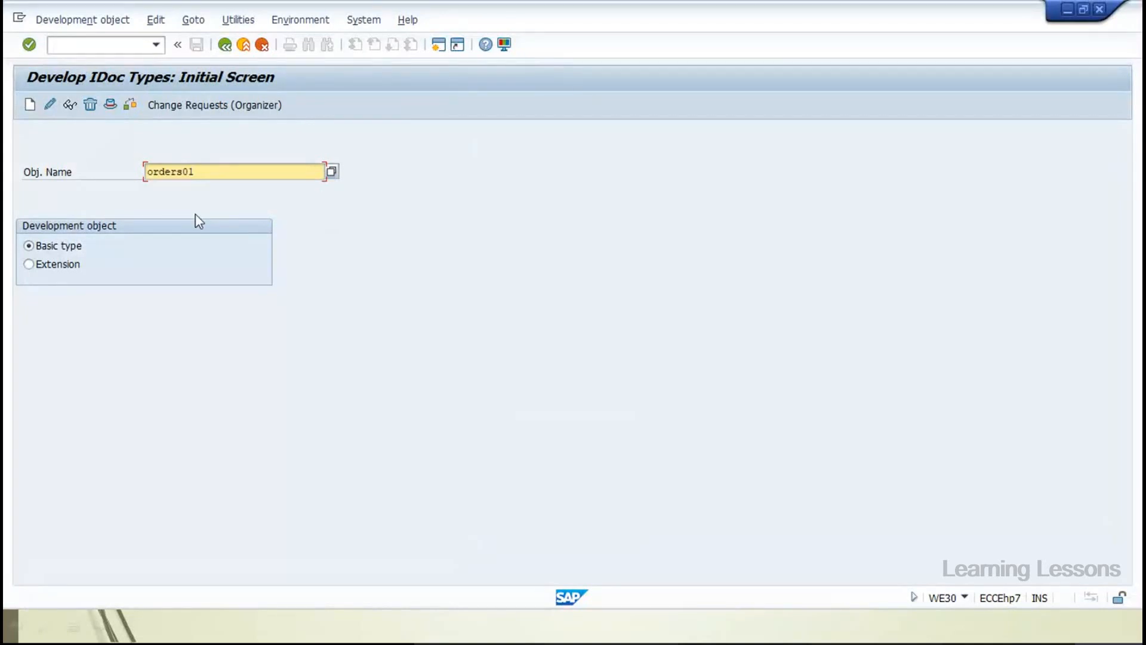
pyautogui.press('Return')
pyautogui.click(155, 190)
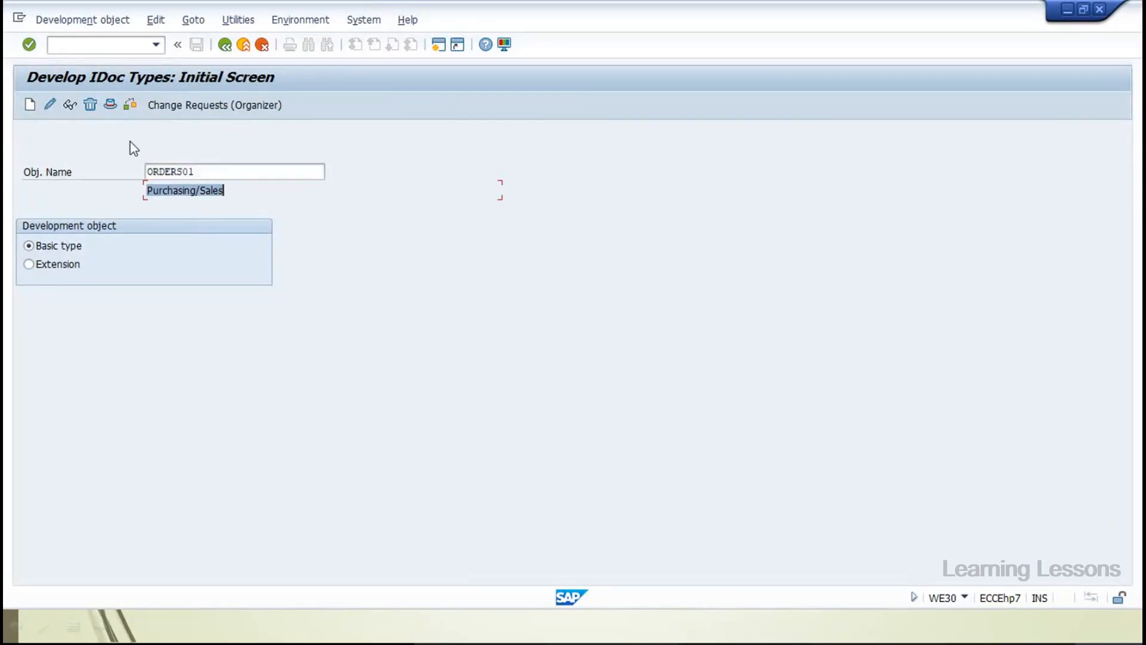
pyautogui.click(71, 109)
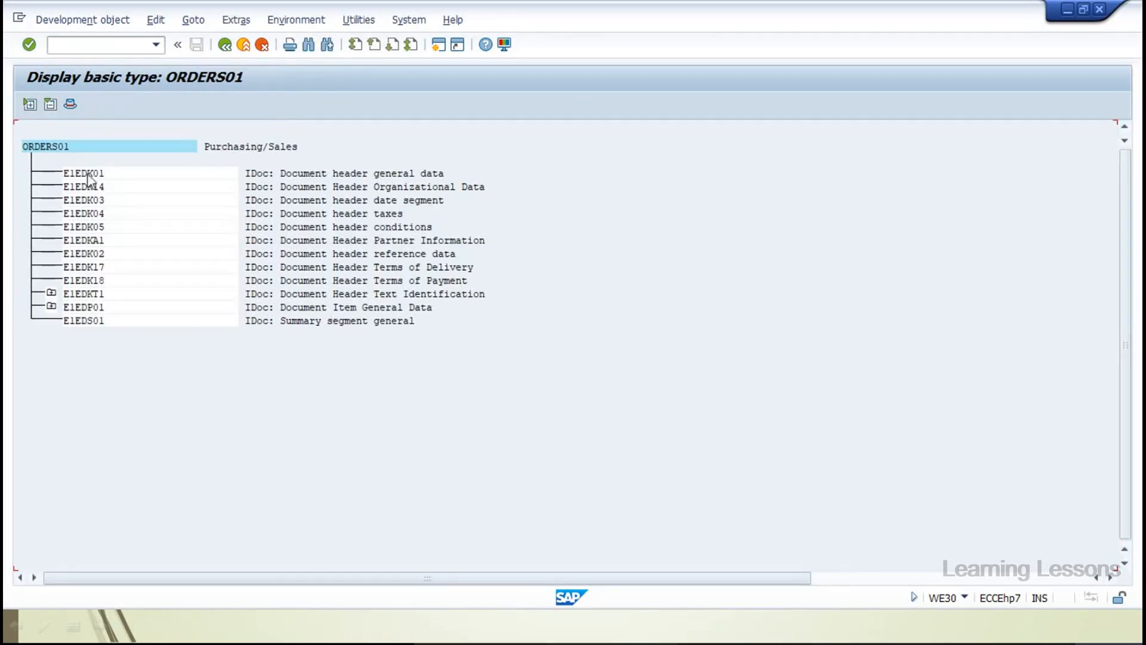
pyautogui.doubleClick(96, 174)
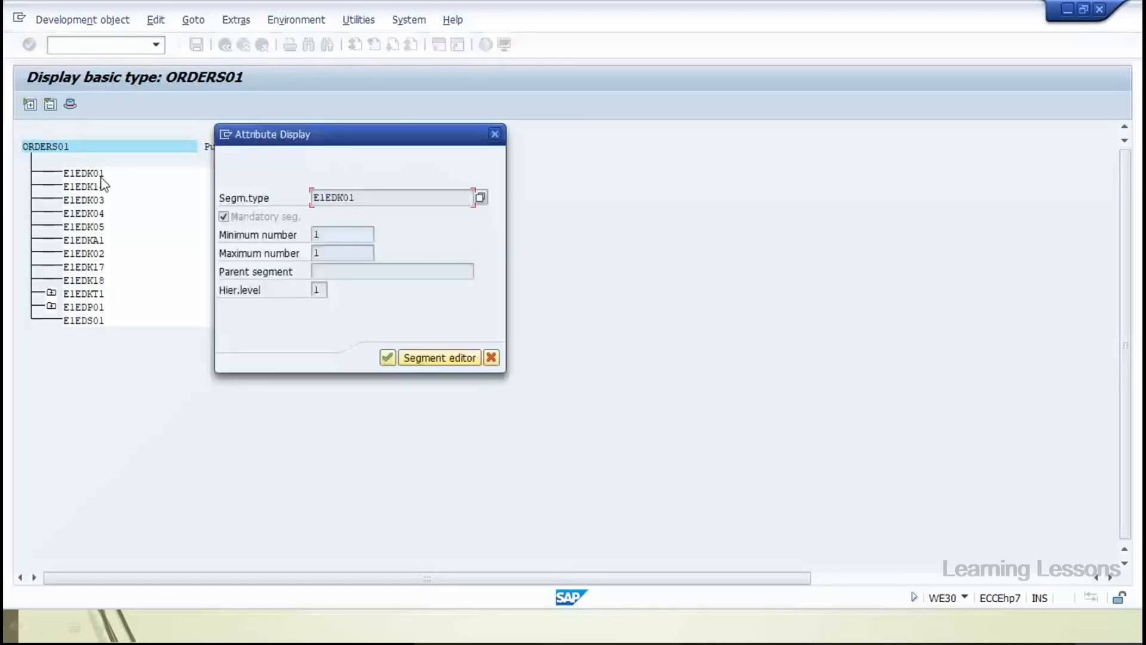
pyautogui.moveTo(352, 145); pyautogui.dragTo(466, 157)
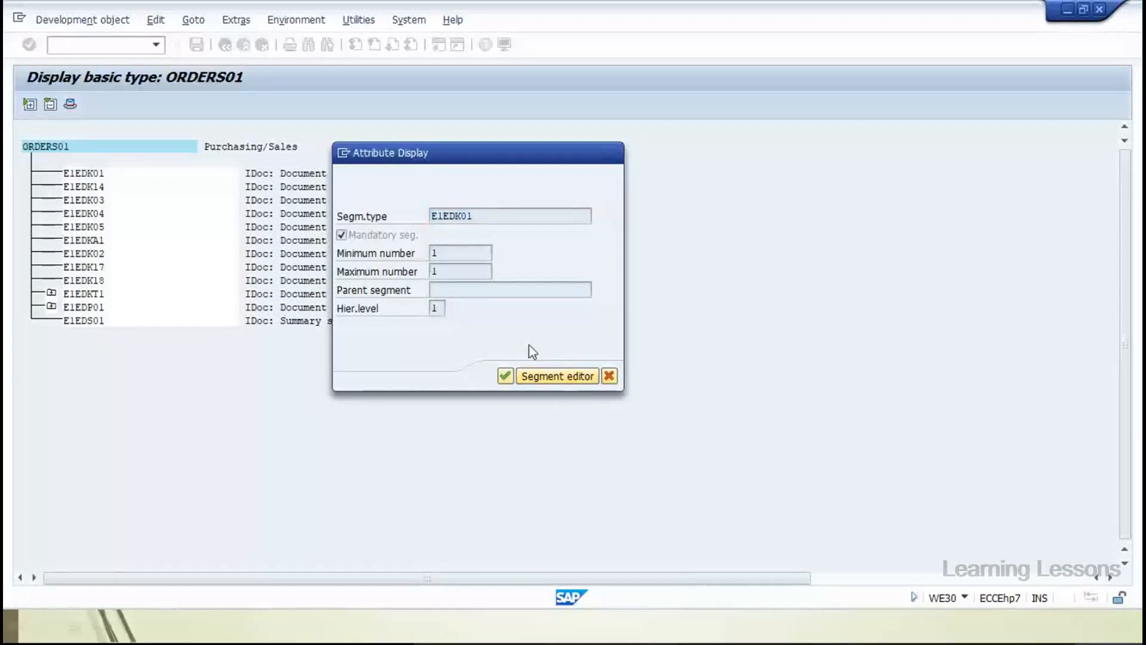
pyautogui.press('Return')
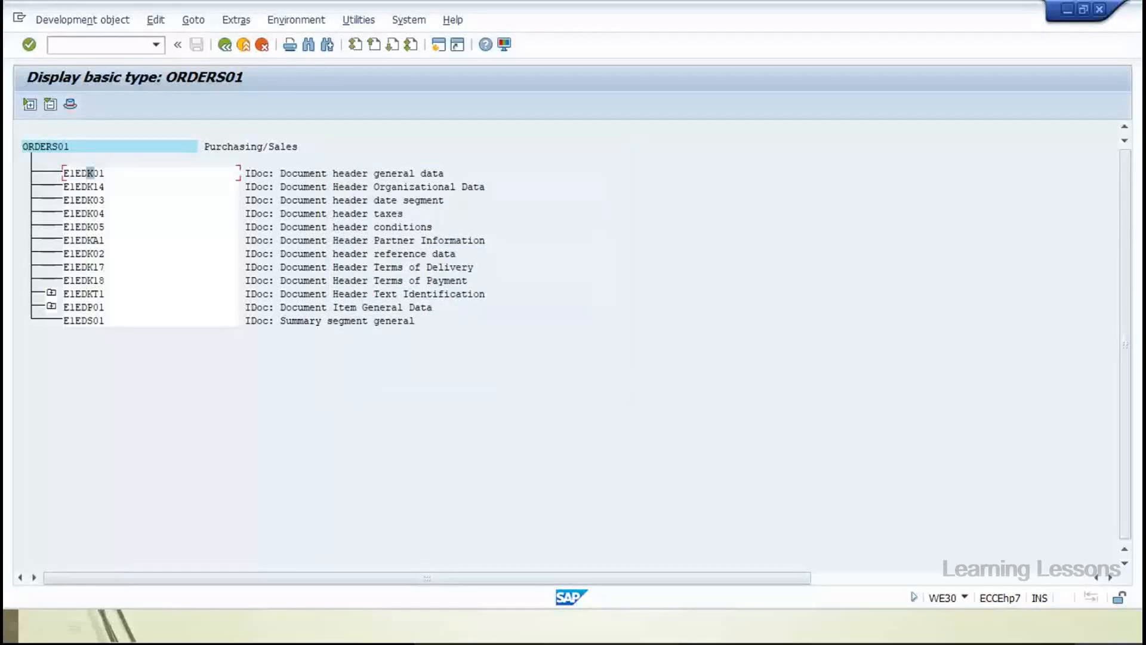
pyautogui.click(51, 293)
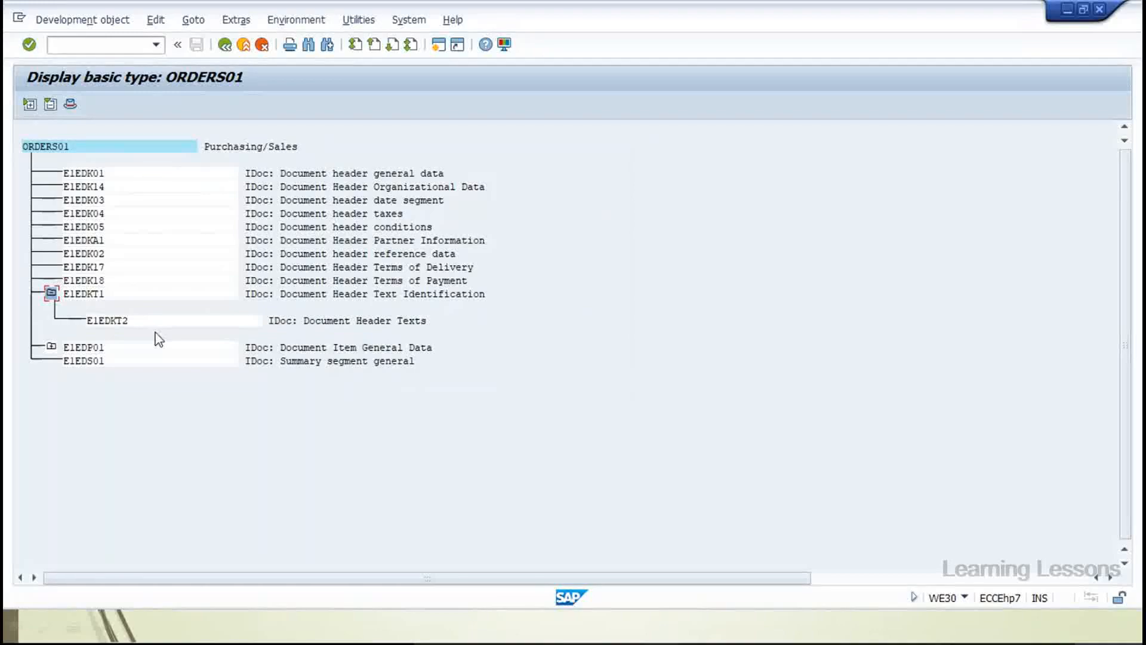
pyautogui.click(51, 346)
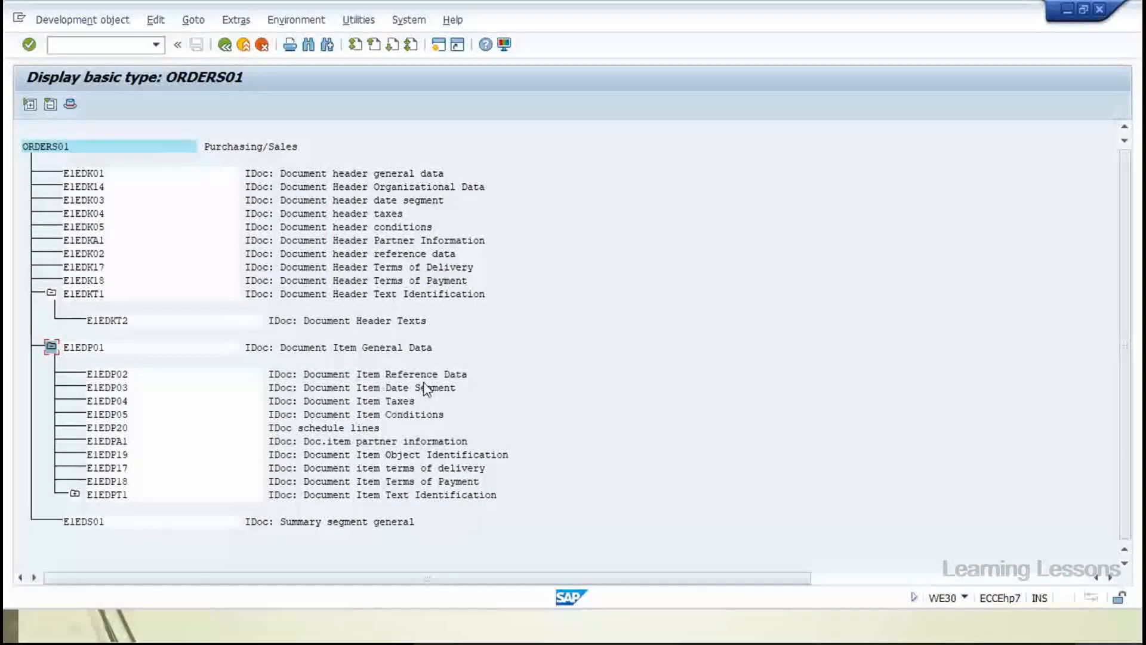
pyautogui.click(75, 494)
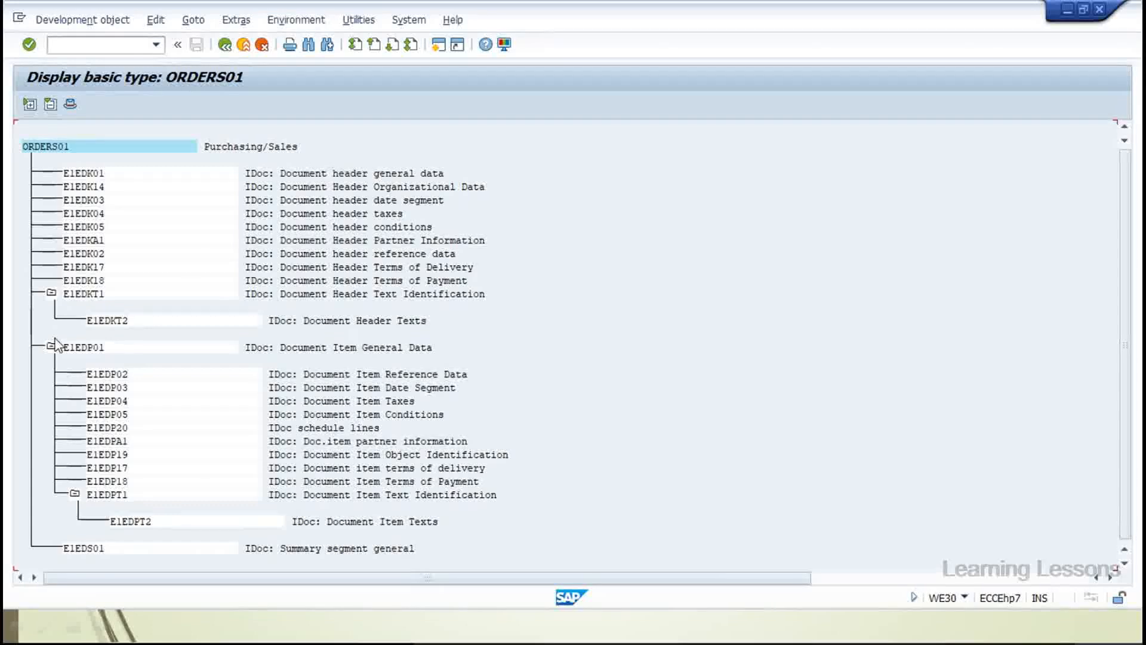
pyautogui.click(51, 292)
pyautogui.click(51, 305)
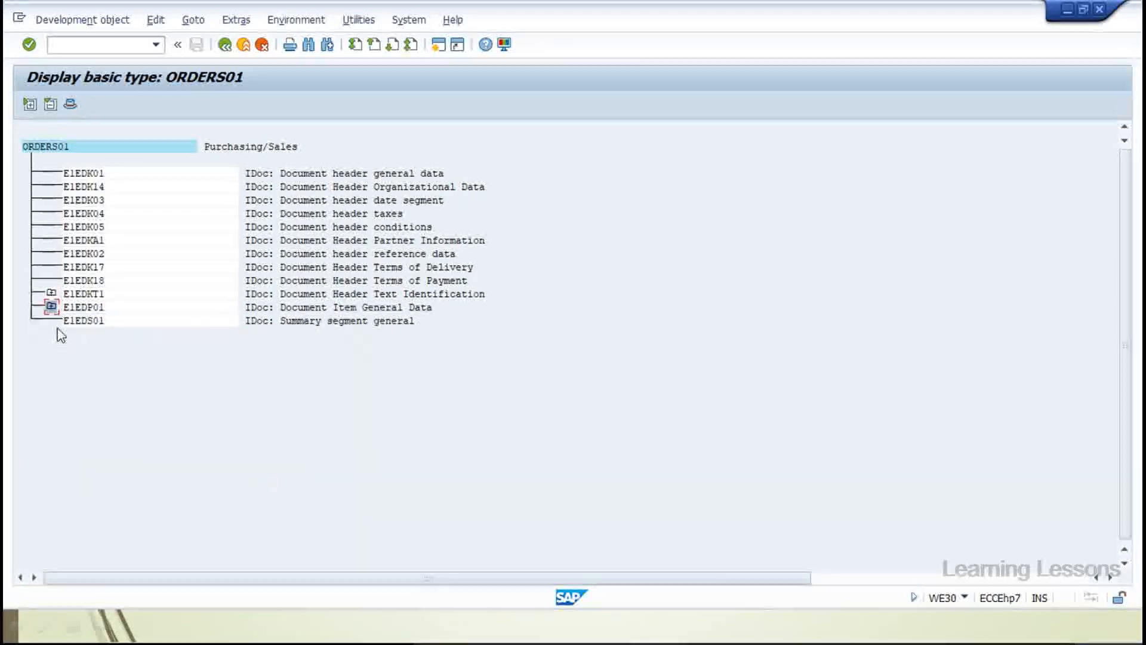
# Open WE31 in a new session with /owe31 and snap it beside the ORDERS01 window
pyautogui.click(93, 49)
pyautogui.write('/o')
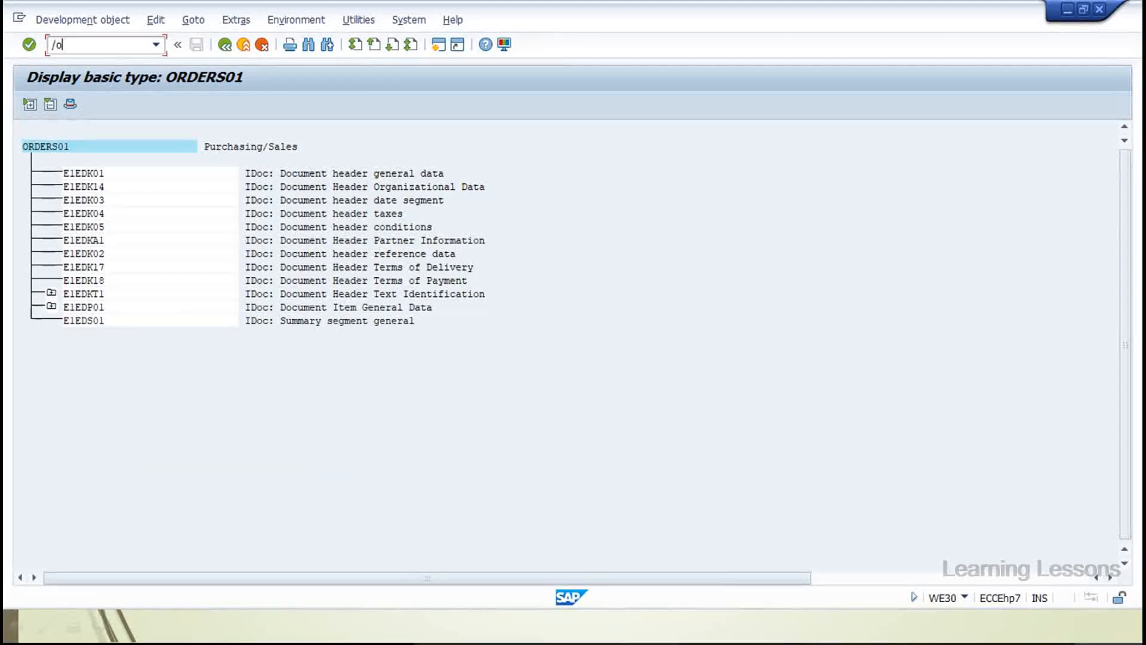
pyautogui.write('we31')
pyautogui.press('Return')
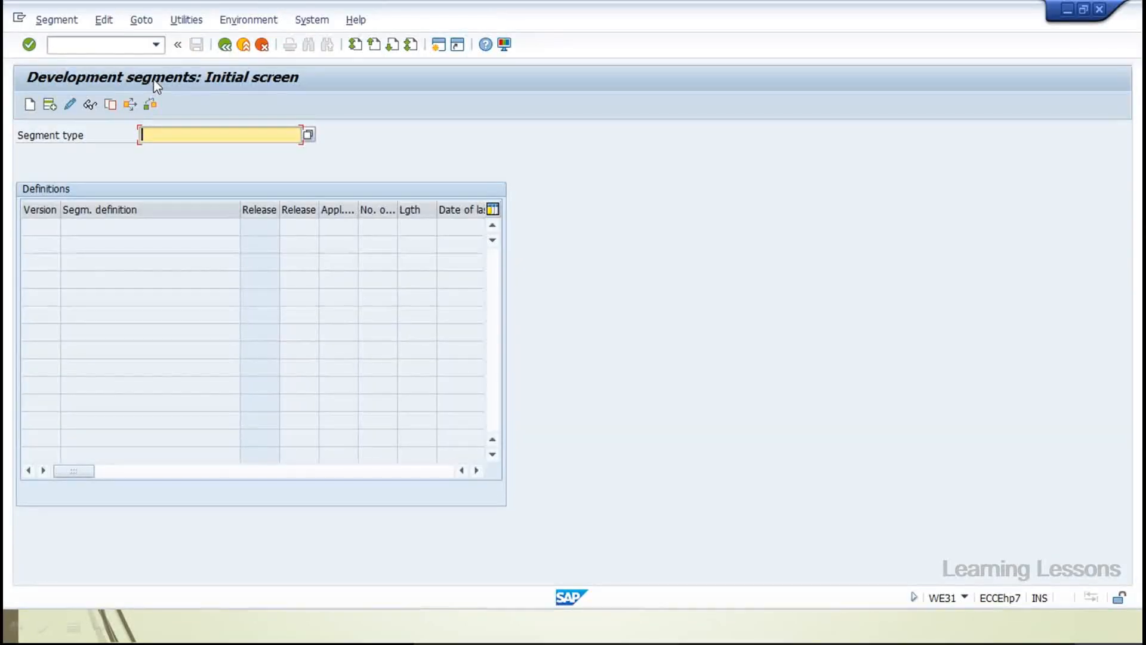
pyautogui.press('super+Right')
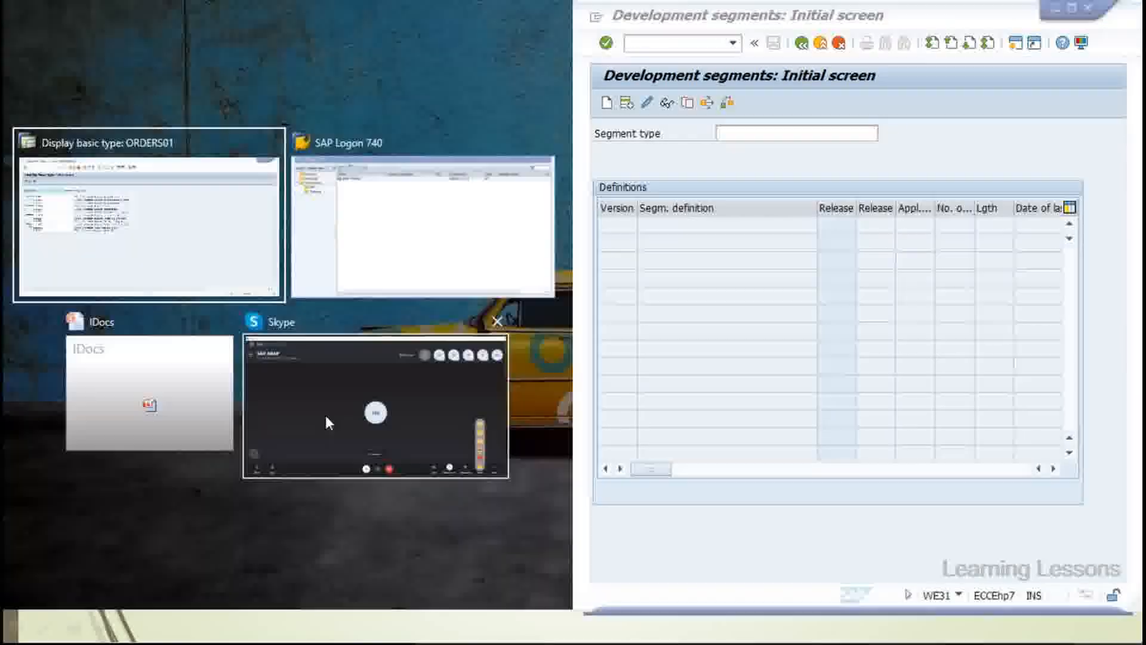
pyautogui.click(324, 414)
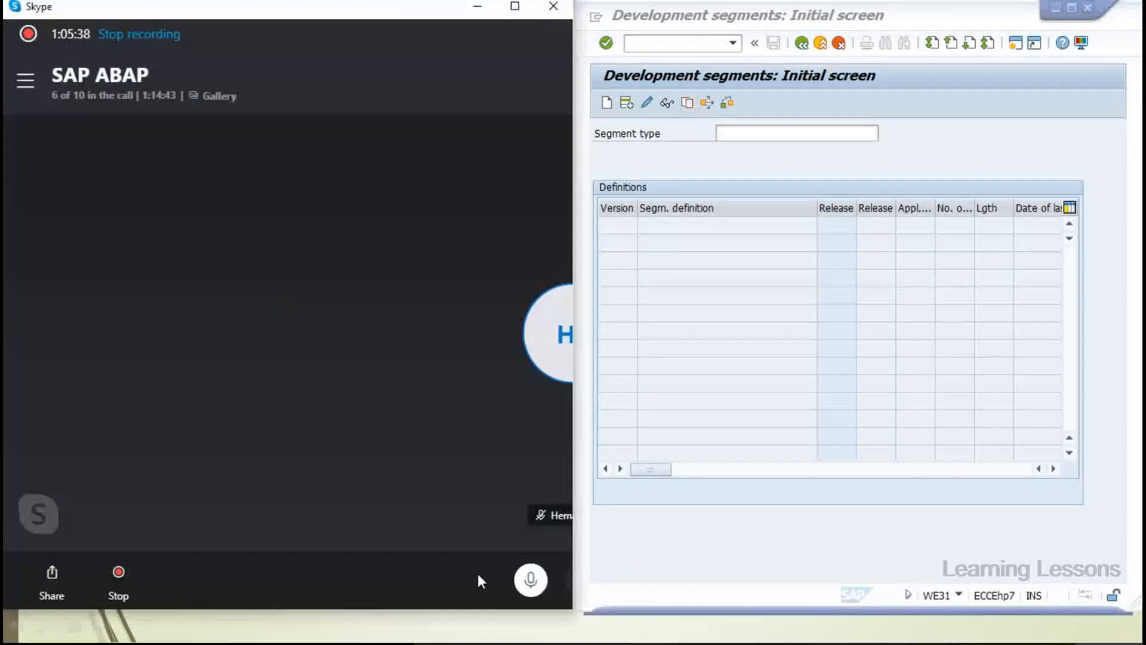
pyautogui.hotkey('alt', 'Tab')
pyautogui.hotkey('alt', 'Tab')
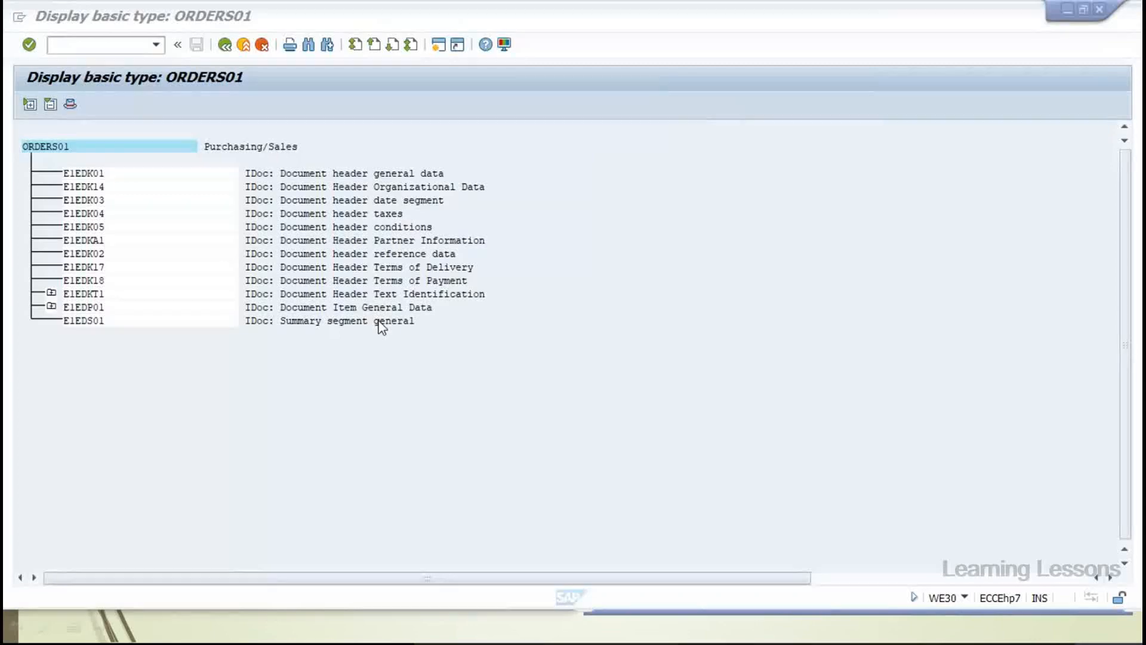
pyautogui.press('super+Left')
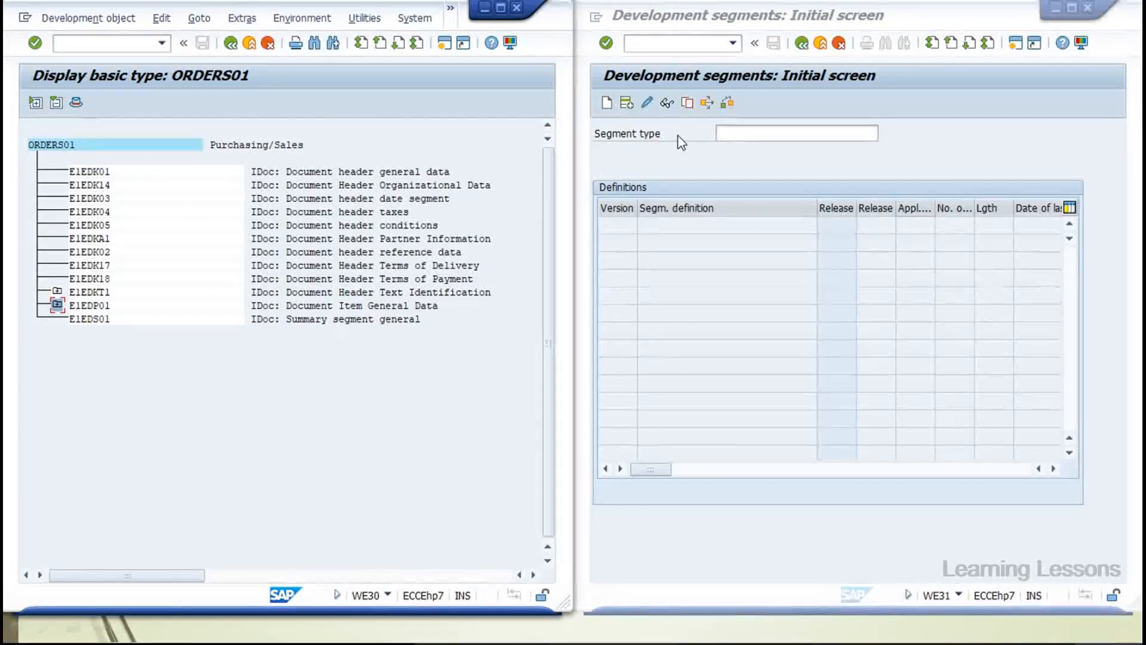
# List the six definitions of segment type E1EDK01, E2EDK01 through E2EDK01005
pyautogui.click(732, 137)
pyautogui.press('capslock')
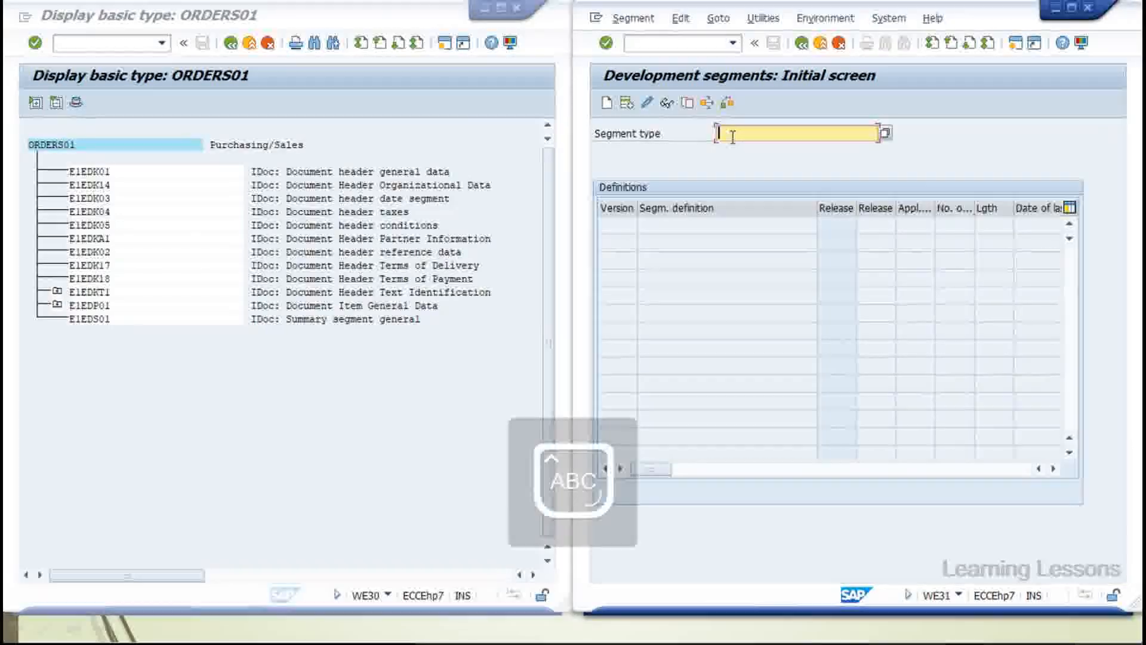
pyautogui.write('EKT')
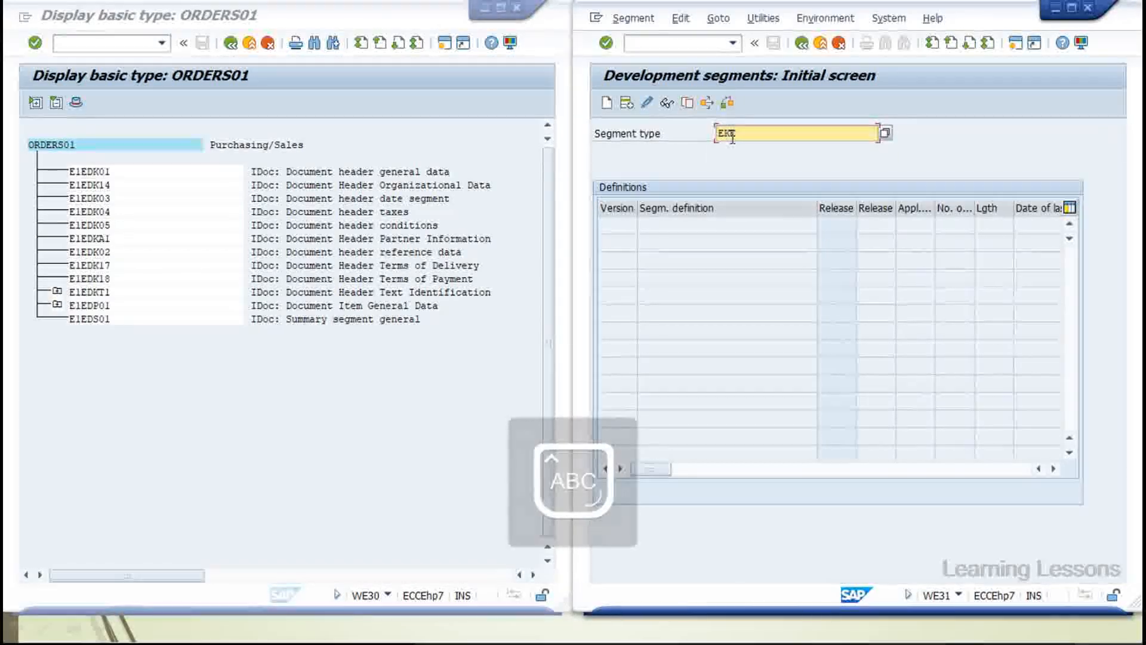
pyautogui.press('capslock')
pyautogui.doubleClick(732, 138)
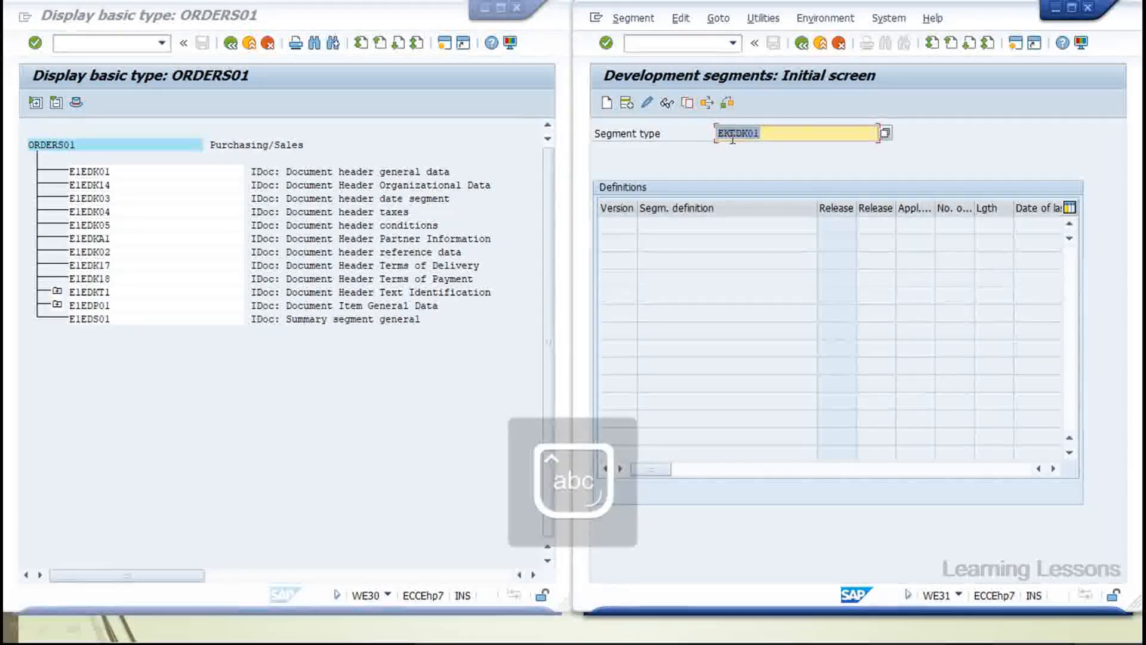
pyautogui.click(666, 106)
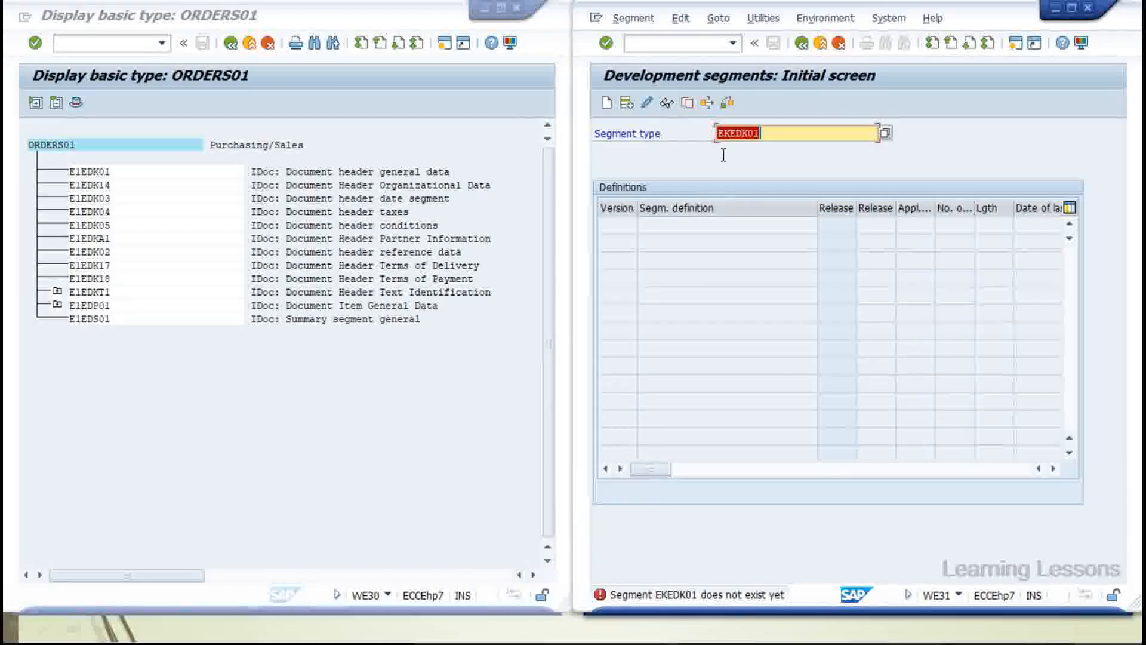
pyautogui.click(722, 135)
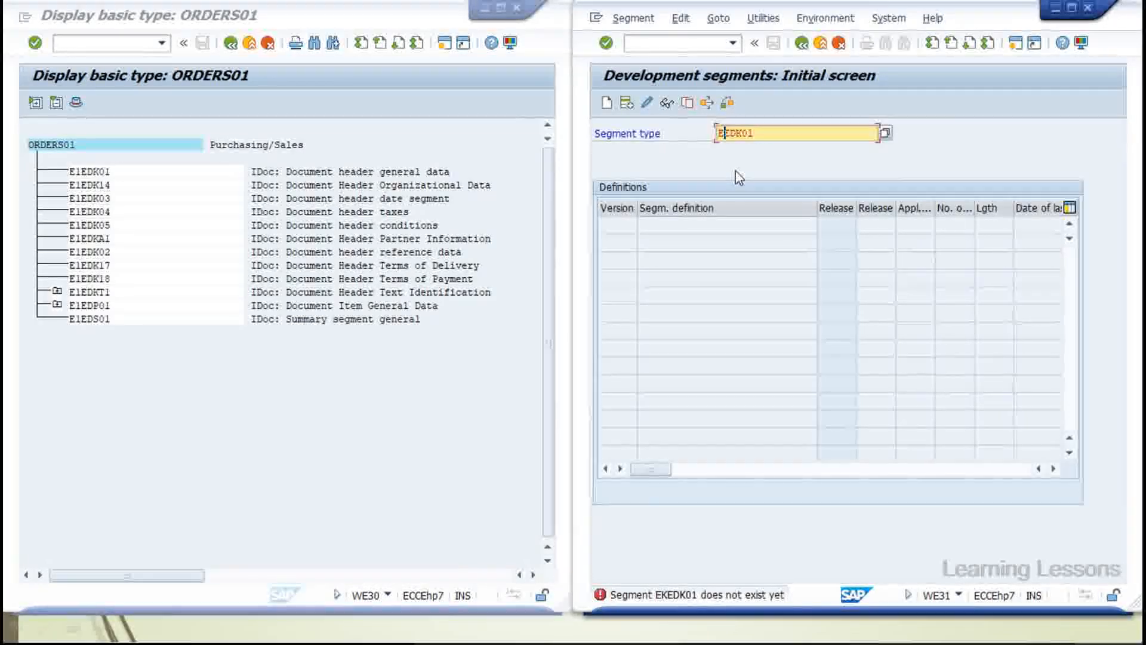
pyautogui.press('Delete')
pyautogui.write('1')
pyautogui.press('Return')
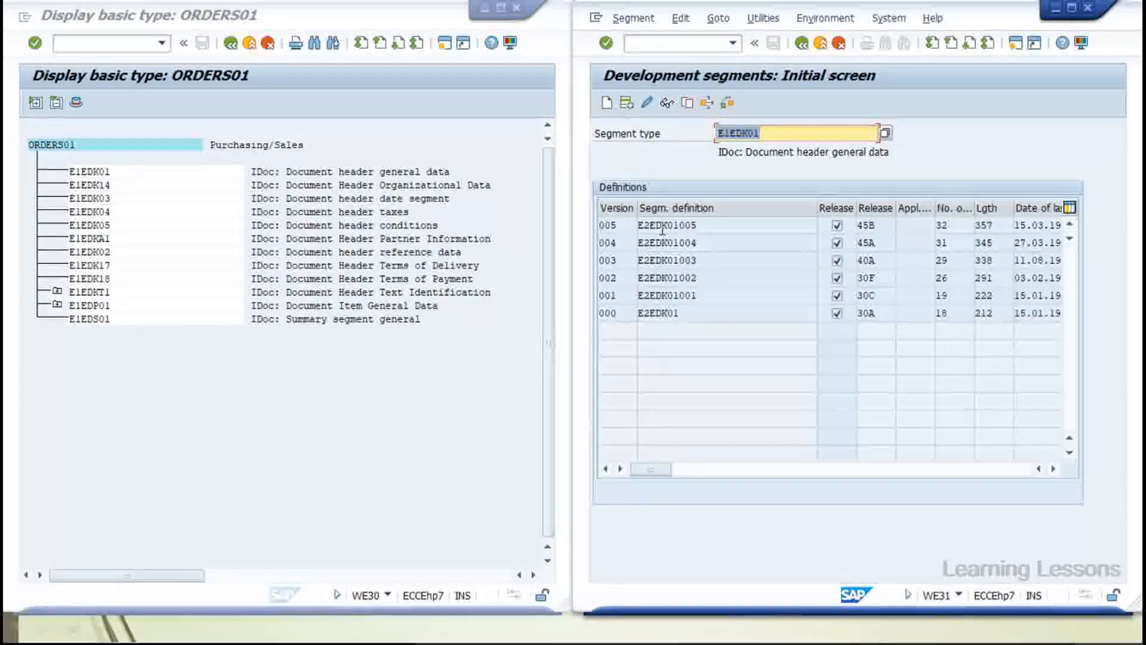
# Open E1EDK01's latest definition E2EDK01005 to view its fields, such as ACTION, KZABS and CURCY
pyautogui.click(606, 225)
pyautogui.click(720, 224)
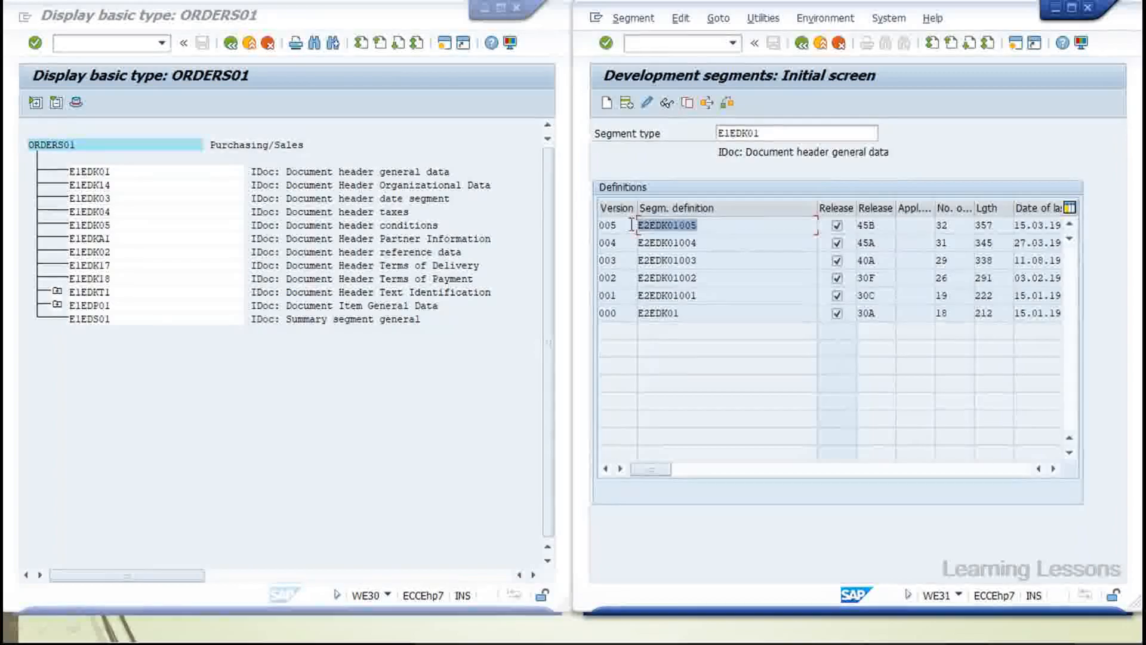
pyautogui.click(670, 226)
pyautogui.doubleClick(670, 226)
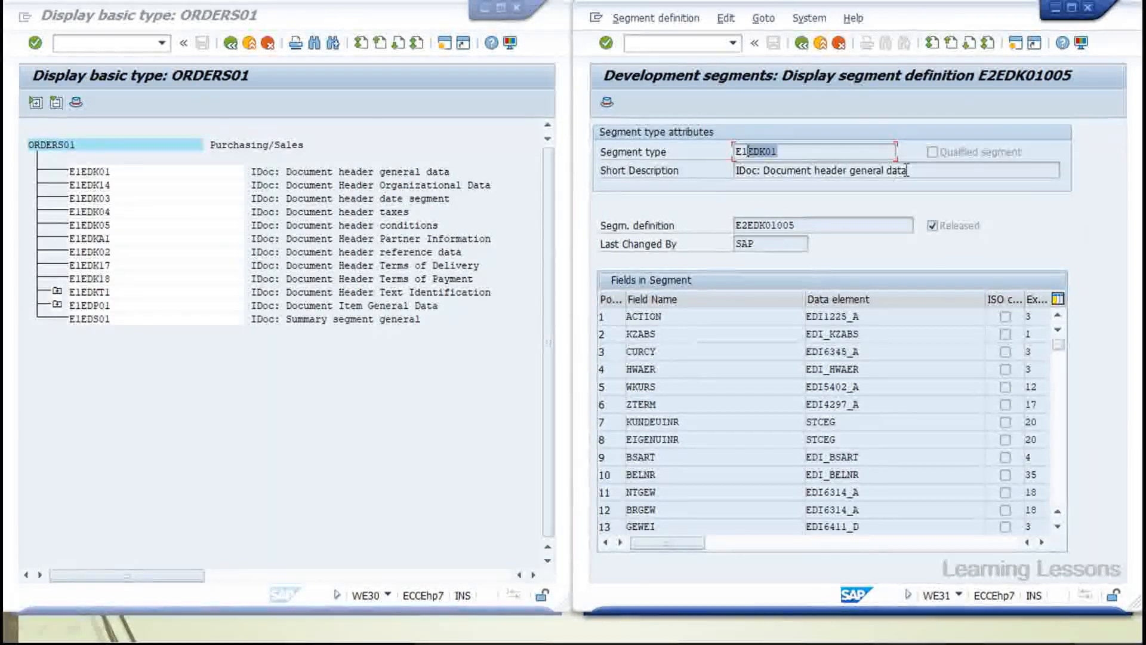
pyautogui.moveTo(906, 170); pyautogui.dragTo(770, 171)
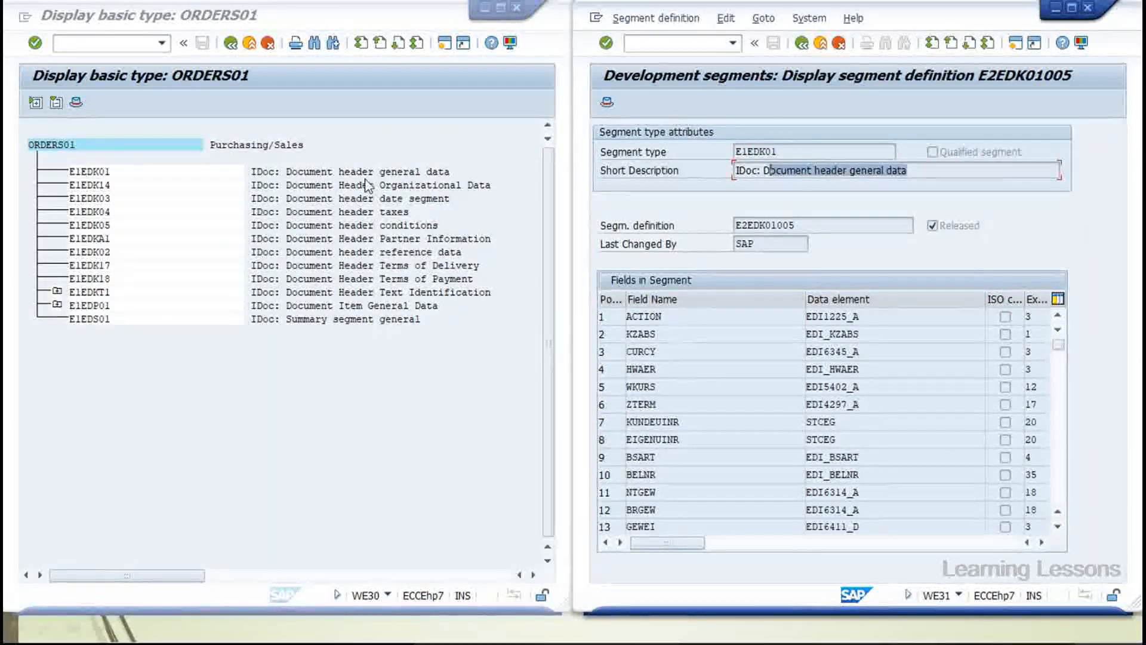
pyautogui.moveTo(808, 226); pyautogui.dragTo(717, 228)
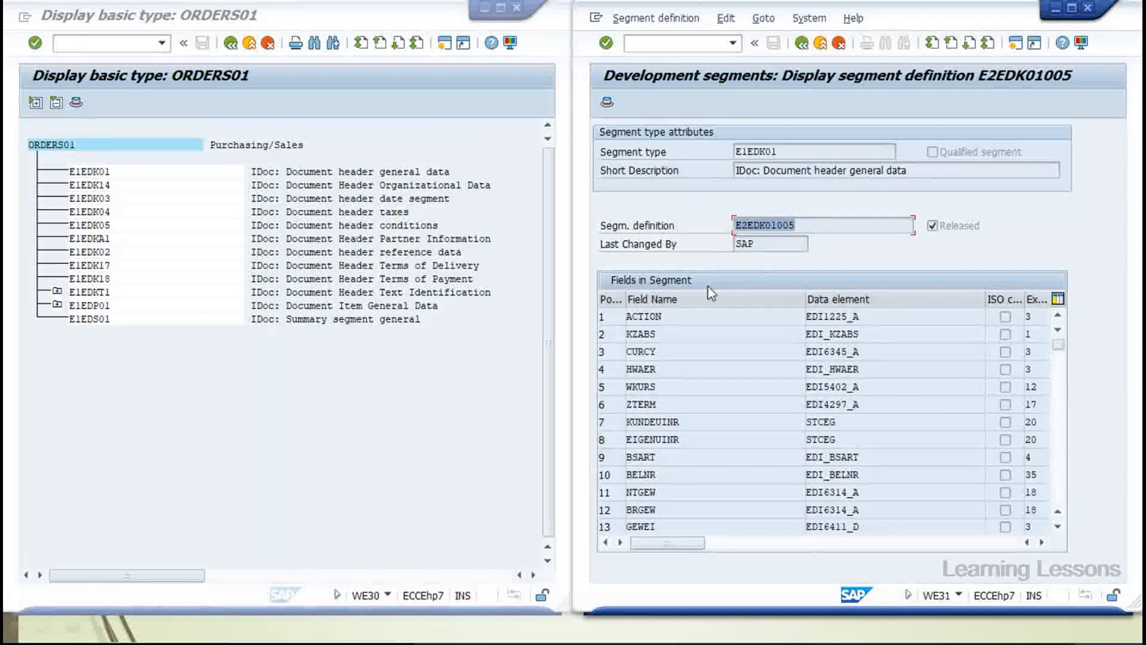
pyautogui.click(780, 241)
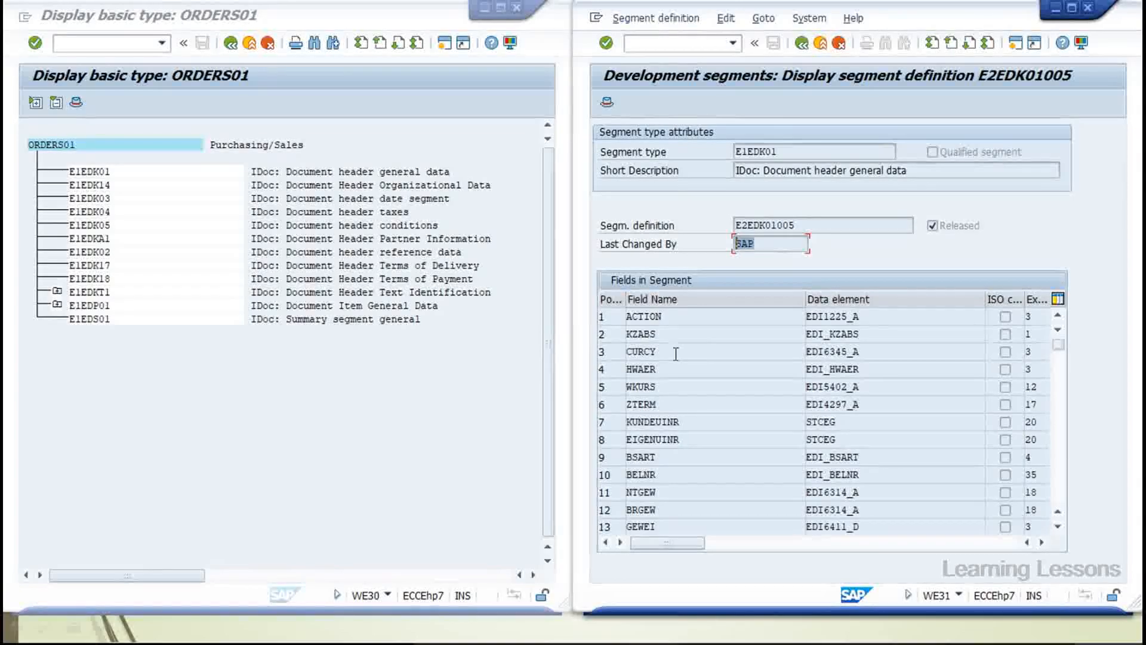
pyautogui.click(1042, 542)
pyautogui.moveTo(754, 544); pyautogui.dragTo(710, 544)
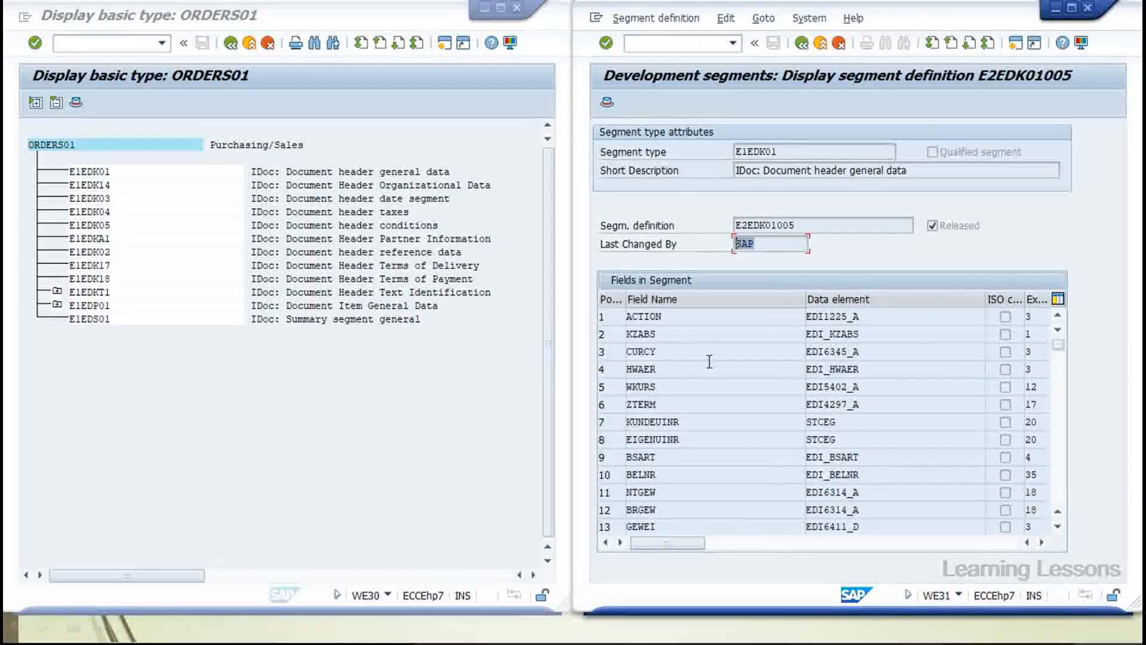
pyautogui.doubleClick(826, 353)
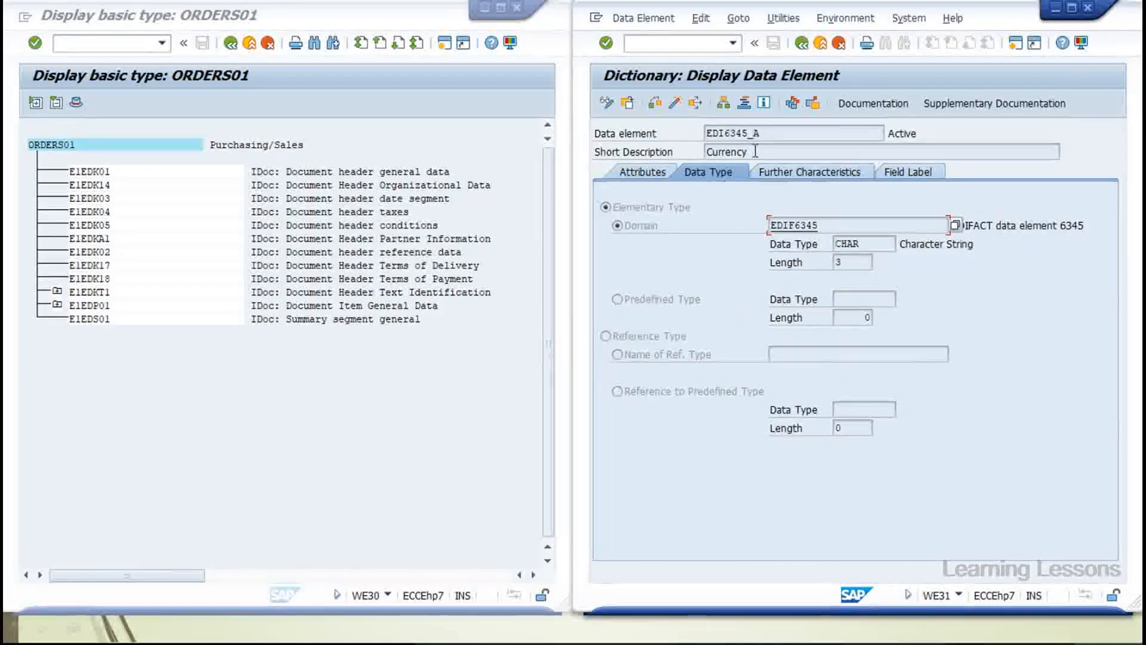
pyautogui.click(807, 45)
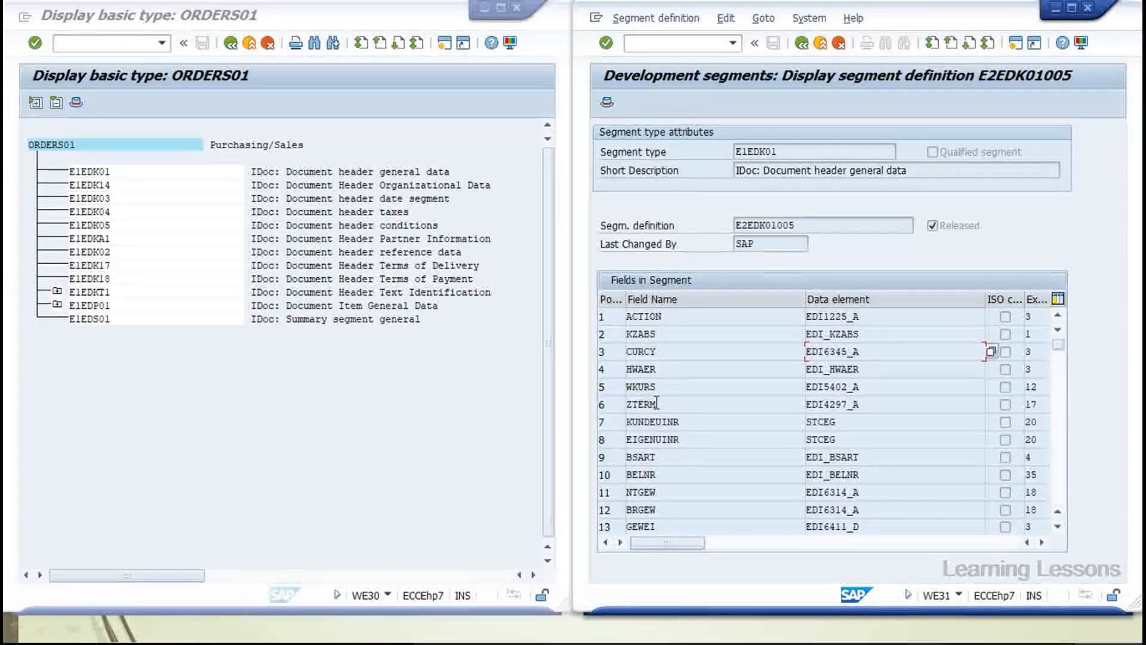
pyautogui.click(639, 475)
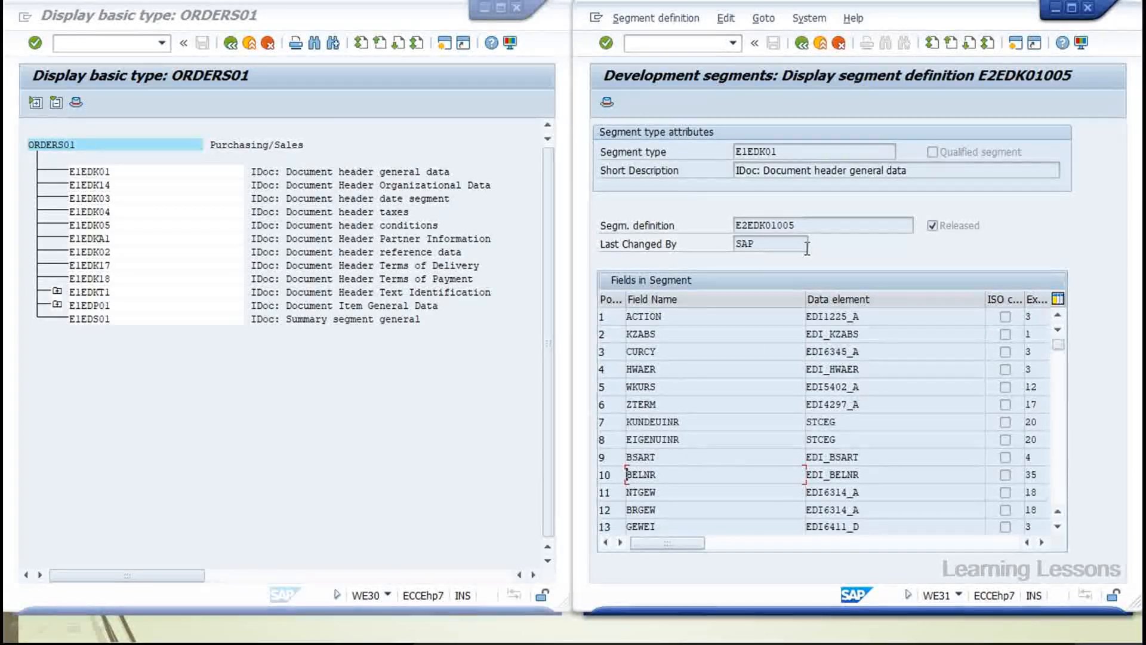
pyautogui.doubleClick(841, 481)
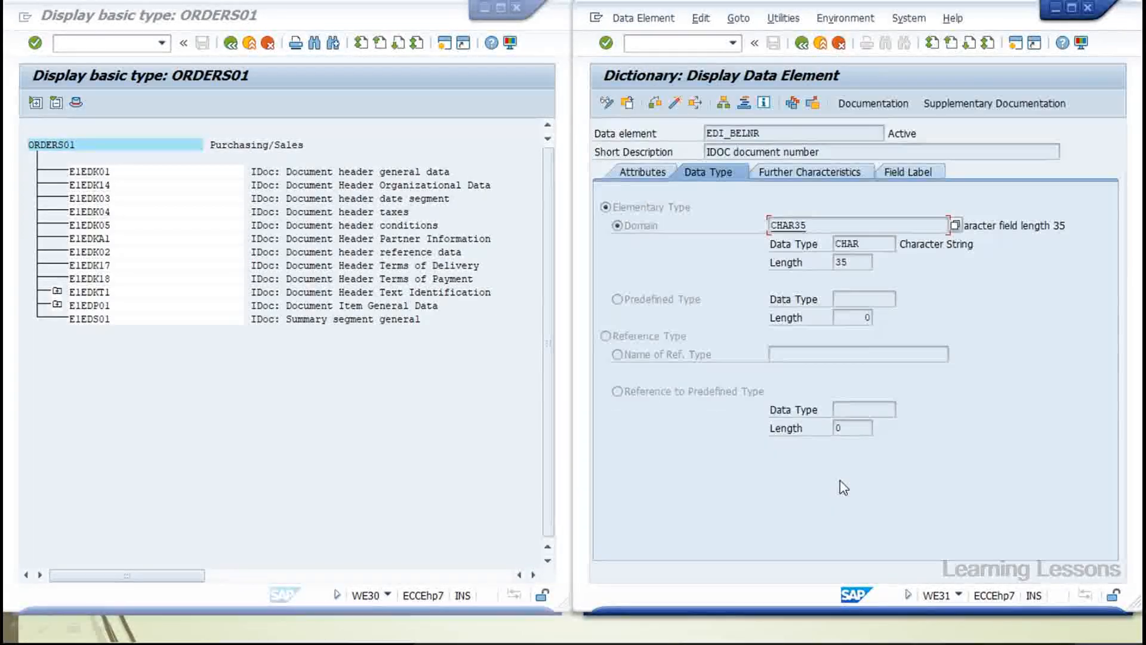
pyautogui.moveTo(839, 156); pyautogui.dragTo(710, 151)
pyautogui.click(800, 47)
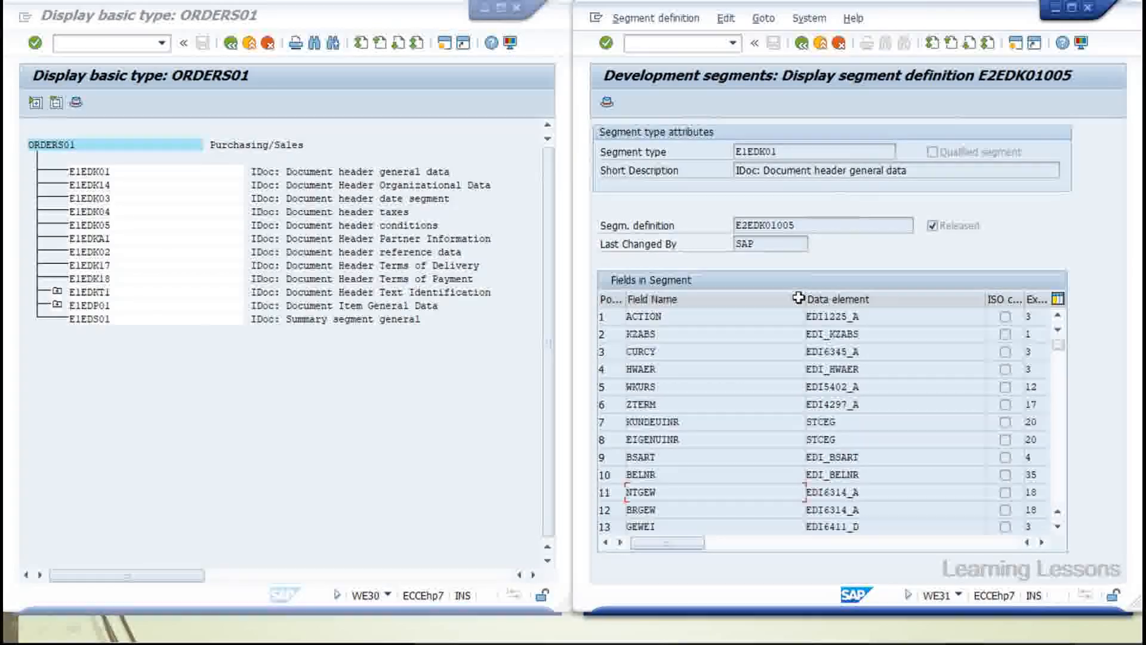
pyautogui.click(826, 496)
pyautogui.doubleClick(826, 504)
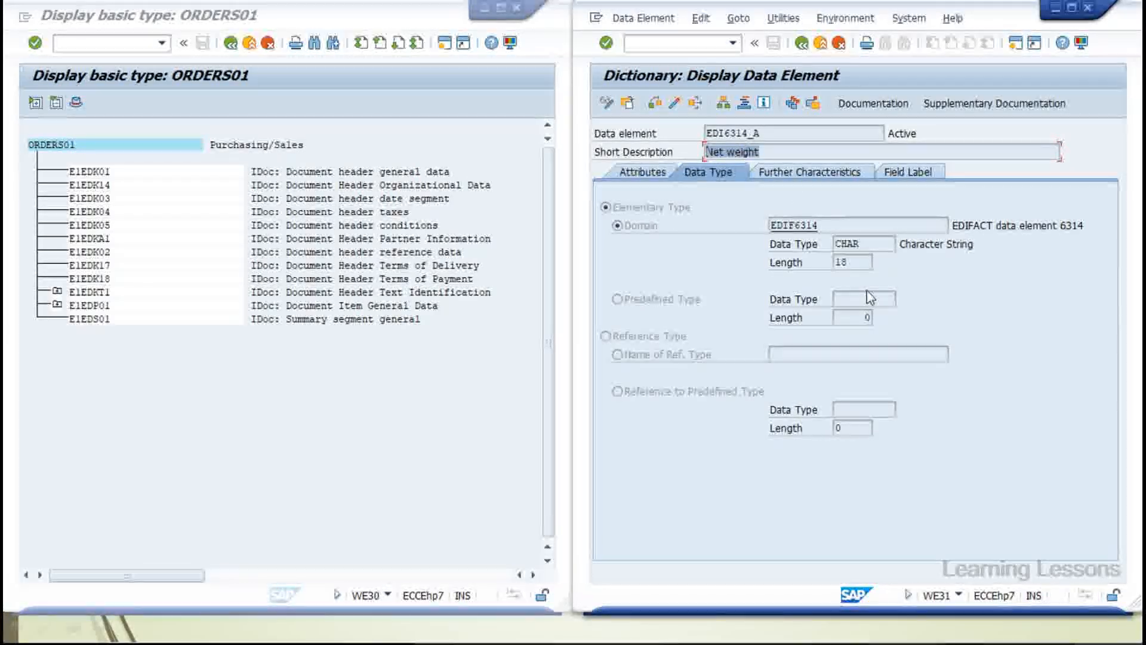
pyautogui.moveTo(762, 133); pyautogui.dragTo(698, 134)
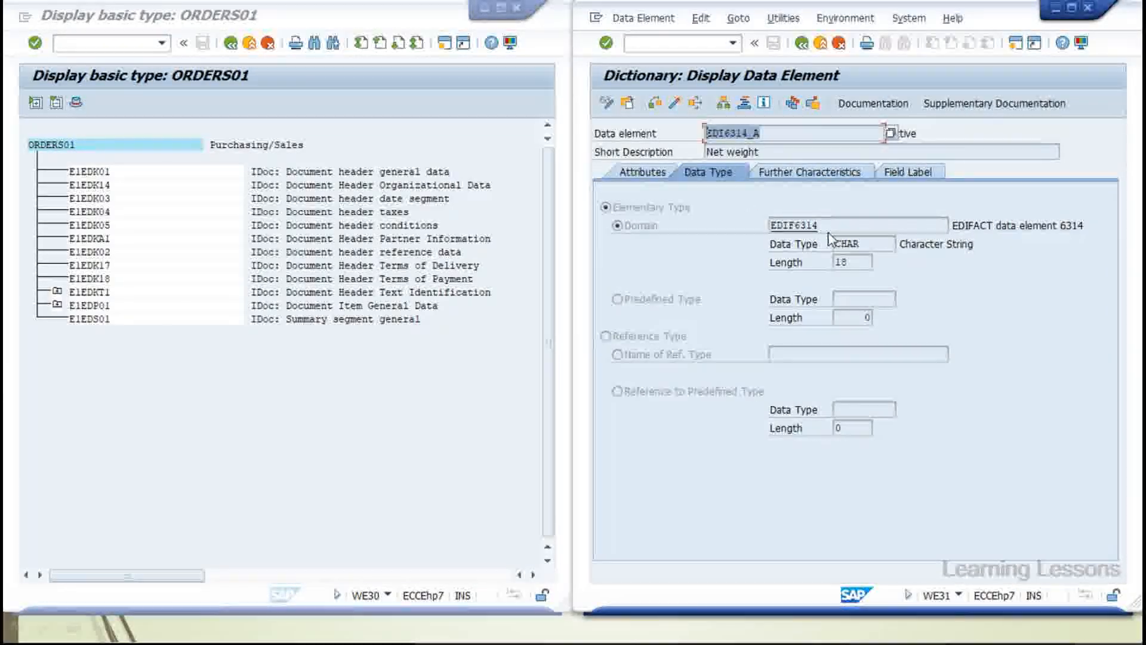
pyautogui.click(860, 263)
pyautogui.click(819, 43)
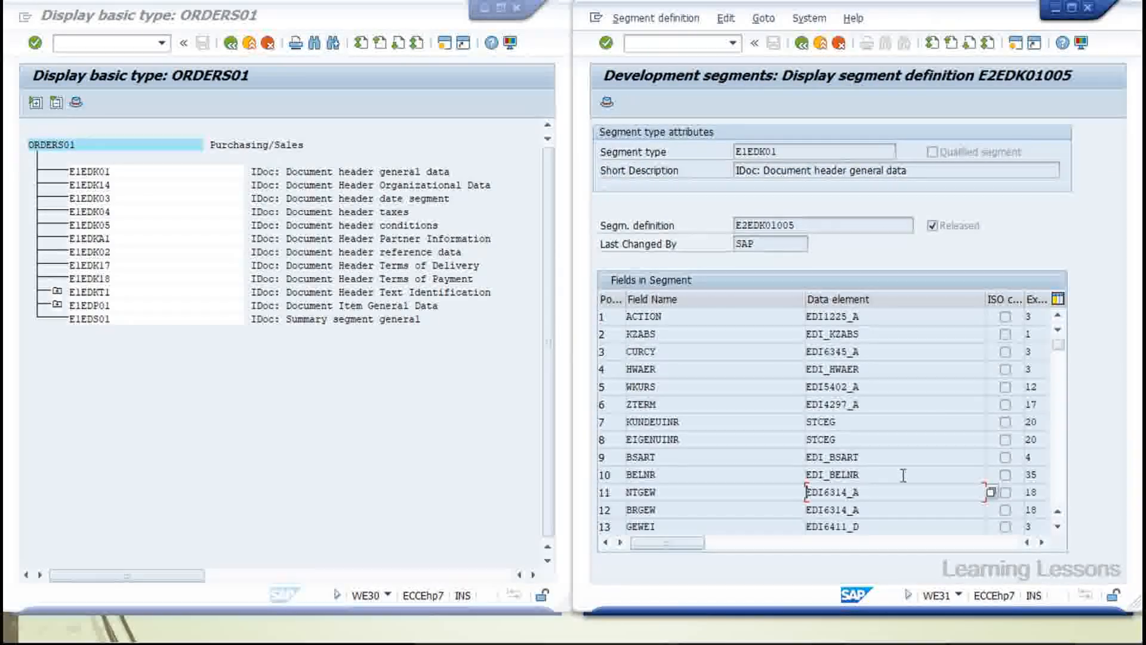
# Scroll through E2EDK01005's field list and return to the development segments start screen
pyautogui.scroll(-5, 903, 474)
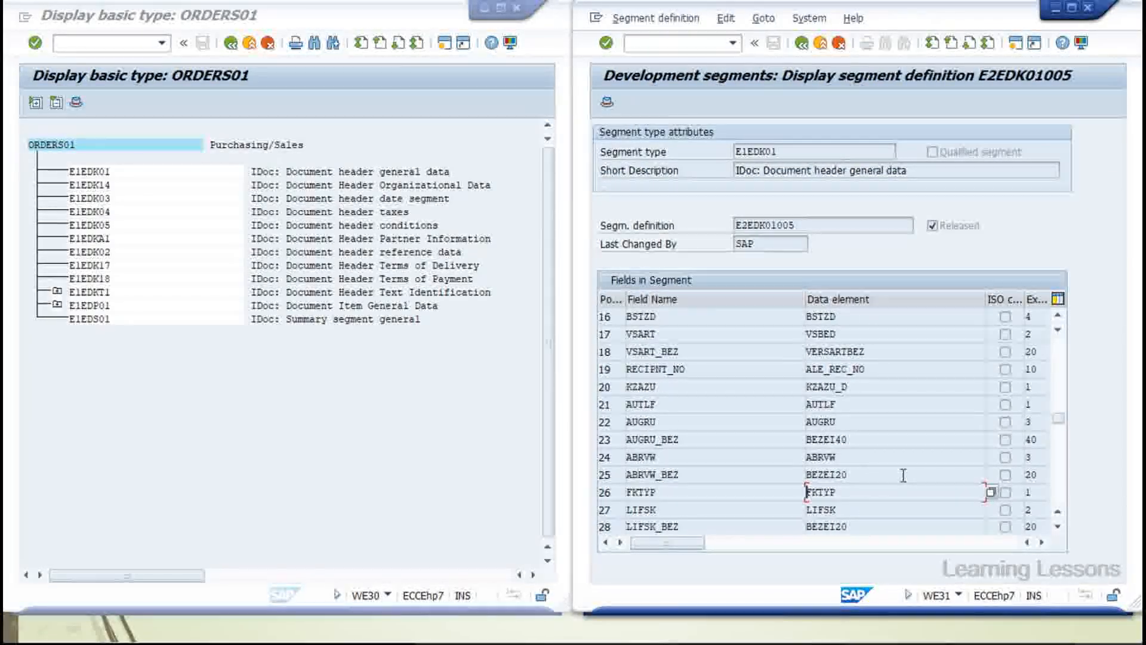
pyautogui.scroll(-3, 903, 475)
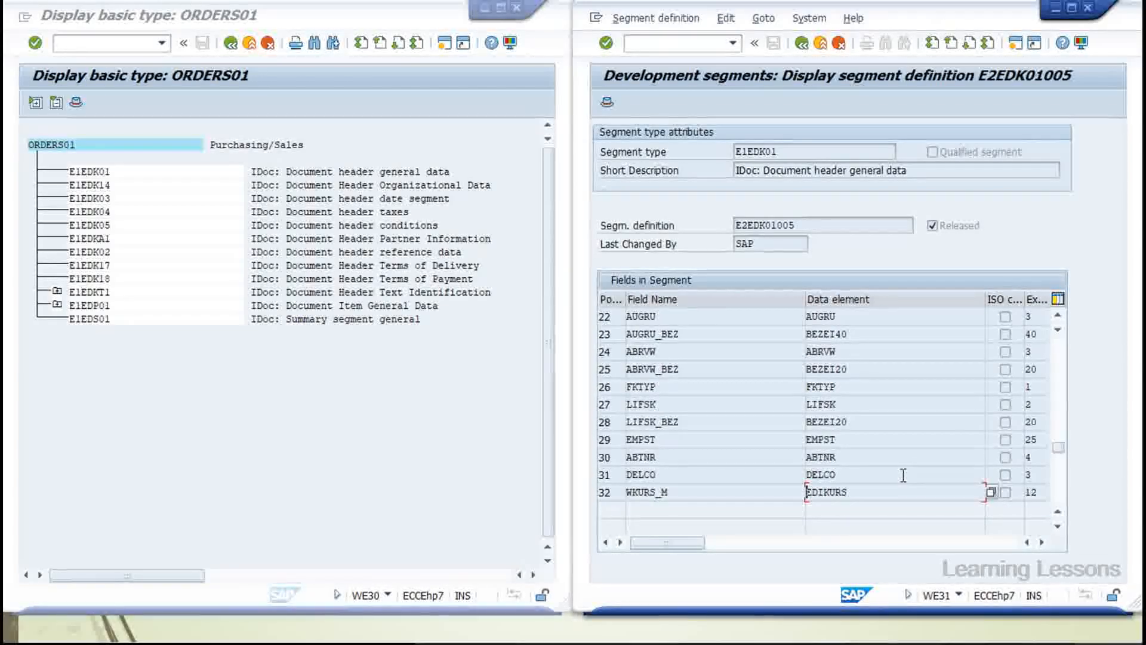
pyautogui.scroll(1, 903, 474)
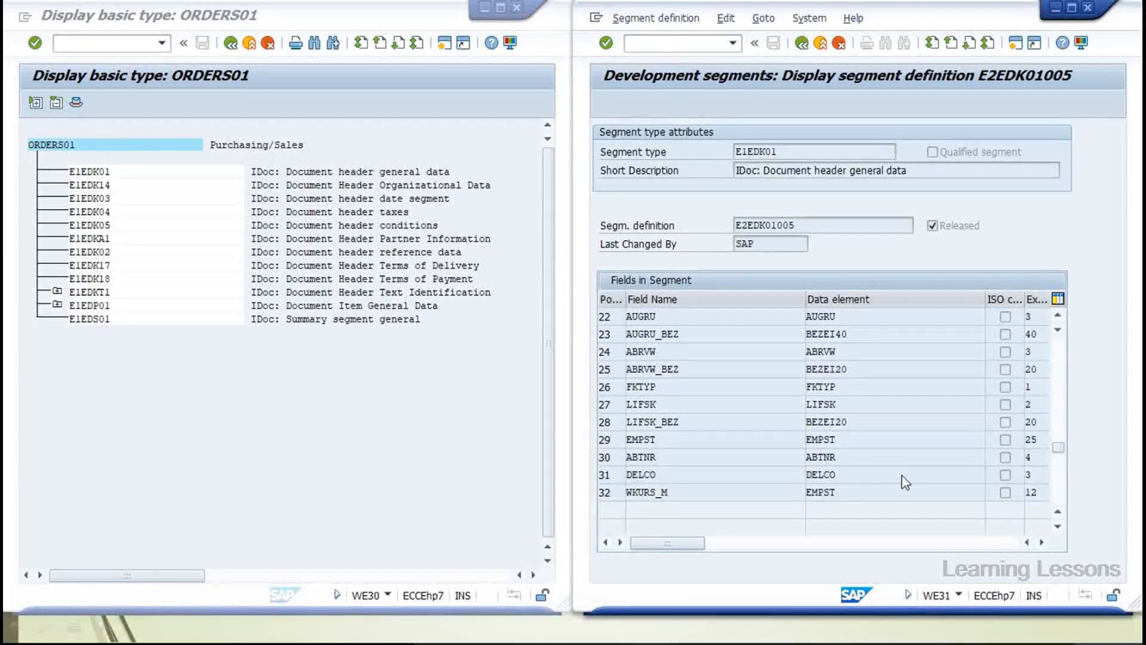
pyautogui.scroll(7, 905, 482)
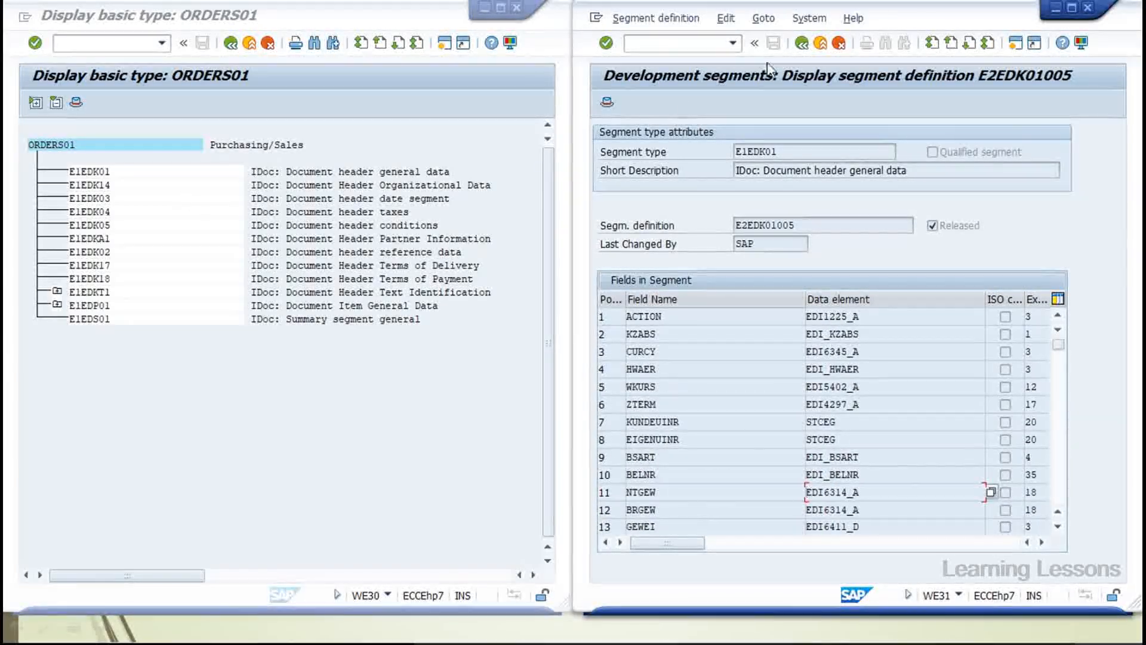
pyautogui.click(801, 43)
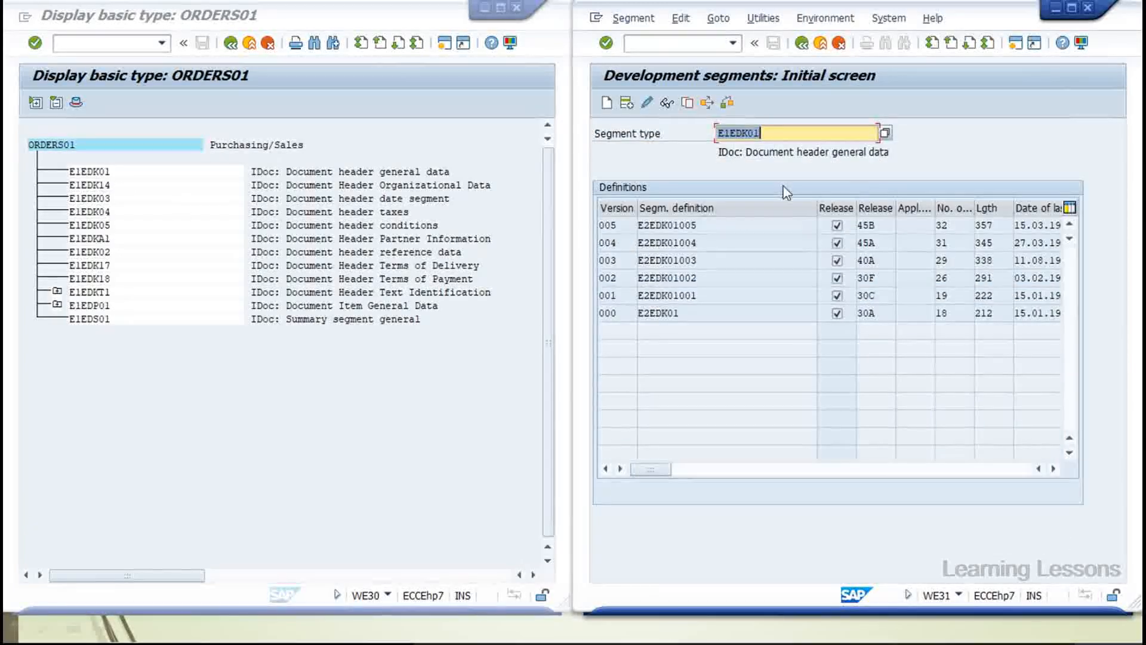
# Change the segment type to E1EDK145 and look it up
pyautogui.click(769, 134)
pyautogui.press('BackSpace')
pyautogui.press('BackSpace')
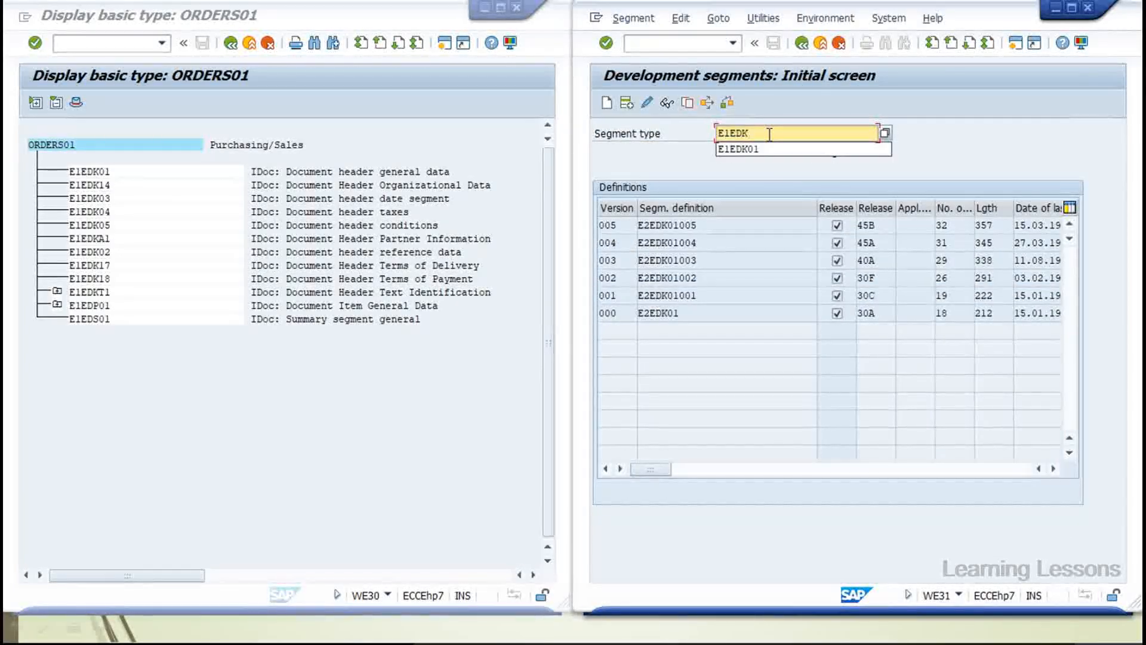
pyautogui.write('145')
pyautogui.press('Return')
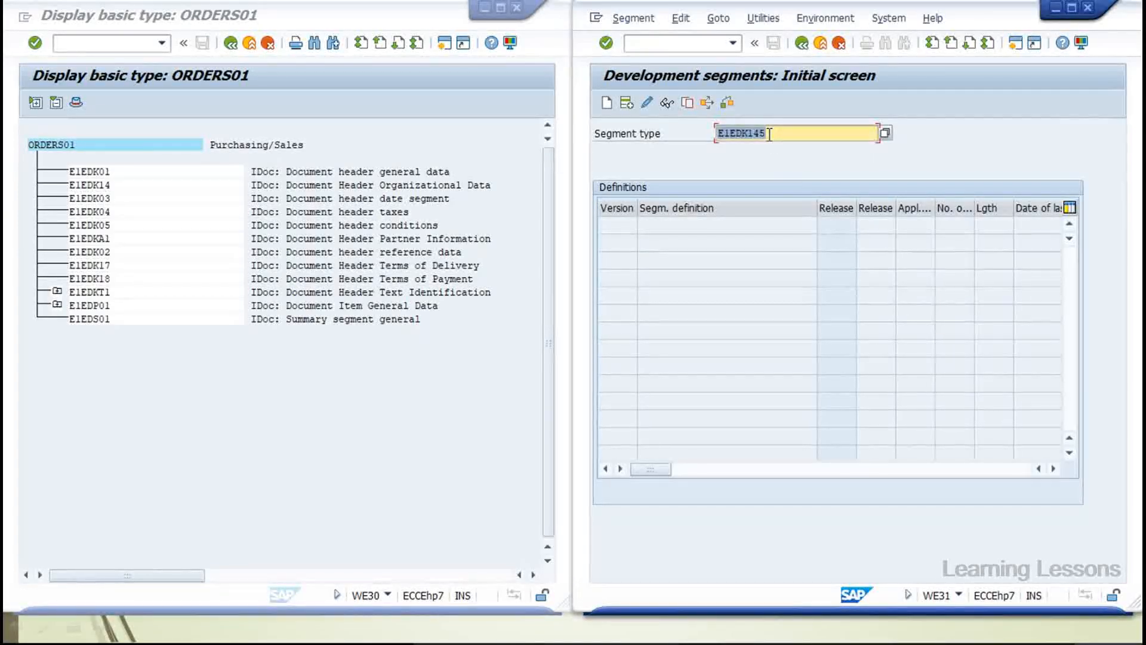
# Look up segment type E1EDK14, Document Header Organizational Data
pyautogui.press('BackSpace')
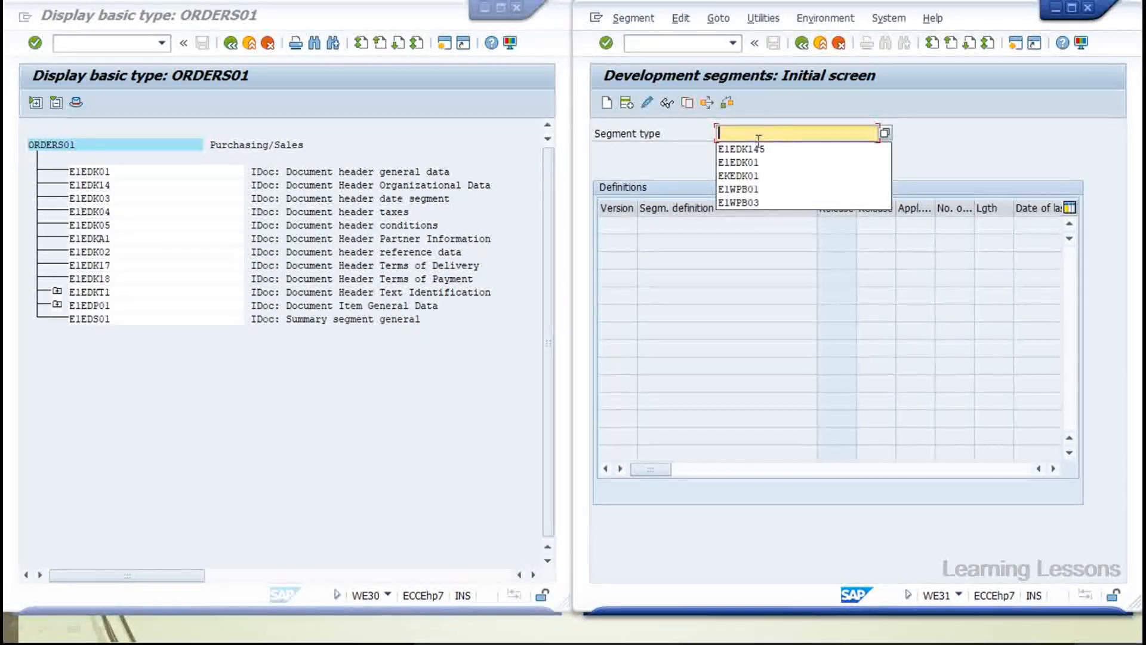
pyautogui.click(763, 148)
pyautogui.press('BackSpace')
pyautogui.press('Return')
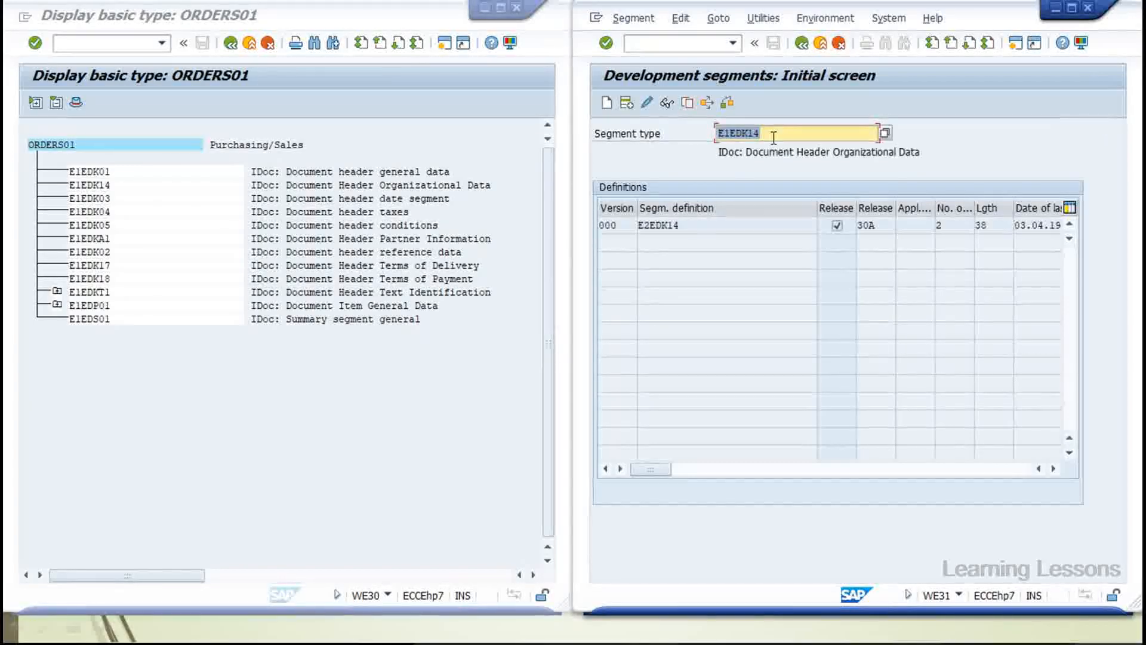
# Inspect E2EDK14's QUALF and ORGID fields and E1EDK14's attributes in ORDERS01, then return
pyautogui.doubleClick(660, 227)
pyautogui.click(679, 313)
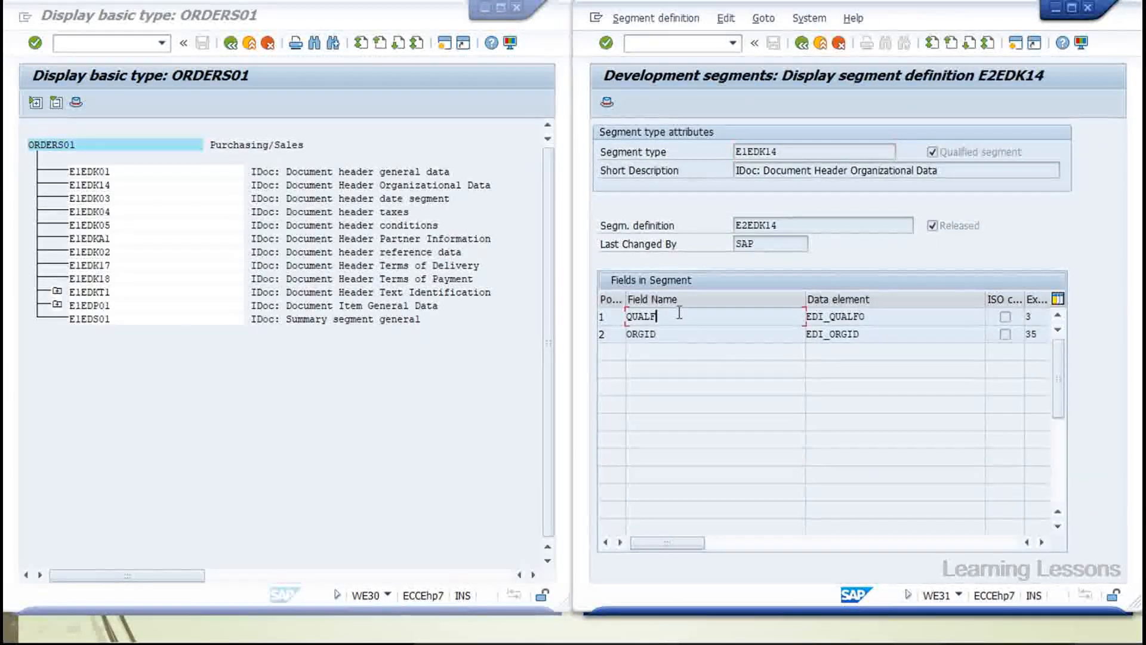
pyautogui.click(677, 336)
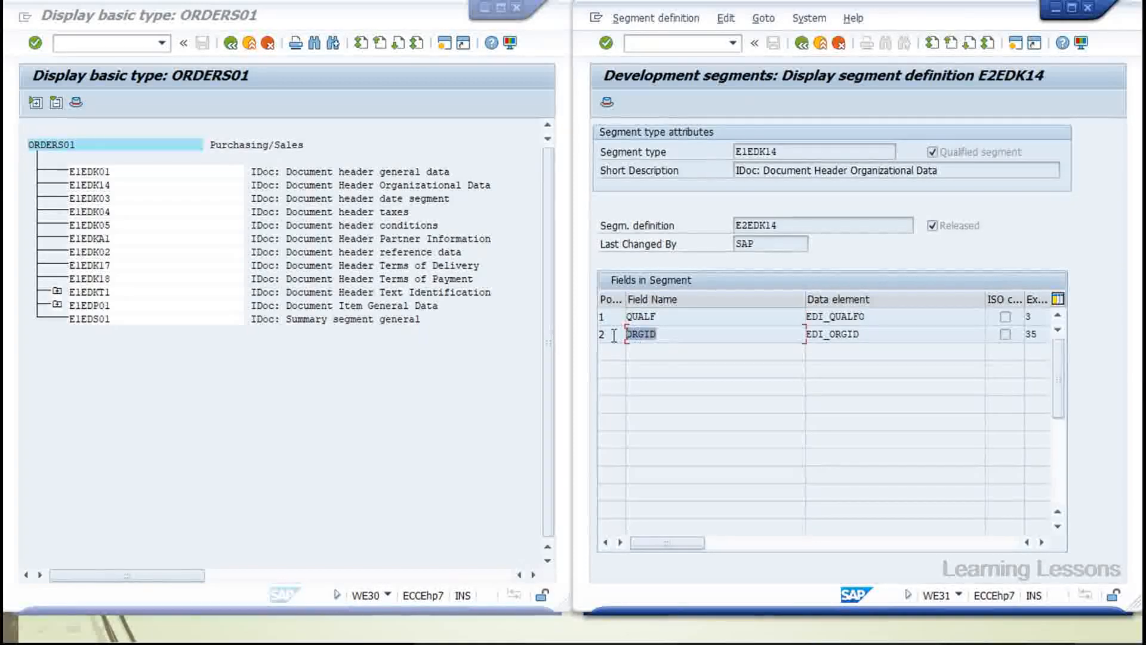
pyautogui.doubleClick(89, 186)
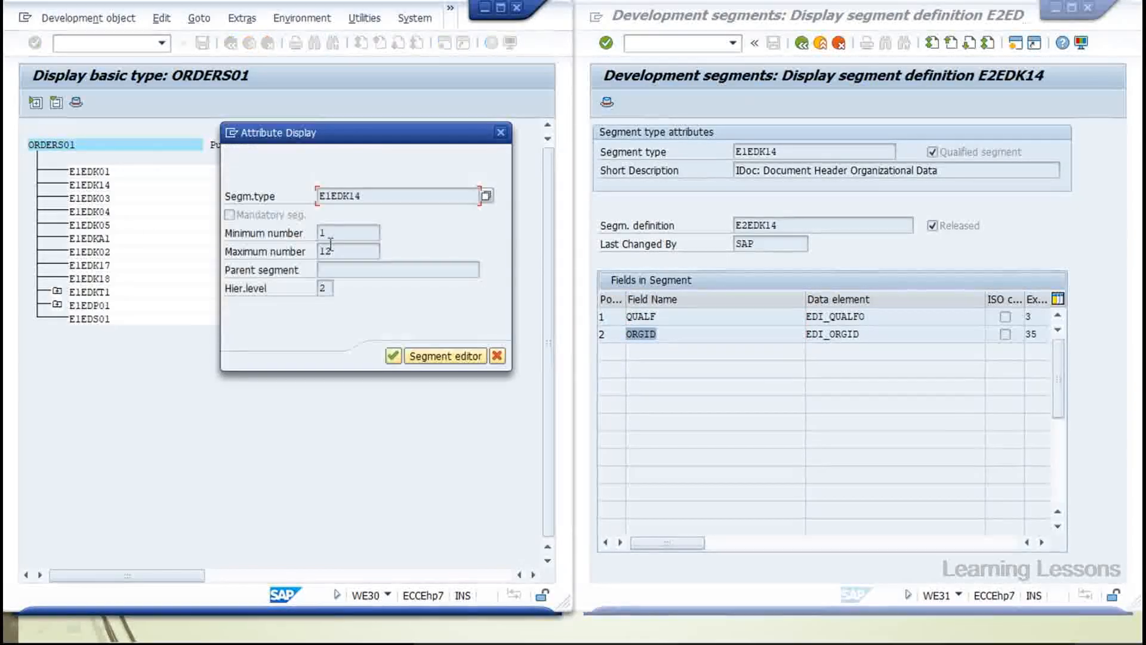
pyautogui.click(496, 357)
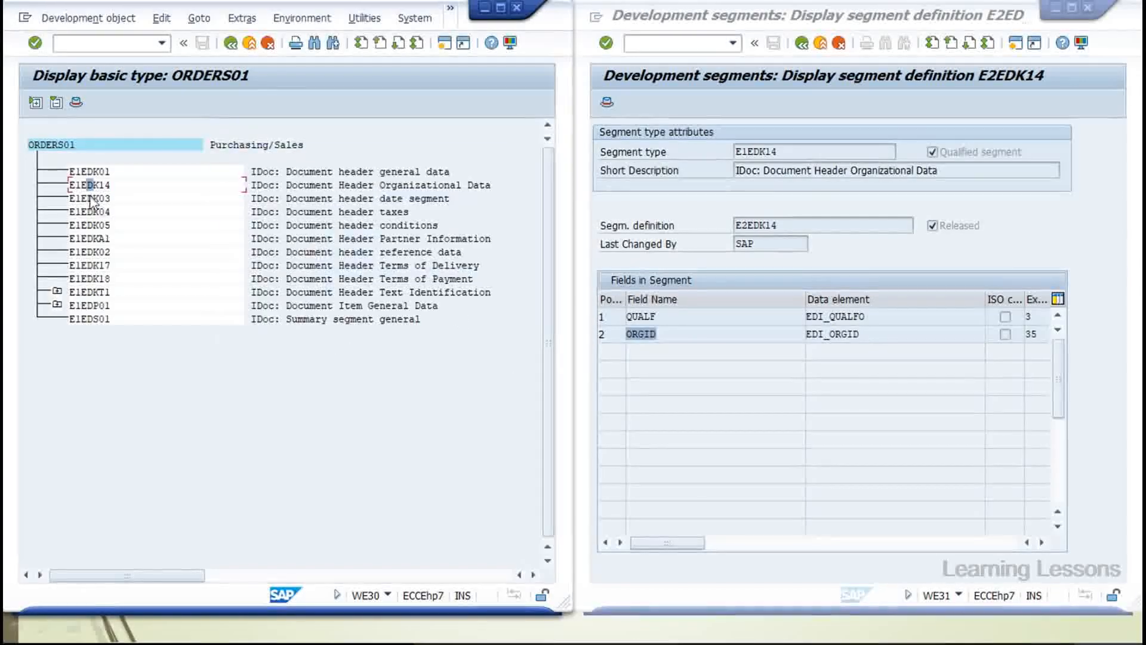
pyautogui.click(801, 43)
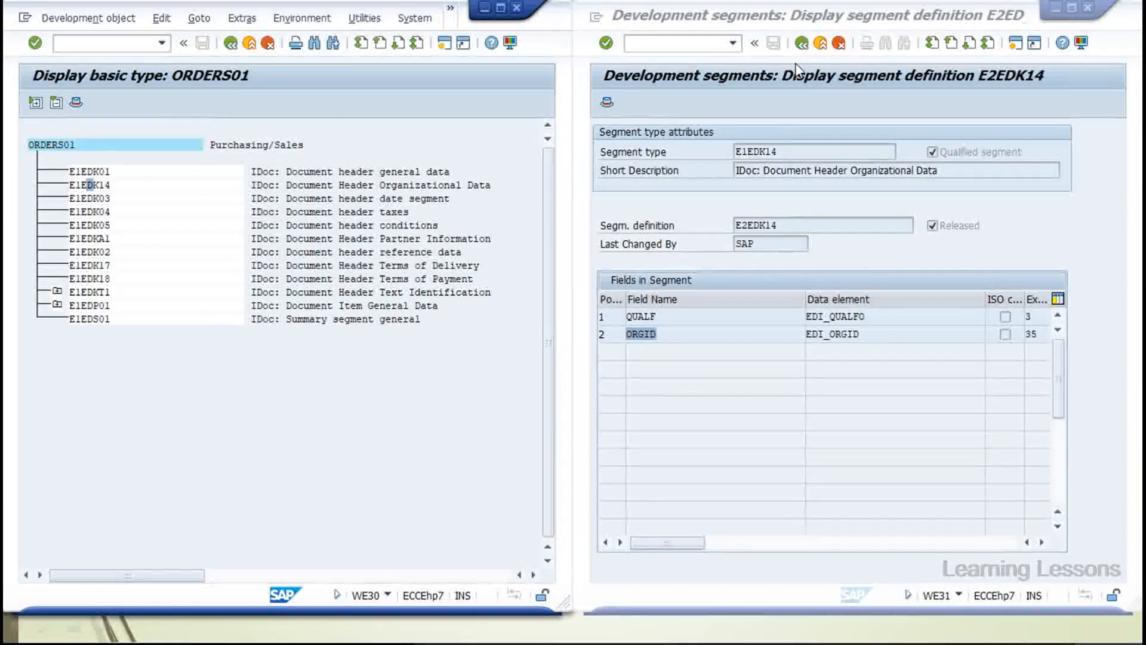
pyautogui.click(772, 131)
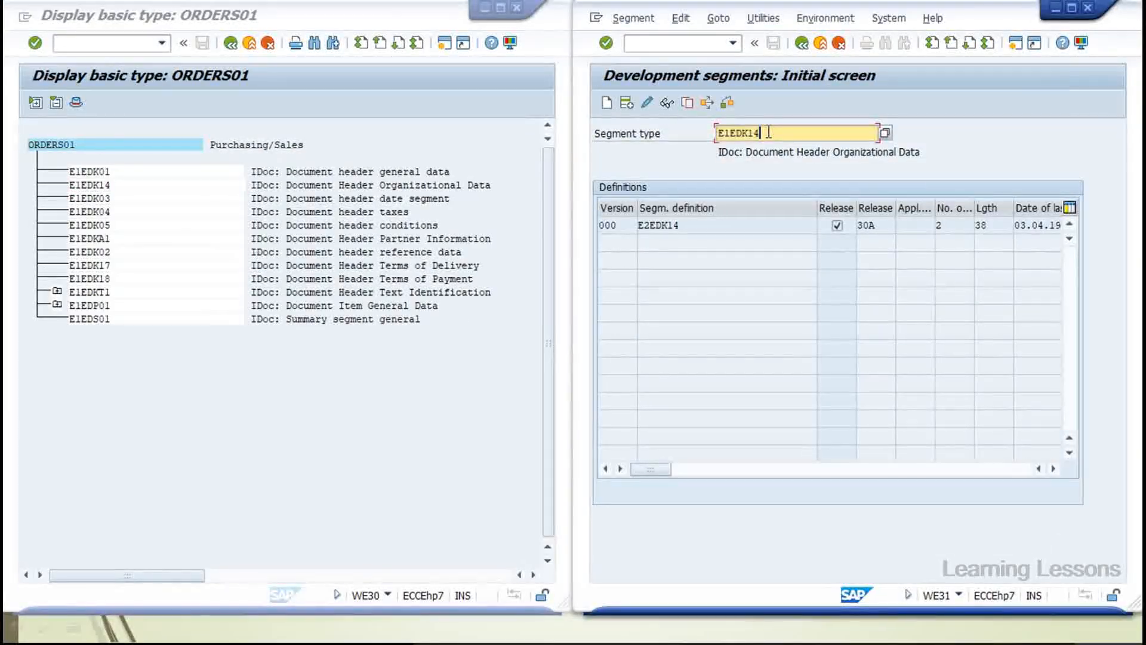
# Look up segment type E1EDK03 and open its definition E2EDK03
pyautogui.press('BackSpace')
pyautogui.press('BackSpace')
pyautogui.write('03')
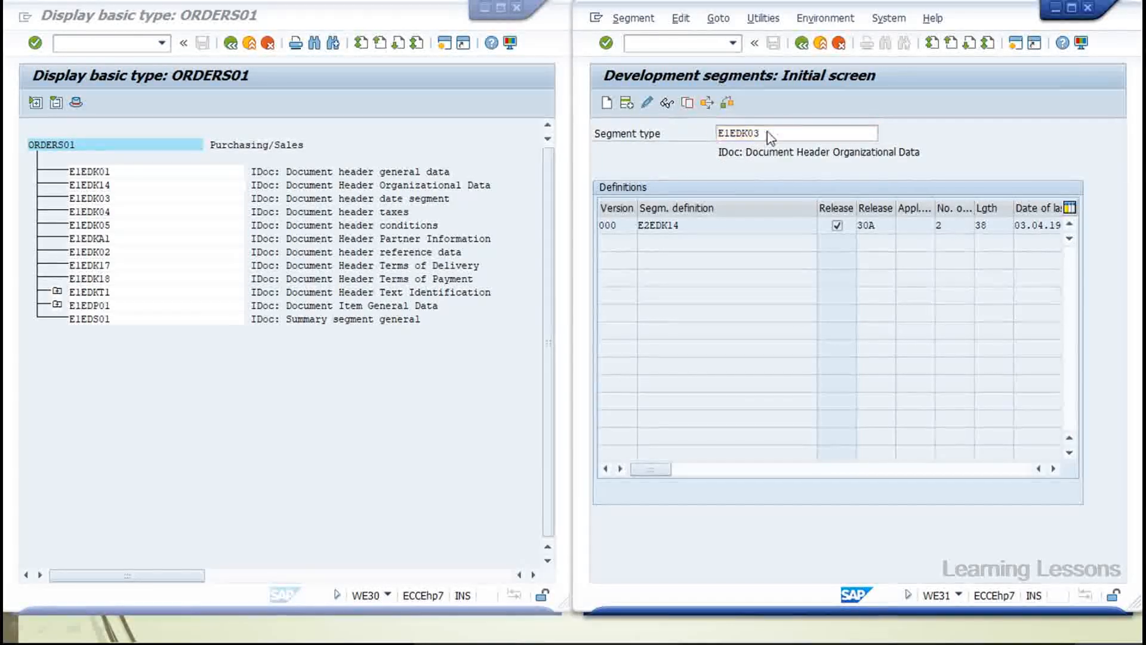
pyautogui.press('Return')
pyautogui.doubleClick(668, 226)
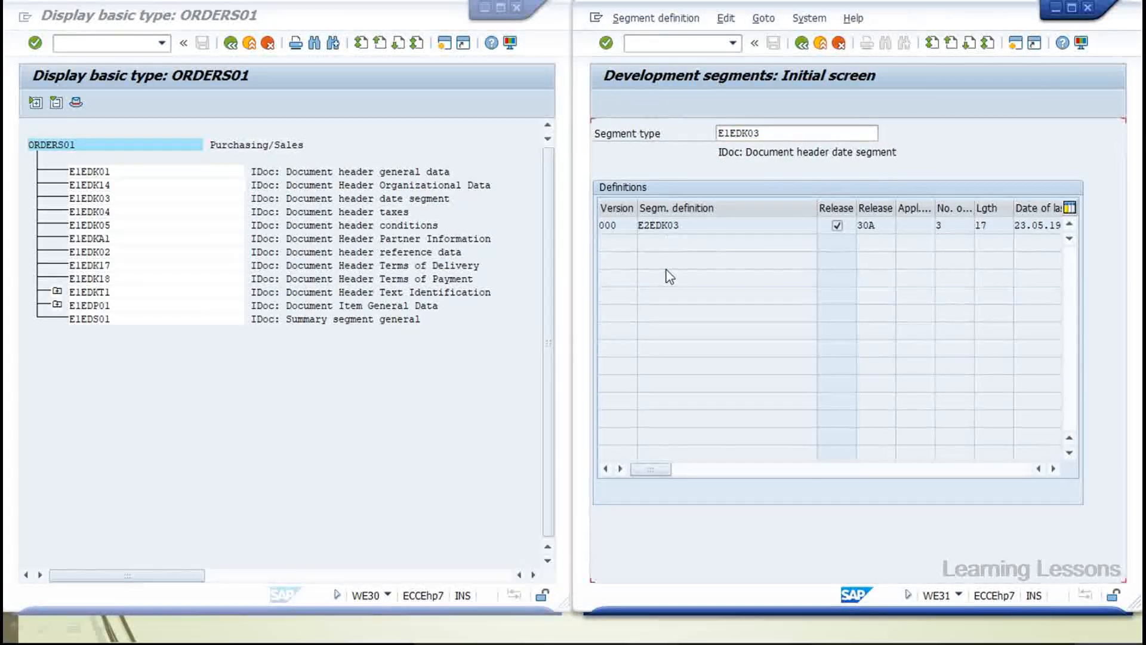
# Inspect the DATUM and UZEIT fields and the EDI_IDDAT data element definition
pyautogui.click(631, 333)
pyautogui.click(634, 346)
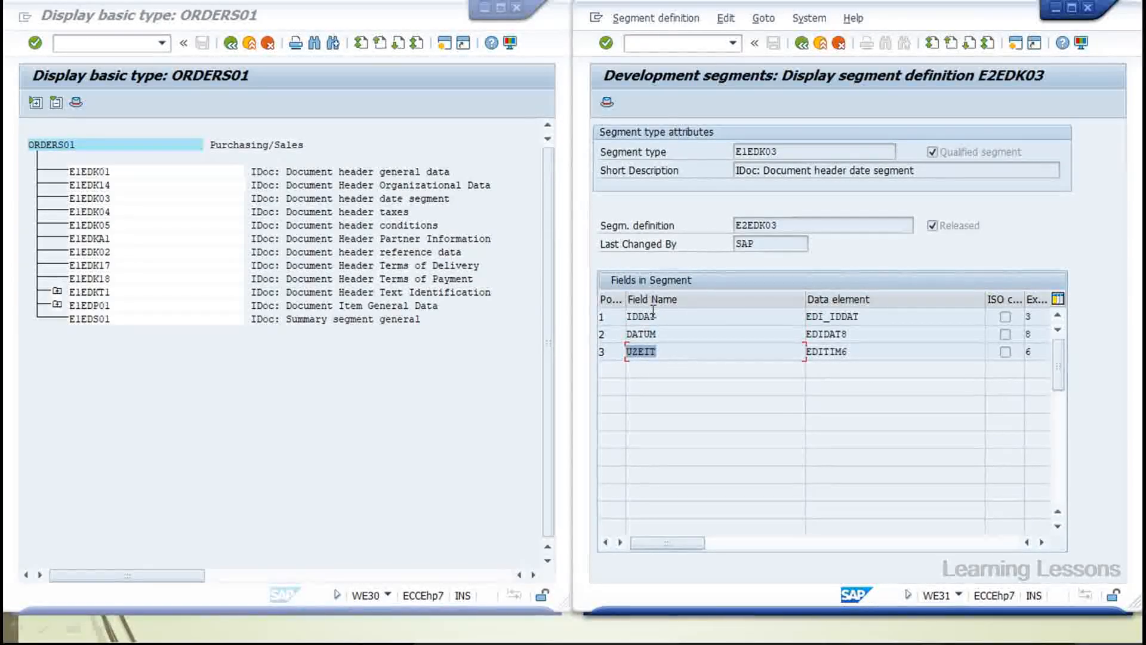
pyautogui.click(830, 316)
pyautogui.doubleClick(828, 316)
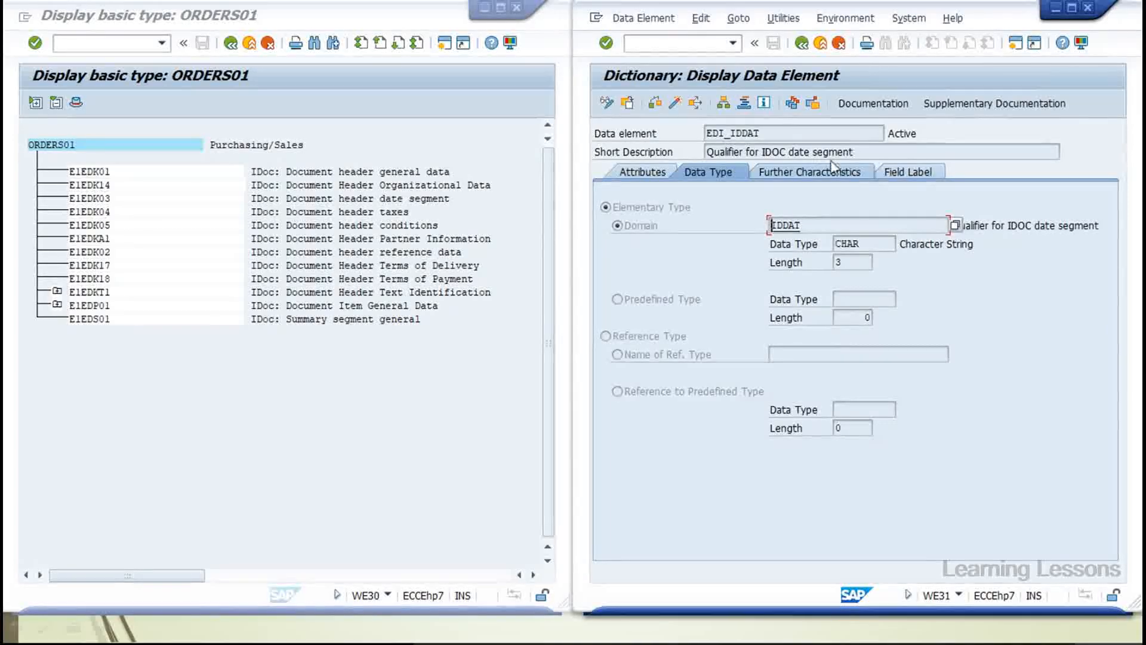
pyautogui.moveTo(873, 151); pyautogui.dragTo(732, 154)
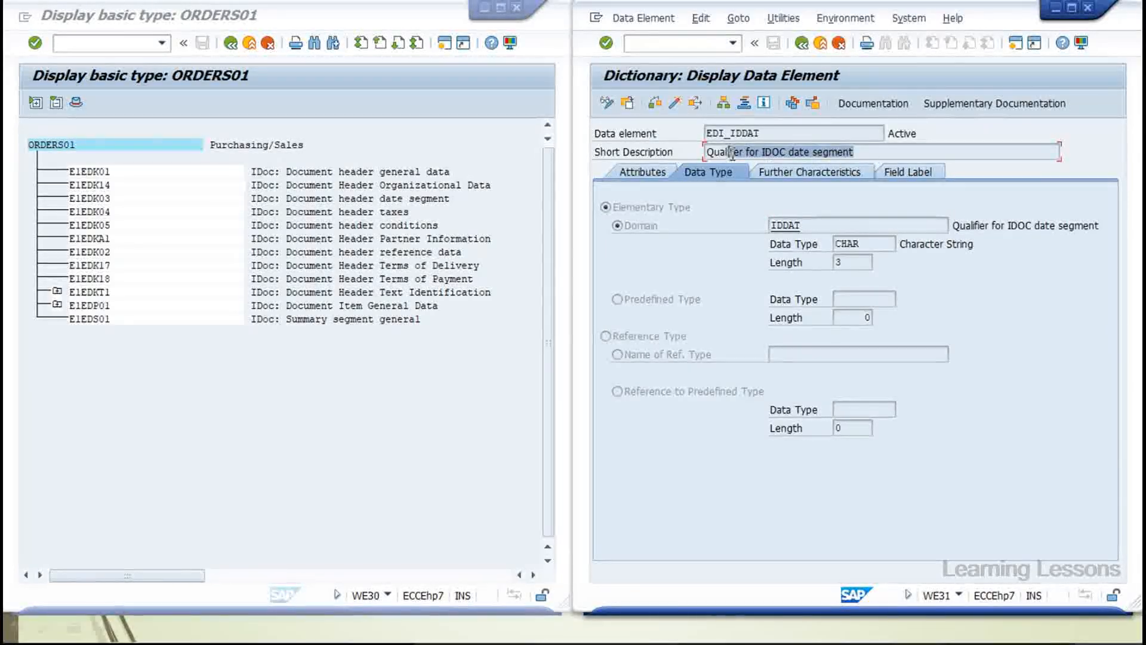
# Return to the start screen and change the segment type to E1EDK04
pyautogui.click(801, 43)
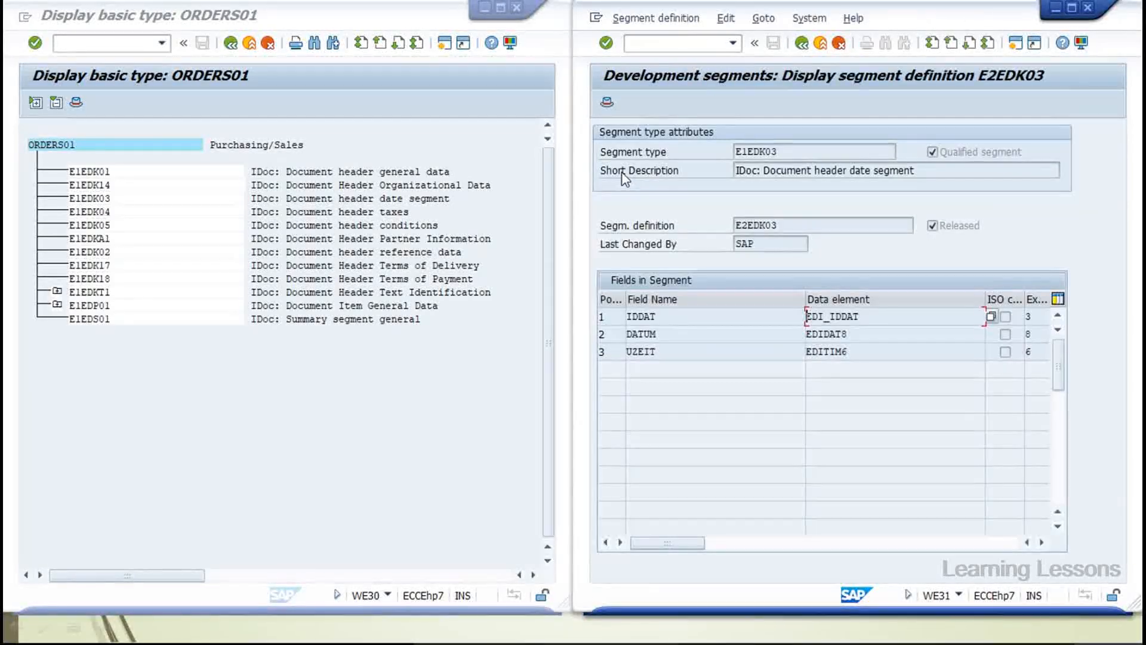
pyautogui.click(801, 45)
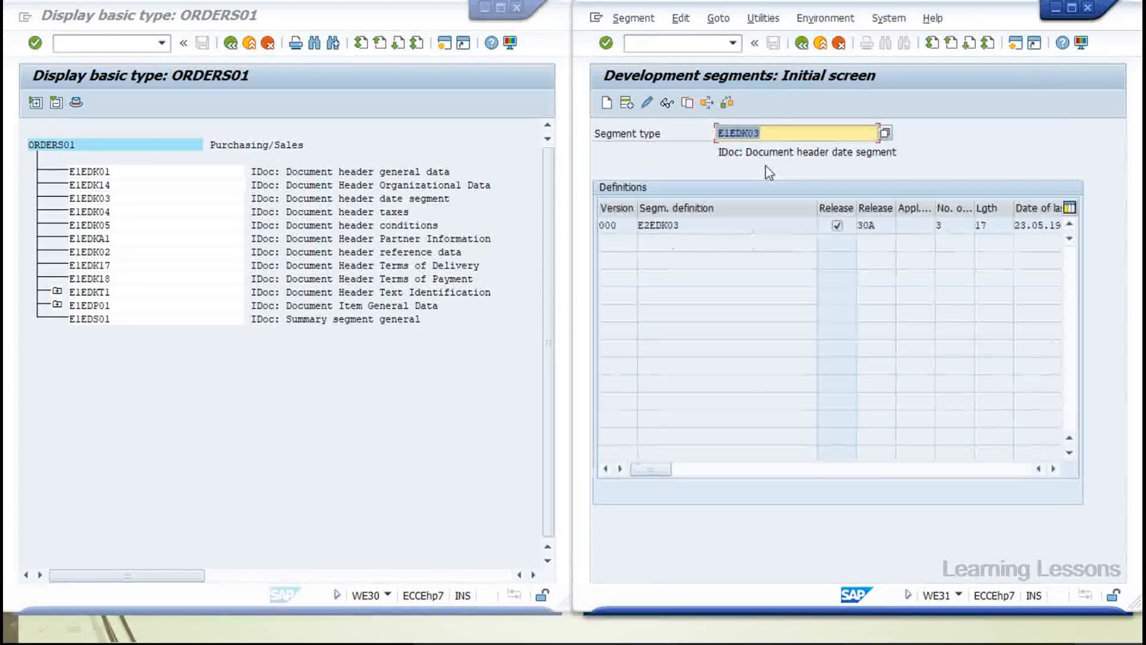
pyautogui.press('BackSpace')
pyautogui.write('4')
pyautogui.press('Return')
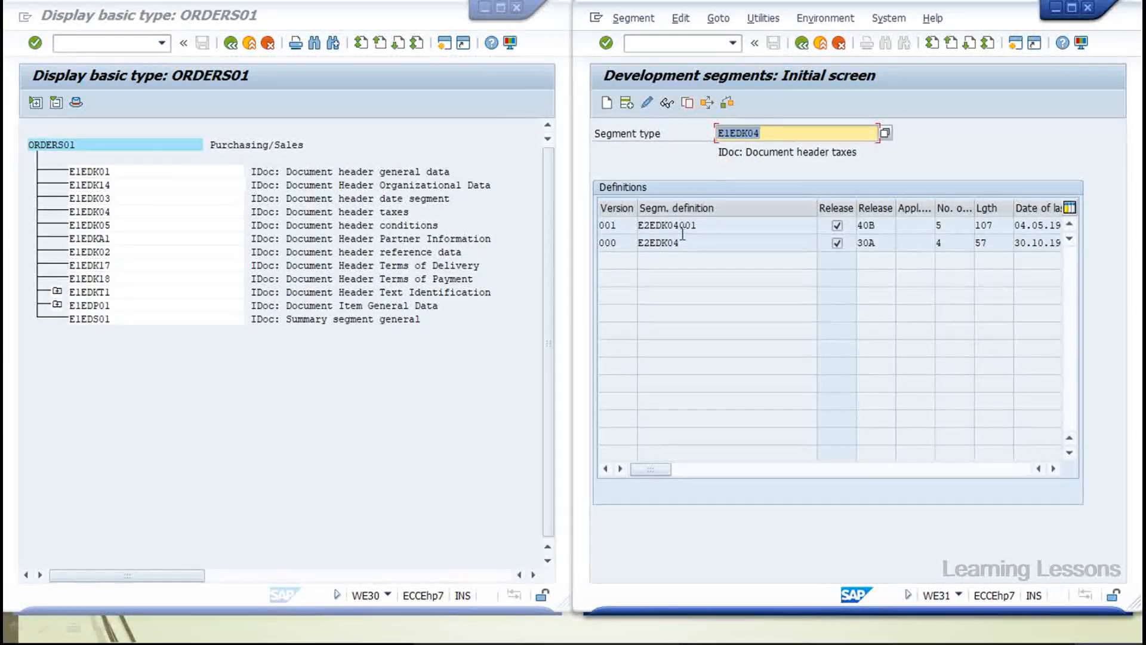
pyautogui.click(669, 225)
pyautogui.doubleClick(669, 226)
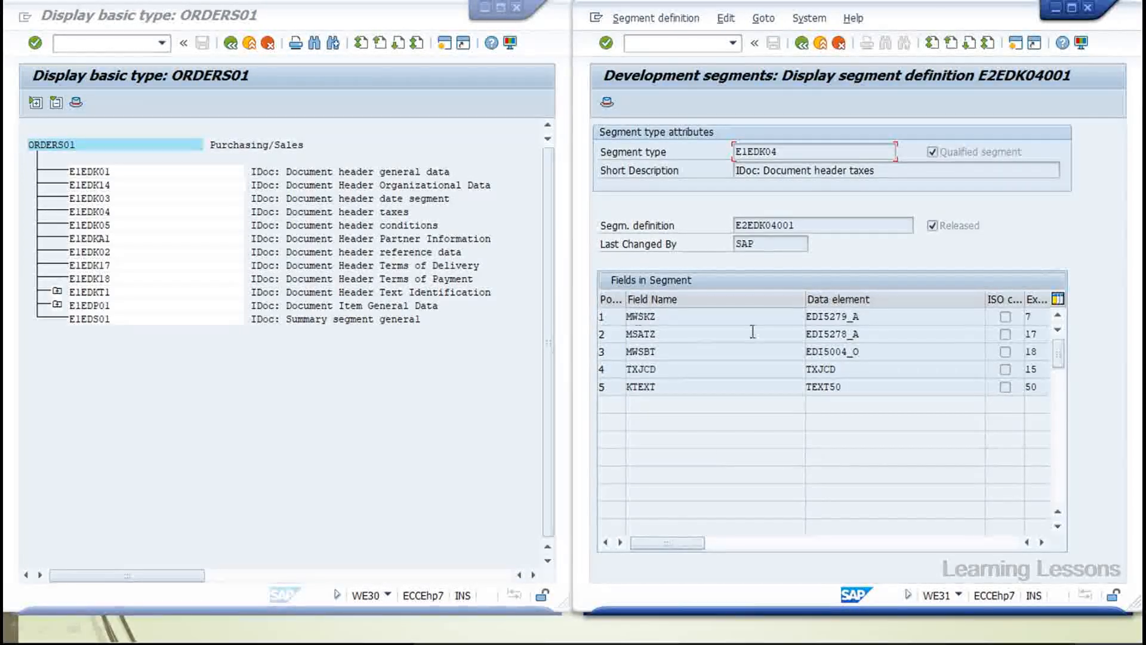
pyautogui.doubleClick(840, 320)
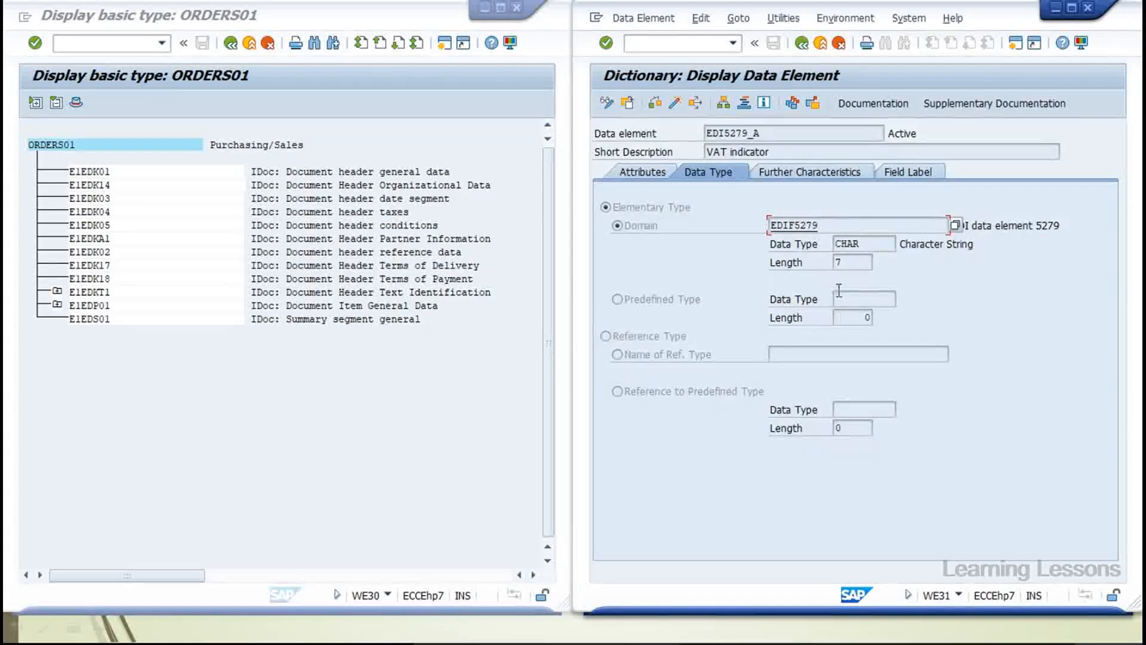
pyautogui.moveTo(770, 152); pyautogui.dragTo(704, 154)
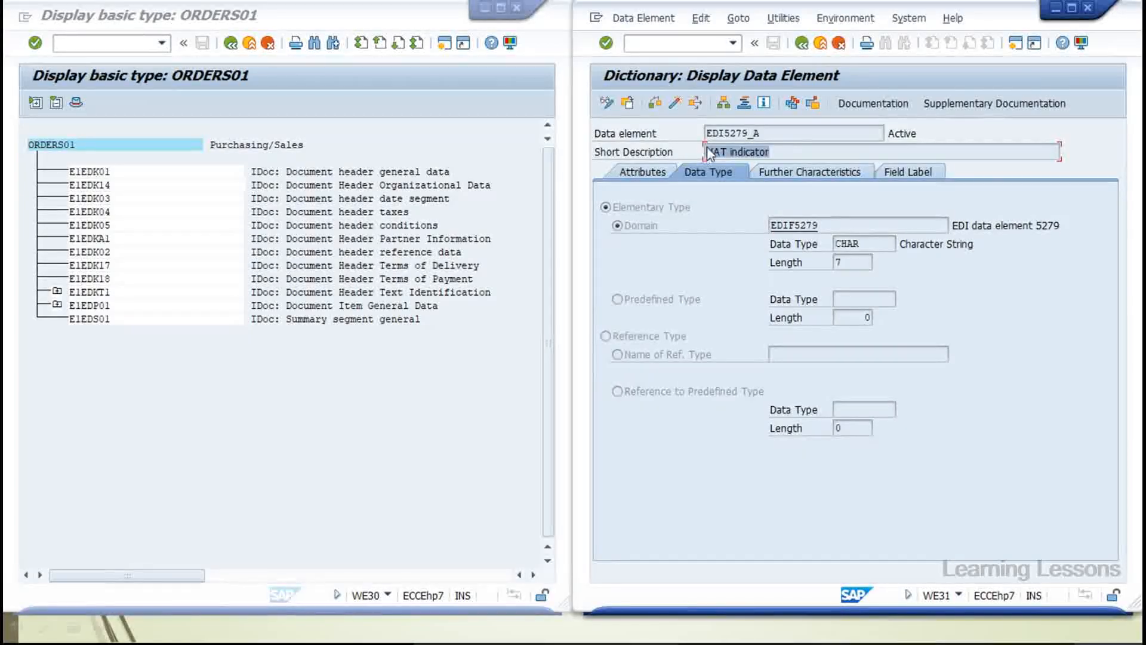
pyautogui.click(802, 43)
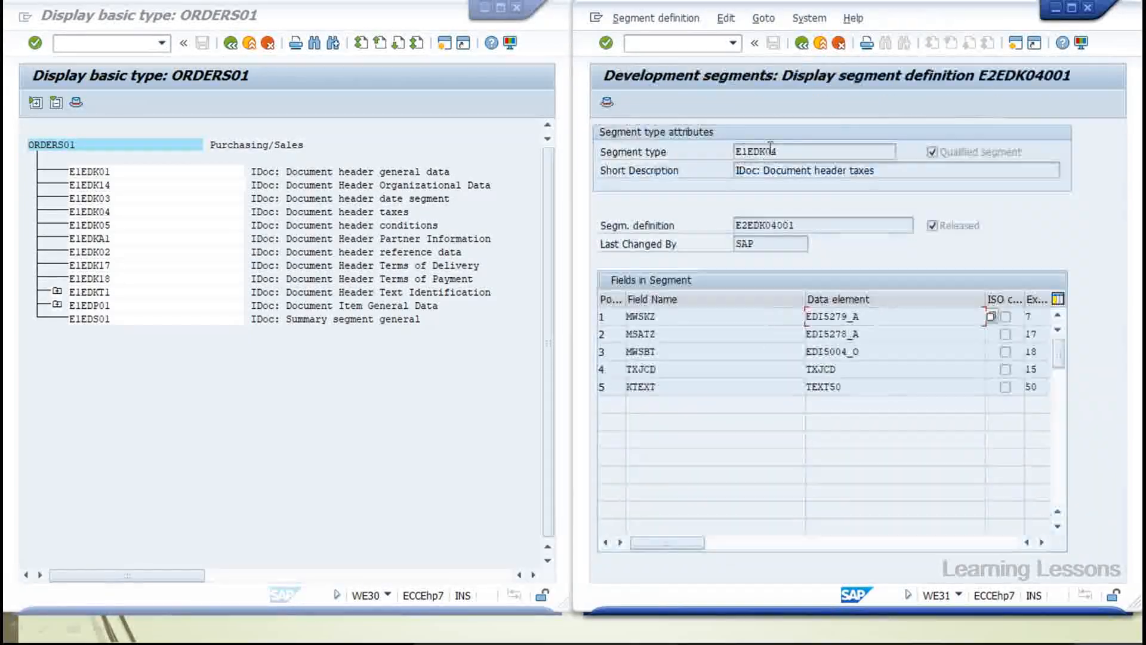
pyautogui.doubleClick(664, 316)
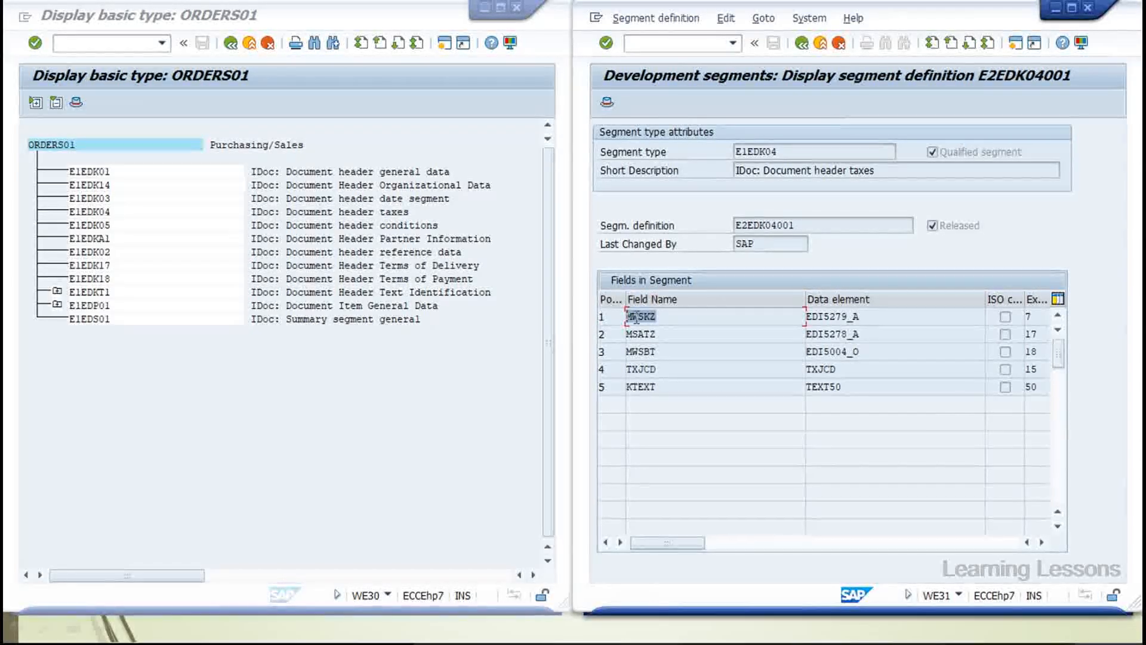
pyautogui.click(654, 335)
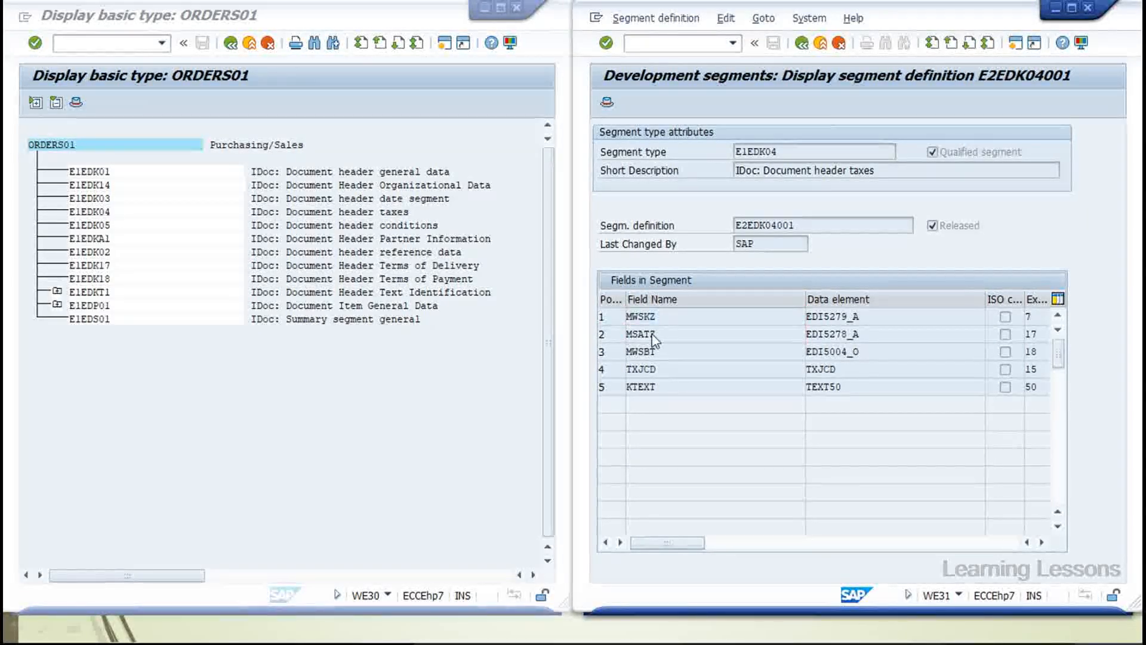
pyautogui.doubleClick(815, 335)
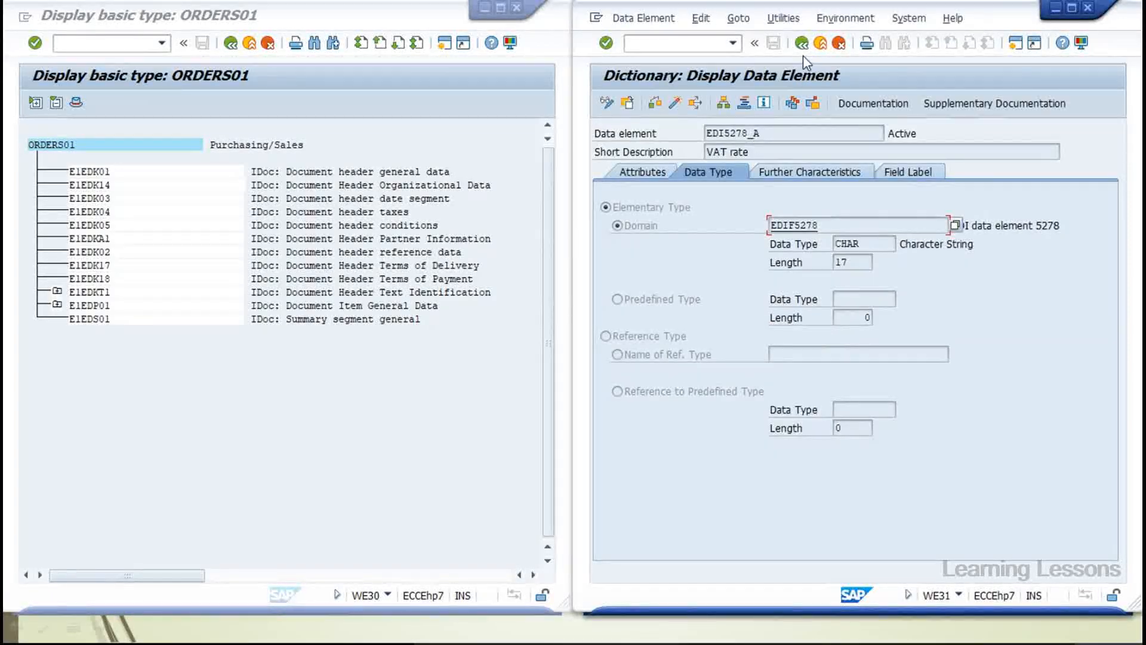
pyautogui.click(801, 43)
pyautogui.doubleClick(832, 351)
pyautogui.moveTo(823, 151); pyautogui.dragTo(712, 152)
pyautogui.click(801, 43)
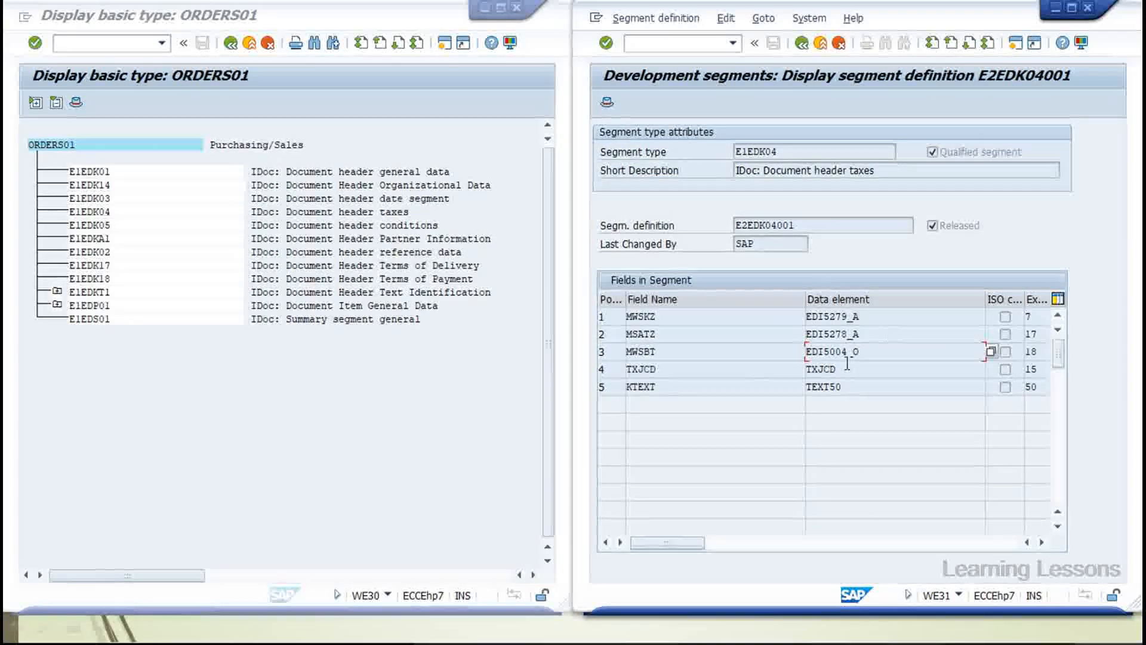
pyautogui.moveTo(862, 352); pyautogui.dragTo(758, 351)
pyautogui.moveTo(854, 333); pyautogui.dragTo(801, 317)
pyautogui.click(826, 372)
pyautogui.doubleClick(826, 370)
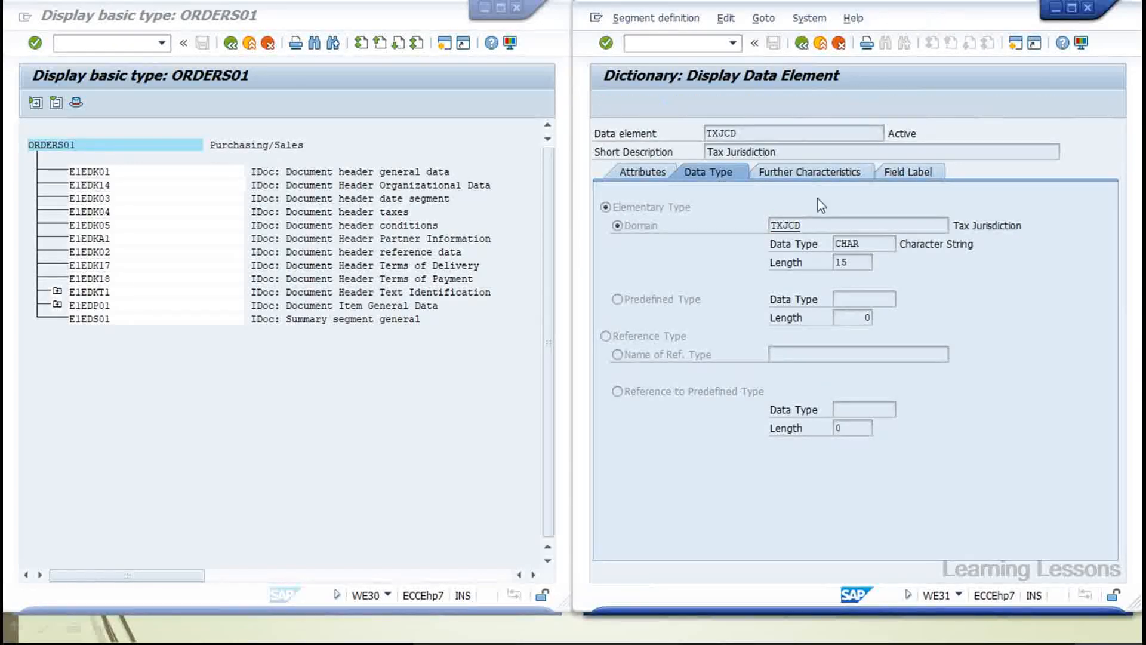
pyautogui.click(801, 44)
pyautogui.click(825, 387)
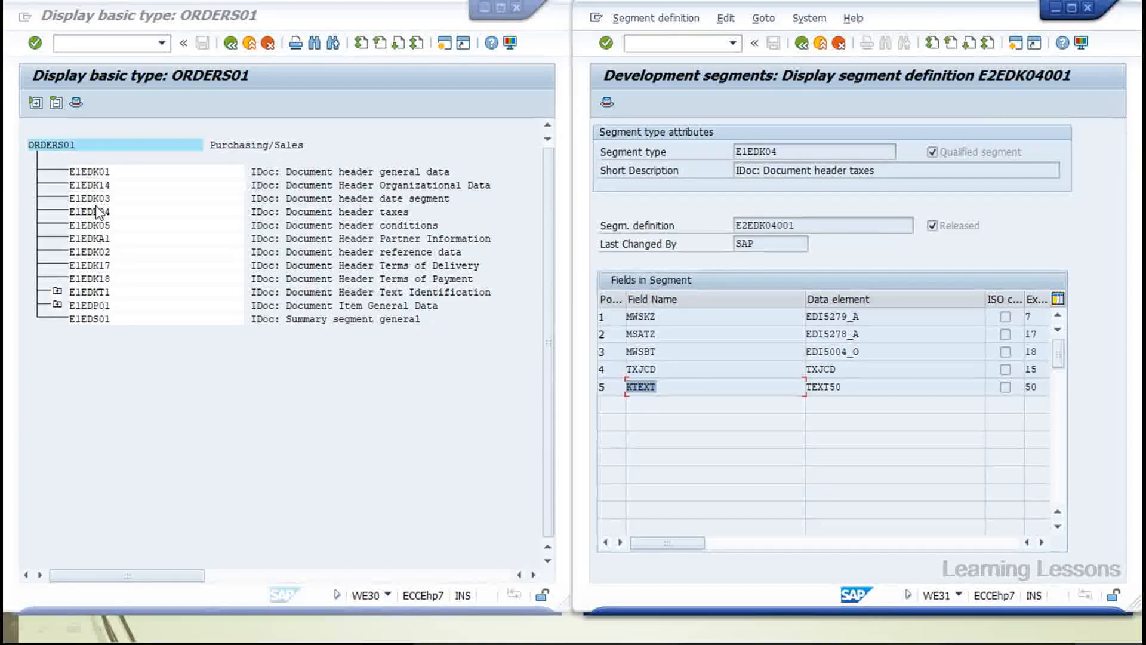
pyautogui.click(809, 46)
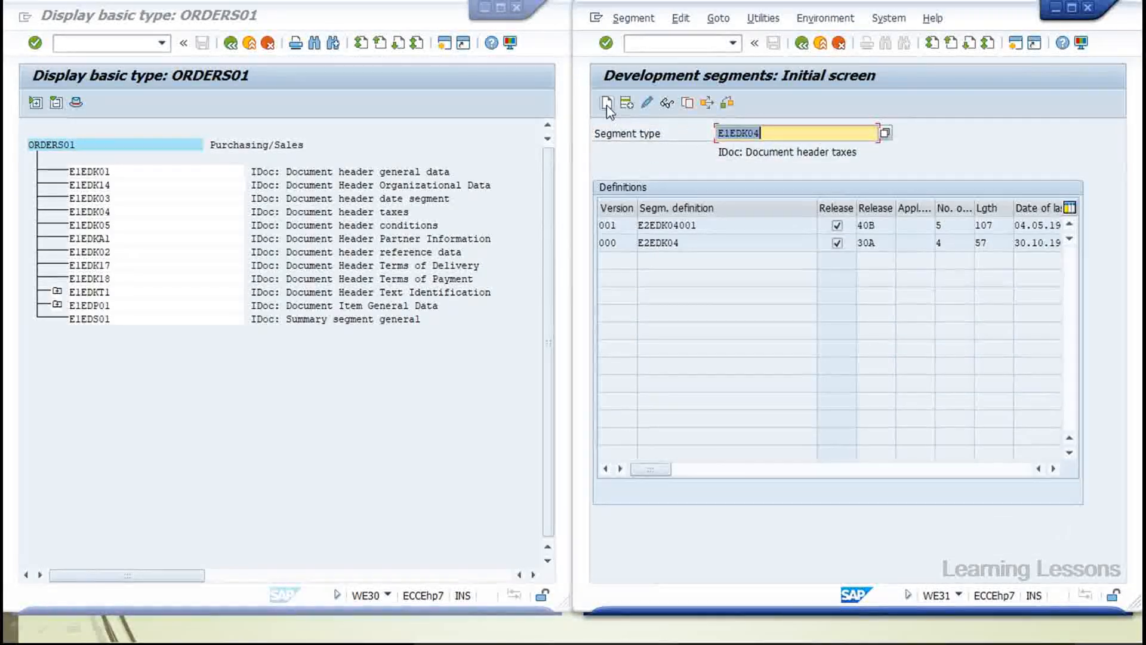
# Start creating a new segment type ZE1EDK04, acknowledging the name-length notice
pyautogui.click(718, 133)
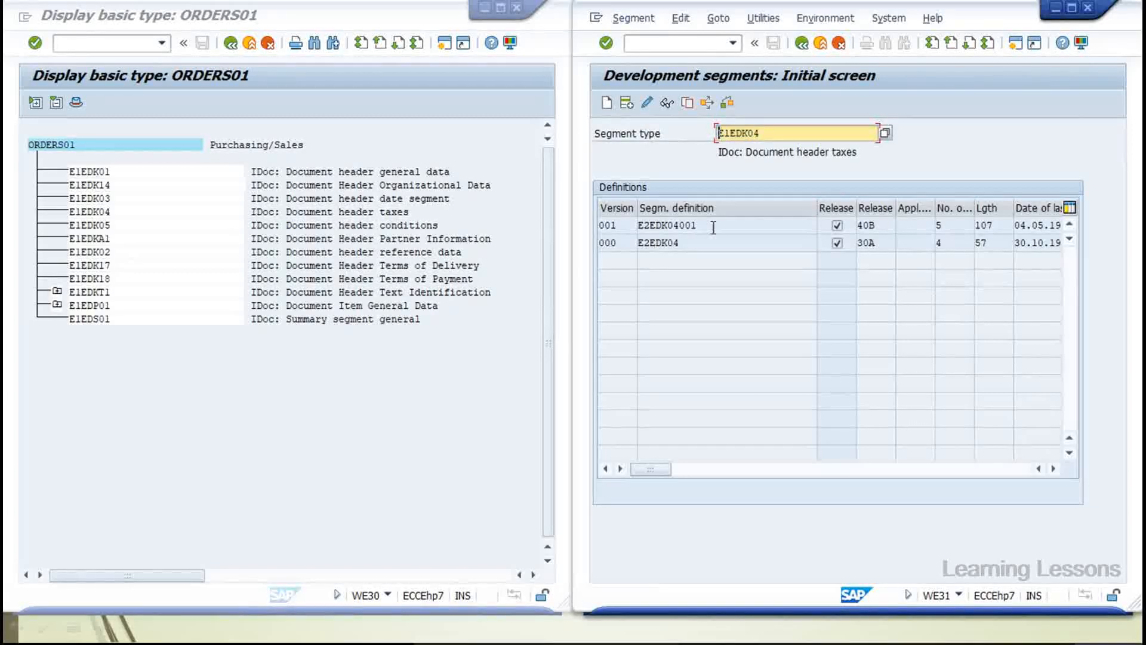
pyautogui.write('z')
pyautogui.click(608, 106)
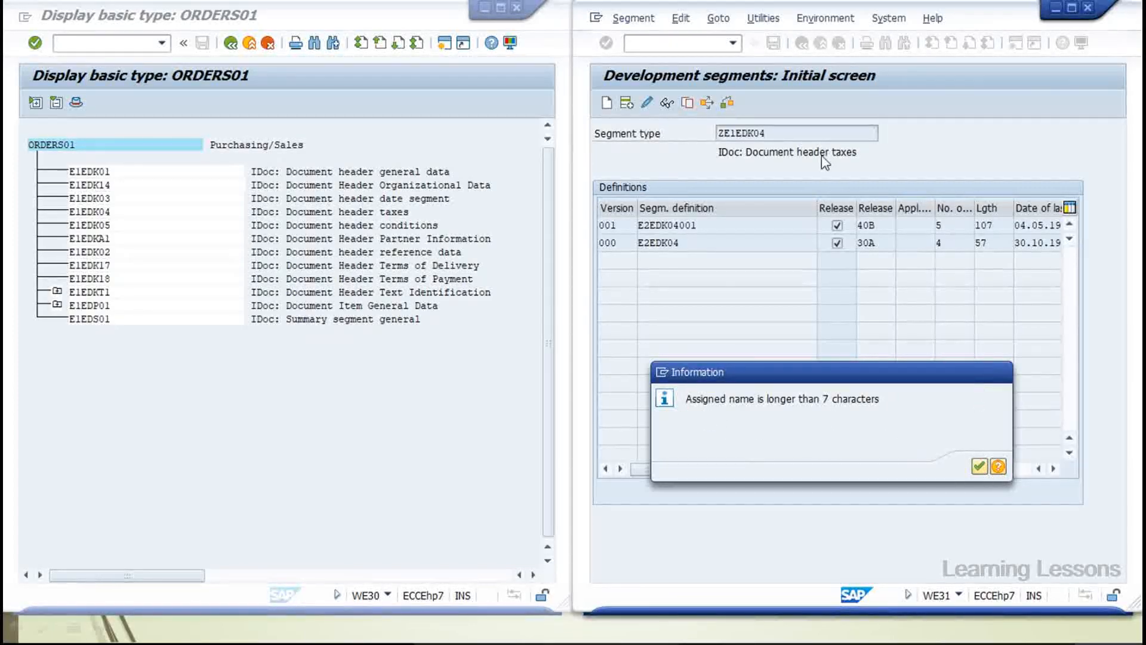
pyautogui.press('Return')
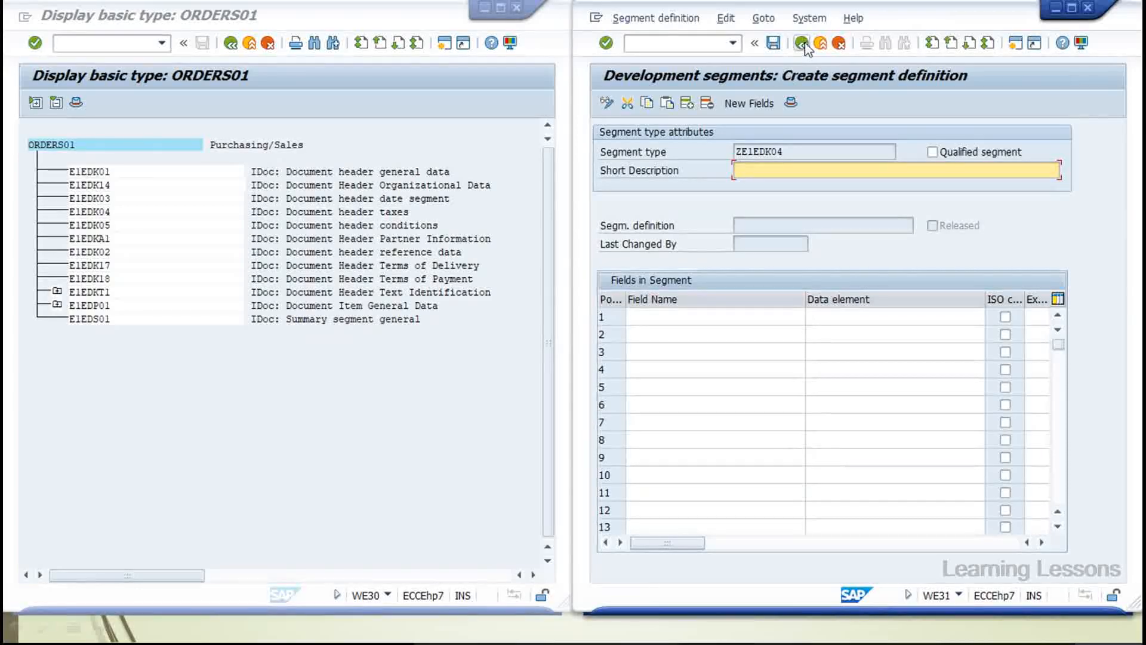
# Cancel the unfinished ZE1EDK04 segment and clear the segment type field
pyautogui.click(686, 317)
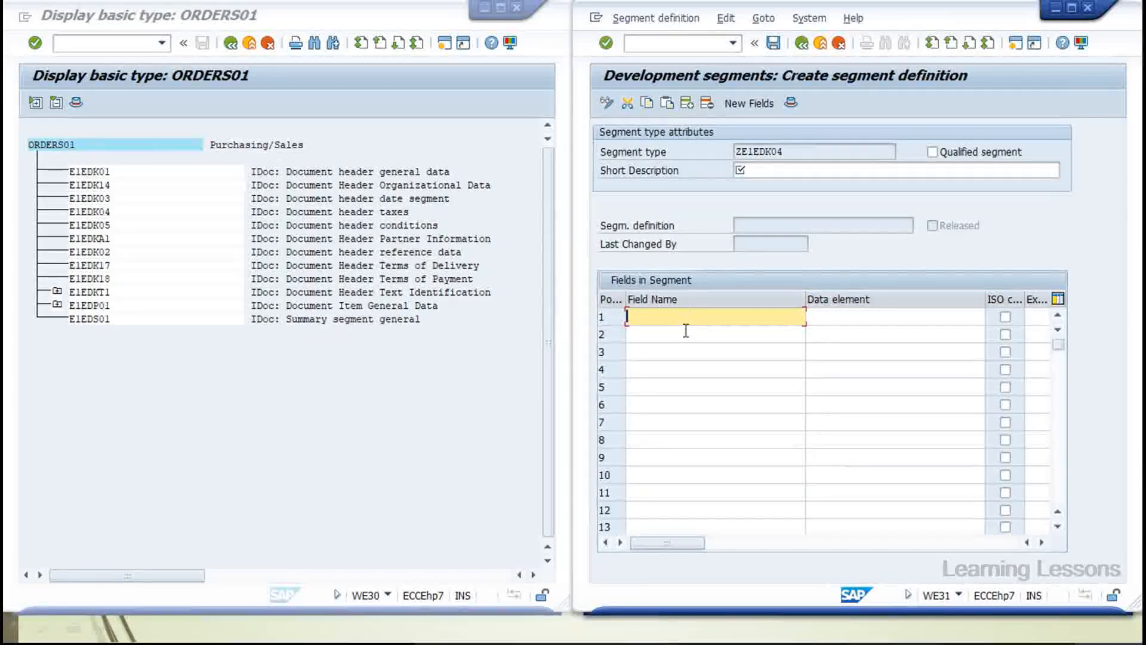
pyautogui.click(826, 332)
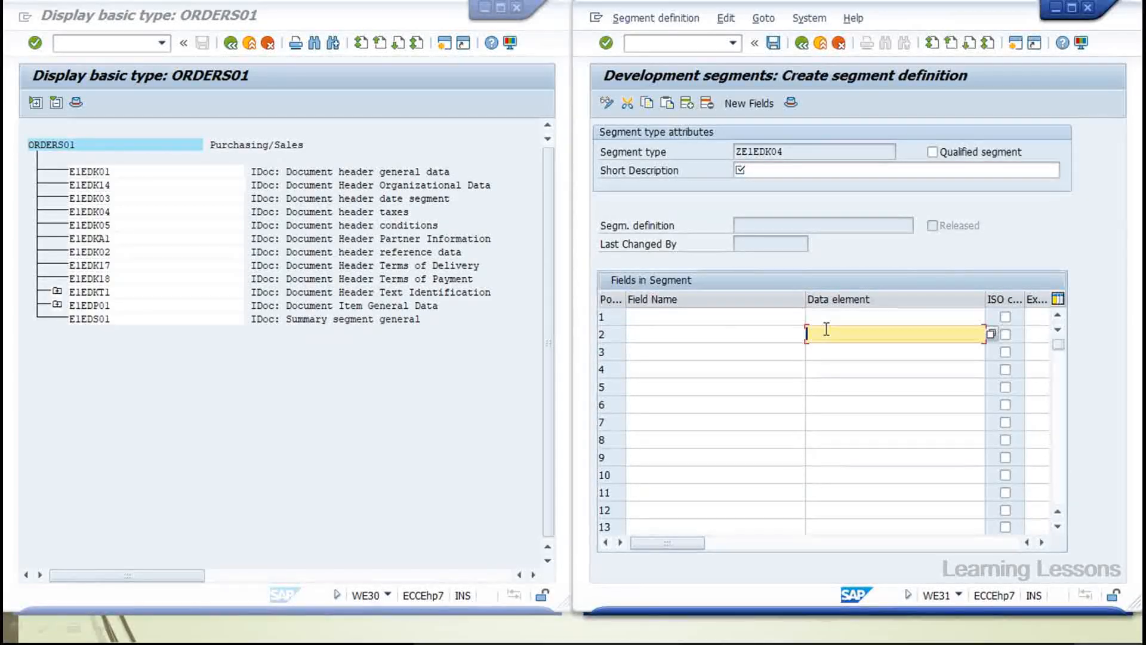
pyautogui.click(801, 43)
pyautogui.click(839, 50)
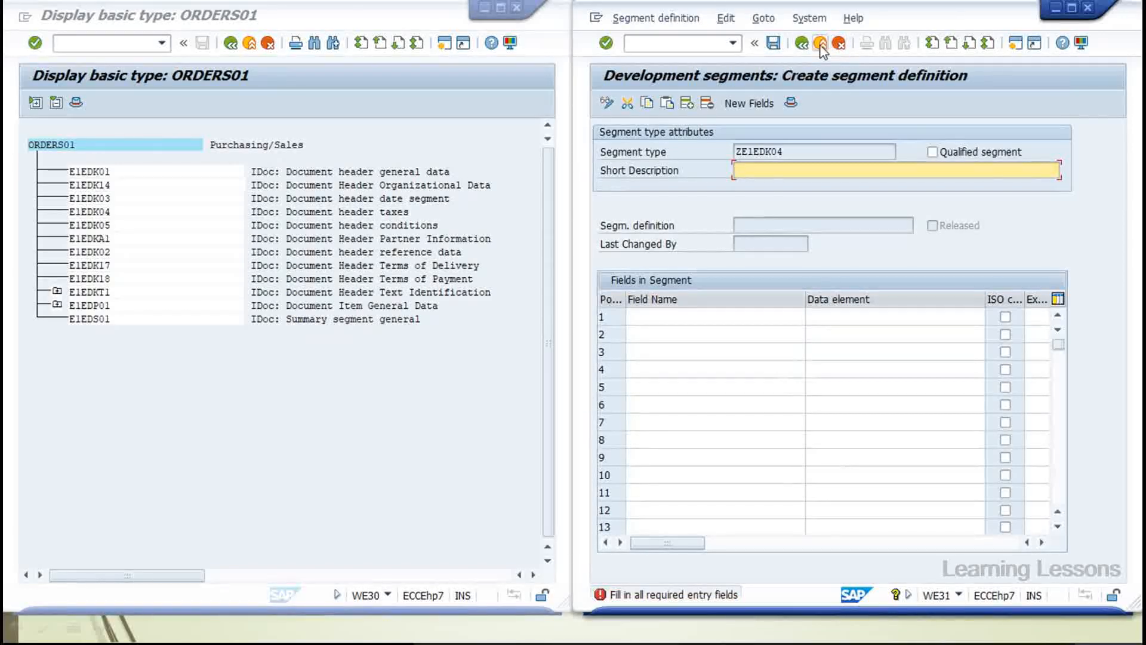
pyautogui.click(839, 48)
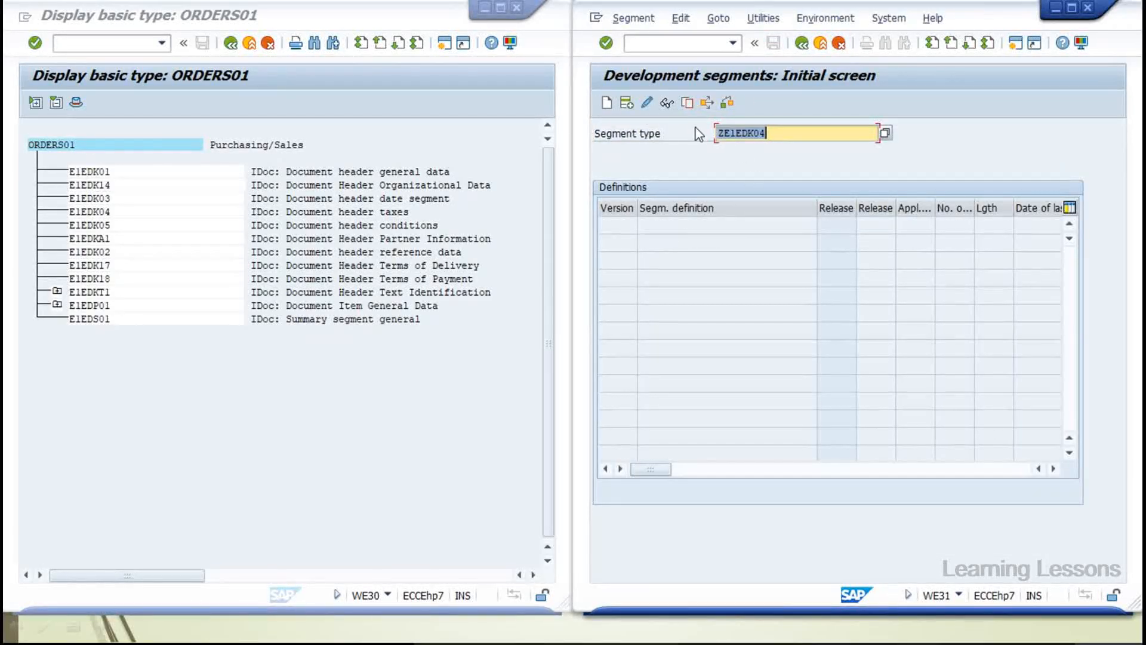
pyautogui.press('BackSpace')
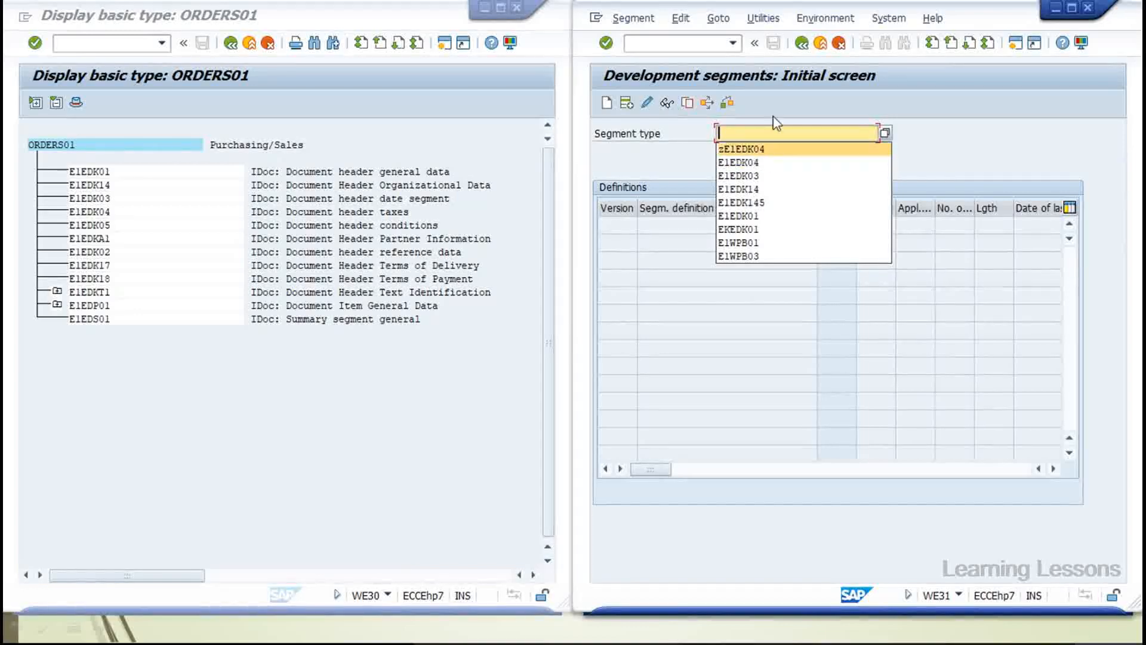
pyautogui.click(810, 44)
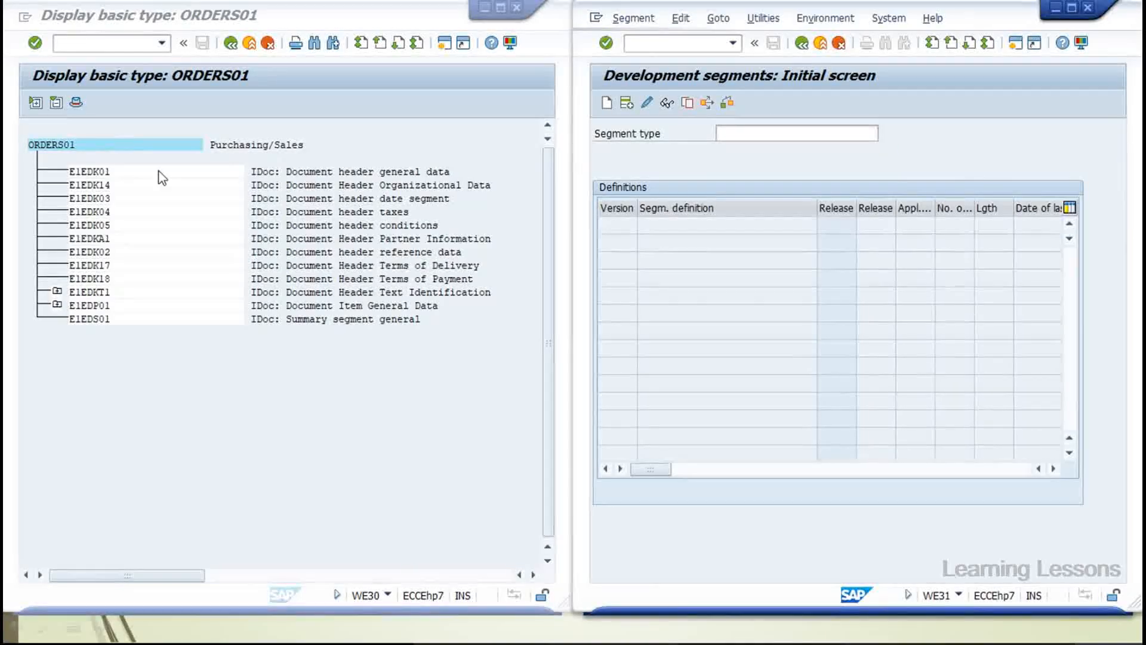
# Run WE30 and create basic type ZORDERS01 with description 'test'
pyautogui.click(710, 47)
pyautogui.write('we30')
pyautogui.press('Return')
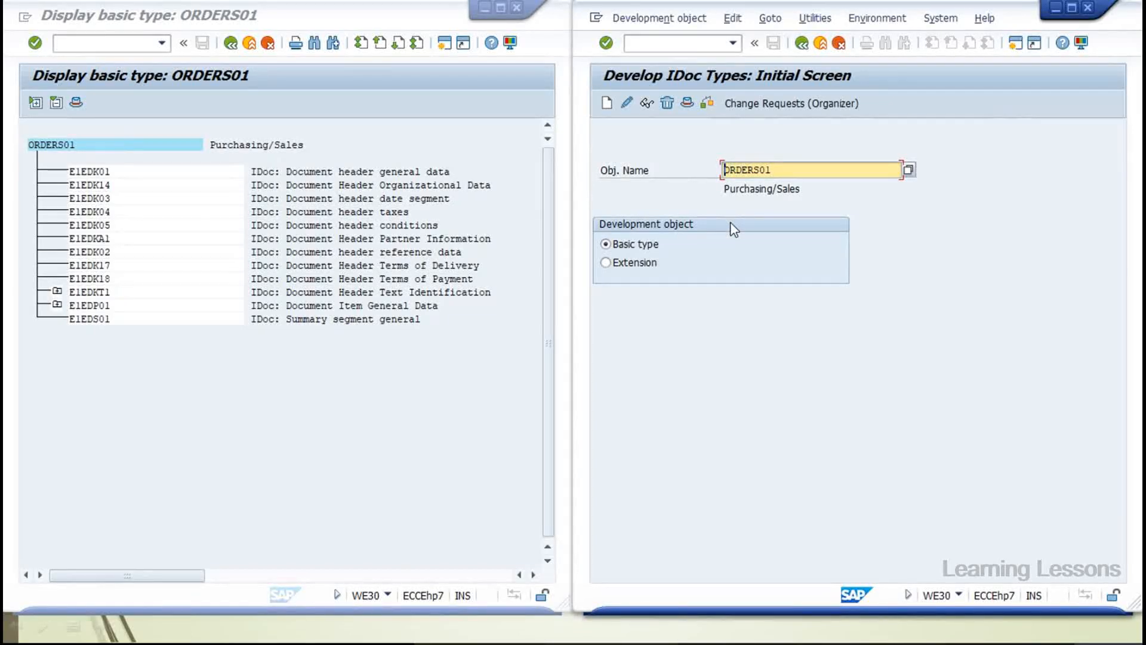
pyautogui.click(607, 105)
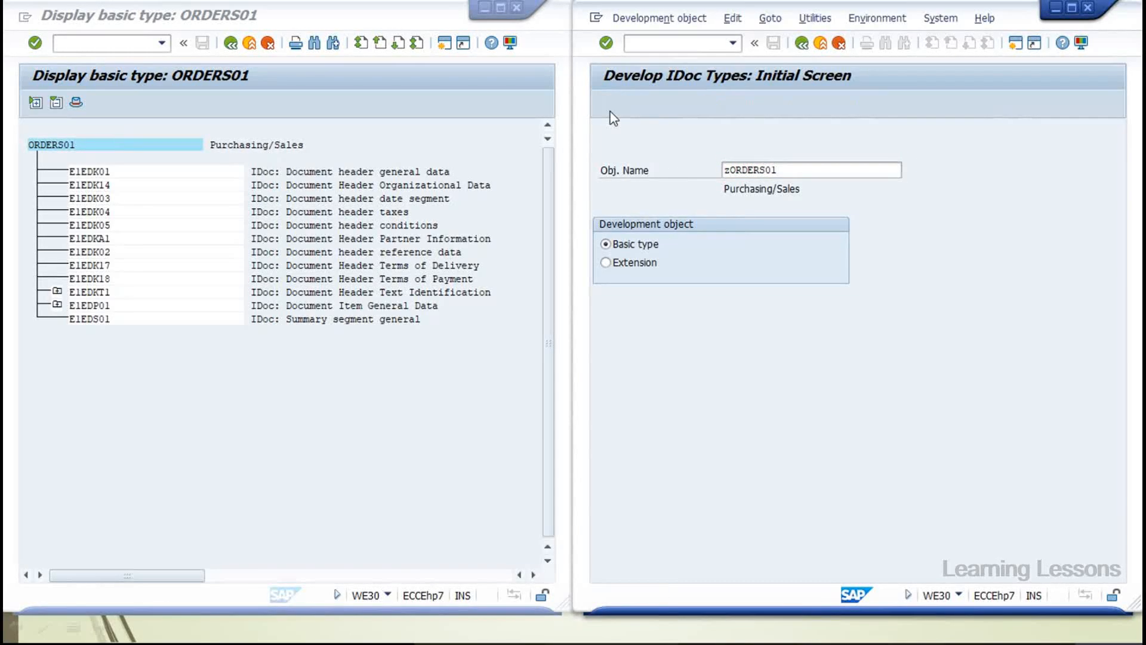
pyautogui.click(977, 465)
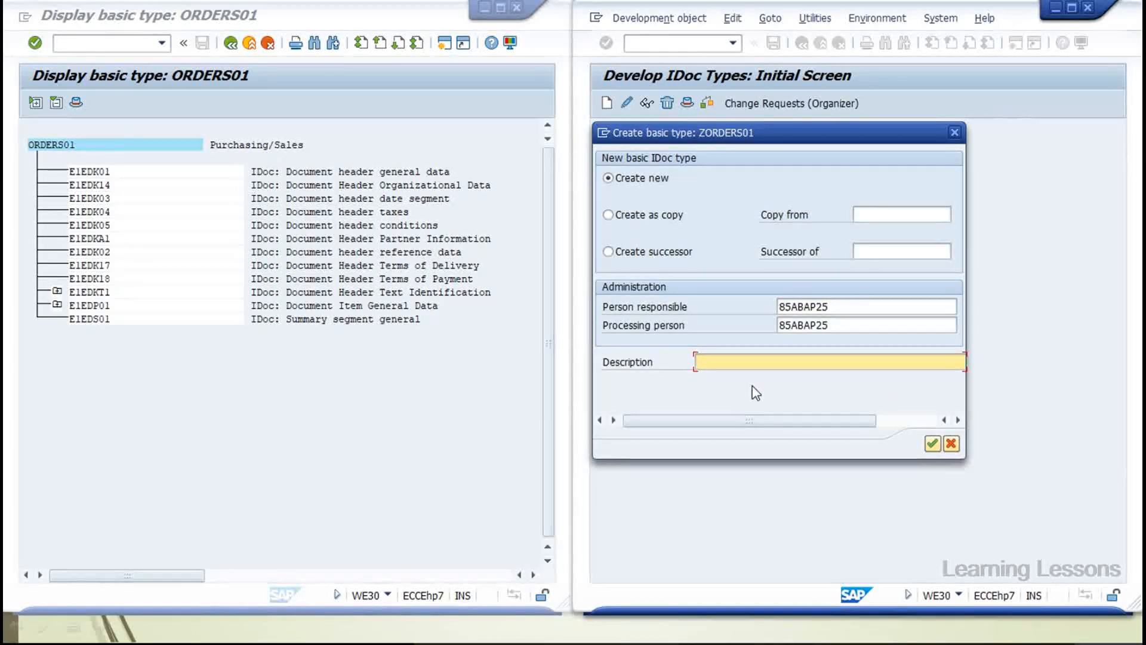
pyautogui.write('test')
pyautogui.click(933, 444)
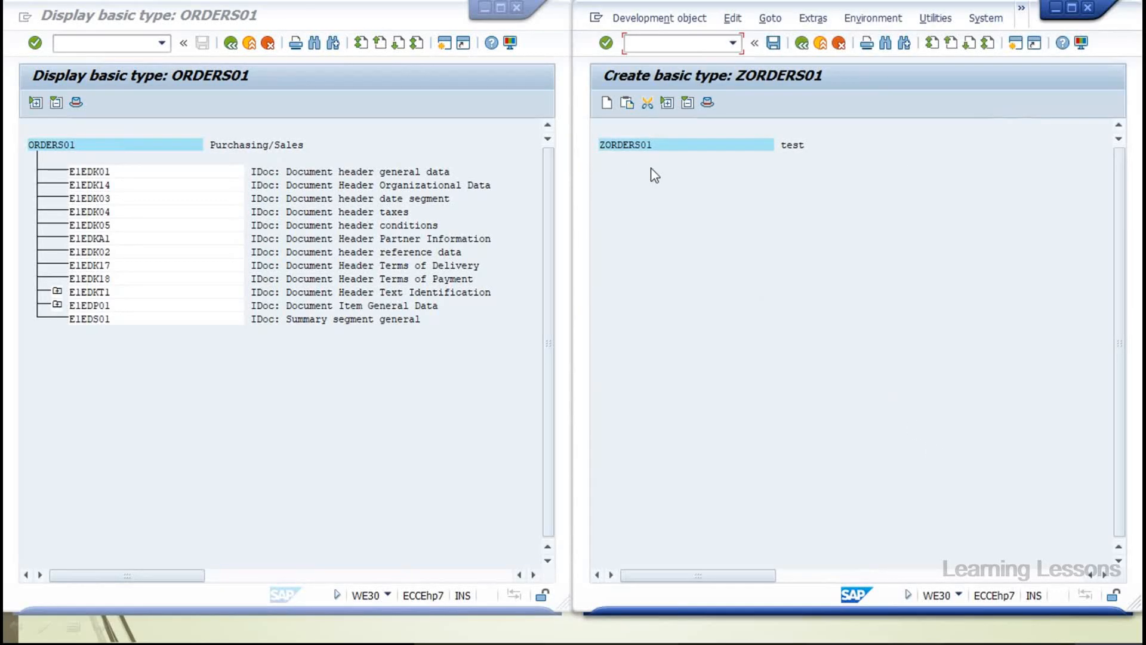
# Add a first segment under ZORDERS01, opening its attributes dialog
pyautogui.click(606, 104)
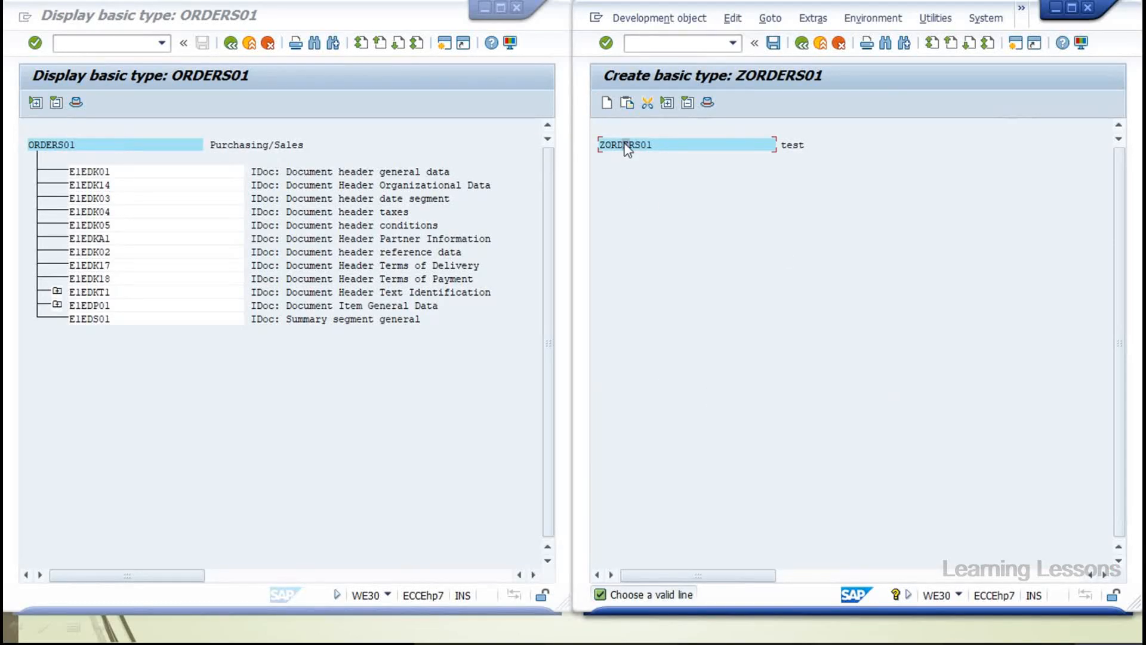
pyautogui.click(606, 104)
pyautogui.click(615, 146)
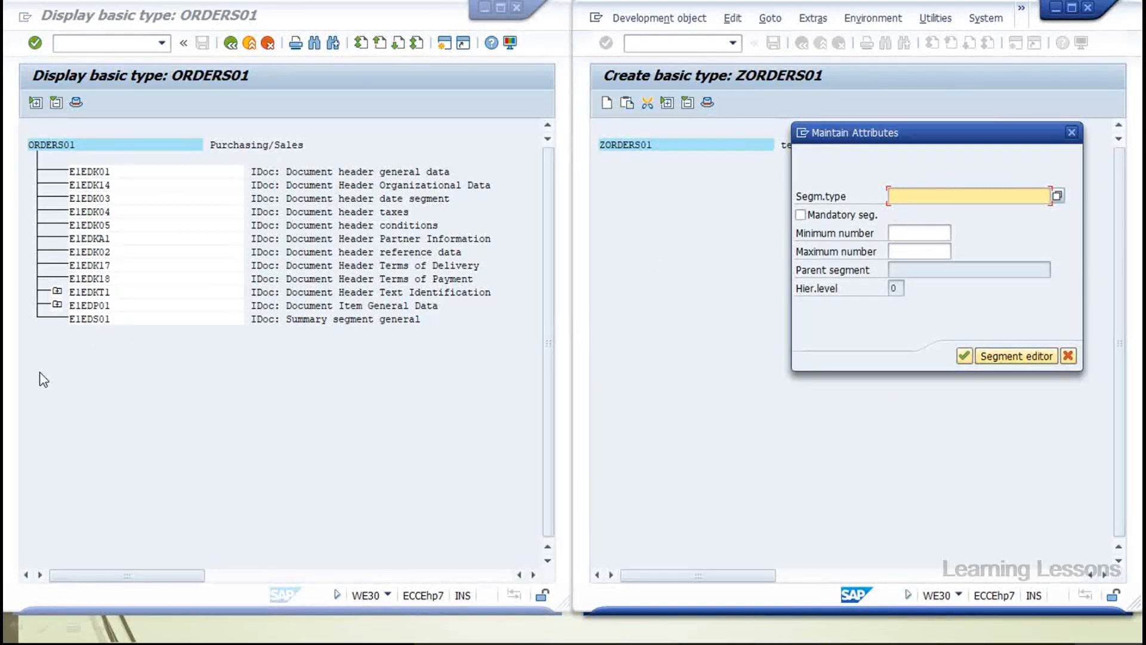
# Discard the new segment, back out of ZORDERS01 to SAP Easy Access, and enter we81
pyautogui.click(1067, 356)
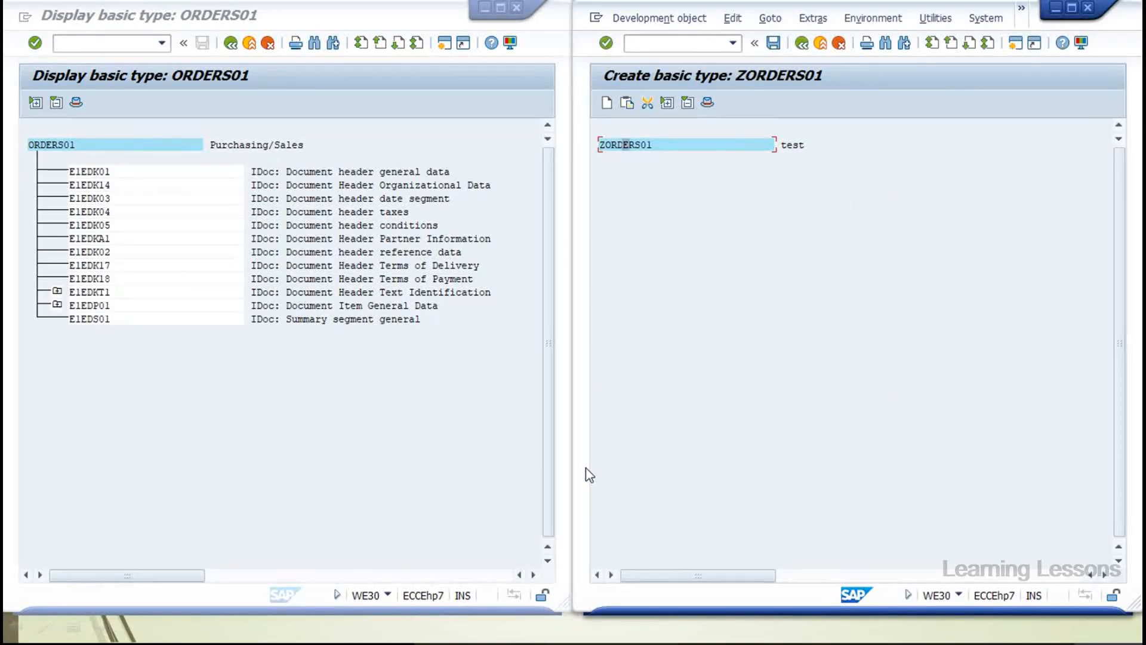
pyautogui.click(802, 43)
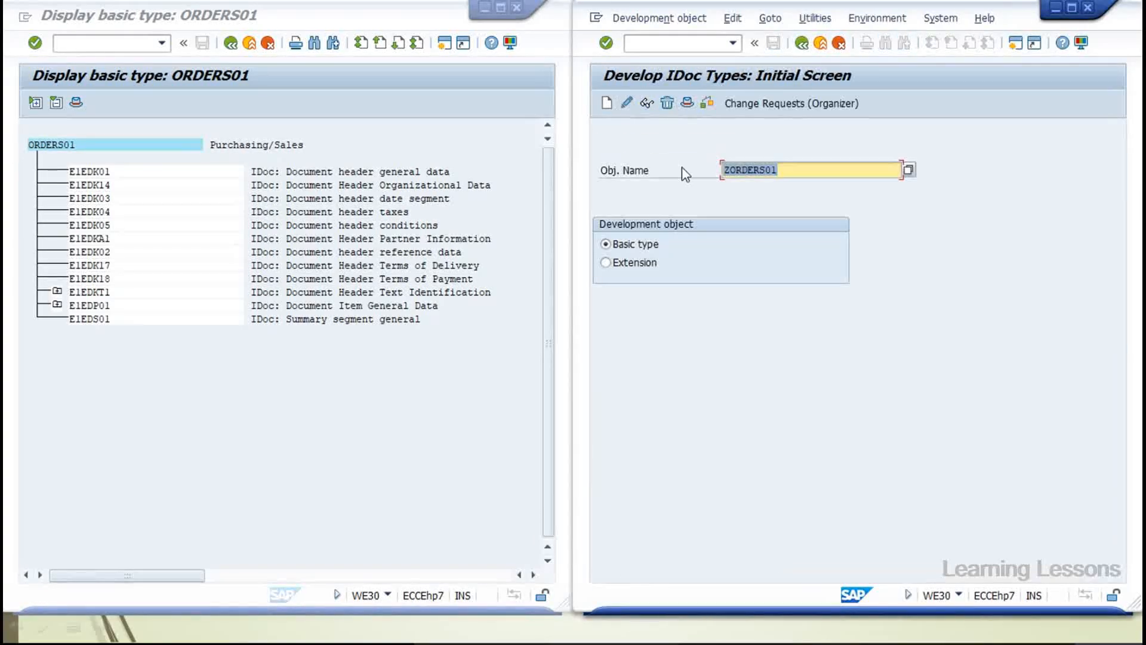
pyautogui.click(803, 45)
pyautogui.write('we81')
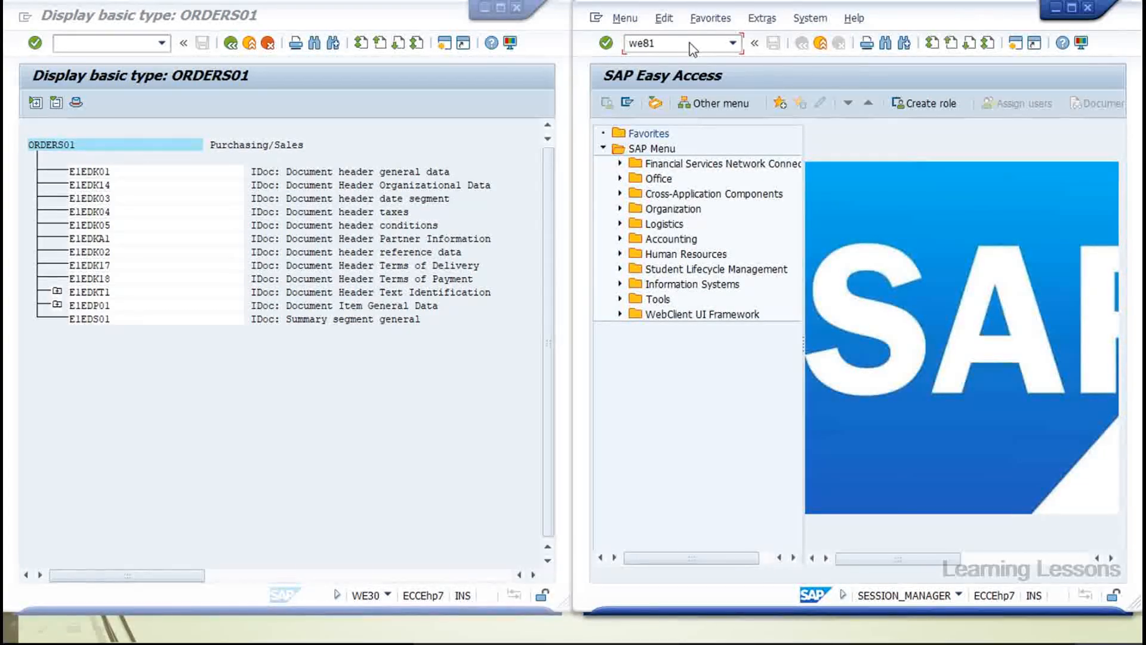
# Open WE81 new entries and add a trial message type ABCD with a short text
pyautogui.press('Return')
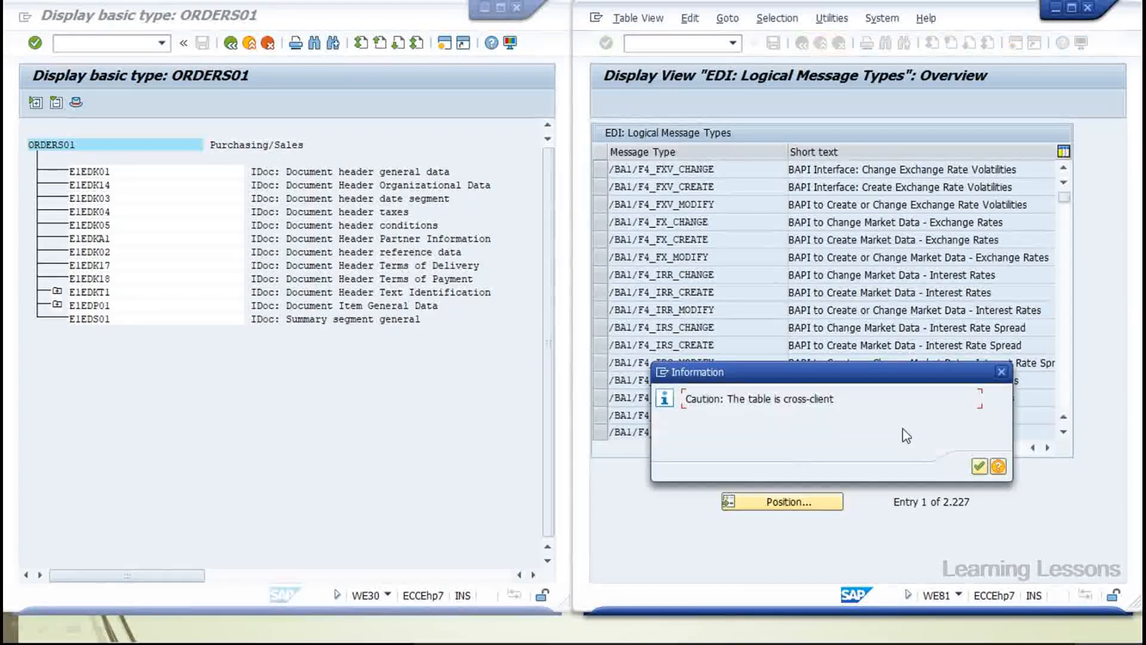
pyautogui.click(980, 466)
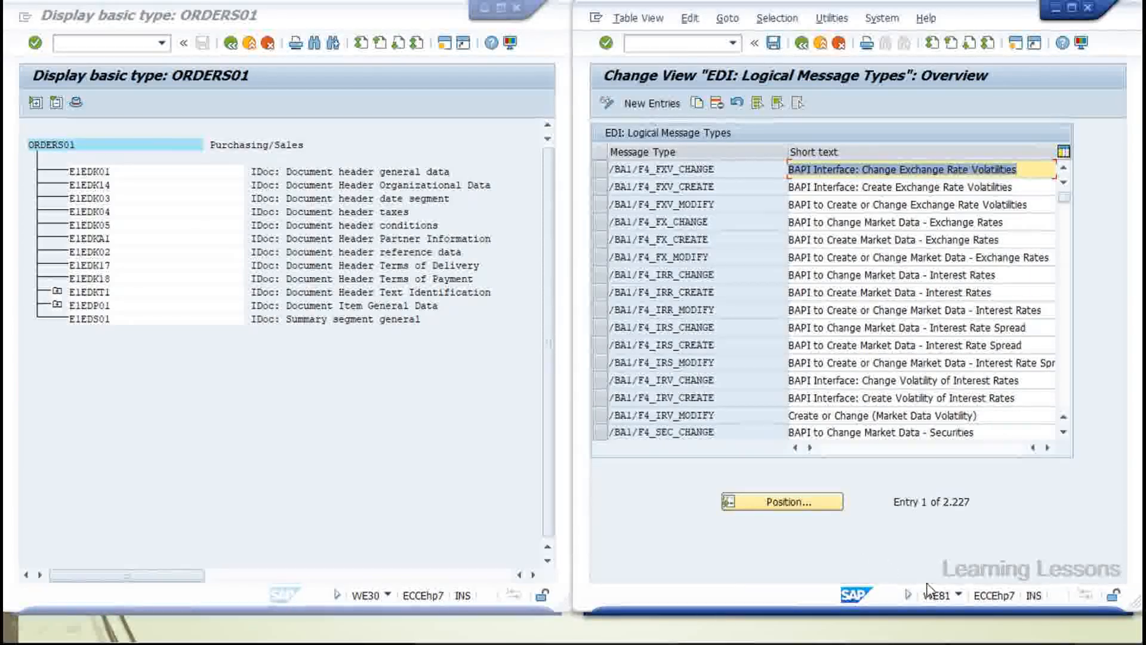
pyautogui.click(652, 106)
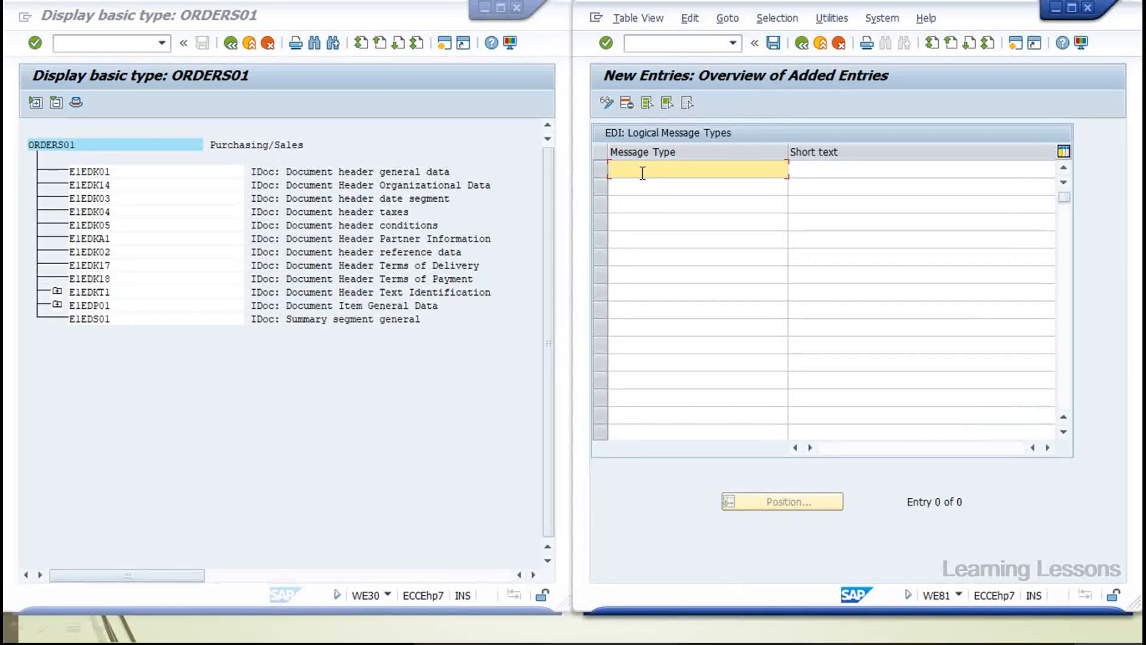
pyautogui.write('abcd')
pyautogui.click(822, 175)
pyautogui.write('setdfd')
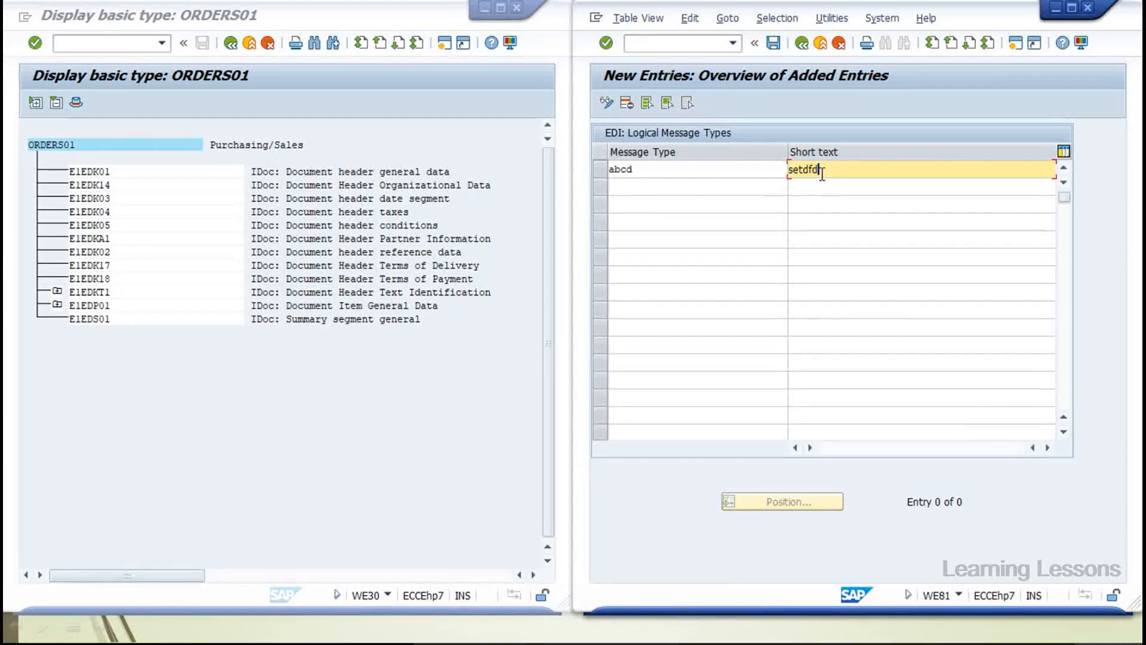
pyautogui.write('t')
pyautogui.press('BackSpace')
pyautogui.press('BackSpace')
pyautogui.write('tud')
# Cancel the new entries maintenance, discarding the unsaved ABCD entry
pyautogui.click(819, 46)
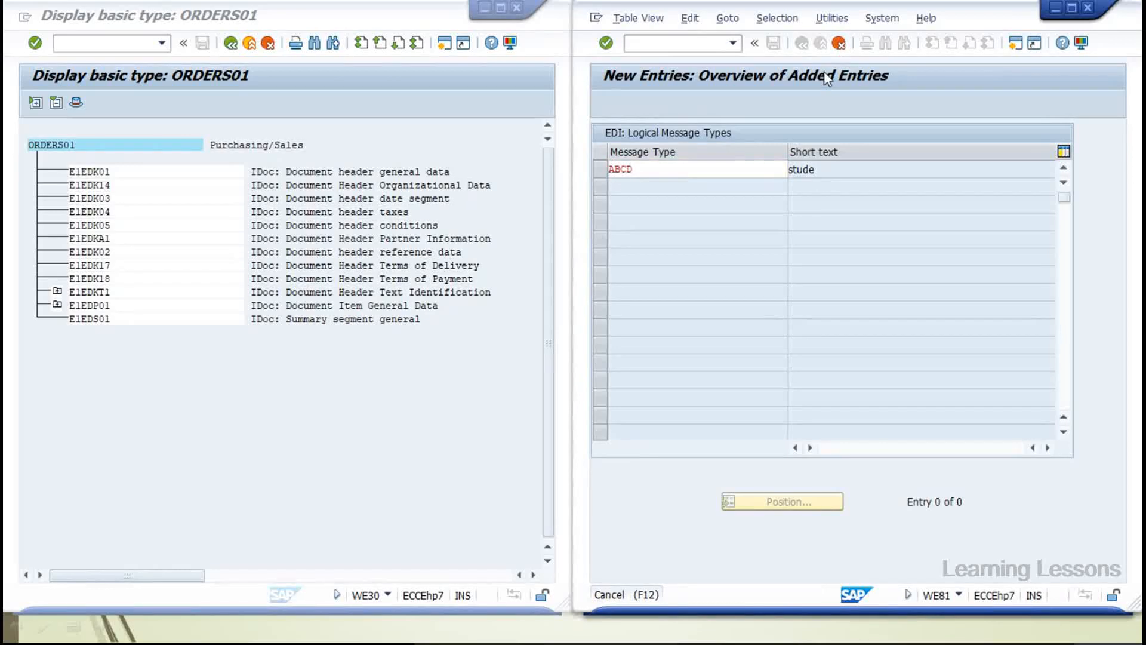
pyautogui.click(839, 42)
pyautogui.click(805, 304)
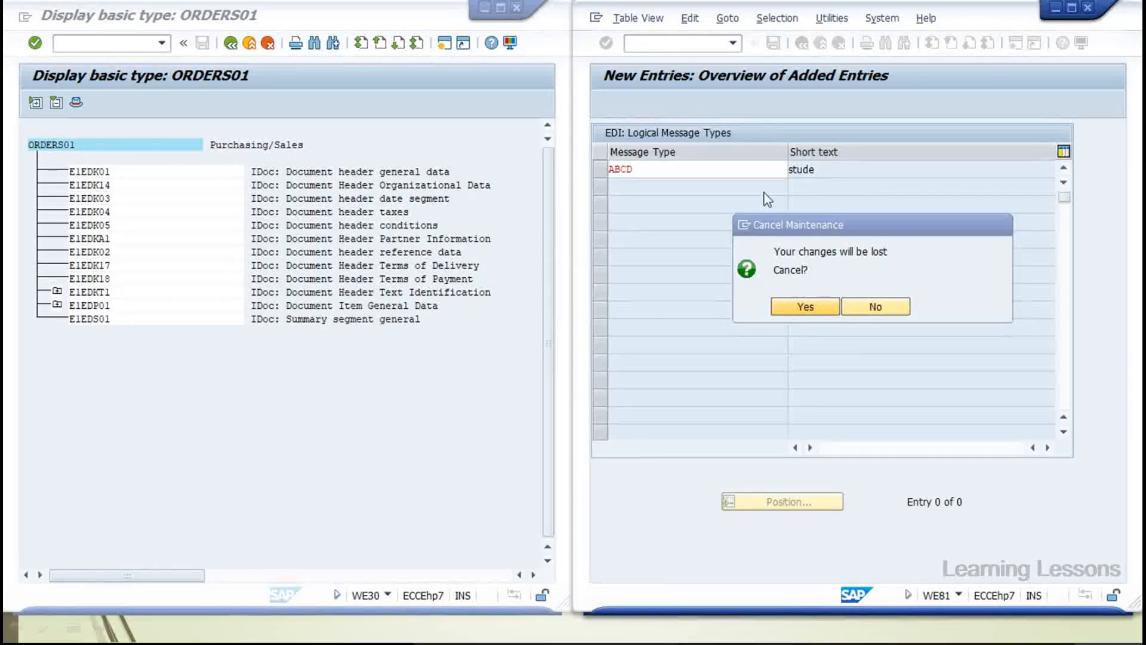
pyautogui.click(667, 43)
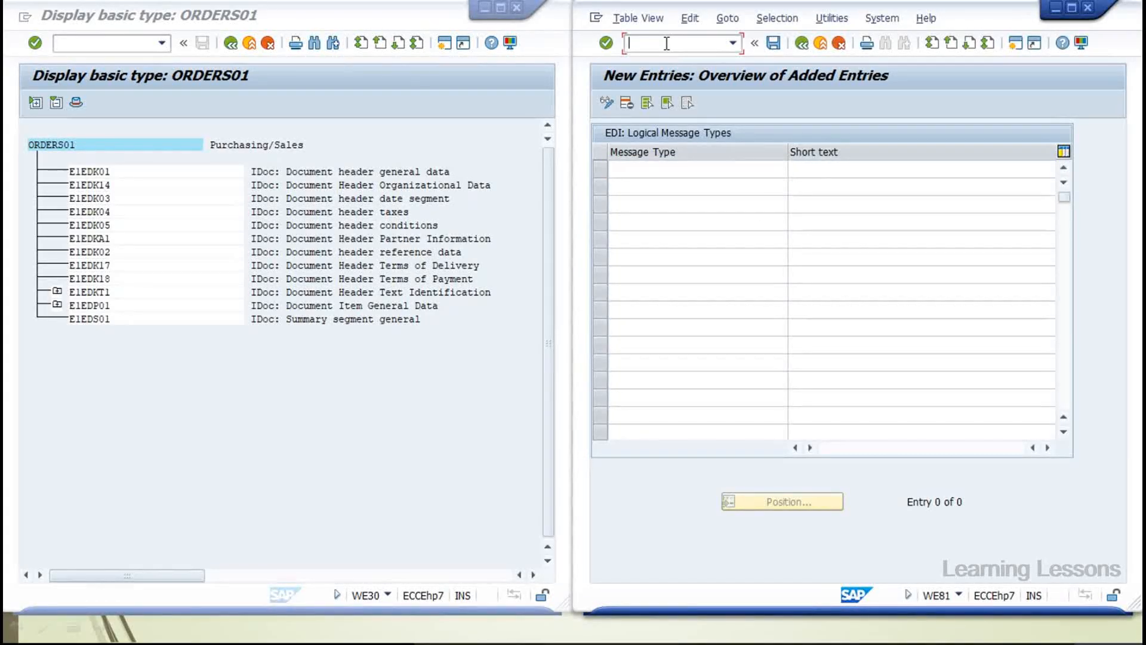
# Run WE82 and widen the Message Type column of the assignments table
pyautogui.write('/nwe82')
pyautogui.press('Return')
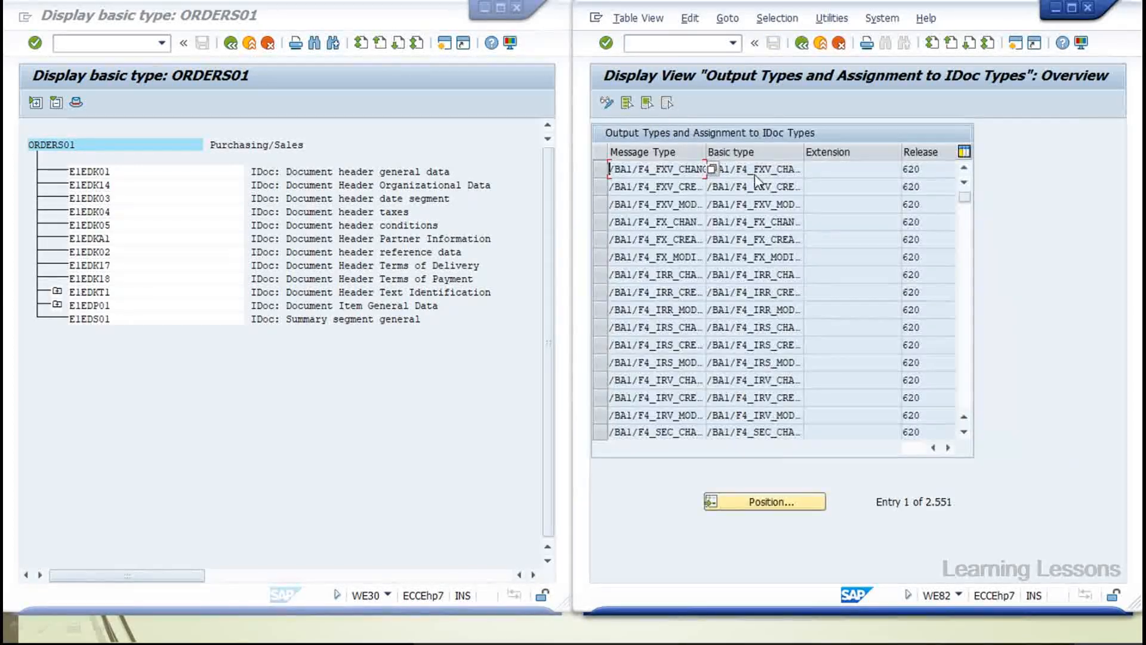
pyautogui.moveTo(706, 153); pyautogui.dragTo(758, 153)
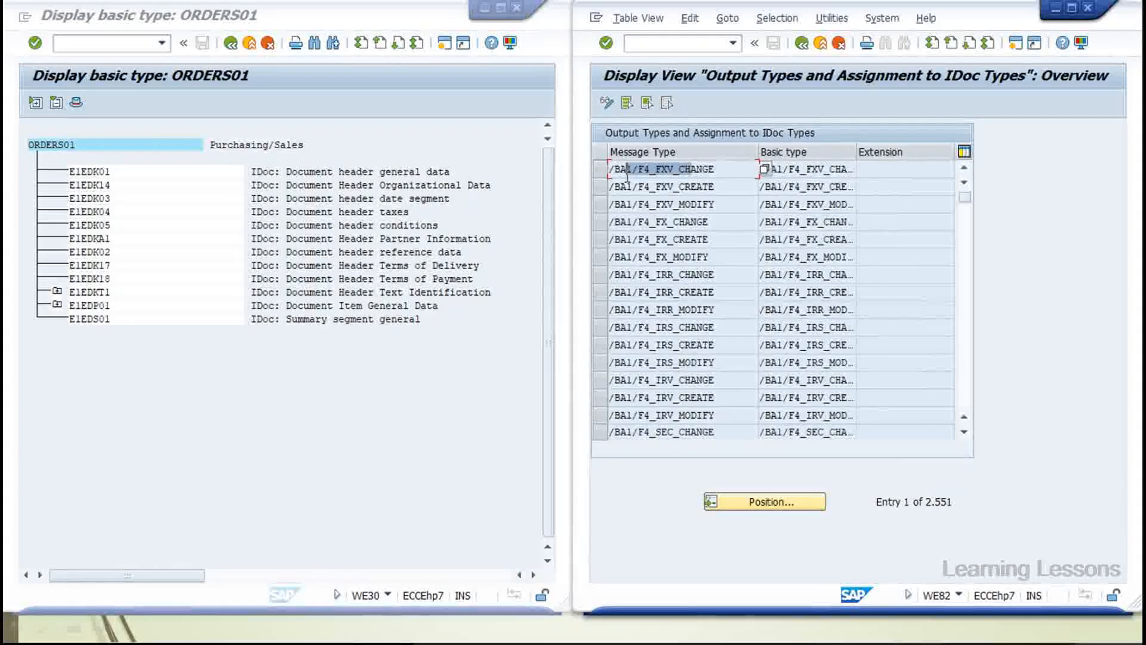
pyautogui.moveTo(825, 169); pyautogui.dragTo(776, 169)
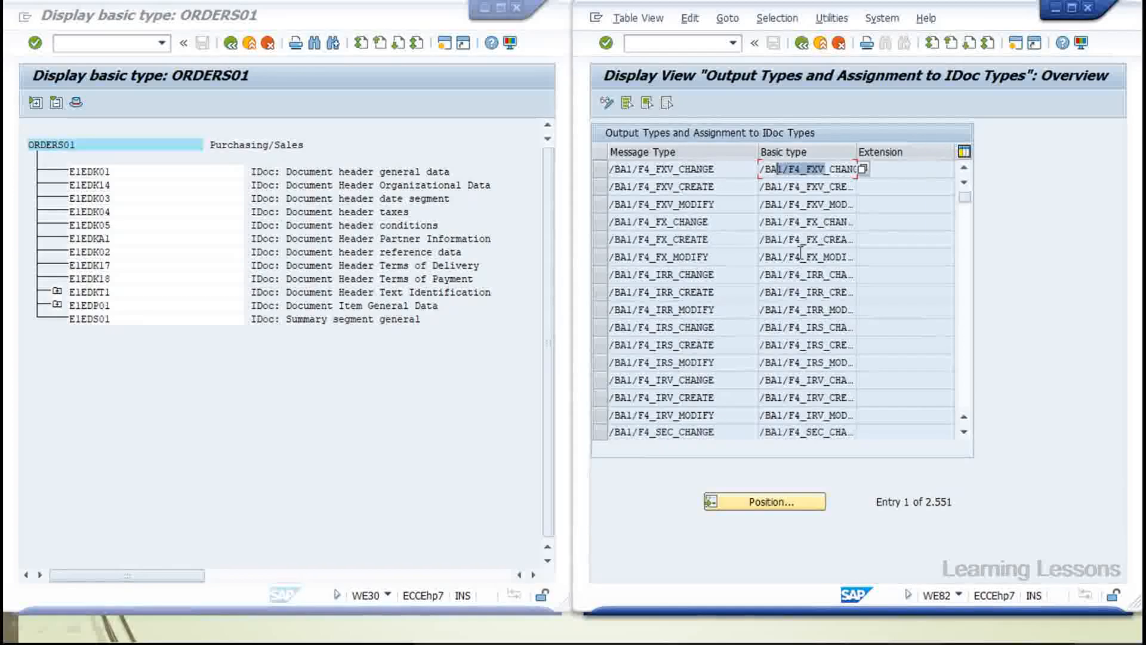
# Position the assignments table on basic type ORDERS01
pyautogui.click(770, 502)
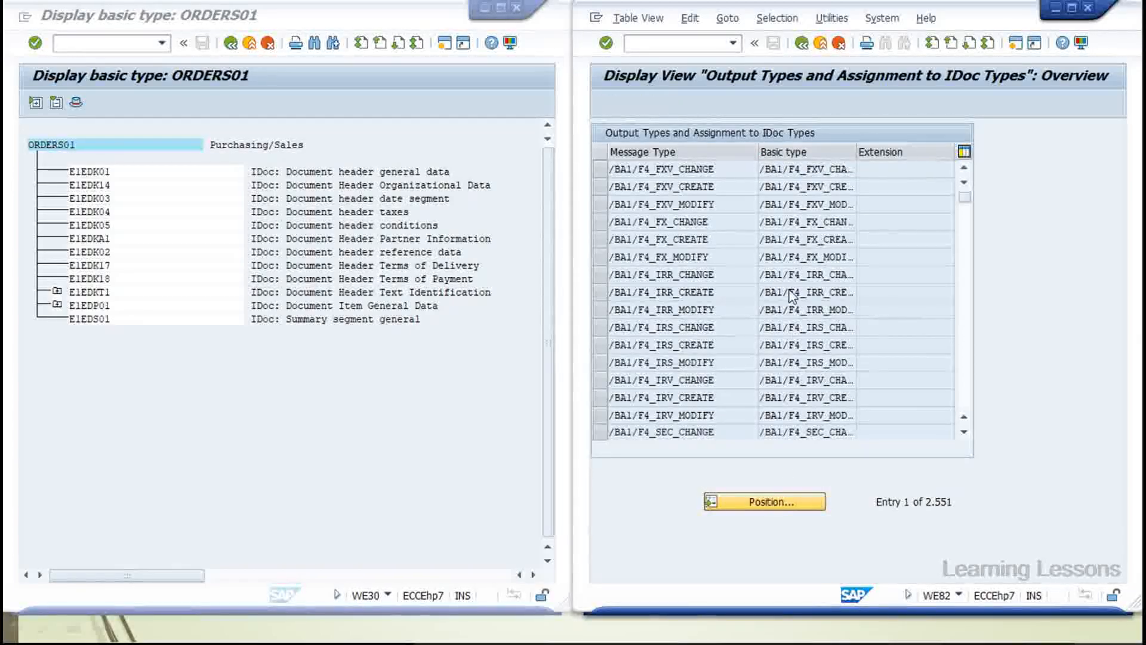
pyautogui.click(761, 252)
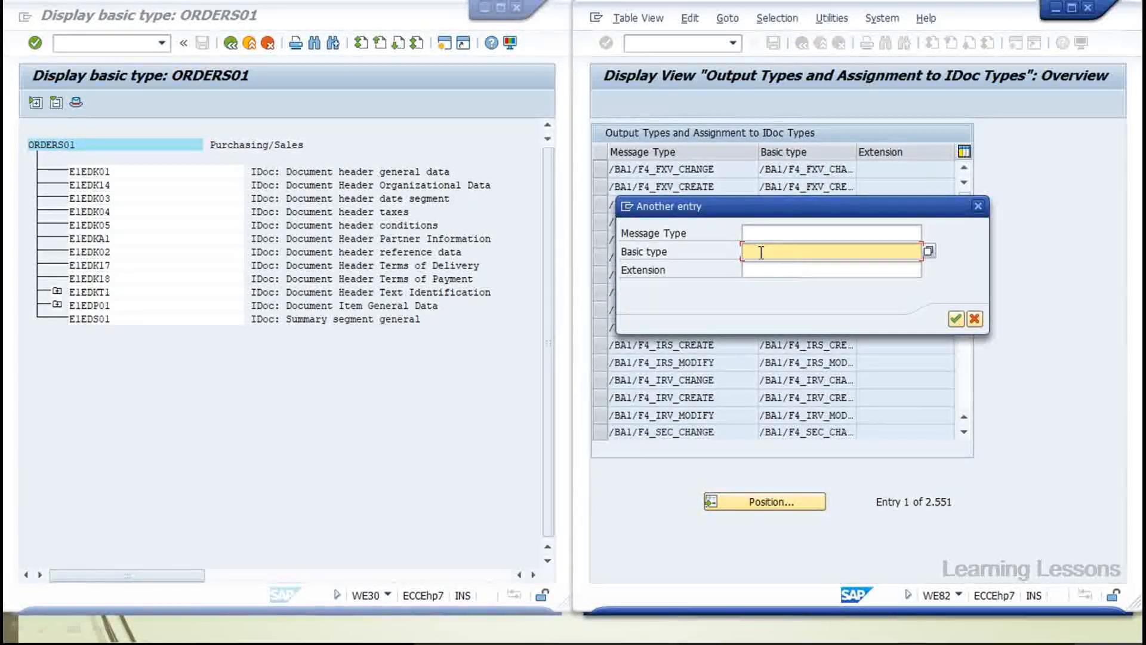
pyautogui.press('capslock')
pyautogui.write('ORDER')
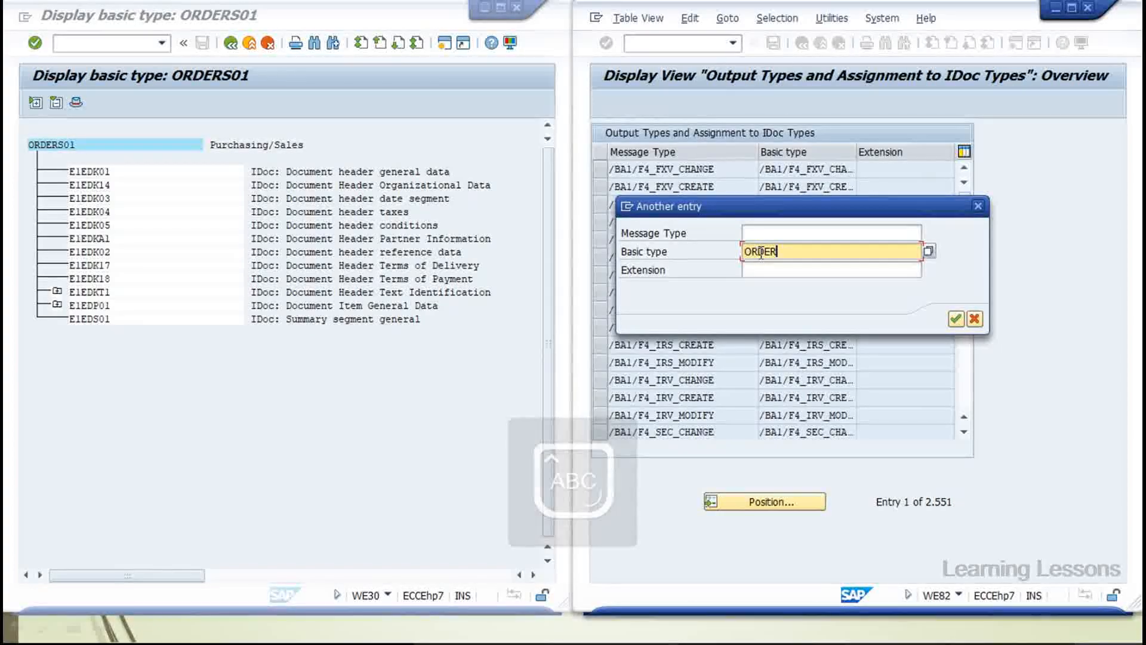
pyautogui.write('S01')
pyautogui.press('capslock')
pyautogui.press('Return')
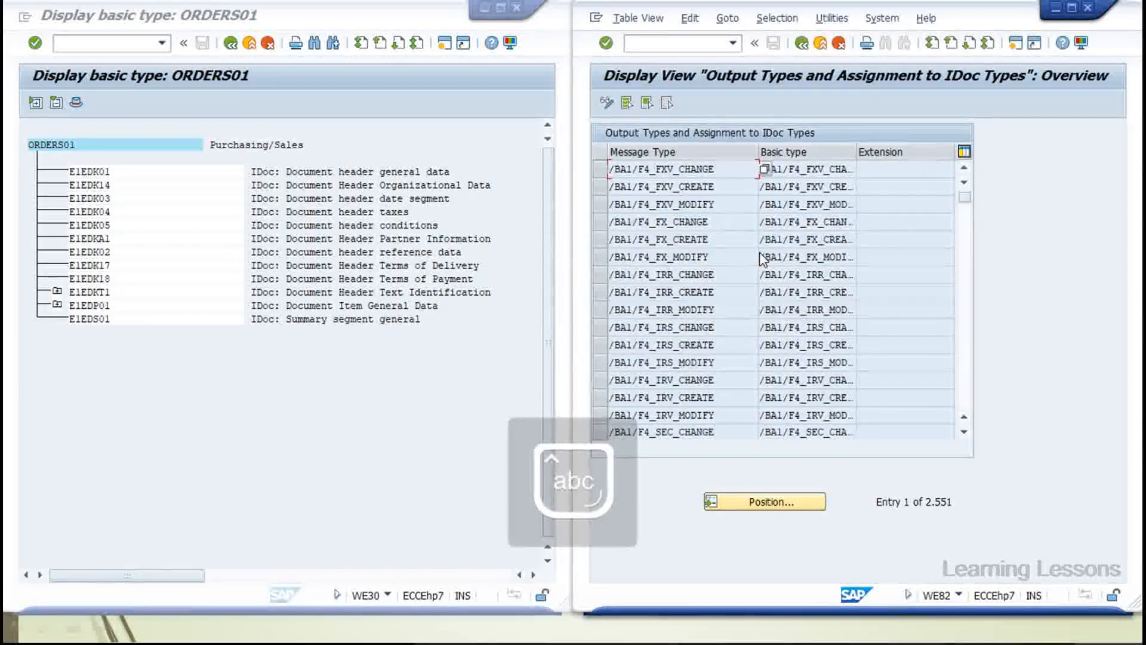
# Repeat the positioning, picking ORDERS01 from the basic type suggestions
pyautogui.click(770, 501)
pyautogui.click(765, 249)
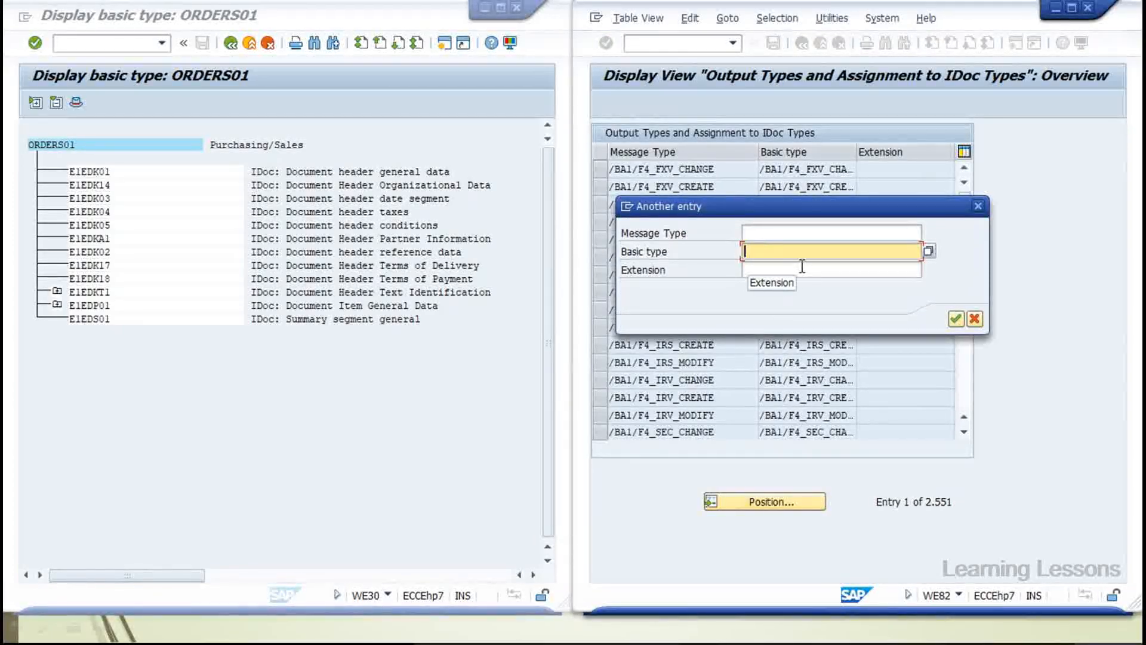
pyautogui.press('capslock')
pyautogui.write('ORDERS')
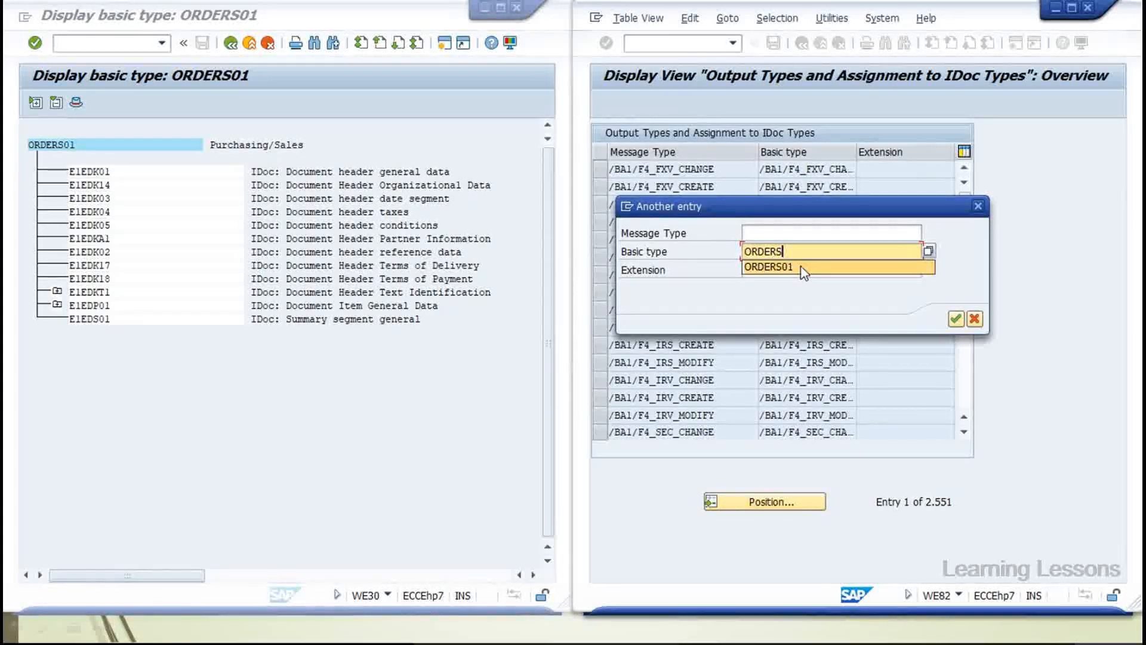
pyautogui.click(803, 269)
pyautogui.press('capslock')
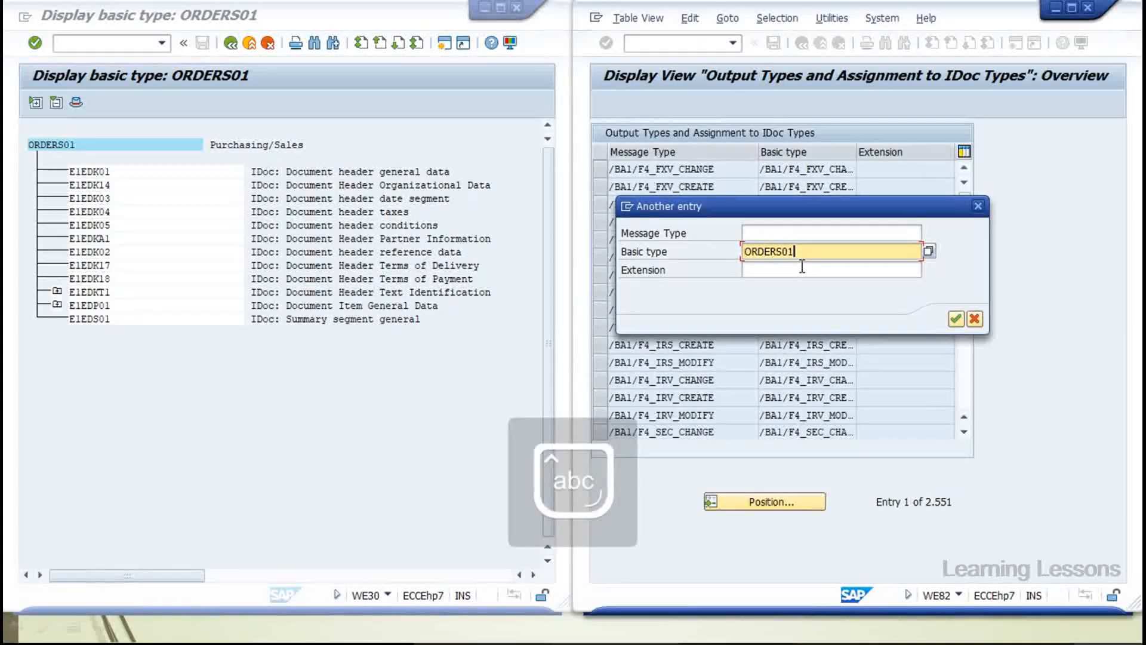
pyautogui.click(955, 321)
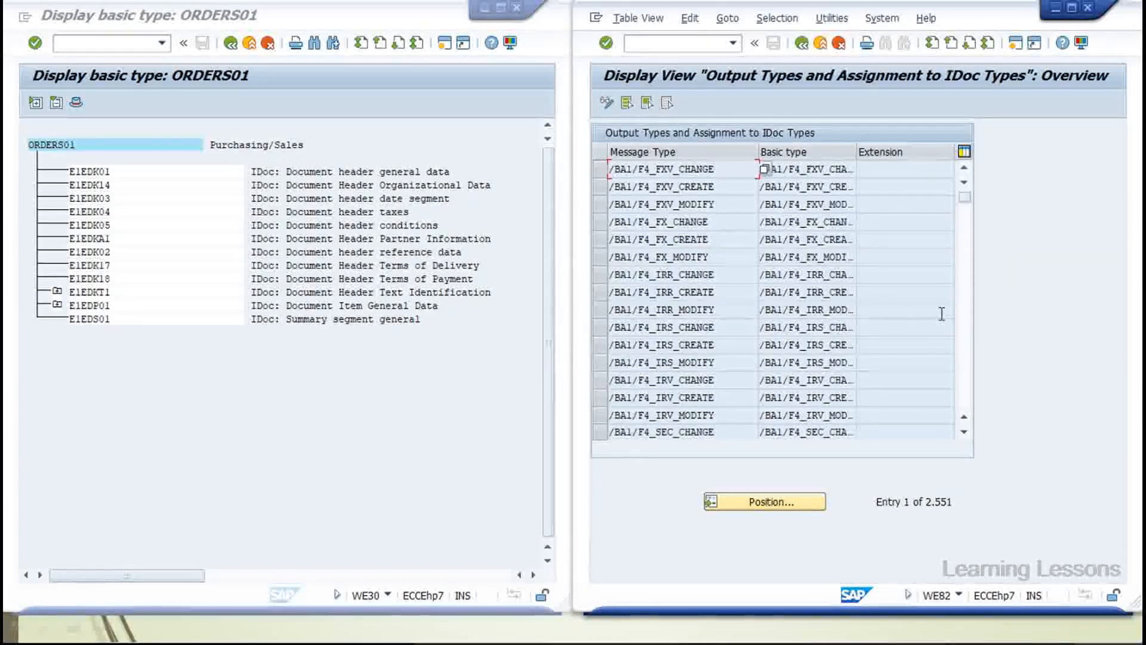
# Switch the table to change mode, accept the cross-client warning, and reposition on ORDERS01
pyautogui.click(609, 104)
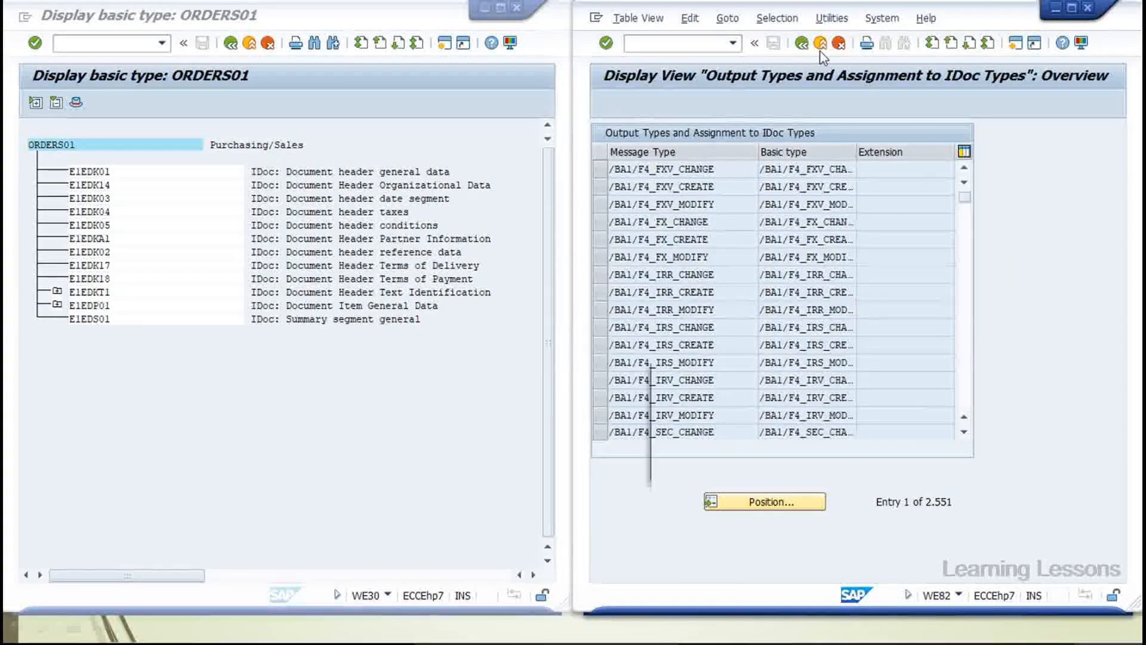
pyautogui.click(979, 466)
pyautogui.click(779, 500)
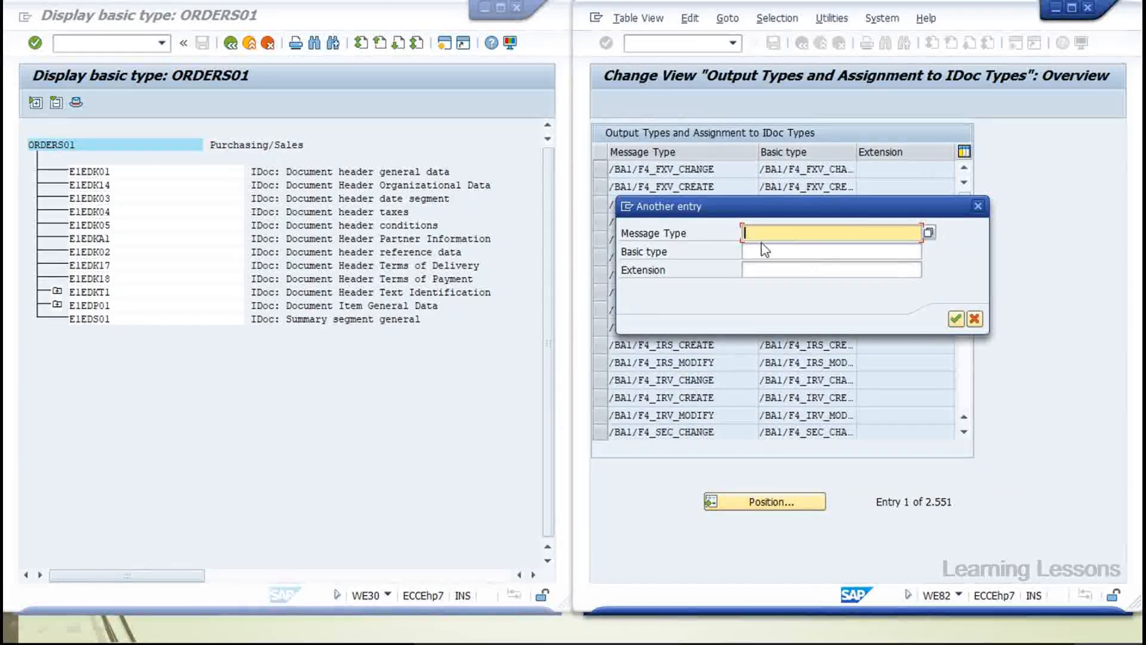
pyautogui.click(749, 251)
pyautogui.click(770, 267)
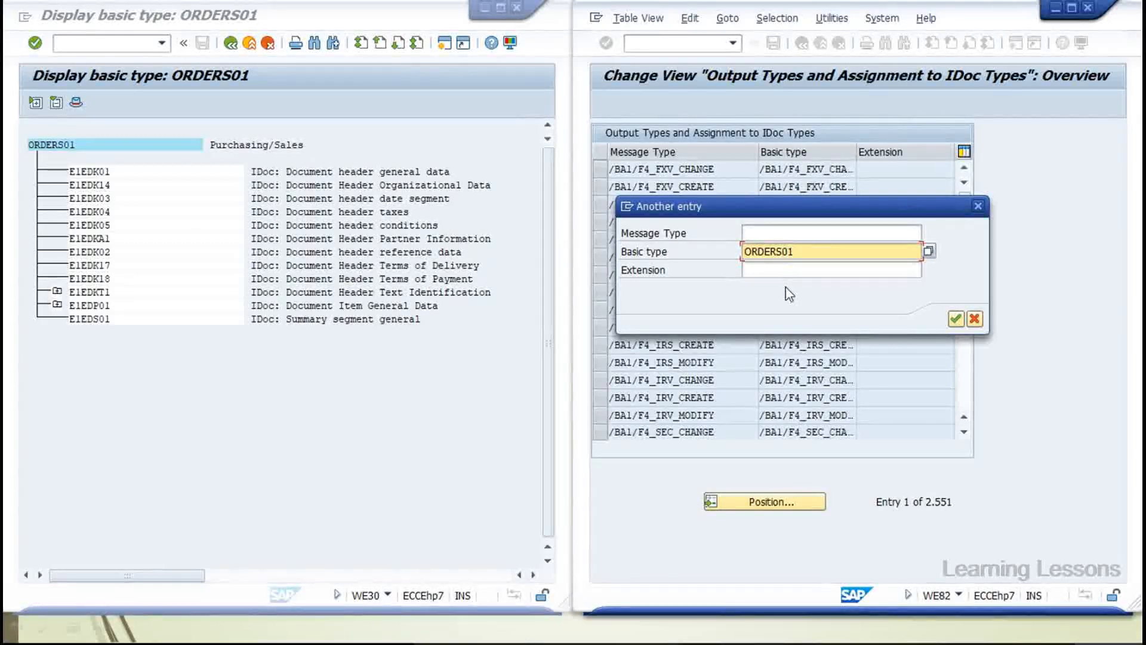
pyautogui.press('Return')
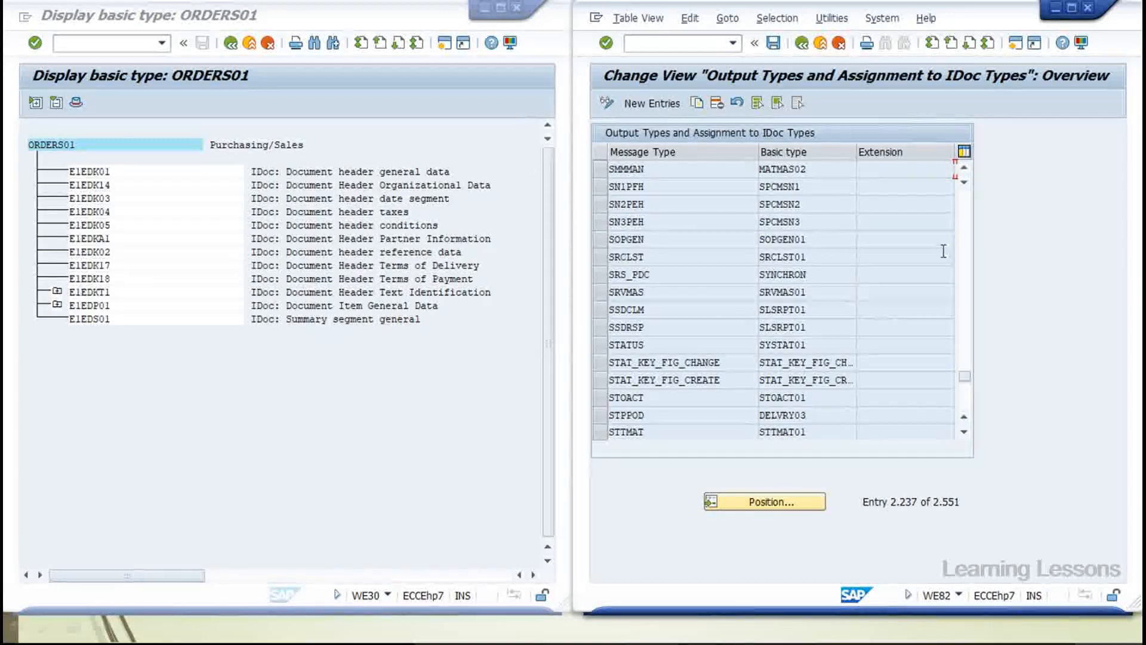
# Scroll the assignment table down to the ORDCHG message type rows
pyautogui.moveTo(965, 377); pyautogui.dragTo(965, 322)
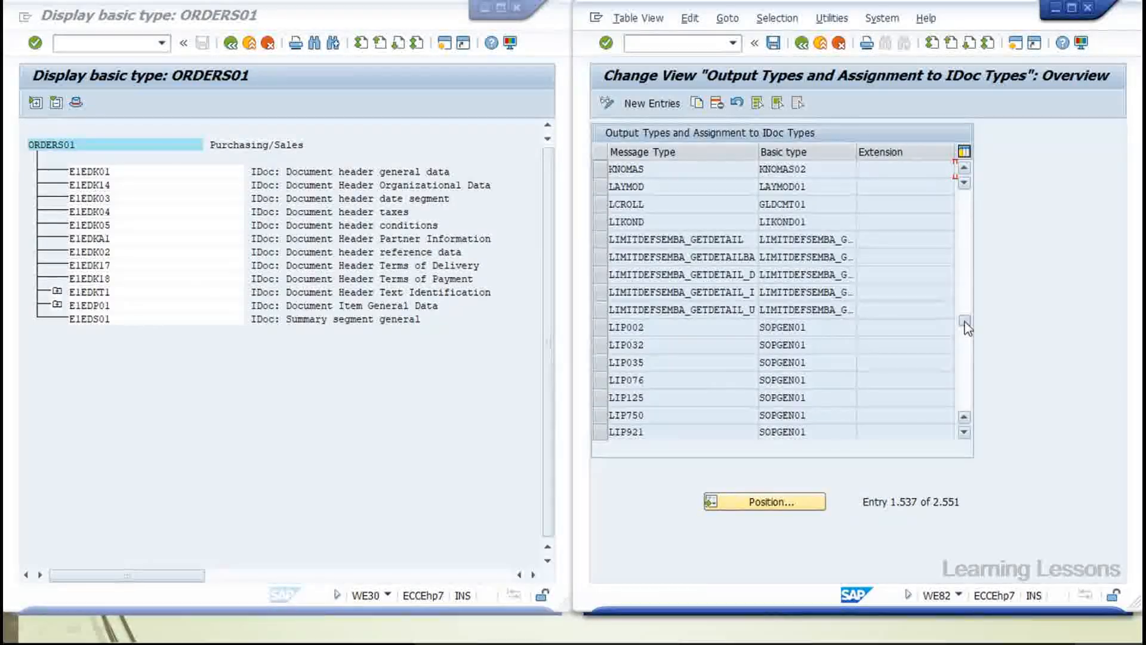
pyautogui.moveTo(967, 327); pyautogui.dragTo(966, 300)
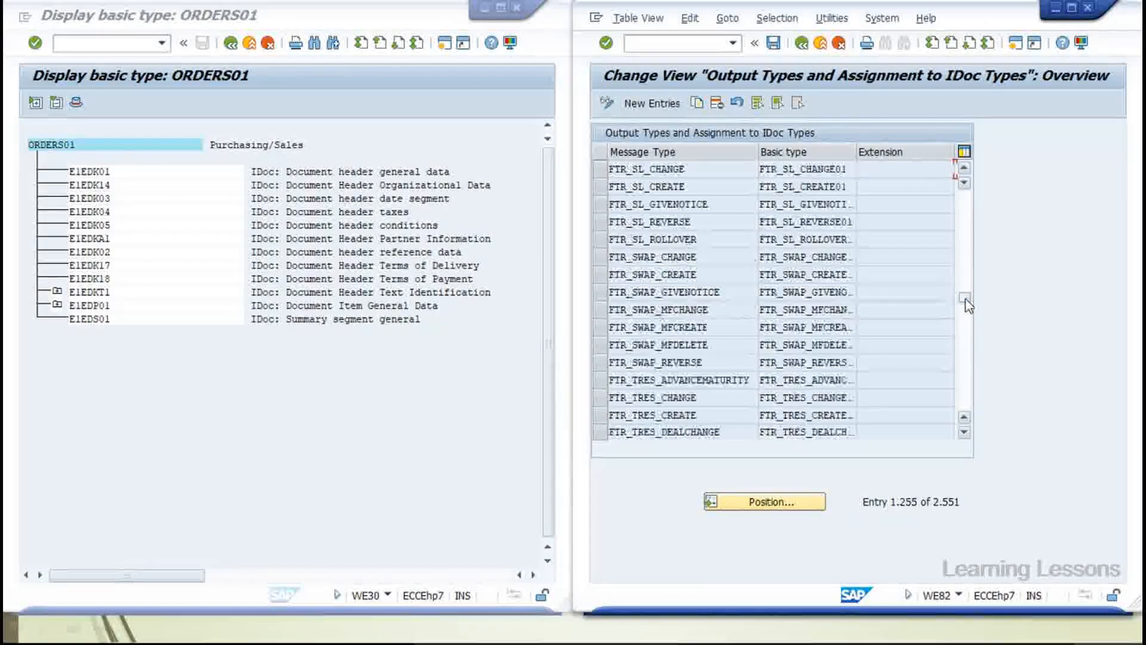
pyautogui.scroll(-3, 792, 288)
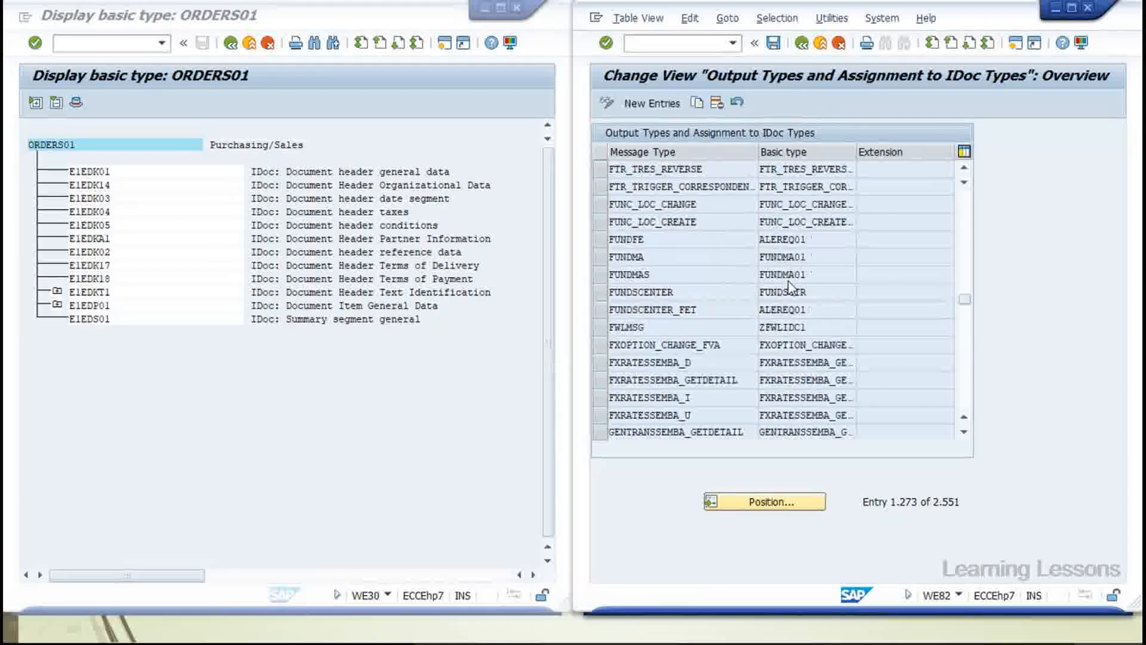
pyautogui.scroll(-6, 792, 288)
pyautogui.scroll(-20, 791, 289)
pyautogui.scroll(-20, 791, 289)
pyautogui.scroll(-20, 791, 288)
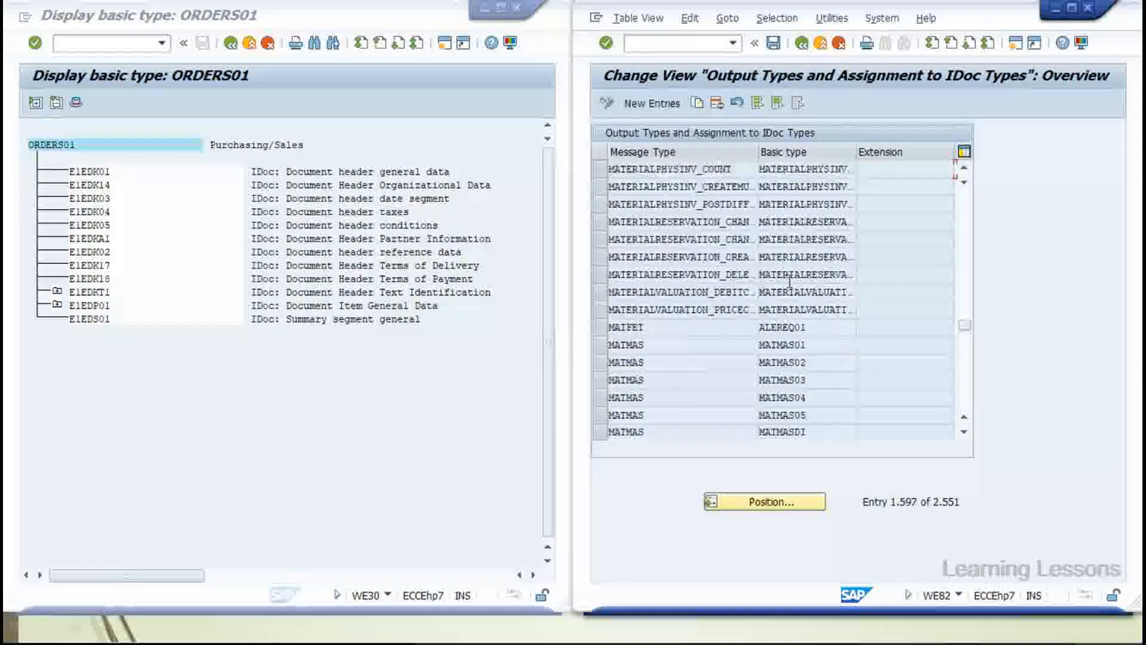
pyautogui.scroll(-8, 790, 284)
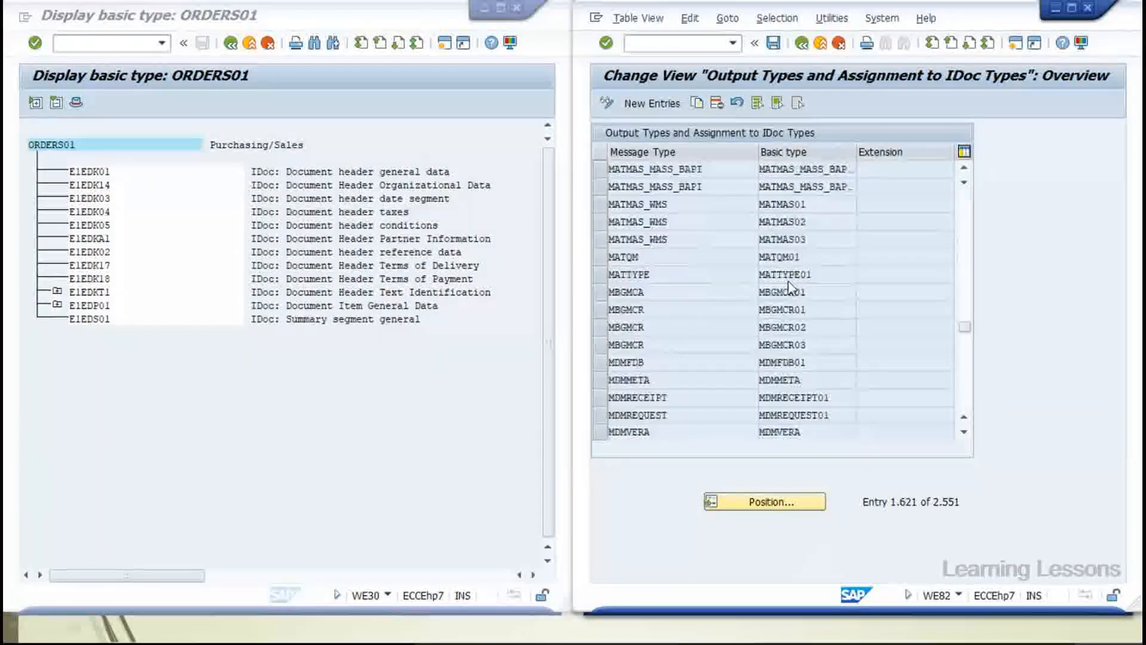
pyautogui.scroll(-18, 792, 288)
pyautogui.scroll(-4, 792, 289)
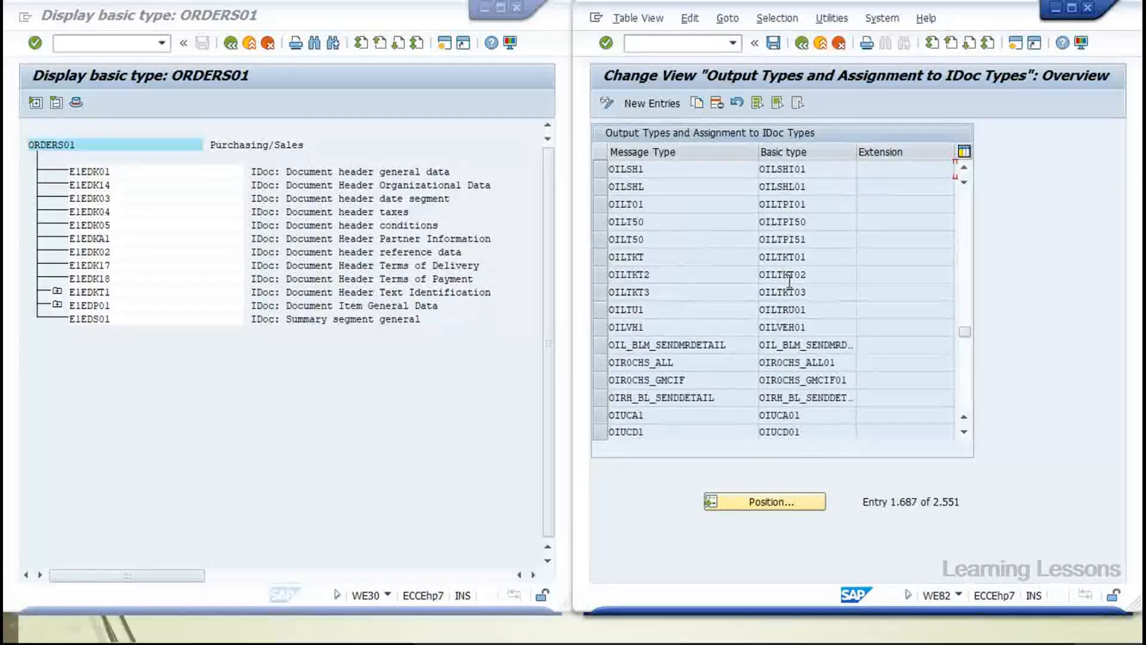
pyautogui.scroll(-5, 790, 281)
pyautogui.scroll(-20, 790, 280)
pyautogui.scroll(-3, 791, 288)
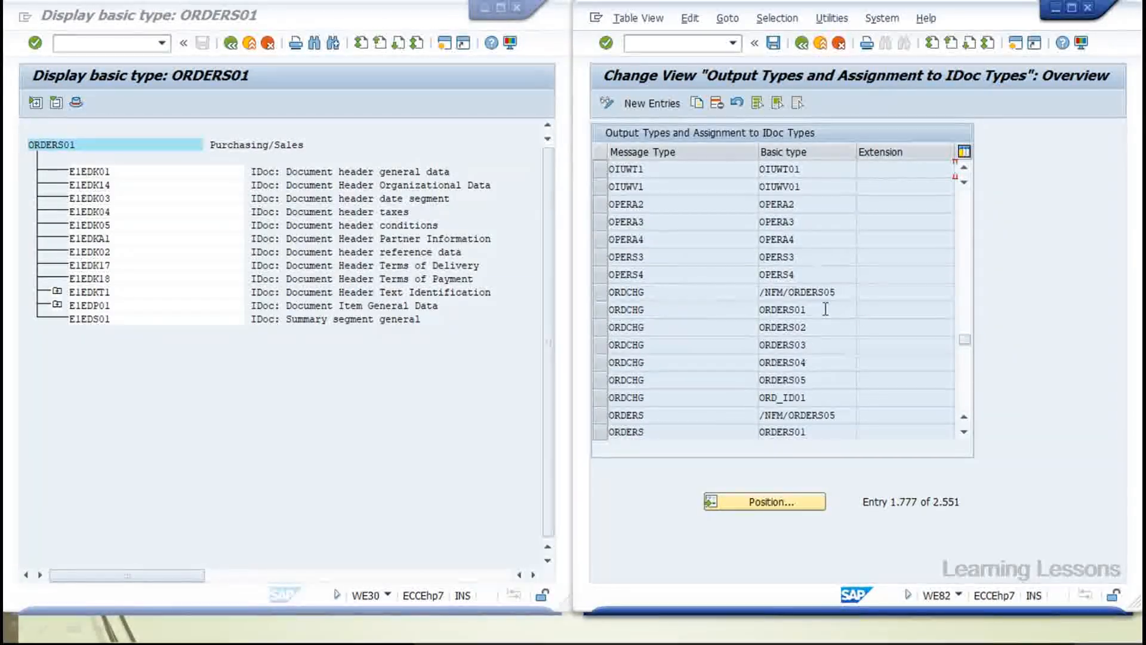
# Highlight the ORDERS01 basic type and ORDCHG message type cells in the ORDCHG row
pyautogui.moveTo(826, 309); pyautogui.dragTo(753, 310)
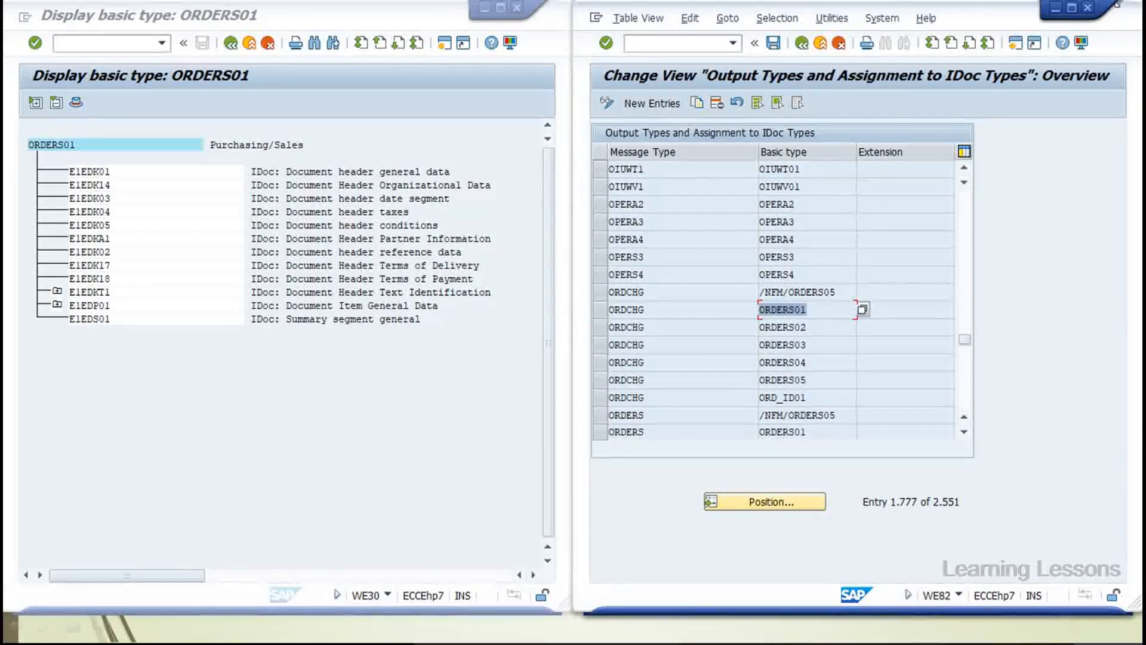
pyautogui.rightClick(792, 312)
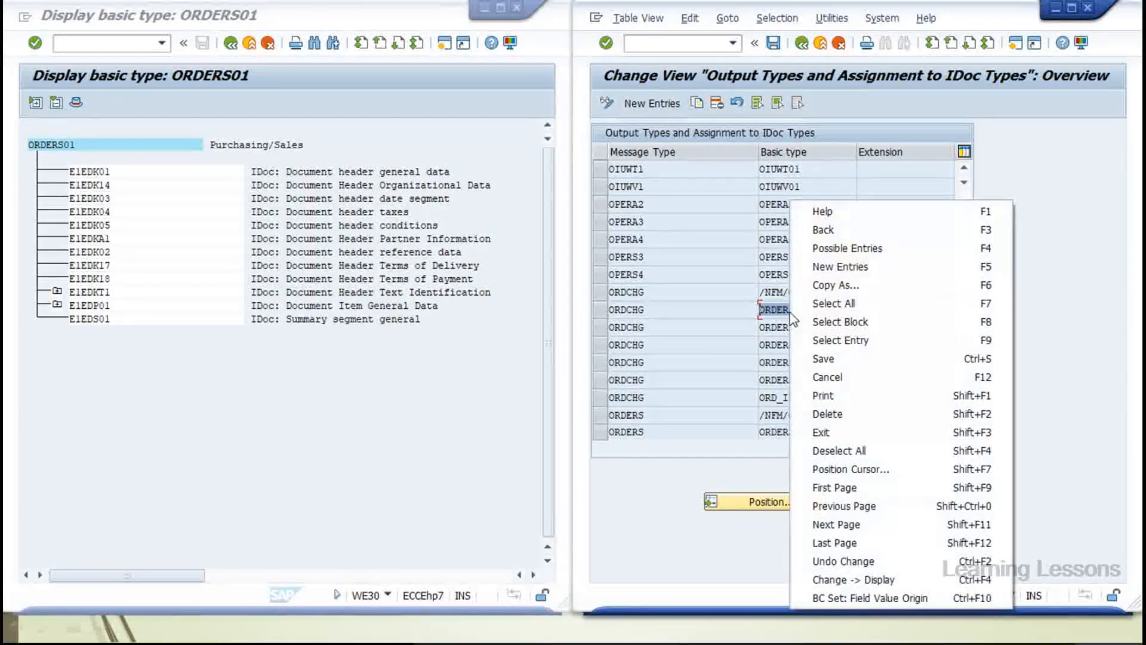
pyautogui.click(783, 314)
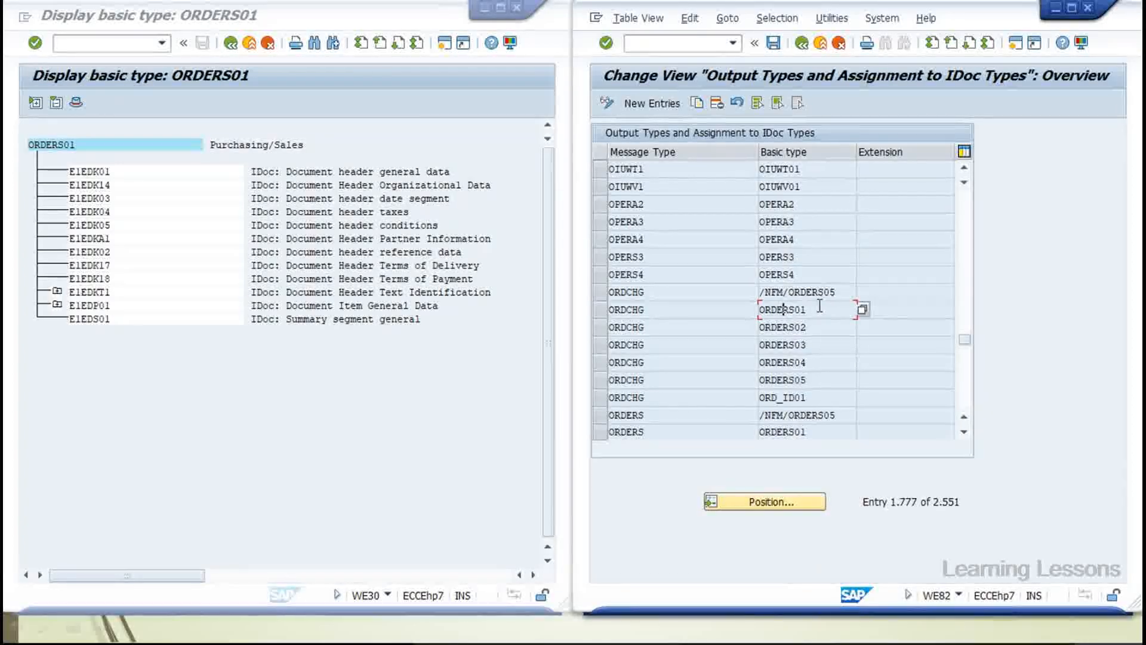
pyautogui.moveTo(819, 305); pyautogui.dragTo(756, 306)
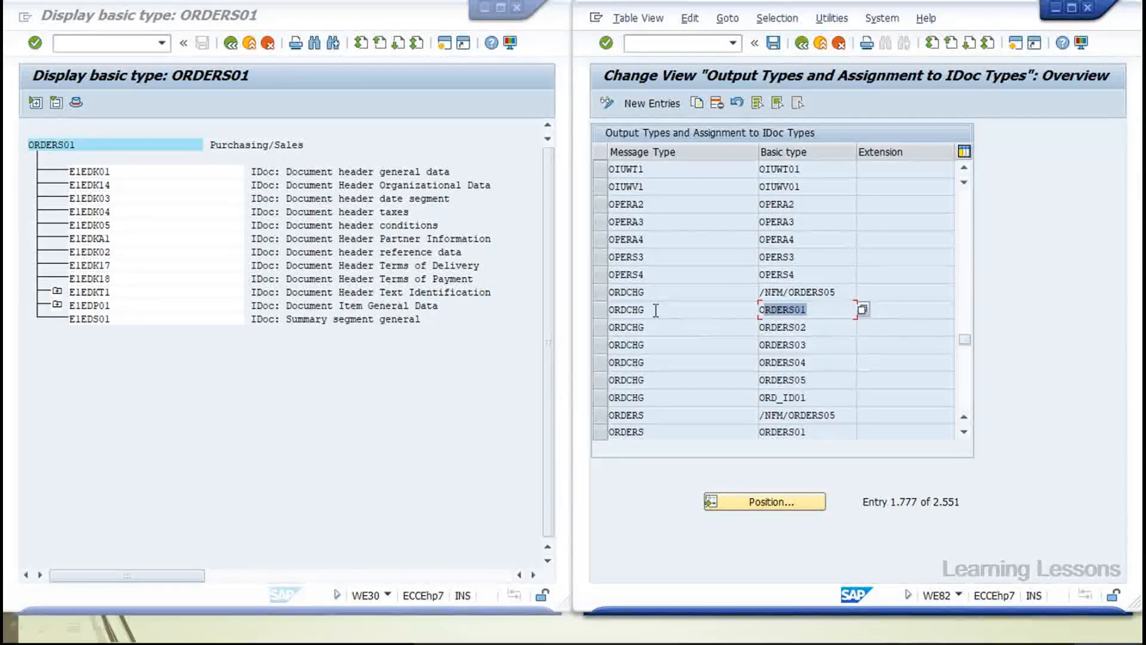
pyautogui.moveTo(646, 310); pyautogui.dragTo(574, 309)
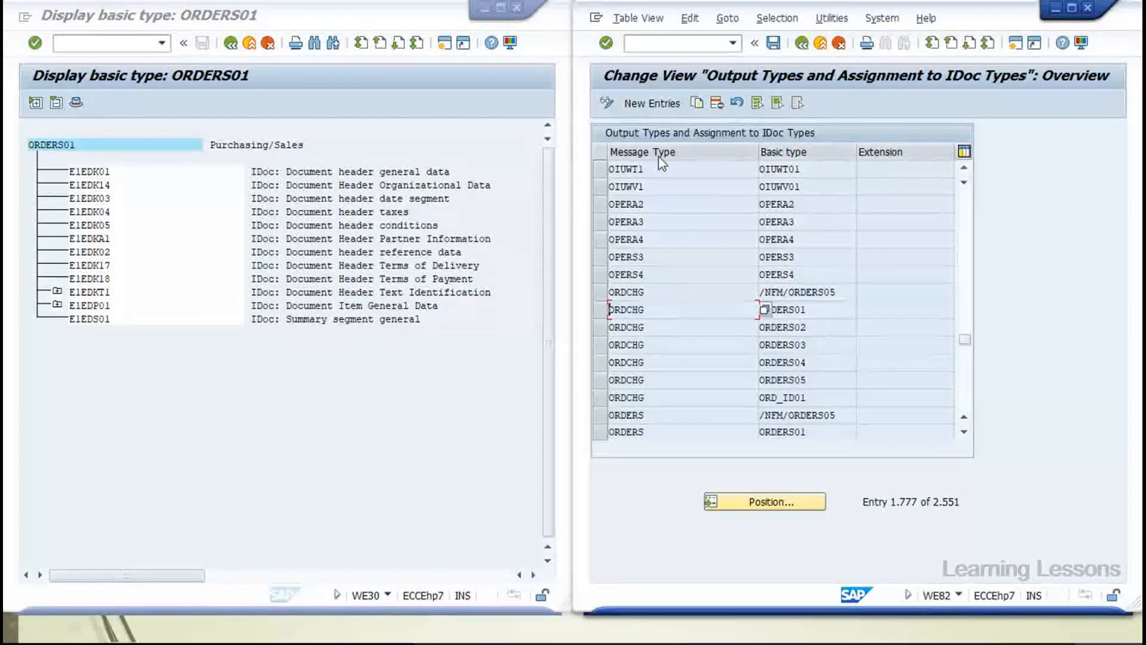
pyautogui.click(631, 43)
# Open WE81 in a new window, jump to ORDCHG, and highlight its 'Purchase order/order change' description
pyautogui.write('/ow')
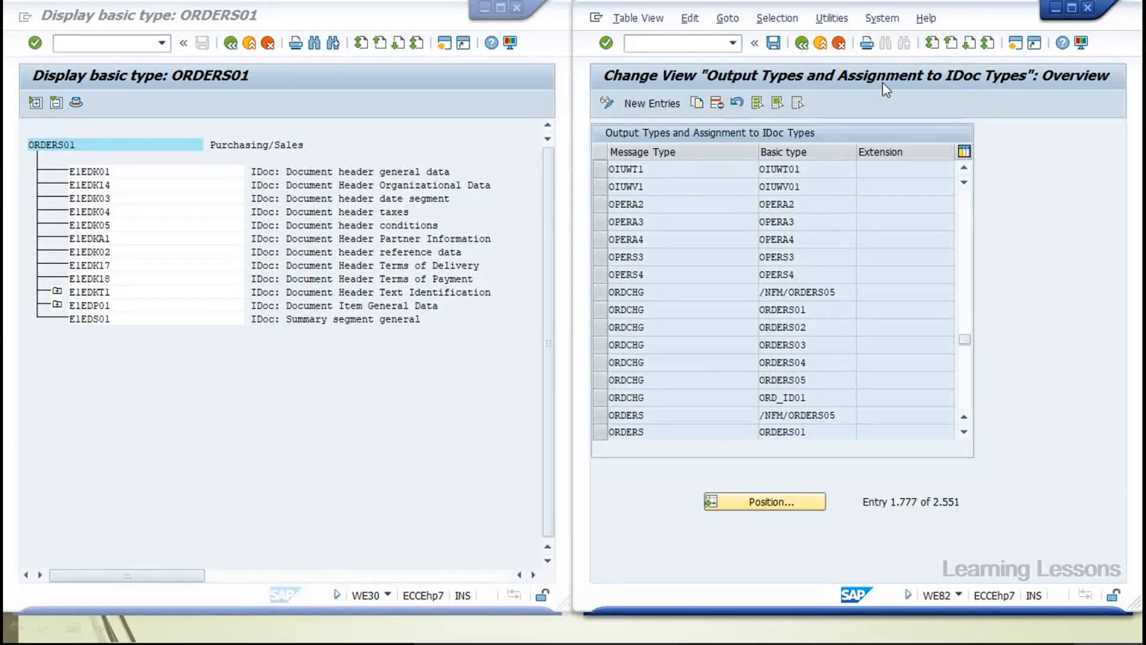
pyautogui.click(236, 504)
pyautogui.write('ORDCHG')
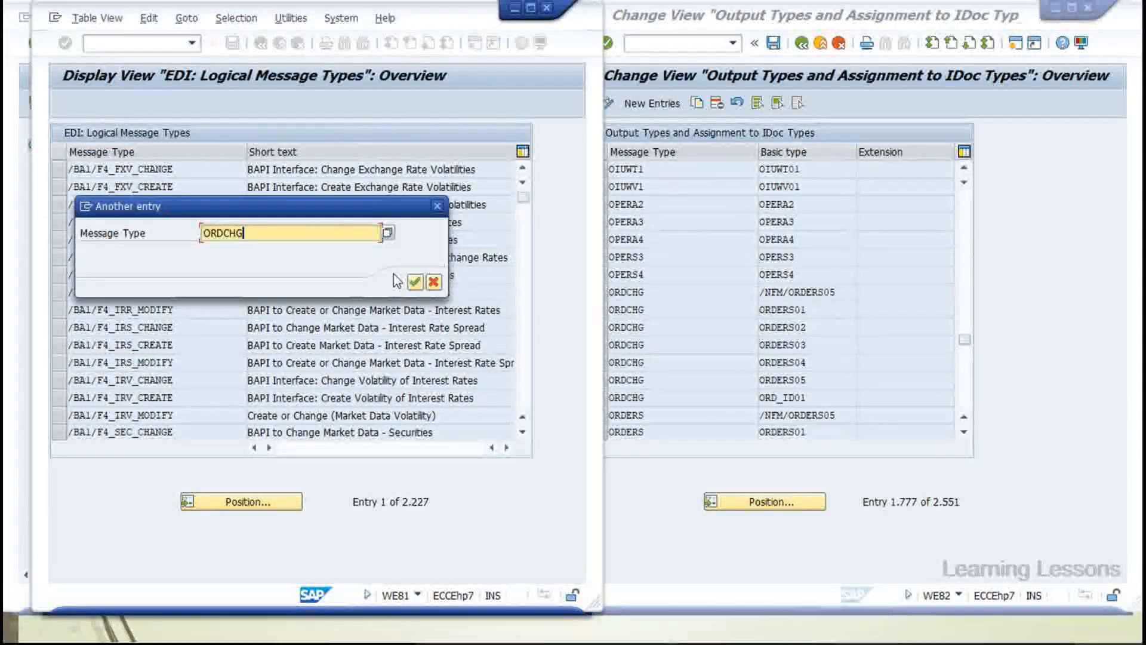
pyautogui.press('Return')
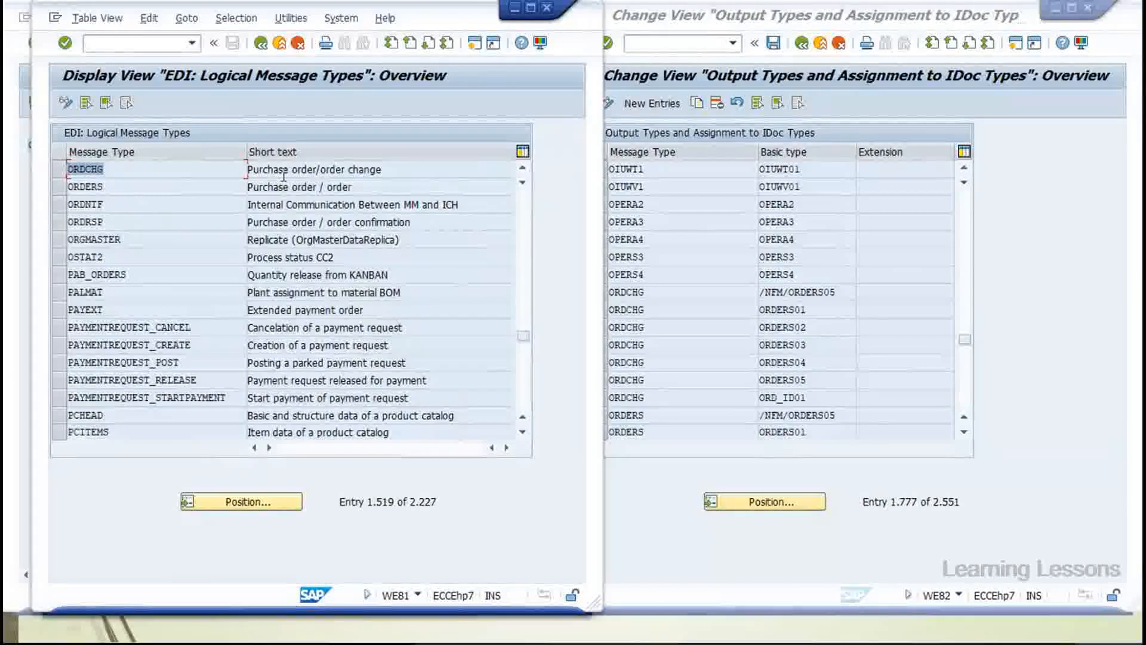
pyautogui.moveTo(397, 173); pyautogui.dragTo(209, 170)
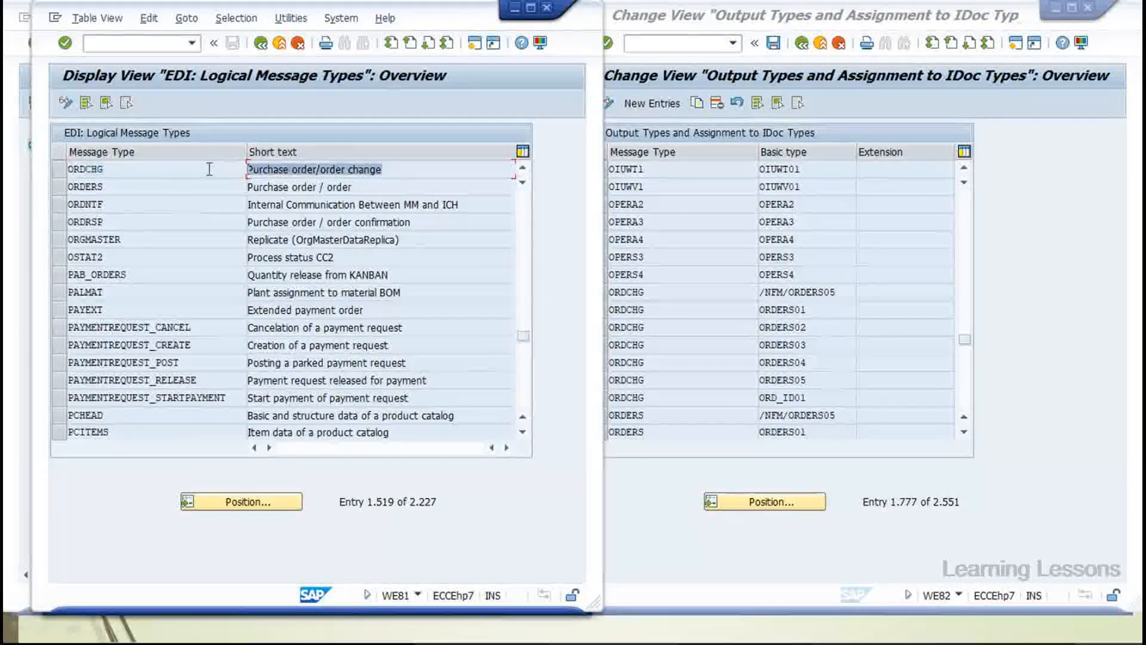
pyautogui.doubleClick(80, 169)
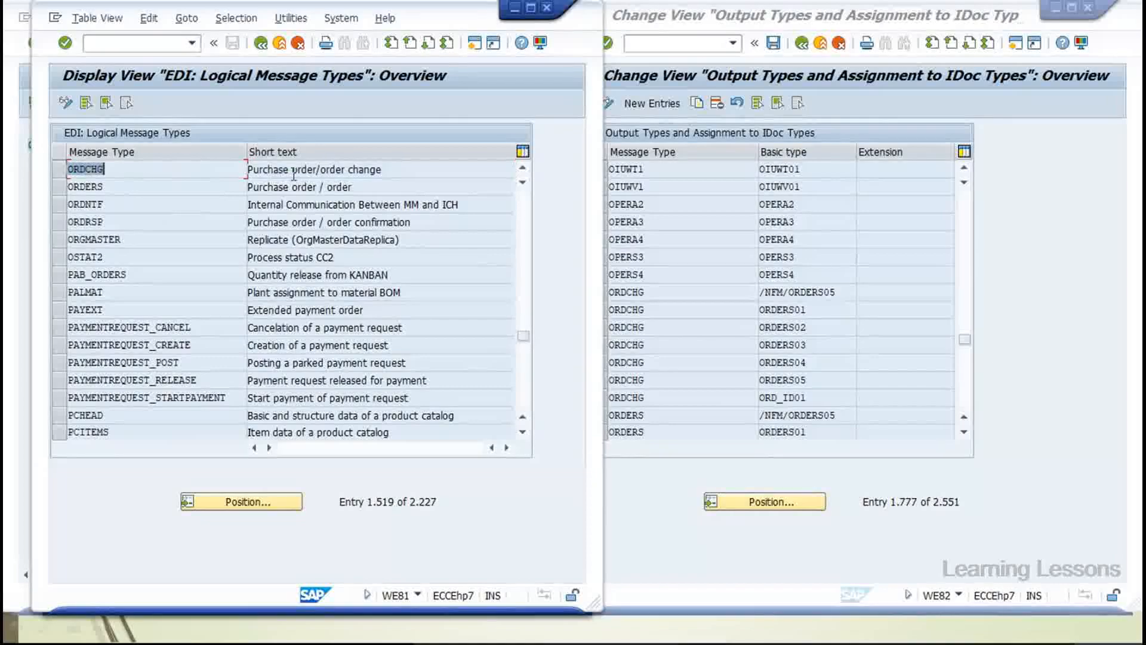
# Close the WE81 window and then the WE82 Change View window
pyautogui.click(546, 10)
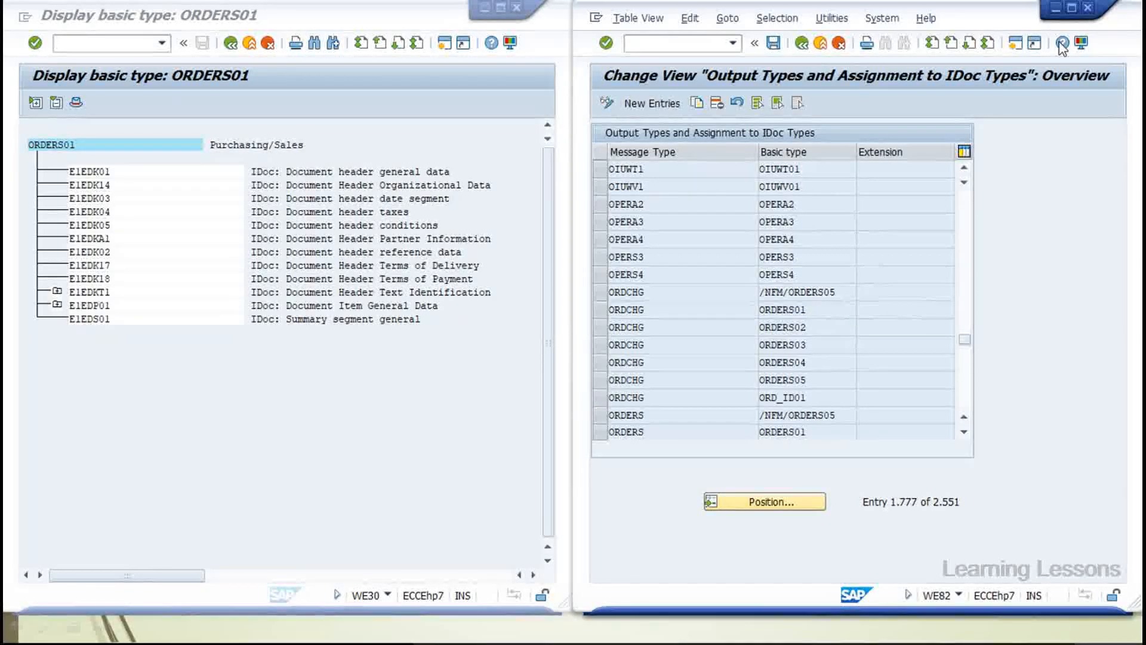
pyautogui.click(1088, 9)
# Open WE20 in a new session on the right half, widening the partner tree
pyautogui.click(95, 40)
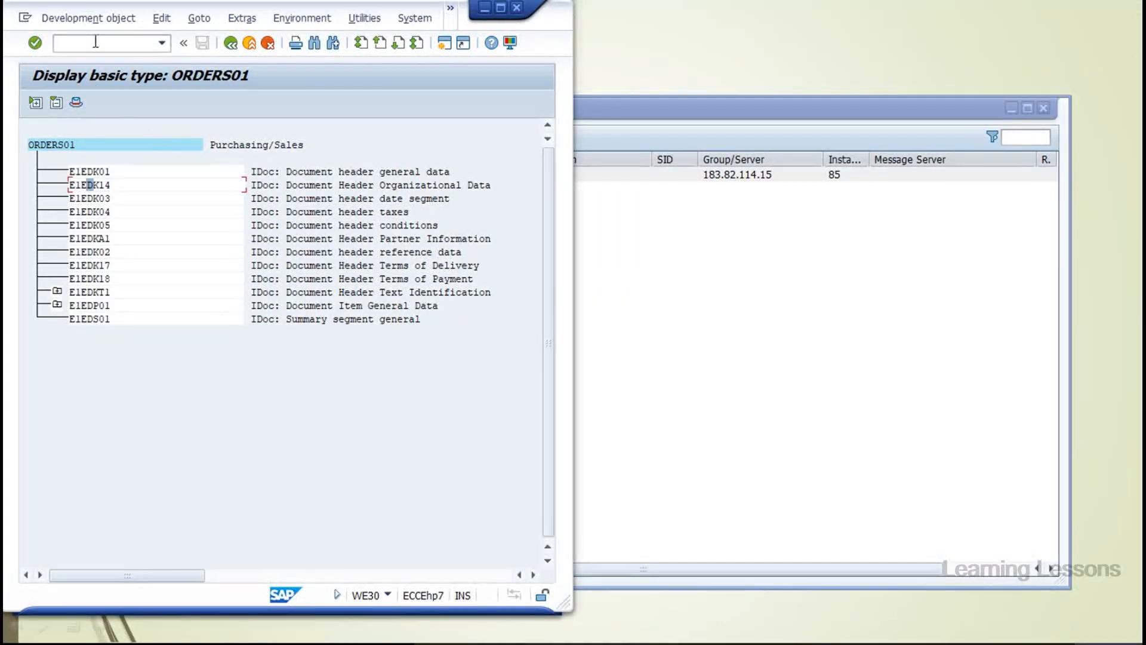
pyautogui.write('/owe20')
pyautogui.press('Return')
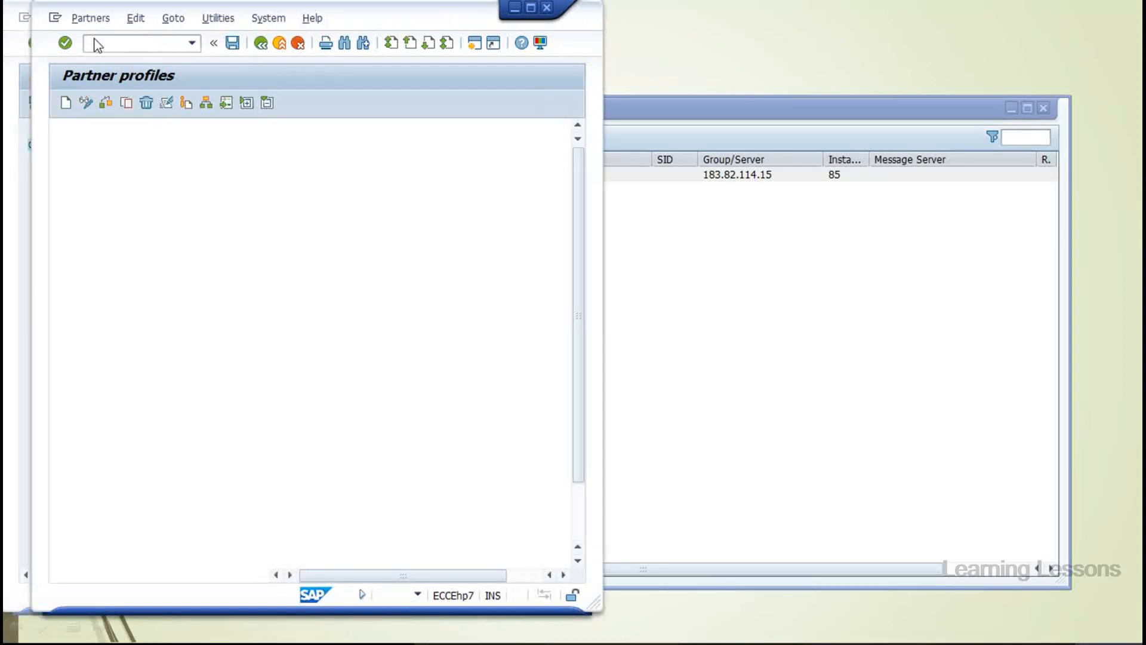
pyautogui.moveTo(388, 12); pyautogui.dragTo(943, 18)
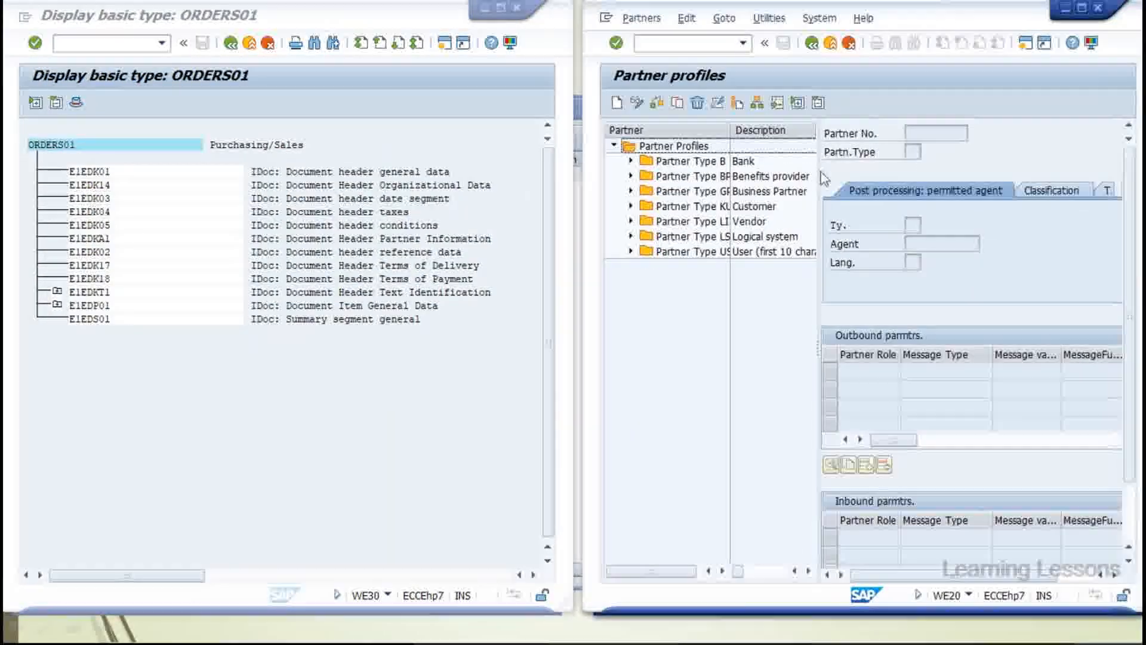
pyautogui.moveTo(730, 129)
pyautogui.mouseDown()
pyautogui.moveTo(785, 133)
pyautogui.moveTo(753, 130)
pyautogui.mouseUp()
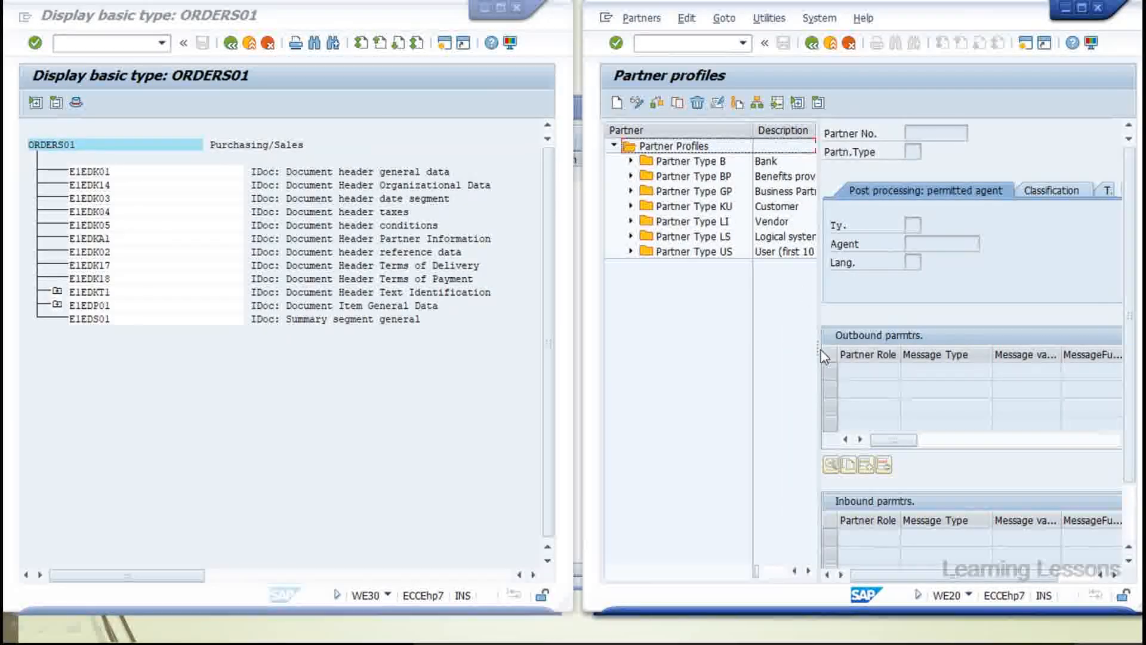
pyautogui.moveTo(817, 348); pyautogui.dragTo(696, 252)
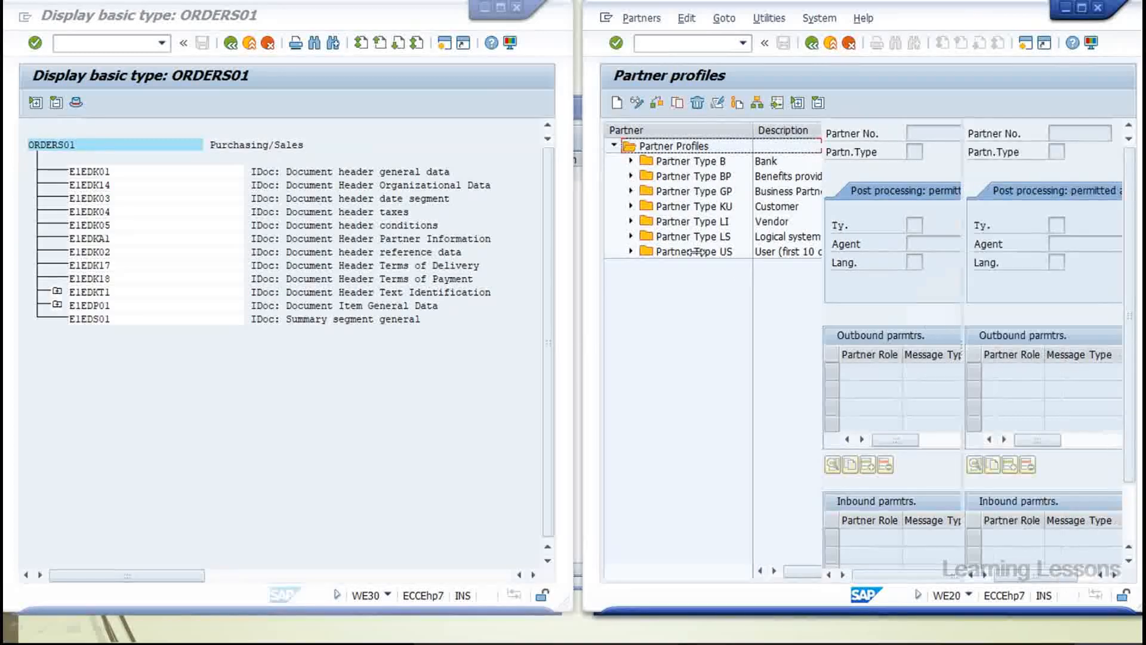
# Open vendor IDES AG's partner profile under Partner Type LI and maximize the window
pyautogui.click(630, 220)
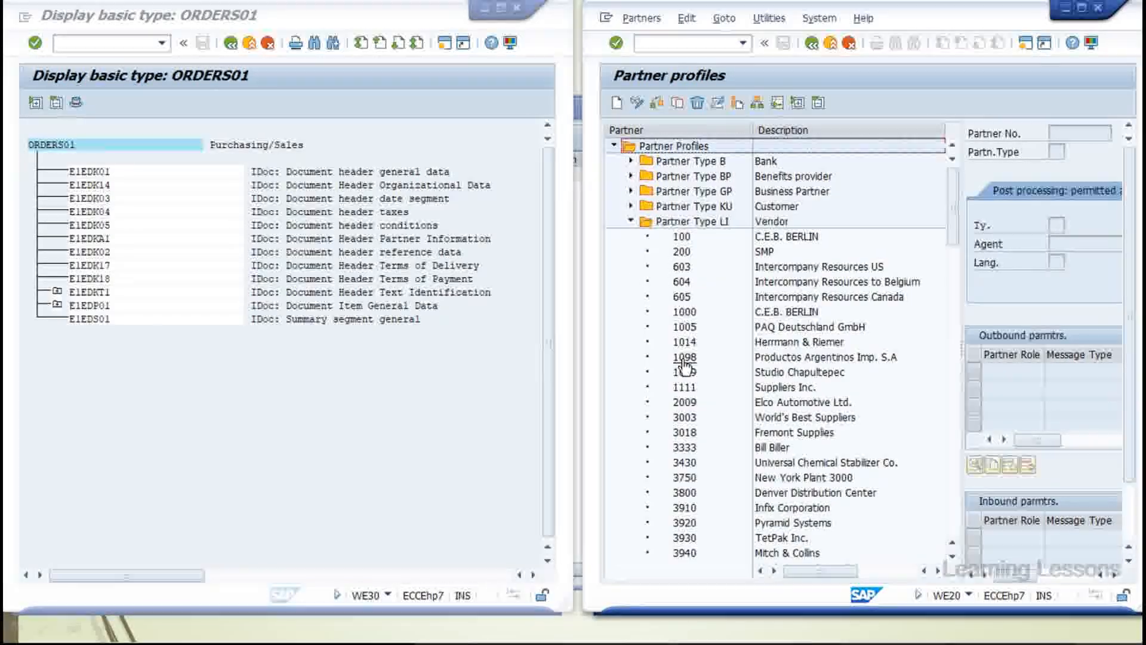
pyautogui.scroll(-2, 685, 367)
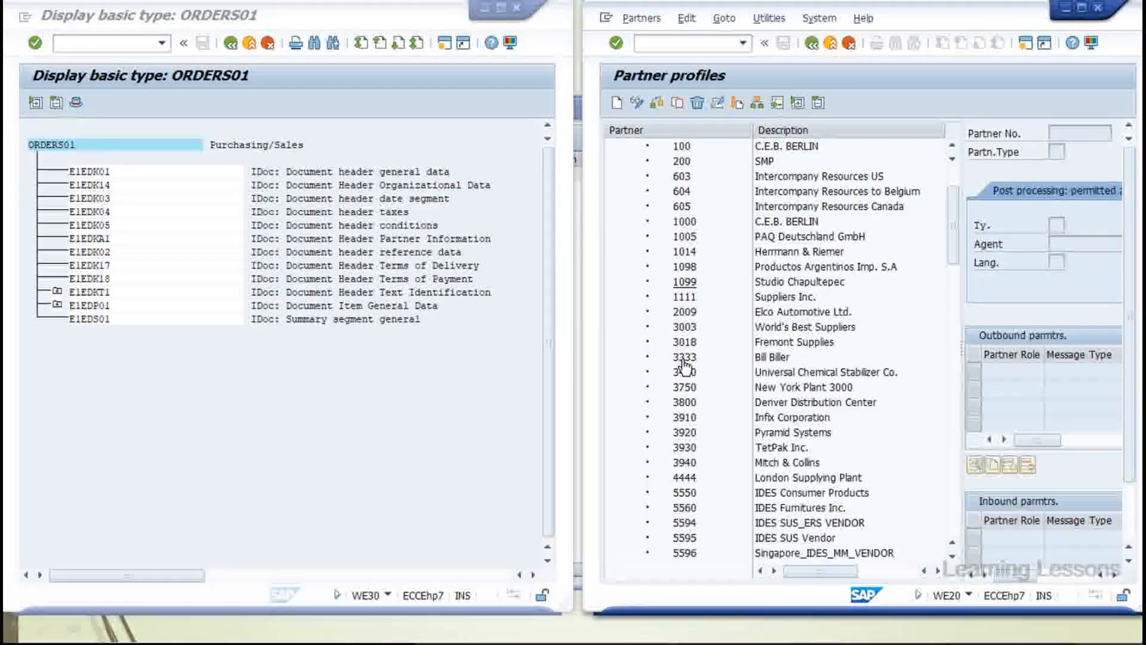
pyautogui.scroll(-5, 685, 364)
pyautogui.scroll(-5, 685, 365)
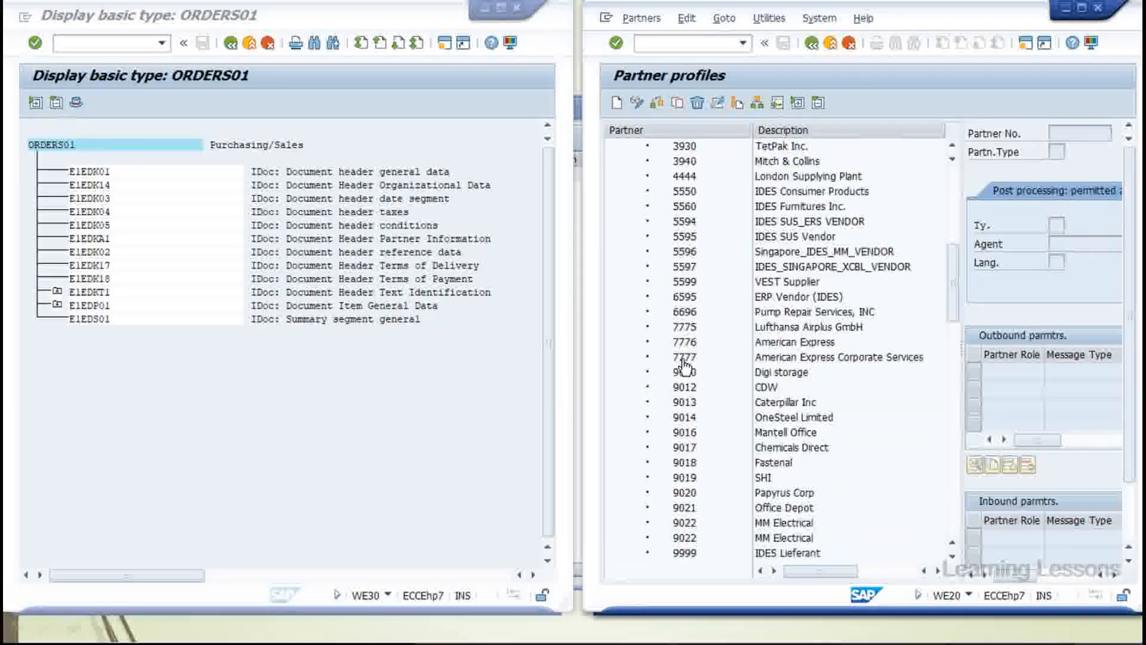
pyautogui.scroll(-5, 685, 365)
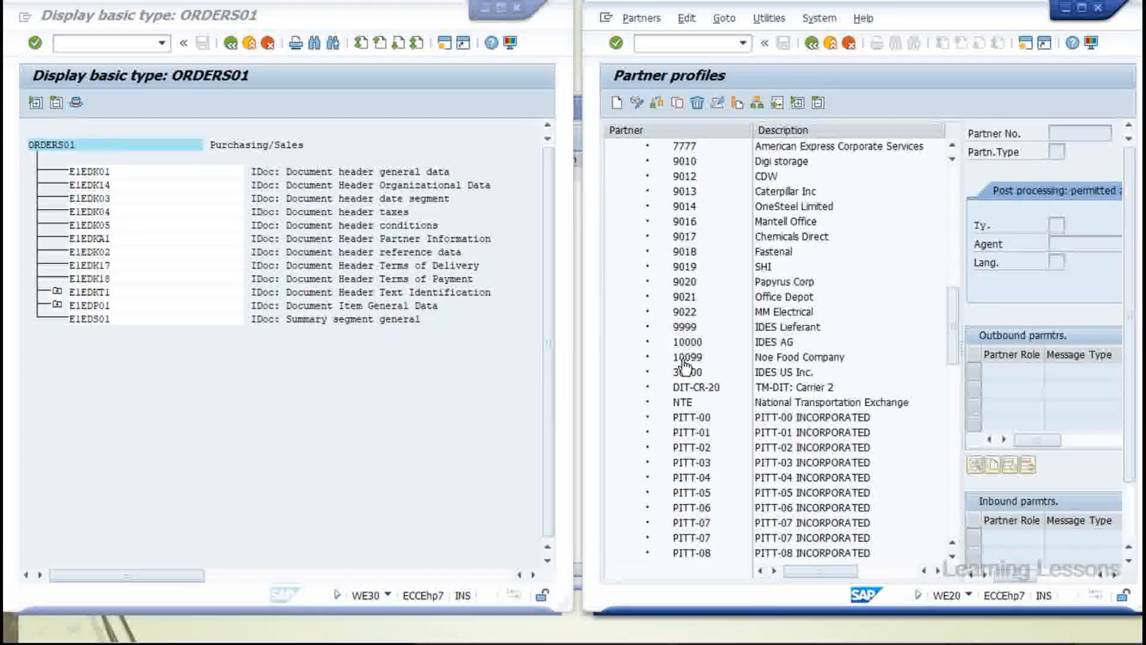
pyautogui.scroll(3, 685, 365)
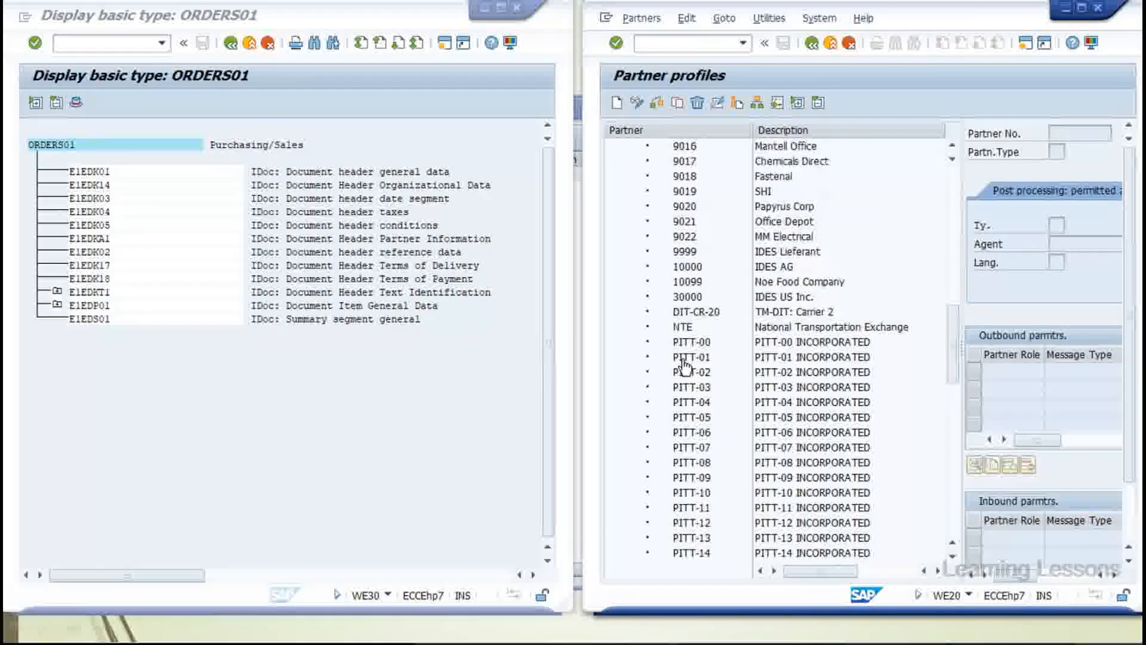
pyautogui.click(691, 327)
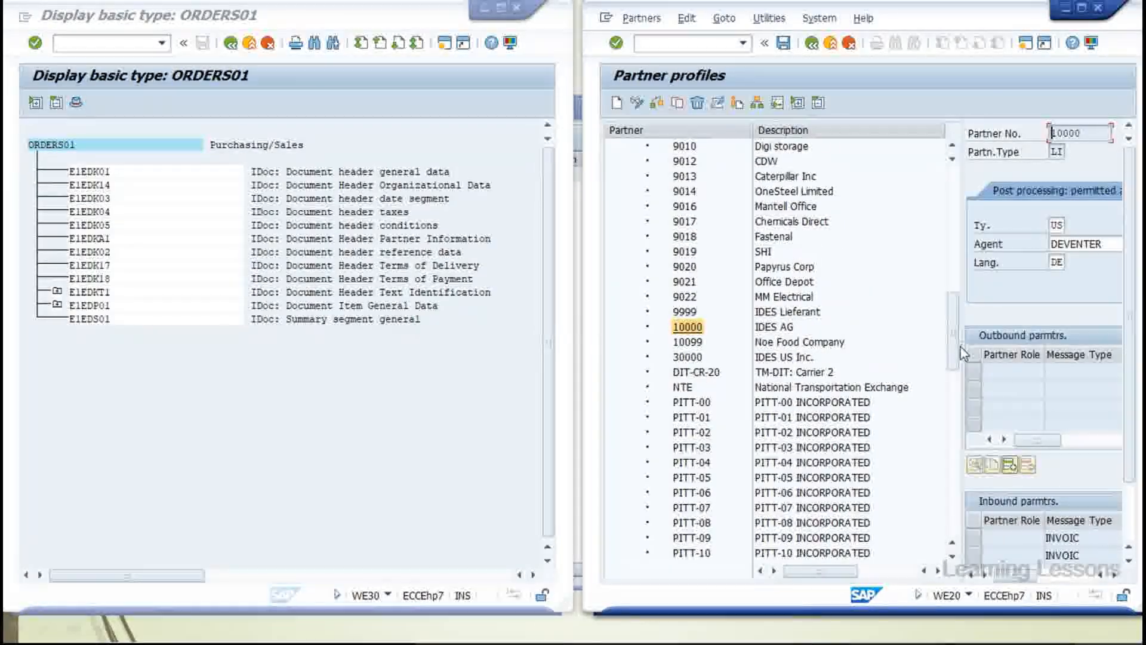
pyautogui.moveTo(953, 351); pyautogui.dragTo(848, 348)
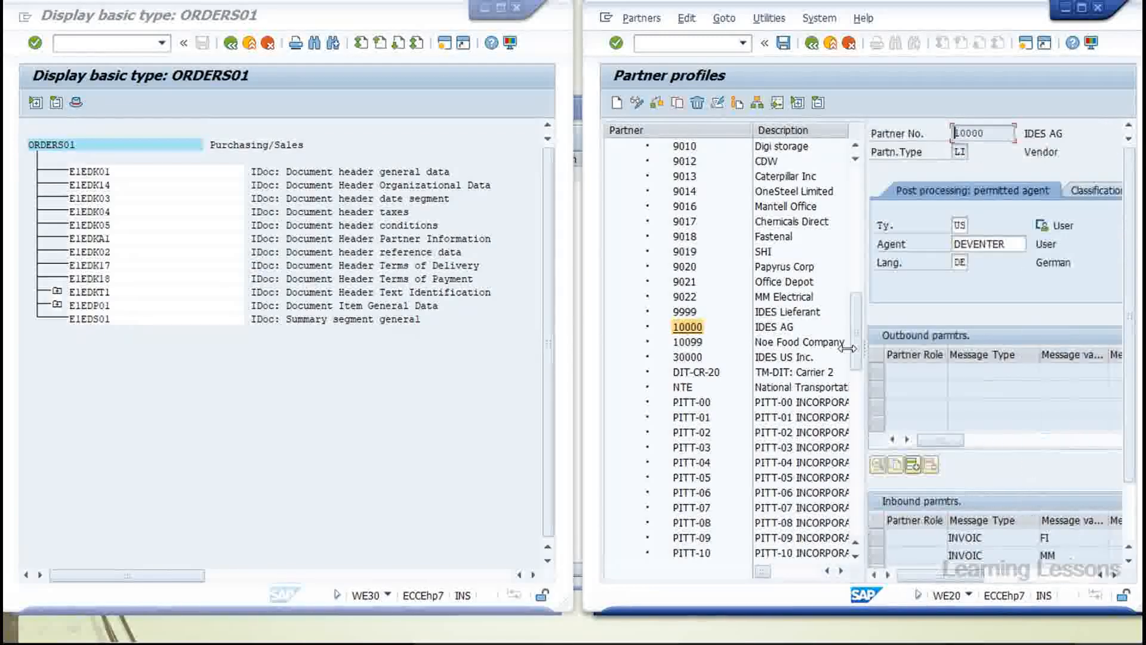
pyautogui.moveTo(1012, 244); pyautogui.dragTo(949, 246)
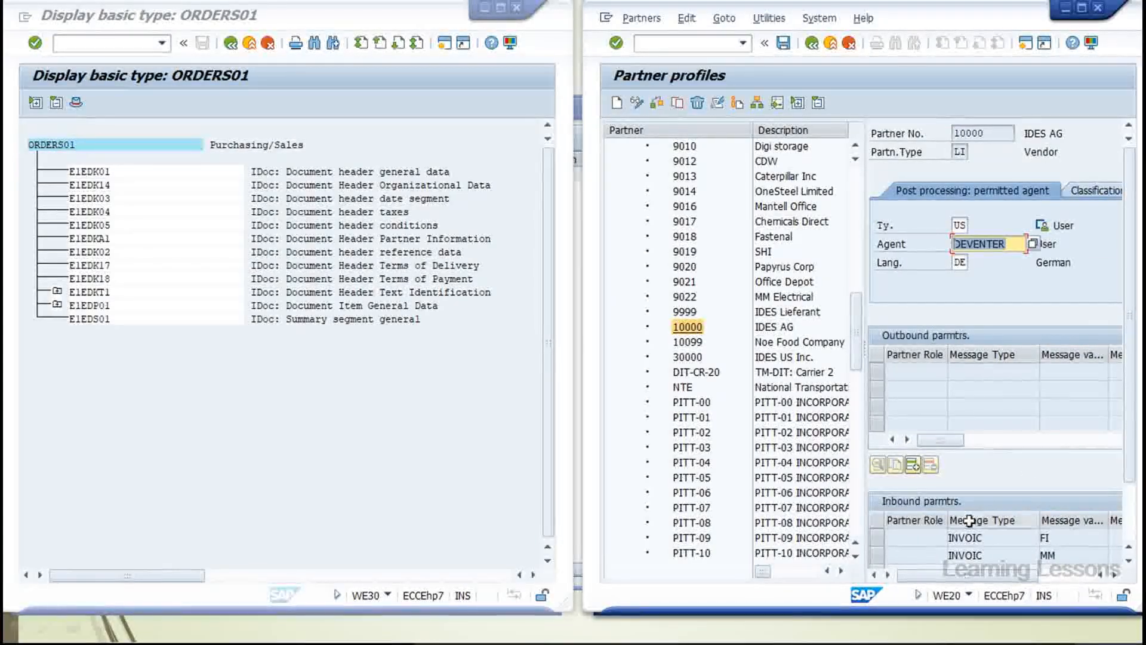
pyautogui.click(1080, 8)
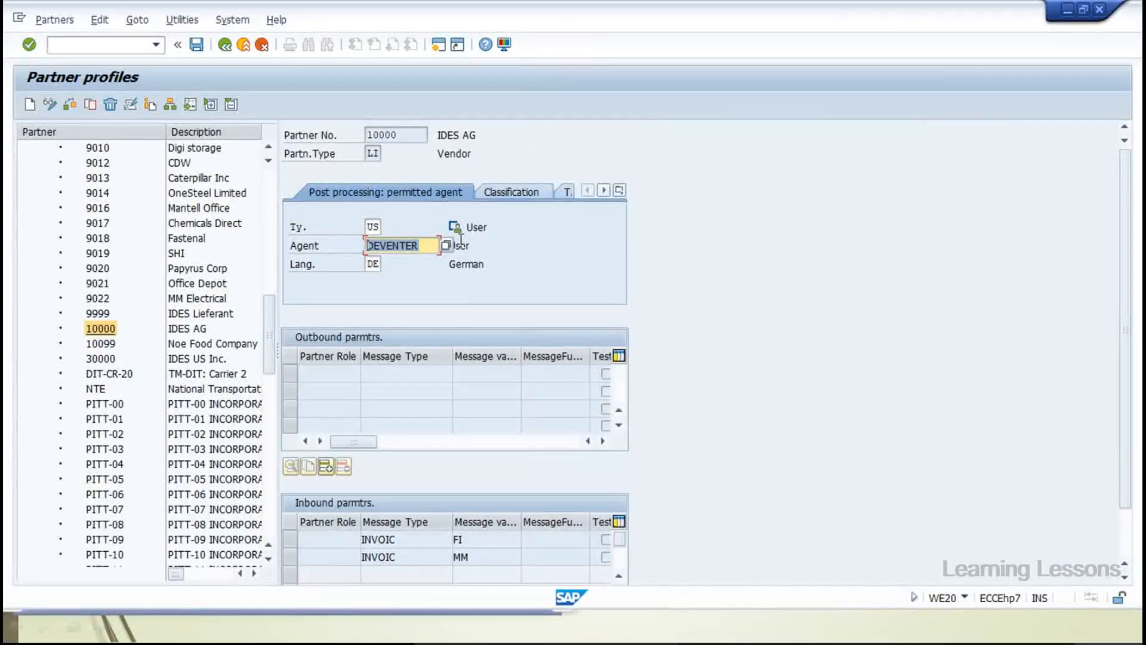
pyautogui.moveTo(306, 351); pyautogui.dragTo(437, 333)
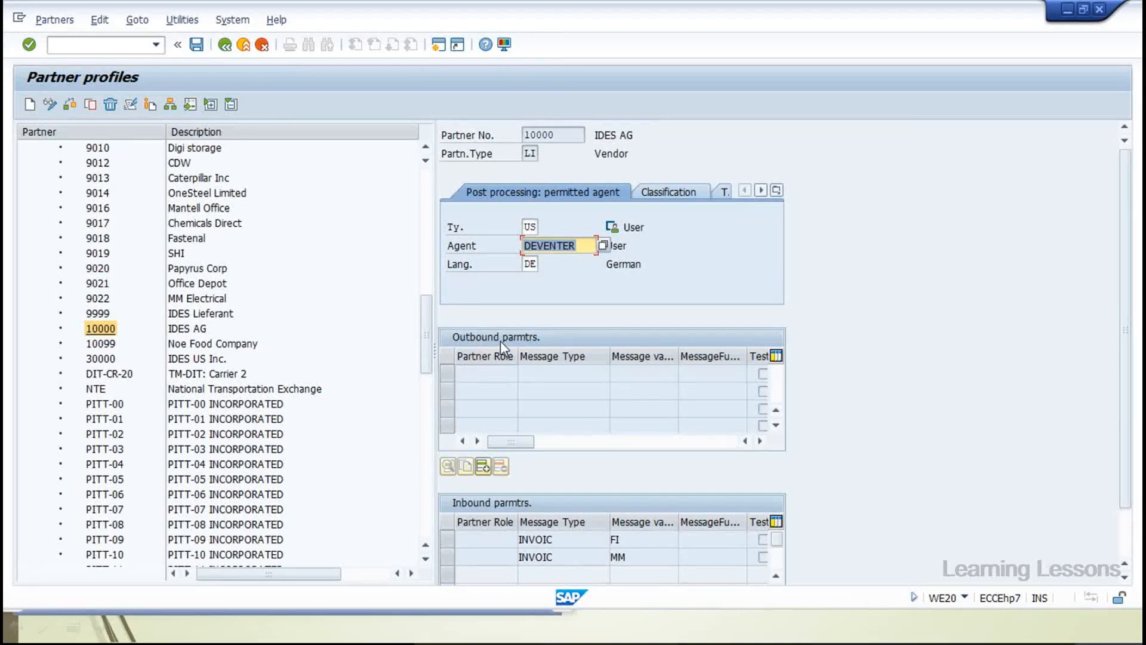
pyautogui.click(570, 538)
pyautogui.click(557, 556)
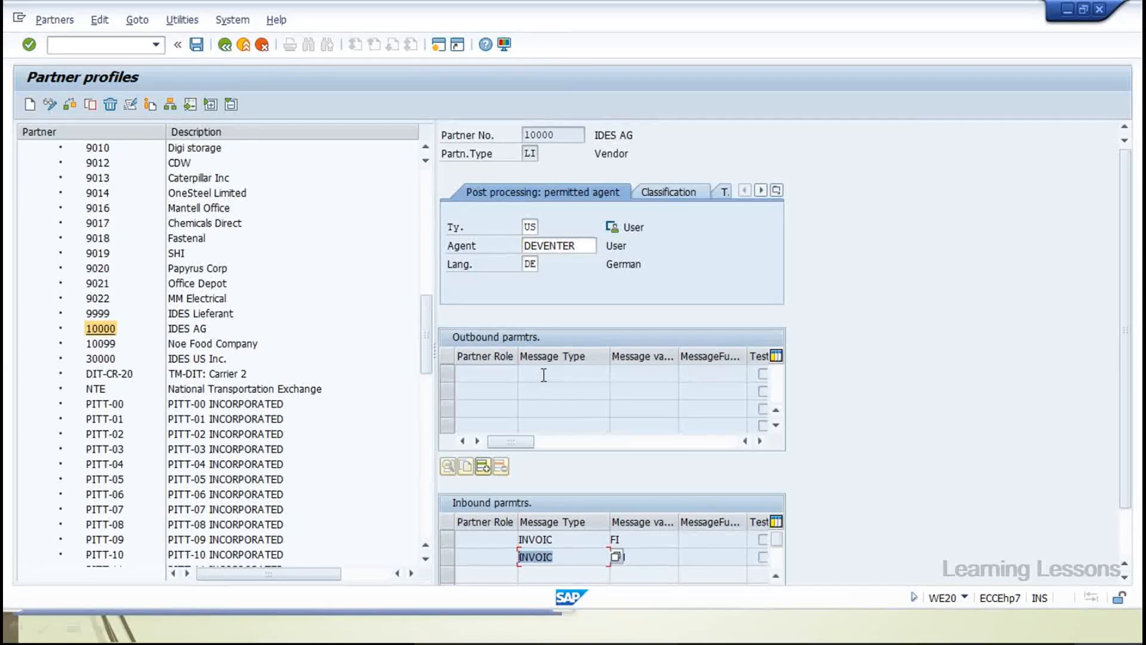
pyautogui.moveTo(557, 540); pyautogui.dragTo(504, 556)
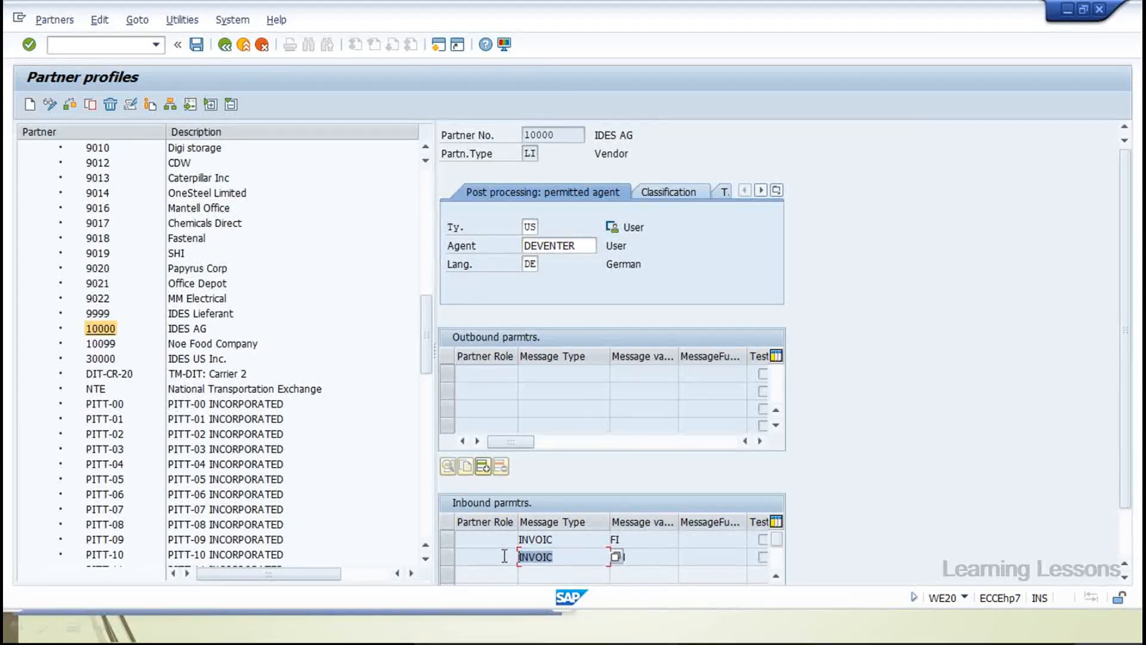
pyautogui.click(102, 333)
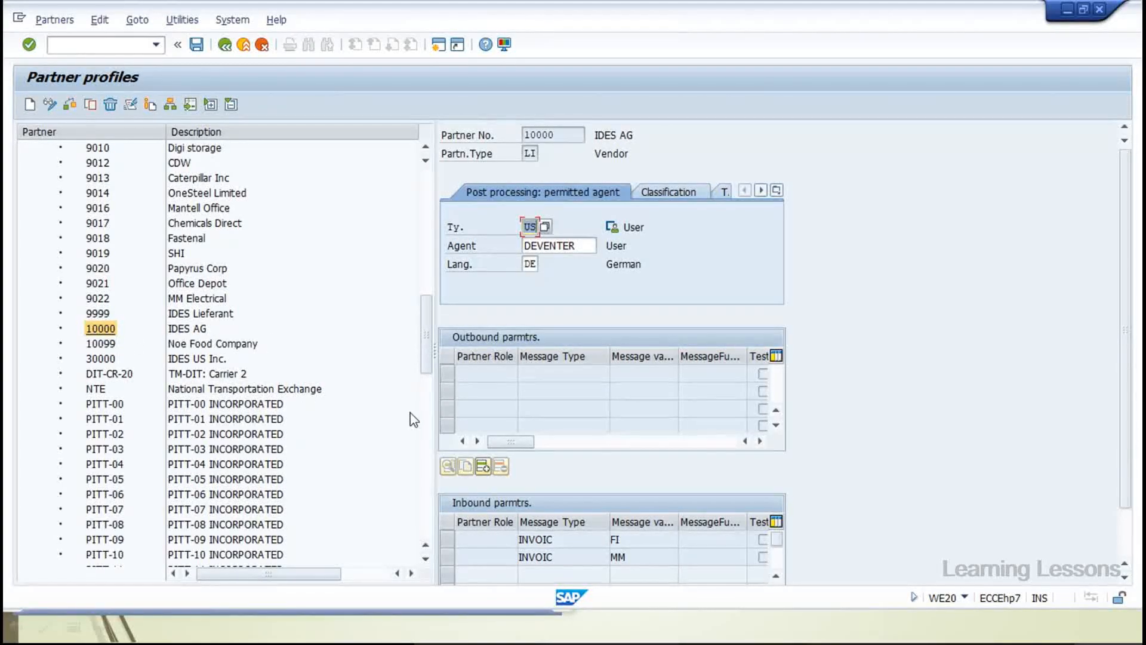
pyautogui.moveTo(1125, 385); pyautogui.dragTo(1127, 515)
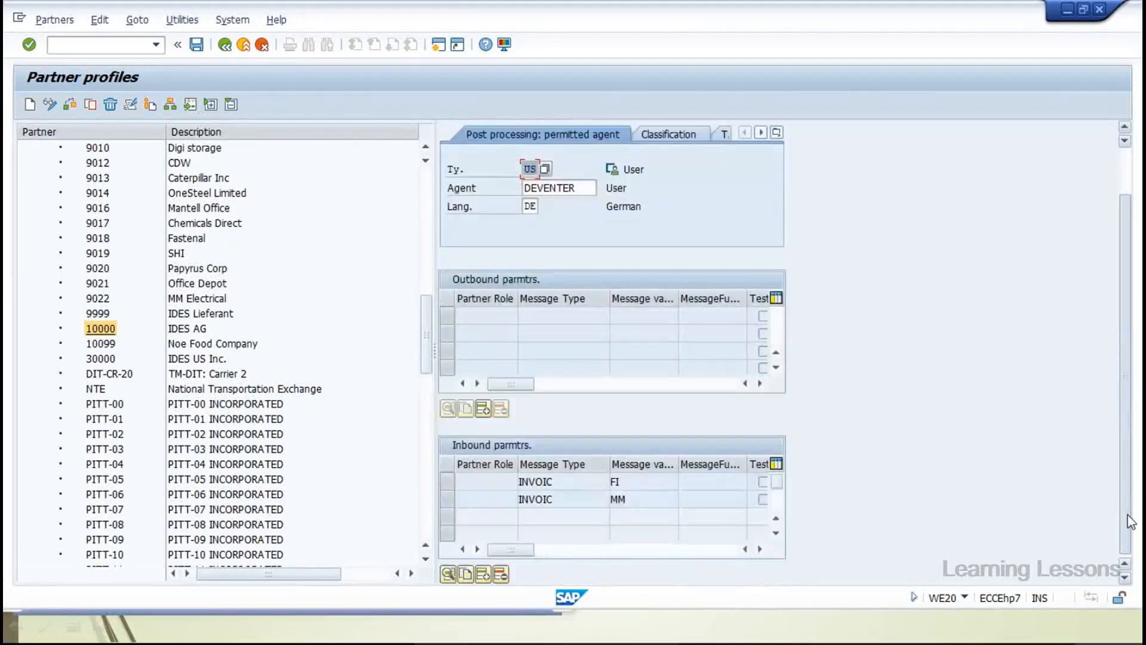
pyautogui.click(97, 238)
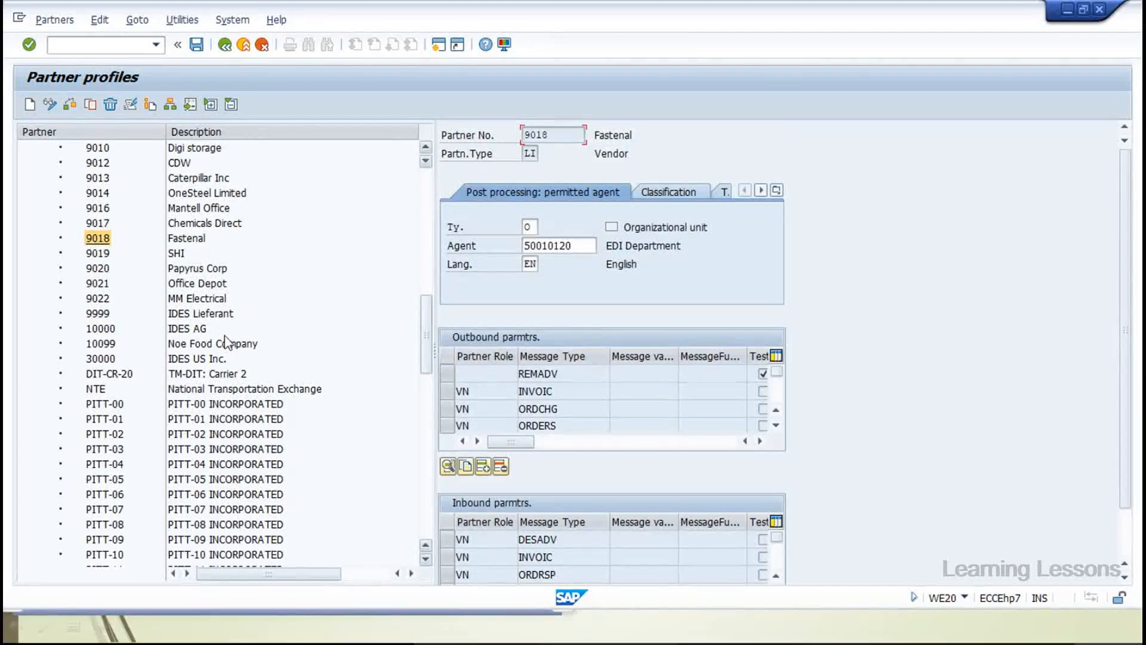
pyautogui.scroll(-2, 1122, 480)
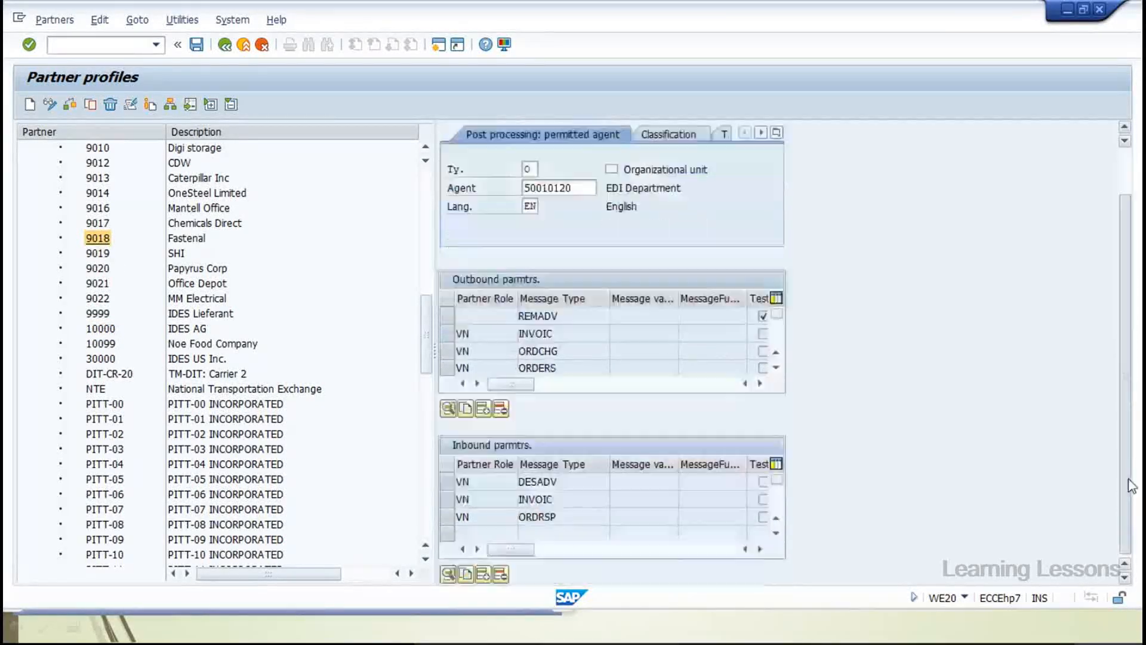
pyautogui.click(554, 314)
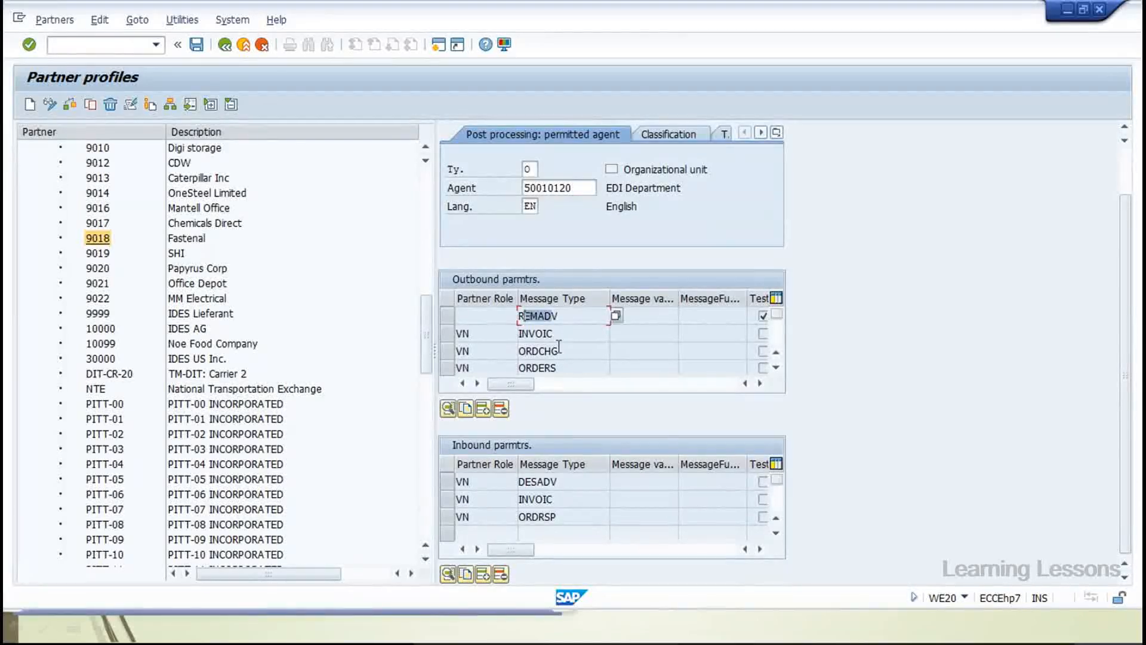
pyautogui.click(568, 480)
pyautogui.click(558, 499)
pyautogui.click(551, 514)
pyautogui.click(528, 367)
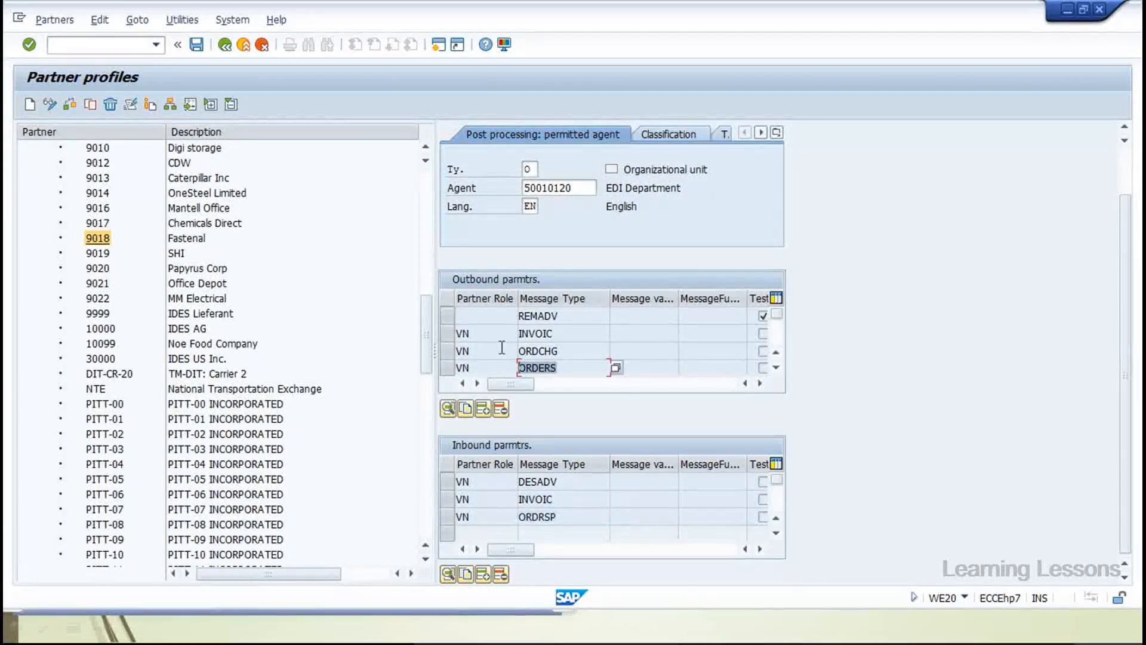
pyautogui.click(560, 331)
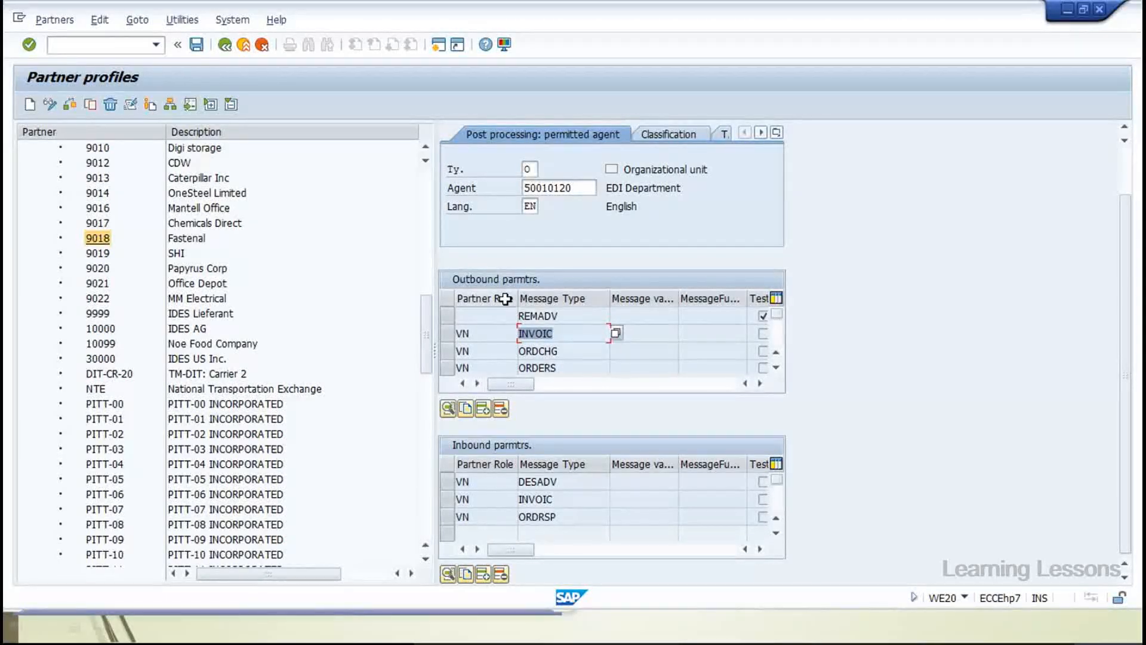
pyautogui.scroll(2, 506, 299)
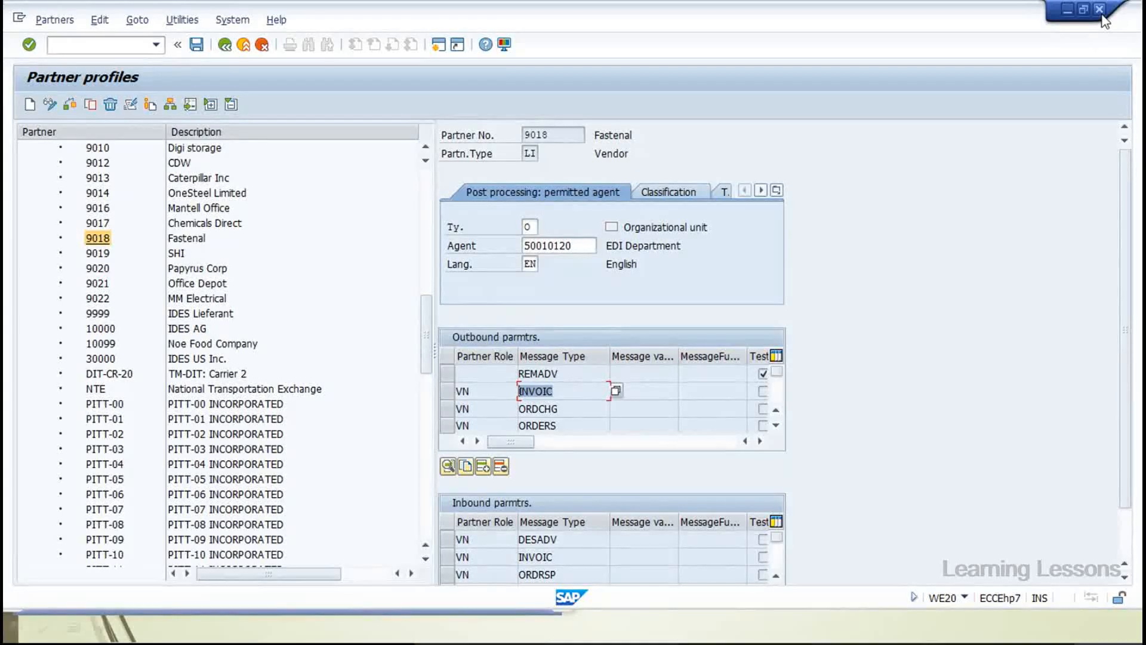
pyautogui.click(103, 43)
# Run WE21, widen the ports tree columns, and expand the Transactional RFC folder
pyautogui.write('/nwe21')
pyautogui.press('Return')
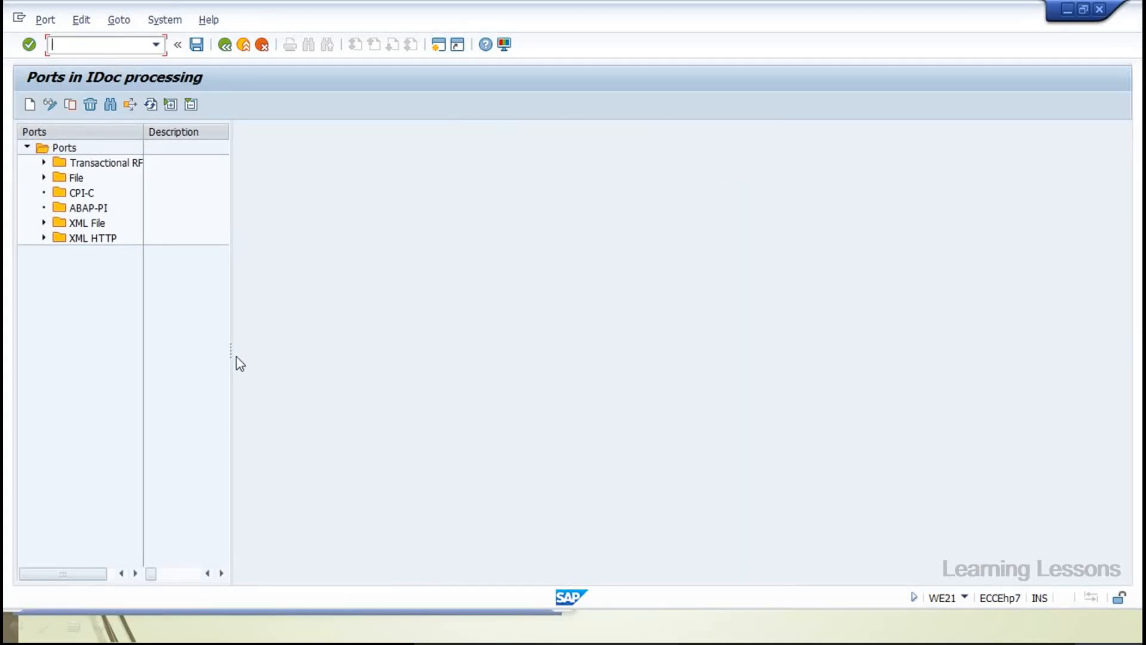
pyautogui.moveTo(230, 353); pyautogui.dragTo(439, 335)
pyautogui.moveTo(139, 129); pyautogui.dragTo(275, 162)
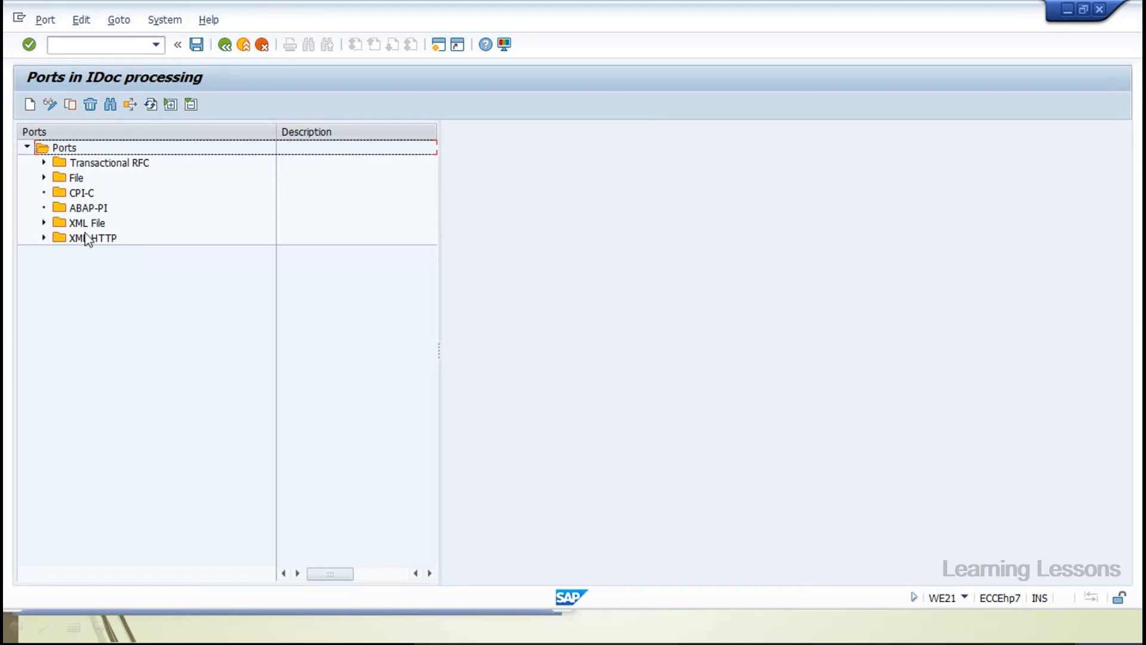
pyautogui.click(44, 162)
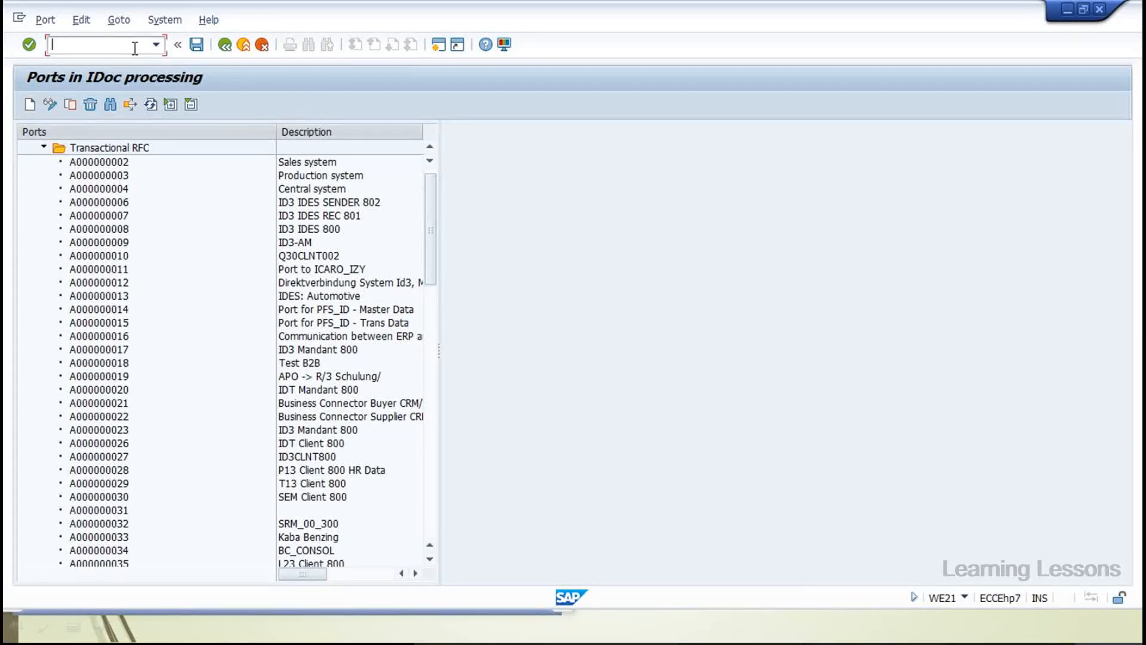
pyautogui.write('/owe02')
# Run the IDoc list in a new session with Created On starting 09.05.2000
pyautogui.press('F8')
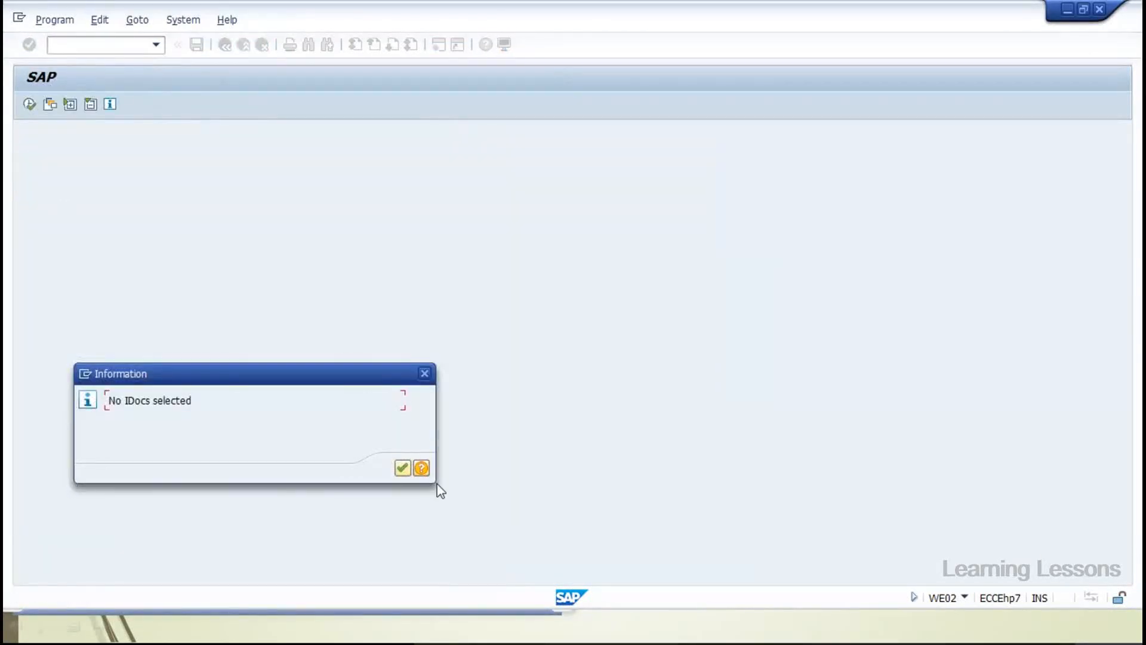
pyautogui.click(401, 468)
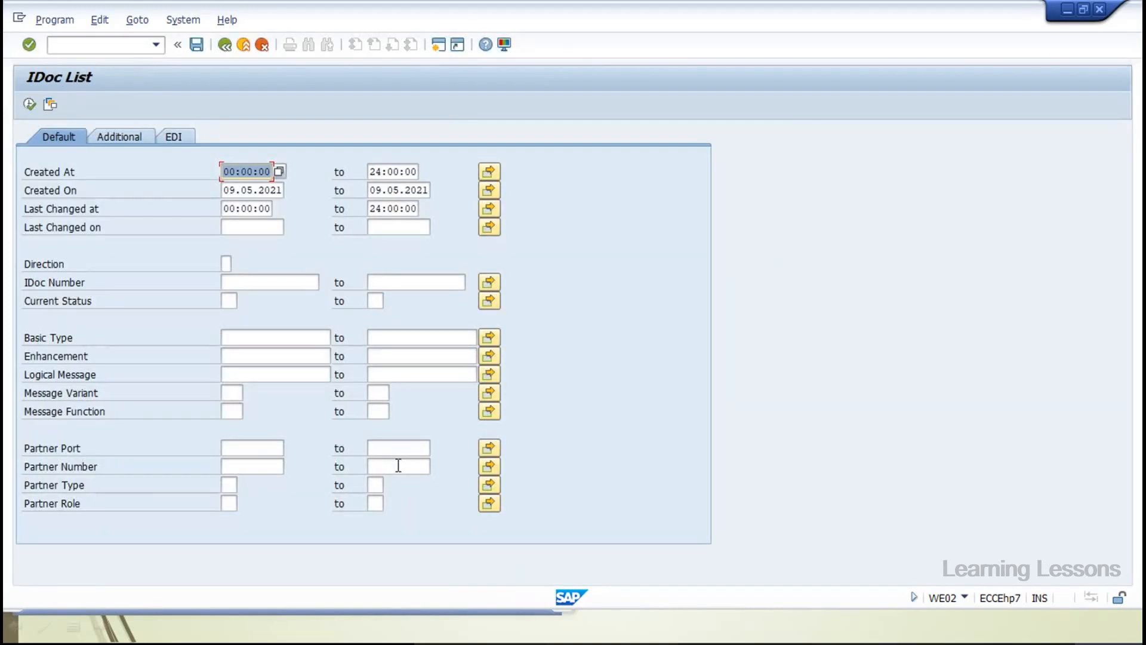
pyautogui.click(279, 191)
pyautogui.press('Delete')
pyautogui.write('00')
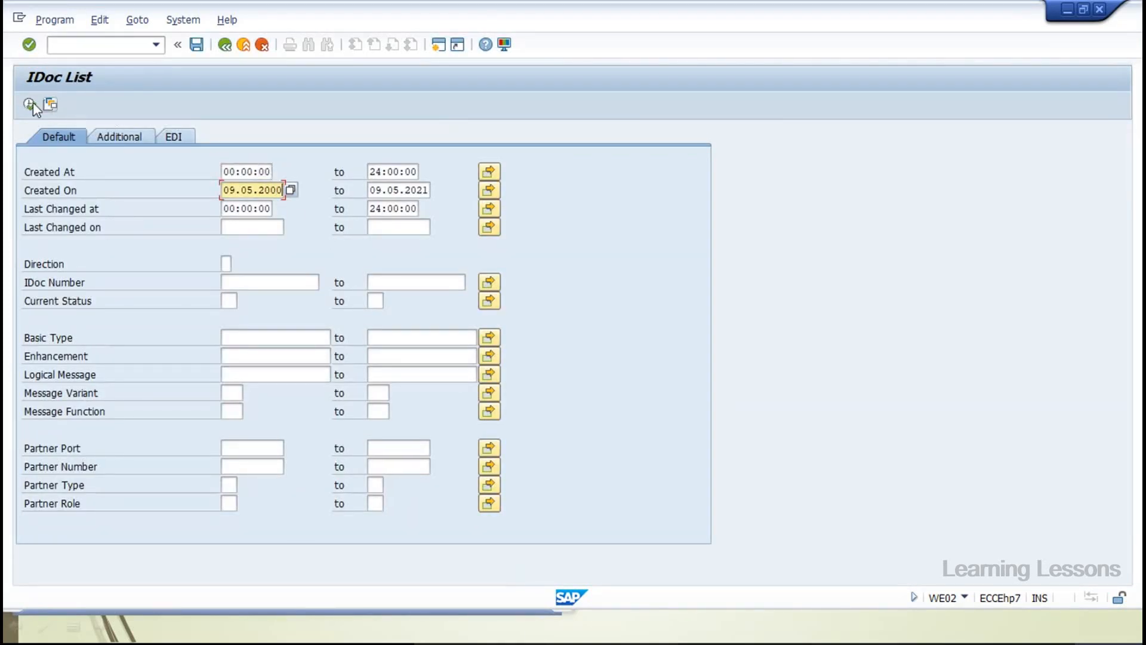
pyautogui.click(29, 105)
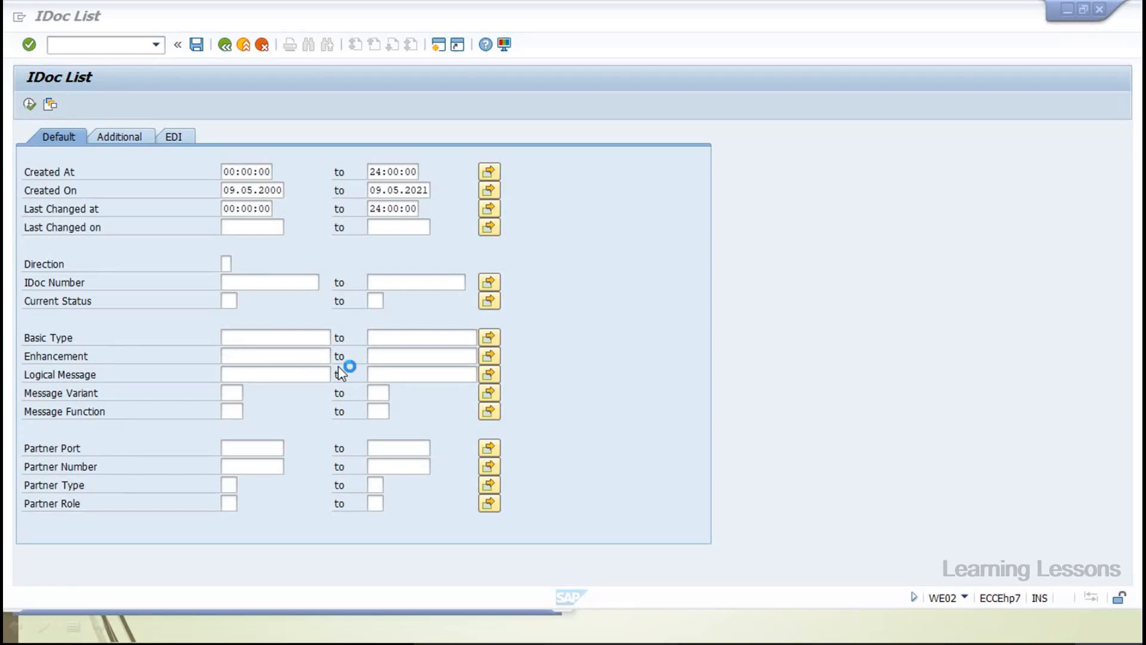
pyautogui.moveTo(271, 138); pyautogui.dragTo(242, 136)
# Show details of port YRICONPORT: Icon Port, record types 4.x, RFC destination ICONRFC
pyautogui.scroll(-6, 106, 269)
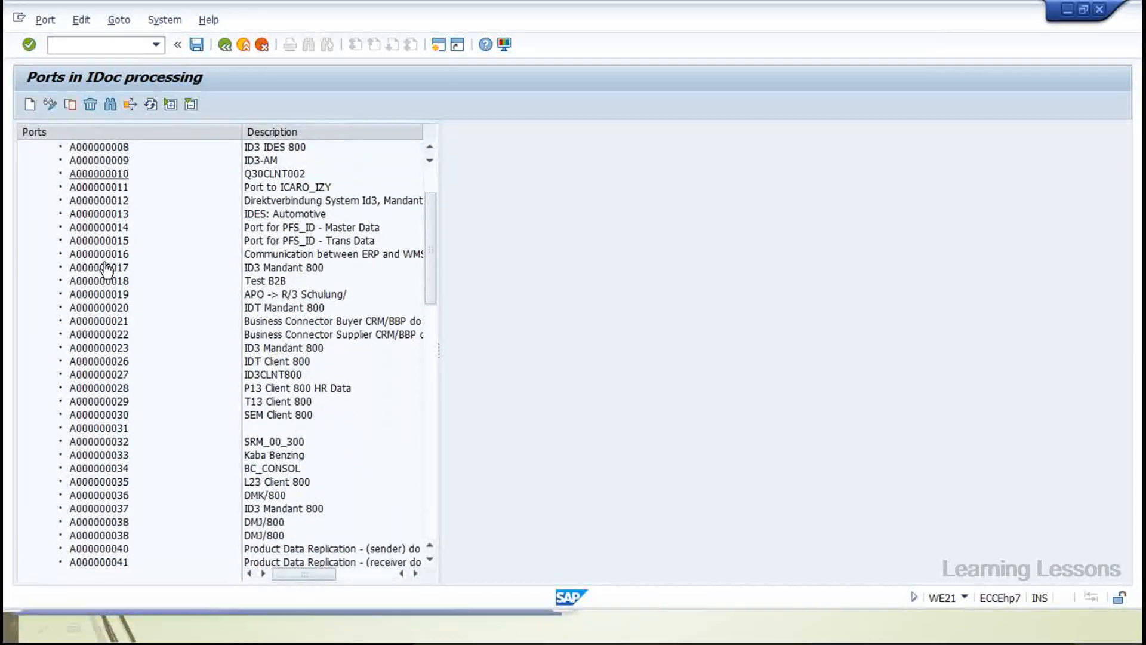
pyautogui.scroll(-2, 107, 268)
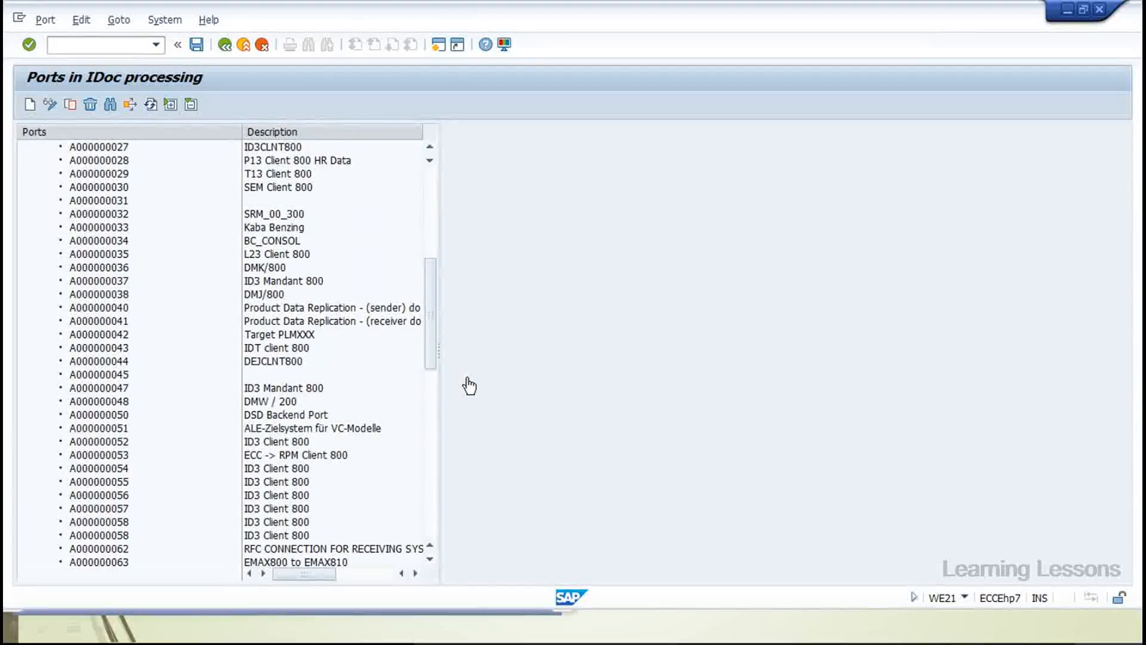
pyautogui.scroll(-6, 436, 358)
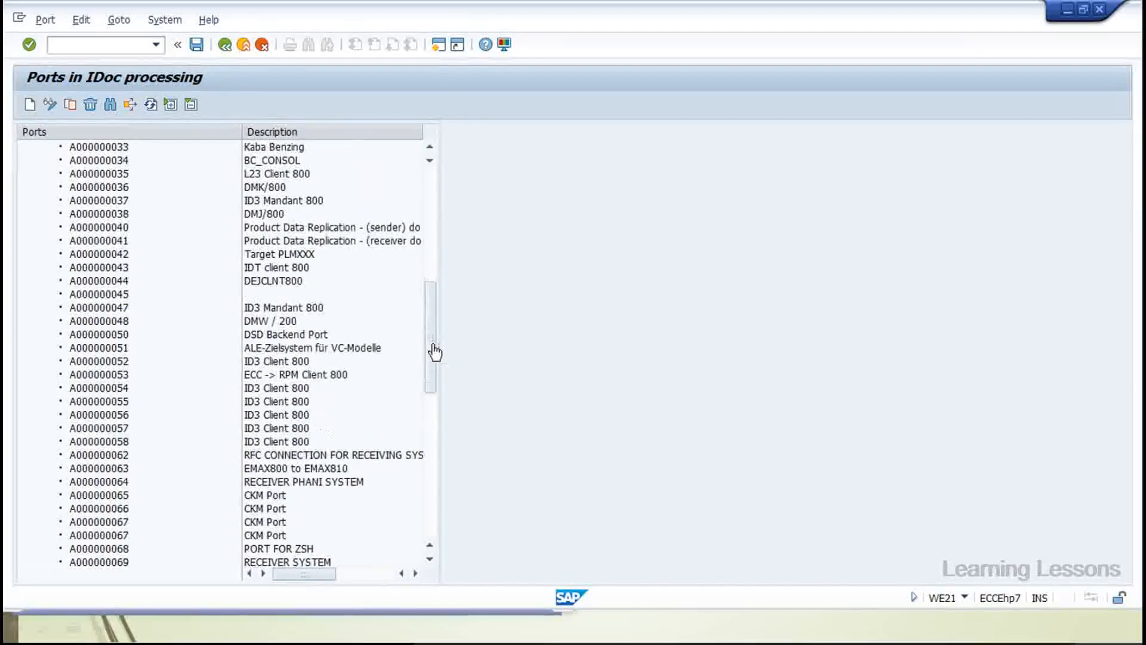
pyautogui.moveTo(430, 403); pyautogui.dragTo(425, 508)
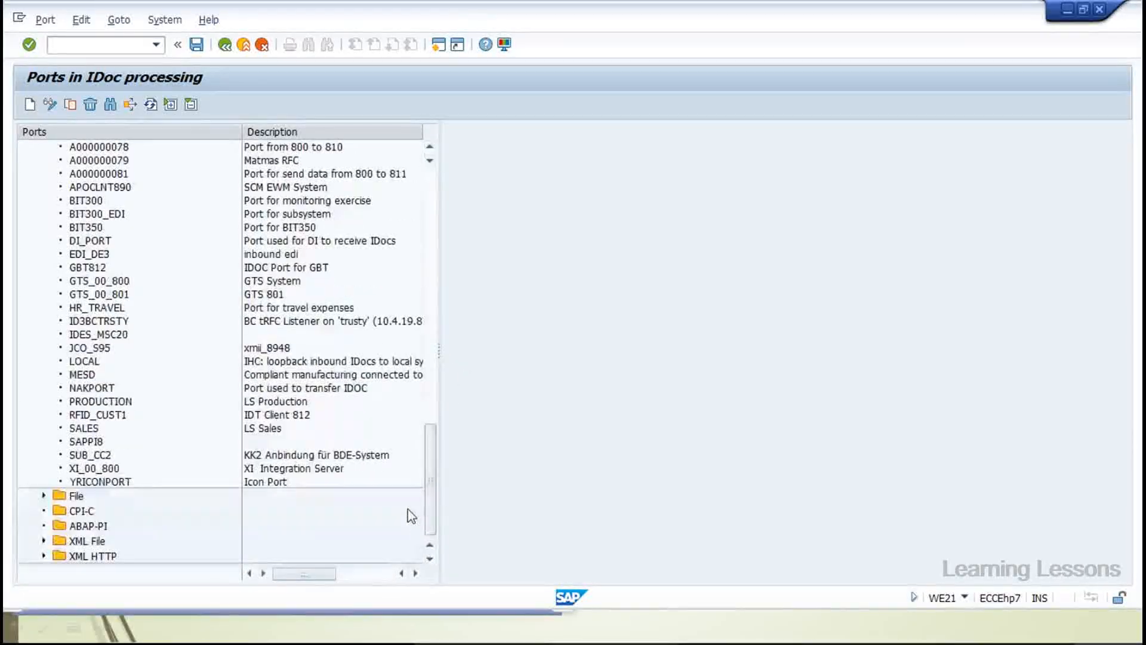
pyautogui.doubleClick(116, 482)
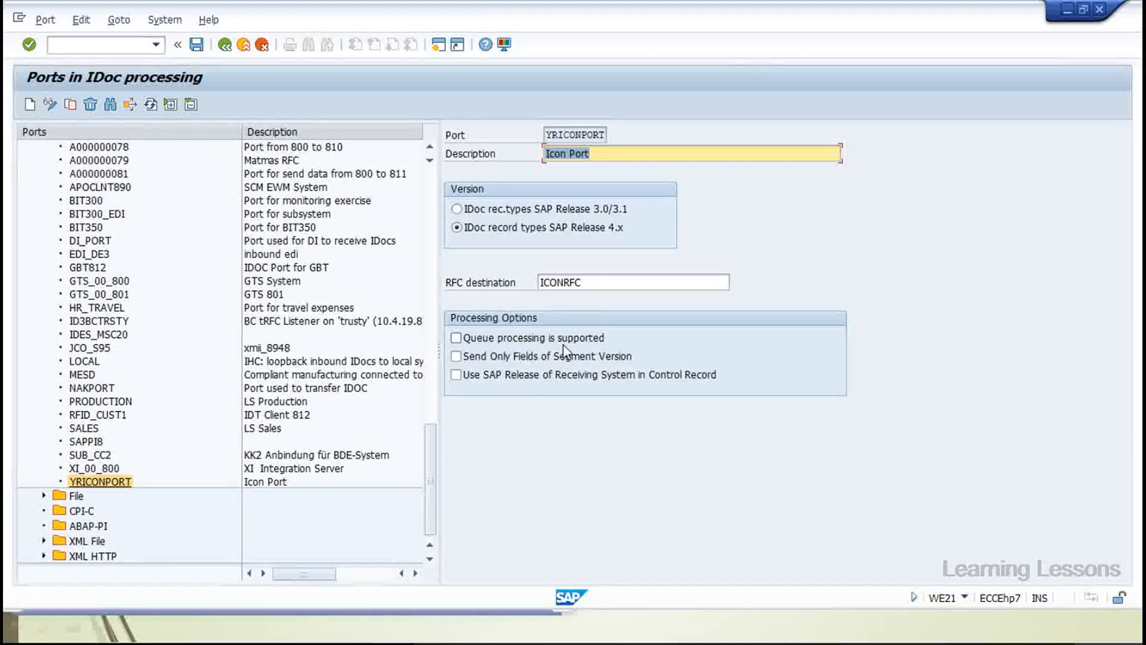
pyautogui.press('Tab')
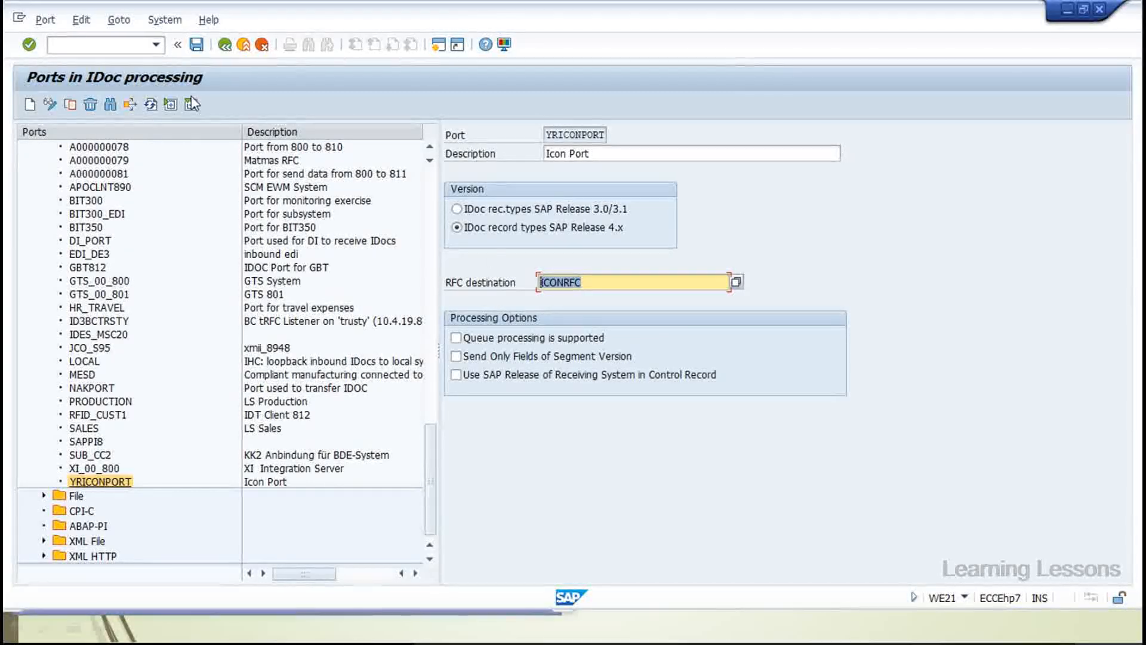
pyautogui.moveTo(240, 131); pyautogui.dragTo(226, 132)
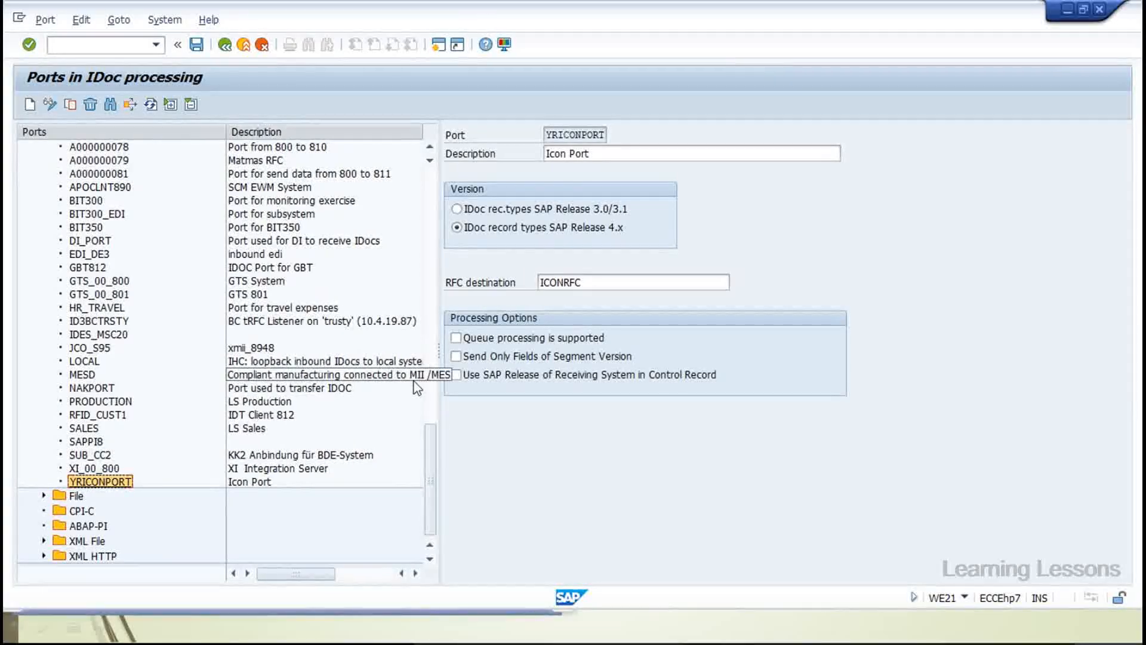
pyautogui.moveTo(434, 446); pyautogui.dragTo(441, 247)
# Browse the File, XML HTTP and XML File port folders and narrow the ports tree
pyautogui.click(44, 163)
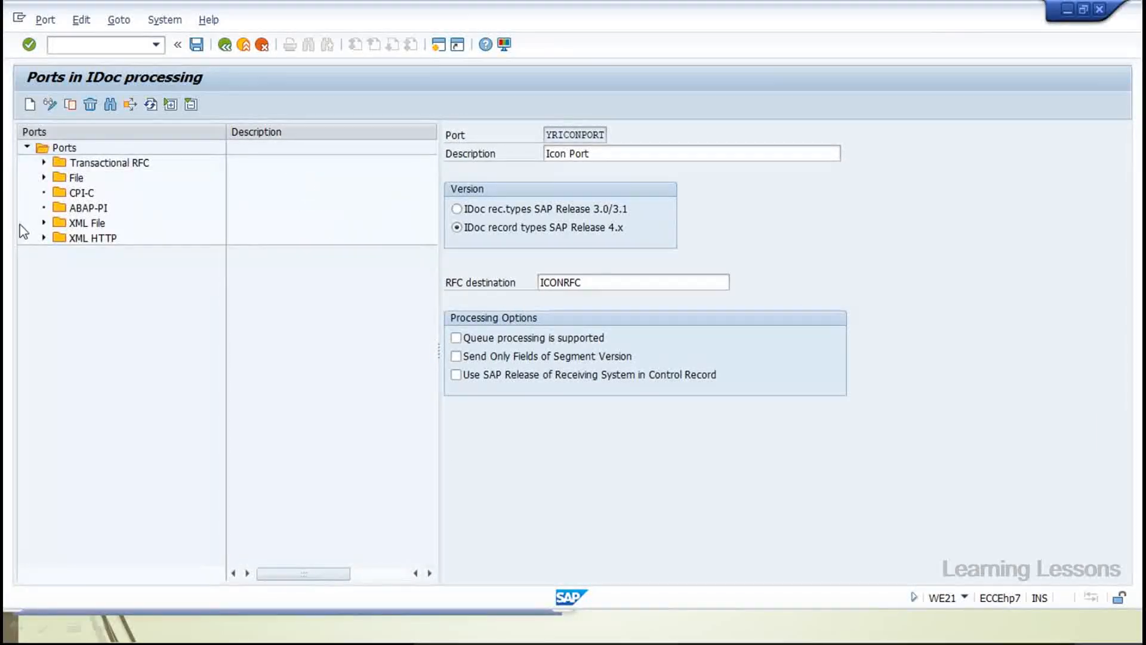
pyautogui.click(44, 177)
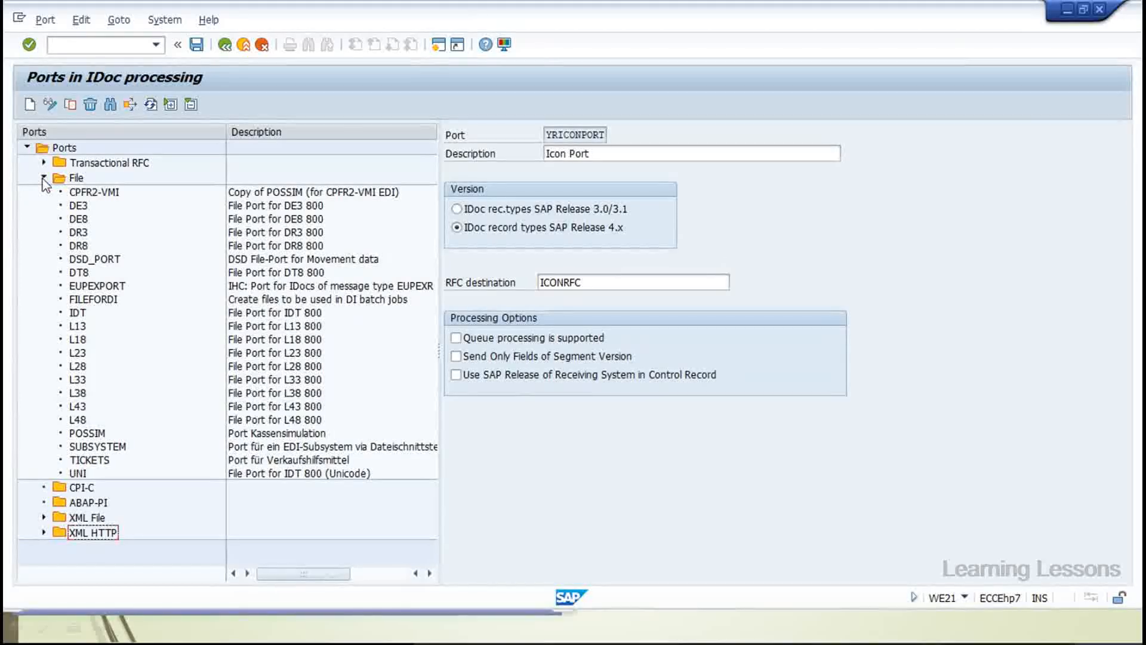
pyautogui.click(43, 177)
pyautogui.click(44, 238)
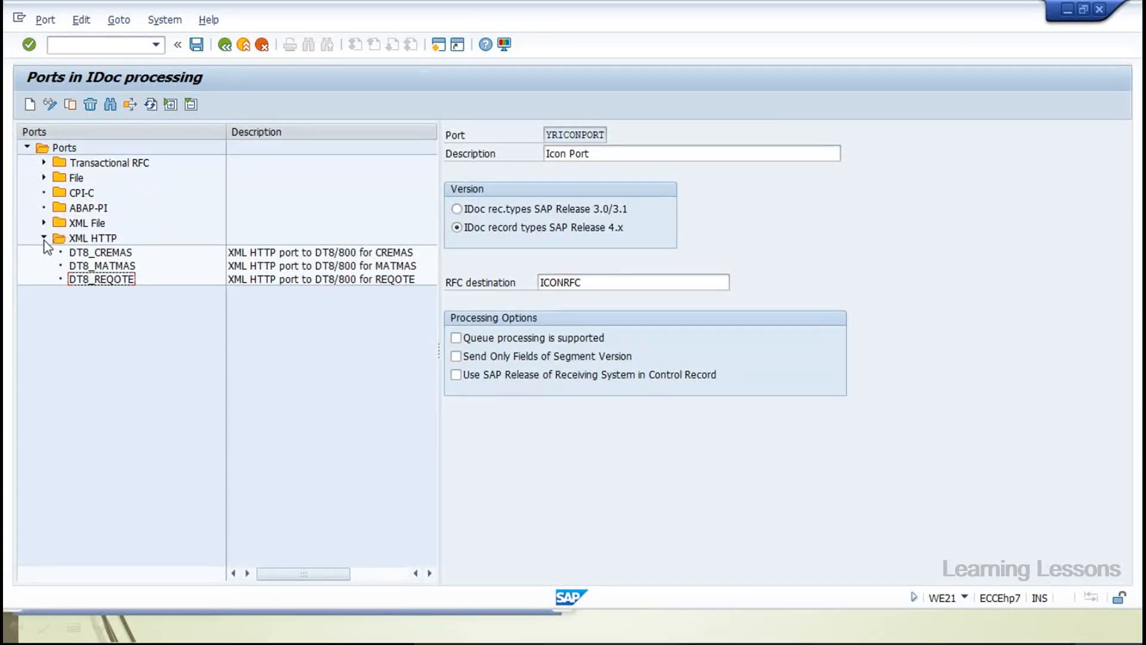
pyautogui.click(43, 237)
pyautogui.click(44, 222)
pyautogui.click(44, 222)
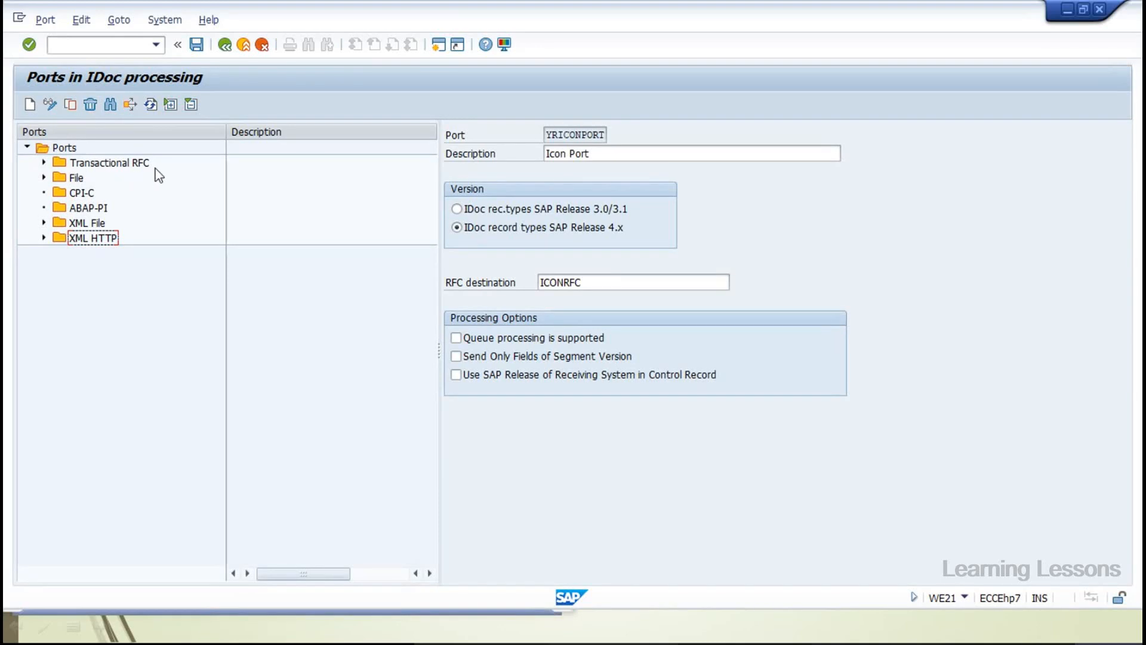
pyautogui.moveTo(226, 132); pyautogui.dragTo(183, 132)
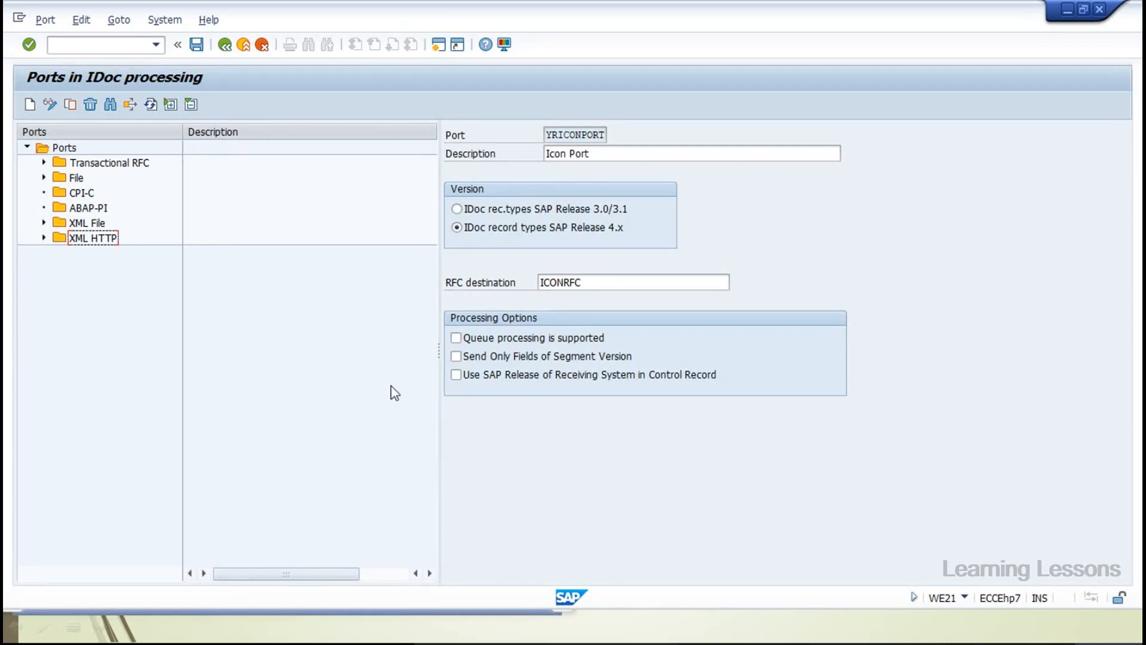
pyautogui.moveTo(440, 358); pyautogui.dragTo(301, 338)
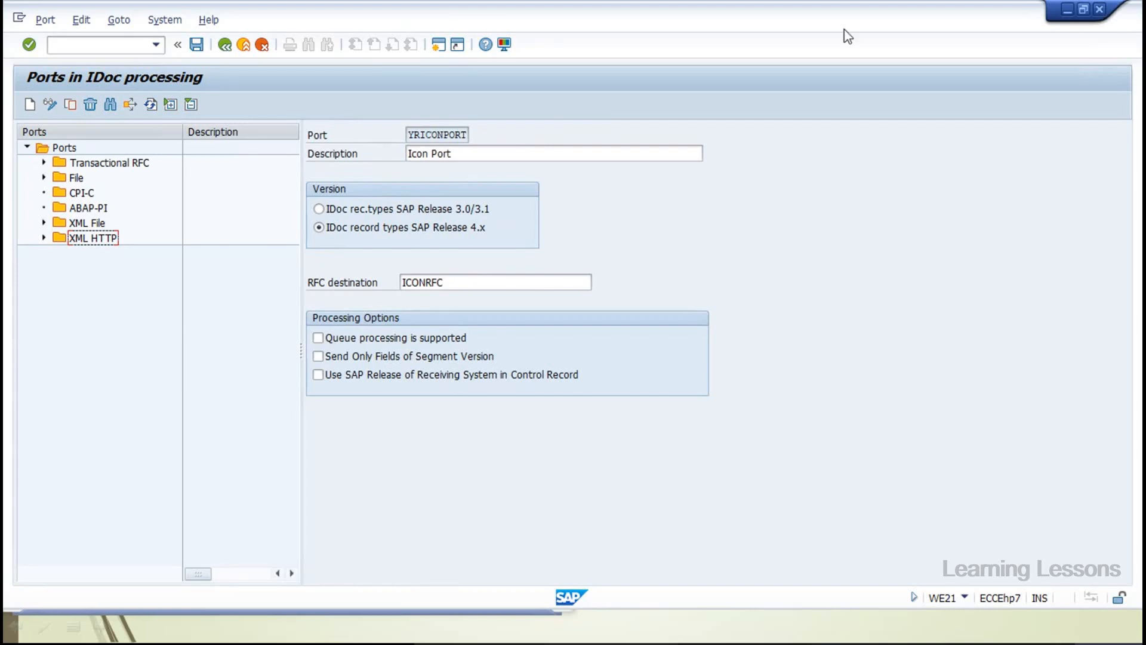
pyautogui.click(102, 45)
pyautogui.write('/nsm59')
# Open SM59 and resize the RFC Connections and Type columns of the connection tree
pyautogui.press('Return')
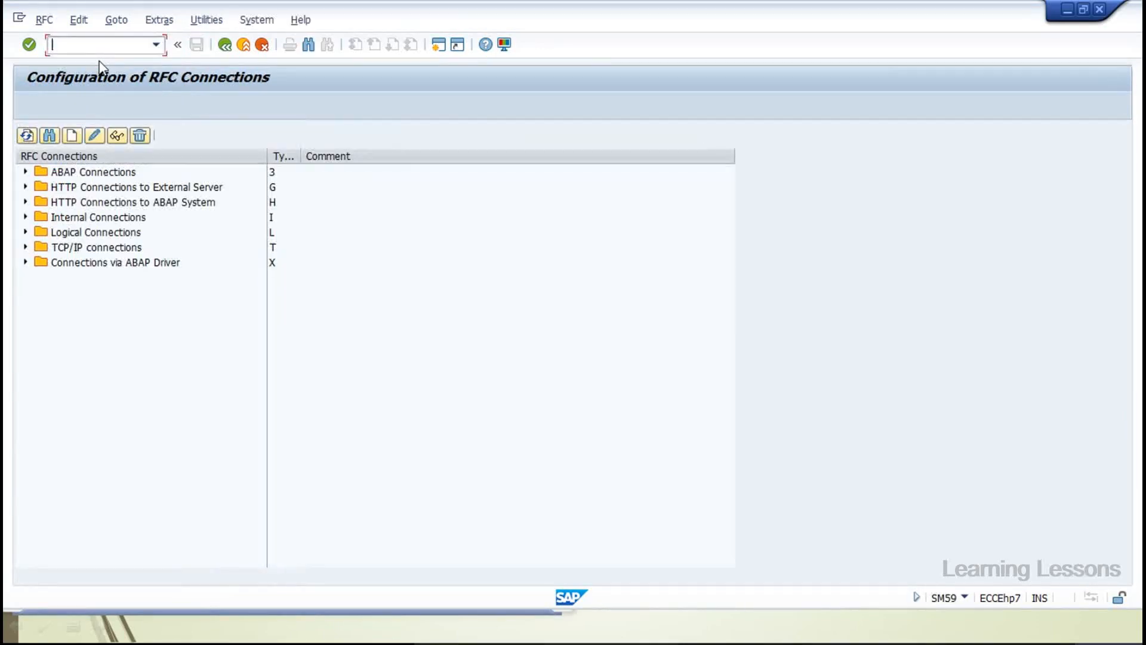
pyautogui.moveTo(263, 162); pyautogui.dragTo(225, 159)
pyautogui.moveTo(310, 158); pyautogui.dragTo(382, 158)
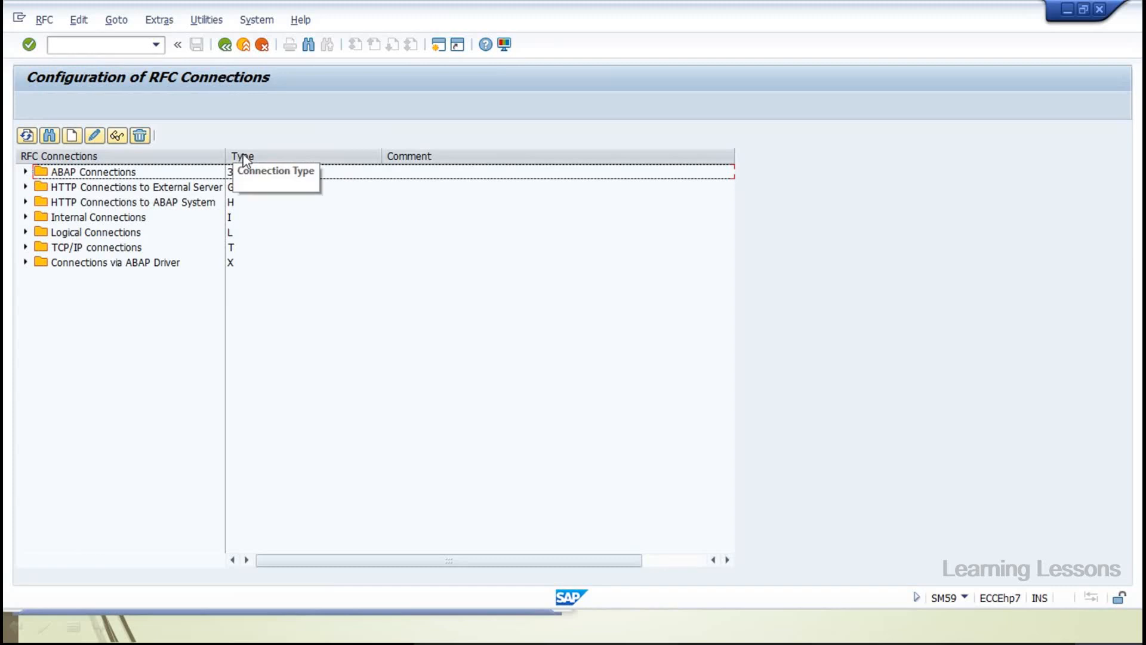
pyautogui.moveTo(223, 153); pyautogui.dragTo(239, 153)
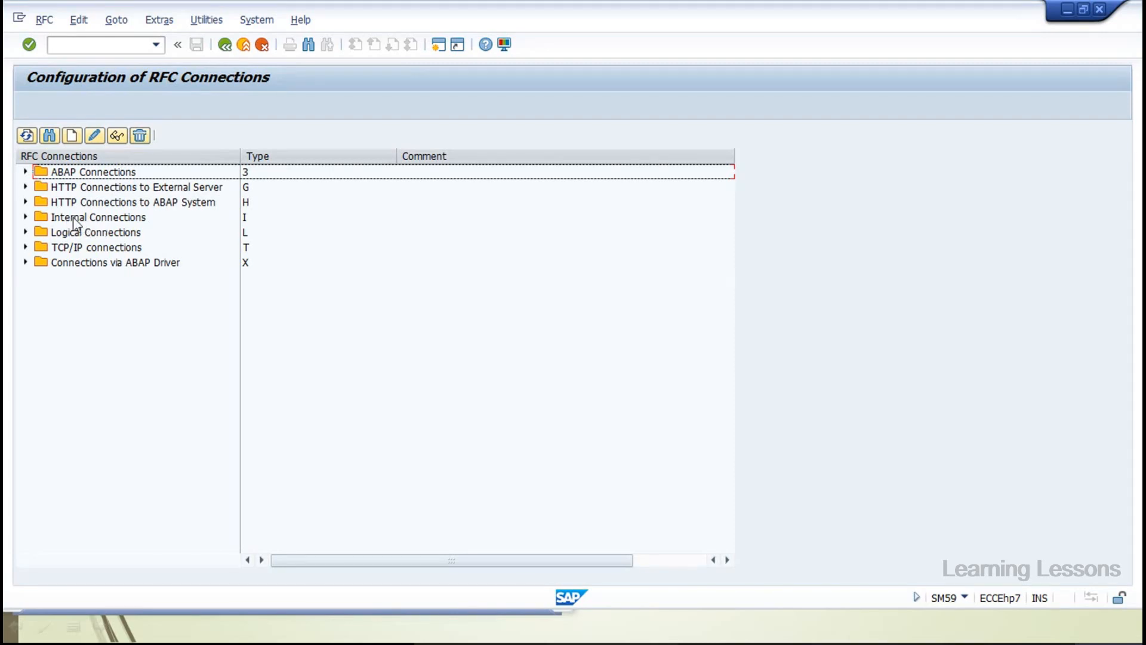
# Browse the Internal, Logical, TCP/IP and ABAP Driver folders, collapsing each afterward
pyautogui.click(26, 217)
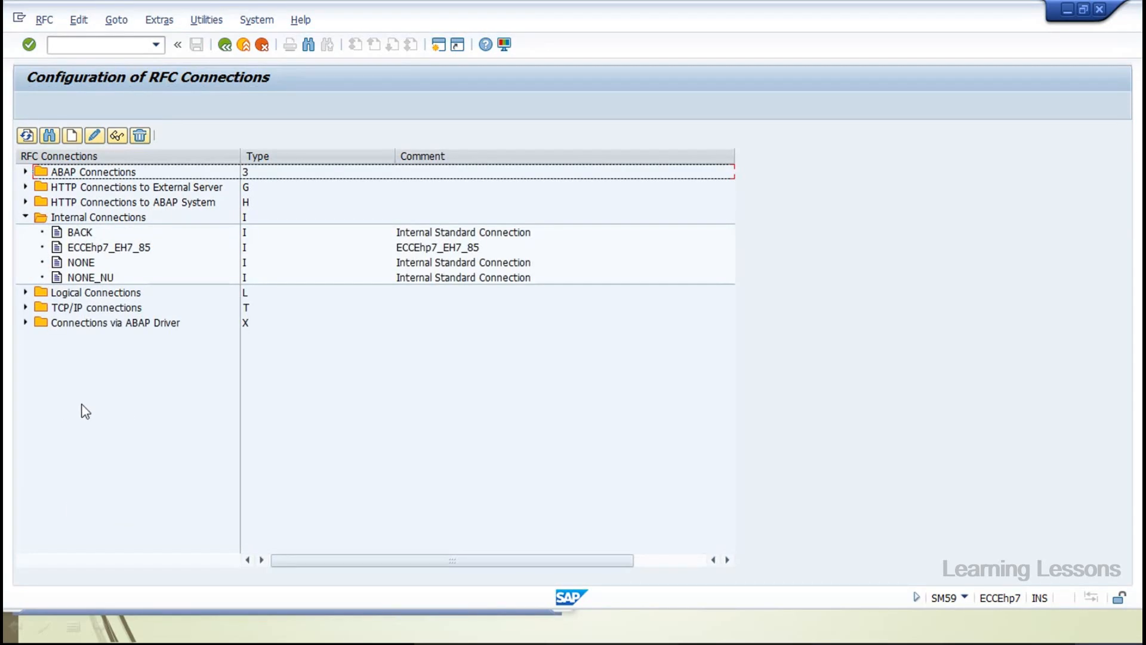
pyautogui.click(25, 218)
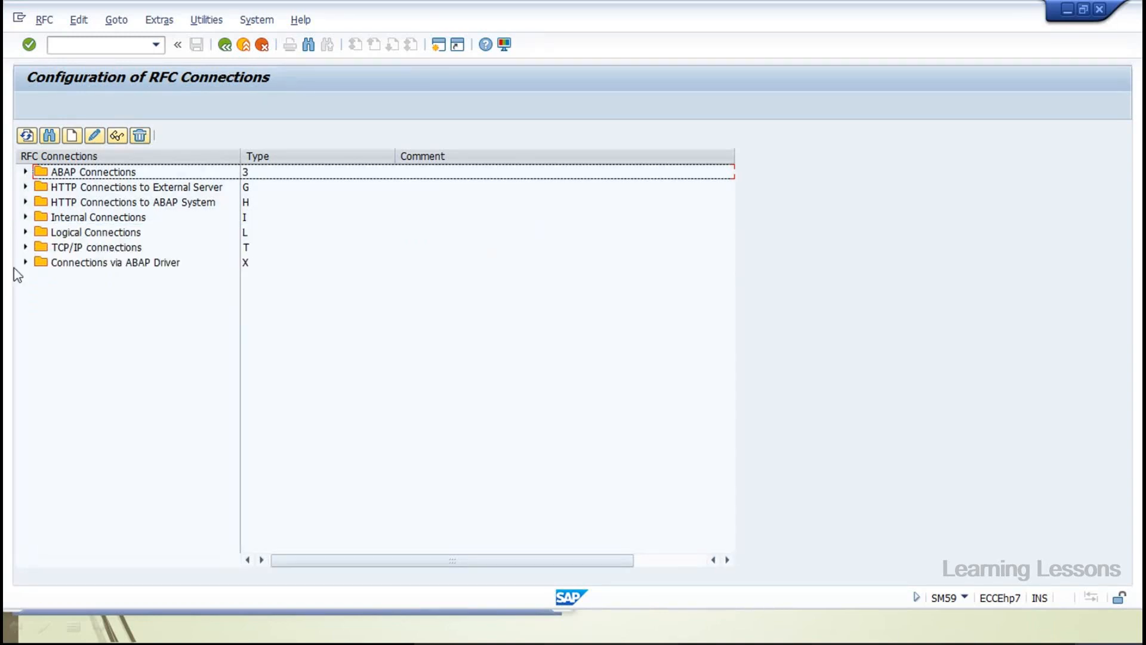
pyautogui.click(25, 233)
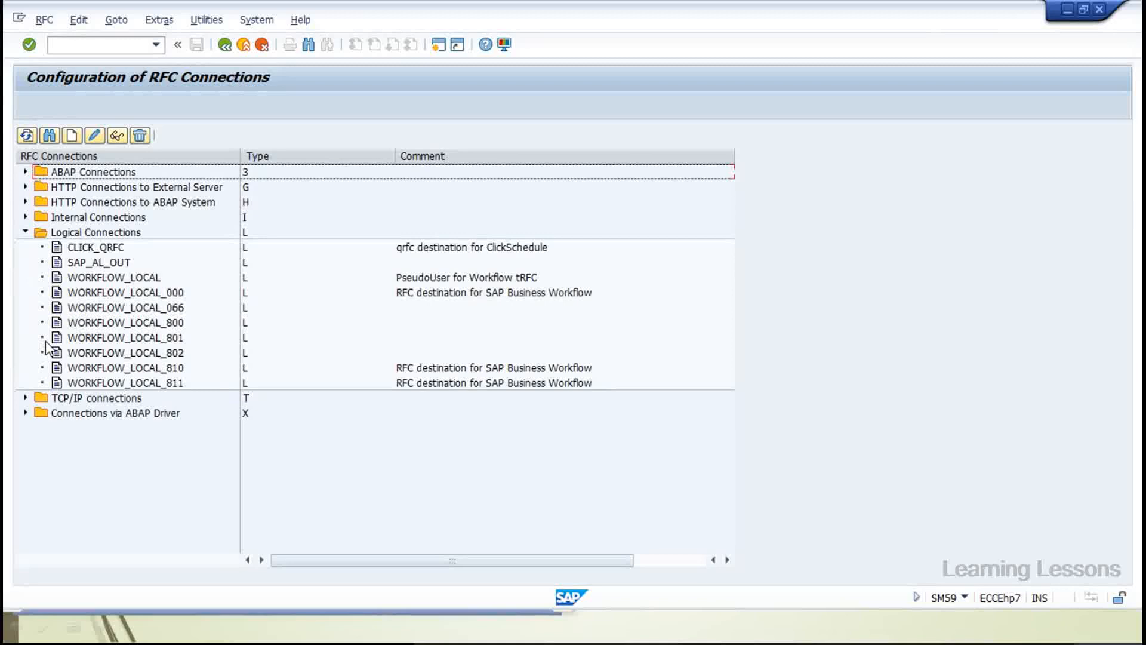
pyautogui.click(24, 232)
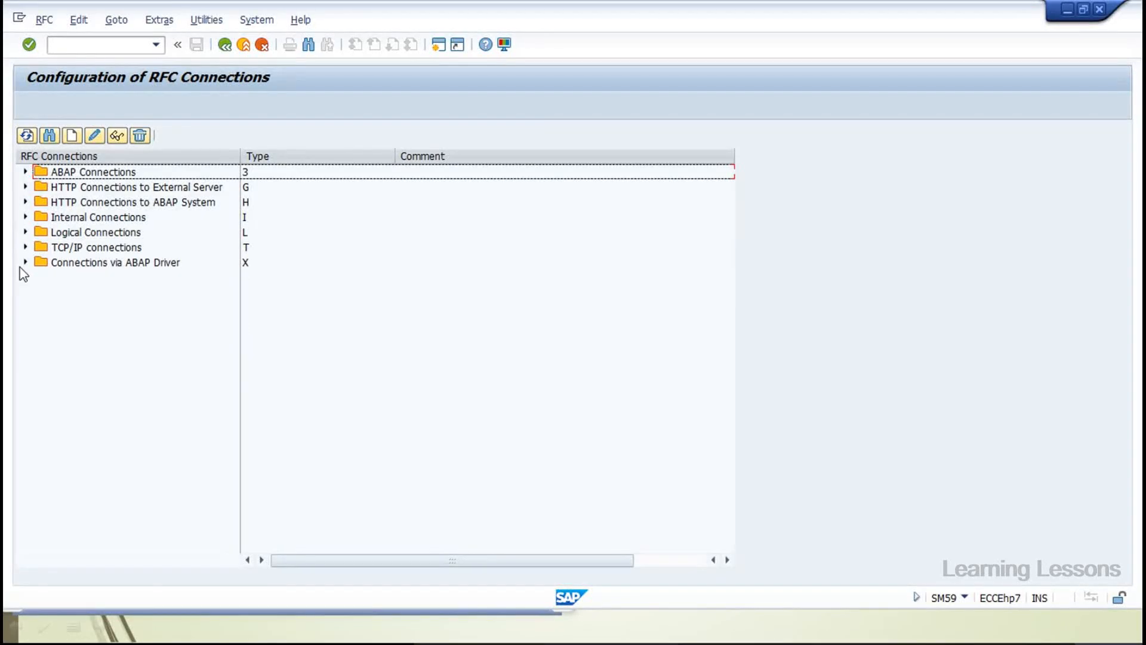
pyautogui.click(26, 248)
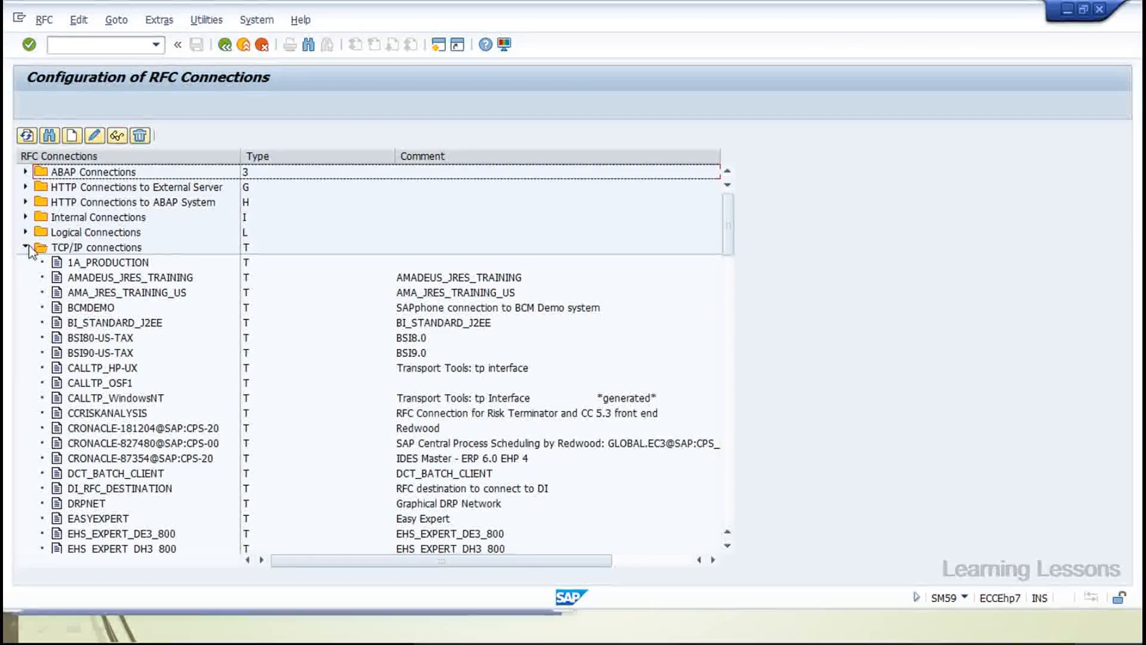
pyautogui.click(24, 248)
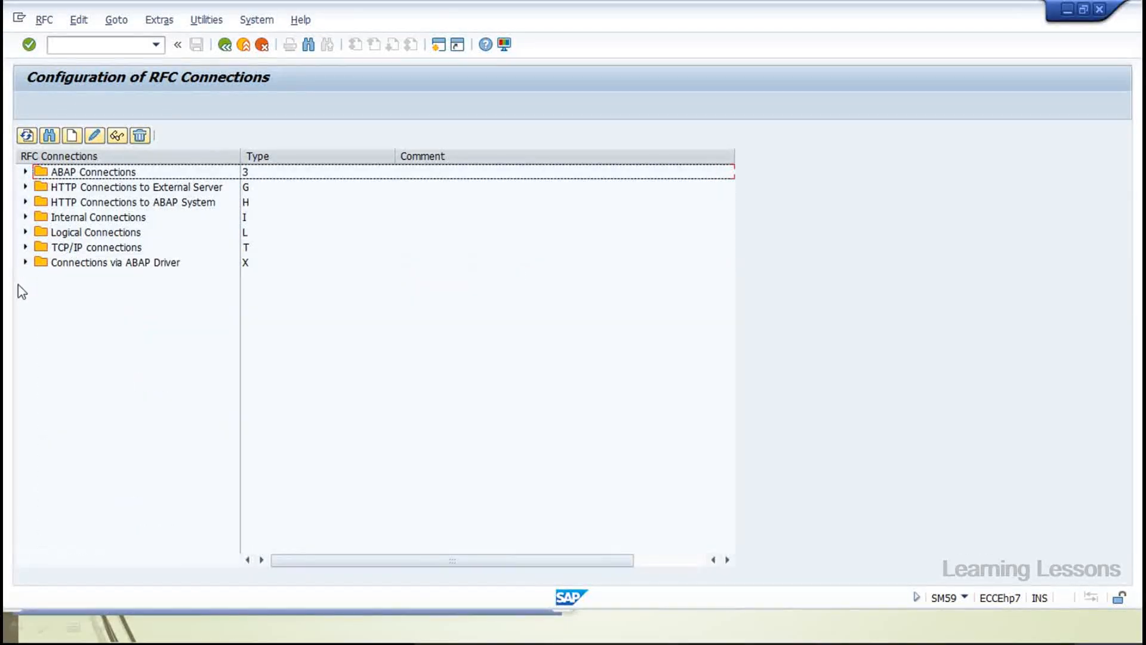
pyautogui.click(25, 262)
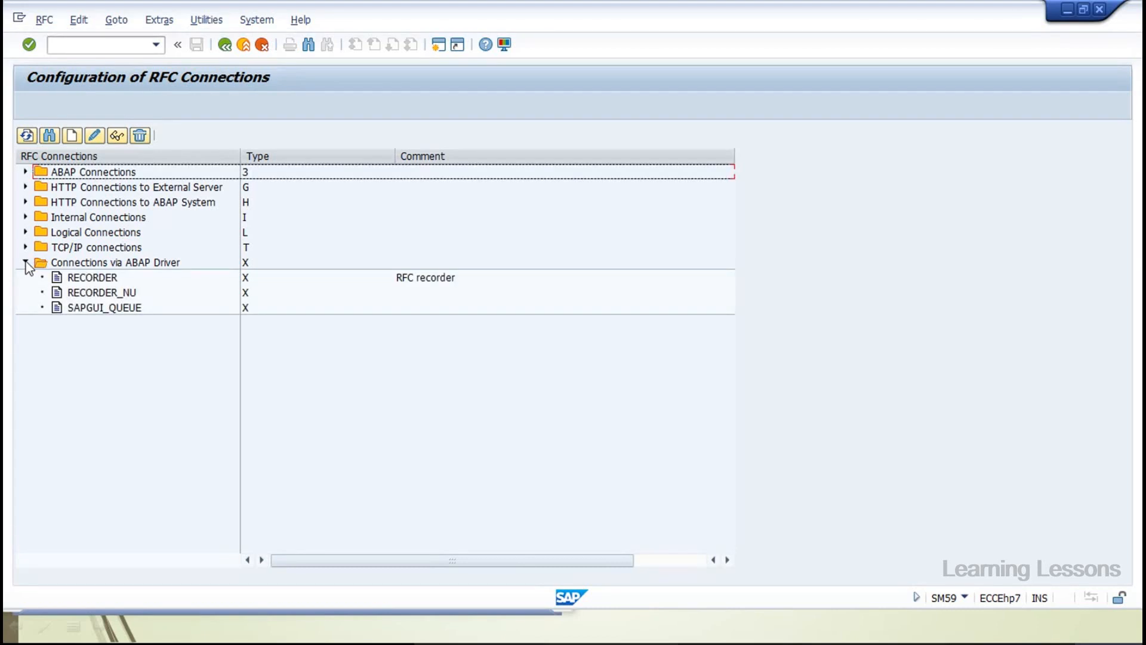
pyautogui.click(25, 263)
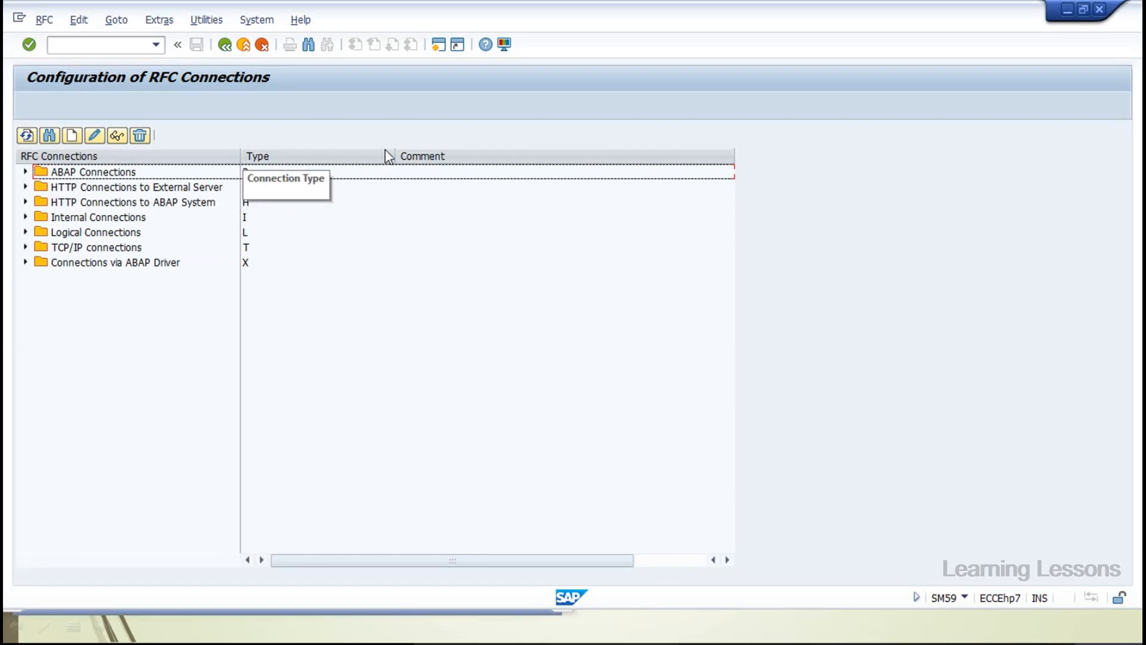
# Expand ABAP Connections and select the EH7CLNT800 destination
pyautogui.click(25, 172)
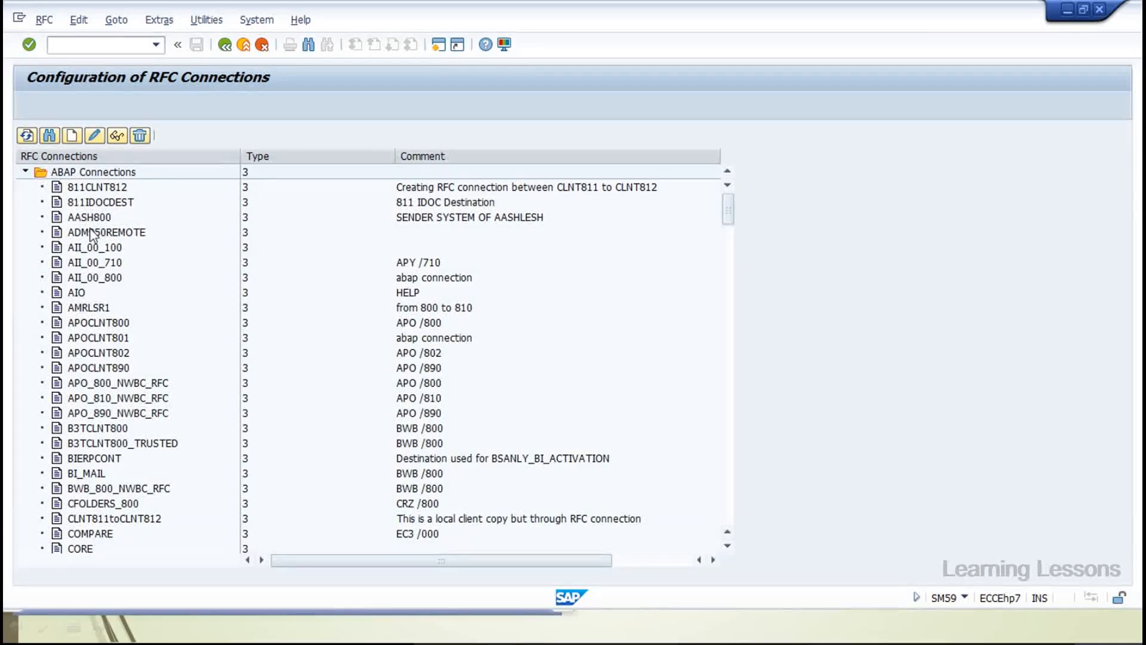
pyautogui.scroll(-2, 109, 308)
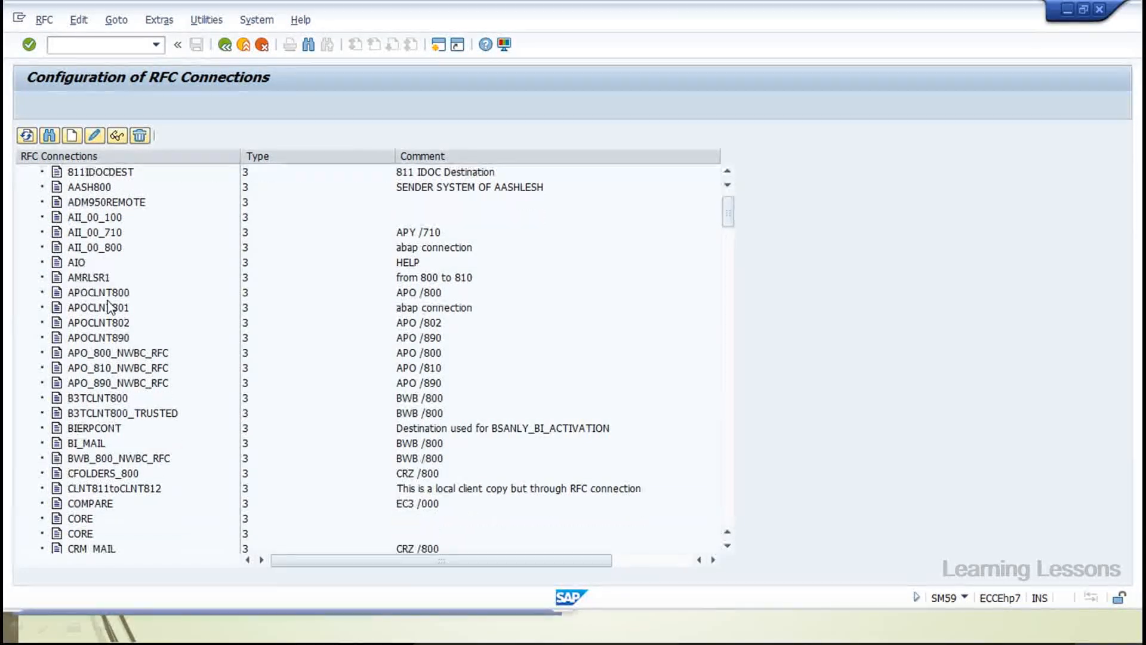
pyautogui.scroll(2, 109, 308)
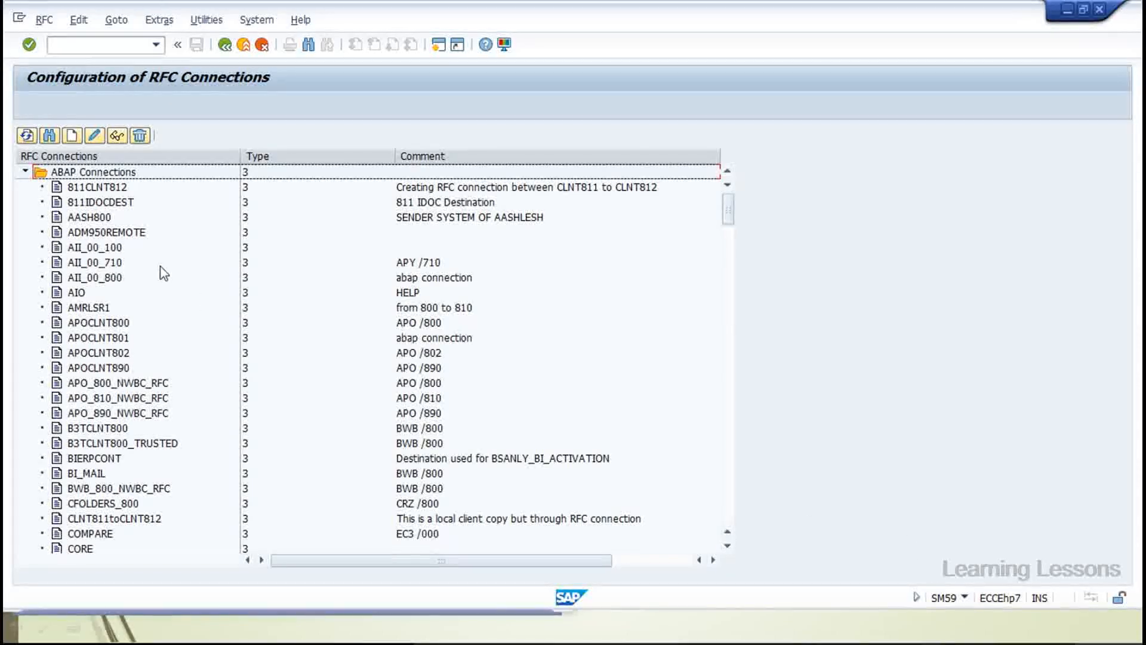
pyautogui.scroll(-3, 137, 247)
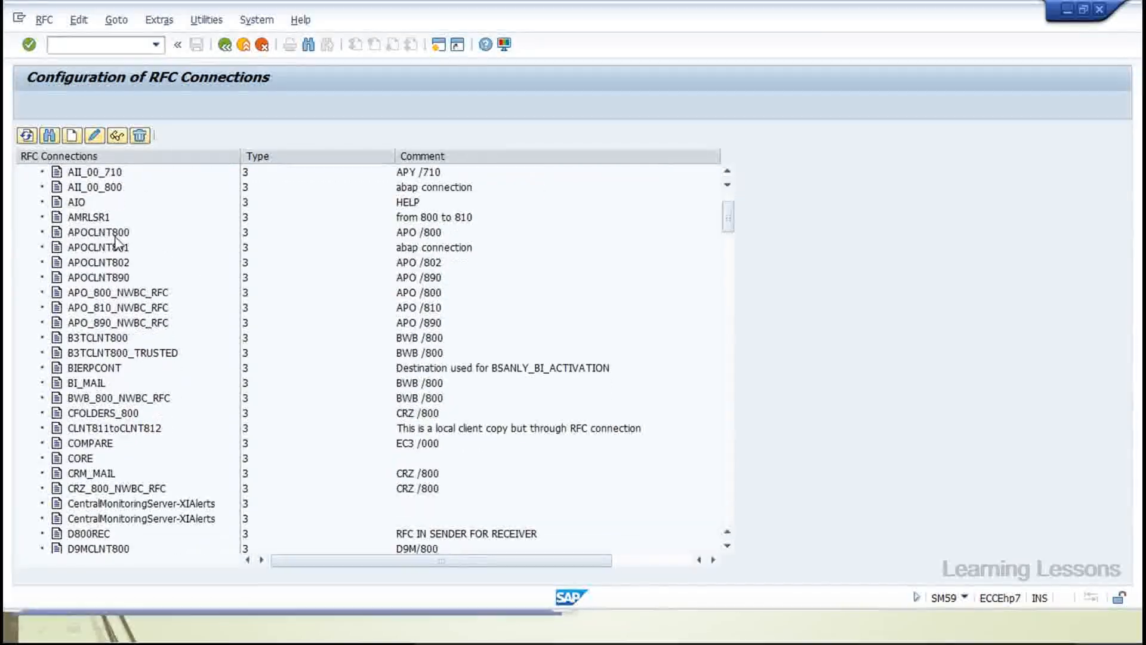
pyautogui.scroll(-4, 117, 241)
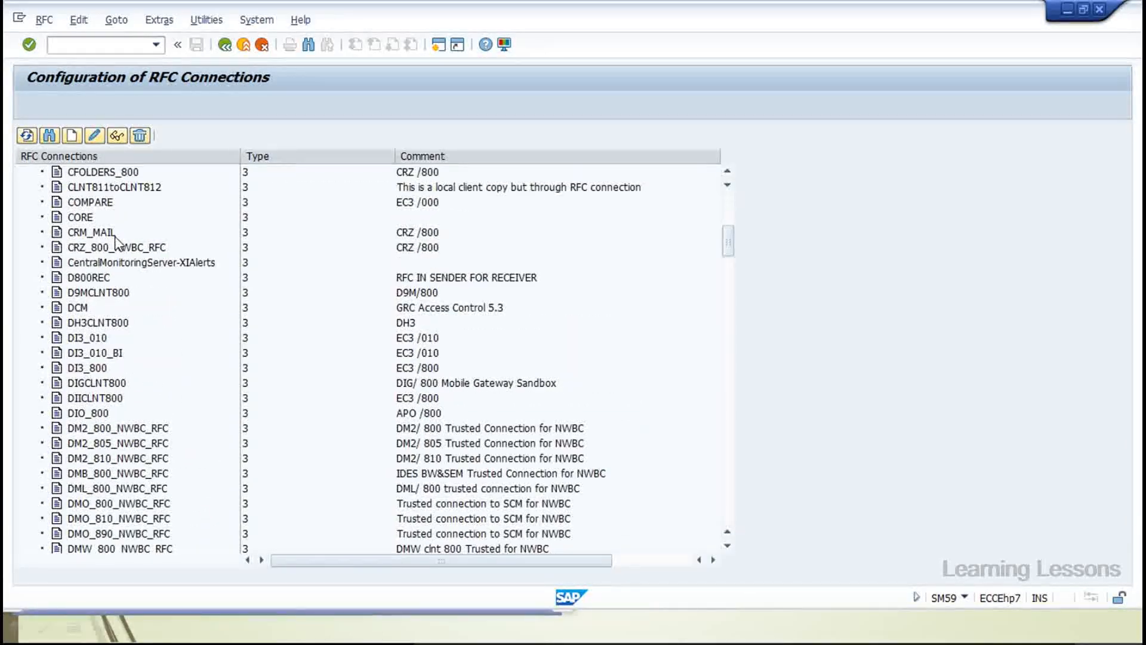
pyautogui.scroll(-2, 118, 242)
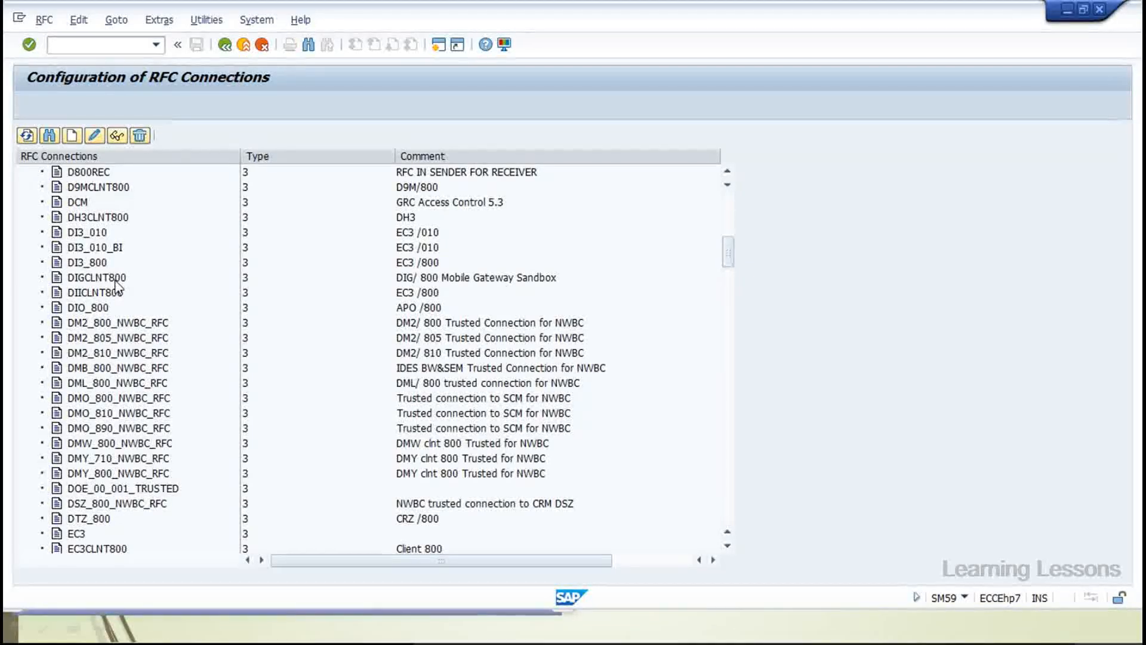
pyautogui.scroll(-5, 117, 288)
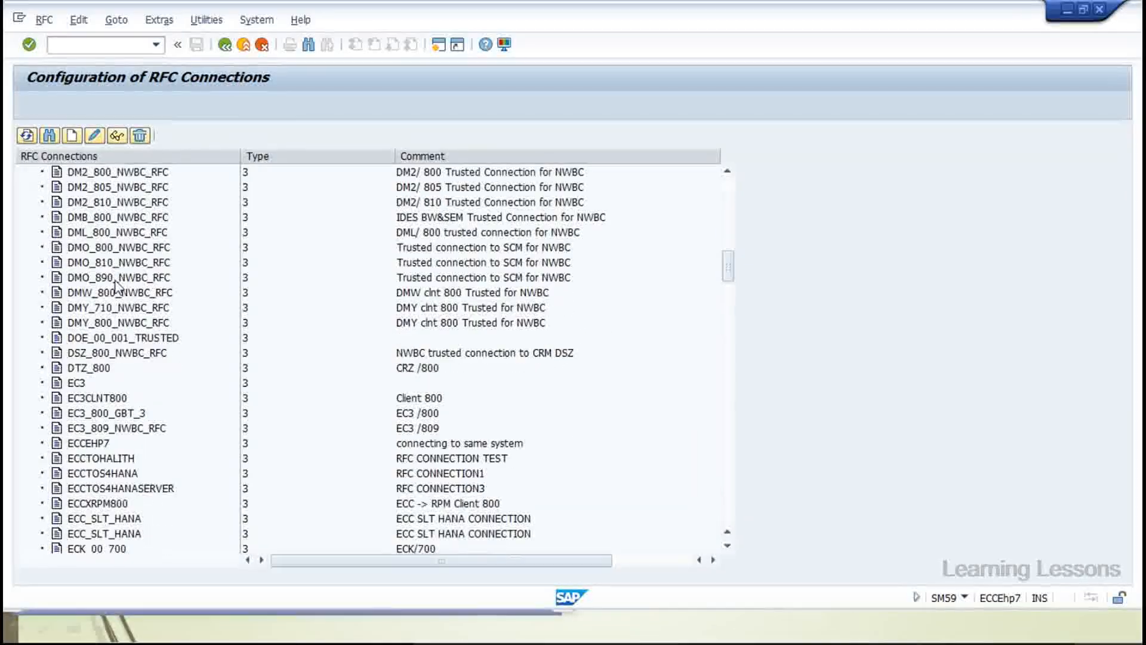
pyautogui.scroll(-5, 117, 288)
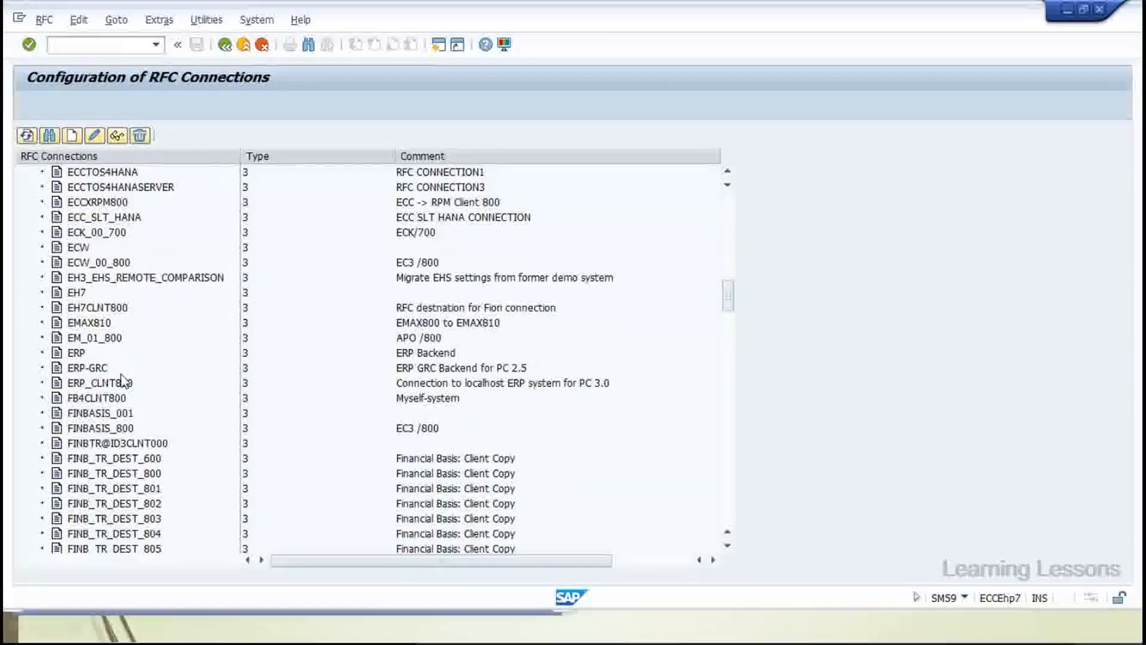
pyautogui.click(90, 308)
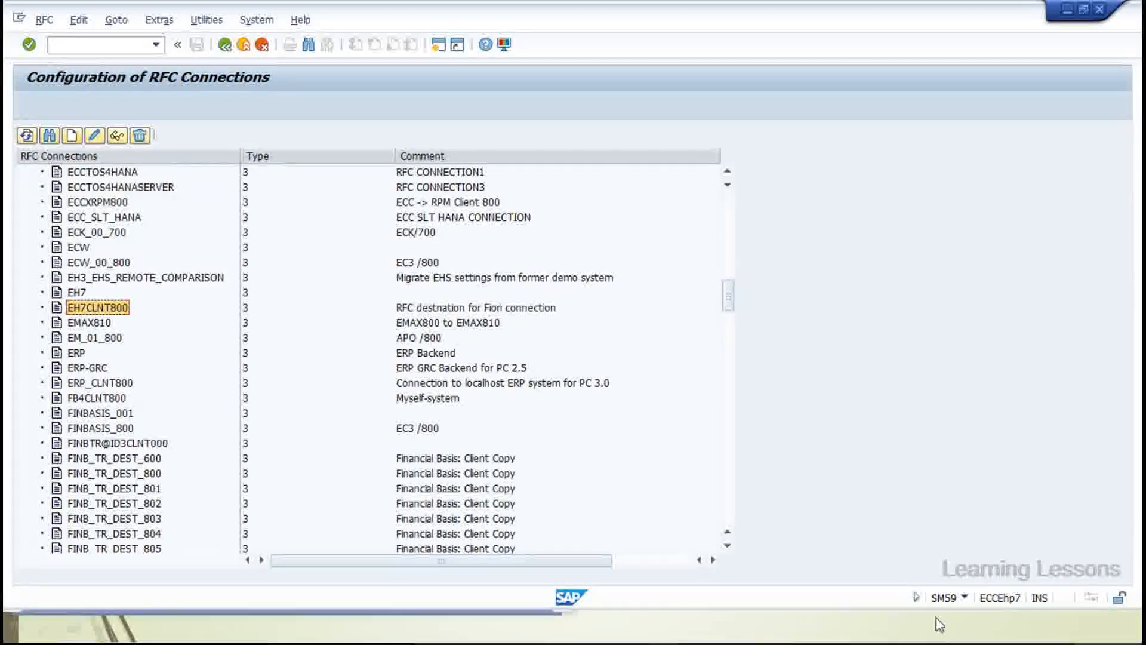
# Switch the status bar to display the logon client (800)
pyautogui.click(965, 597)
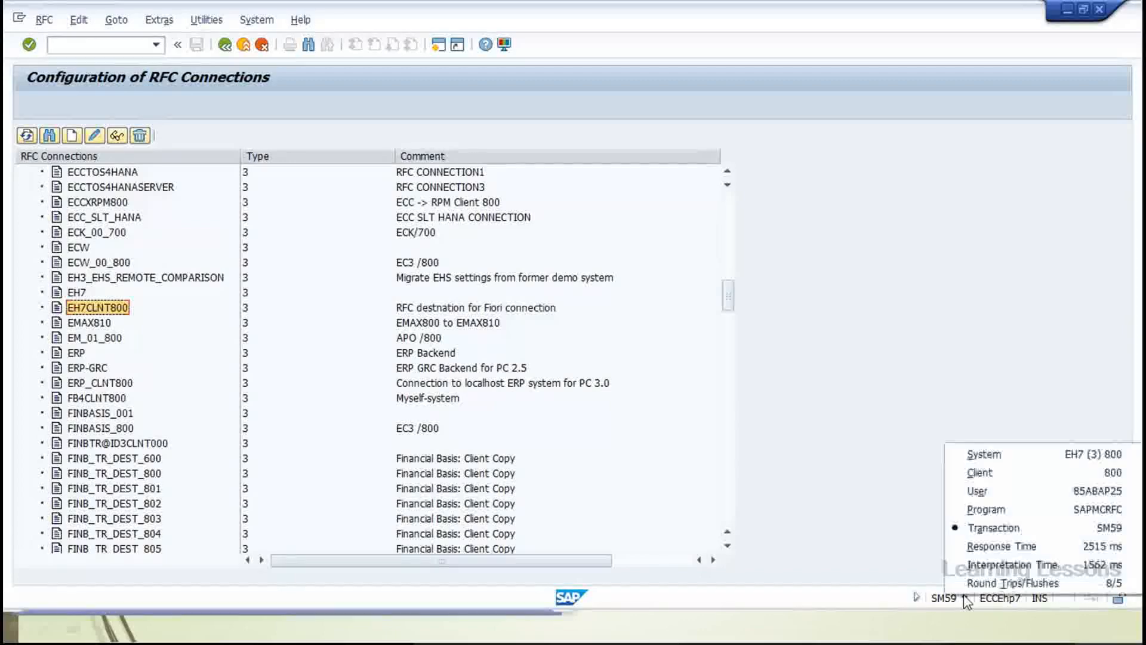
pyautogui.click(979, 473)
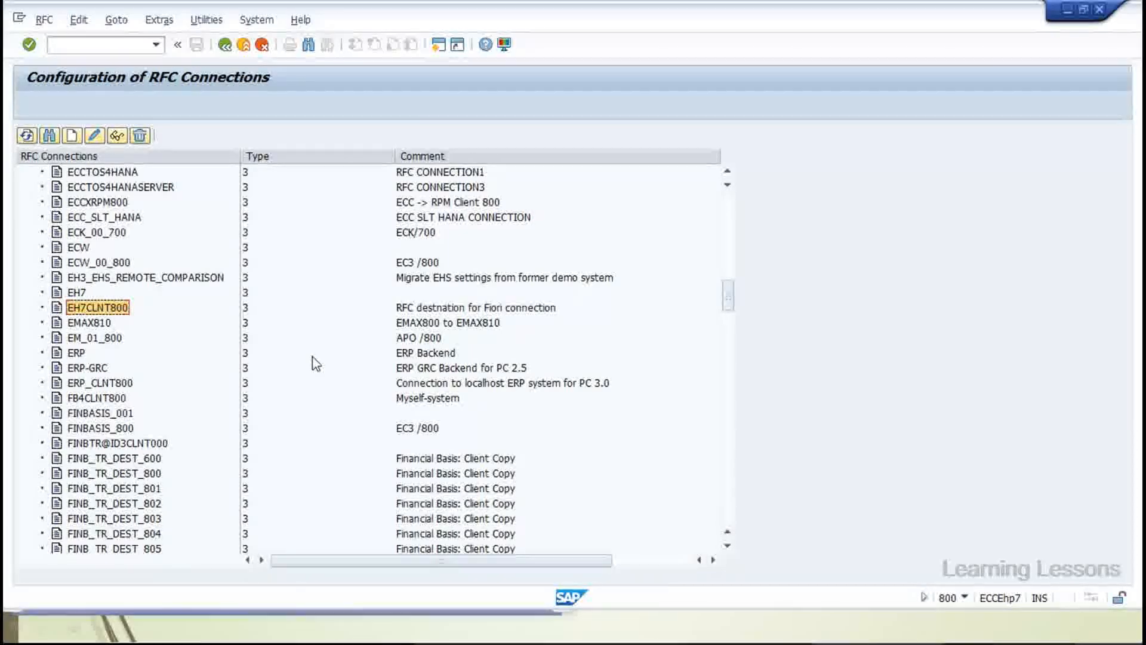
pyautogui.scroll(2, 225, 352)
# Start a new RFC destination with connection type 3, Connection to ABAP System
pyautogui.click(74, 136)
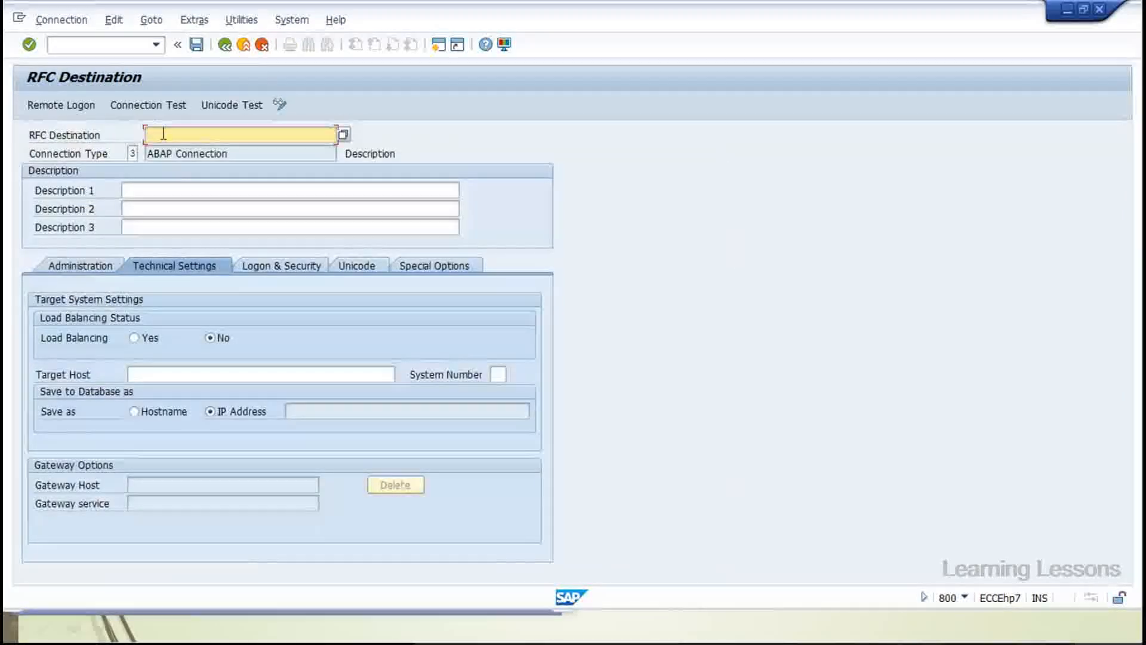
pyautogui.click(136, 153)
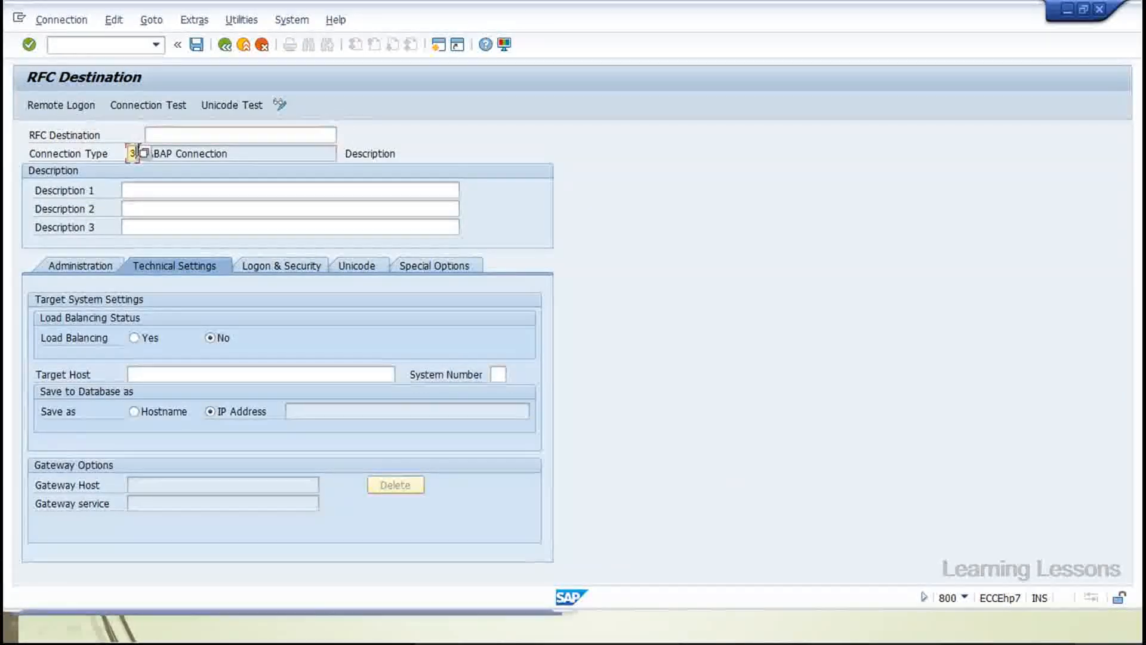
pyautogui.click(154, 192)
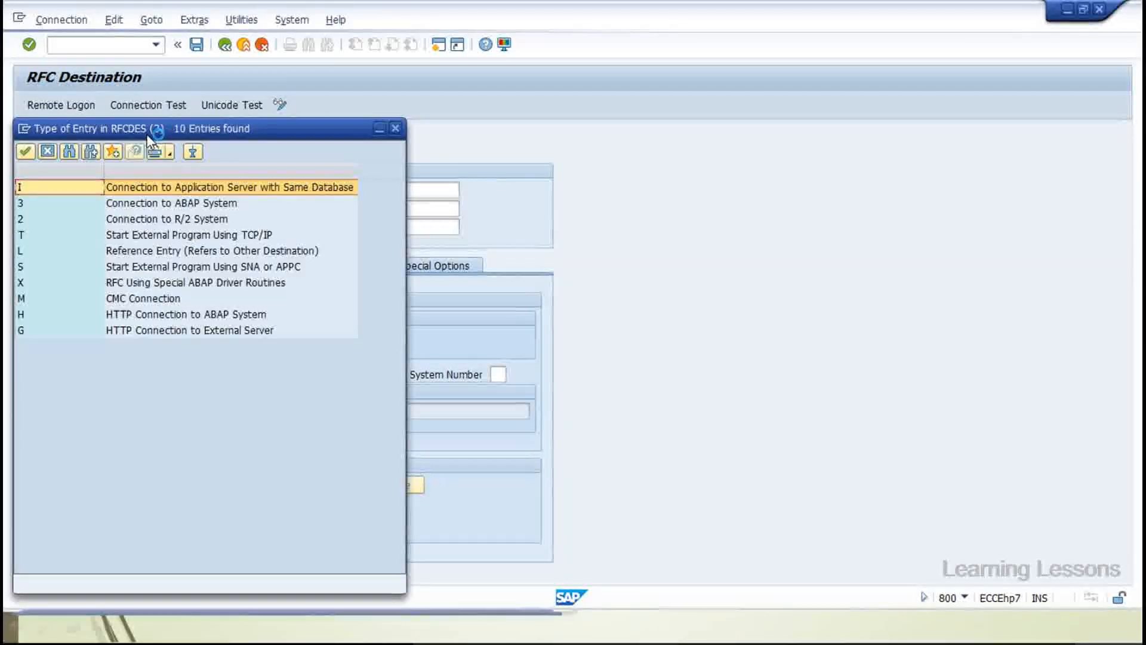
pyautogui.moveTo(147, 131); pyautogui.dragTo(469, 154)
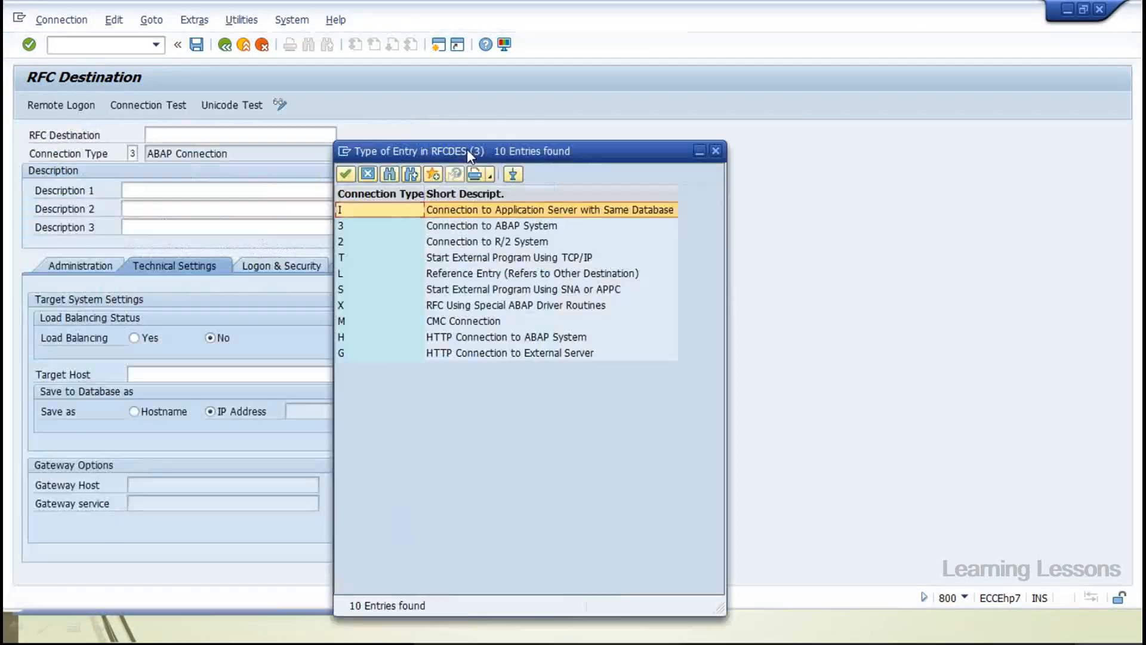
pyautogui.doubleClick(350, 225)
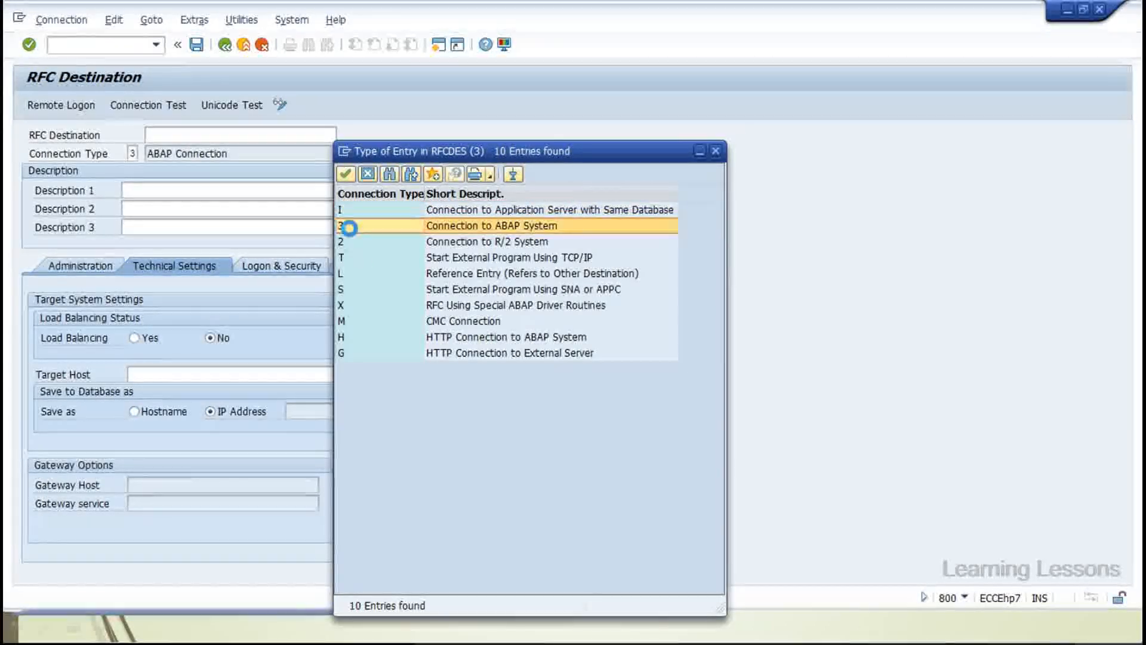
pyautogui.click(207, 141)
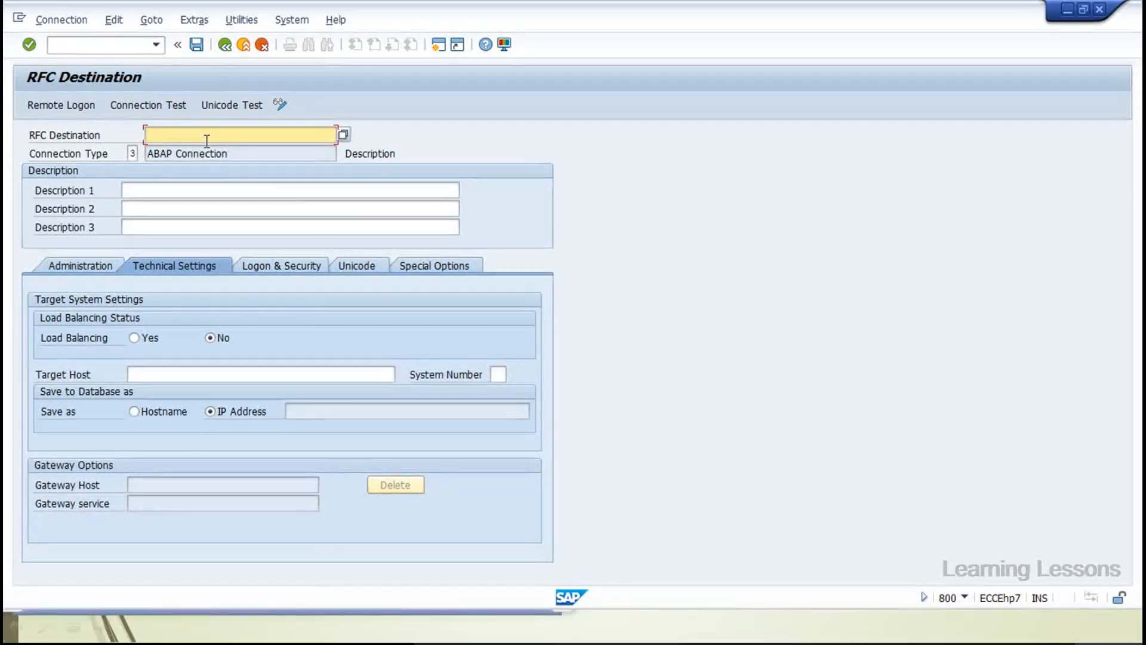
# Name it EH7CLNT810, describe it 'RFC connection to 810 Client', and bring the slideshow forward
pyautogui.press('capslock')
pyautogui.write('EH7')
pyautogui.press('capslock')
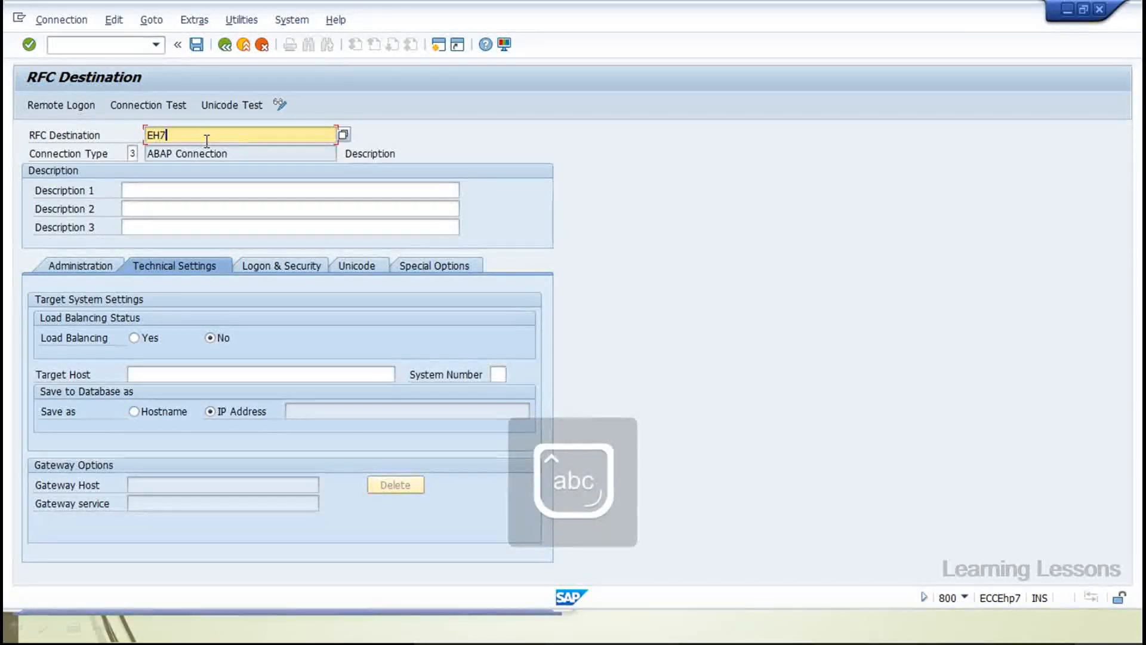
pyautogui.press('capslock')
pyautogui.write('CLNT')
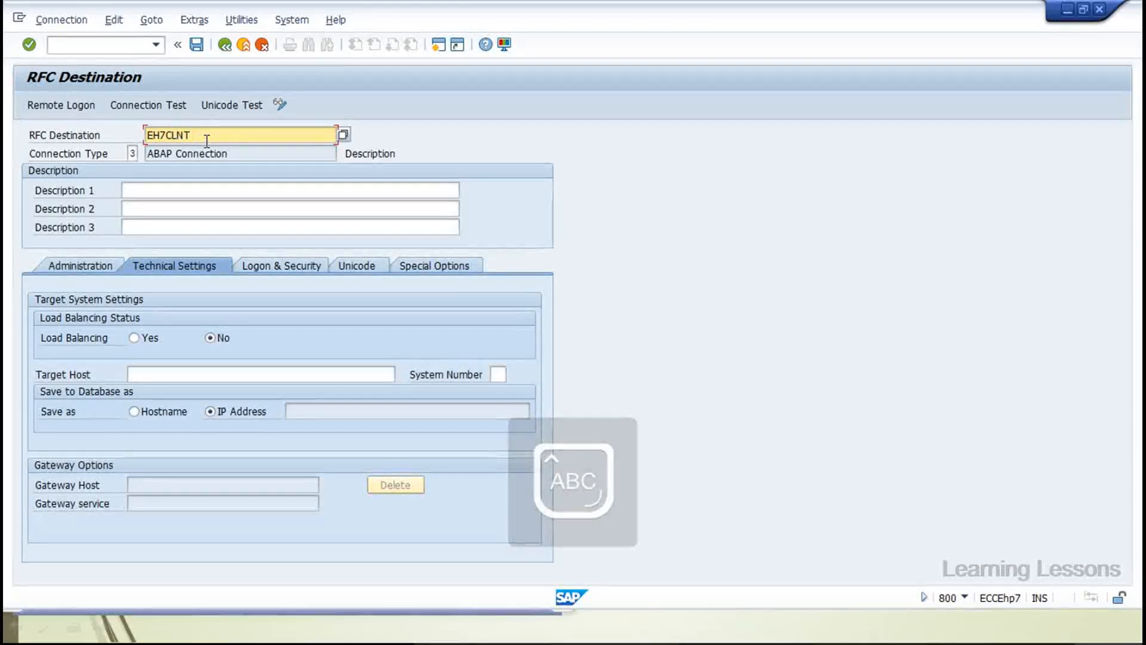
pyautogui.write('810')
pyautogui.press('Tab')
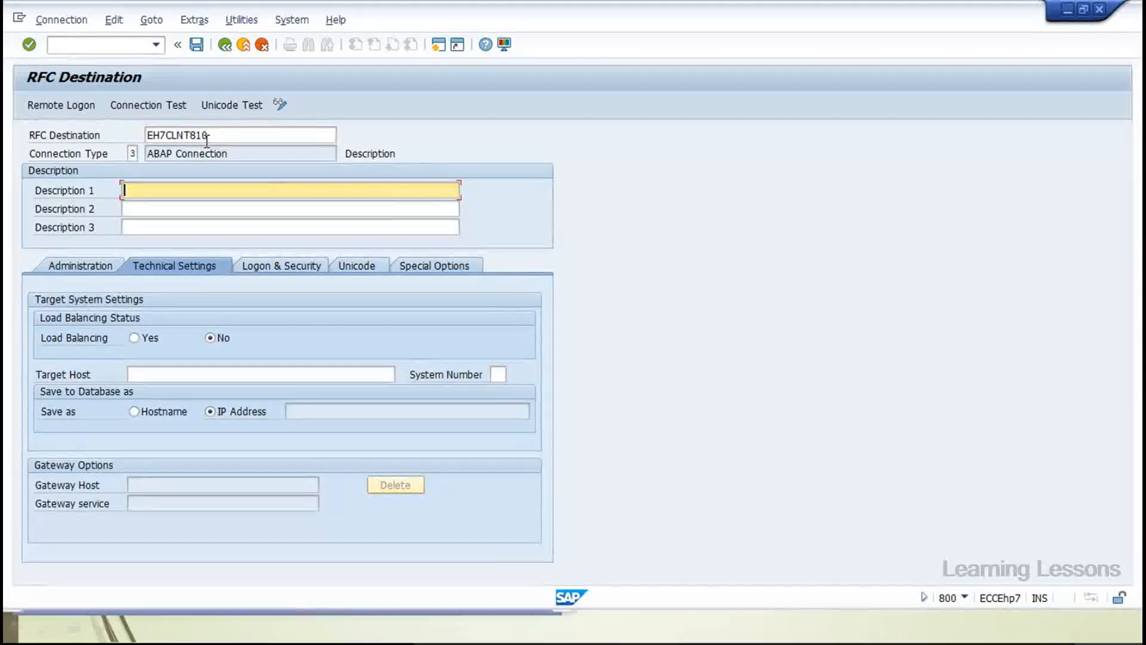
pyautogui.press('capslock')
pyautogui.write('r')
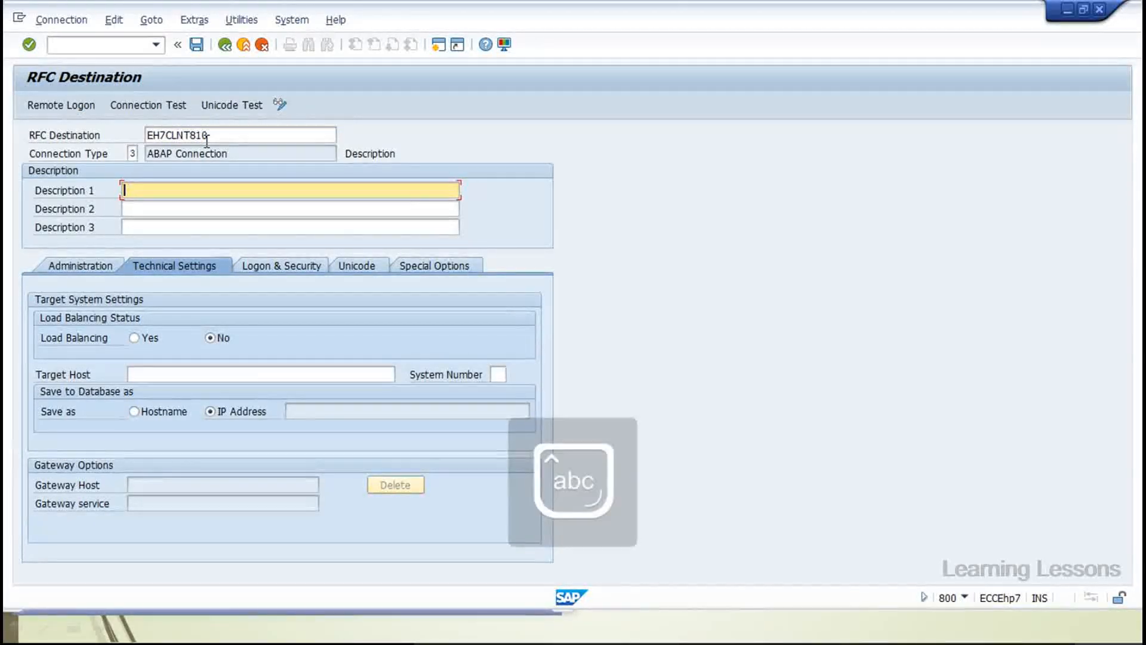
pyautogui.write('FC con')
pyautogui.write('nection to')
pyautogui.write(' *10')
pyautogui.press('BackSpace')
pyautogui.press('BackSpace')
pyautogui.press('BackSpace')
pyautogui.write('8')
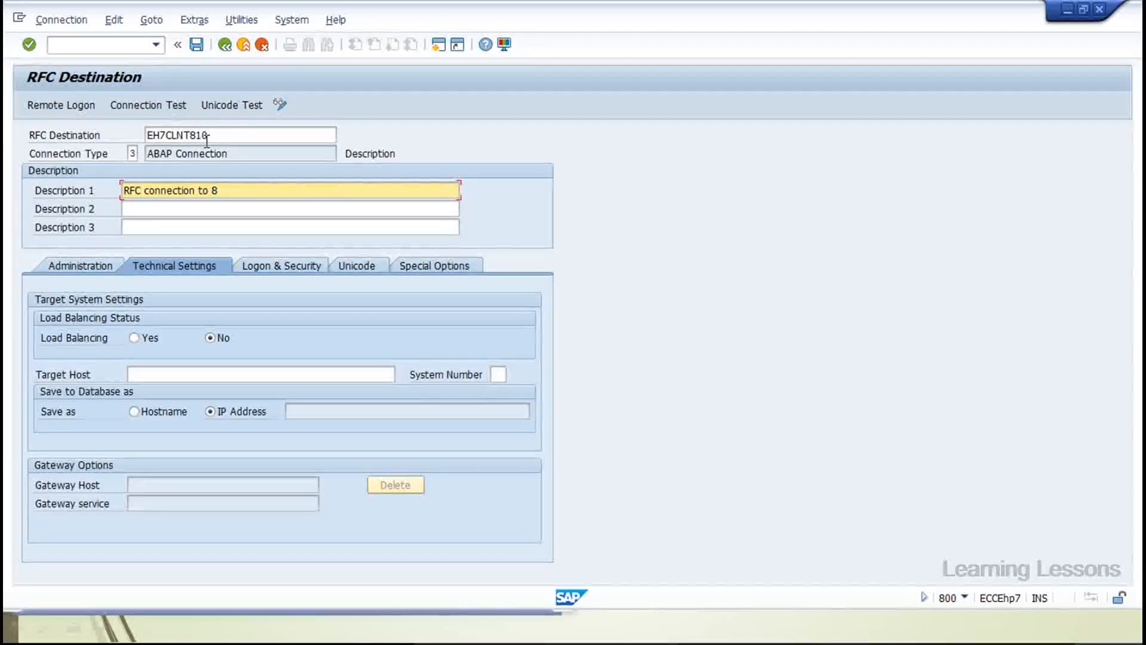
pyautogui.write('10 Client')
pyautogui.click(149, 376)
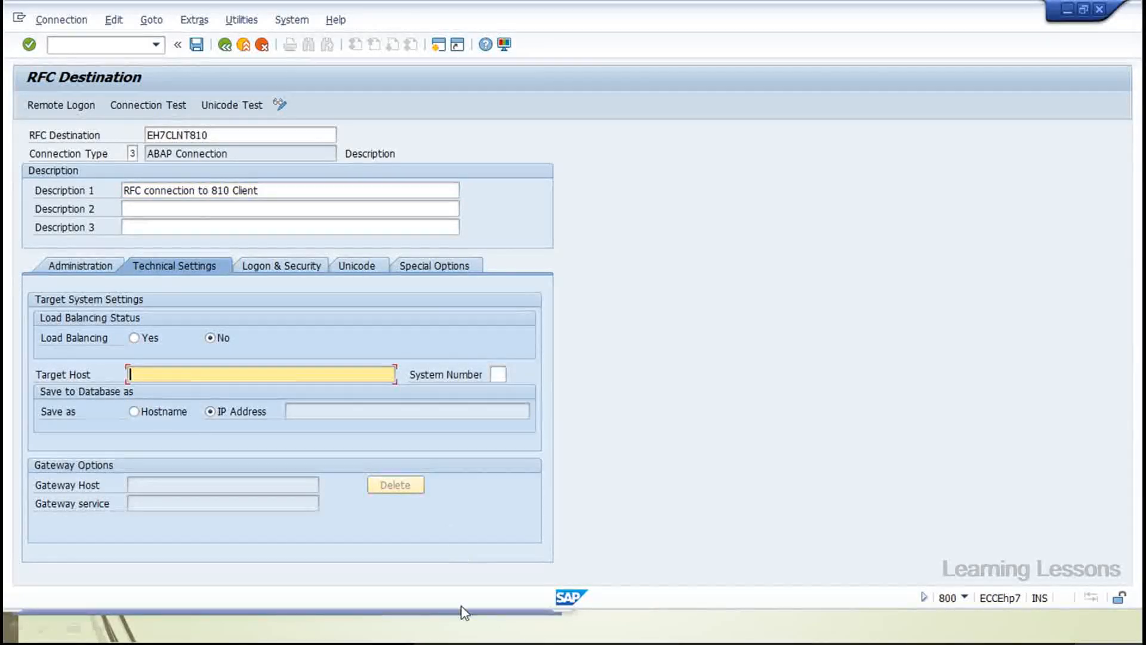
pyautogui.click(465, 625)
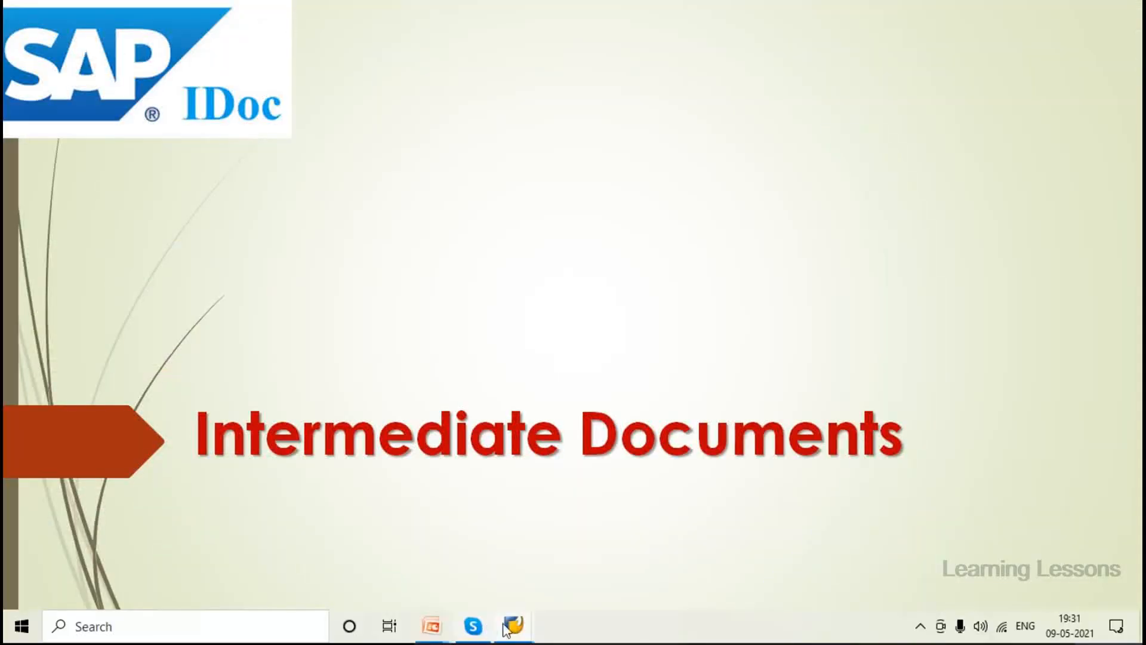
# Enter target host 183.82.114.15, checking the address in SAP Logon
pyautogui.click(506, 625)
pyautogui.click(343, 576)
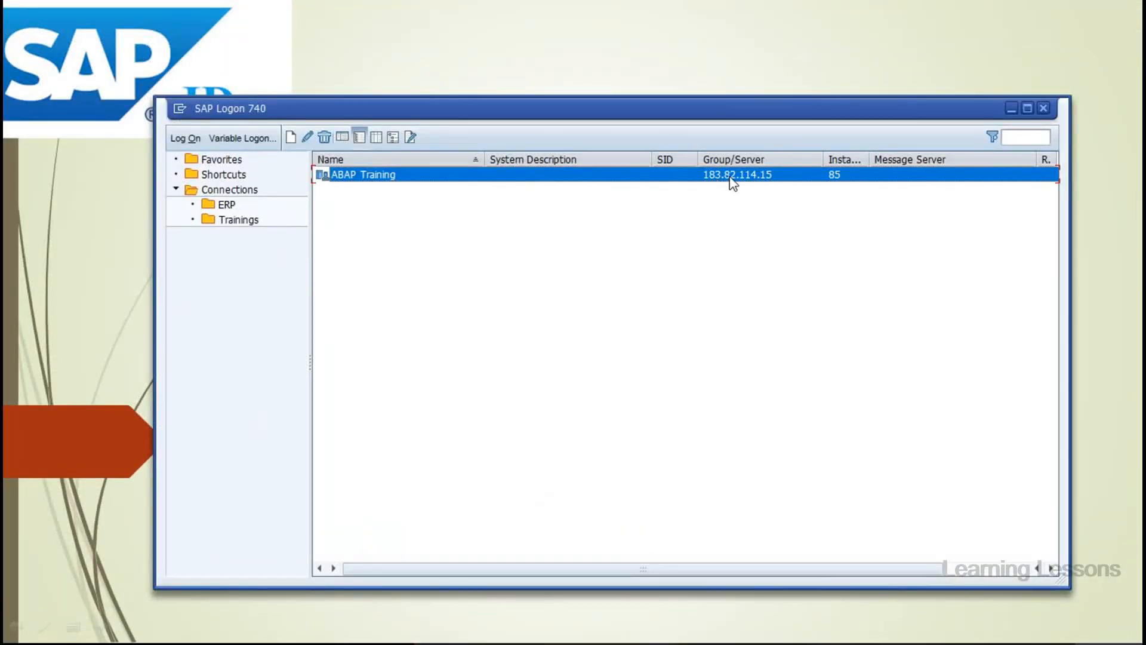
pyautogui.hotkey('alt', 'Tab')
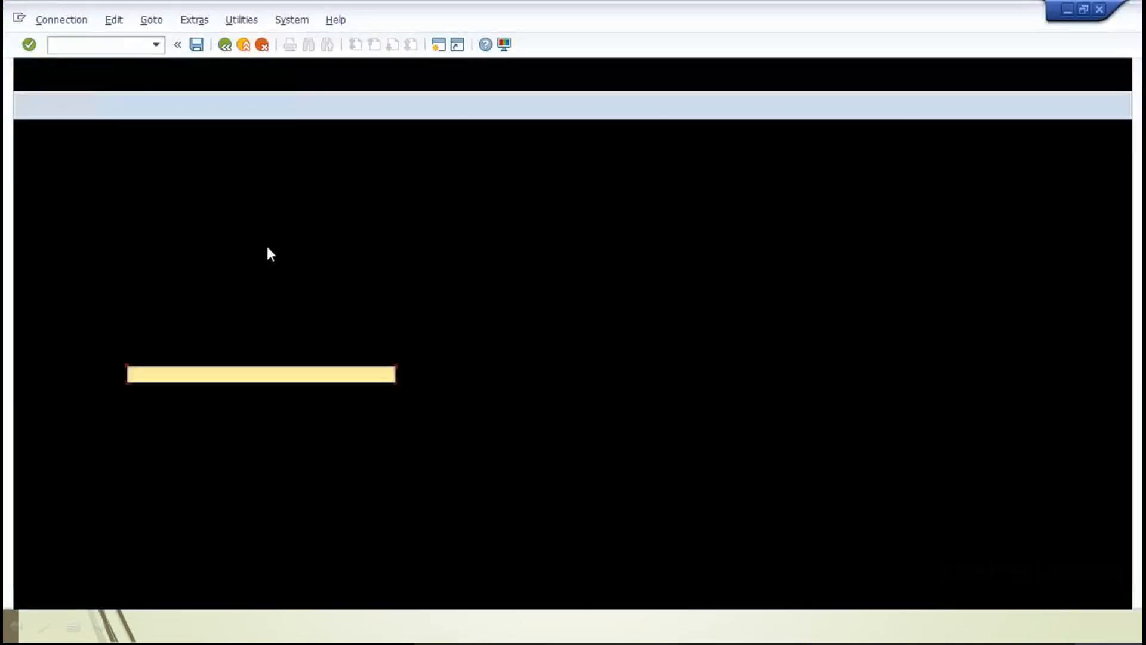
pyautogui.write('183.')
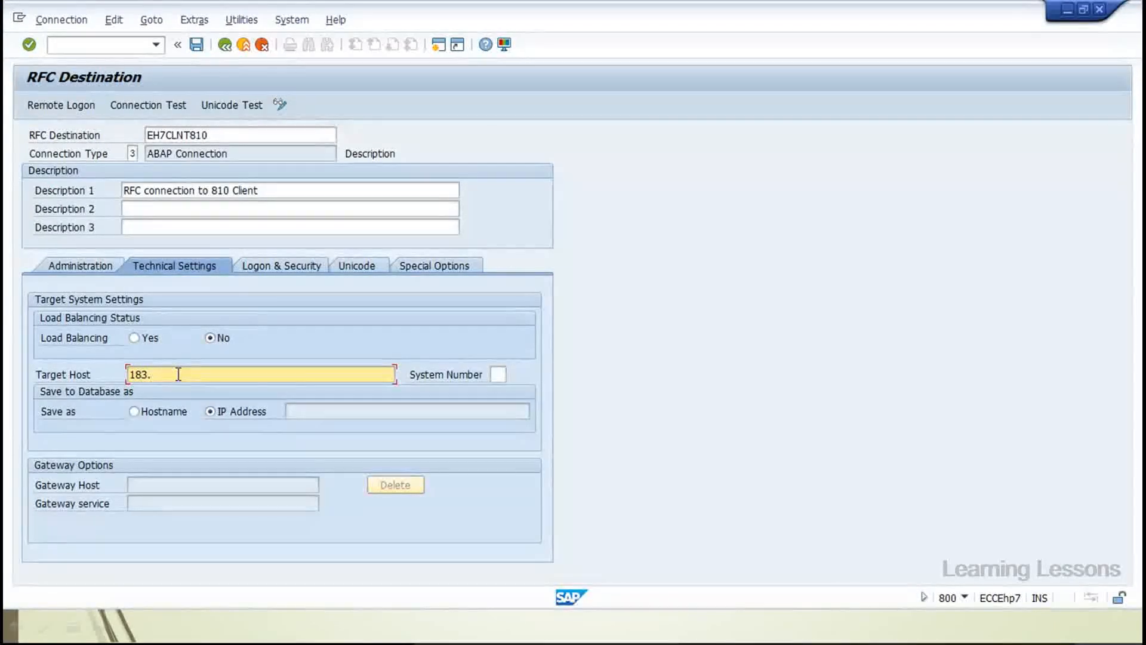
pyautogui.write('18')
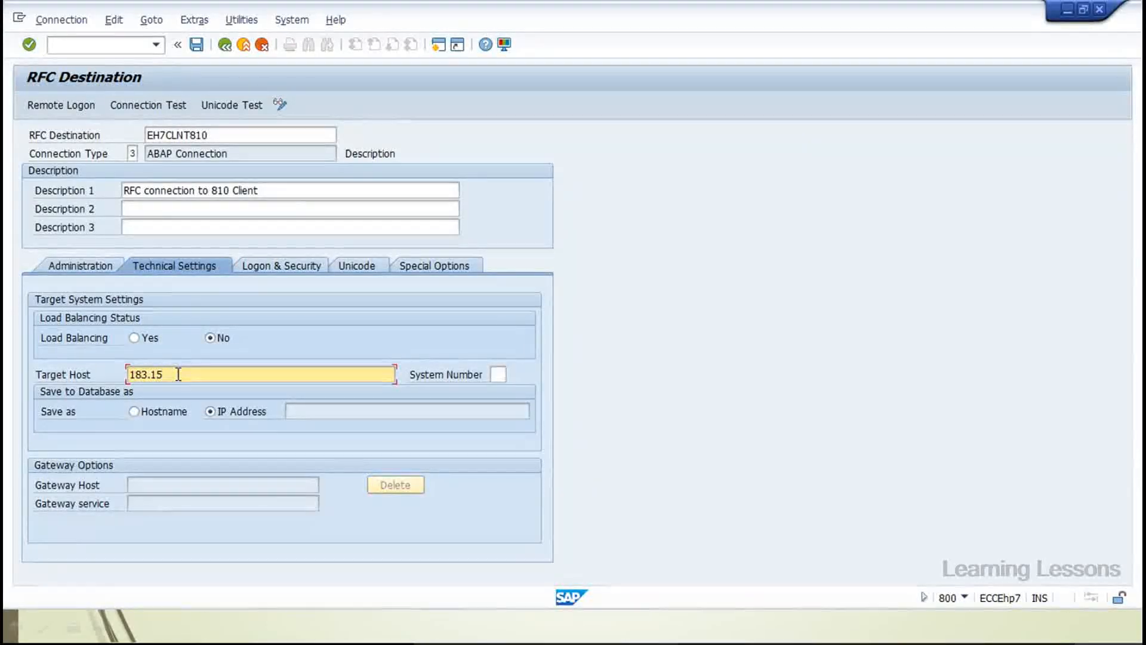
pyautogui.hotkey('alt', 'Tab')
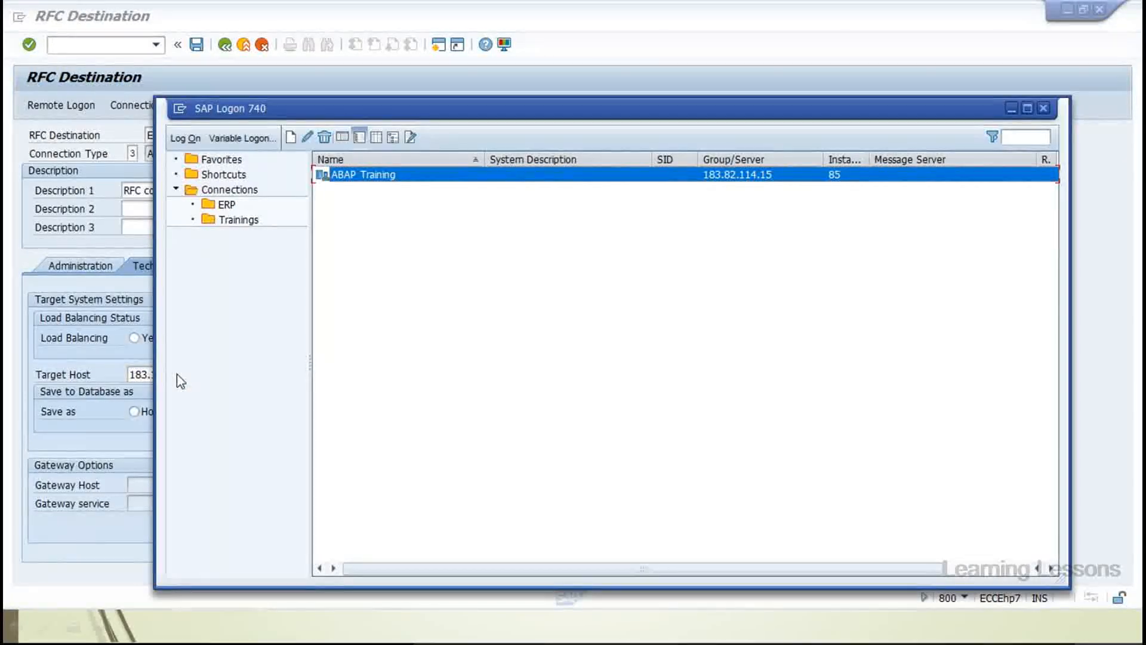
pyautogui.hotkey('alt', 'Tab')
pyautogui.click(178, 374)
pyautogui.press('BackSpace')
pyautogui.press('BackSpace')
pyautogui.write('82.114')
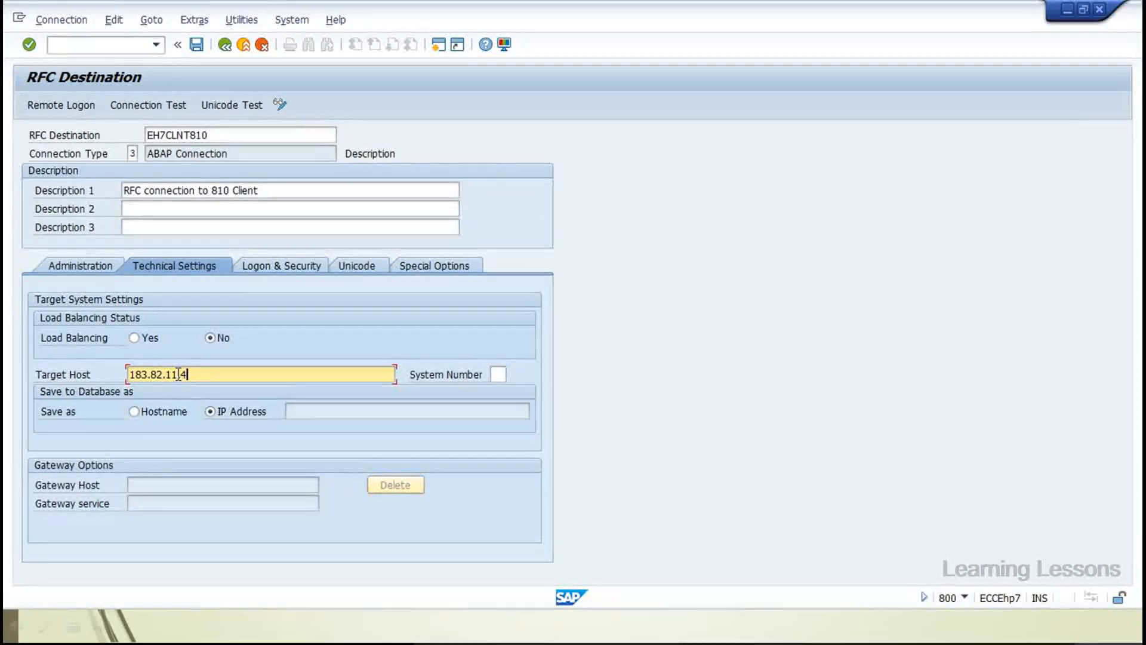
pyautogui.write('.15')
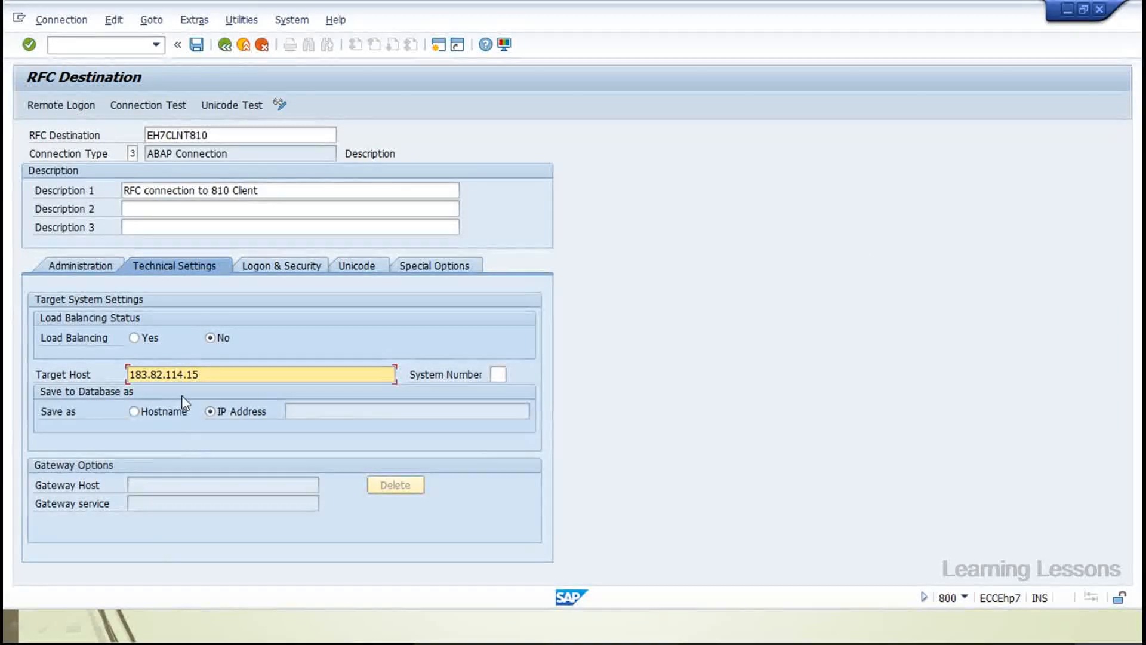
pyautogui.write('q')
pyautogui.press('BackSpace')
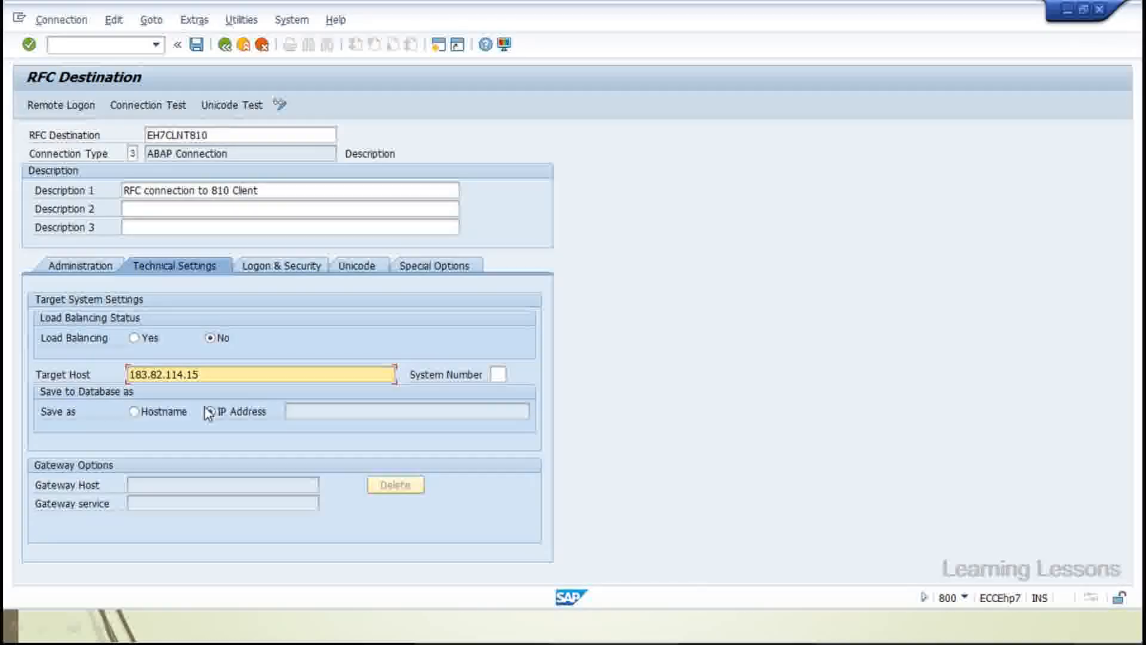
# Enter system number 85 and save the destination's technical settings
pyautogui.click(498, 375)
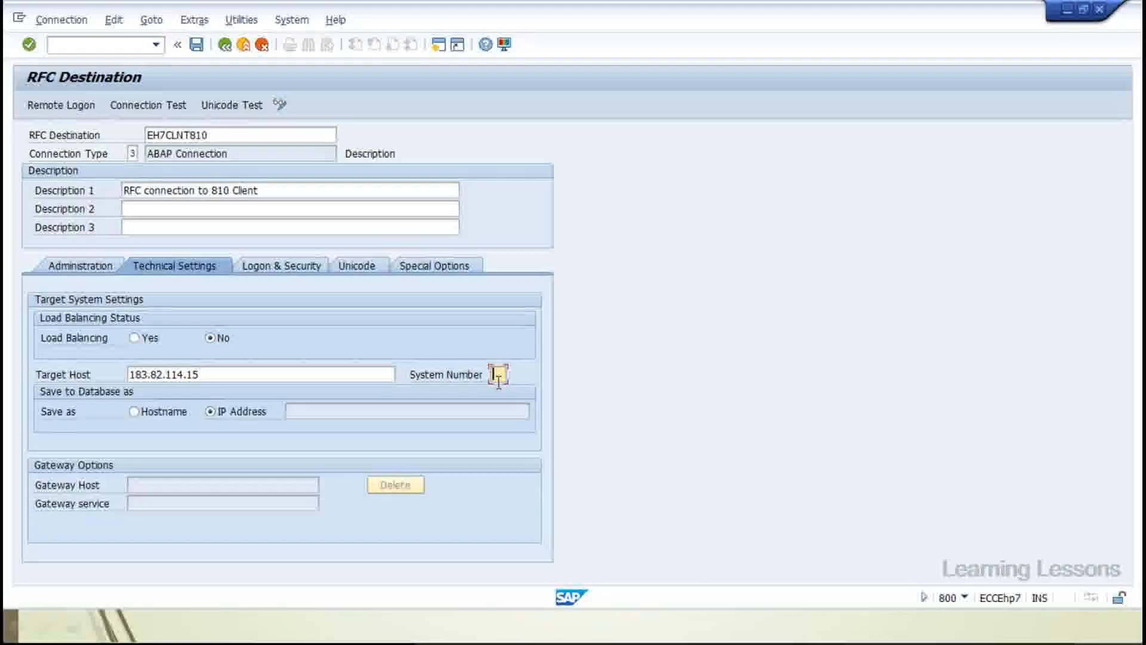
pyautogui.hotkey('alt', 'Tab')
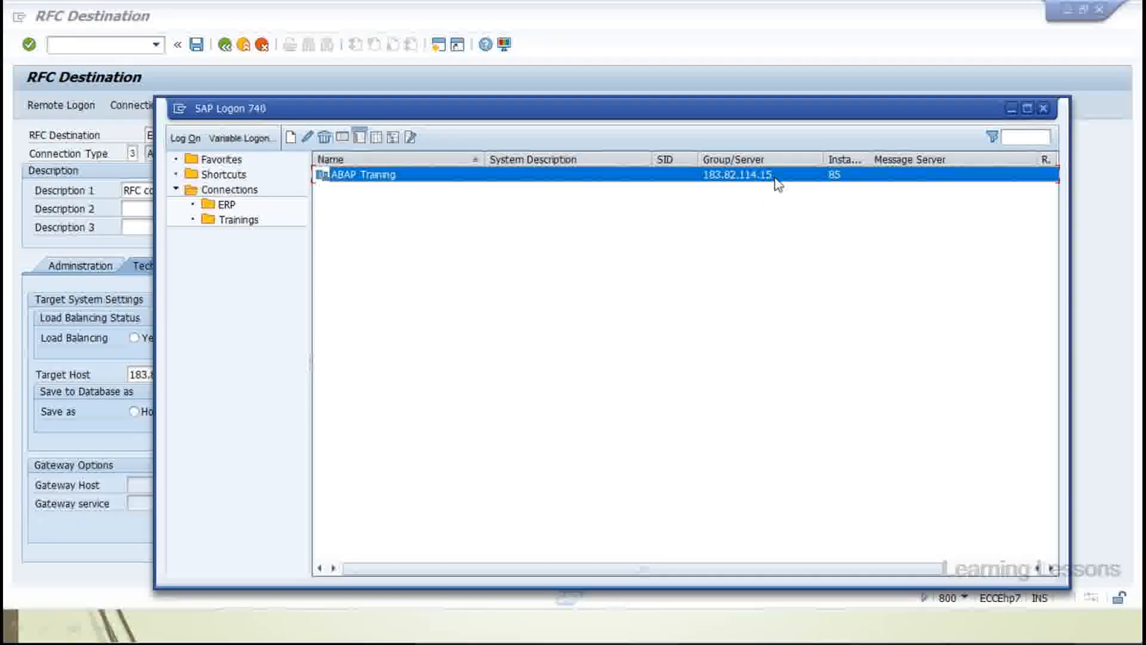
pyautogui.hotkey('alt', 'Tab')
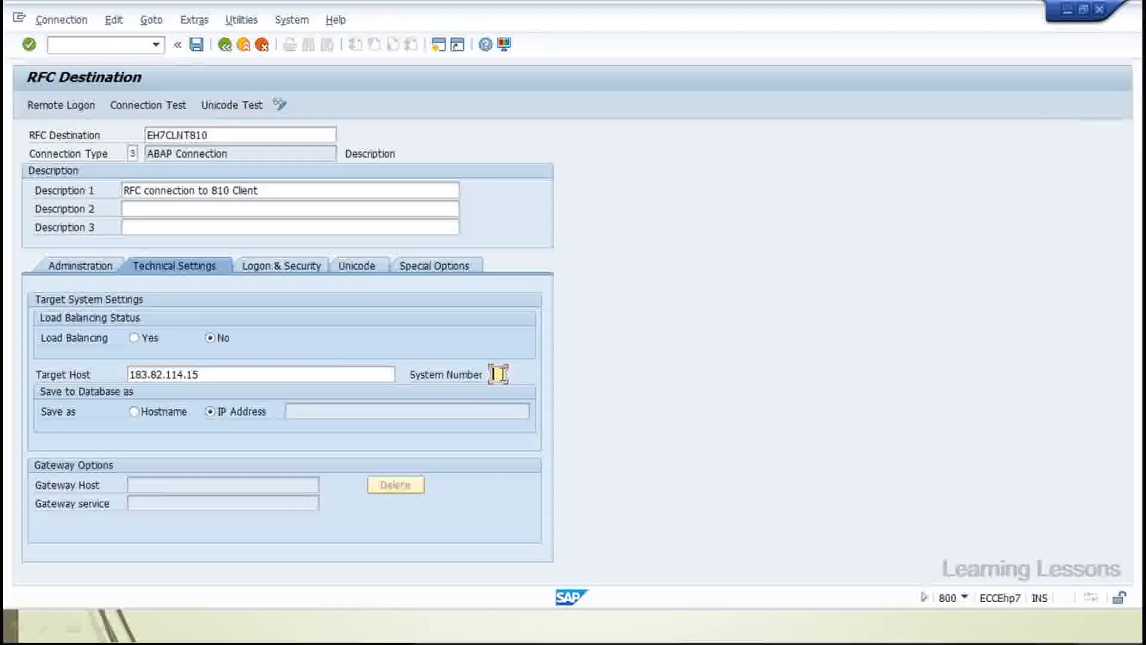
pyautogui.click(499, 374)
pyautogui.write('85')
pyautogui.hotkey('ctrl', 's')
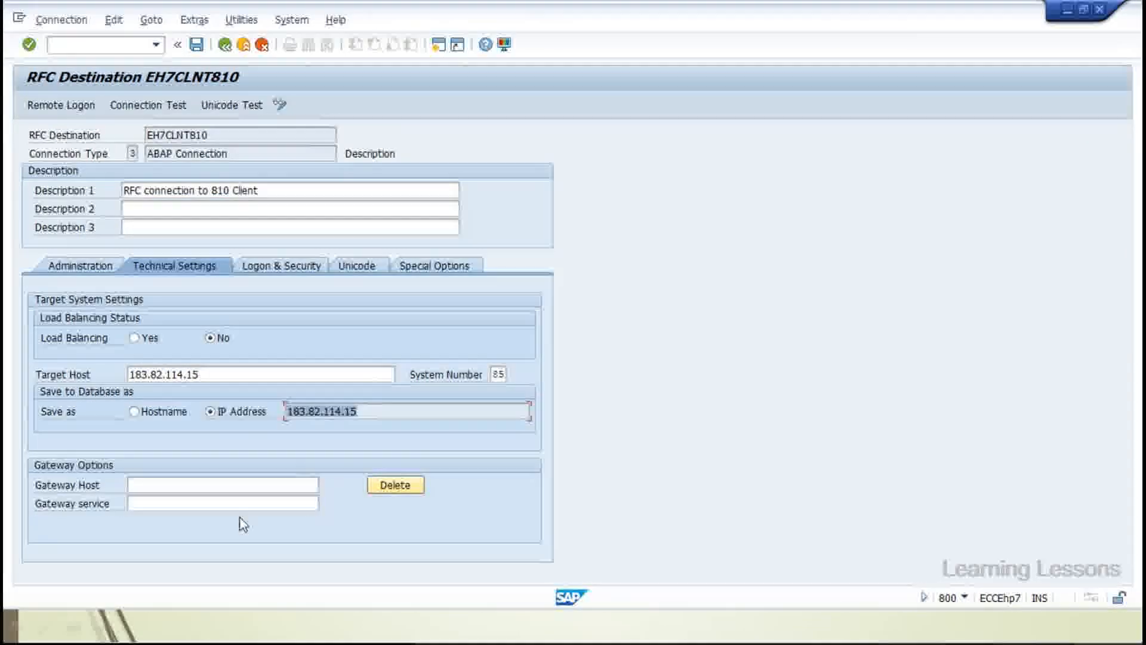
pyautogui.click(278, 273)
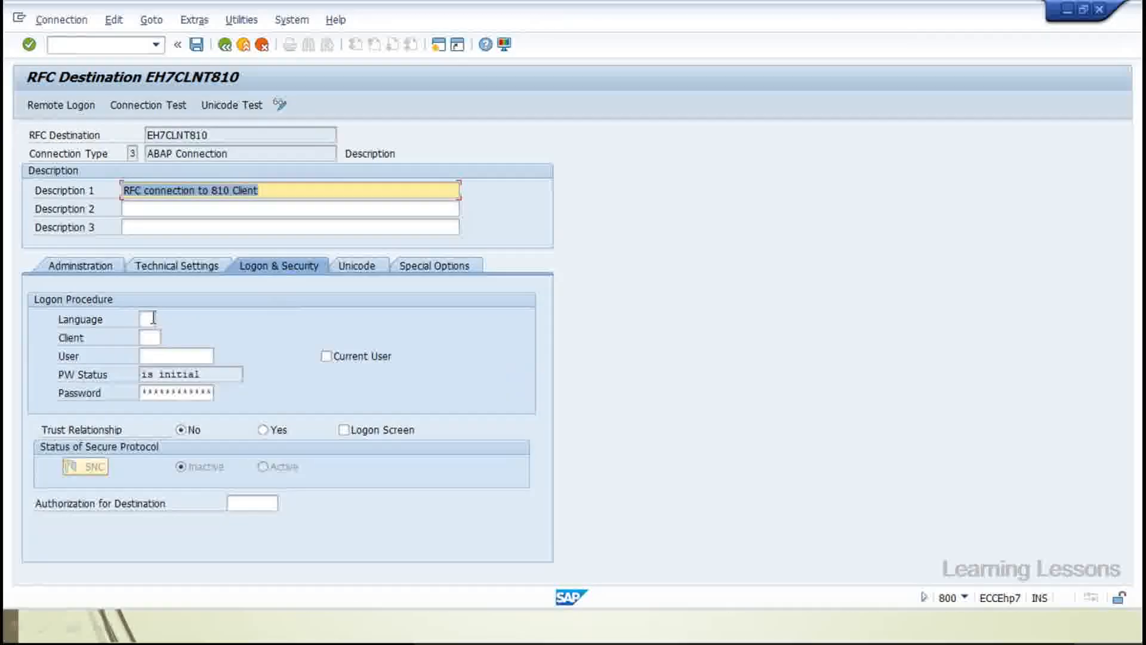
# Fill in logon language EN, client 810, and the remote user name and password
pyautogui.click(149, 319)
pyautogui.write('EN')
pyautogui.press('capslock')
pyautogui.press('Tab')
pyautogui.write('810')
pyautogui.press('Tab')
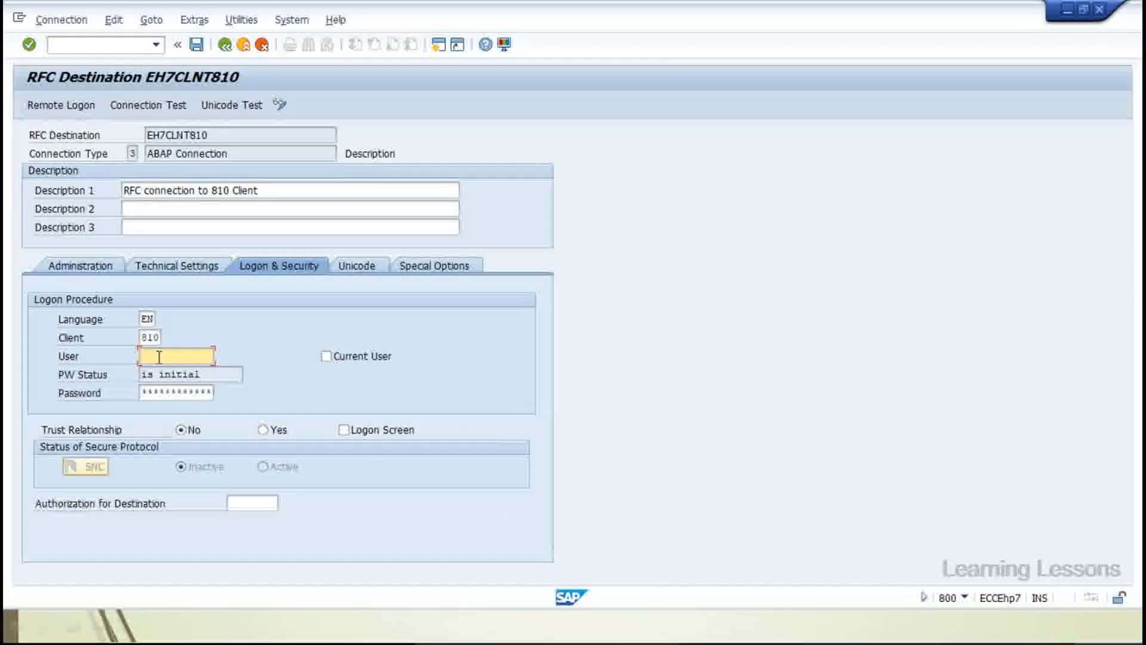
pyautogui.press('capslock')
pyautogui.write('85A')
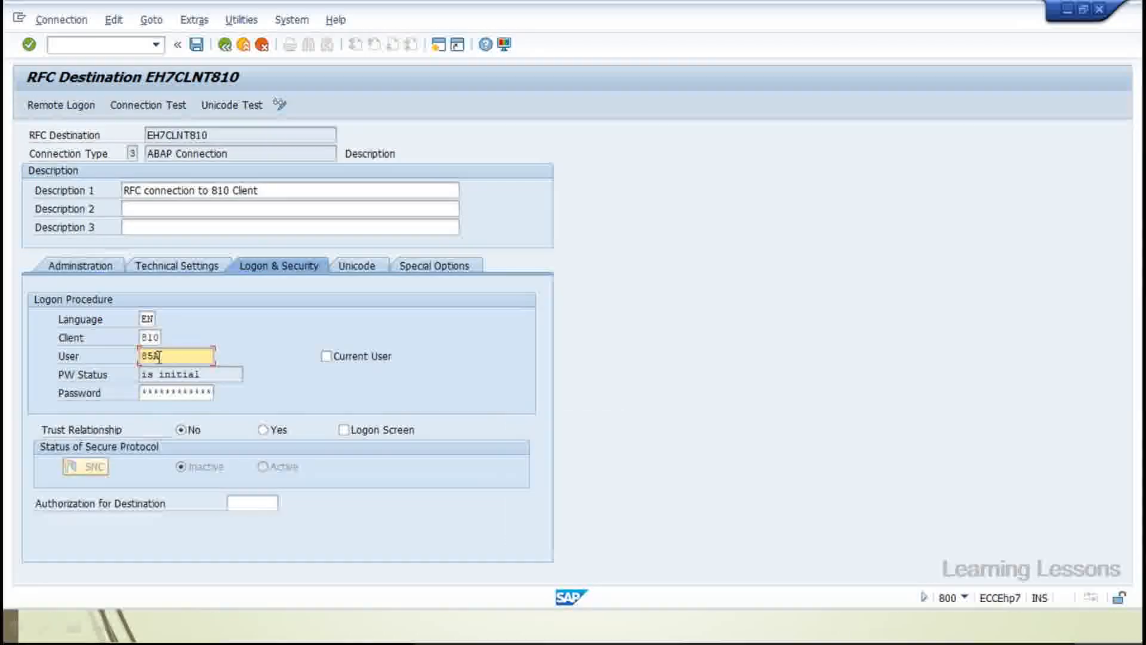
pyautogui.write('BAP')
pyautogui.press('capslock')
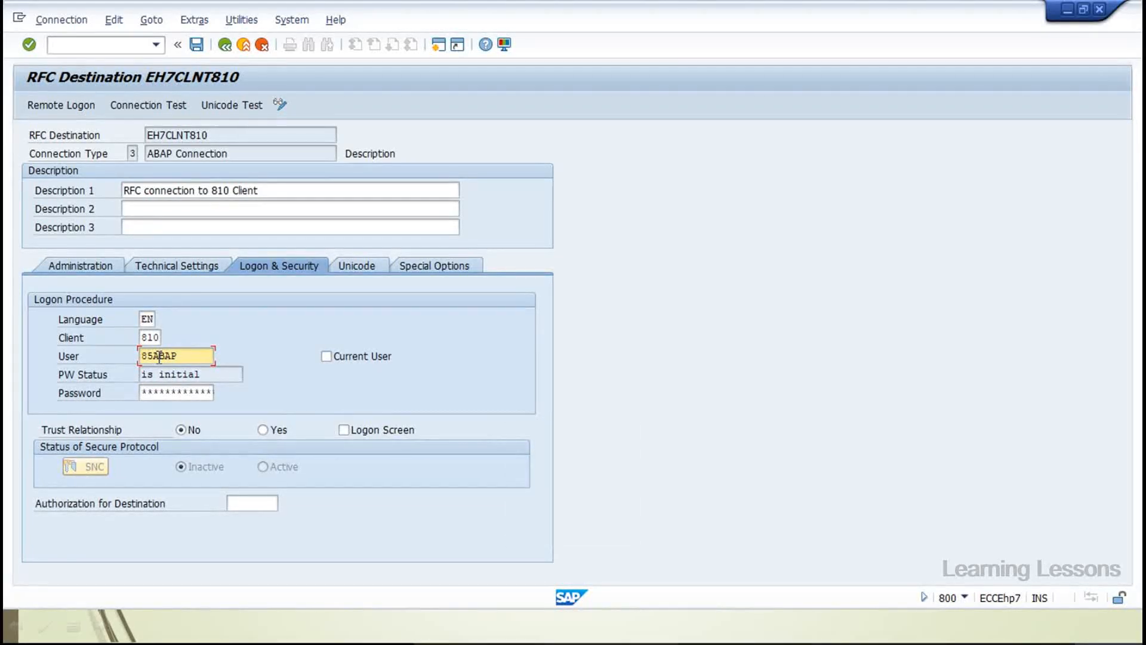
pyautogui.write('33')
pyautogui.press('Tab')
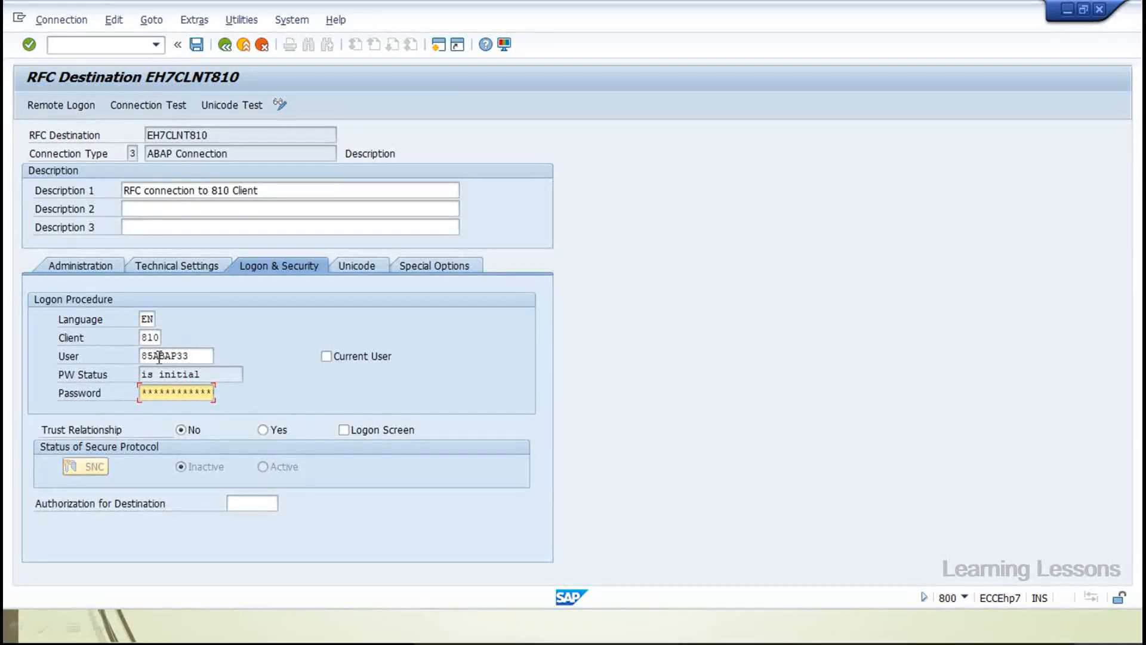
# Submit the logon details, accept the notice to save, and switch to display mode
pyautogui.press('Return')
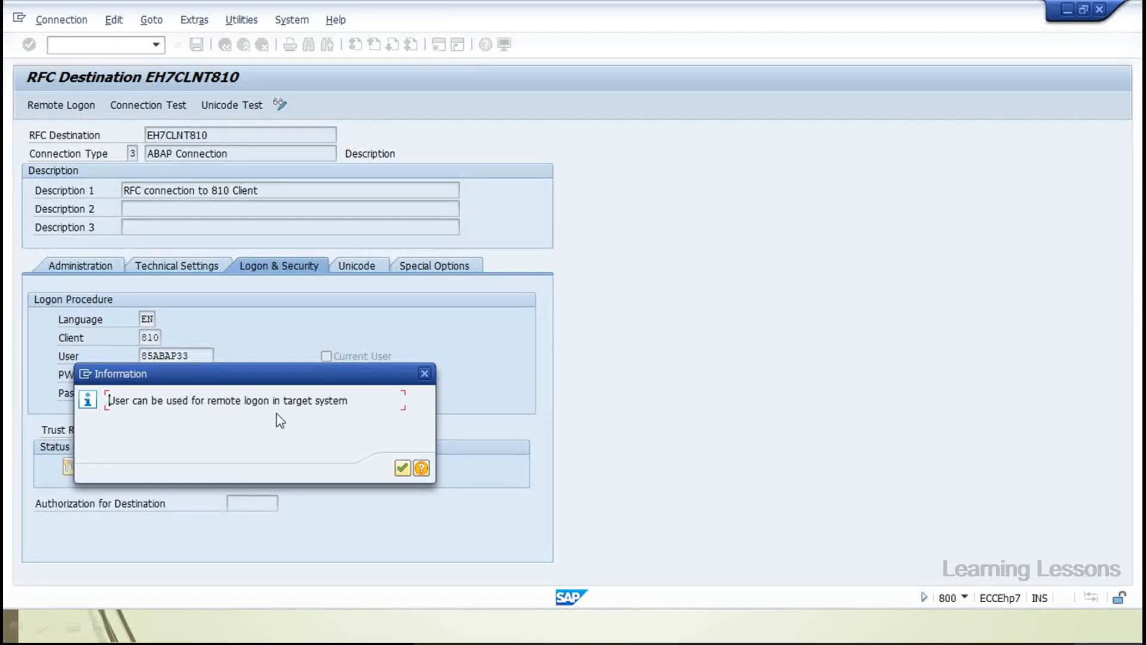
pyautogui.click(404, 469)
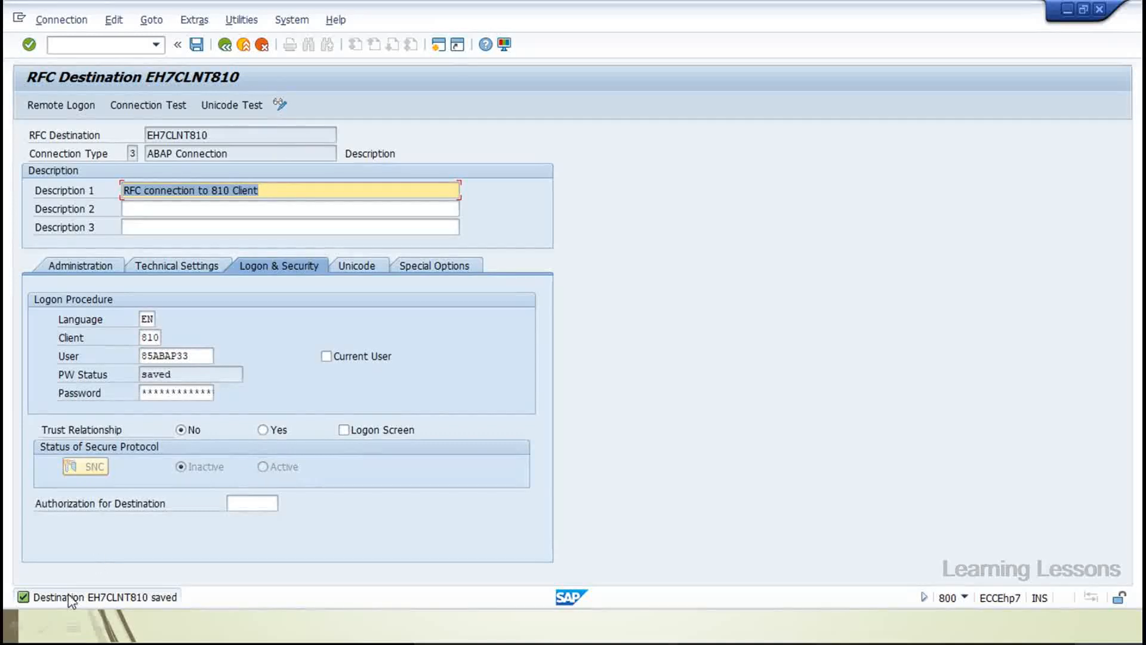
pyautogui.click(280, 105)
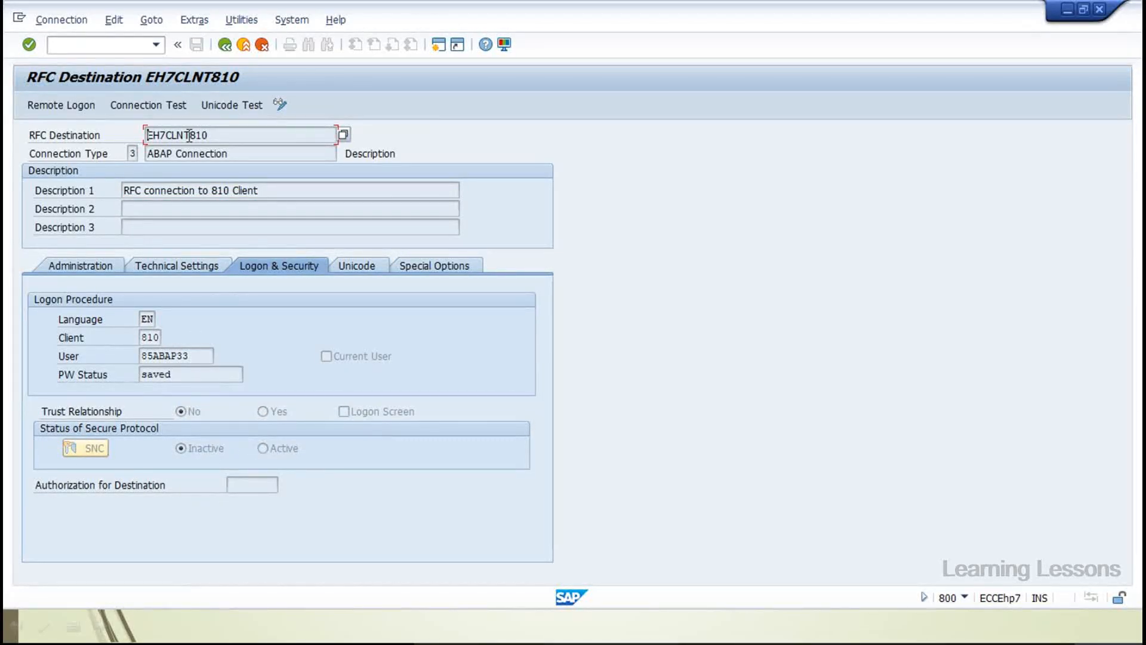
pyautogui.click(151, 106)
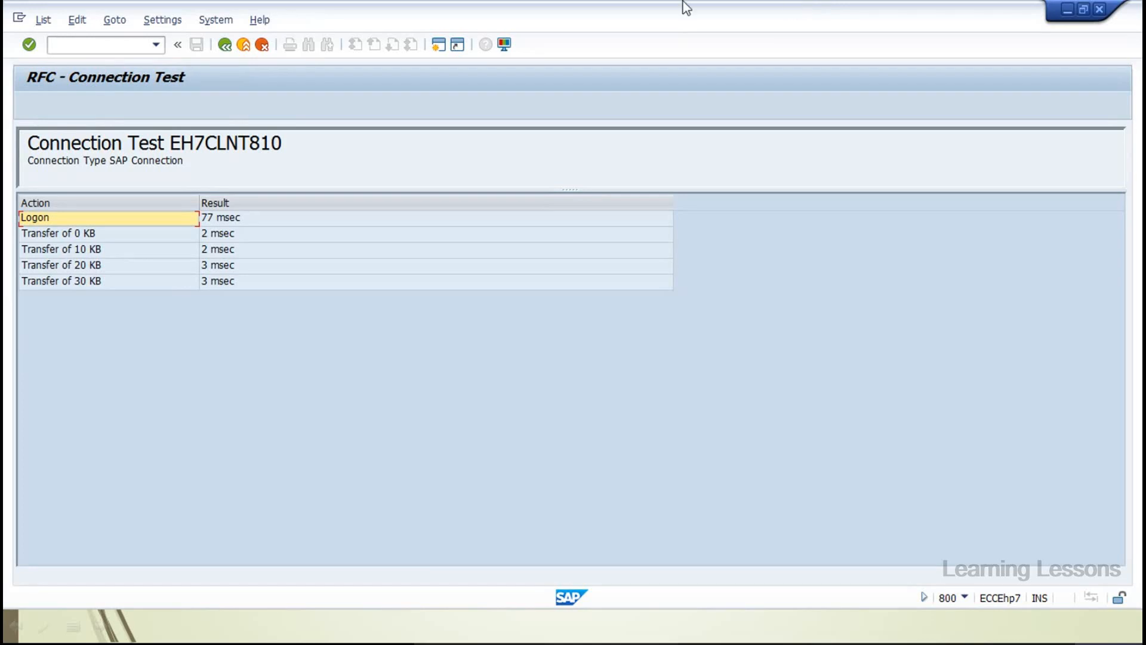
pyautogui.click(225, 45)
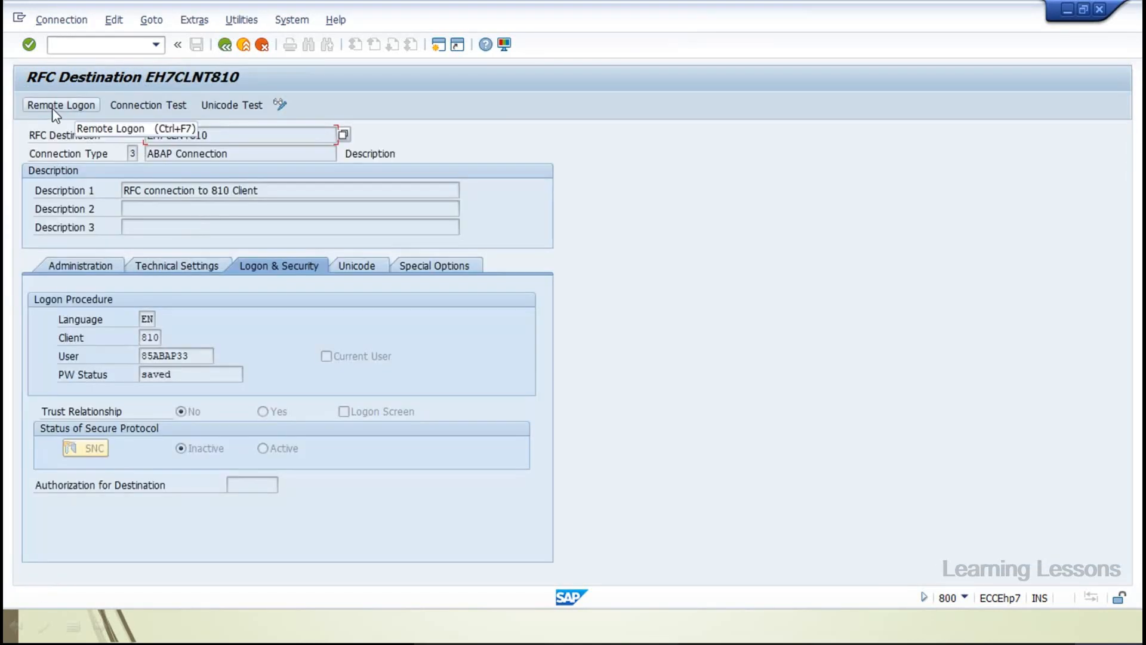
# Snap the destination window left, then close the IDoc List and ORDERS01 basic type windows
pyautogui.press('super+Left')
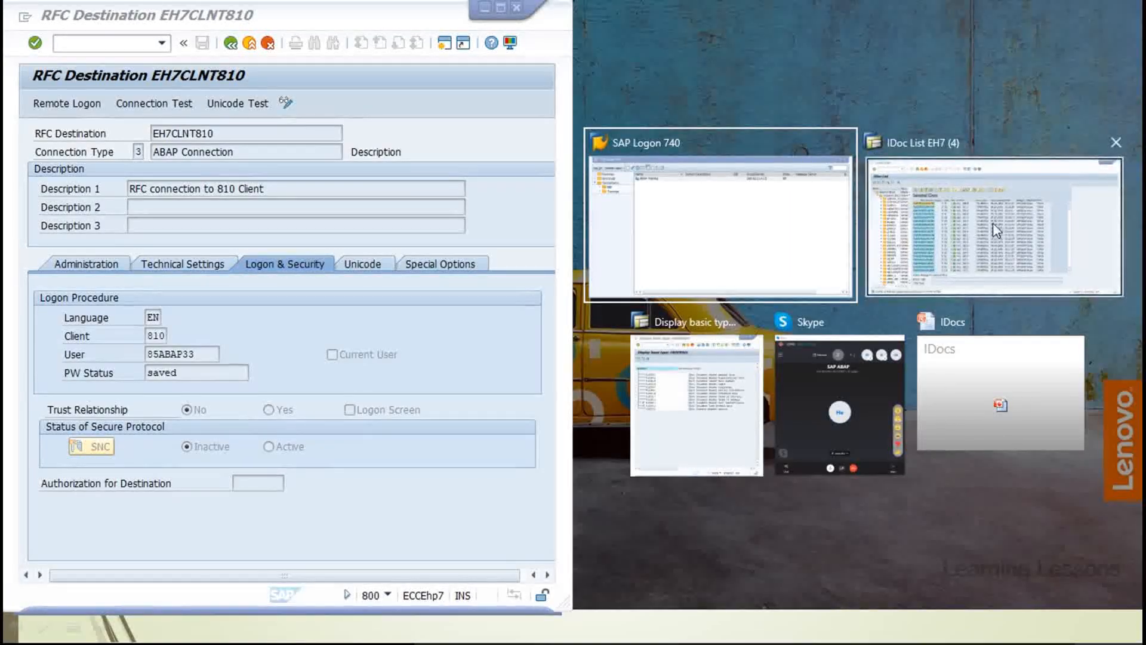
pyautogui.click(994, 223)
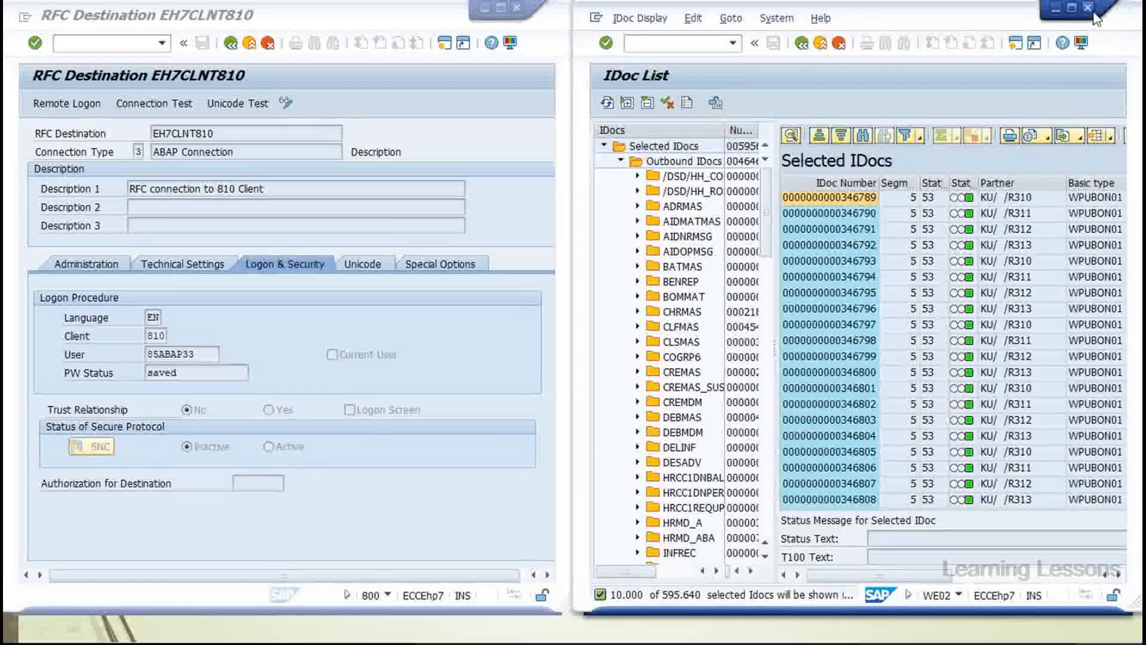
pyautogui.click(1091, 10)
pyautogui.hotkey('alt', 'Tab')
pyautogui.hotkey('alt', 'Tab')
pyautogui.hotkey('alt', 'Tab')
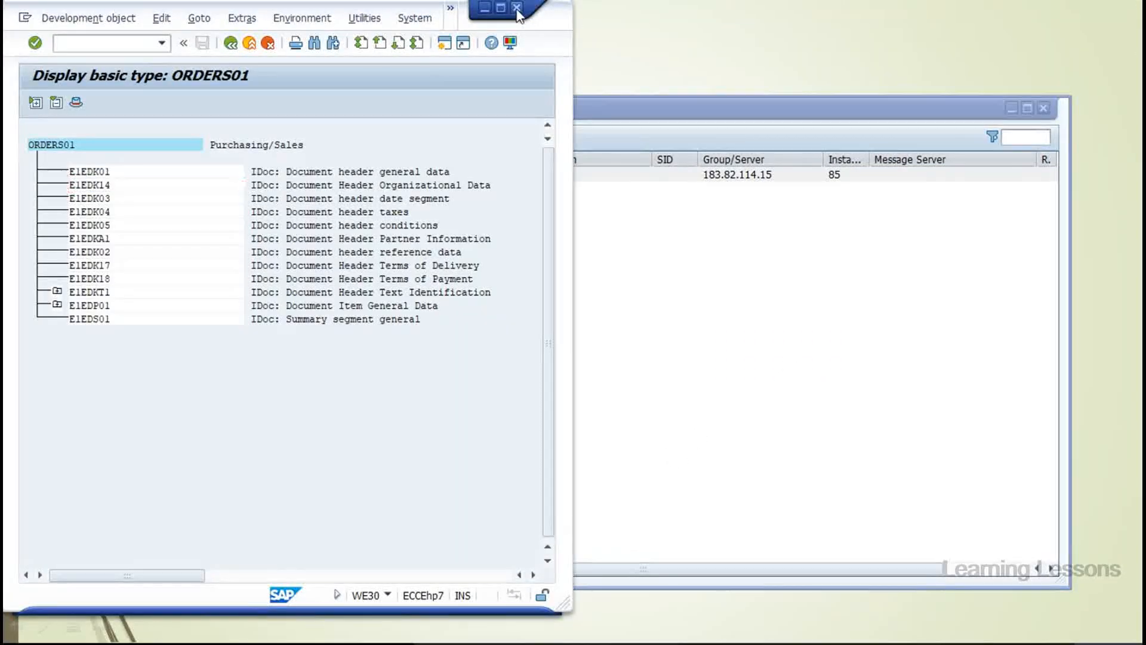
pyautogui.click(517, 8)
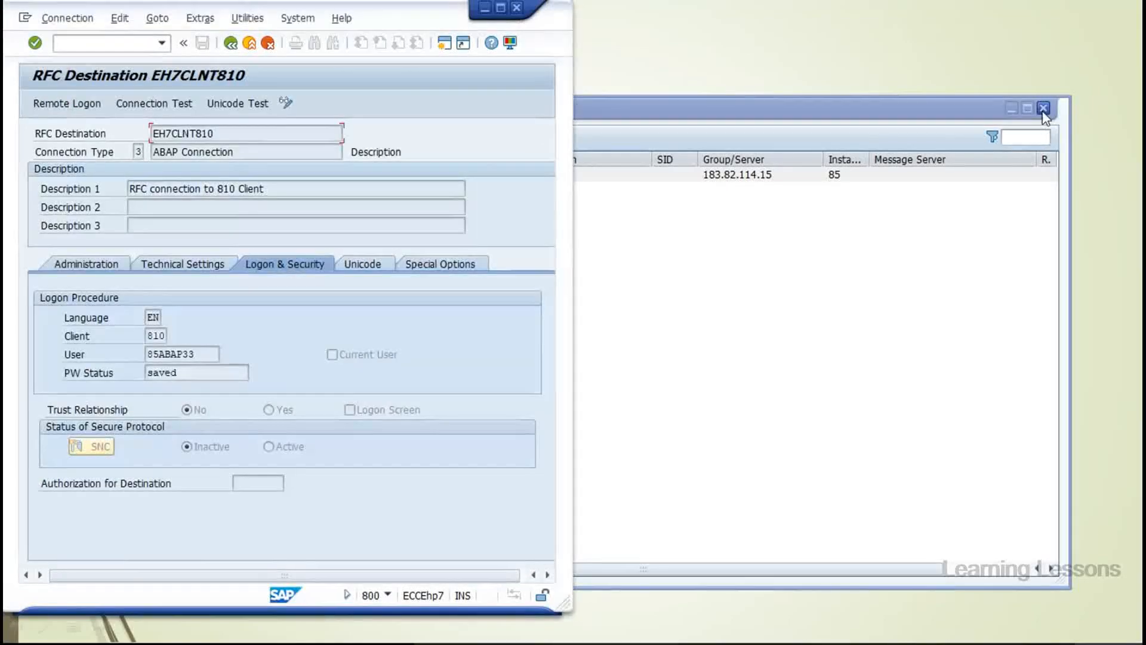
pyautogui.hotkey('alt', 'Tab')
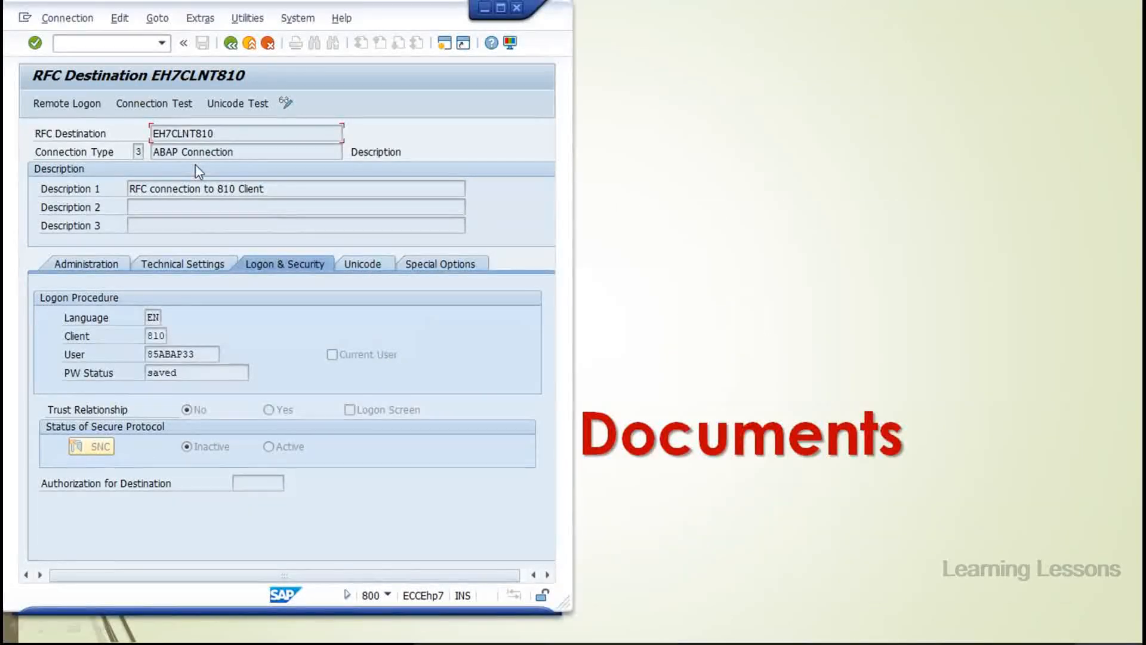
# Log on remotely via EH7CLNT810 and set the session's status bar to show the client
pyautogui.click(56, 113)
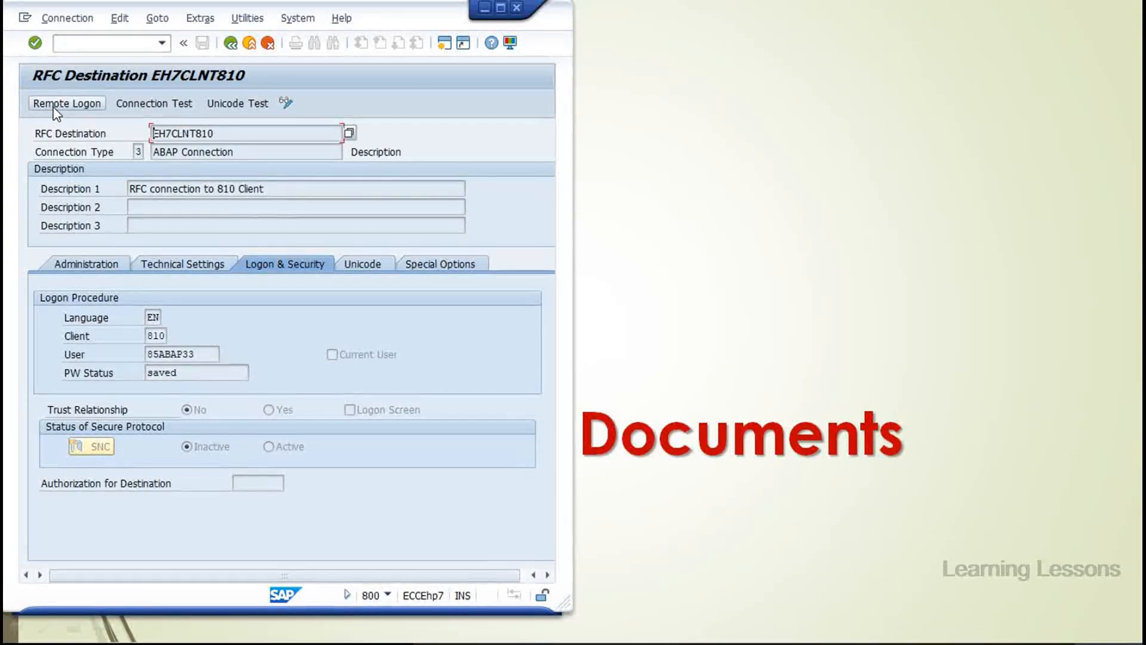
pyautogui.moveTo(221, 13); pyautogui.dragTo(734, 11)
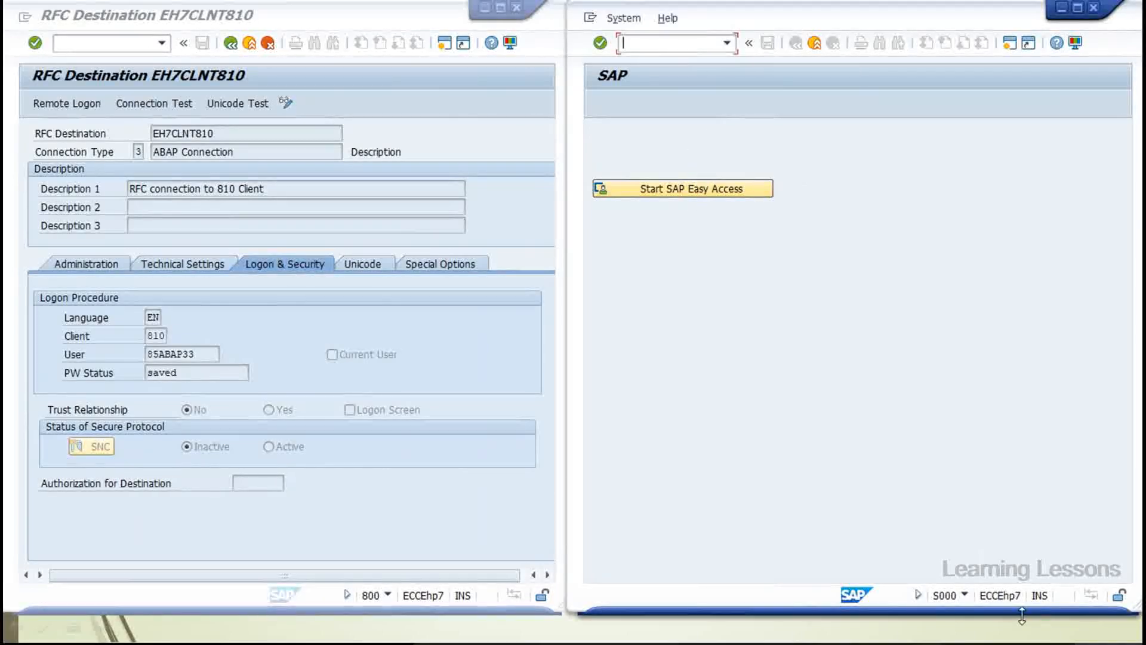
pyautogui.click(964, 594)
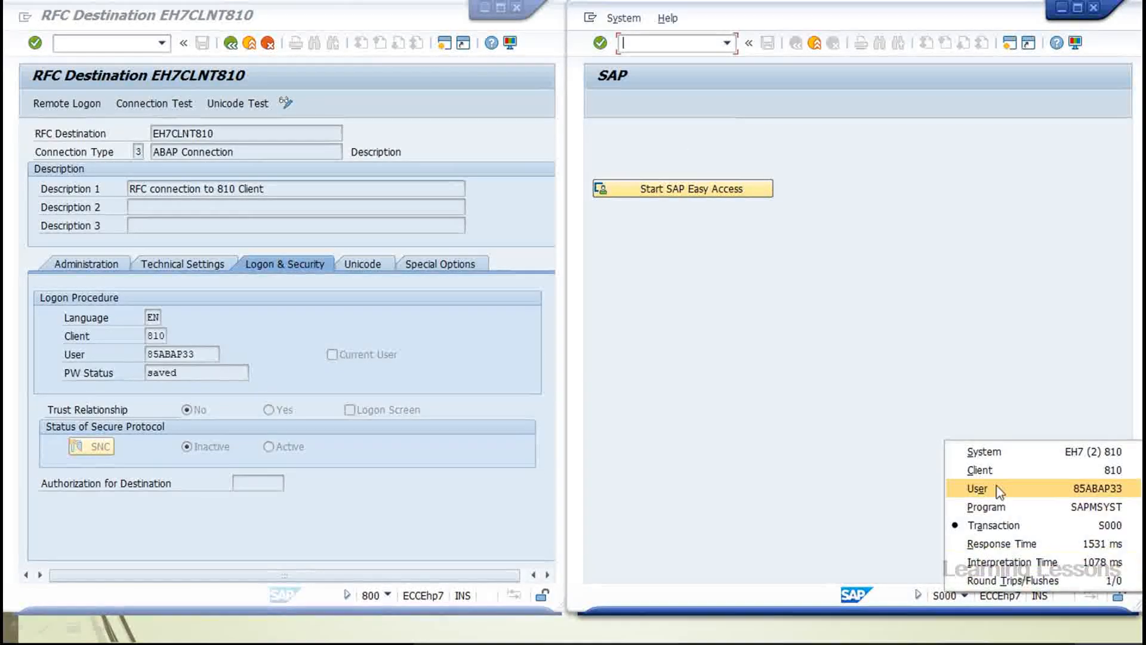
pyautogui.click(995, 470)
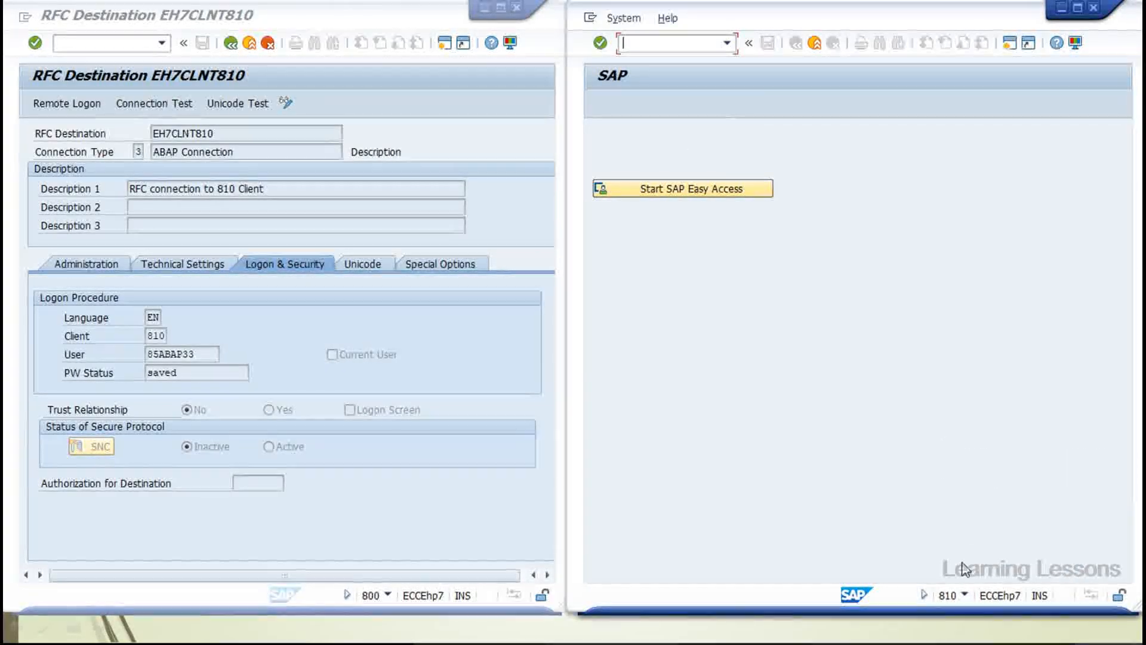
pyautogui.click(966, 595)
pyautogui.click(1008, 495)
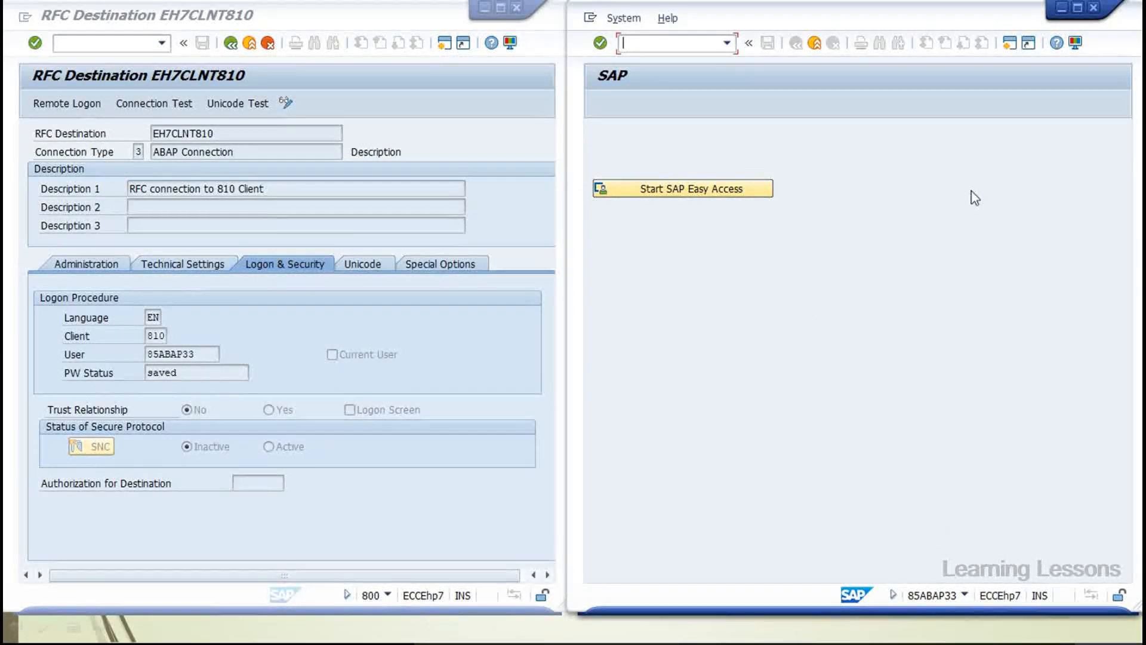
pyautogui.click(964, 592)
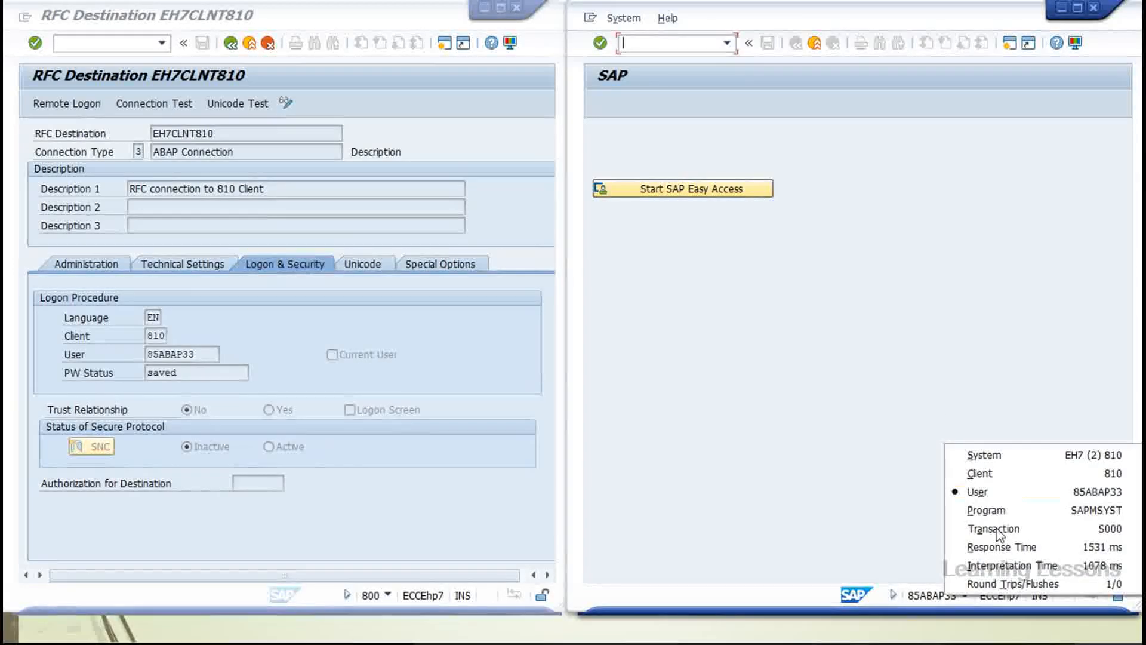
pyautogui.click(1015, 473)
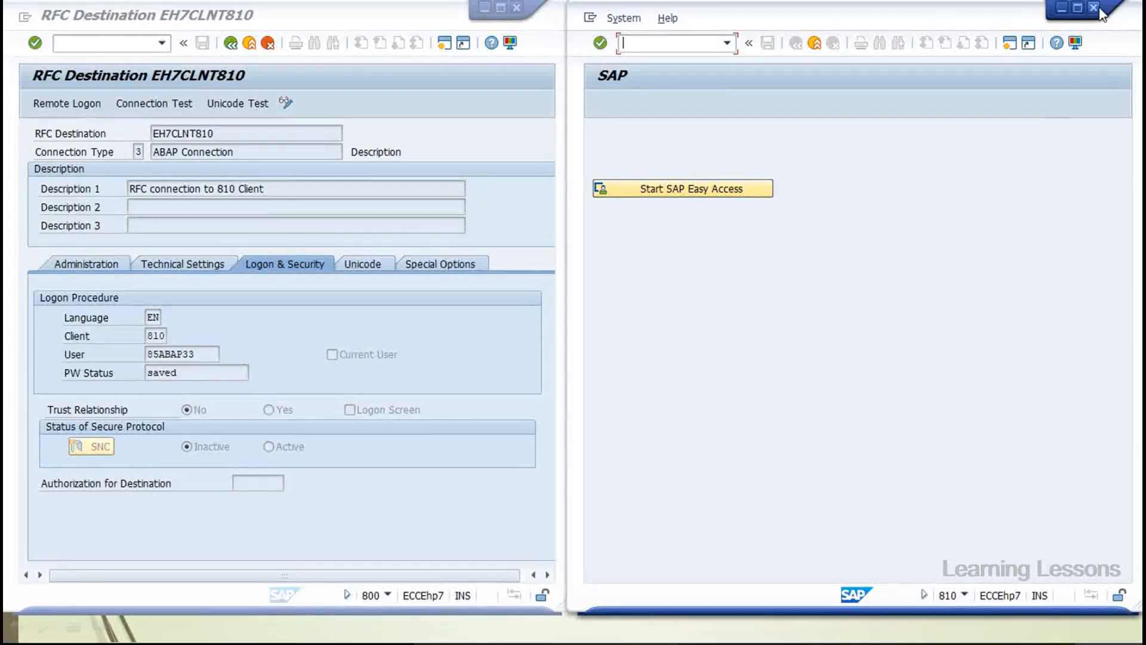
# Close the client 810 remote session and return to the RFC destination window
pyautogui.click(1078, 8)
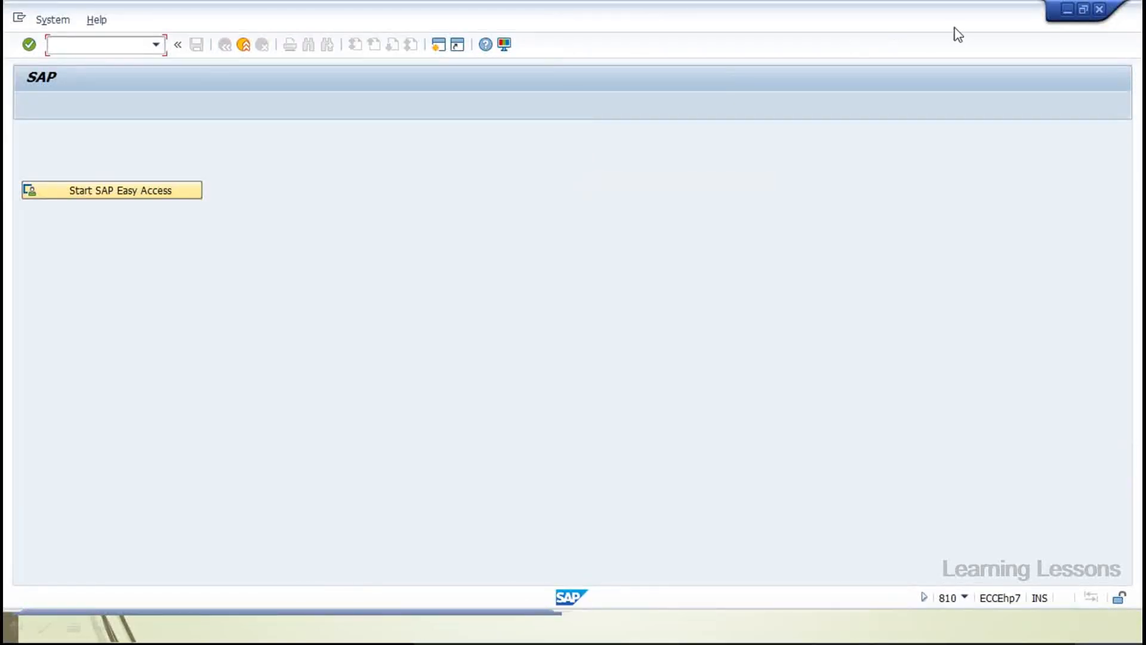
pyautogui.click(1100, 9)
pyautogui.click(206, 343)
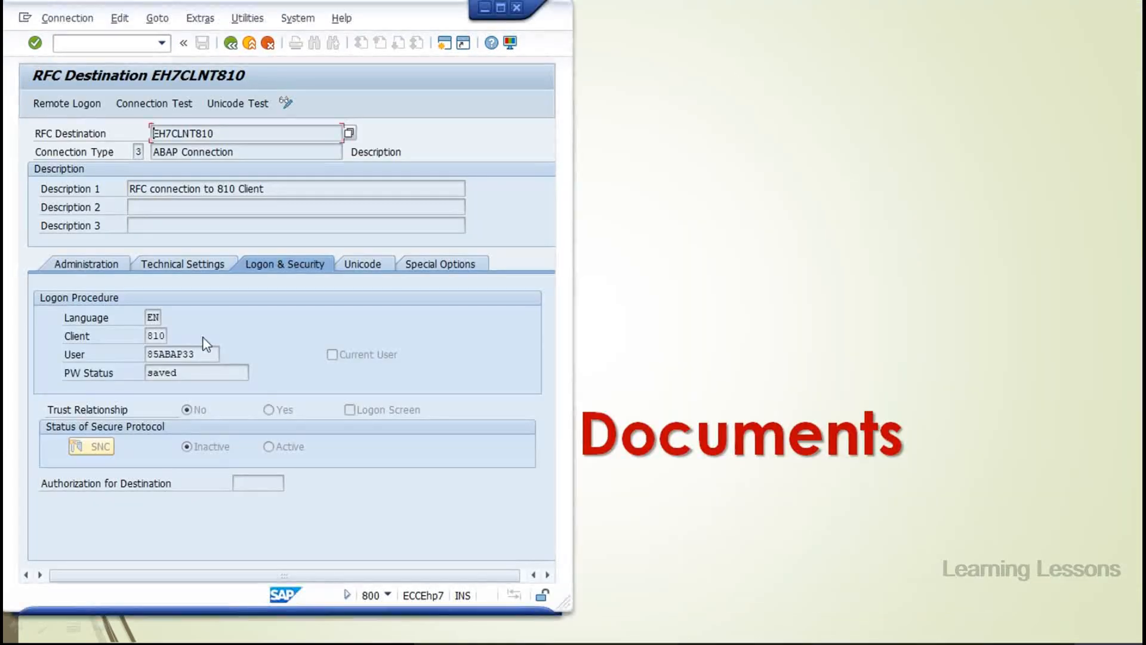
# Put the destination in change mode and bring SAP Logon 740 forward
pyautogui.click(196, 272)
pyautogui.click(286, 104)
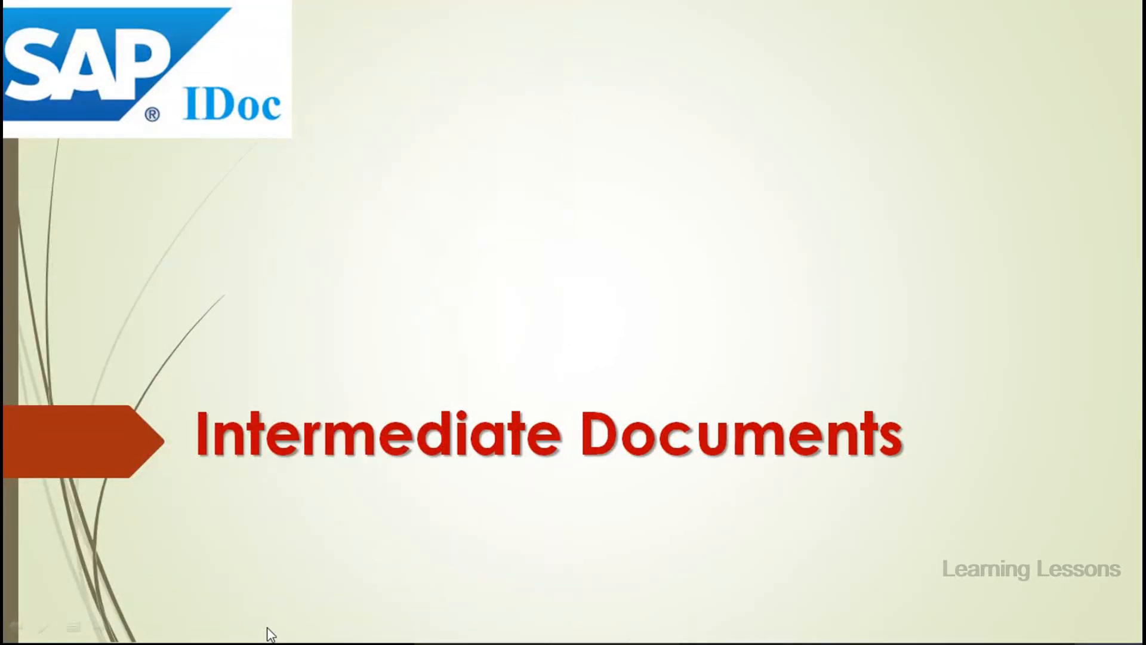
pyautogui.press('super')
pyautogui.moveTo(513, 628)
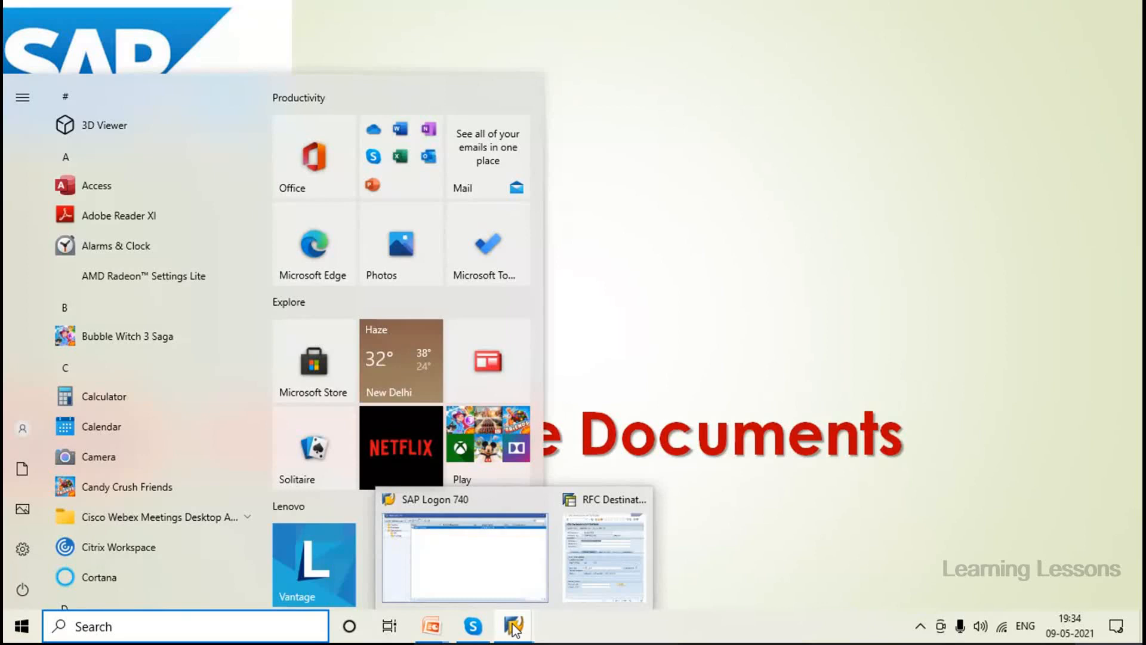
pyautogui.click(511, 564)
# Open the ERP folder and start a connection, dismissing the connection error
pyautogui.click(225, 218)
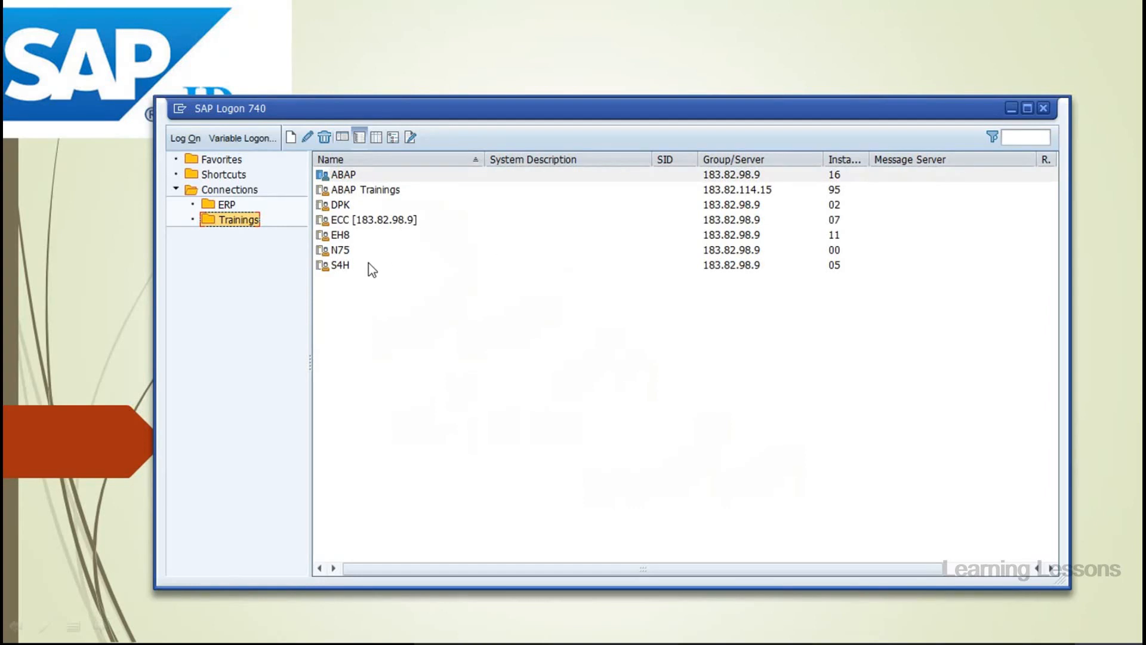
pyautogui.click(219, 205)
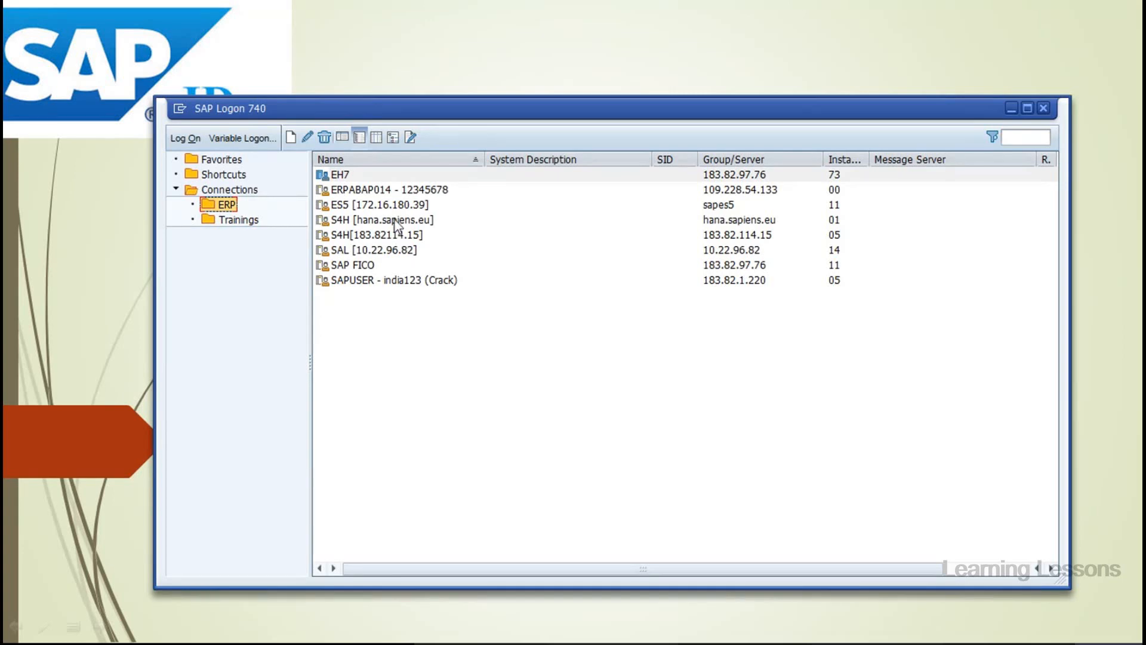
pyautogui.click(340, 174)
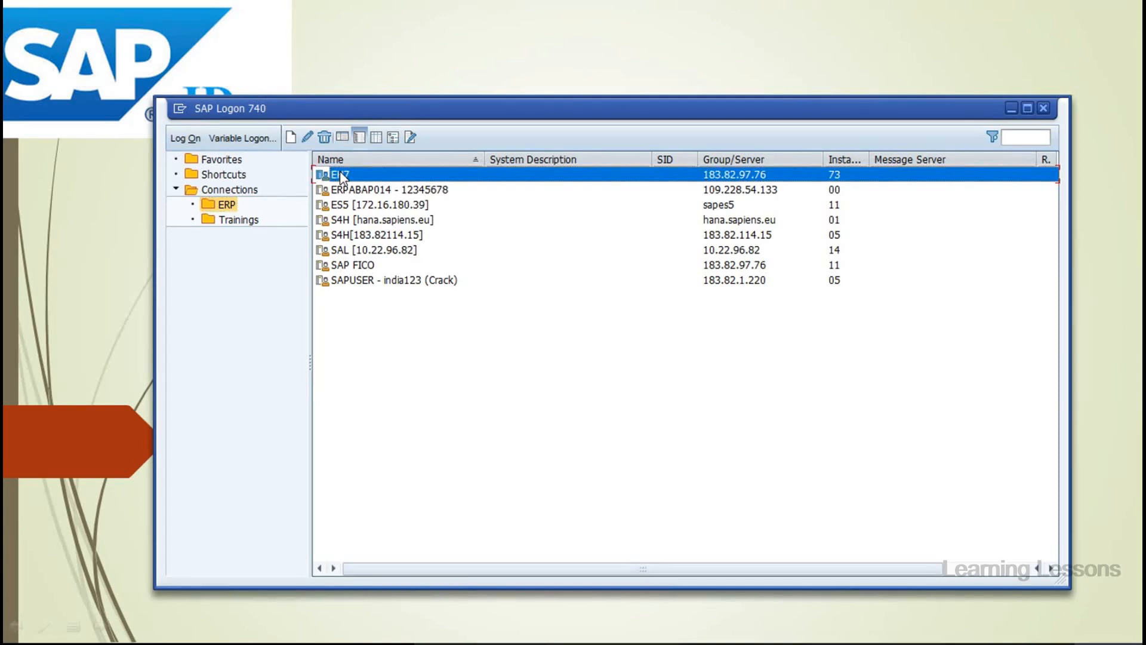
pyautogui.doubleClick(339, 173)
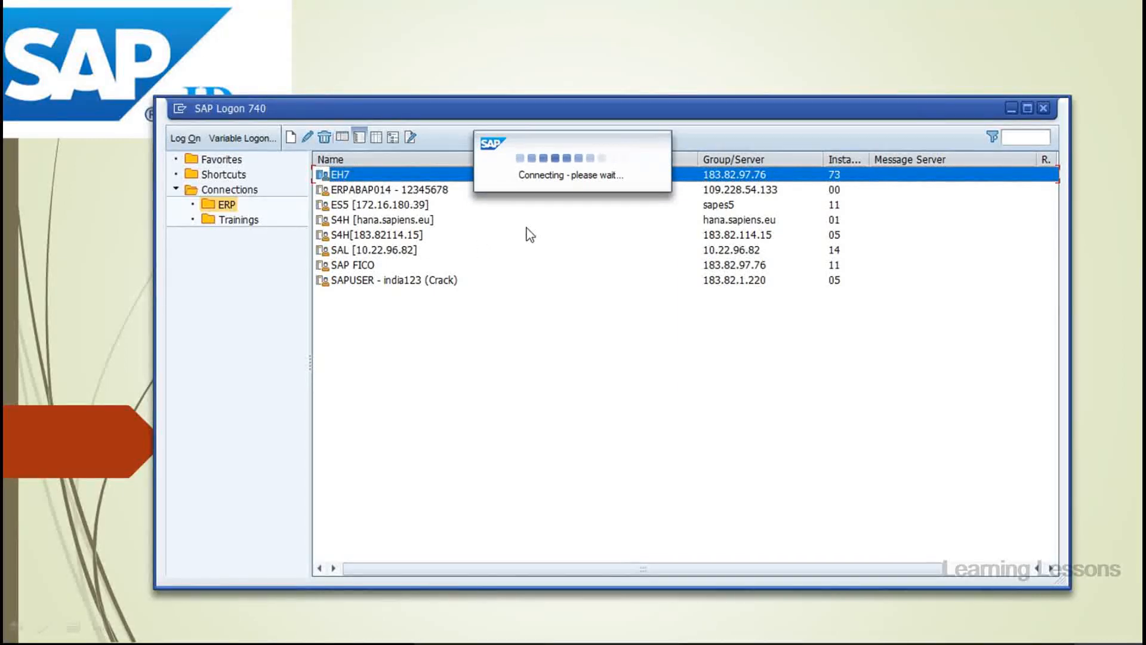
pyautogui.click(419, 282)
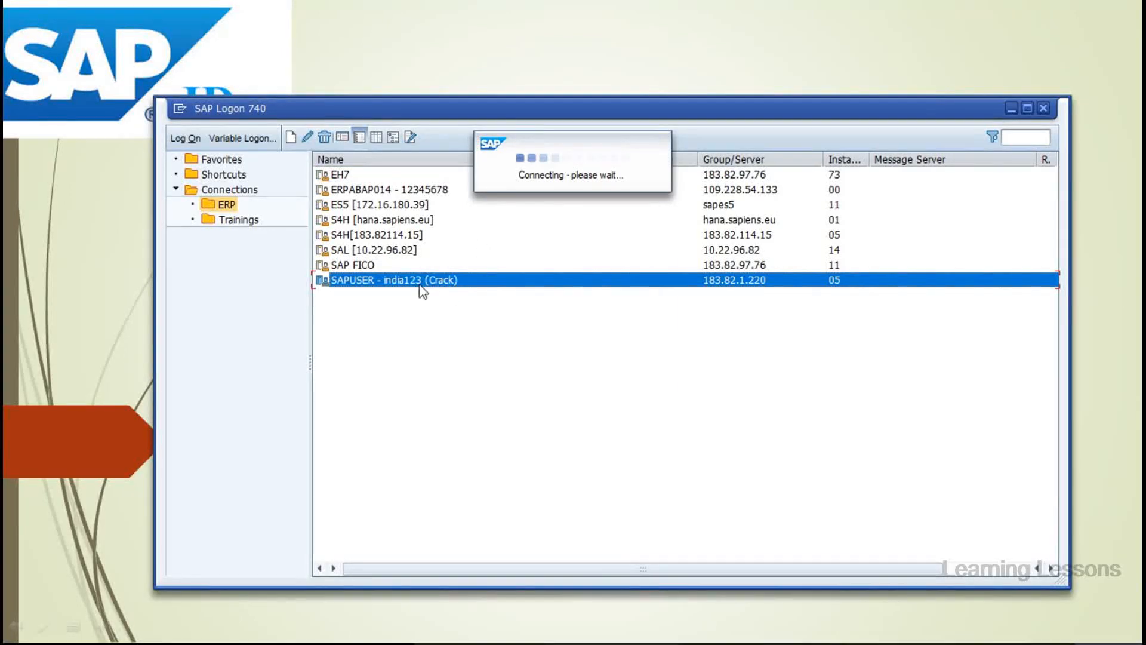
pyautogui.click(731, 269)
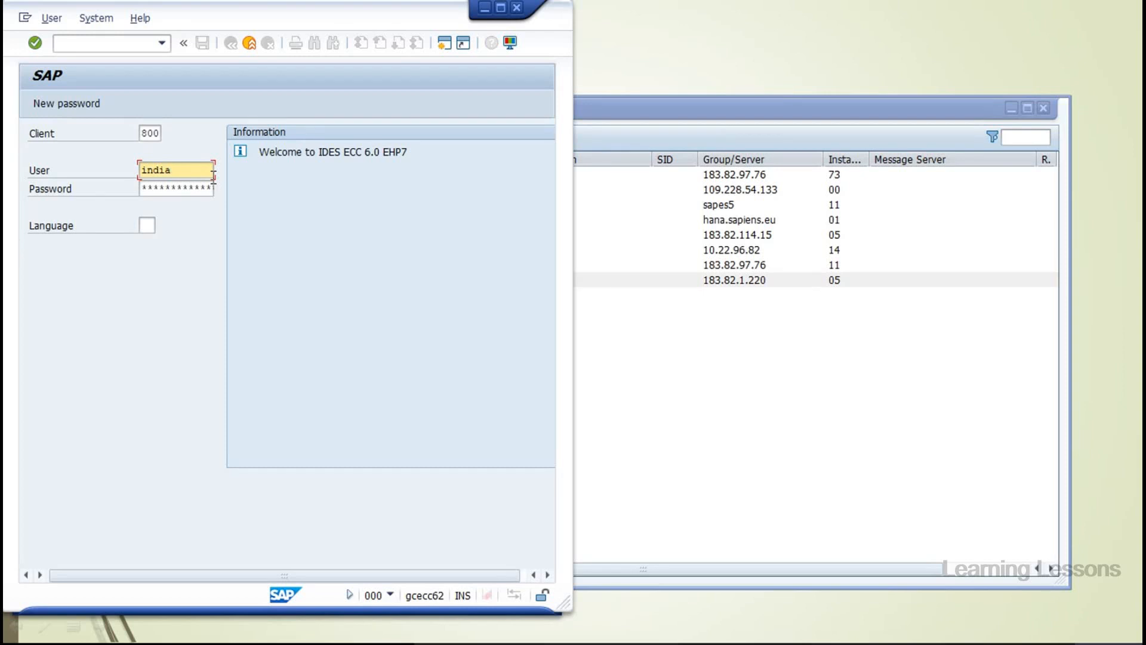
# Log on to client 800 with the user name and password
pyautogui.write('3')
pyautogui.press('BackSpace')
pyautogui.press('BackSpace')
pyautogui.press('BackSpace')
pyautogui.press('BackSpace')
pyautogui.press('capslock')
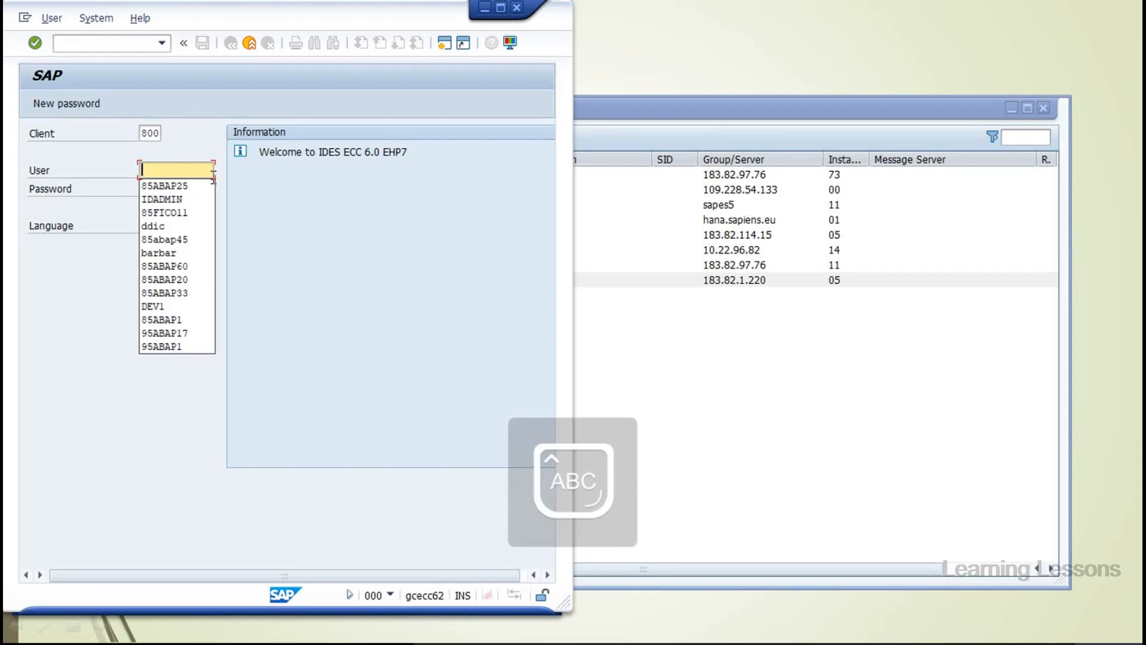
pyautogui.write('SAPUSER')
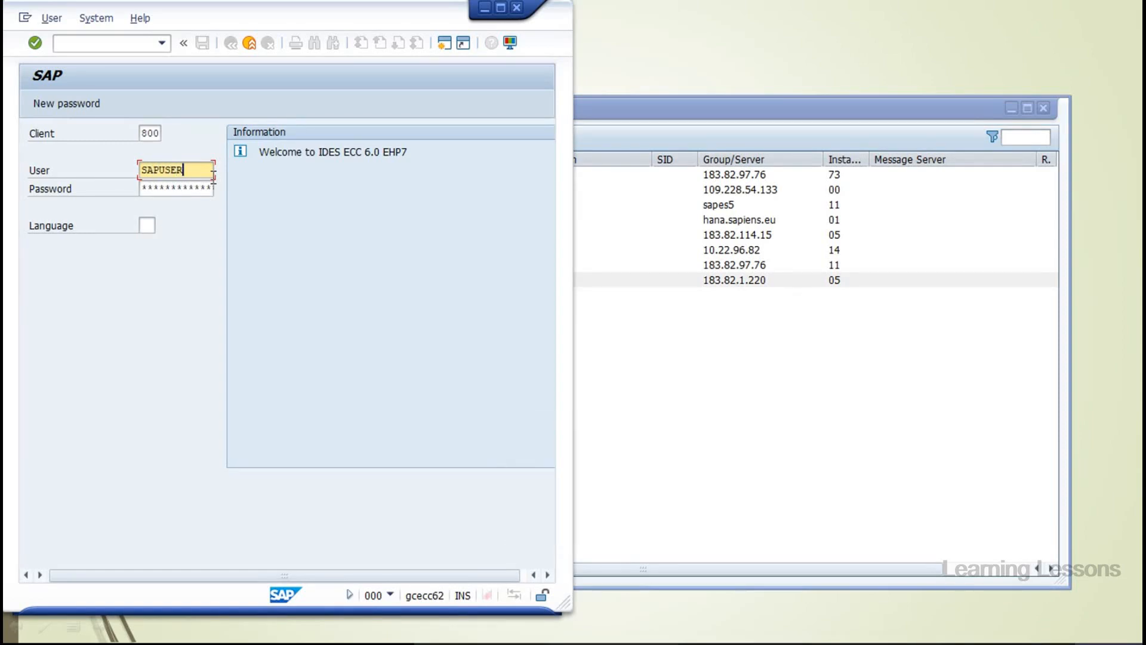
pyautogui.press('Tab')
pyautogui.press('capslock')
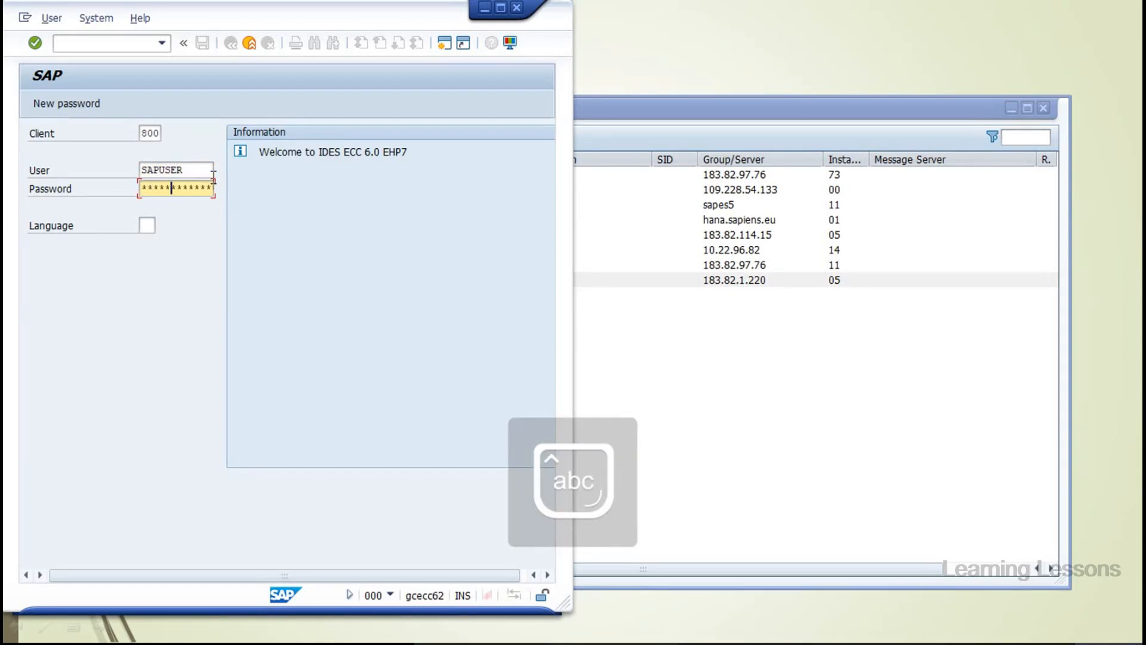
pyautogui.press('Return')
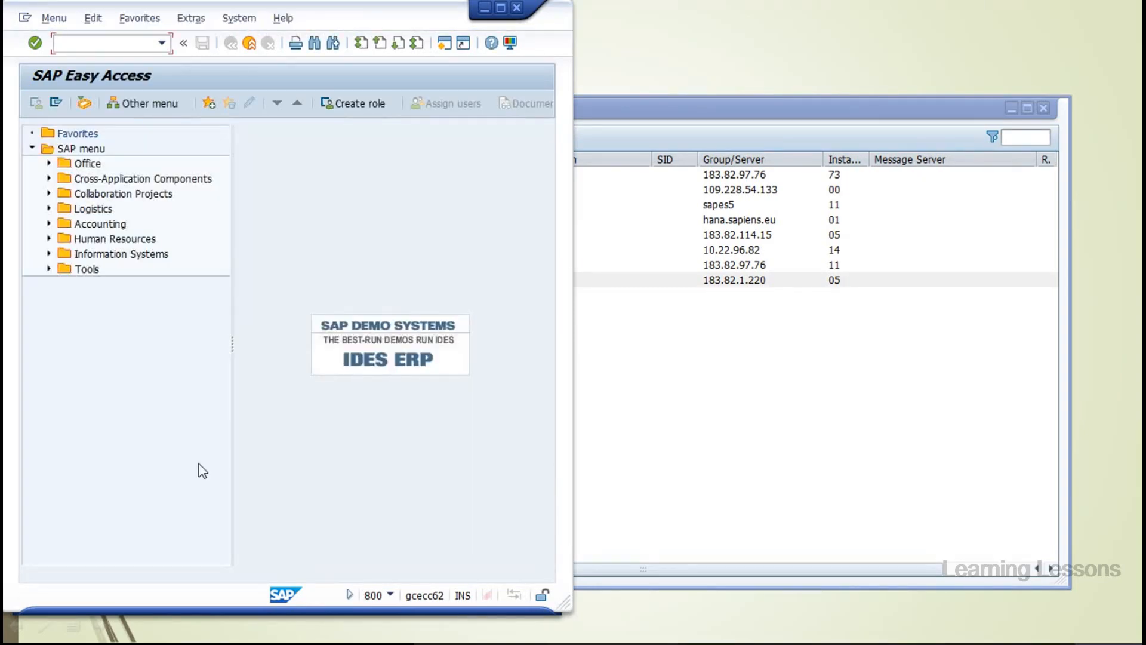
# Log off the system, close SAP Logon, and return to the destination window
pyautogui.click(239, 18)
pyautogui.click(256, 260)
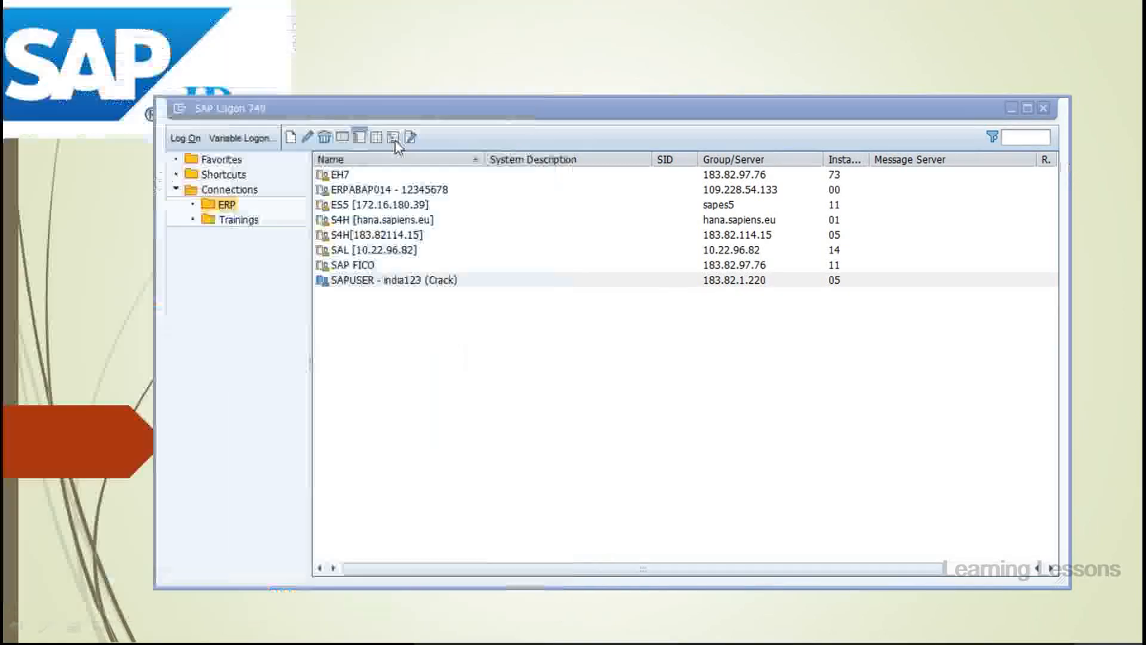
pyautogui.click(776, 280)
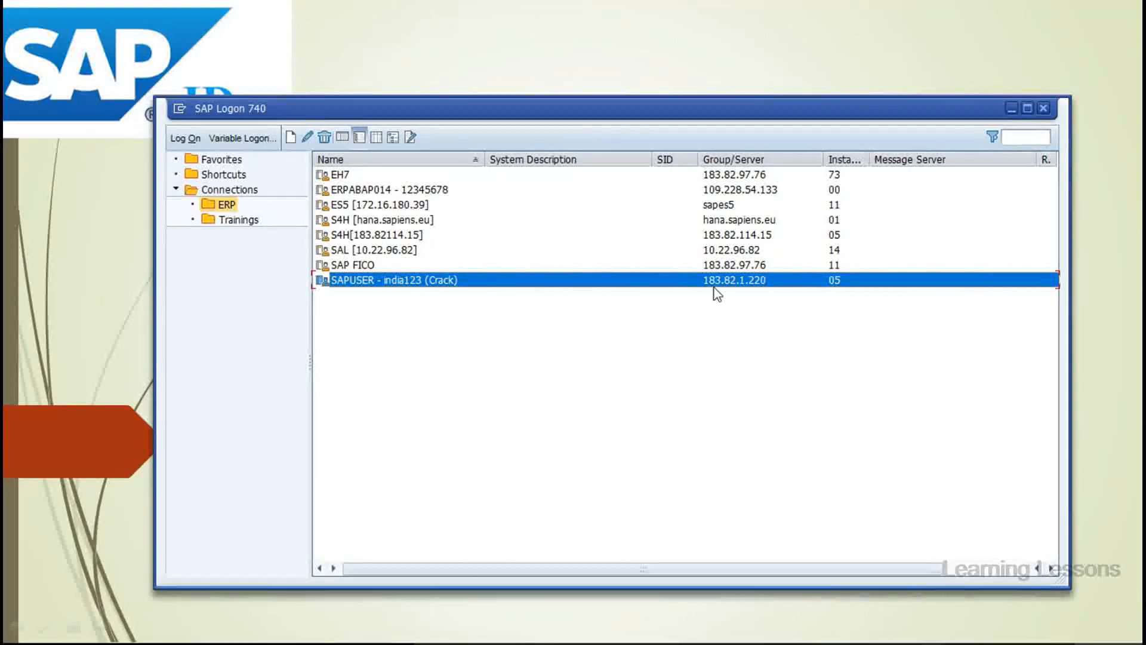
pyautogui.click(1042, 109)
pyautogui.hotkey('alt', 'Tab')
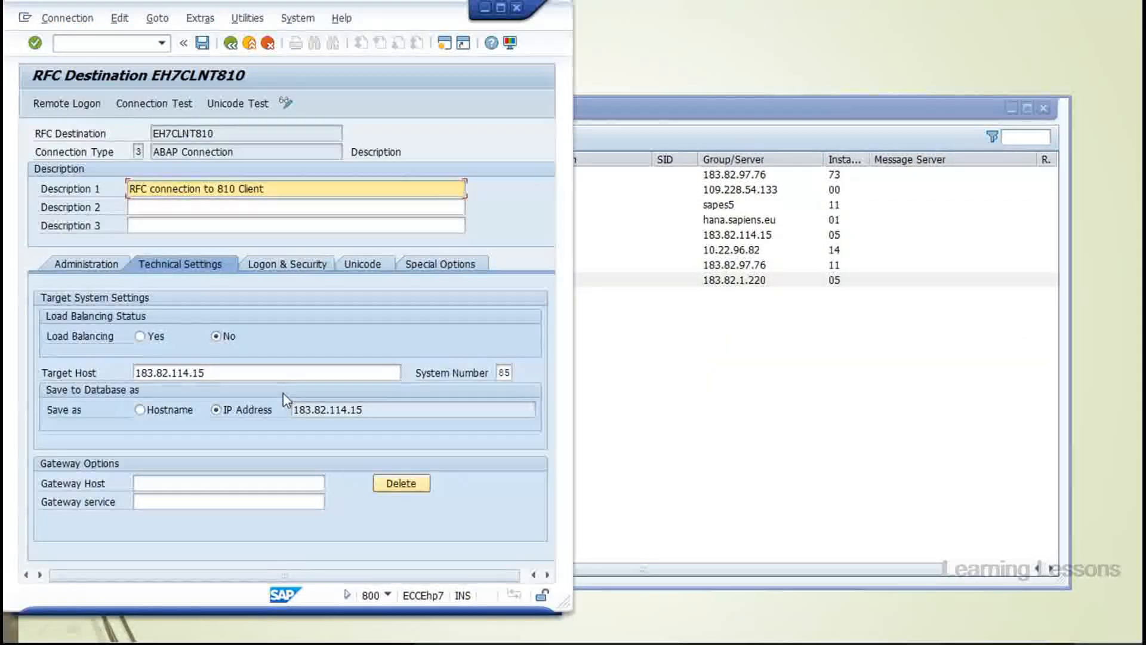
# Change the target host to 183.82.1.220 and system number to 05, accepting the change
pyautogui.click(194, 373)
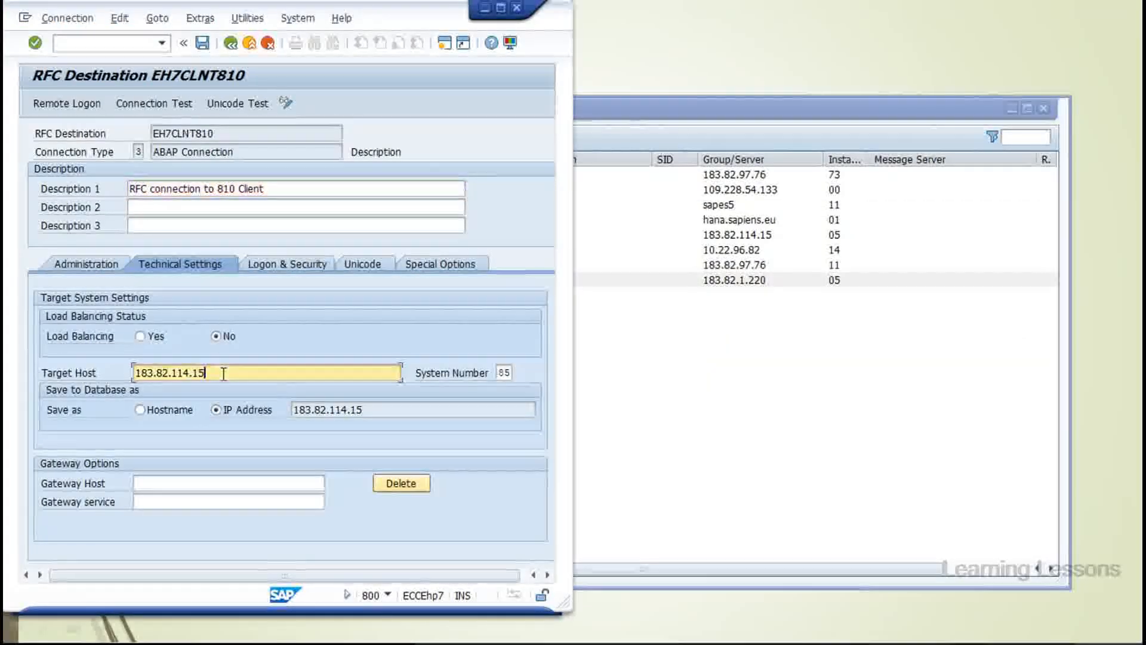
pyautogui.moveTo(194, 373); pyautogui.dragTo(175, 374)
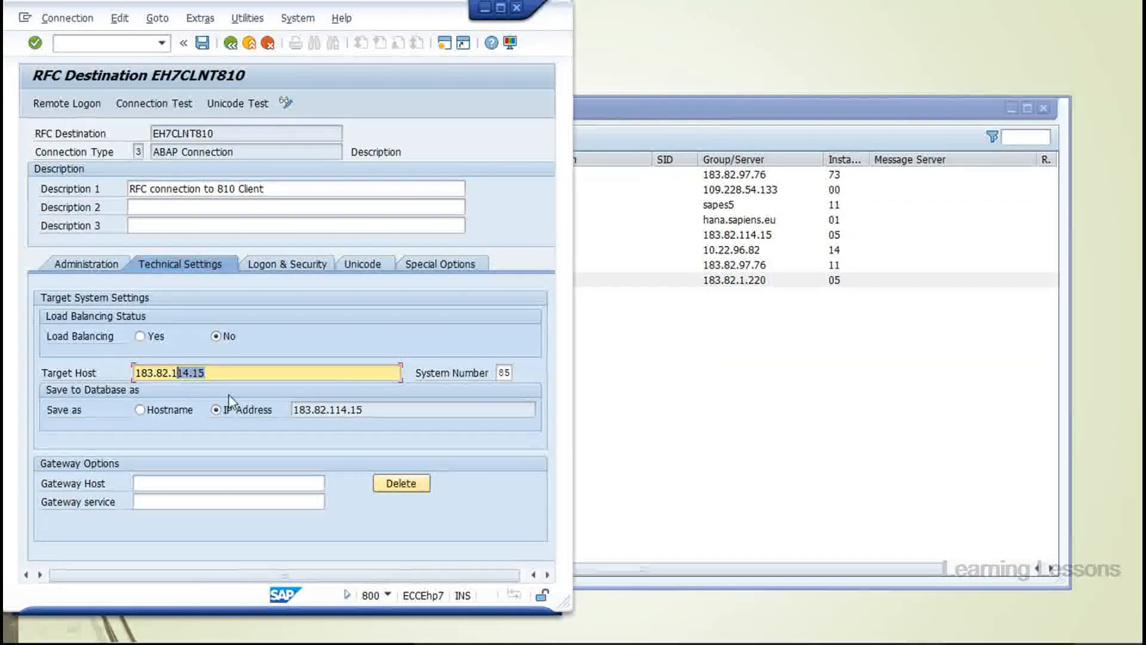
pyautogui.press('BackSpace')
pyautogui.write('.220')
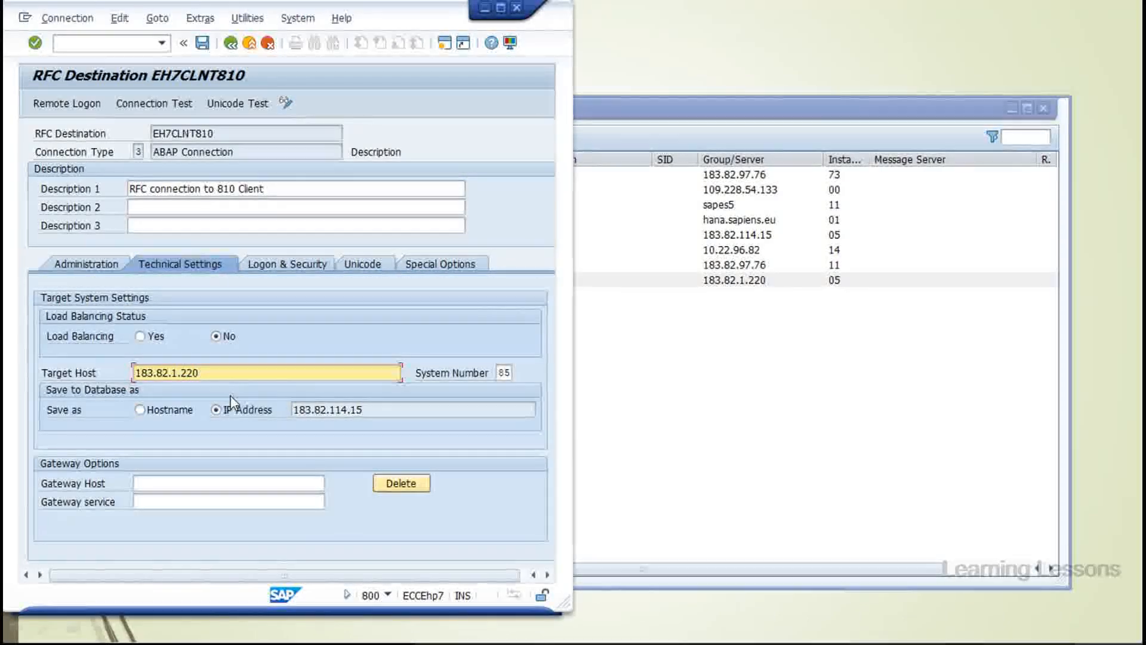
pyautogui.press('Tab')
pyautogui.write('0')
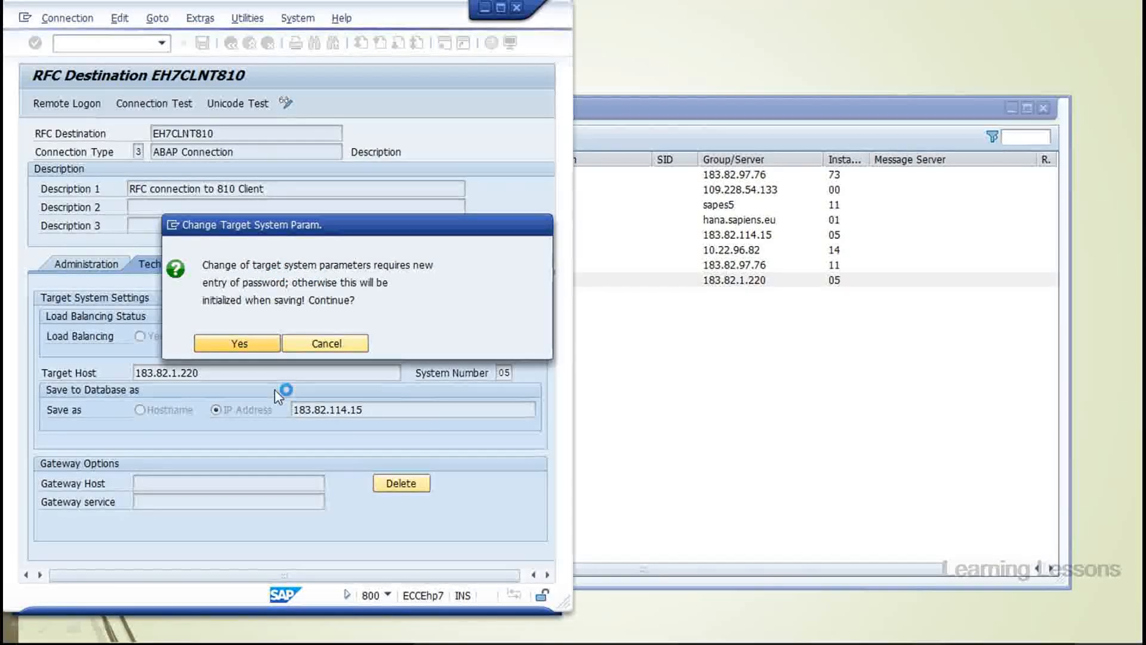
pyautogui.press('Return')
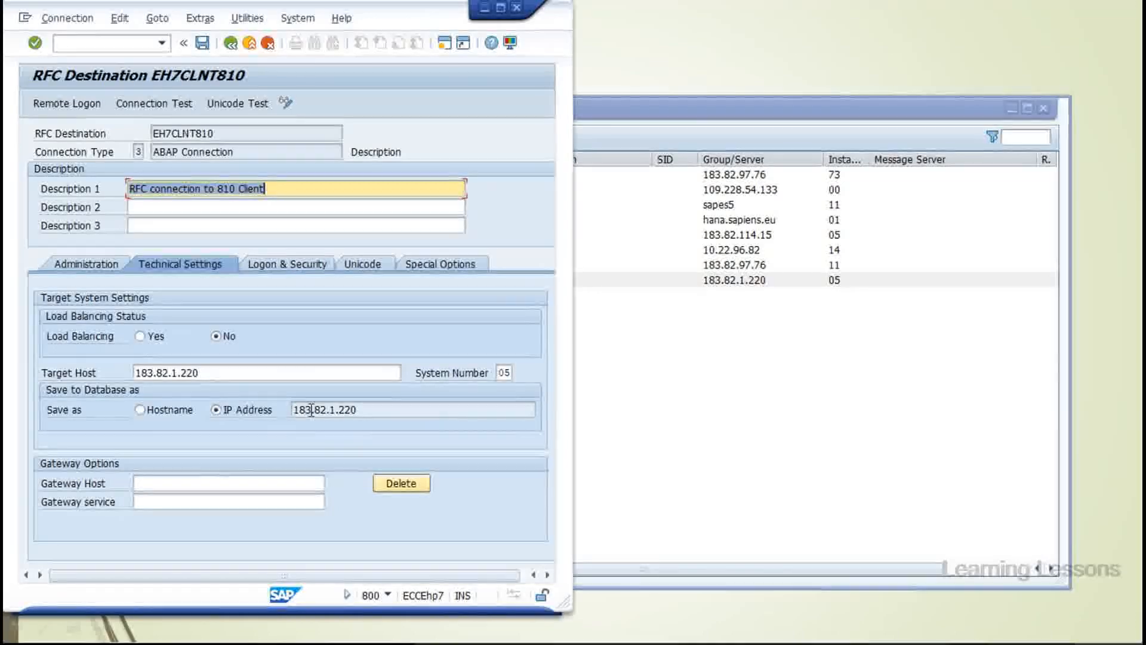
# Set the logon client to 800 and re-enter the remote user name and password
pyautogui.click(273, 272)
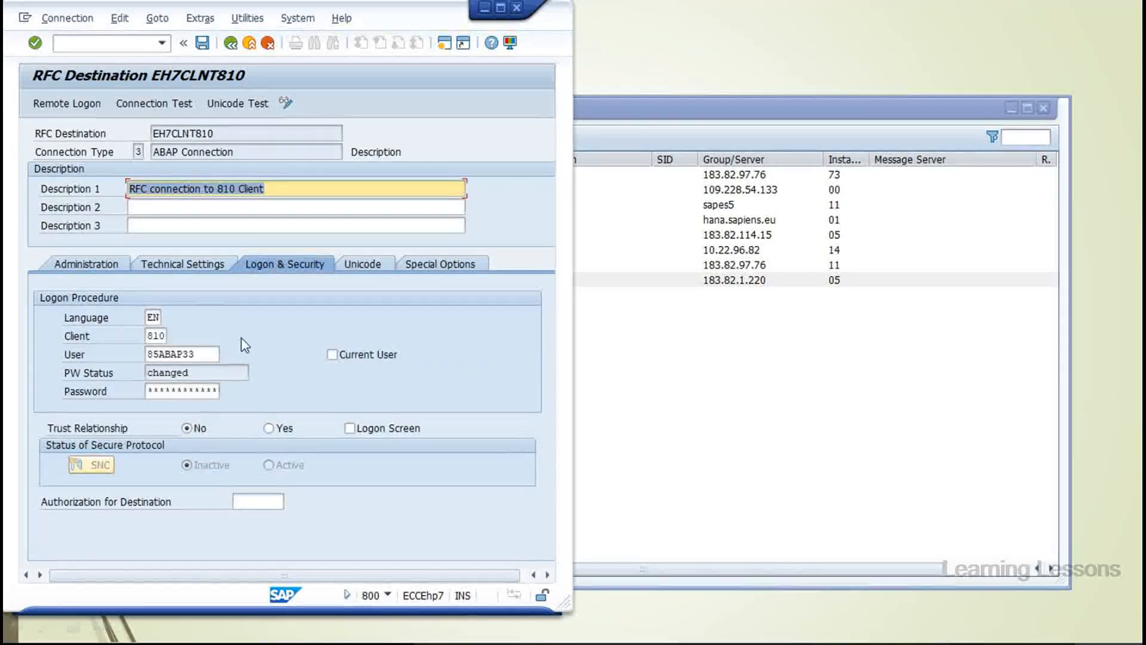
pyautogui.click(160, 336)
pyautogui.write('0')
pyautogui.press('Tab')
pyautogui.press('capslock')
pyautogui.write('SAPUSER')
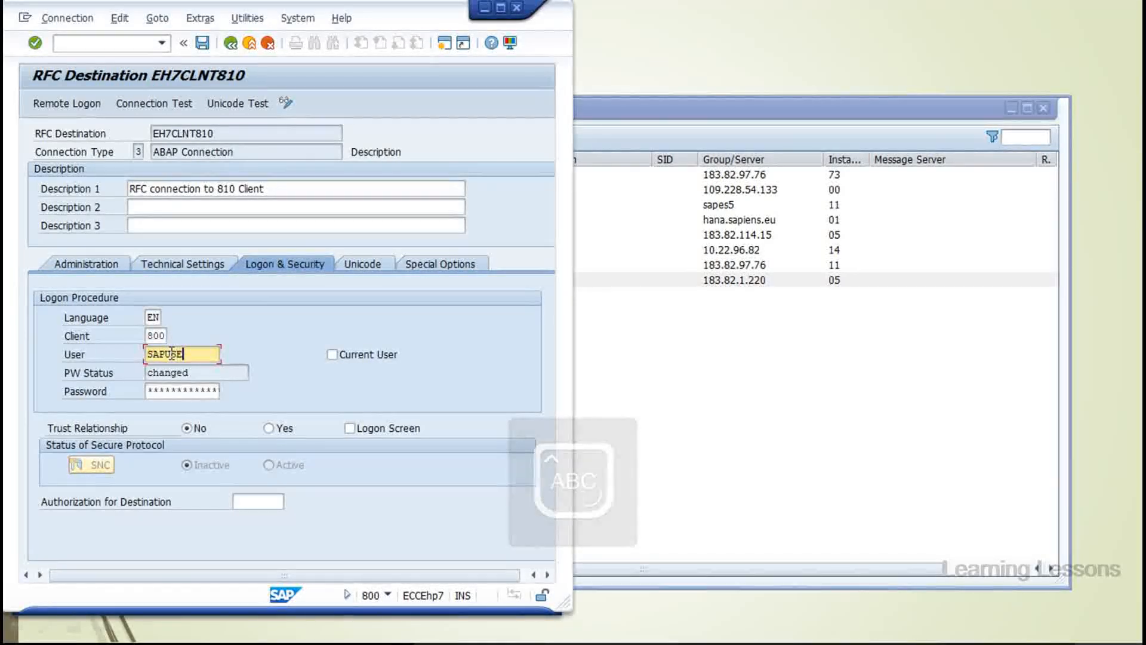
pyautogui.press('Tab')
pyautogui.press('capslock')
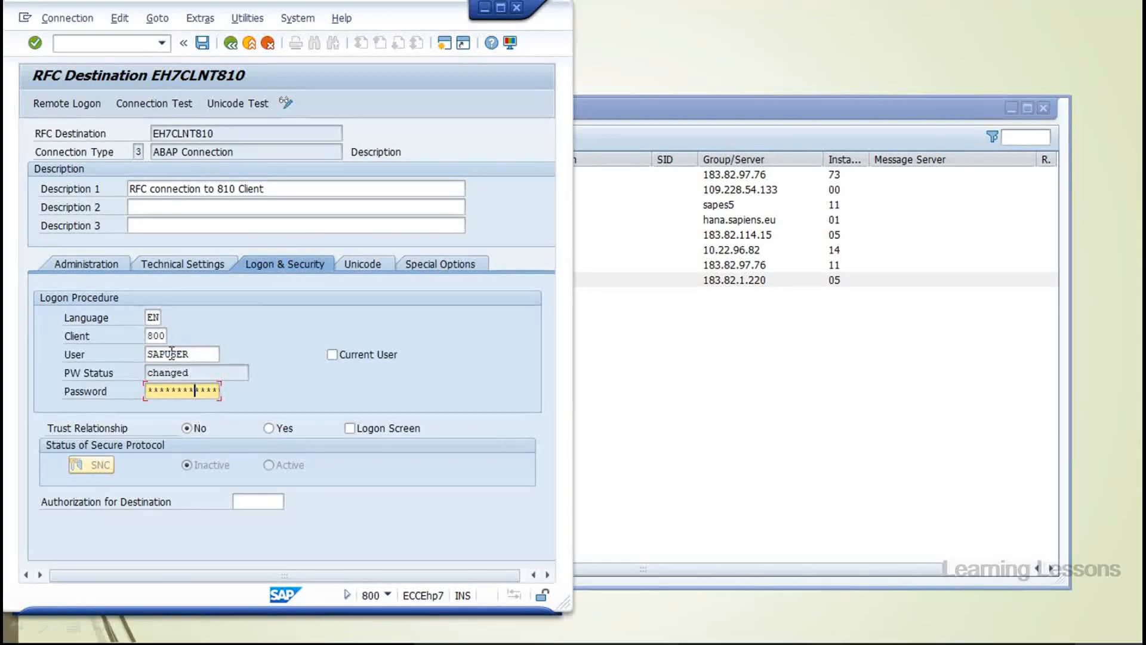
# Save the destination, acknowledge the info message, and return it to read-only
pyautogui.press('Return')
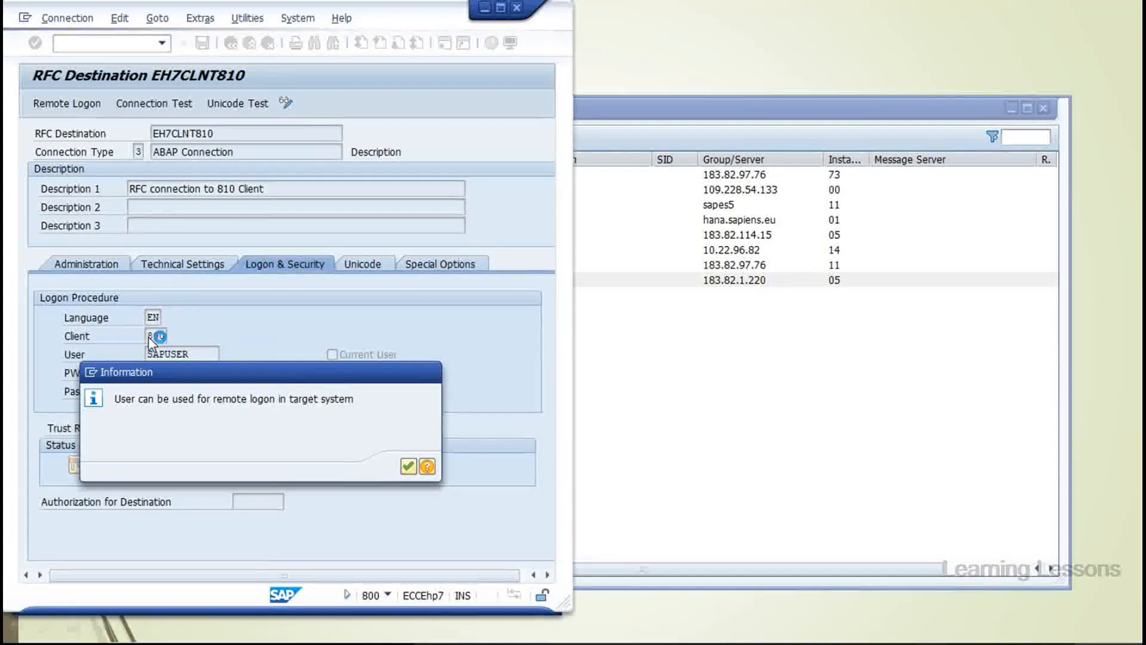
pyautogui.press('Return')
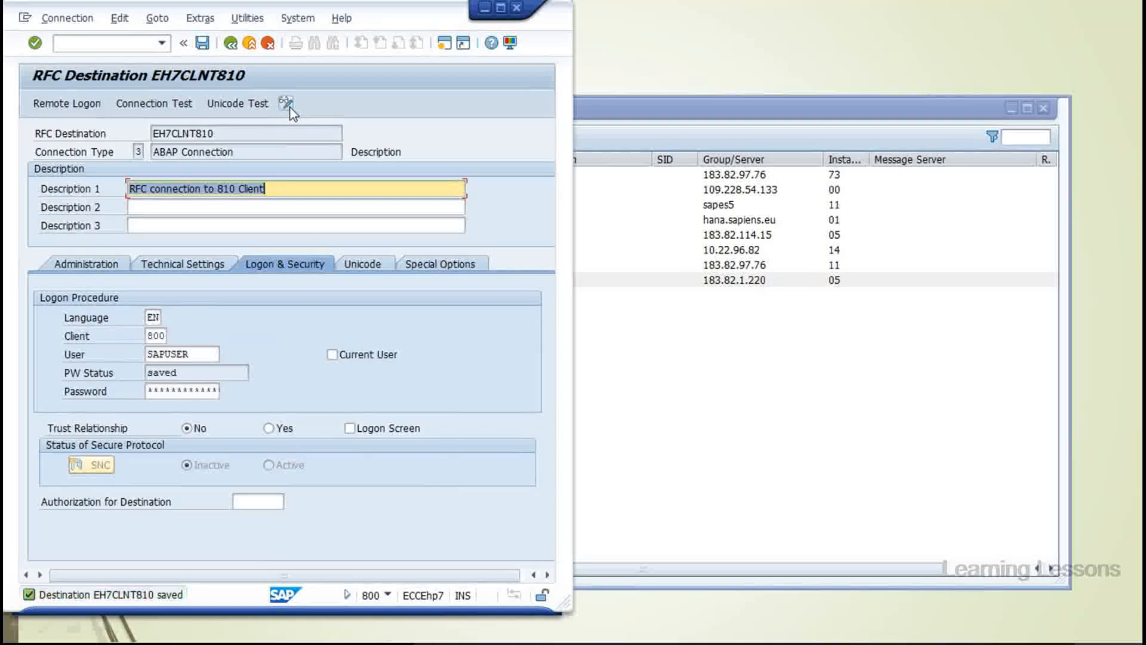
pyautogui.click(286, 103)
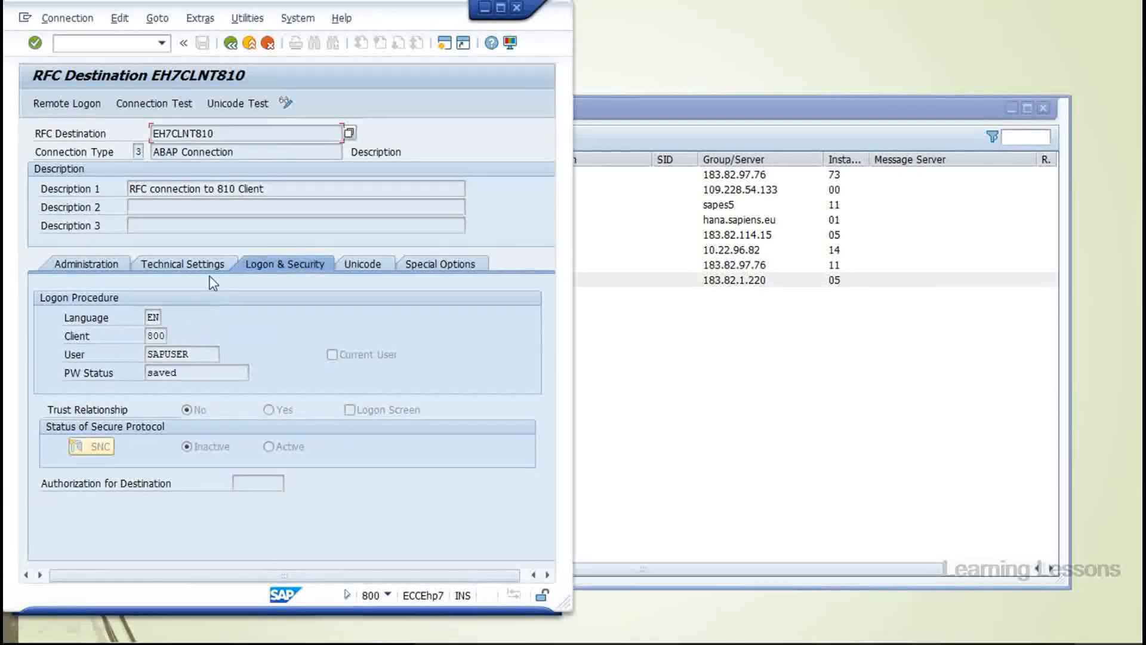
# Run the EH7CLNT810 connection test, enlarge the timed-out Connection Error results, then go back
pyautogui.click(162, 107)
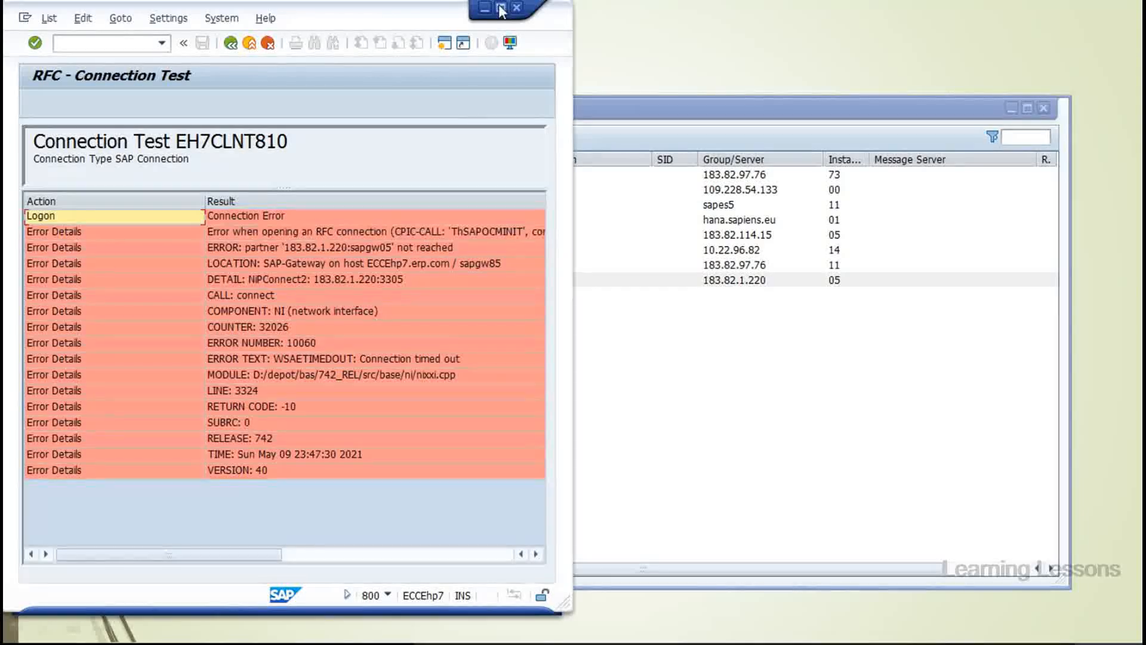
pyautogui.click(500, 8)
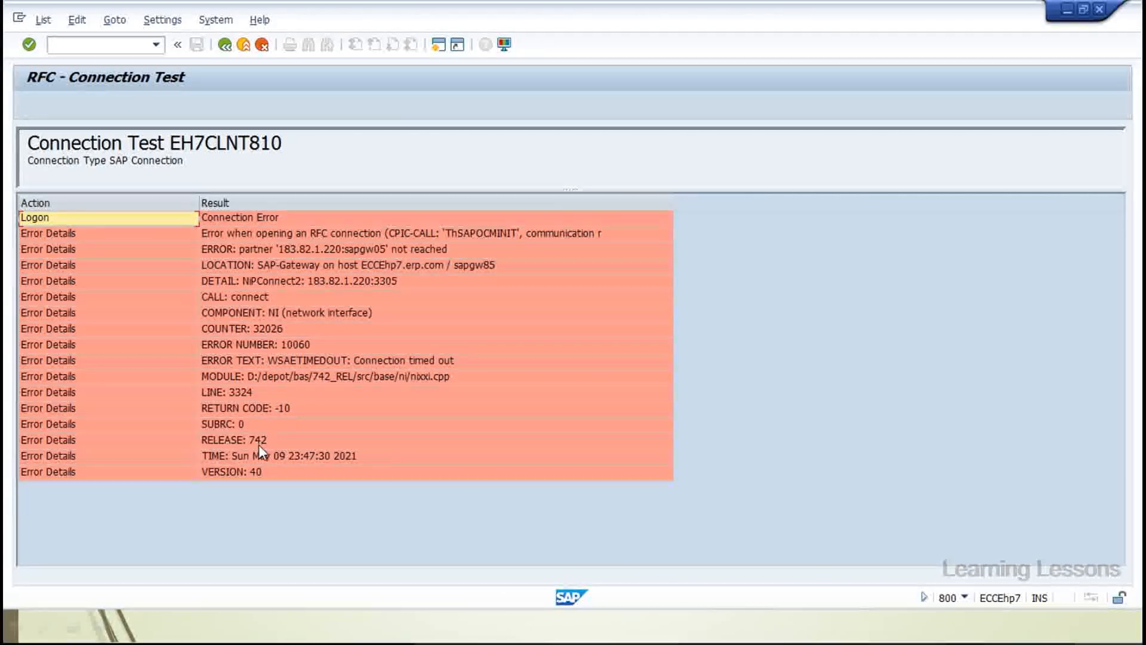
pyautogui.click(225, 44)
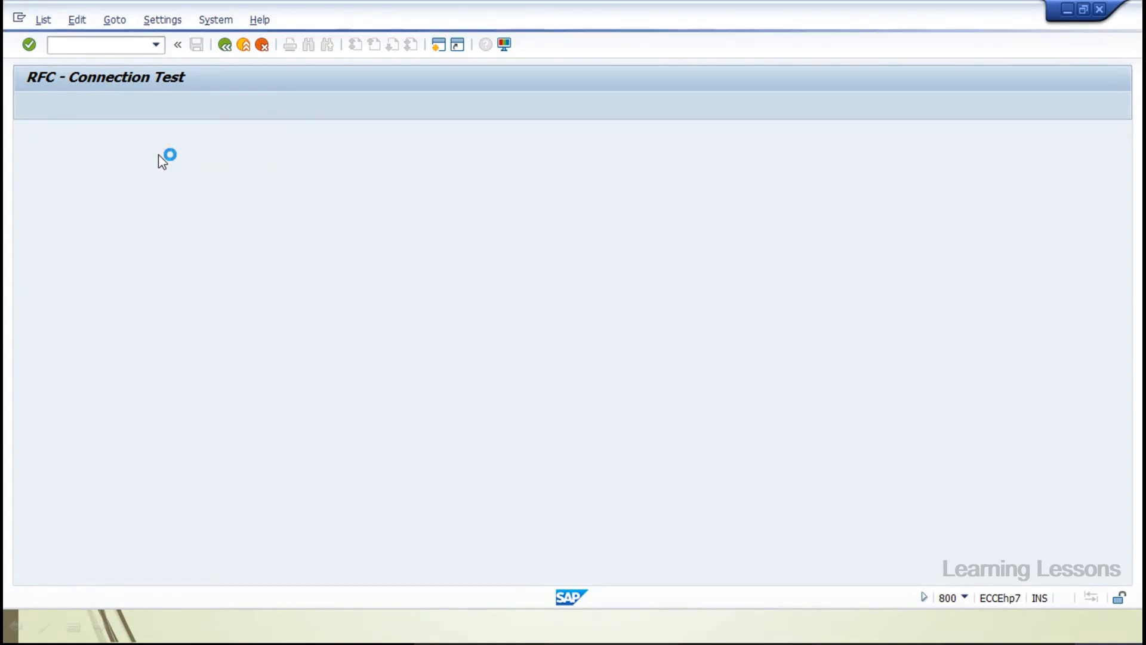
# Retest EH7CLNT810, see the gateway allocate timeout (return code 242), and return to its destination
pyautogui.click(151, 106)
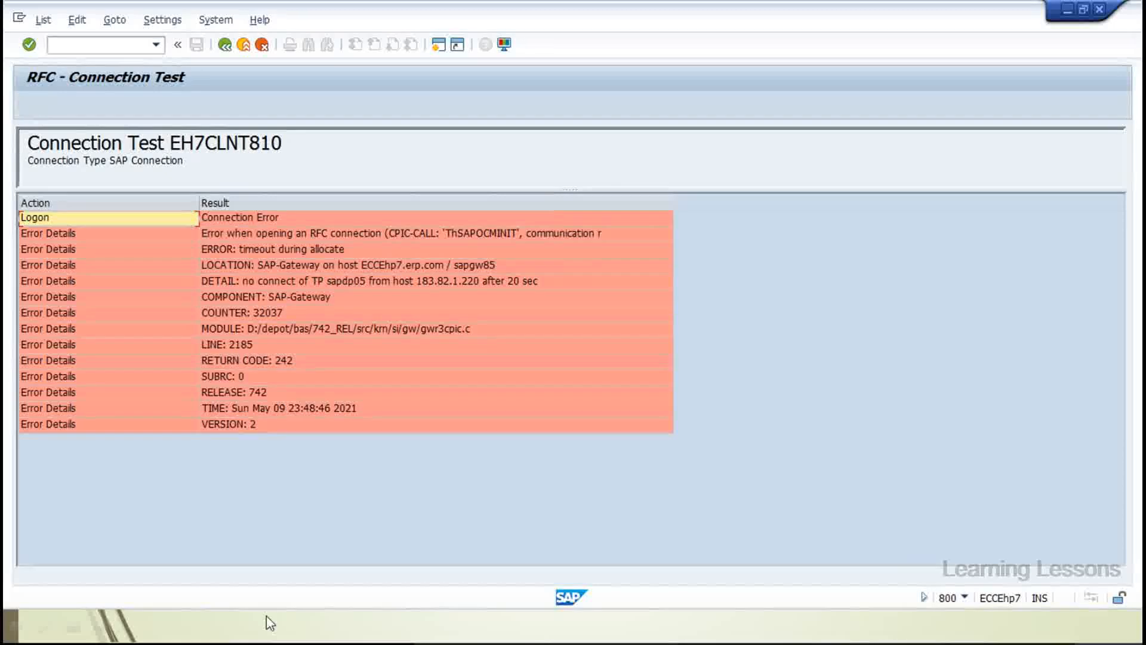
pyautogui.click(225, 45)
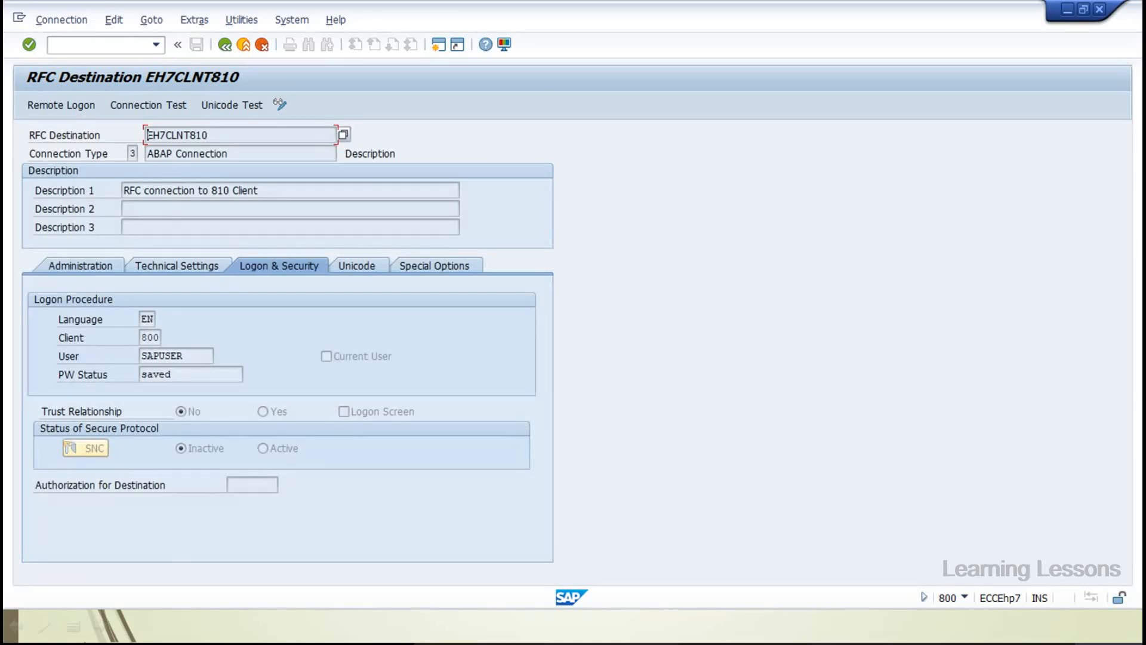
# Return to the SM59 RFC connections list and scroll down the connections tree
pyautogui.click(226, 47)
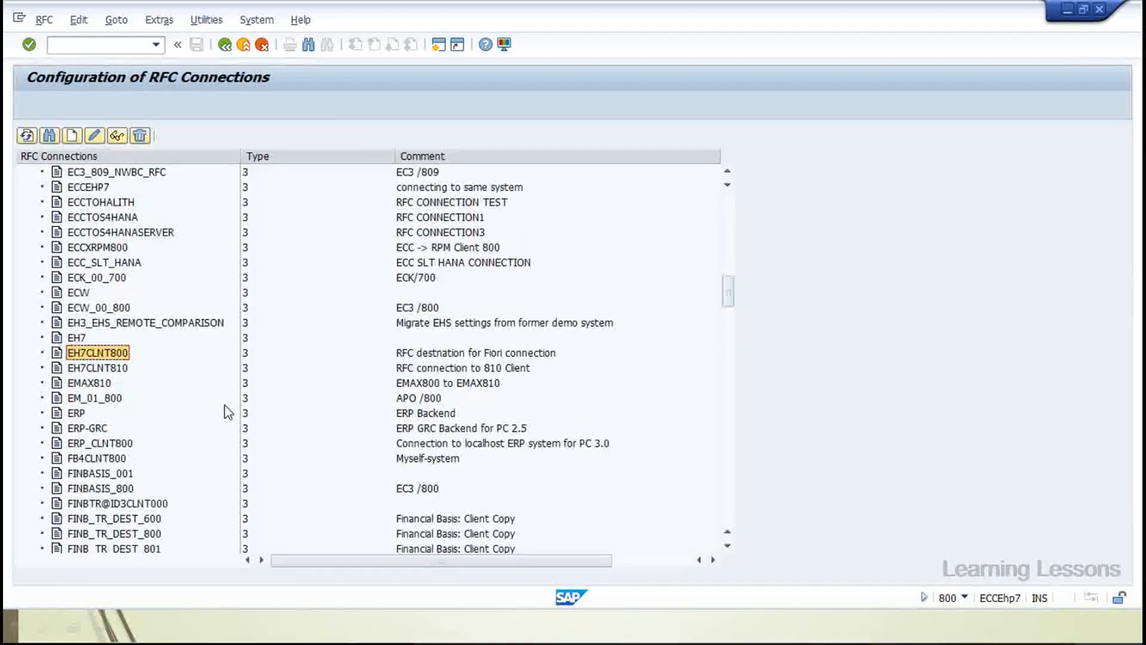
pyautogui.scroll(-5, 225, 406)
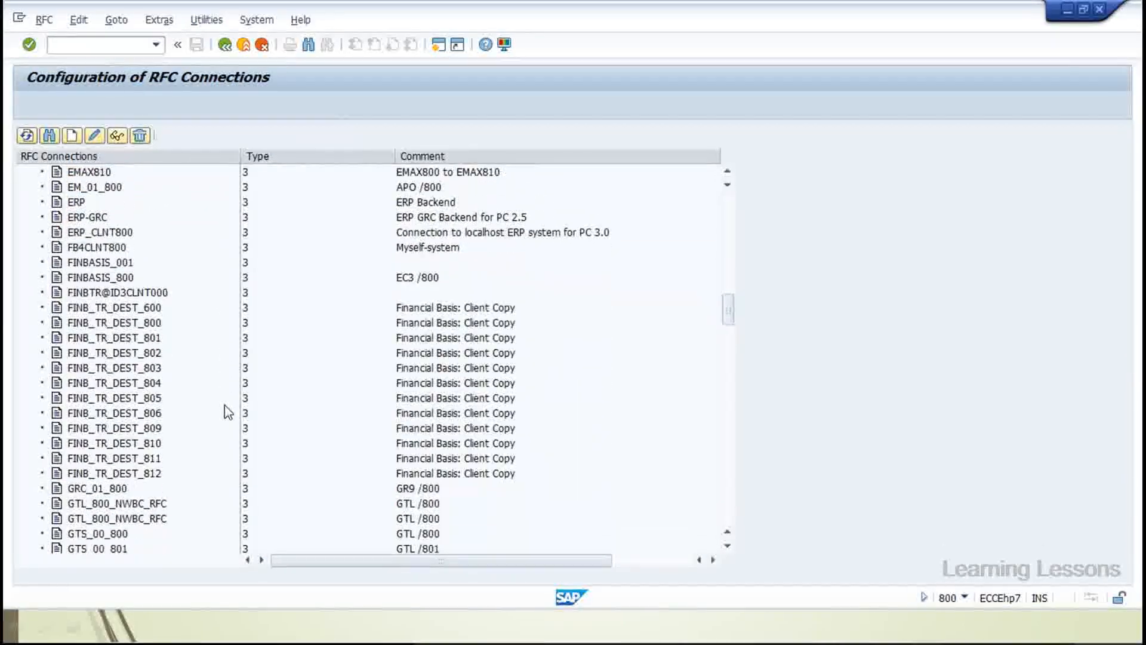
pyautogui.scroll(-4, 225, 405)
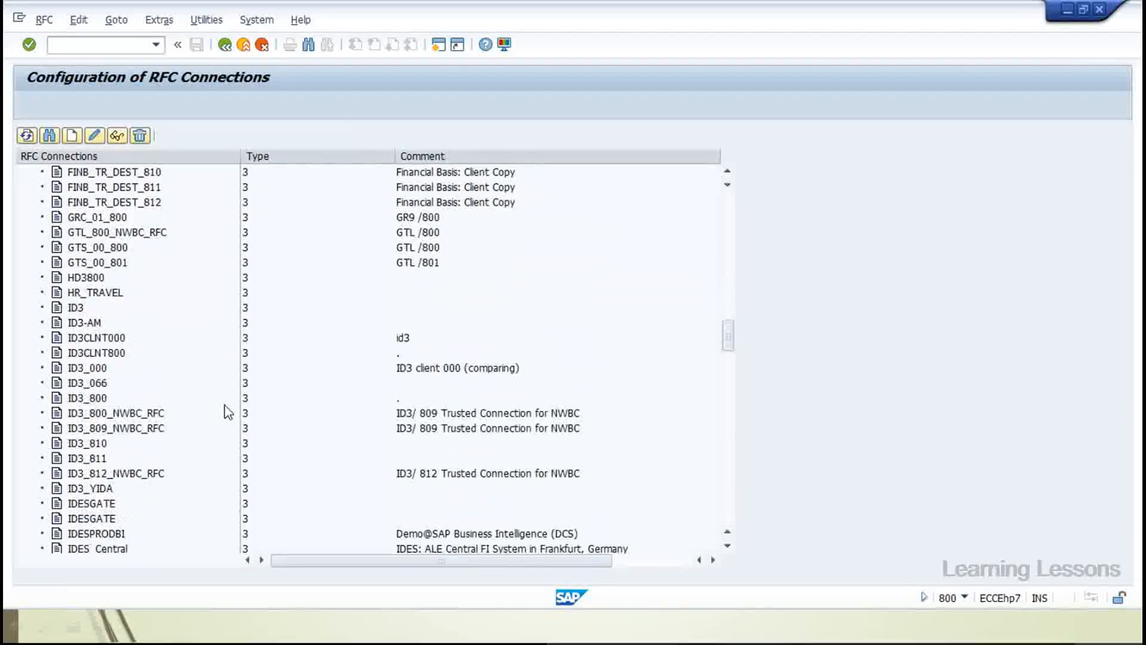
pyautogui.scroll(-7, 225, 404)
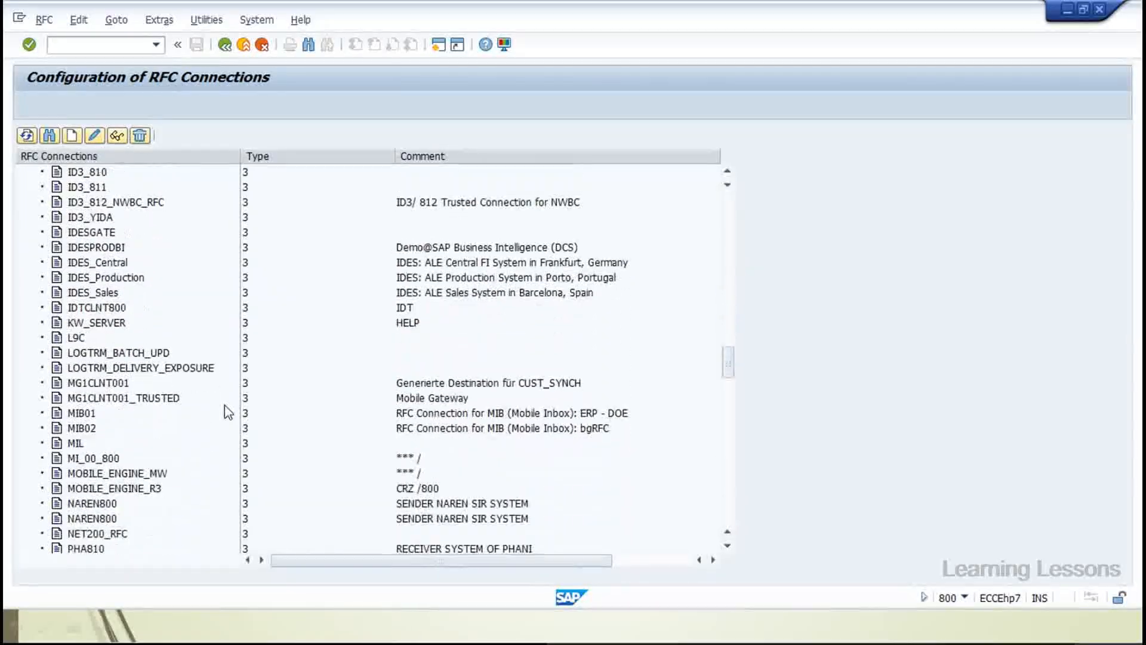
pyautogui.scroll(-5, 224, 405)
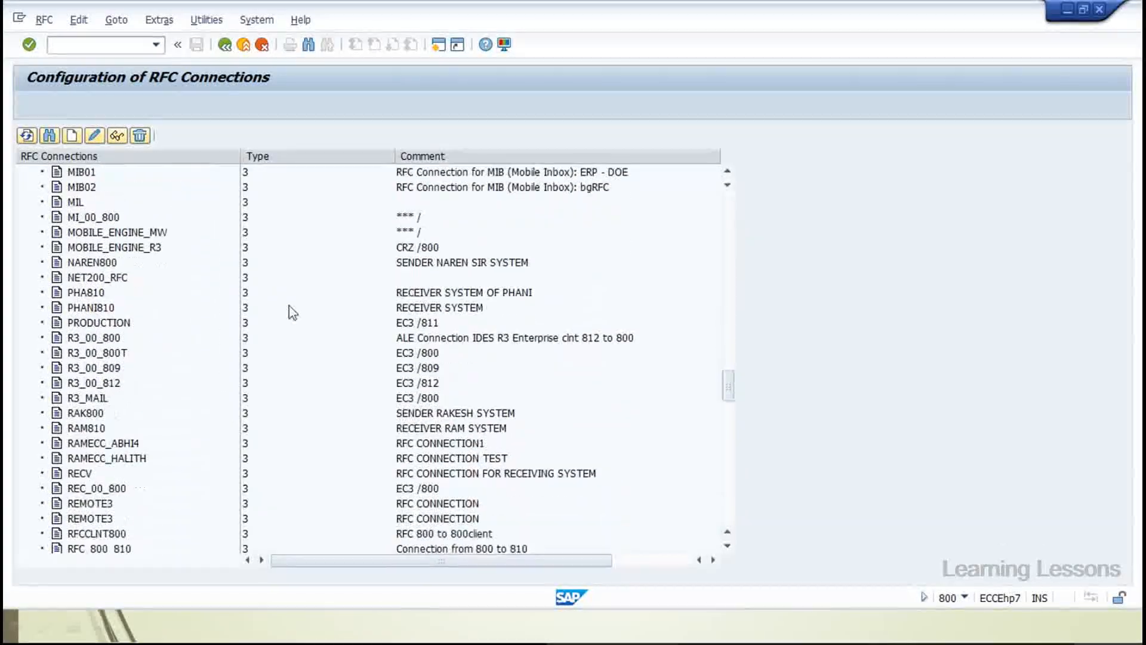
pyautogui.scroll(-3, 947, 205)
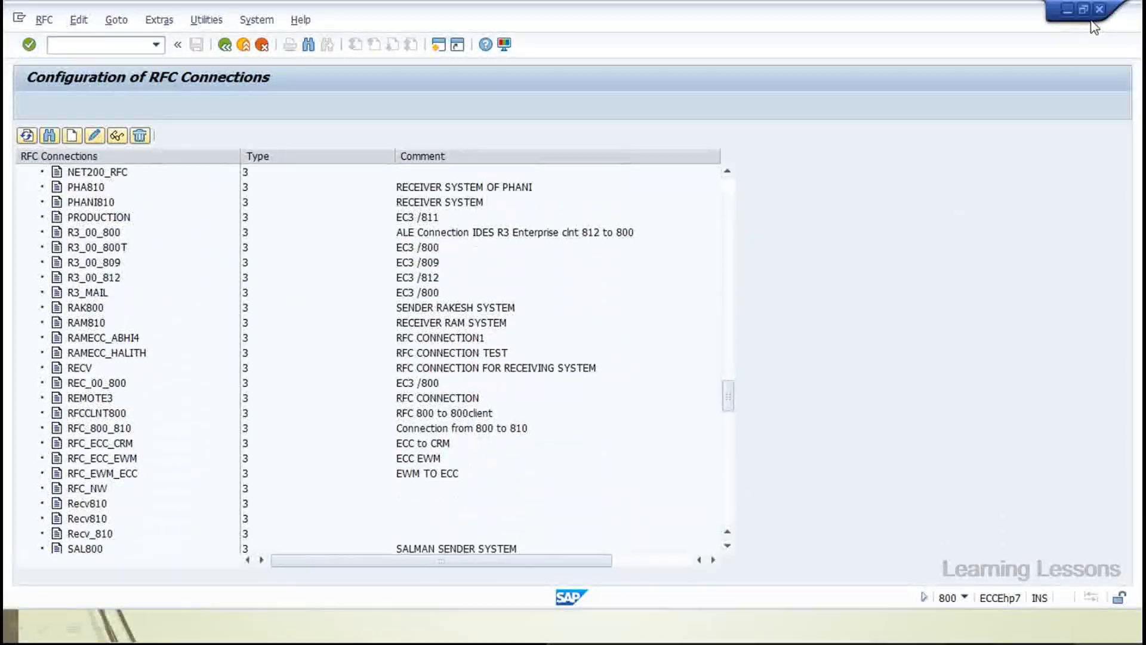
# Set the status bar to show system EH7 (3) 800, then bring the PowerPoint slideshow forward
pyautogui.click(964, 597)
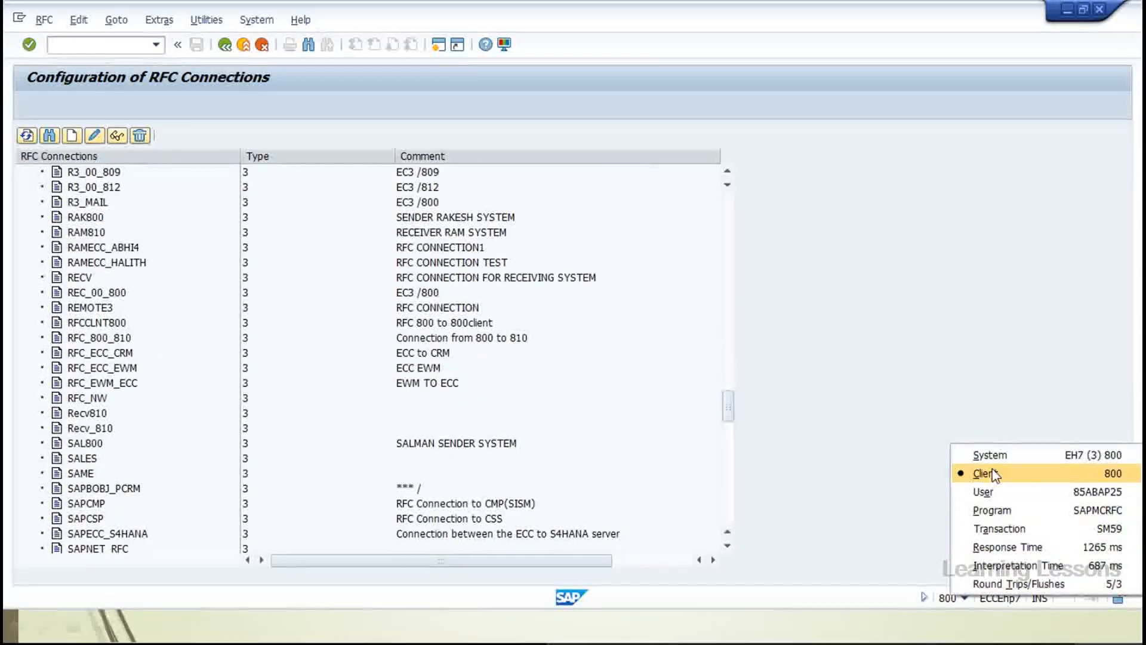
pyautogui.click(967, 457)
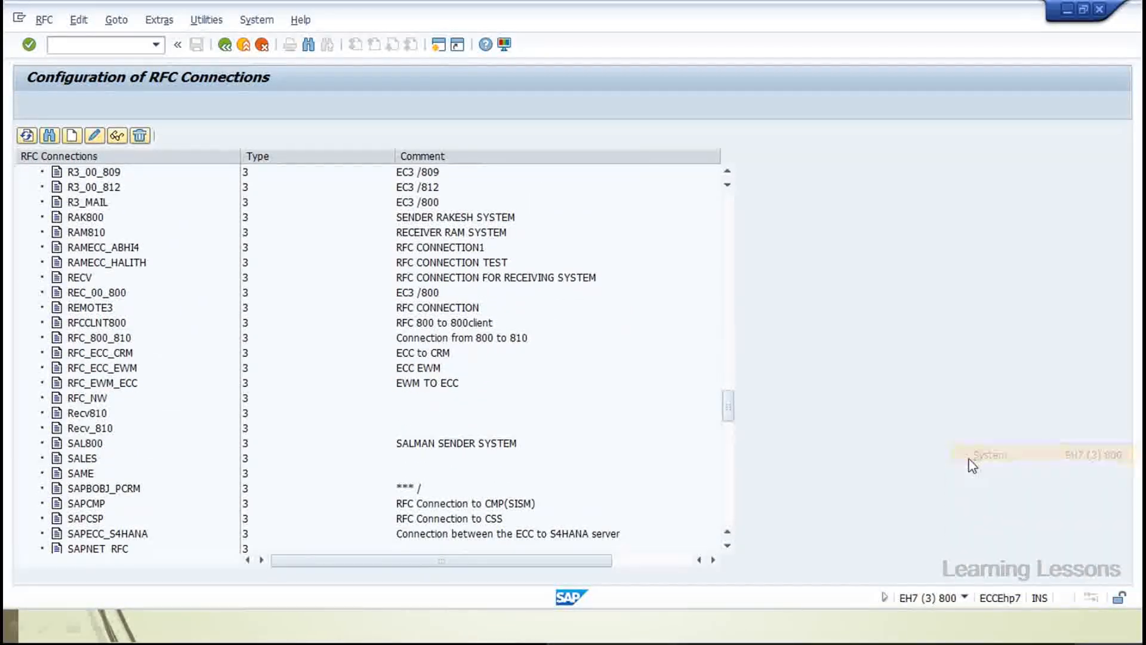
pyautogui.click(965, 597)
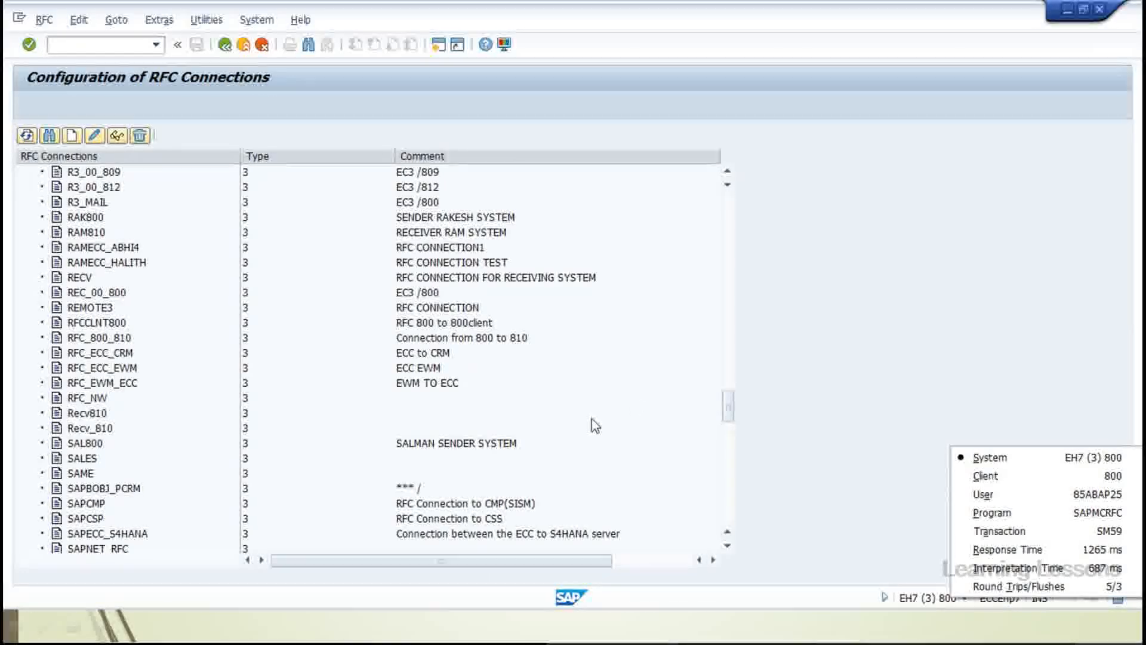
pyautogui.click(433, 625)
pyautogui.moveTo(438, 630)
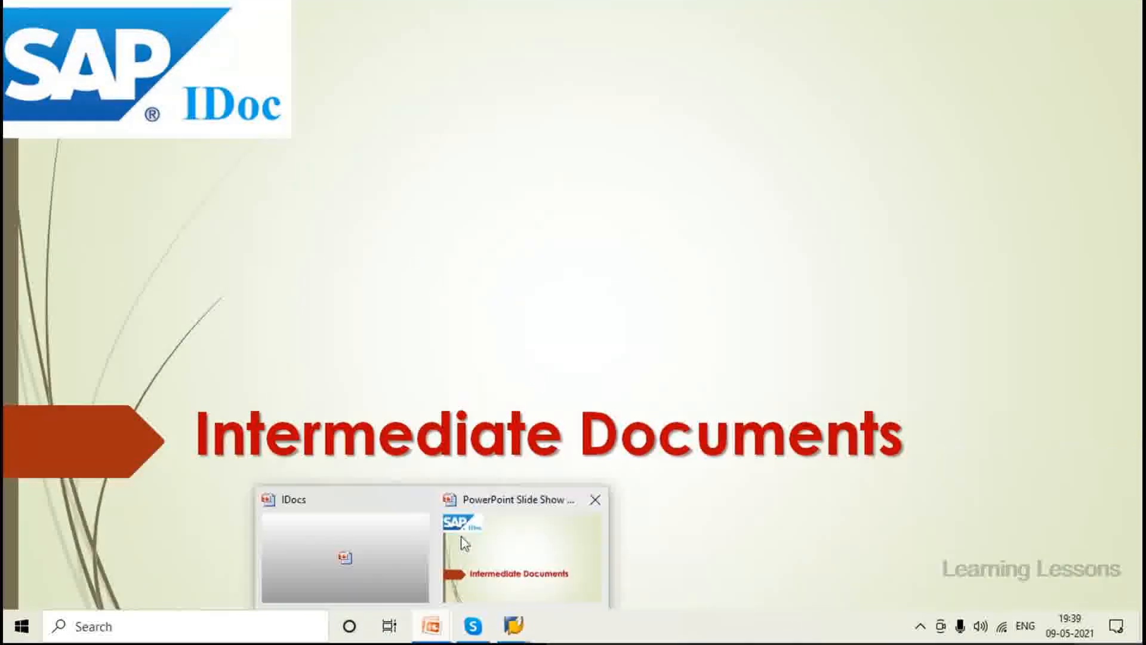
# Step the slideshow through the IDoc structure slides, then return to SAP and enter /nwe60
pyautogui.click(546, 236)
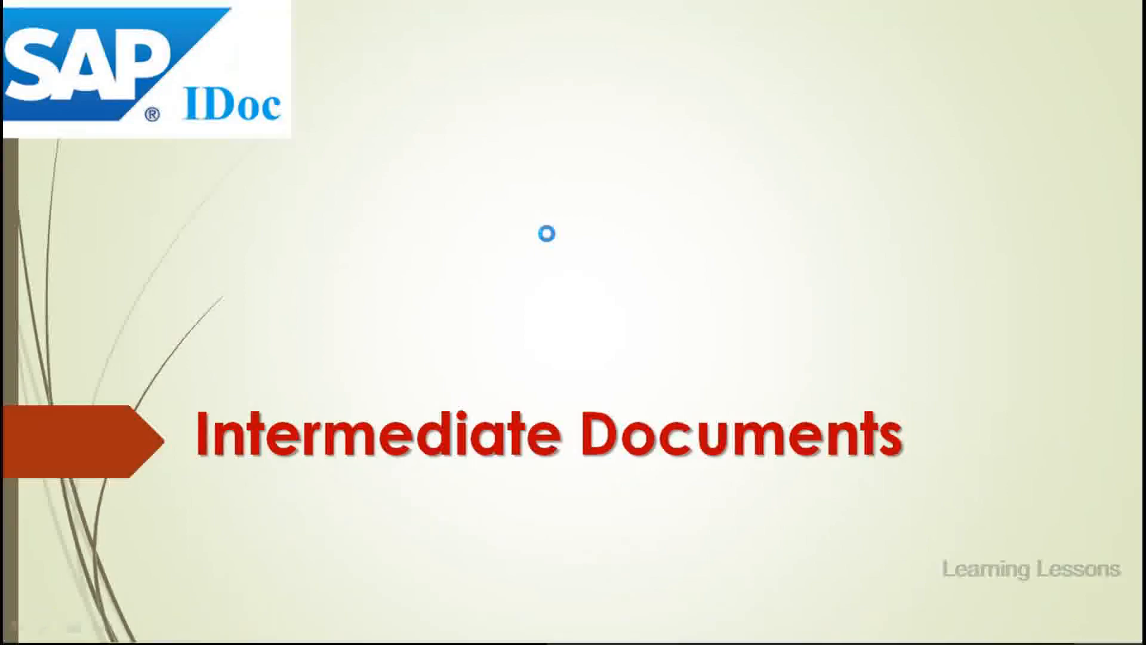
pyautogui.click(546, 234)
pyautogui.click(548, 236)
pyautogui.click(547, 234)
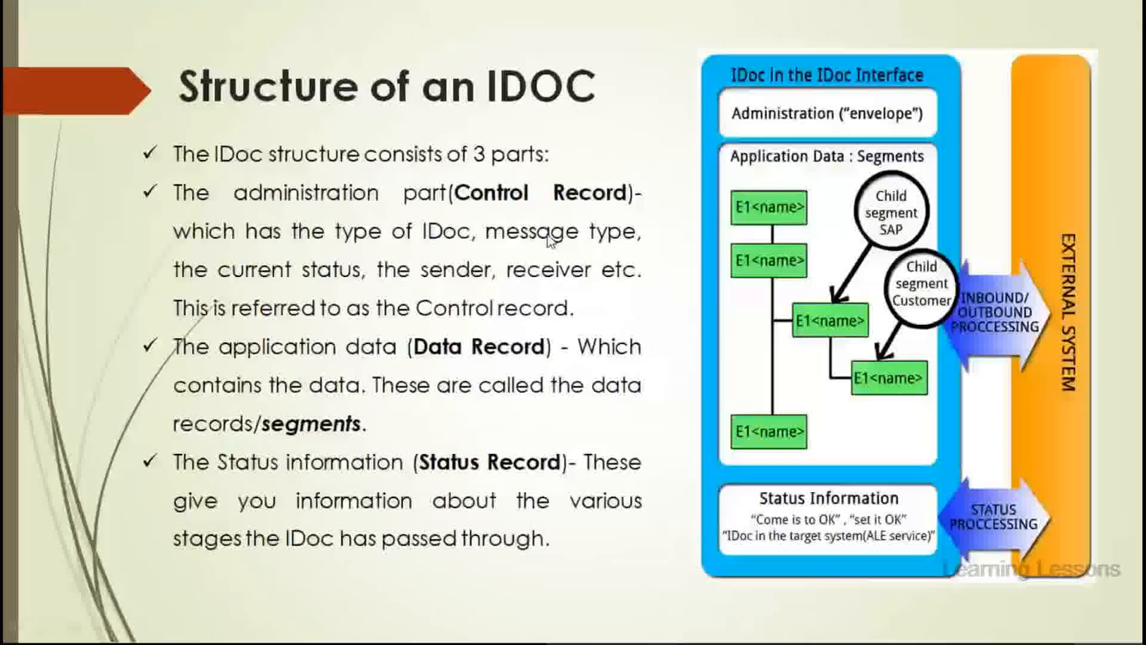
pyautogui.press('Left')
pyautogui.press('Right')
pyautogui.press('Right')
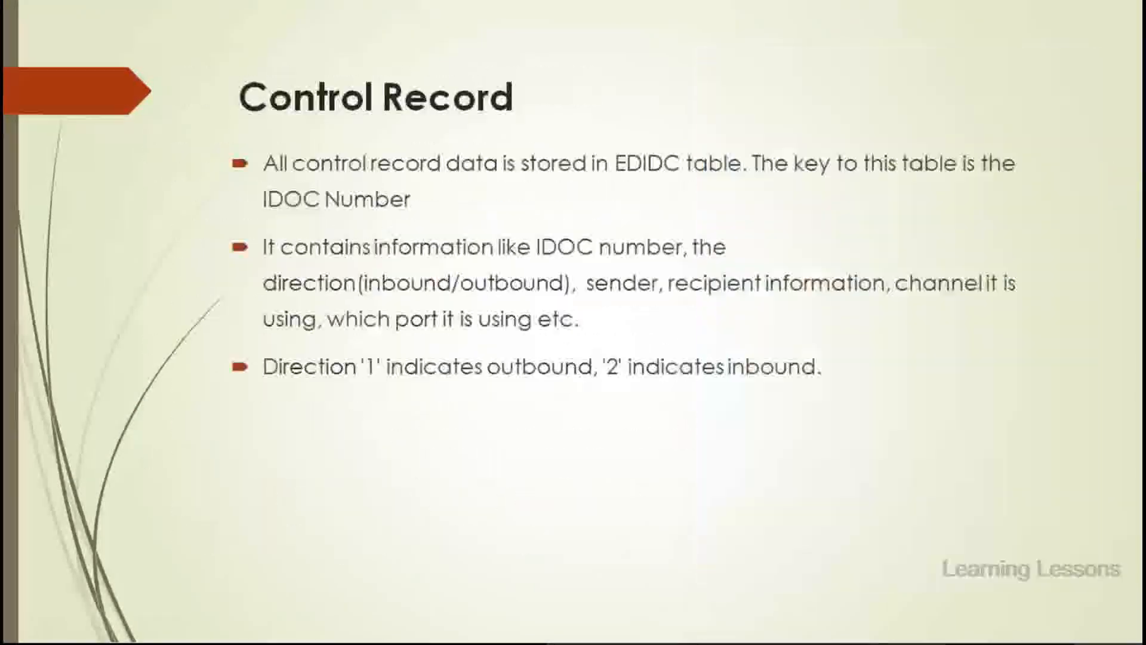
pyautogui.press('Right')
pyautogui.press('Right')
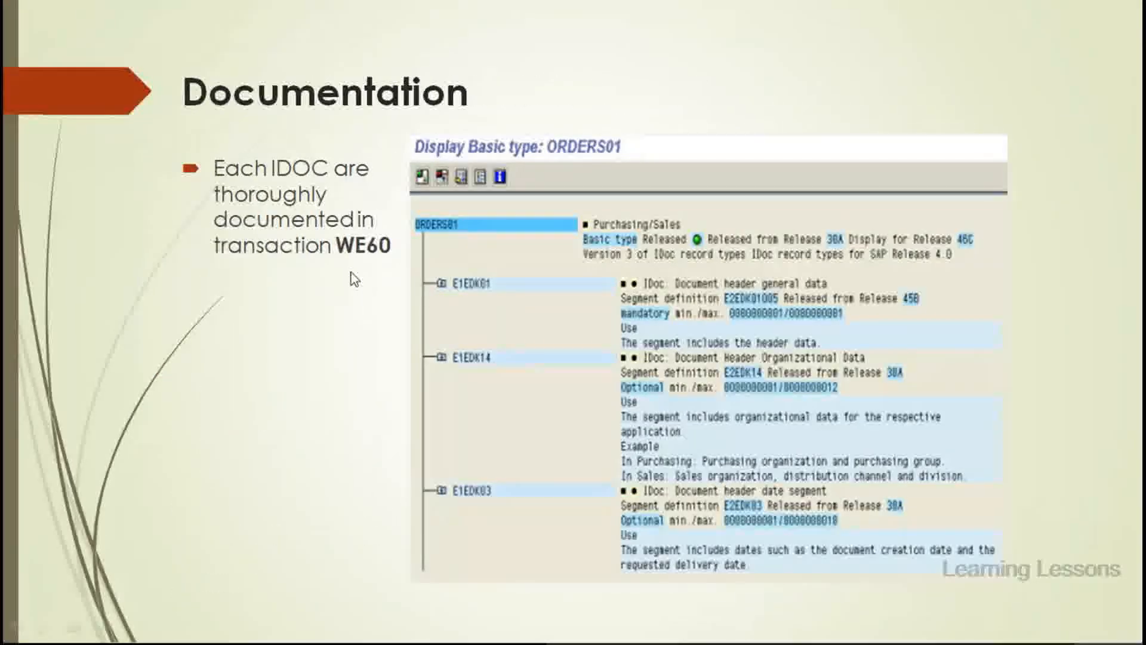
pyautogui.hotkey('alt', 'Tab')
pyautogui.write('/nwe60')
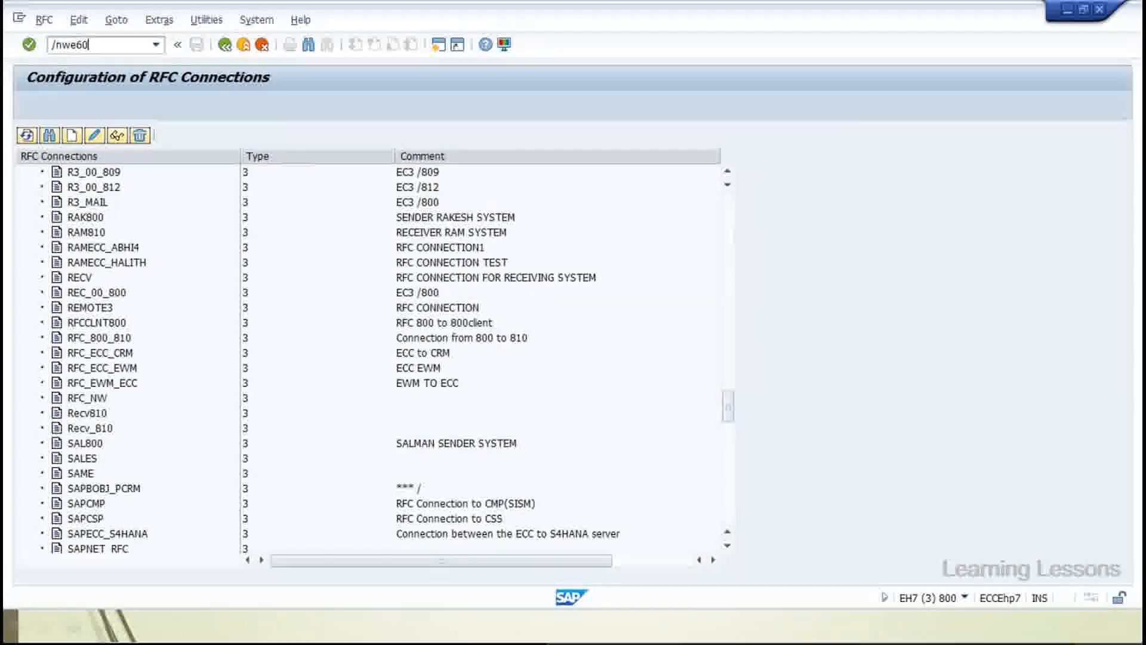
# Display the WE60 documentation for basic type ORDERS01 and point out required segment E1EDK01
pyautogui.press('Return')
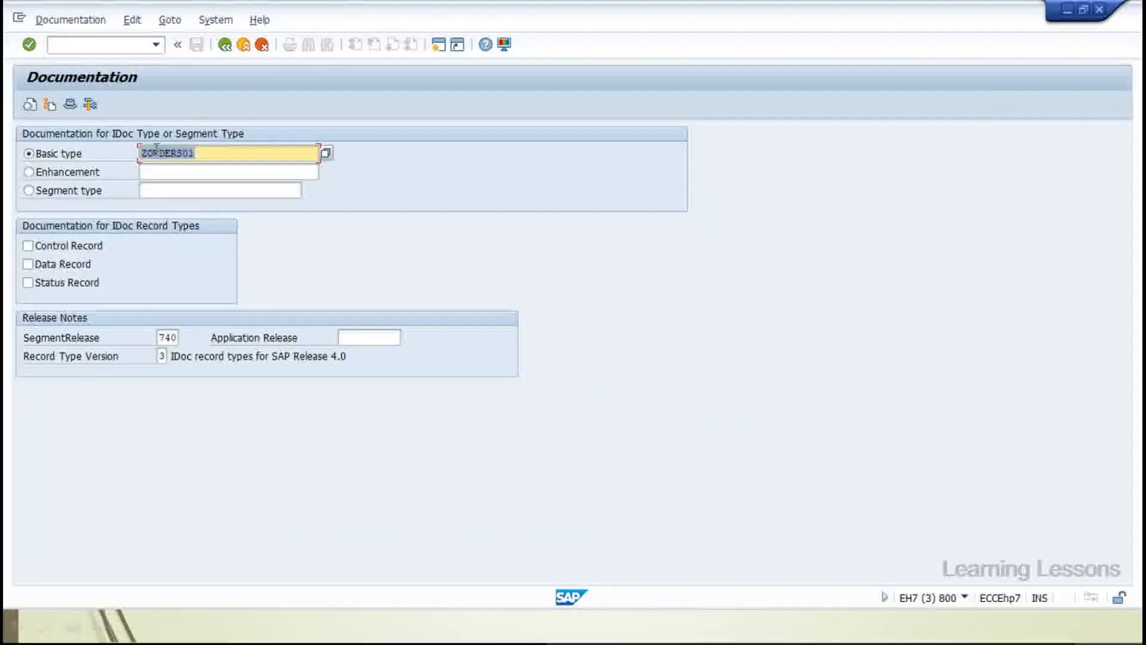
pyautogui.click(147, 153)
pyautogui.press('BackSpace')
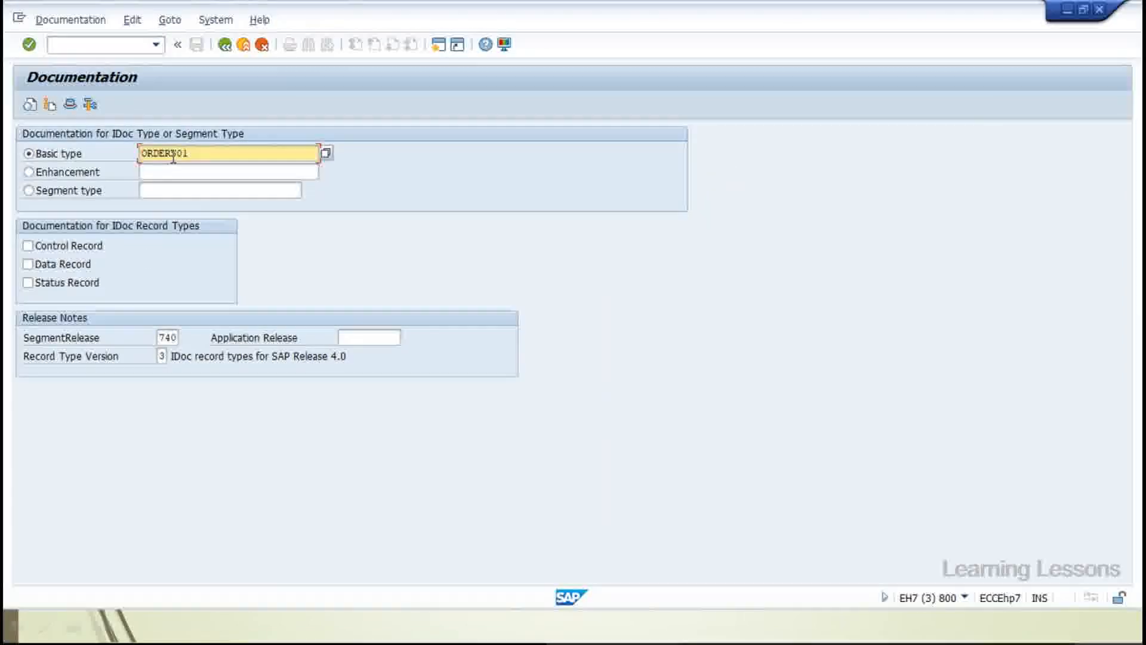
pyautogui.click(29, 107)
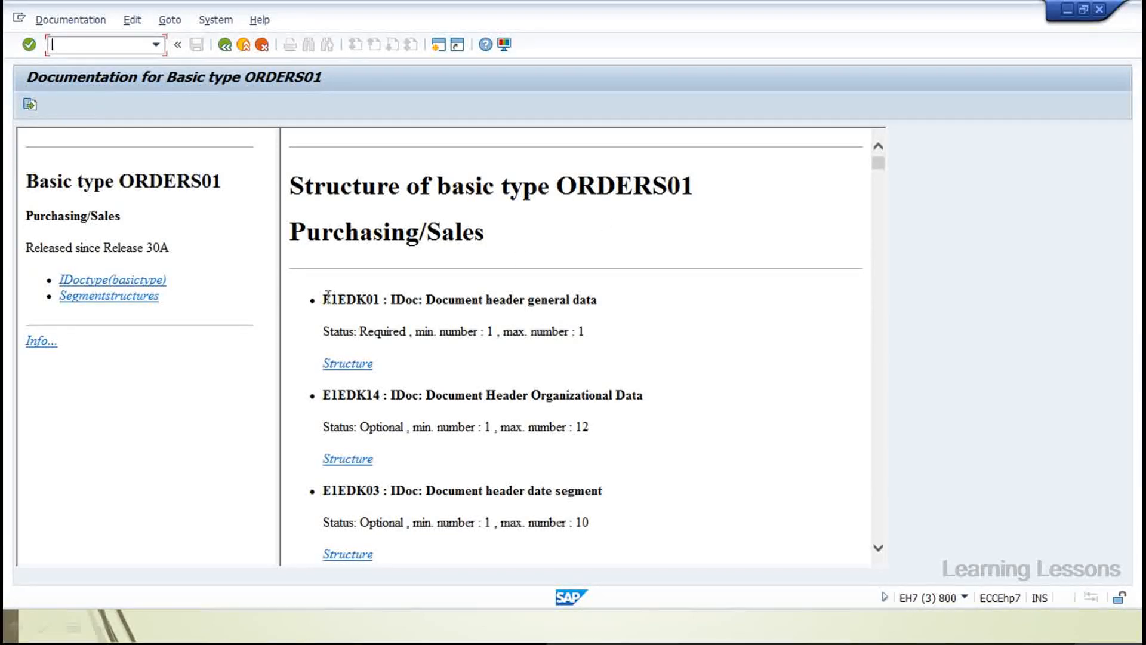
pyautogui.moveTo(327, 295); pyautogui.dragTo(378, 299)
pyautogui.click(445, 294)
# Expand E1EDK01's field list, highlighting the ACTION field, internal data type and KZABS description
pyautogui.scroll(-2, 445, 293)
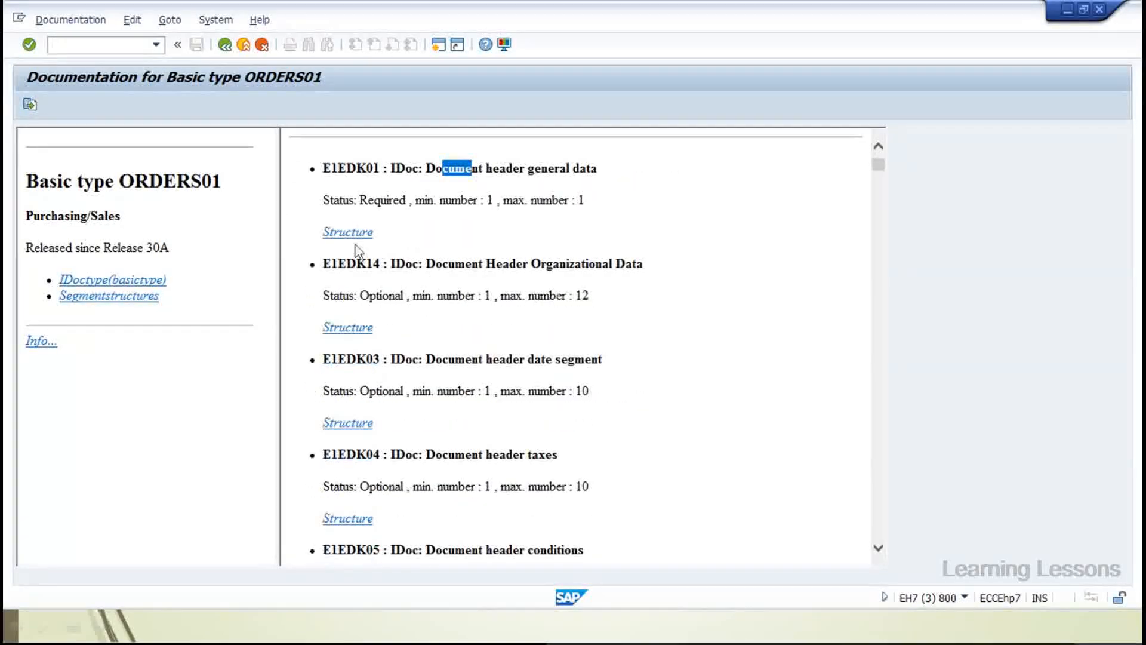
pyautogui.click(332, 234)
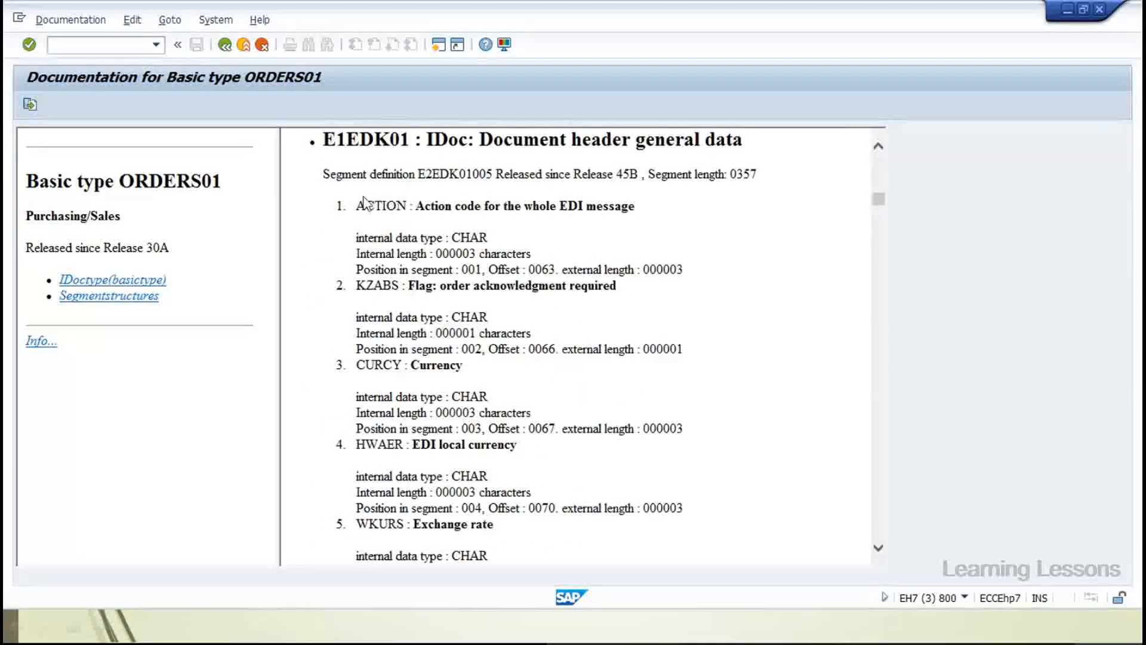
pyautogui.moveTo(364, 205); pyautogui.dragTo(402, 206)
pyautogui.moveTo(357, 238); pyautogui.dragTo(420, 238)
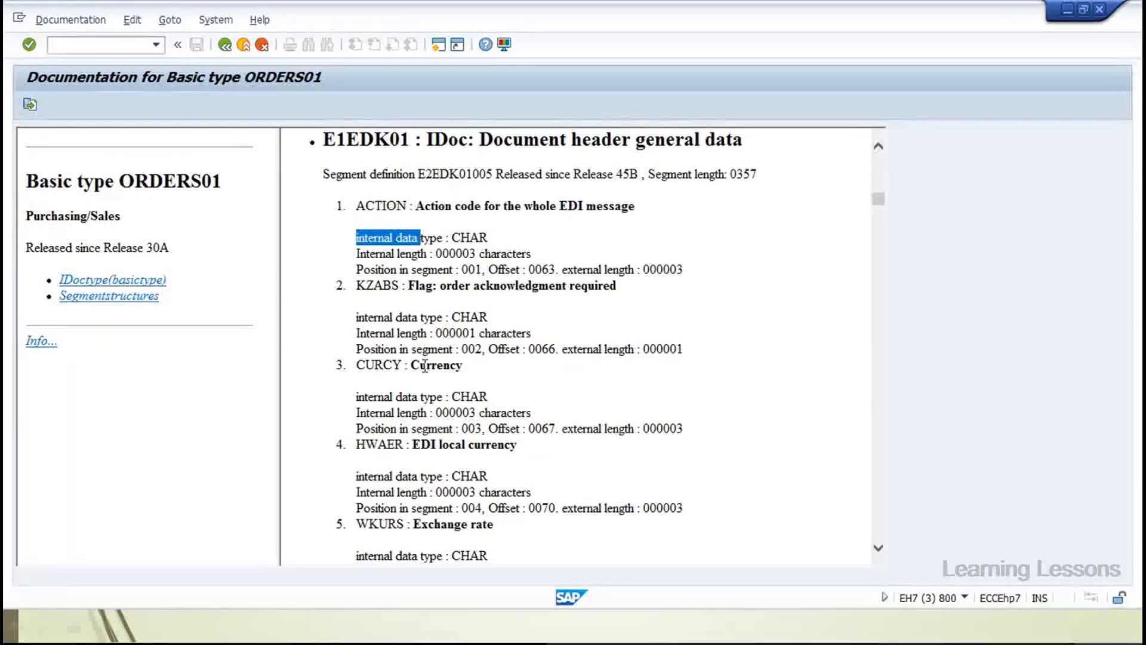
pyautogui.click(473, 246)
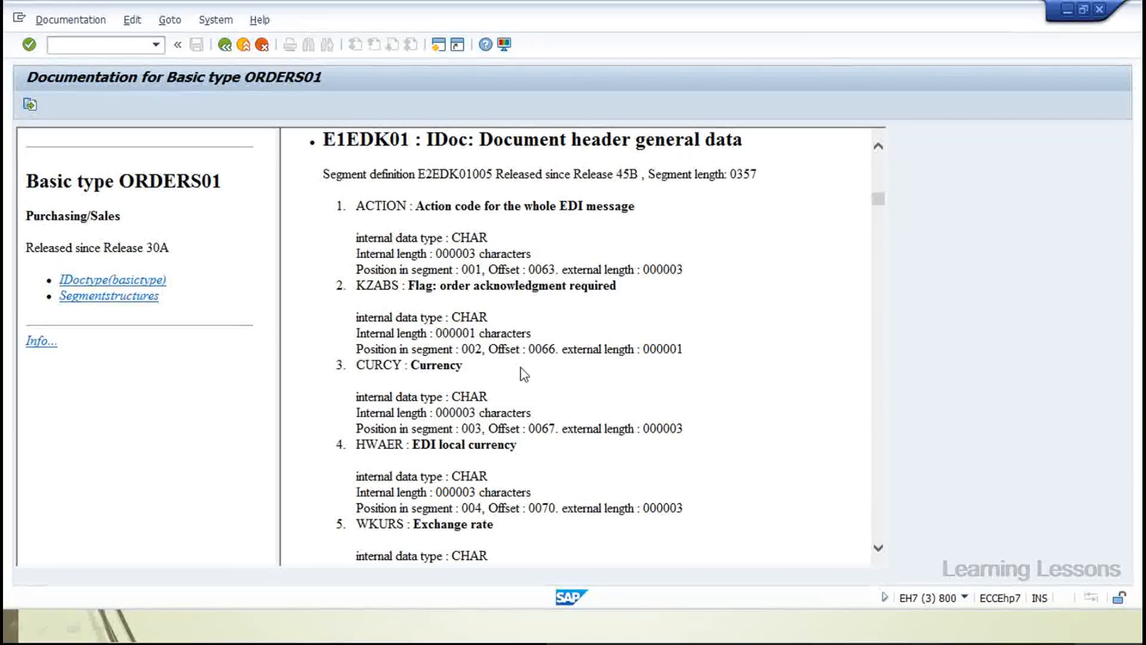
pyautogui.moveTo(440, 285); pyautogui.dragTo(549, 304)
pyautogui.moveTo(426, 365); pyautogui.dragTo(450, 364)
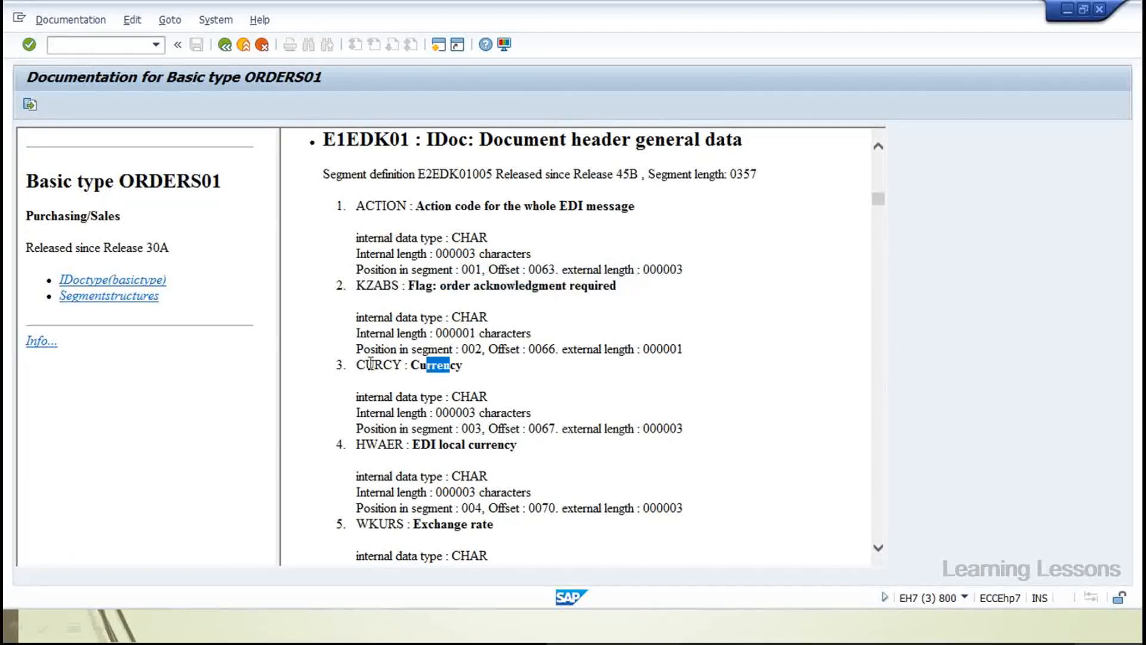
# Scroll to the ZTERM field and highlight its CHAR data type and 000017-character length
pyautogui.scroll(-3, 394, 357)
pyautogui.scroll(-1, 395, 357)
pyautogui.moveTo(412, 312); pyautogui.dragTo(517, 313)
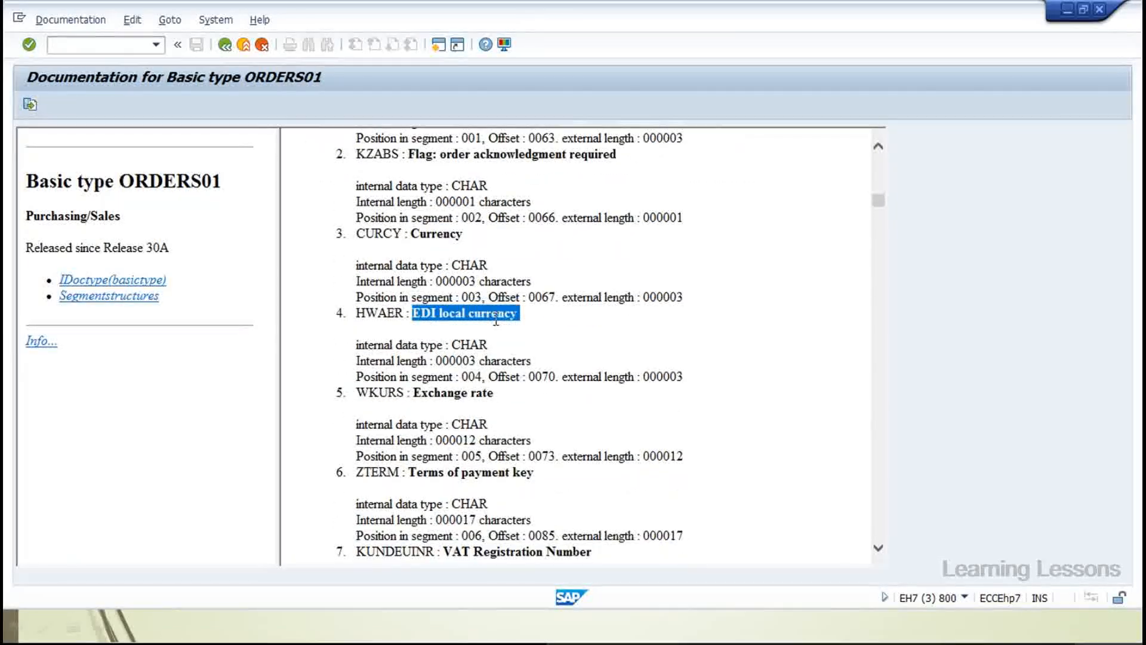
pyautogui.moveTo(425, 393); pyautogui.dragTo(500, 392)
pyautogui.scroll(-3, 500, 393)
pyautogui.moveTo(445, 341); pyautogui.dragTo(512, 341)
pyautogui.moveTo(355, 341); pyautogui.dragTo(402, 341)
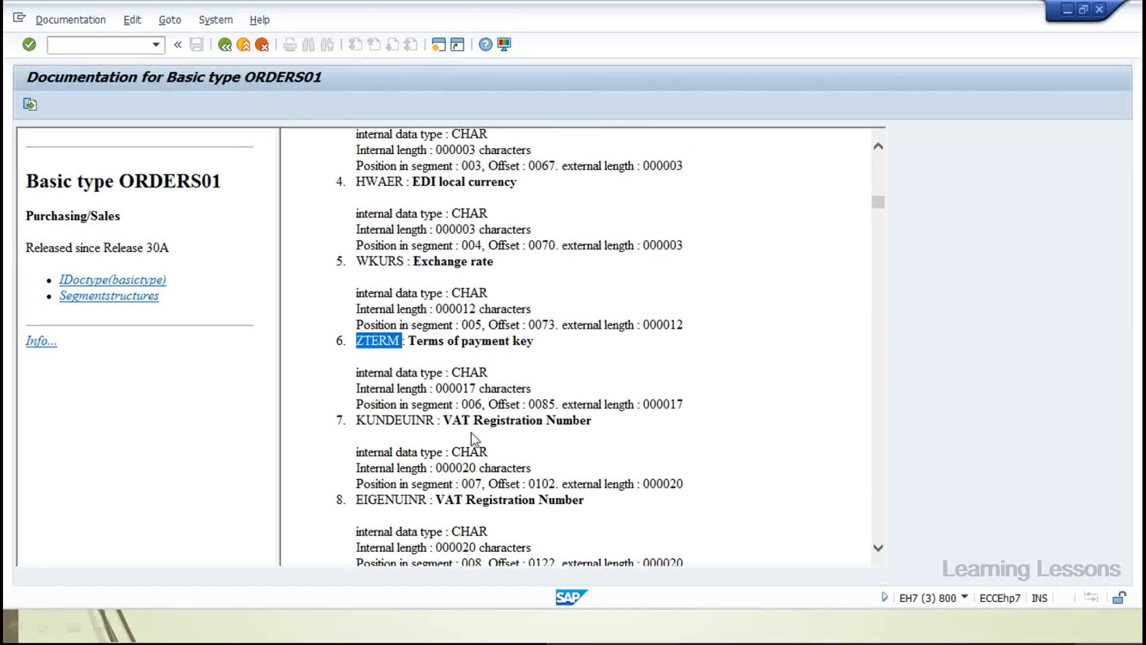
pyautogui.doubleClick(462, 373)
pyautogui.moveTo(436, 388); pyautogui.dragTo(531, 388)
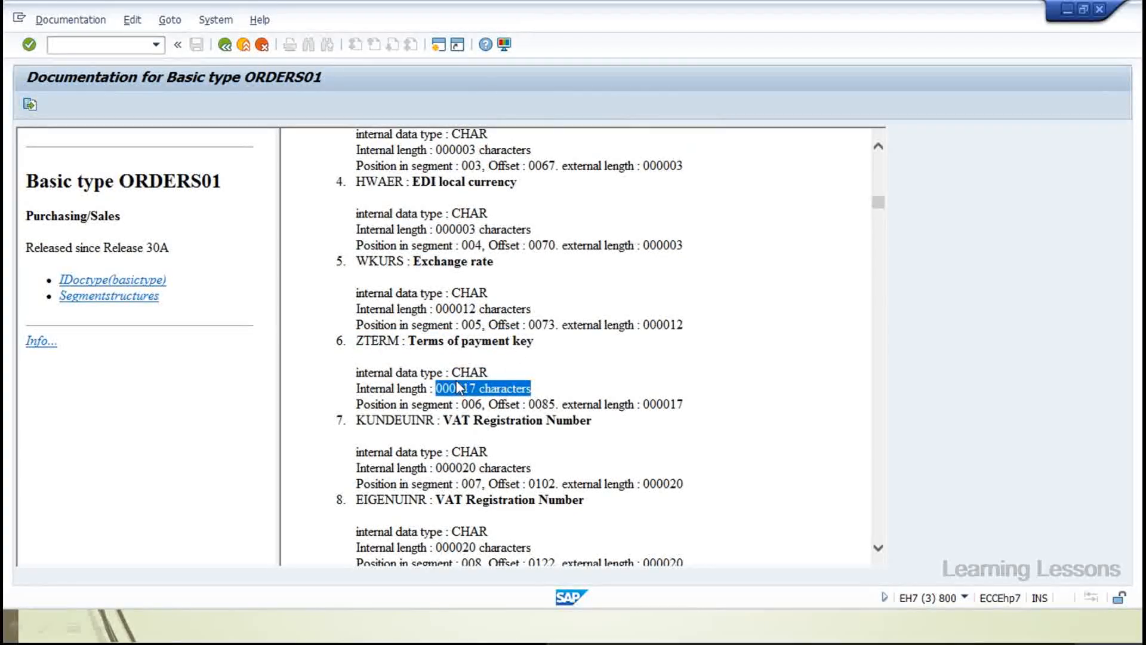
# Highlight the Position in segment label, QUALF description and ORGID offset, then scroll back up
pyautogui.scroll(-20, 457, 388)
pyautogui.scroll(-11, 457, 381)
pyautogui.moveTo(374, 208); pyautogui.dragTo(402, 208)
pyautogui.moveTo(366, 274); pyautogui.dragTo(392, 275)
pyautogui.moveTo(357, 338); pyautogui.dragTo(452, 338)
pyautogui.moveTo(448, 274); pyautogui.dragTo(561, 274)
pyautogui.moveTo(489, 338); pyautogui.dragTo(512, 353)
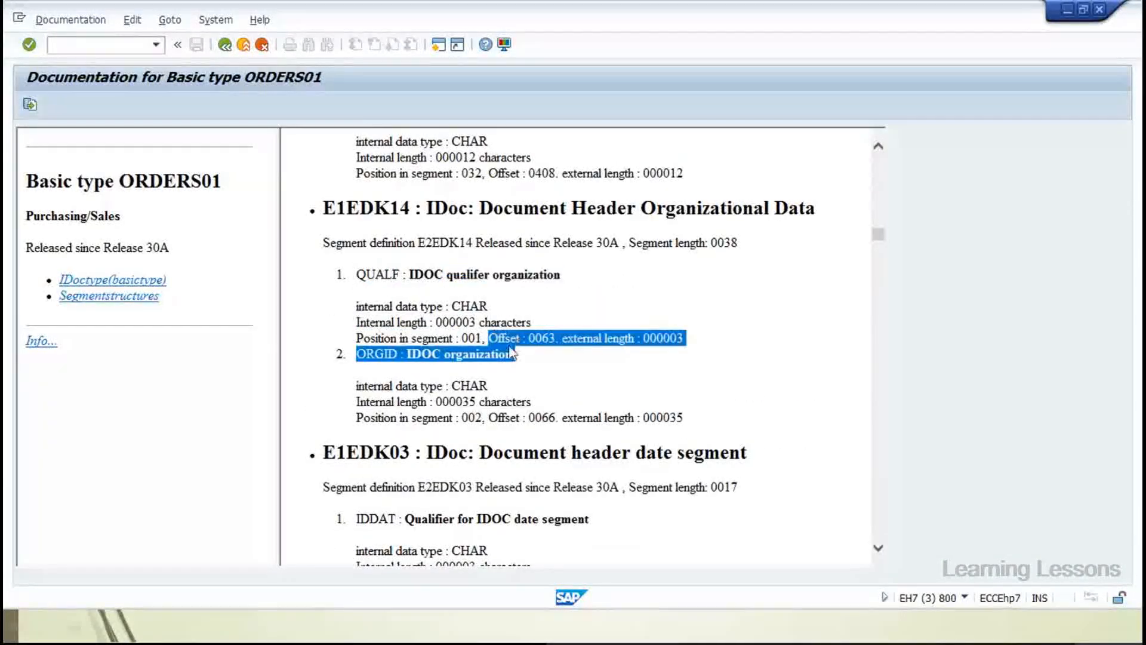
pyautogui.scroll(-7, 461, 351)
pyautogui.scroll(20, 460, 347)
pyautogui.scroll(20, 459, 347)
pyautogui.scroll(15, 461, 350)
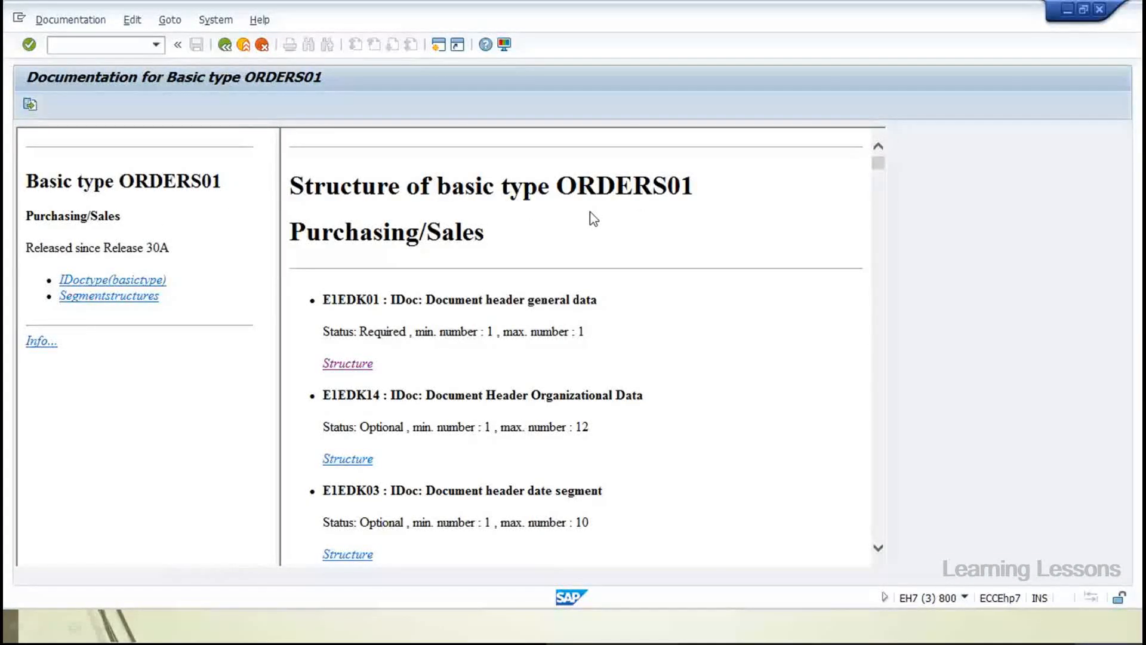
pyautogui.hotkey('alt', 'Tab')
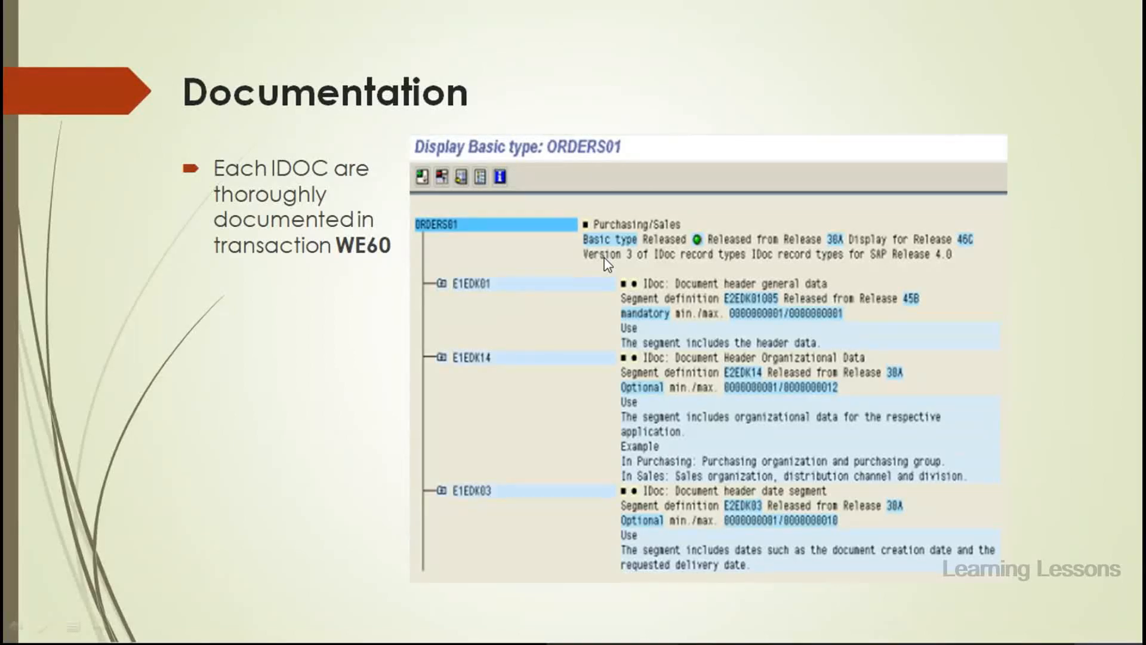
# Advance through Partner Profiles, Port and The Outbound Process to The Inbound Process slide, then return to SAP
pyautogui.press('Right')
pyautogui.press('Right')
pyautogui.press('Right')
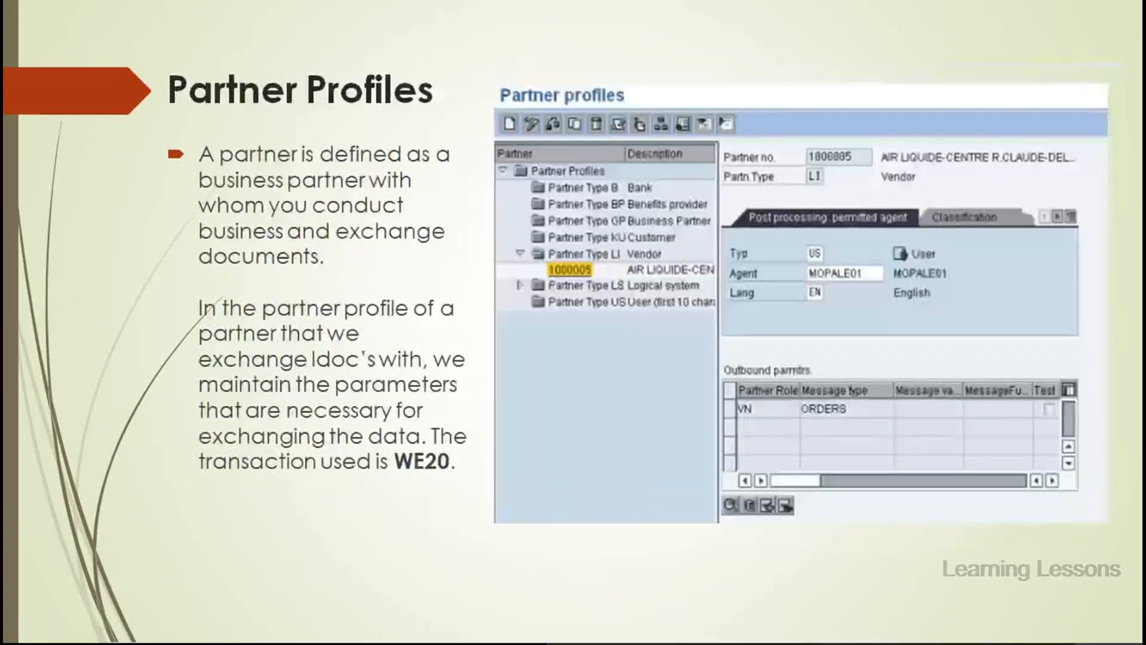
pyautogui.press('Right')
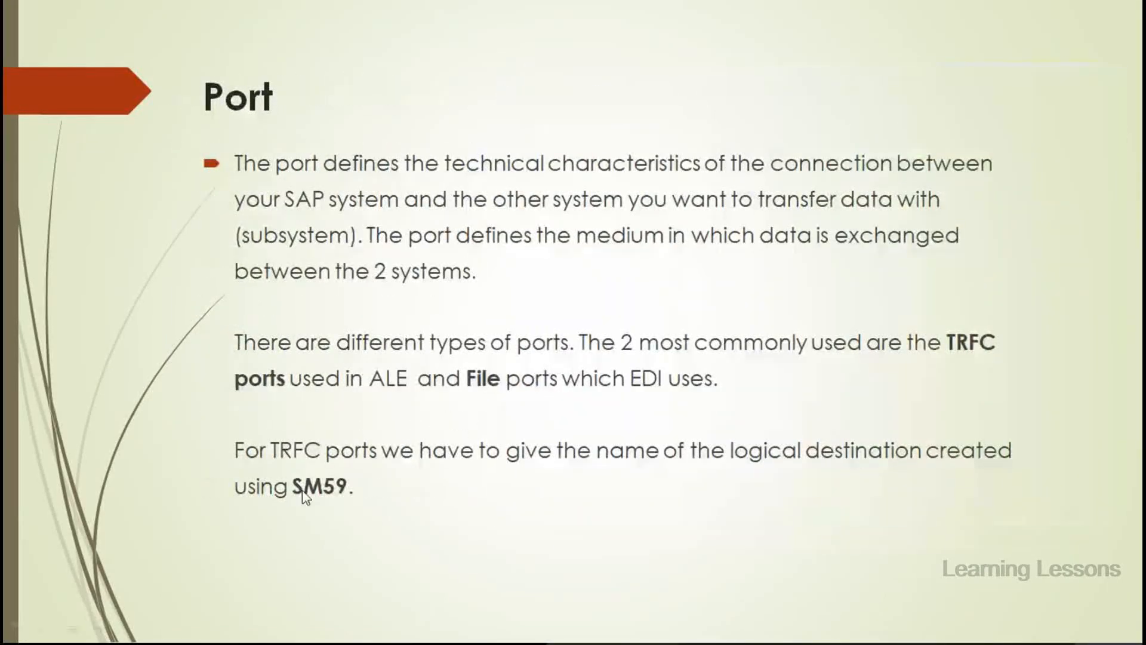
pyautogui.click(390, 470)
pyautogui.click(390, 469)
pyautogui.click(385, 469)
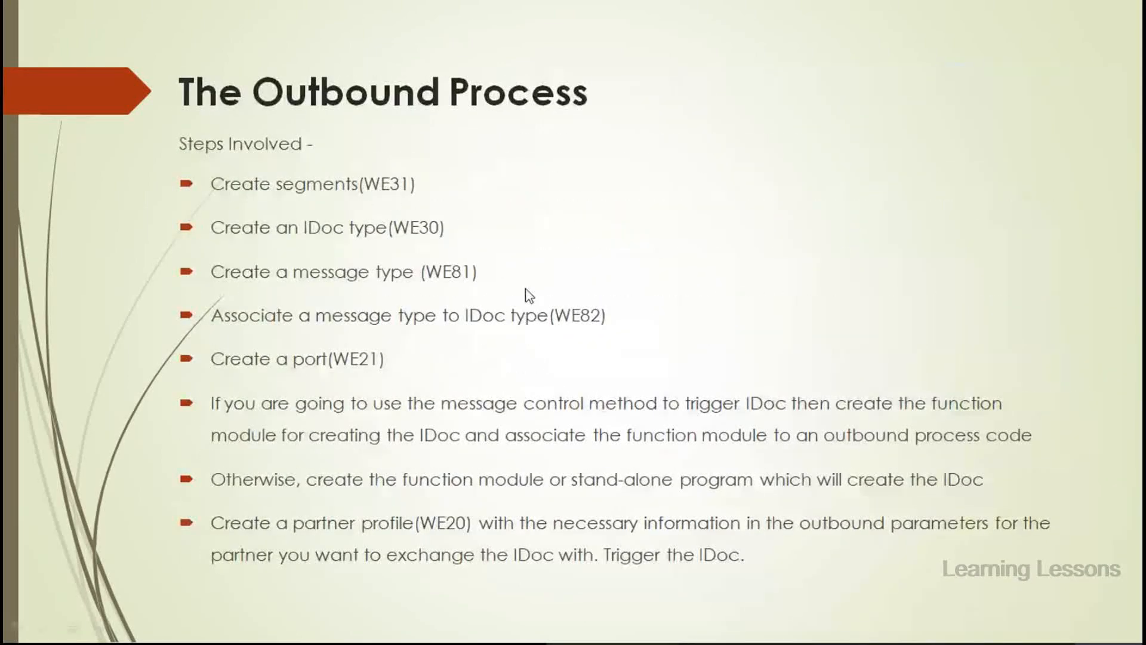
pyautogui.click(463, 441)
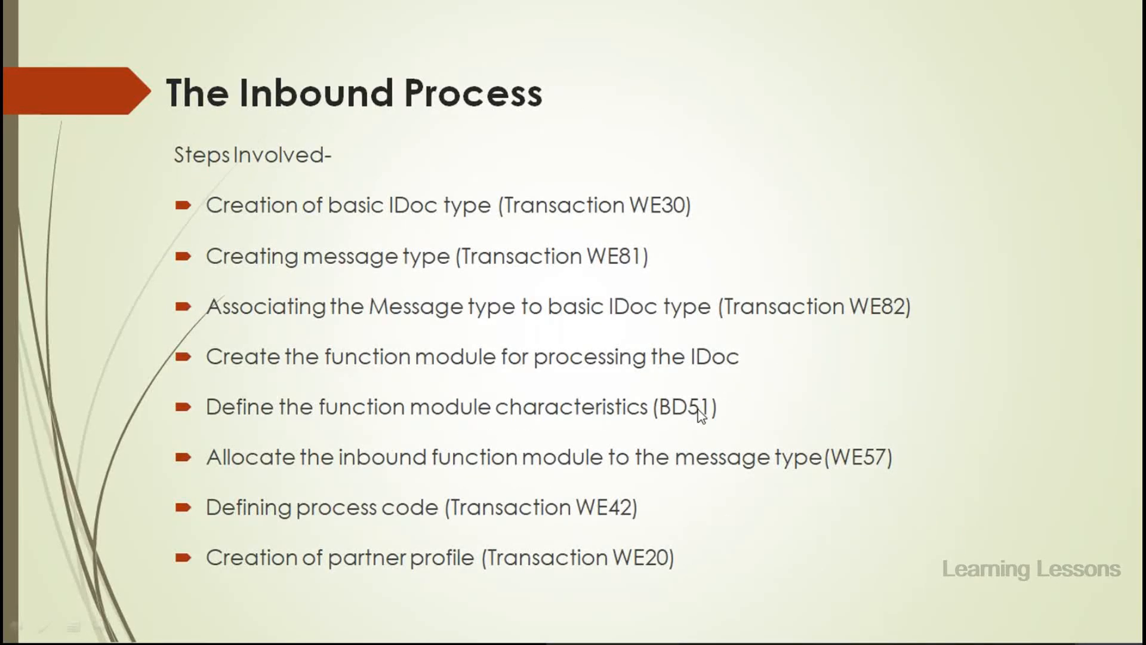
pyautogui.hotkey('alt', 'Tab')
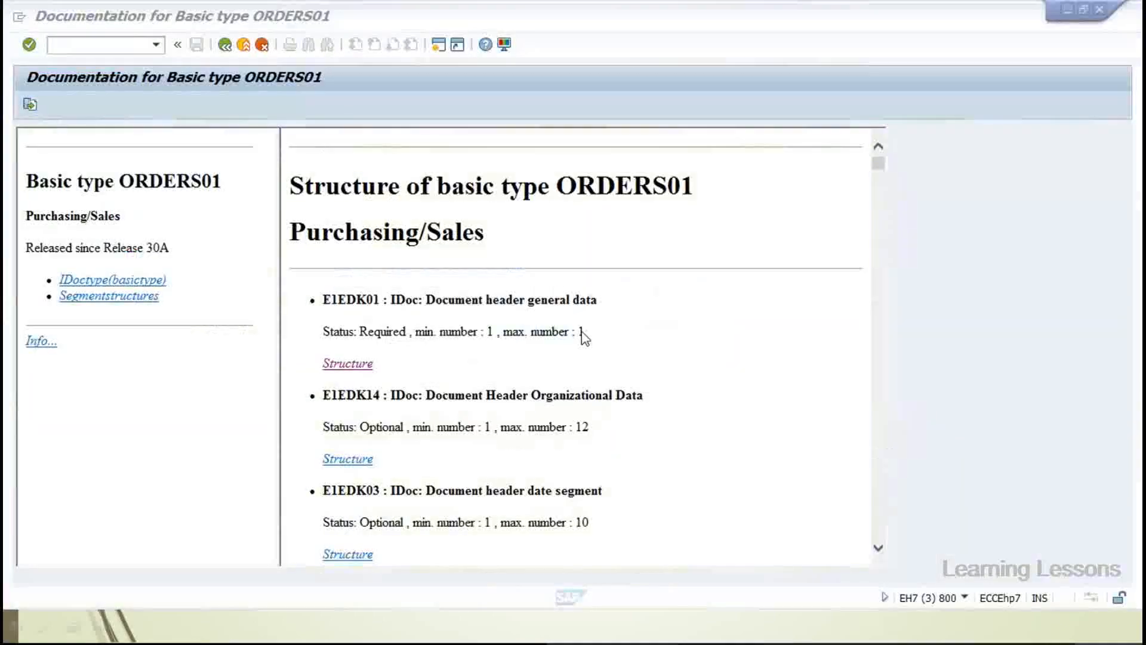
# Run /nbd51 and acknowledge the cross-client notice to open the 372-entry inbound module table
pyautogui.click(114, 45)
pyautogui.write('/nbd51')
pyautogui.press('Return')
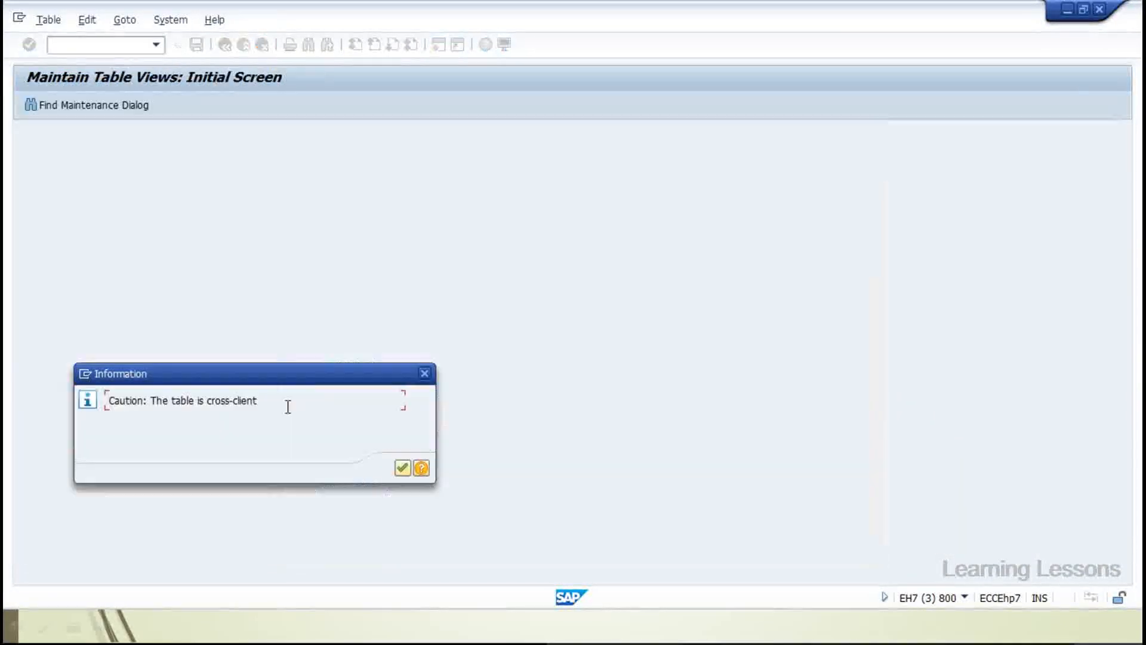
pyautogui.moveTo(173, 395); pyautogui.dragTo(284, 396)
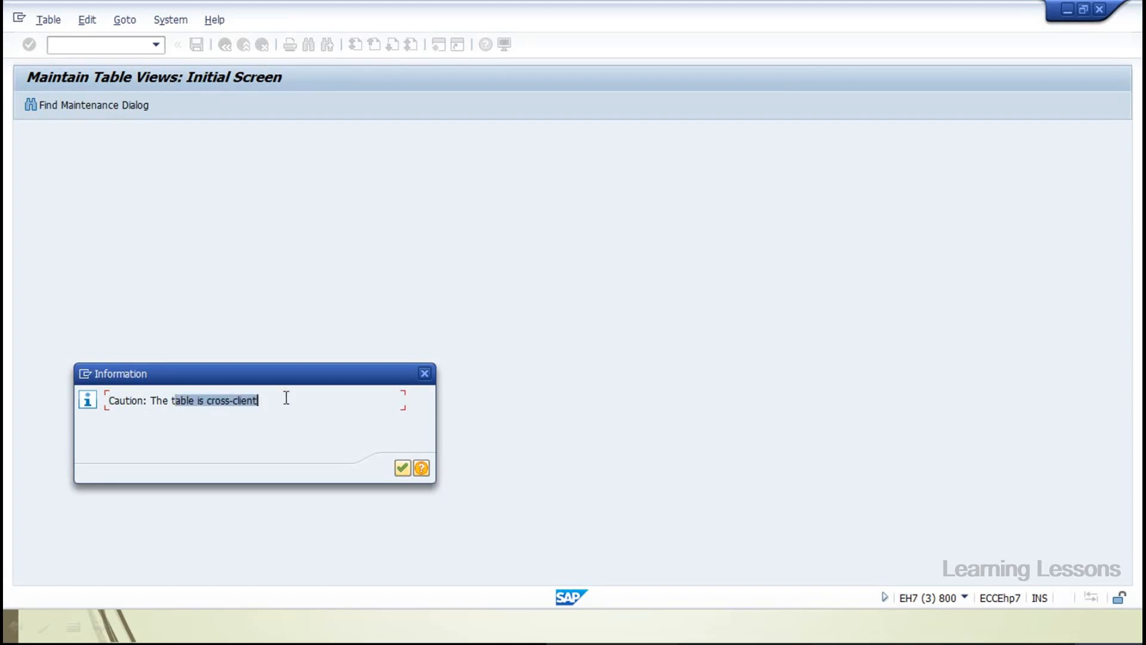
pyautogui.click(399, 471)
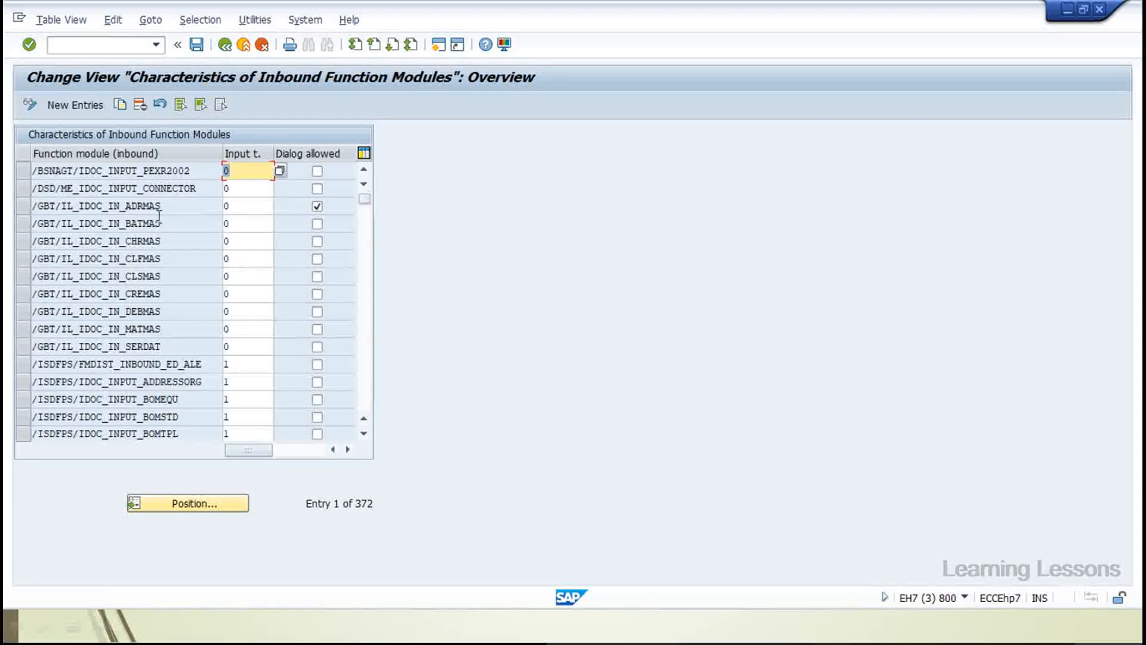
# Scroll the BD51 table past IDOC_INPUT_QALITY02 and highlight the IDOC_INPUT_STORE_INVENTORY module name
pyautogui.scroll(-3, 133, 305)
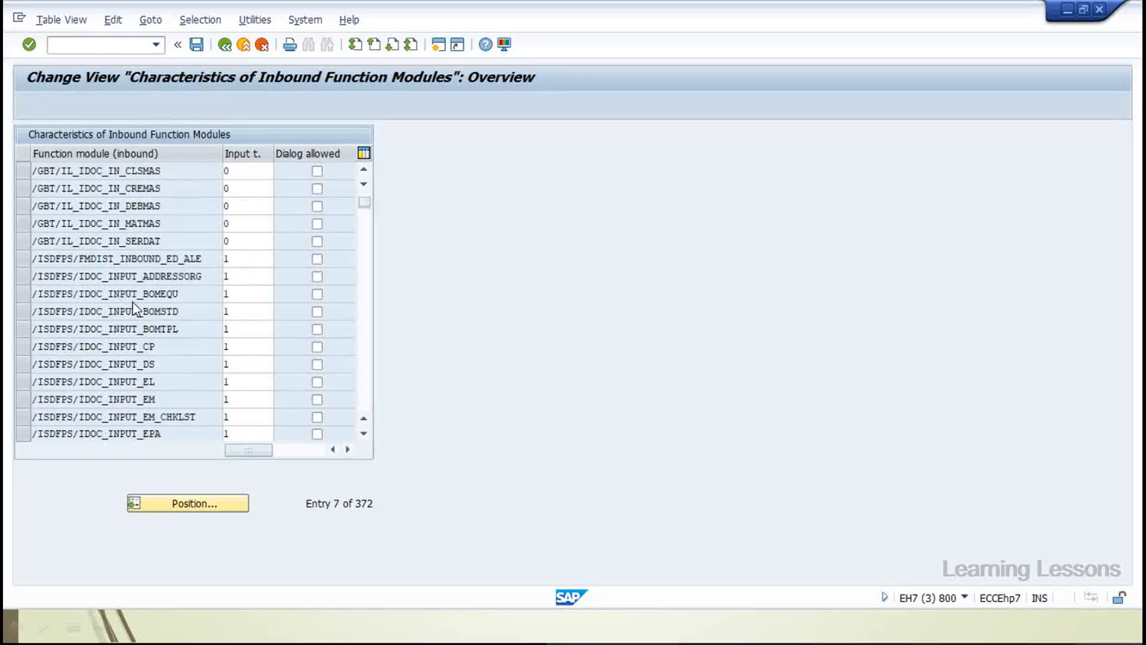
pyautogui.scroll(-10, 134, 308)
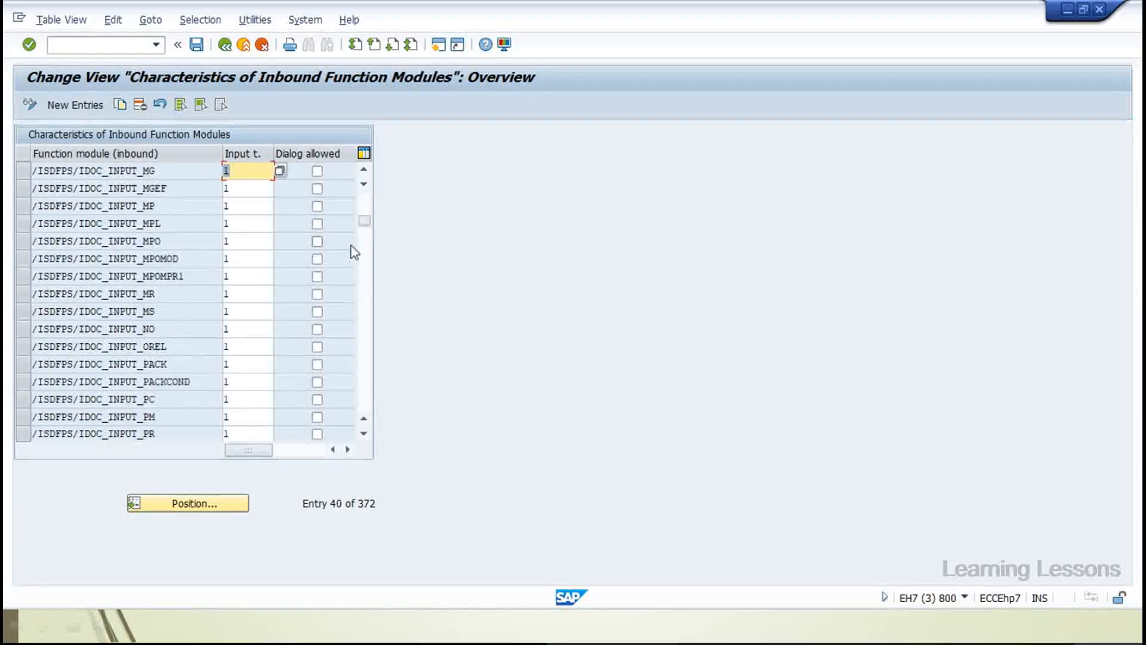
pyautogui.click(364, 231)
pyautogui.click(365, 359)
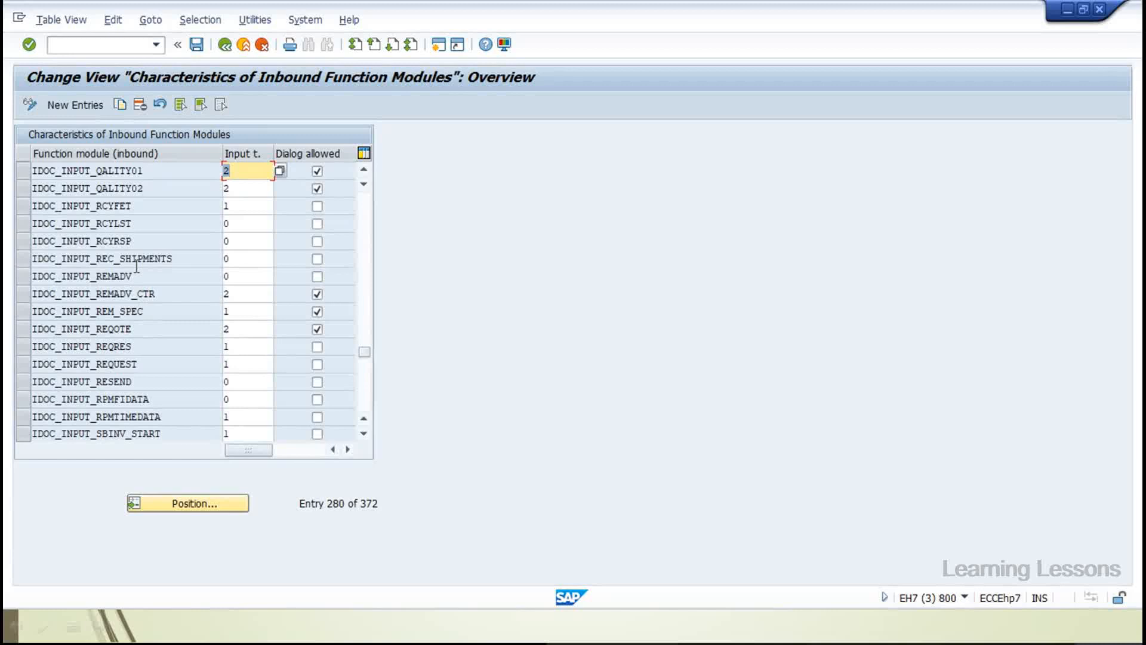
pyautogui.click(138, 190)
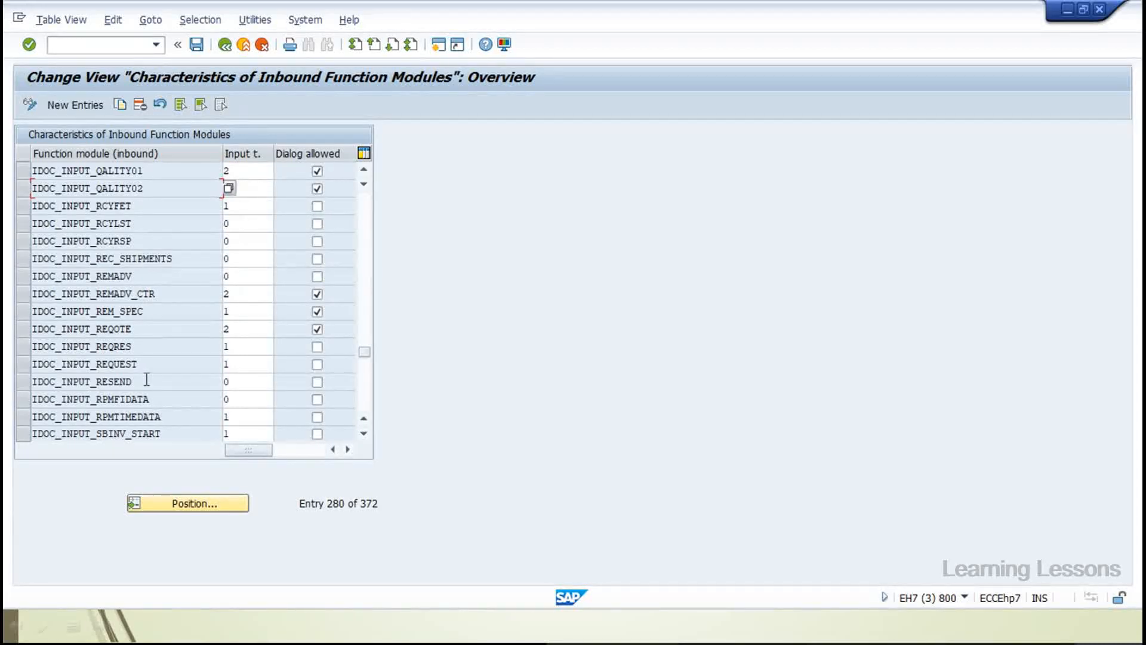
pyautogui.scroll(-3, 146, 379)
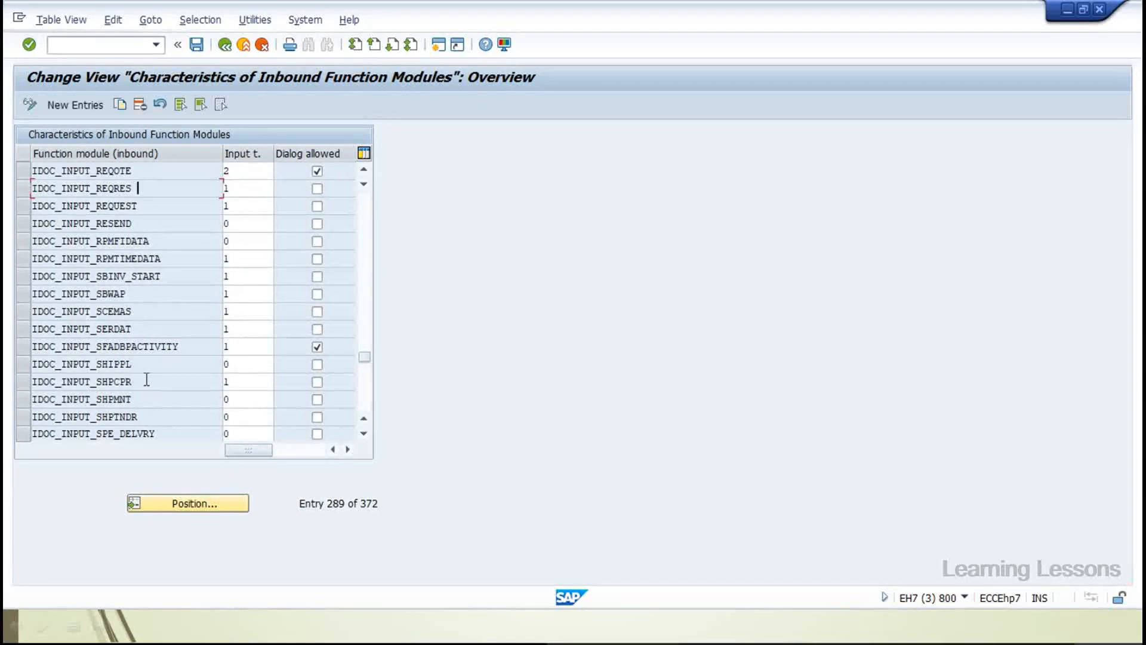
pyautogui.scroll(-2, 147, 380)
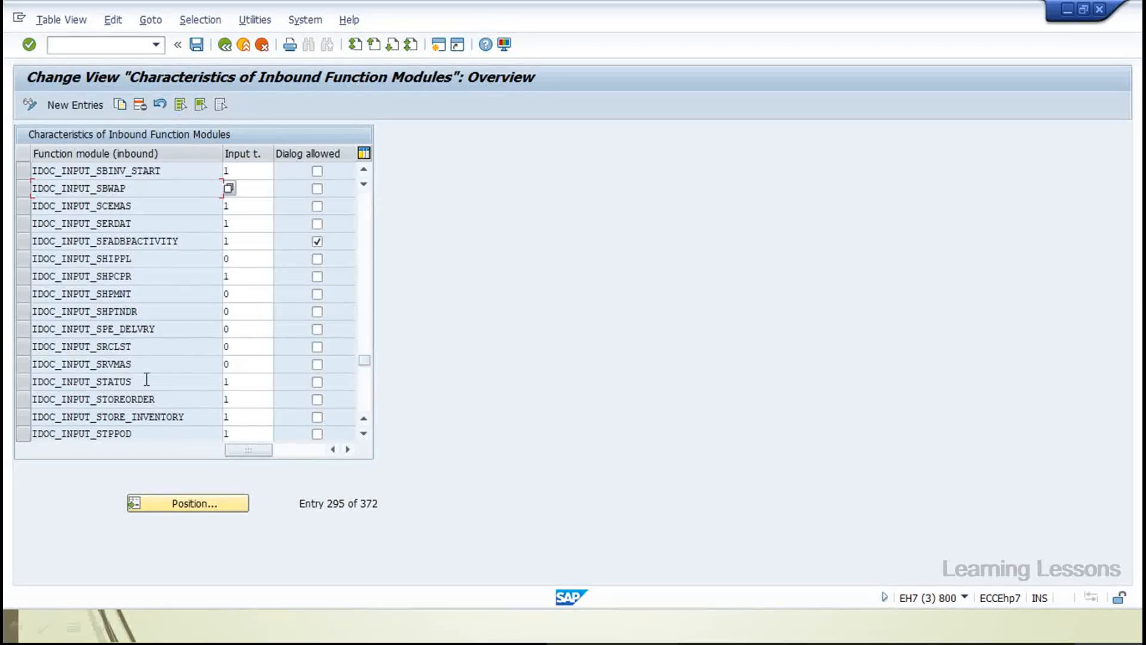
pyautogui.scroll(-2, 146, 379)
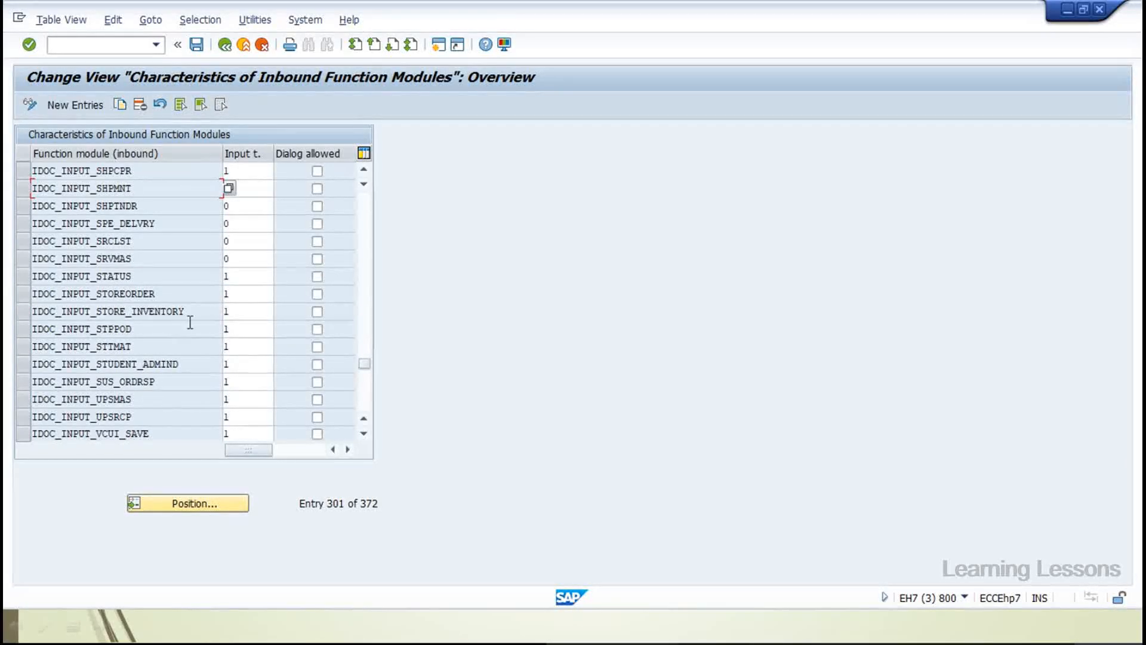
pyautogui.moveTo(190, 317); pyautogui.dragTo(26, 313)
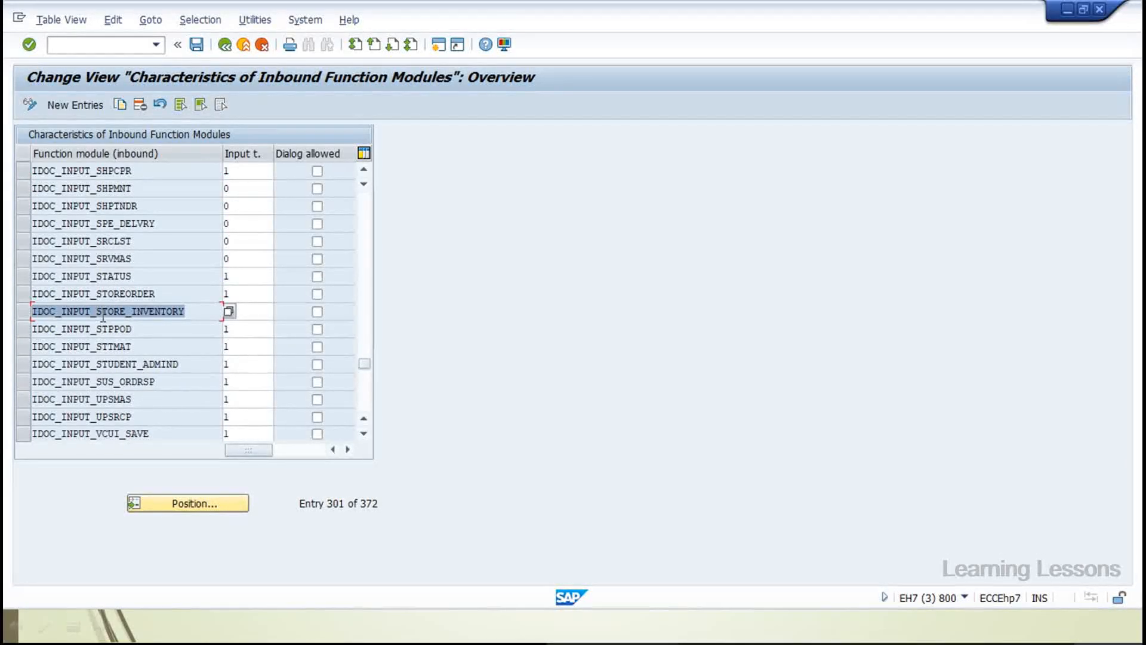
pyautogui.click(102, 311)
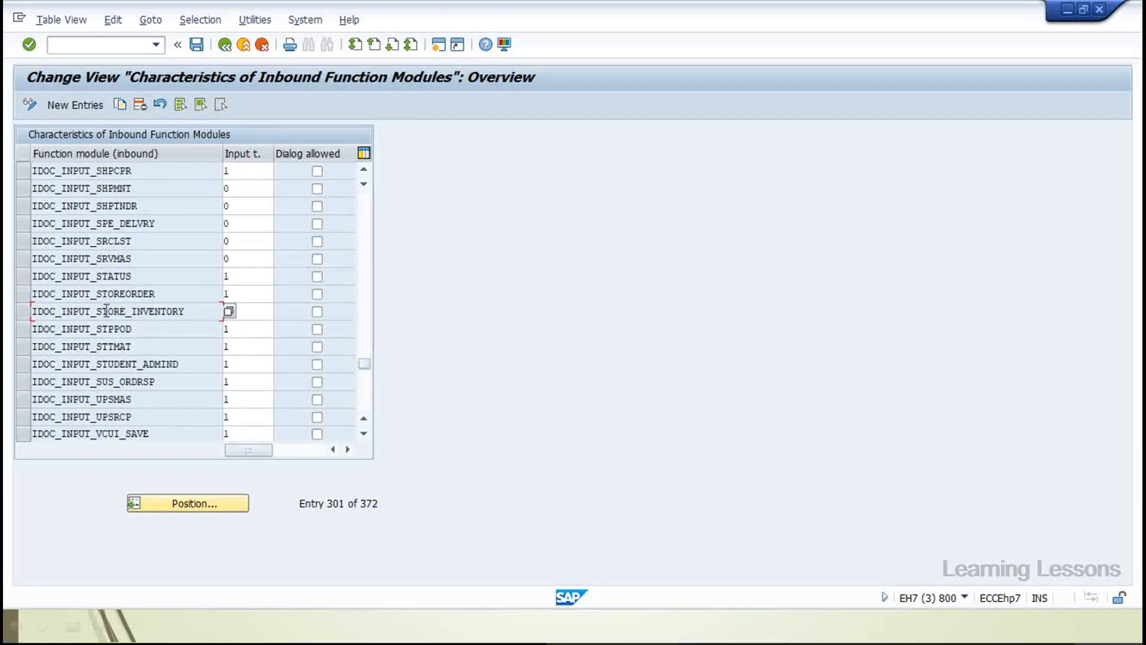
pyautogui.moveTo(103, 309); pyautogui.dragTo(188, 311)
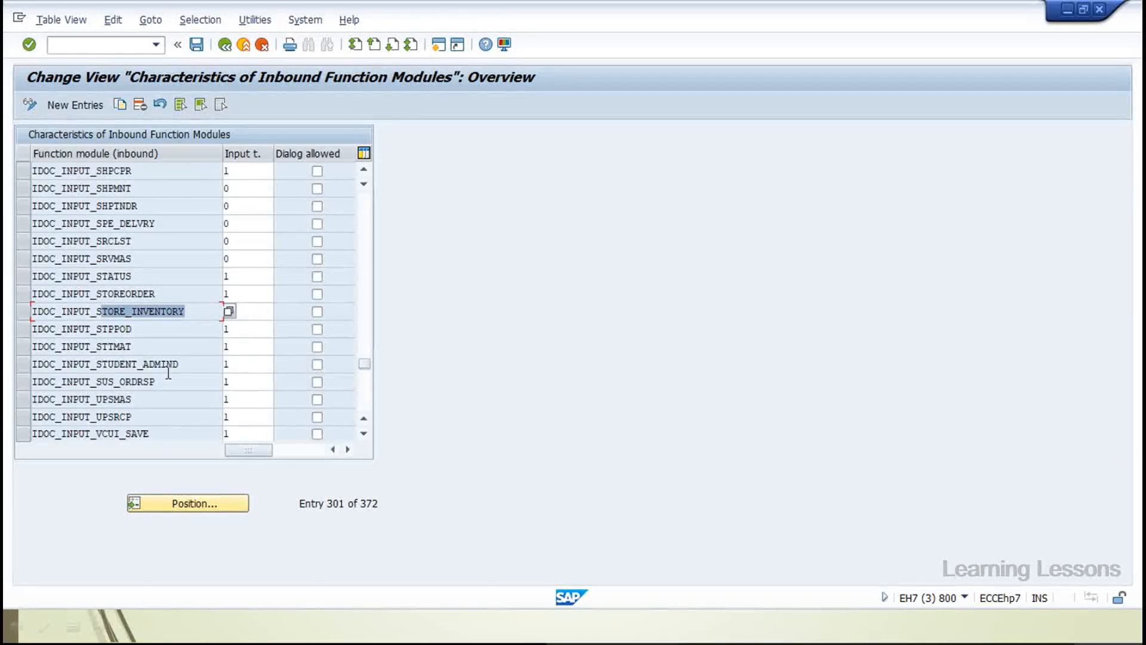
# Select the IDOC_INPUT_STUDENT_ADMIND row, which has input type 1
pyautogui.click(105, 366)
pyautogui.moveTo(104, 365); pyautogui.dragTo(151, 391)
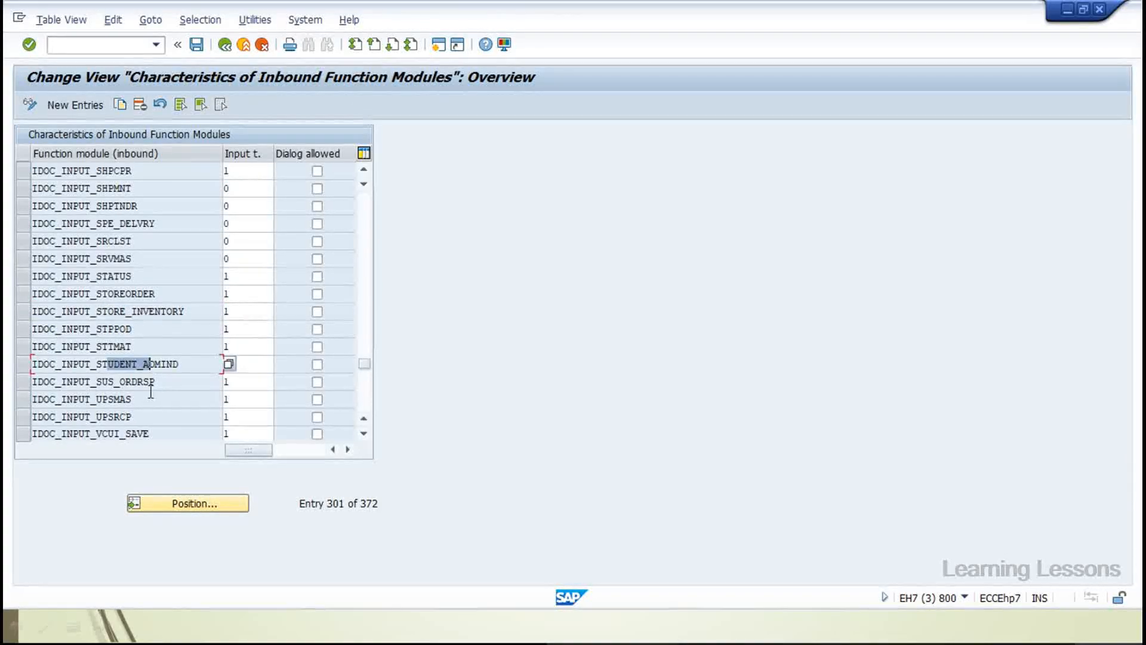
pyautogui.click(105, 365)
pyautogui.doubleClick(158, 369)
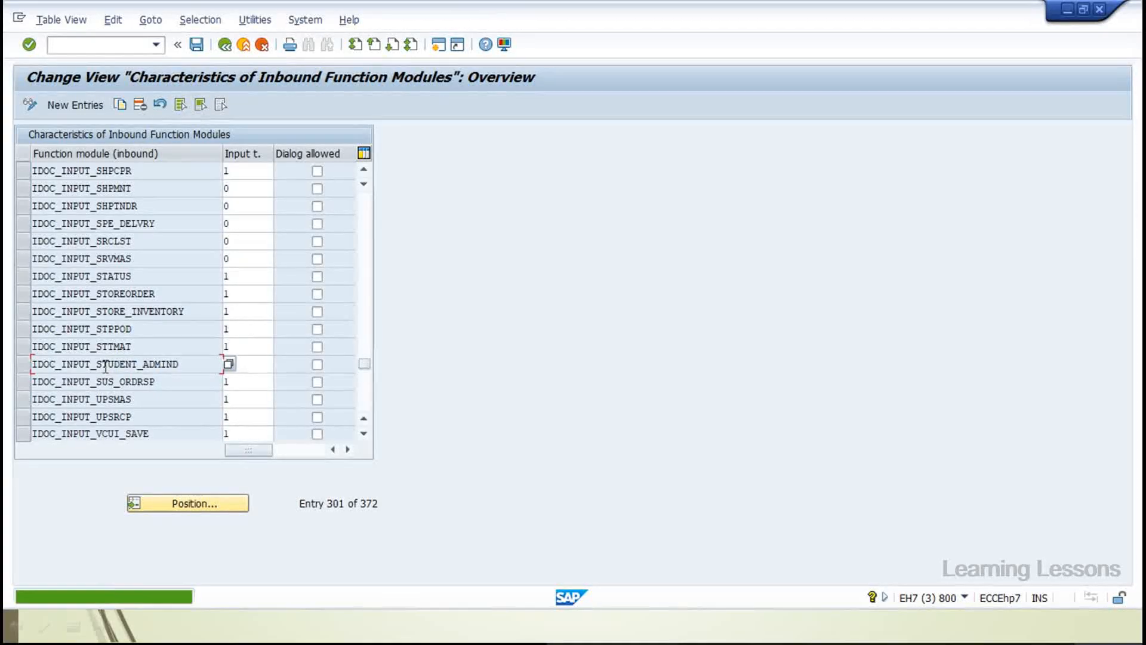
pyautogui.click(22, 366)
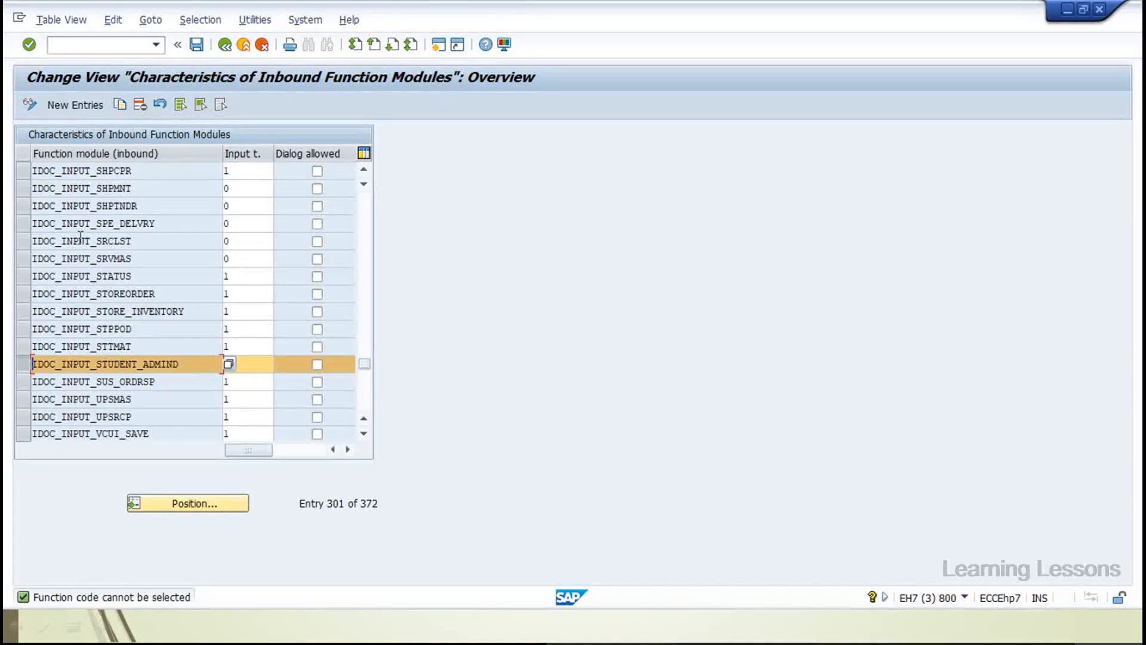
# Look through the Edit and Selection menus, then close them without choosing a command
pyautogui.click(78, 22)
pyautogui.moveTo(113, 21)
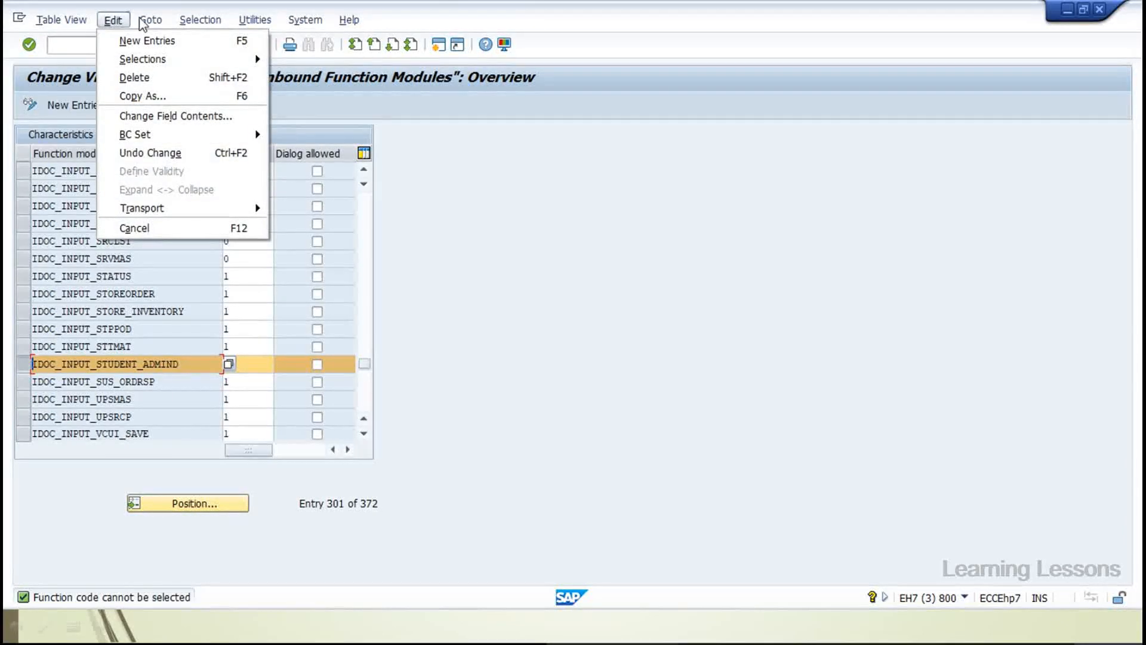
pyautogui.moveTo(194, 22)
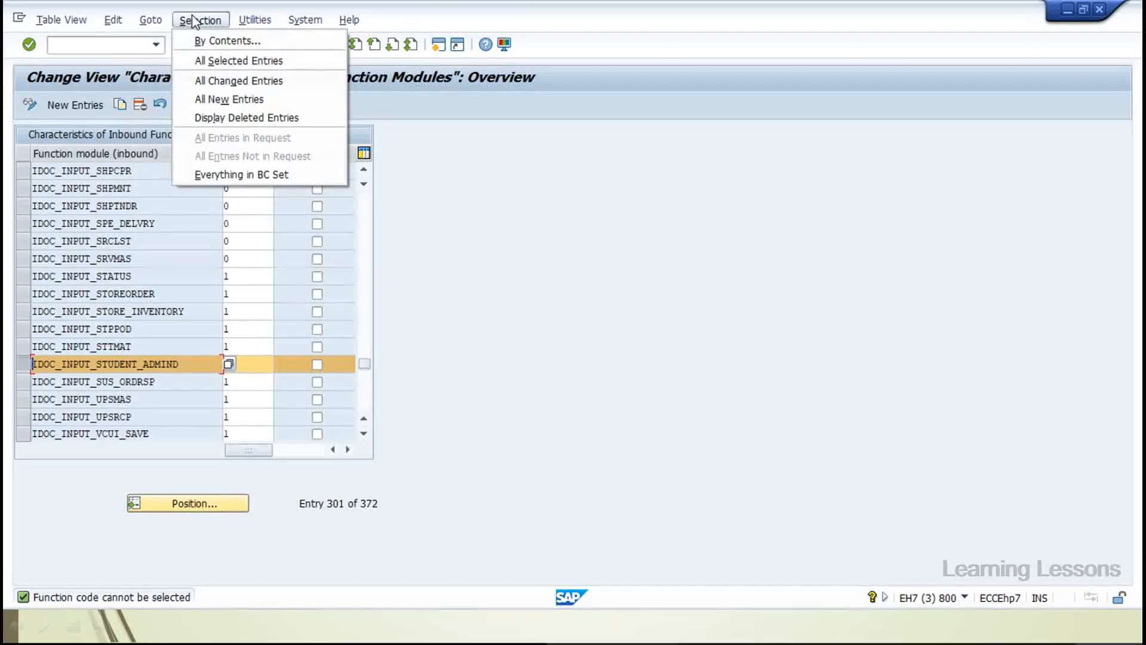
pyautogui.click(536, 350)
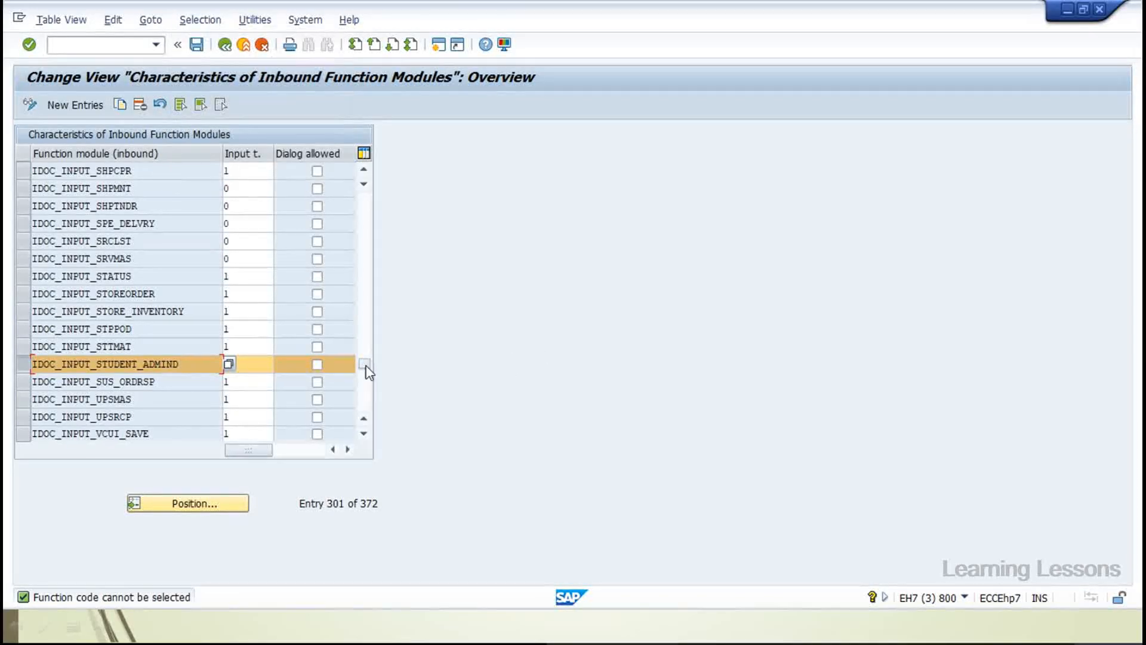
# Check the Input type value help for IDOC_INPUT_STUDENT_ADMIND, then request log-off and return to PowerPoint
pyautogui.click(296, 362)
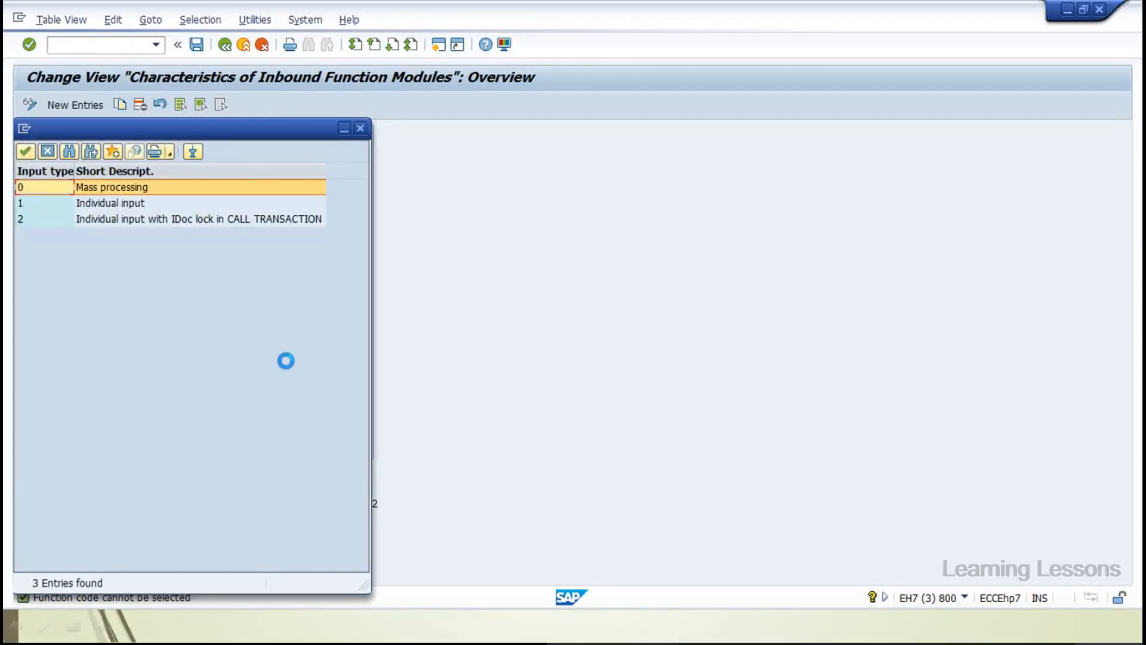
pyautogui.click(354, 127)
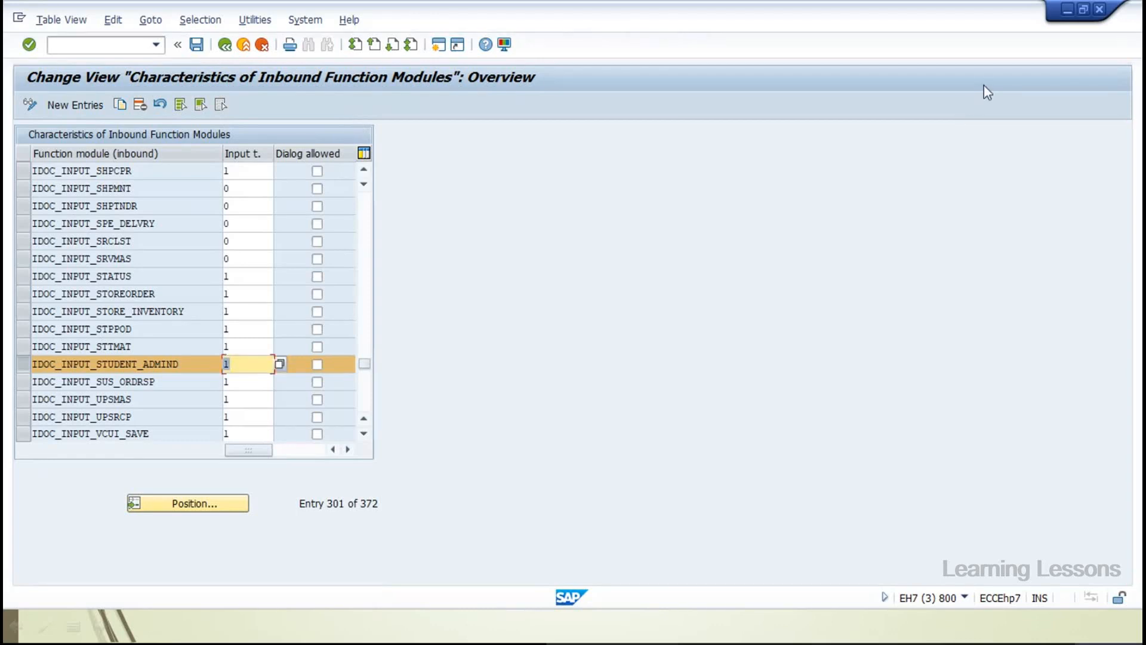
pyautogui.click(1099, 9)
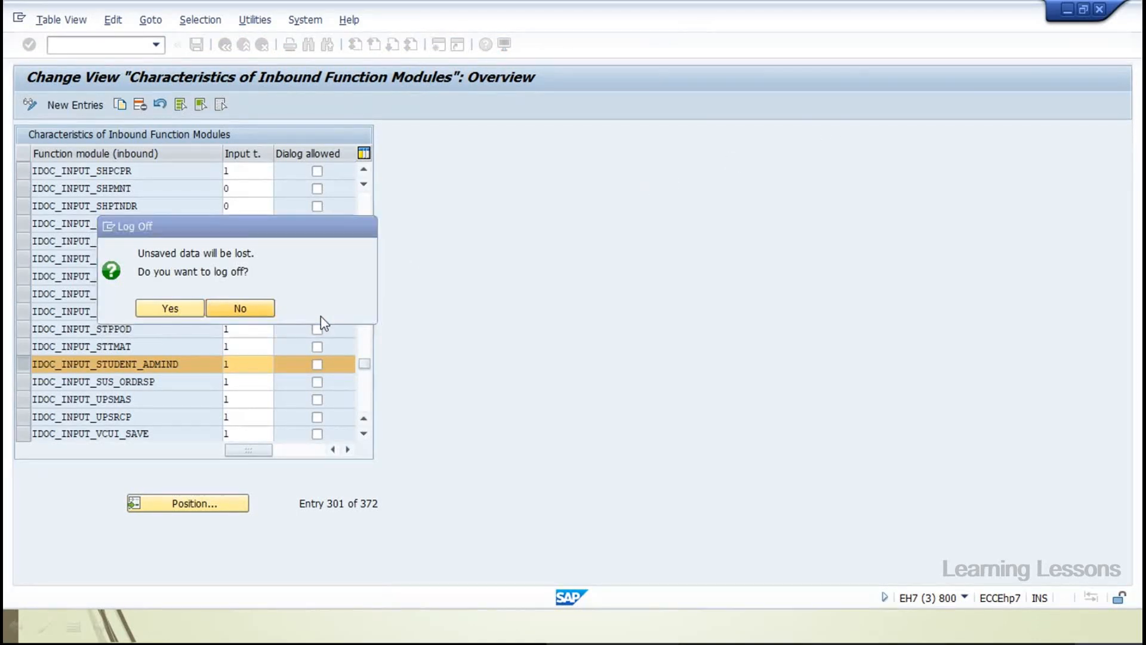
pyautogui.hotkey('alt', 'Tab')
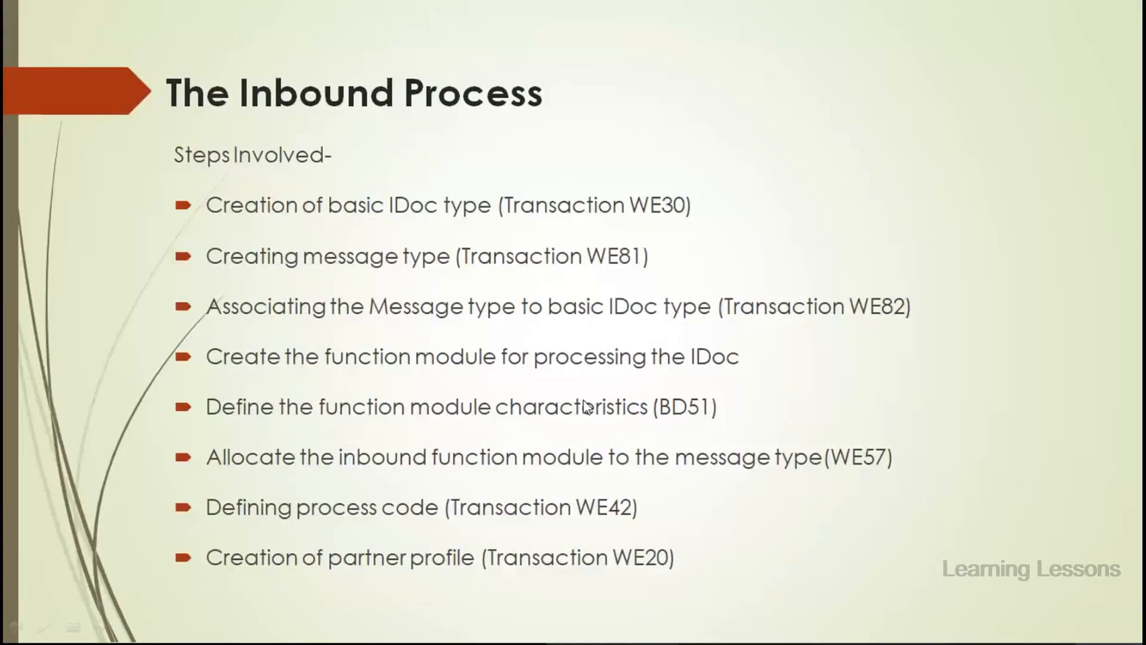